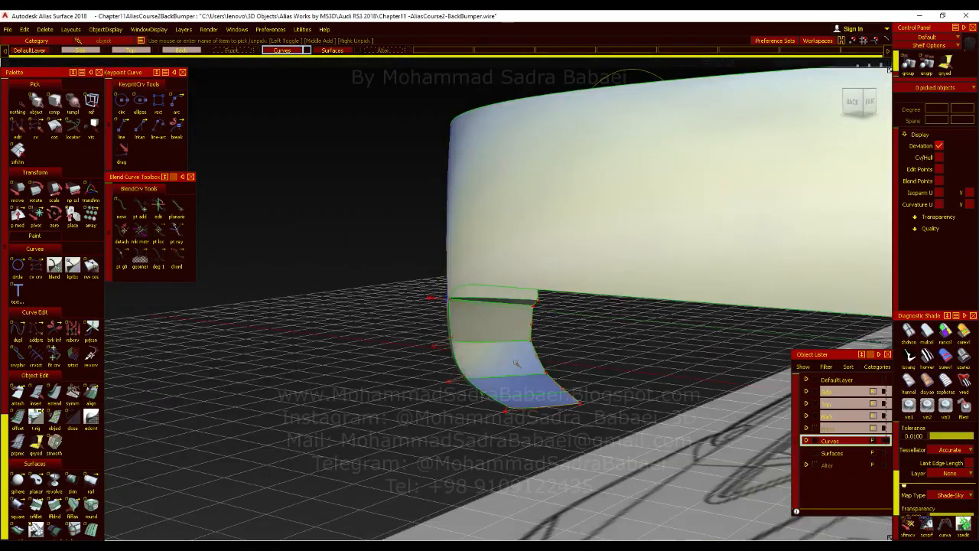
Step: Examine the narrow step between the upper bumper surface and the lower corner piece, picking the short curve at its end
left_click_drag(517, 364, 585, 368, "alt+shift")
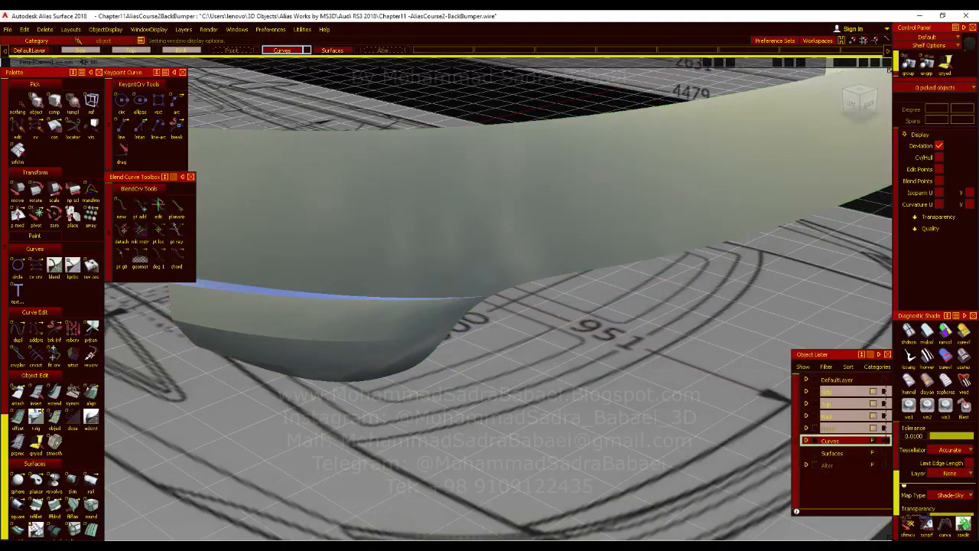
left_click_drag(528, 316, 465, 306, "alt+shift")
left_click_drag(586, 274, 286, 192, "alt+shift")
left_click(442, 297)
left_click_drag(442, 297, 356, 334, "alt+shift")
middle_click_drag(356, 334, 321, 332, "ctrl+shift")
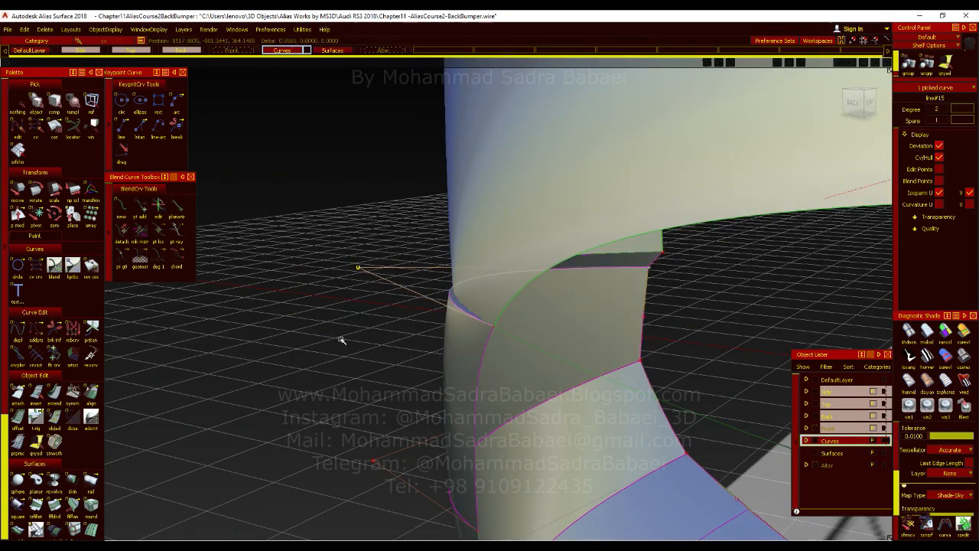
left_click_drag(358, 353, 357, 338, "alt+shift")
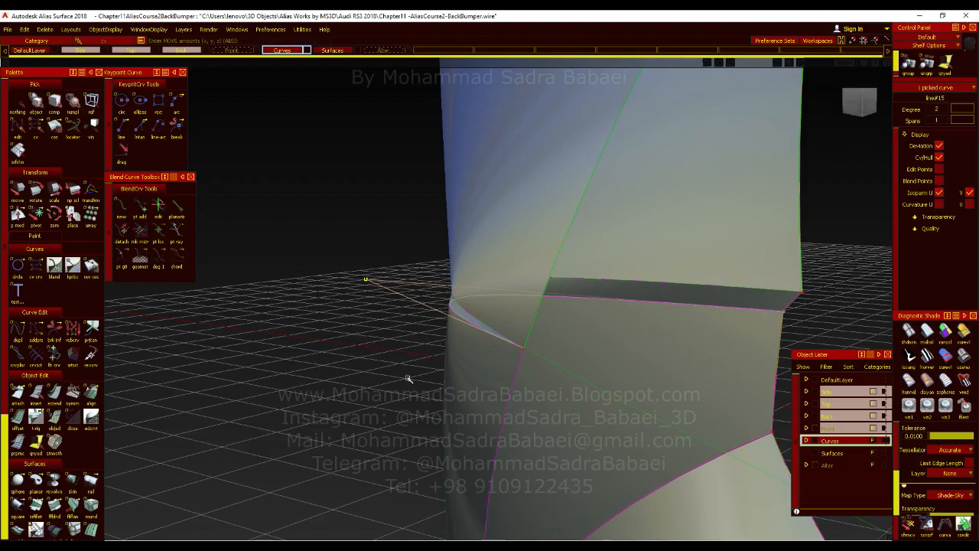
mouse_move(408, 378)
left_mouse_down("alt+shift")
mouse_move(400, 363)
mouse_move(477, 397)
left_mouse_up("alt+shift")
right_click_drag(477, 398, 543, 376, "alt+shift")
right_click_drag(677, 428, 485, 405, "alt+shift")
left_click_drag(485, 405, 409, 355, "alt+shift")
right_click_drag(410, 356, 417, 353, "alt+shift")
left_click_drag(417, 353, 310, 337, "alt+shift")
middle_click_drag(390, 350, 389, 342, "ctrl+shift")
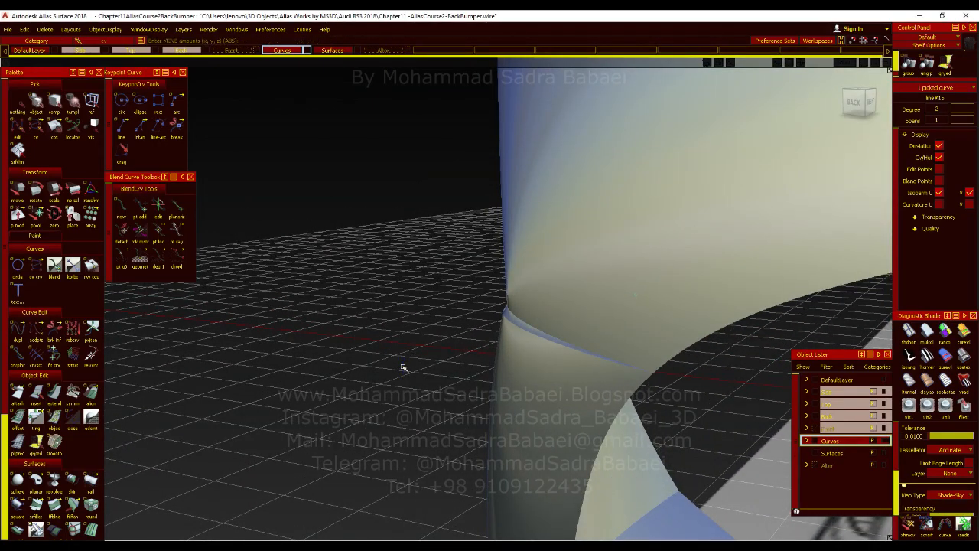
Step: Inspect the shape of the whole rear bumper and both lower corner pieces from the rear three-quarter view
left_click_drag(404, 367, 583, 425, "alt+shift")
left_click_drag(474, 416, 692, 417, "alt+shift")
left_click_drag(448, 375, 569, 388, "alt+shift")
right_click_drag(569, 387, 455, 395, "alt+shift")
left_click_drag(455, 396, 533, 367, "alt+shift")
right_click_drag(581, 376, 467, 376, "alt+shift")
left_click_drag(468, 376, 453, 366, "alt+shift")
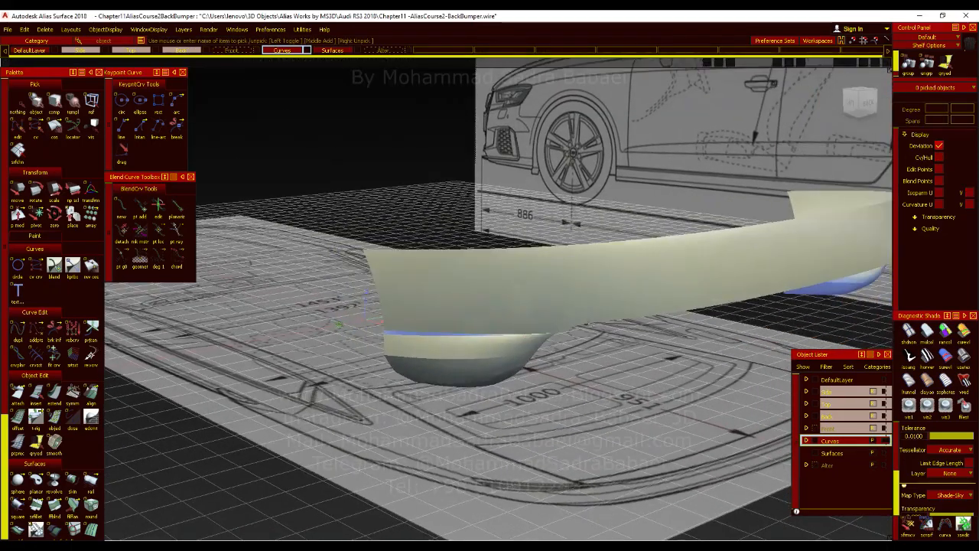
right_click_drag(528, 358, 464, 384, "ctrl+shift")
mouse_move(461, 392)
left_mouse_down("alt+shift")
mouse_move(551, 359)
mouse_move(505, 344)
left_mouse_up("alt+shift")
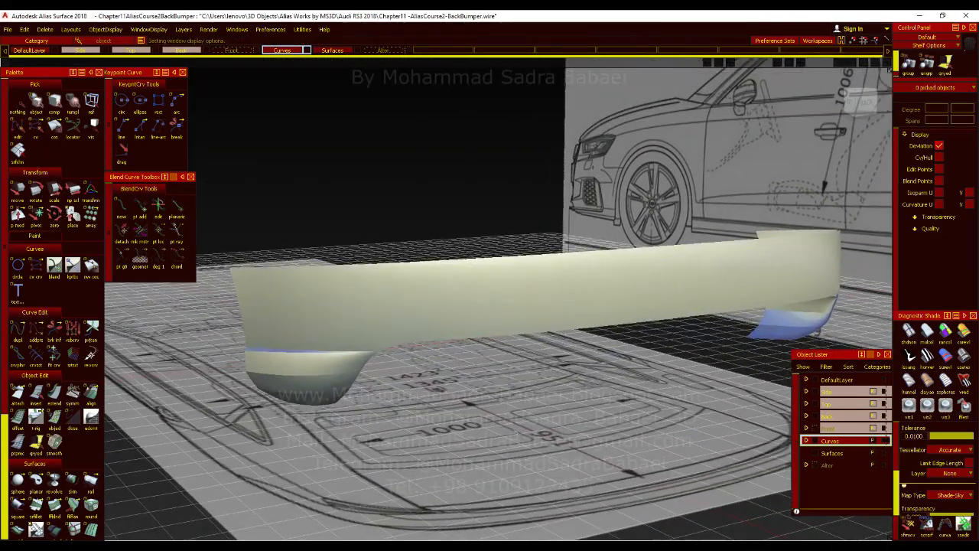
Step: Inspect the stacked lower corner surfaces at close range from the side of the bumper
left_click(866, 107)
scroll(415, 332, "down", 4)
mouse_move(417, 329)
left_mouse_down("alt+shift")
mouse_move(501, 348)
mouse_move(524, 346)
mouse_move(528, 326)
left_mouse_up("alt+shift")
right_click_drag(528, 325, 585, 367, "alt+shift")
mouse_move(586, 368)
left_mouse_down("alt+shift")
mouse_move(574, 344)
mouse_move(590, 347)
mouse_move(510, 328)
mouse_move(594, 306)
mouse_move(528, 222)
left_mouse_up("alt+shift")
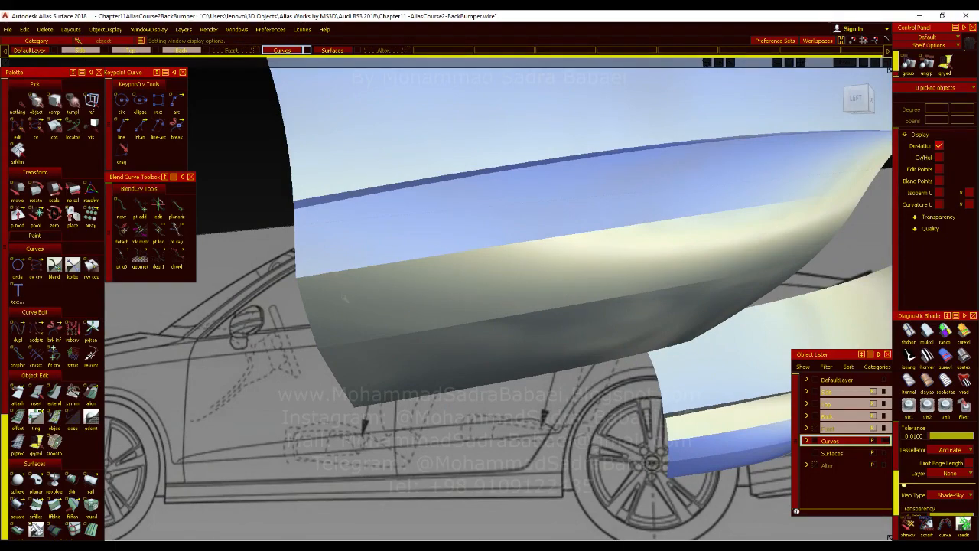
left_click_drag(528, 223, 626, 270, "alt+shift")
middle_click_drag(626, 327, 509, 380, "alt+shift")
right_click_drag(509, 380, 592, 297, "alt+shift")
middle_click_drag(592, 298, 456, 344, "alt+shift")
middle_click_drag(755, 232, 610, 300, "alt+shift")
mouse_move(609, 299)
left_mouse_down("alt+shift")
mouse_move(496, 275)
mouse_move(487, 298)
left_mouse_up("alt+shift")
right_click_drag(607, 234, 594, 284, "alt+shift")
middle_click_drag(595, 283, 521, 339, "alt+shift")
mouse_move(521, 339)
left_mouse_down("alt+shift")
mouse_move(543, 291)
mouse_move(579, 284)
mouse_move(570, 343)
mouse_move(656, 280)
left_mouse_up("alt+shift")
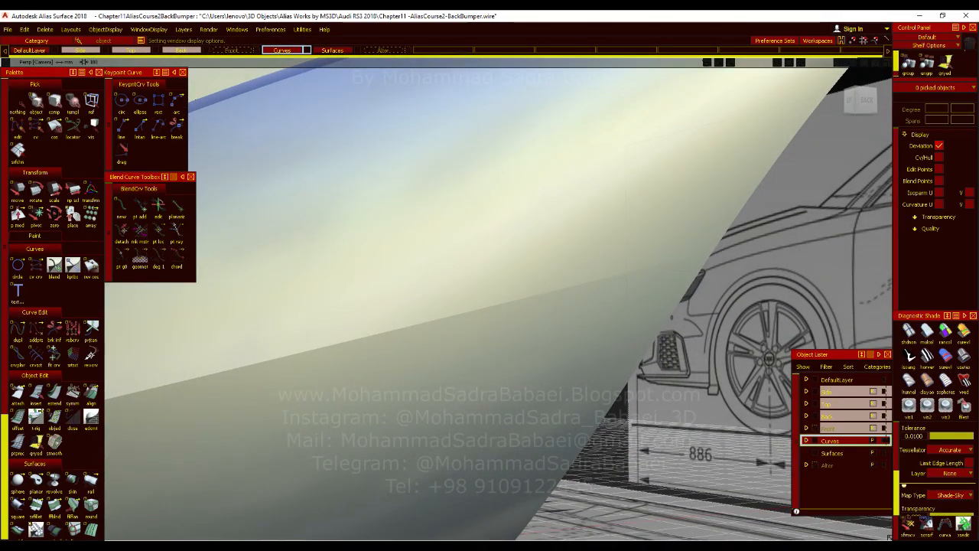
Step: Examine how the lower corner surfaces taper into the curved lower edge of the main bumper surface
mouse_move(655, 280)
left_mouse_down("alt+shift")
mouse_move(667, 251)
mouse_move(630, 344)
mouse_move(492, 356)
mouse_move(528, 335)
left_mouse_up("alt+shift")
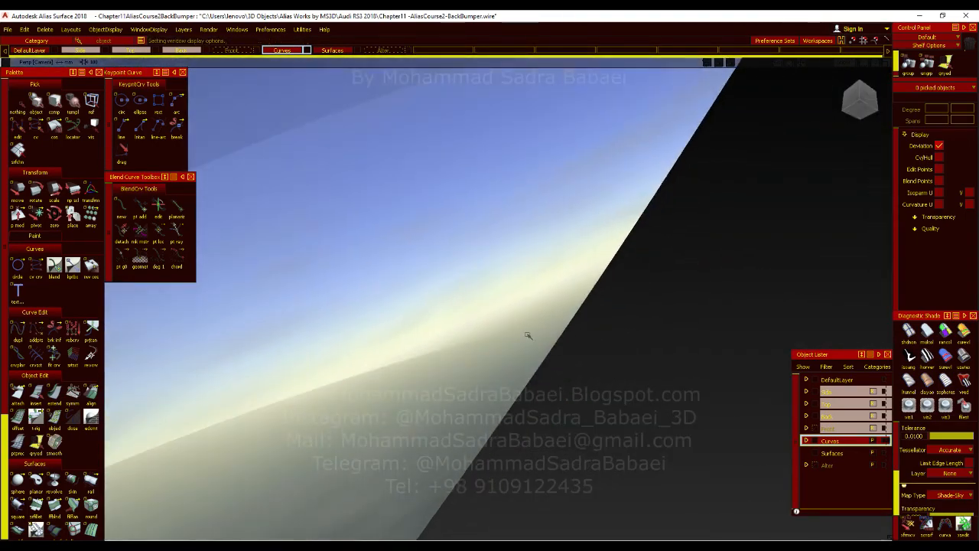
mouse_move(503, 359)
left_mouse_down("alt+shift")
mouse_move(492, 356)
mouse_move(549, 389)
mouse_move(386, 335)
left_mouse_up("alt+shift")
right_click_drag(392, 354, 388, 345, "alt+shift")
mouse_move(387, 345)
left_mouse_down("alt+shift")
mouse_move(444, 369)
mouse_move(442, 383)
left_mouse_up("alt+shift")
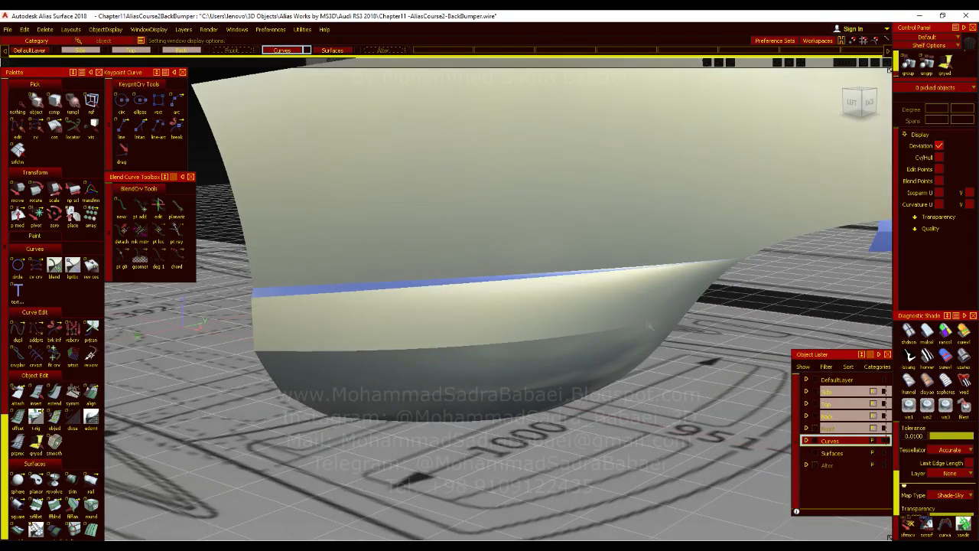
left_click_drag(614, 332, 573, 334, "alt+shift")
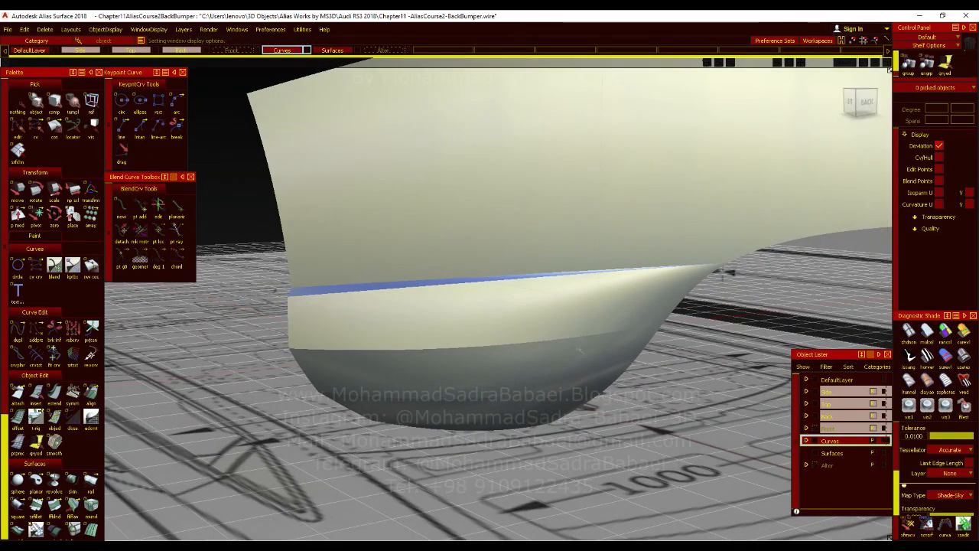
left_click_drag(469, 334, 417, 337, "alt+shift")
left_click_drag(360, 398, 535, 229, "alt+shift")
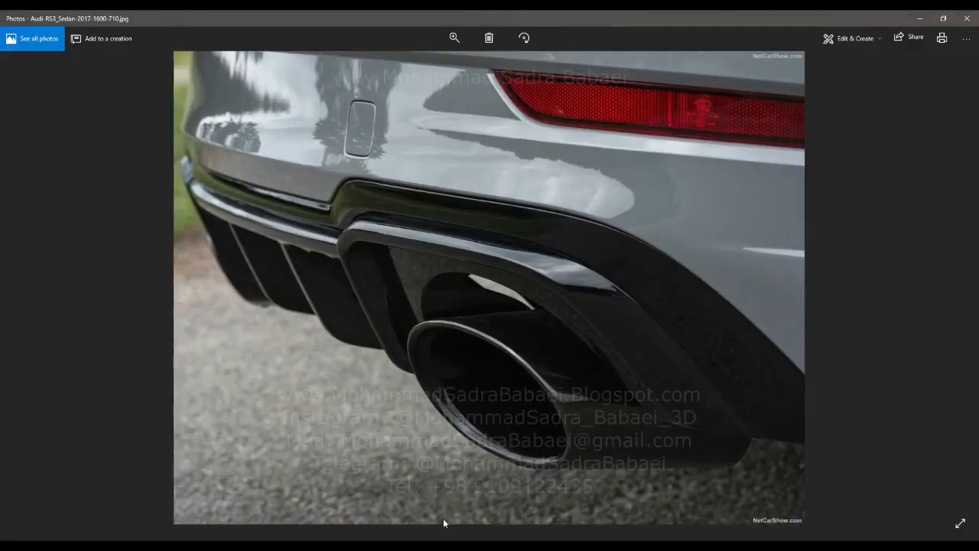
Step: Browse the Audi RS3 reference photos and study the rear bumper and diffuser in the red sedan's rear three-quarter shot
scroll(580, 266, "down", 2)
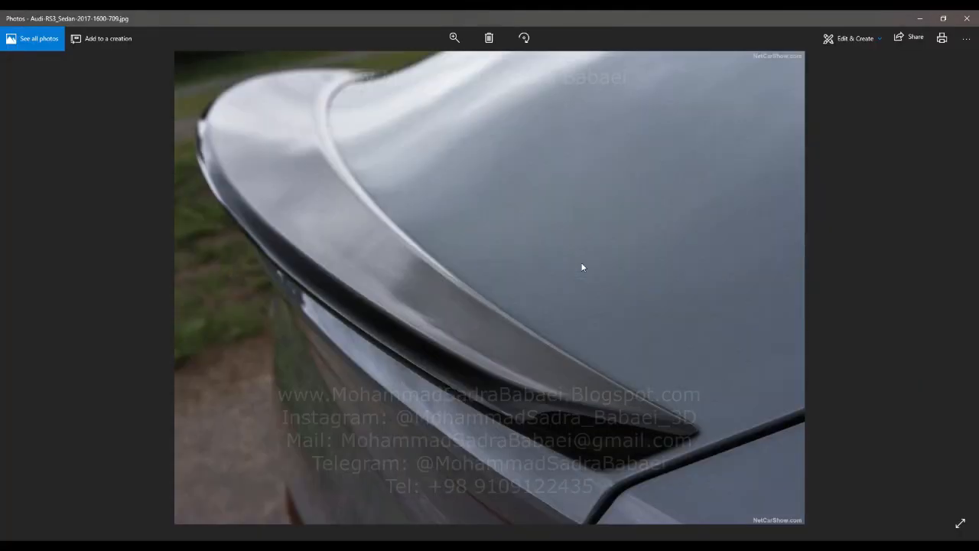
scroll(578, 275, "down", 2)
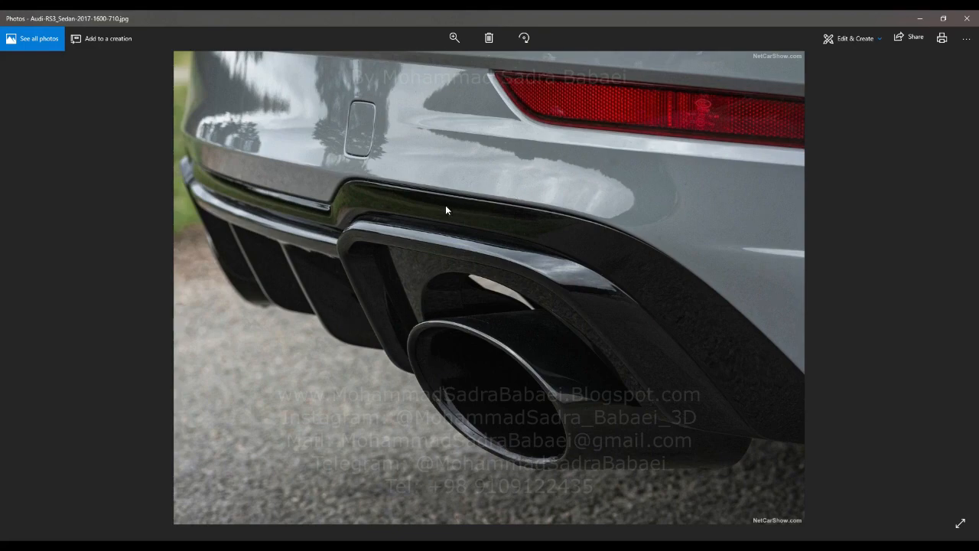
scroll(518, 272, "down", 5)
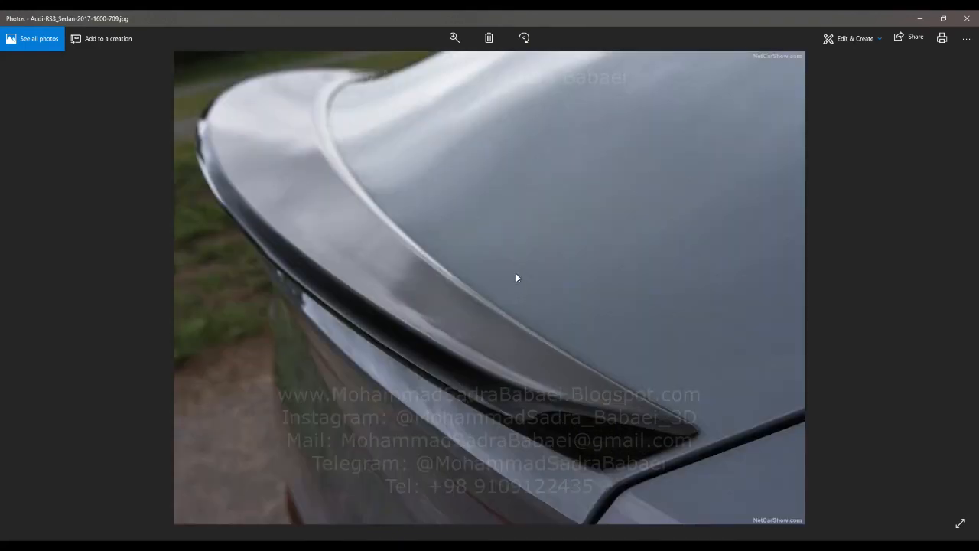
scroll(514, 278, "down", 4)
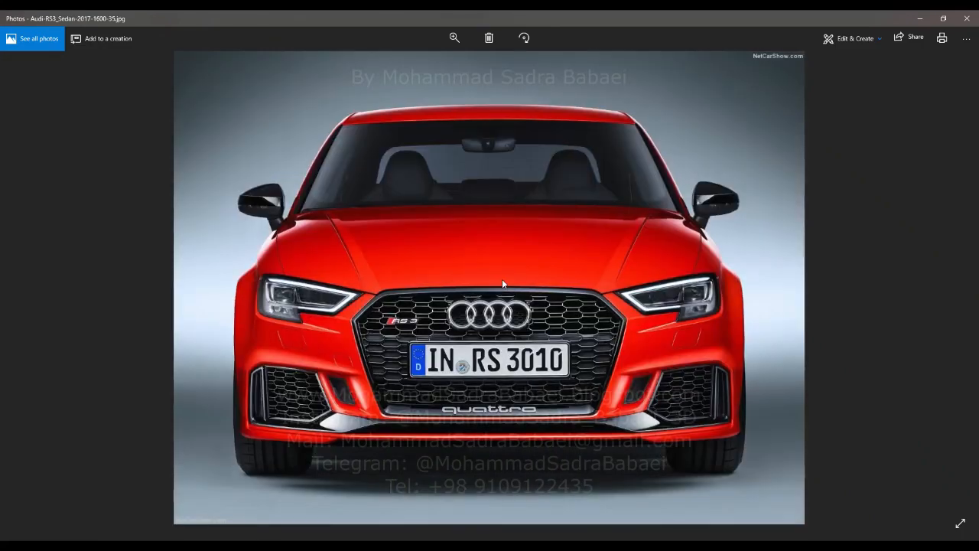
scroll(516, 305, "down", 1)
scroll(733, 297, "up", 1)
scroll(733, 297, "up", 3, "ctrl")
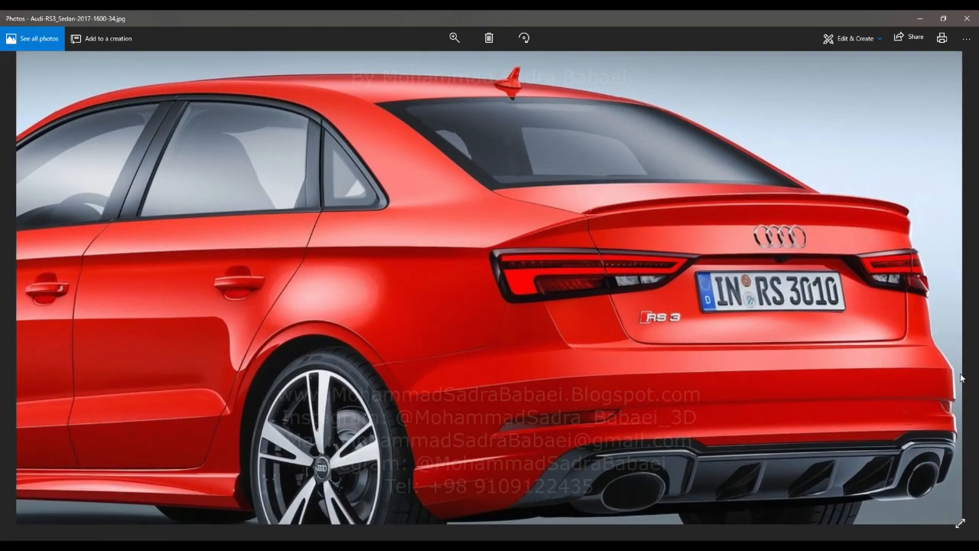
left_click_drag(954, 410, 939, 402)
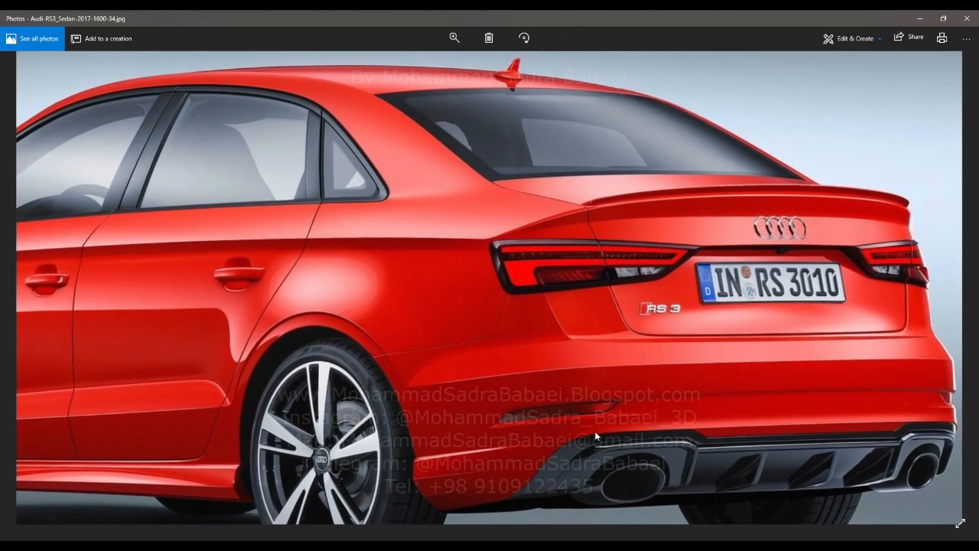
left_click_drag(594, 431, 691, 427)
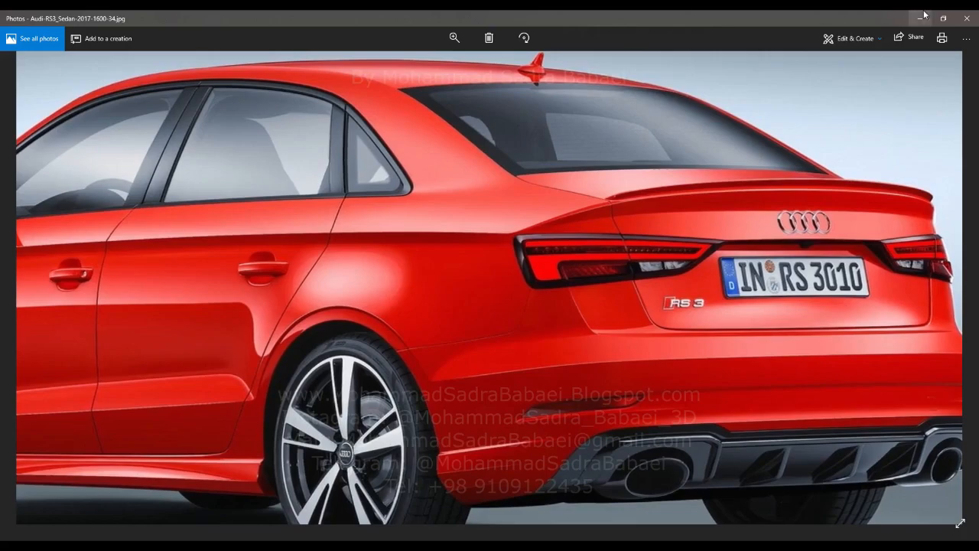
left_click(922, 17)
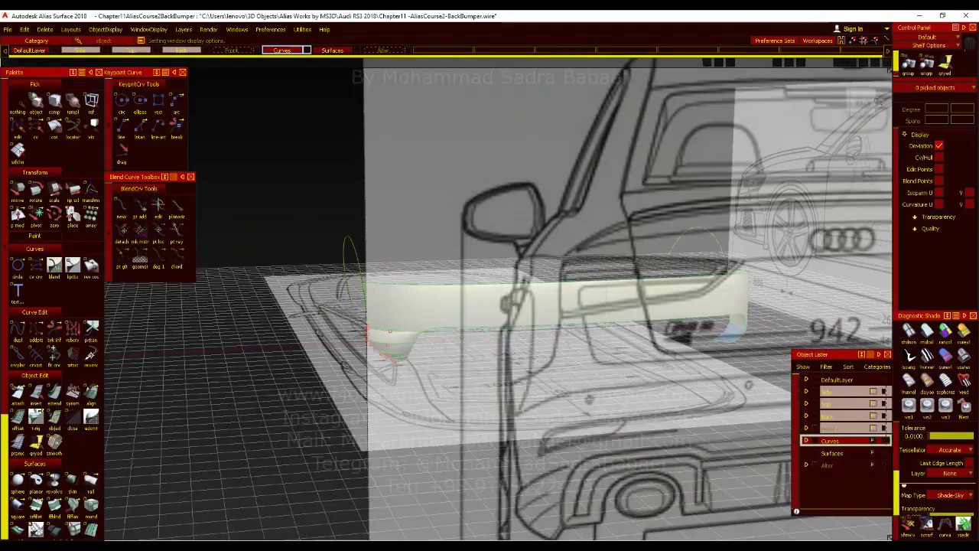
Step: Compare the bumper surfaces with the rear blueprint in the orthographic back view
left_click(868, 104)
right_click_drag(483, 312, 607, 251, "alt+shift")
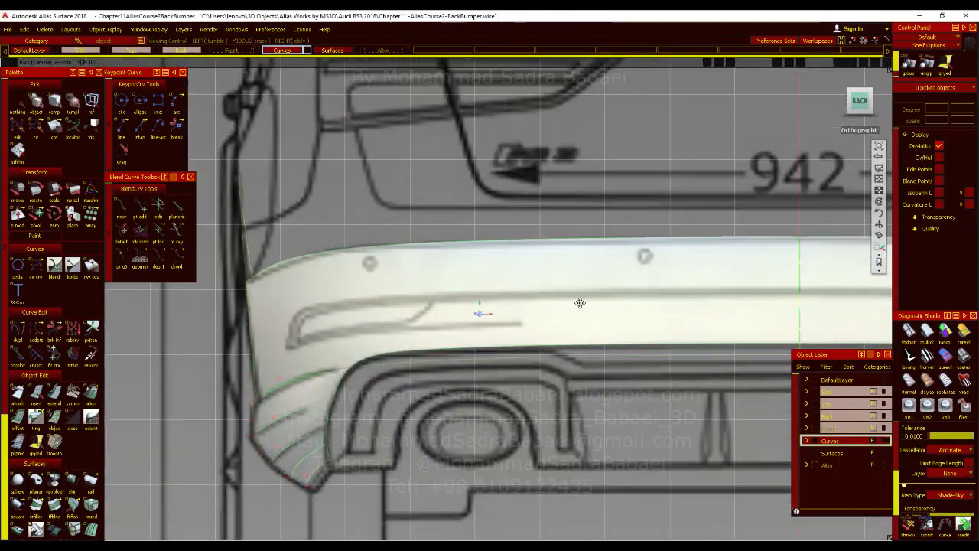
middle_click_drag(581, 310, 577, 289, "alt+shift")
Step: Compare the bumper surfaces and curves with the side blueprint in the orthographic left view, toggling diagnostic shading off and on
left_click_drag(410, 308, 915, 148, "alt+shift")
left_click(856, 106)
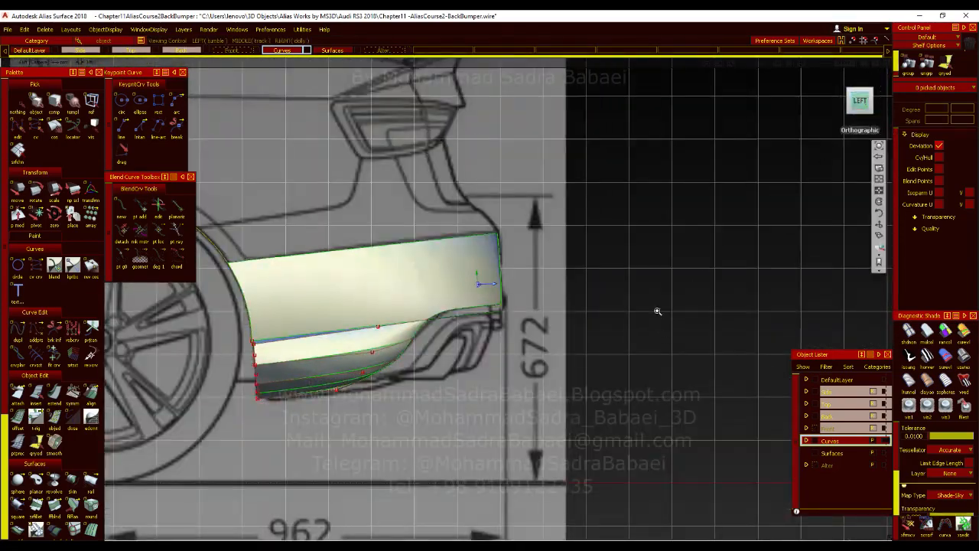
right_click_drag(658, 311, 651, 276, "alt+shift")
middle_click_drag(651, 275, 649, 270, "alt+shift")
mouse_move(649, 269)
right_mouse_down("alt+shift")
mouse_move(640, 273)
mouse_move(643, 264)
right_mouse_up("alt+shift")
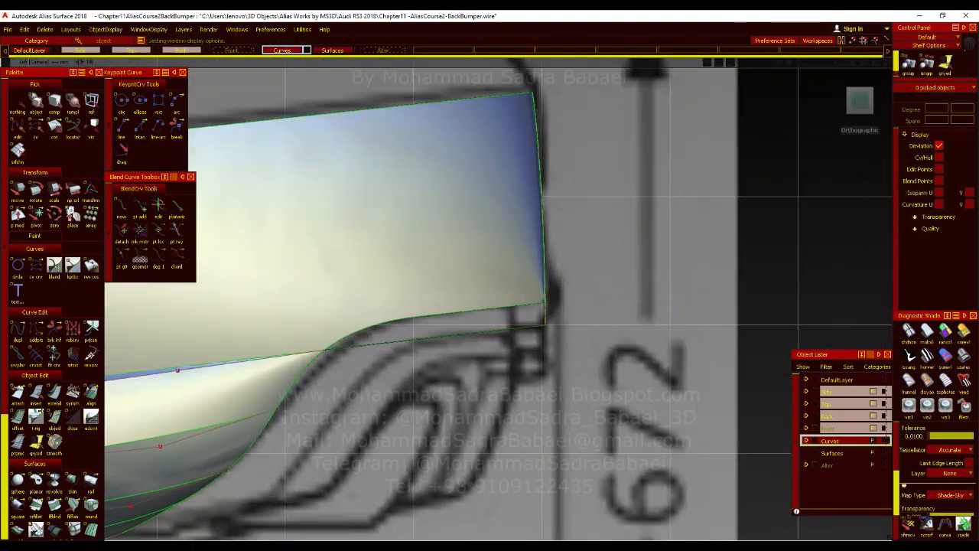
left_click(910, 332)
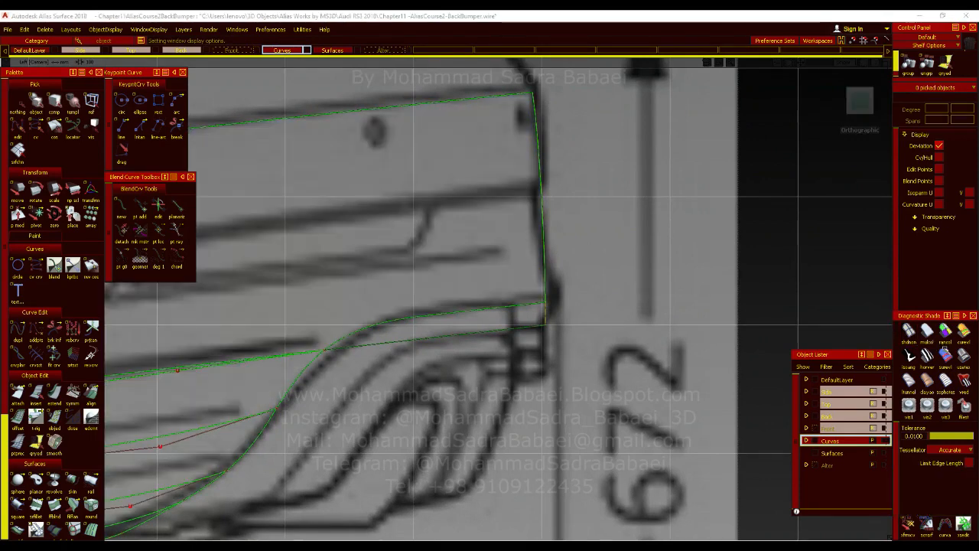
left_click(929, 355)
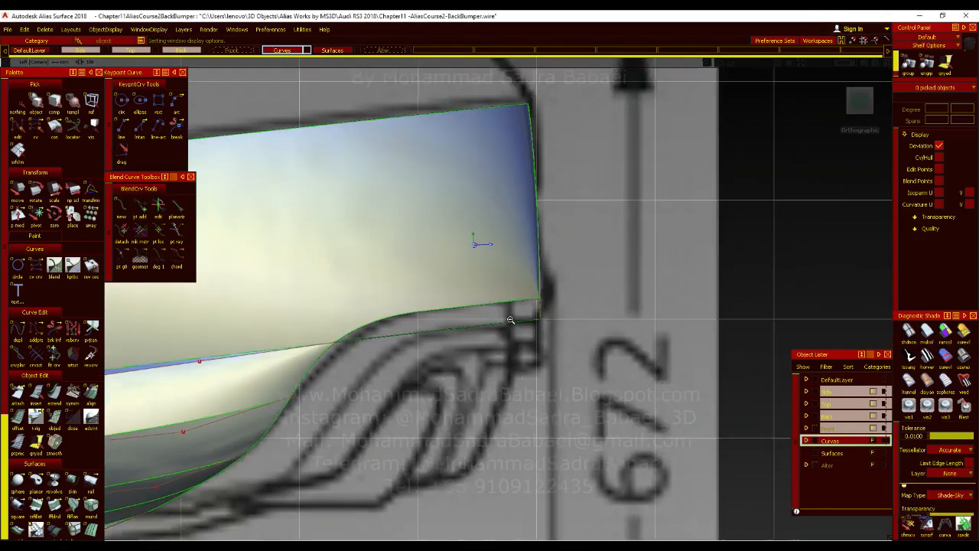
left_click(909, 332)
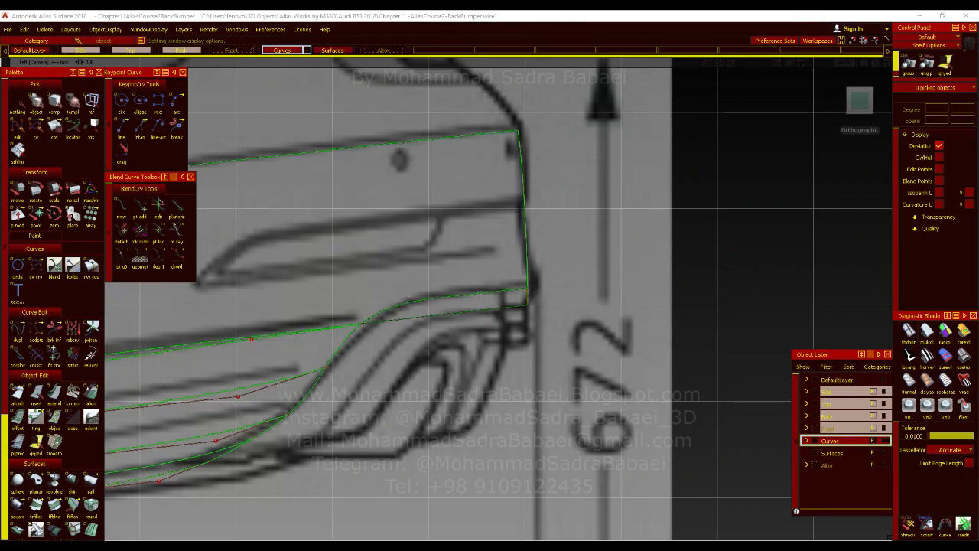
scroll(498, 299, "down", 3)
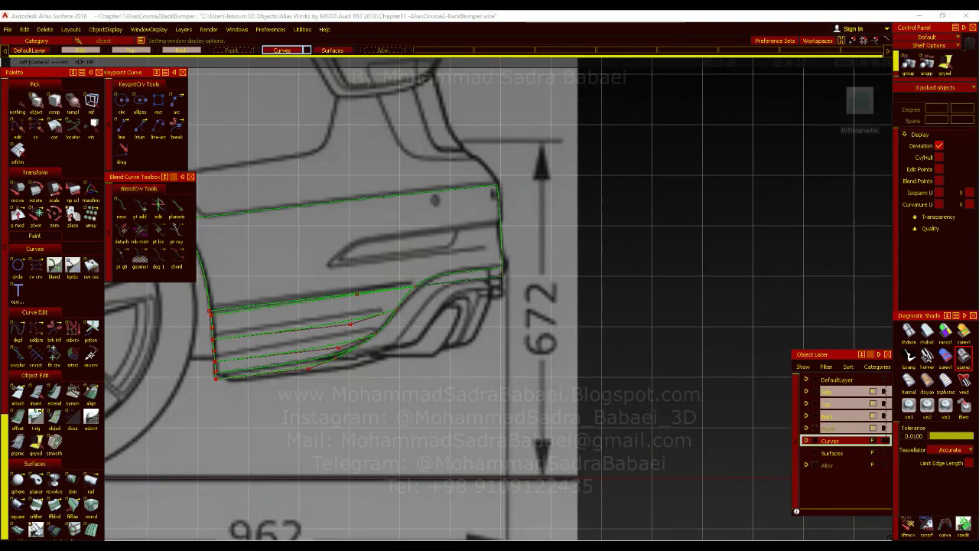
left_click(963, 355)
scroll(566, 312, "down", 5)
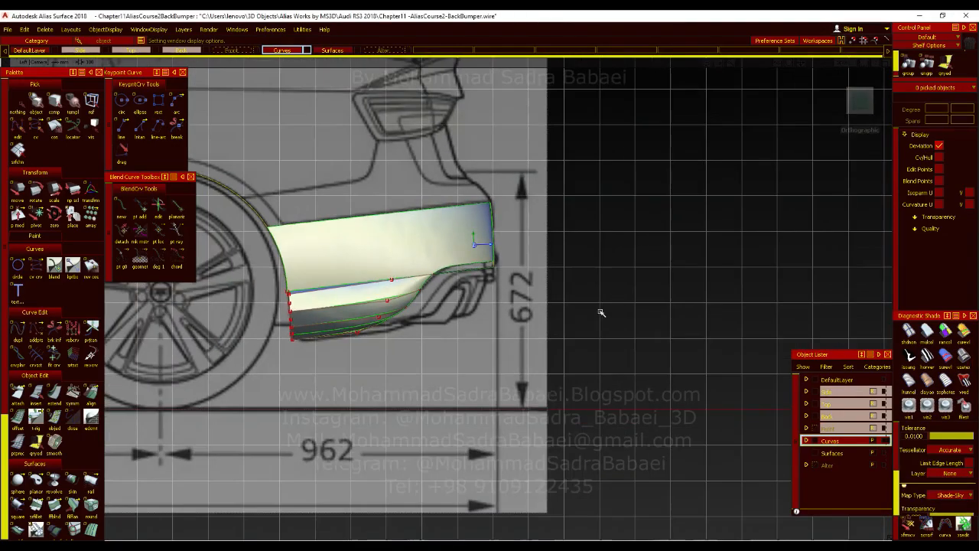
Step: Check the bumper's corner curves against the plan blueprint in the orthographic top view, with diagnostic shading off and on
left_click(853, 133)
left_click(860, 92)
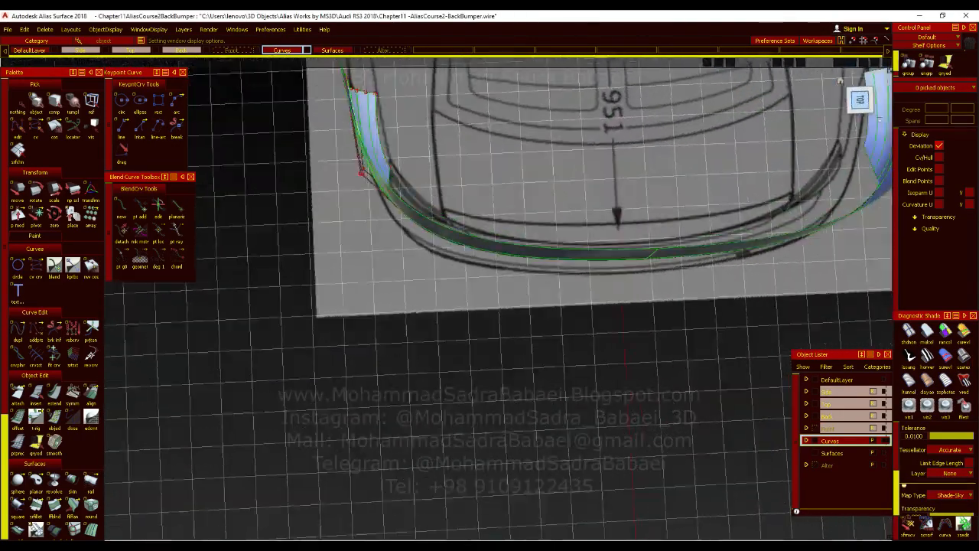
left_click(909, 333)
right_click_drag(451, 313, 558, 256, "alt+shift")
right_click_drag(530, 348, 524, 363, "alt+shift")
left_click_drag(524, 363, 517, 328, "alt+shift")
left_click(861, 99)
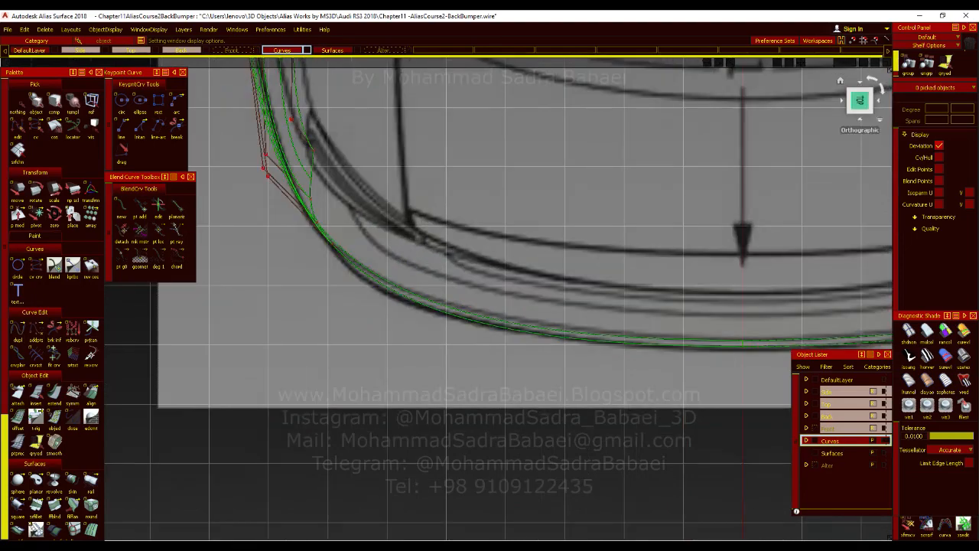
left_click(962, 357)
right_click_drag(600, 289, 569, 312, "alt+shift")
mouse_move(500, 396)
right_mouse_down("alt+shift")
mouse_move(516, 347)
mouse_move(595, 377)
right_mouse_up("alt+shift")
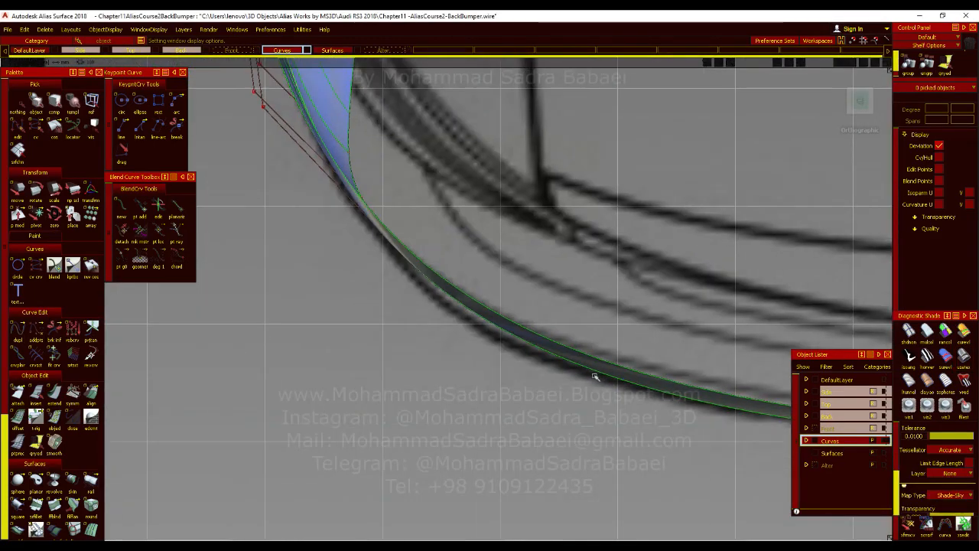
right_click_drag(519, 324, 502, 376, "alt+shift")
left_click_drag(503, 375, 658, 312, "alt+shift")
Step: Switch to the Photos app and examine the rear bumper and exhaust area enlarged in Audi-RS3_Sedan-2017-1600-34.jpg
key("alt+Tab")
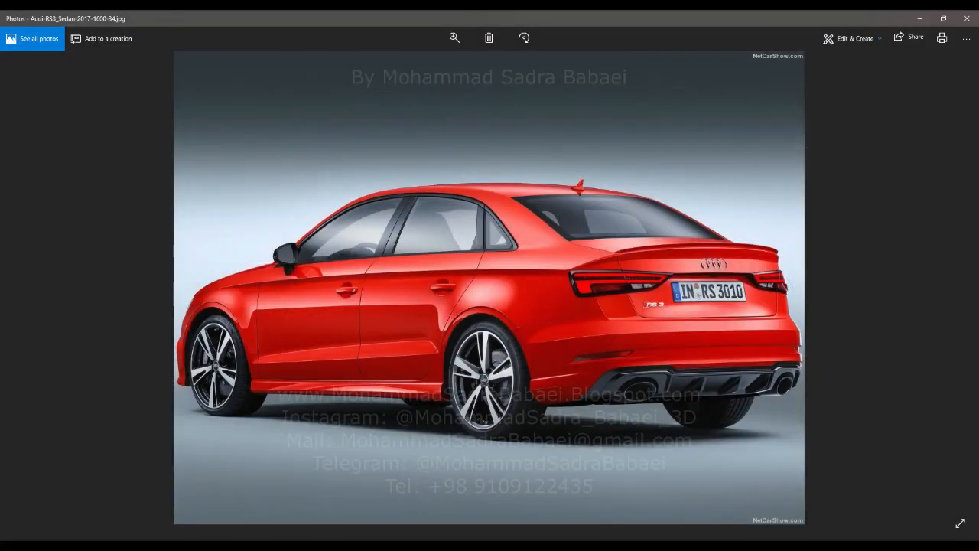
scroll(589, 372, "up", 3, "ctrl")
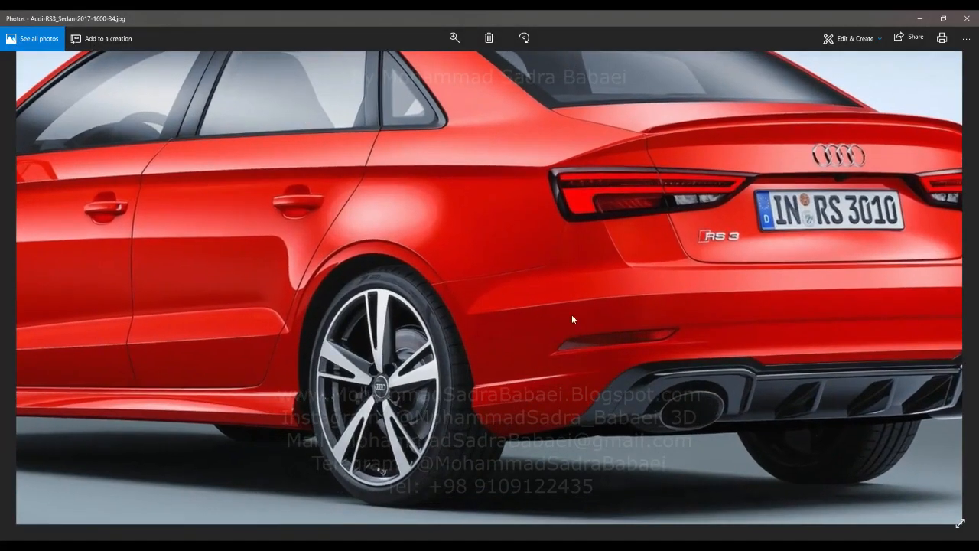
left_click_drag(573, 370, 527, 356)
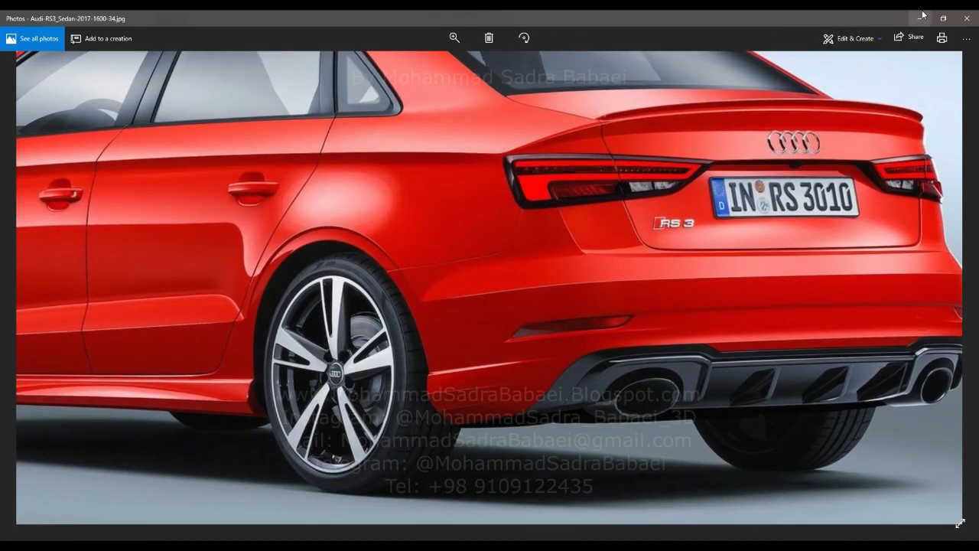
left_click_drag(657, 312, 634, 310)
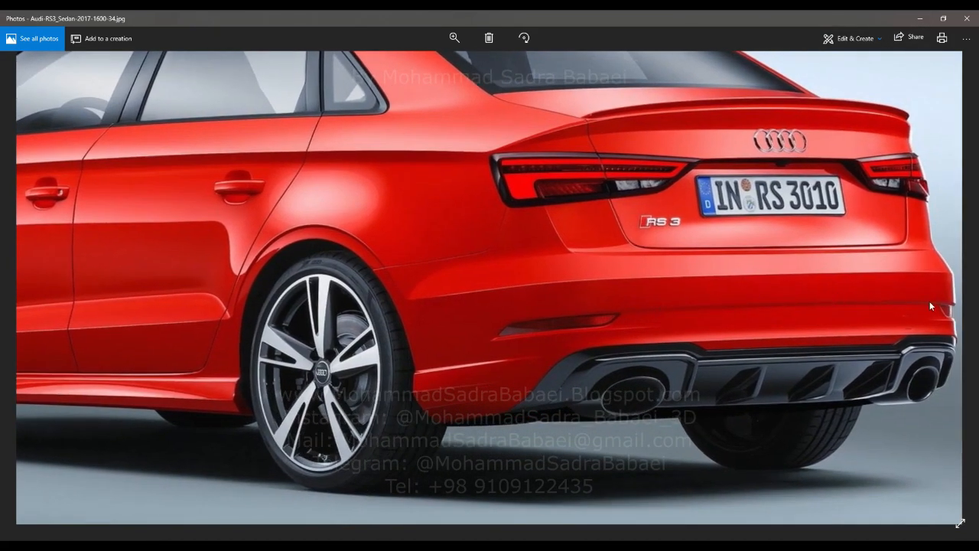
Step: Compare the bumper model with the rear bumper and side vent in the Audi-RS3_Sedan-2017-1600-34.jpg photo, and return to Alias Surface
left_click(916, 15)
left_click_drag(467, 275, 505, 321, "alt+shift")
key("alt+Tab")
scroll(611, 374, "down", 2)
scroll(611, 374, "up", 2)
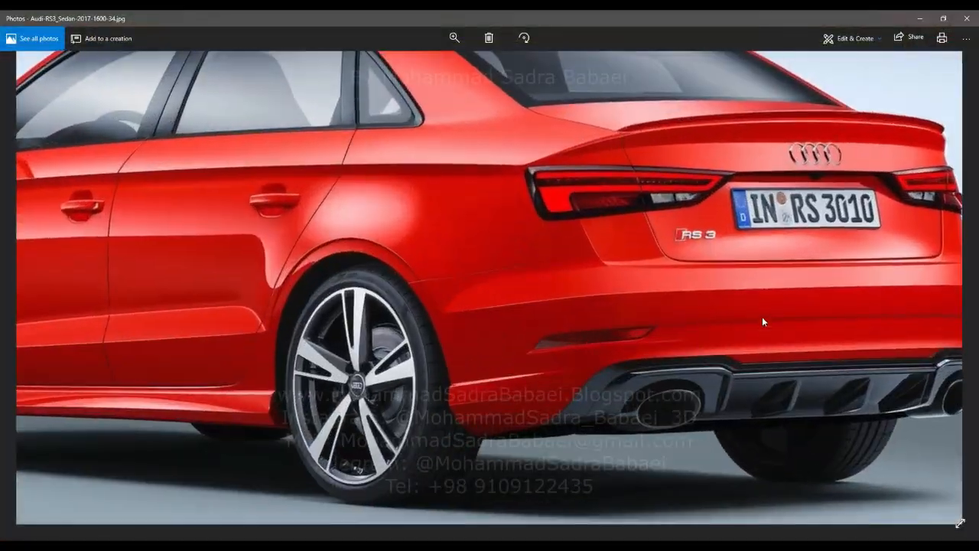
left_click_drag(634, 345, 603, 343)
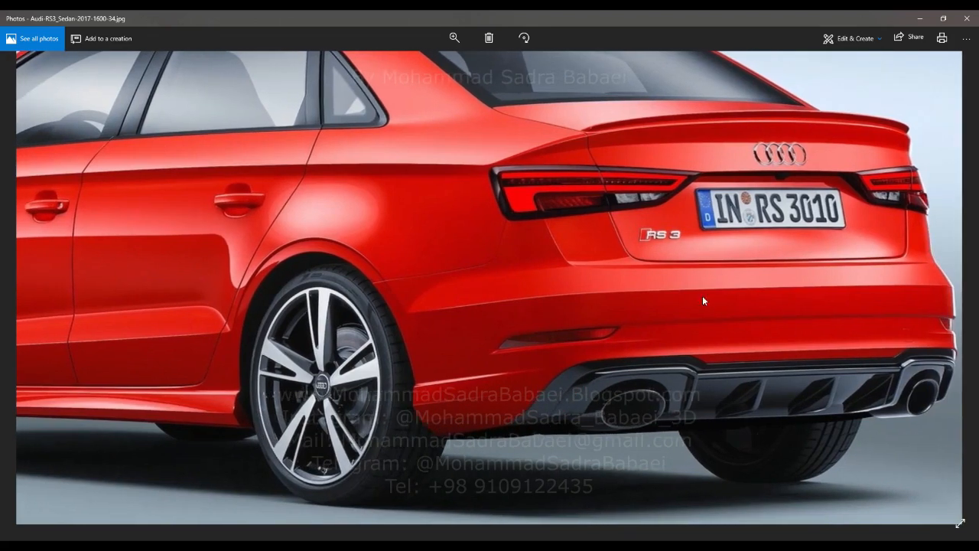
left_click(920, 18)
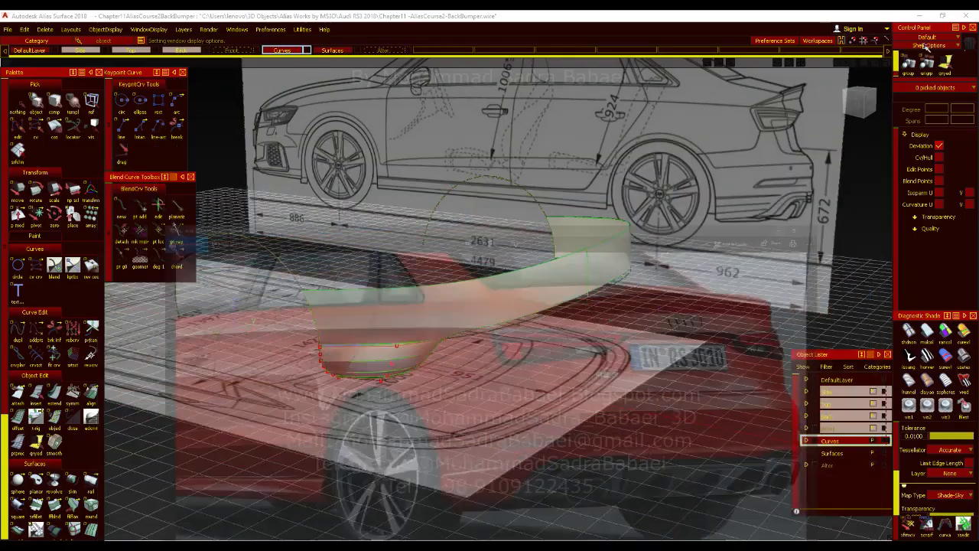
Step: Turn off diagnostic shading and compare the bumper curves with the blueprints in the orthographic back and left views
left_click(849, 111)
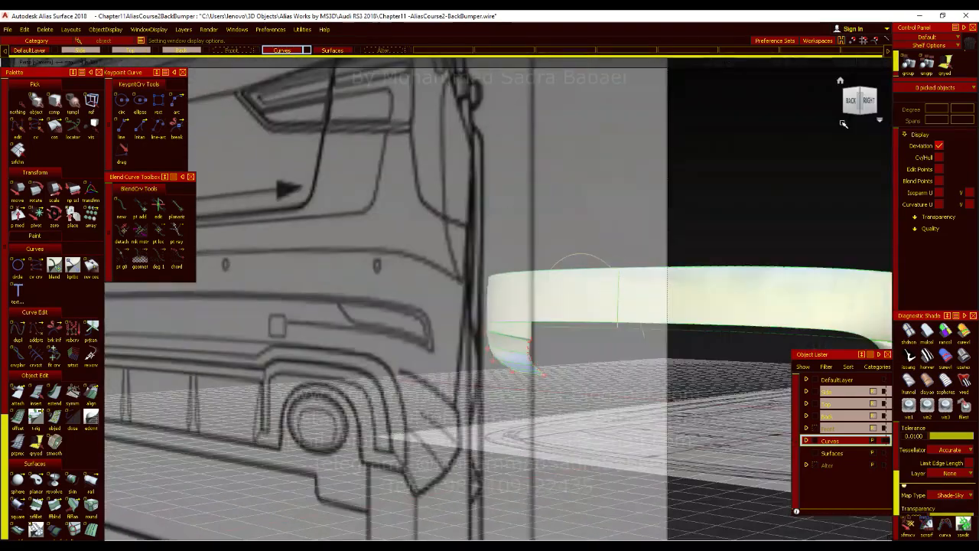
left_click(851, 98)
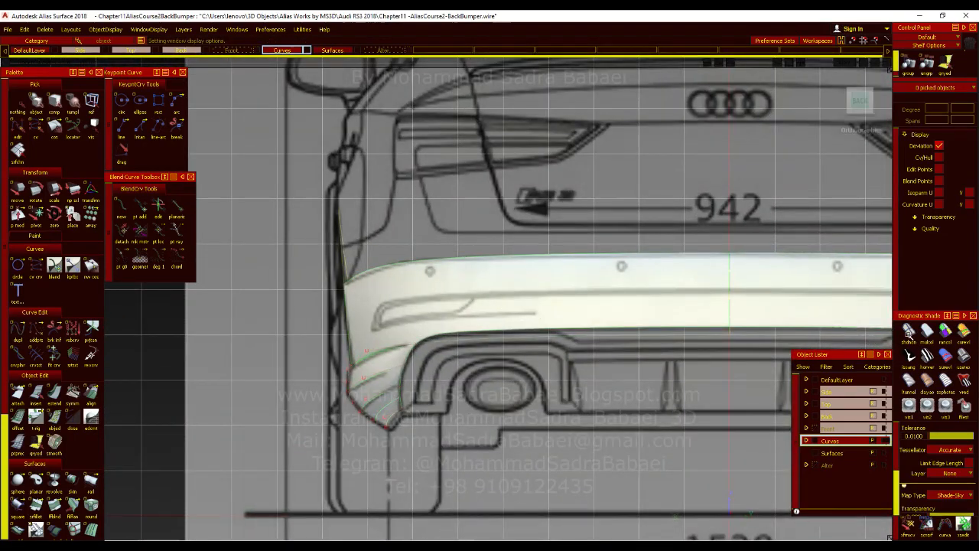
left_click(908, 331)
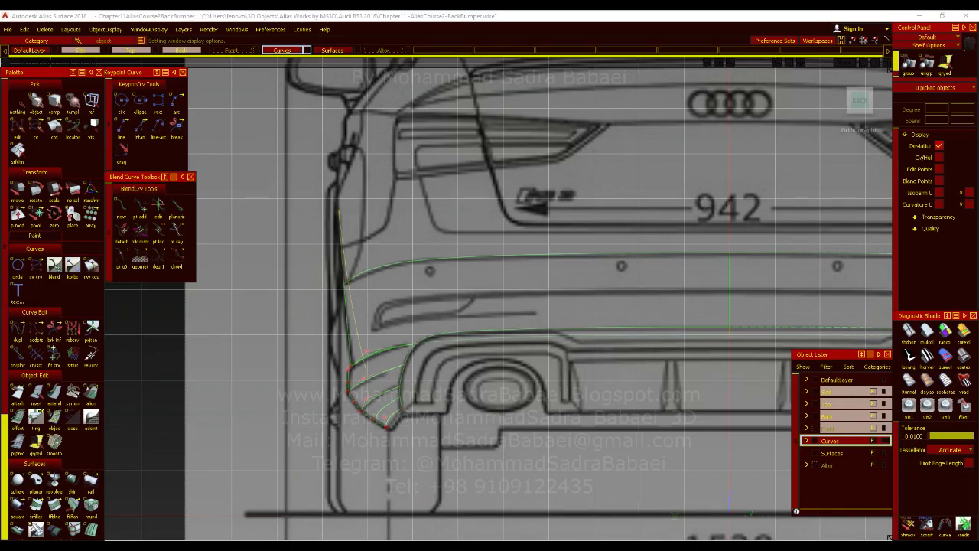
key("alt+Tab")
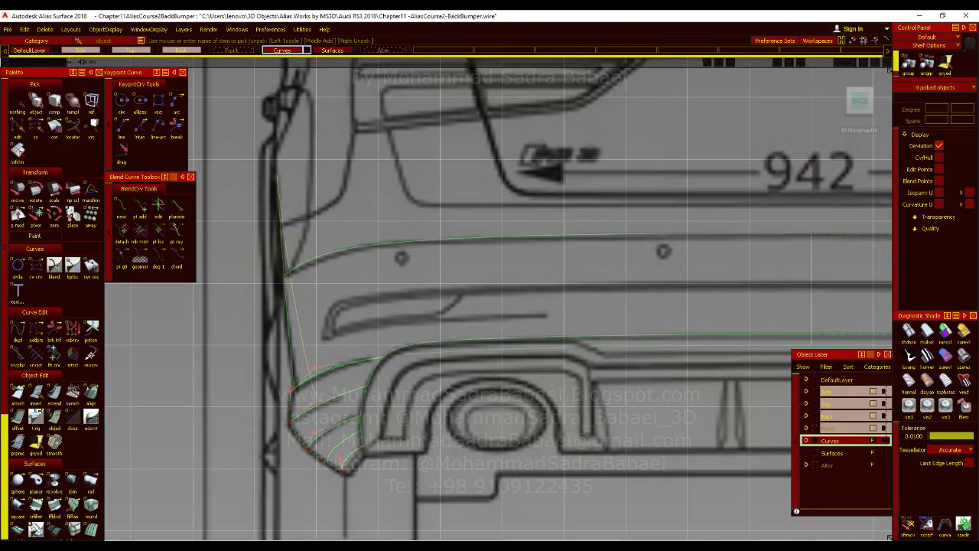
left_click(843, 100)
right_click_drag(675, 229, 686, 273, "alt+shift")
middle_click_drag(605, 287, 647, 323, "alt+shift")
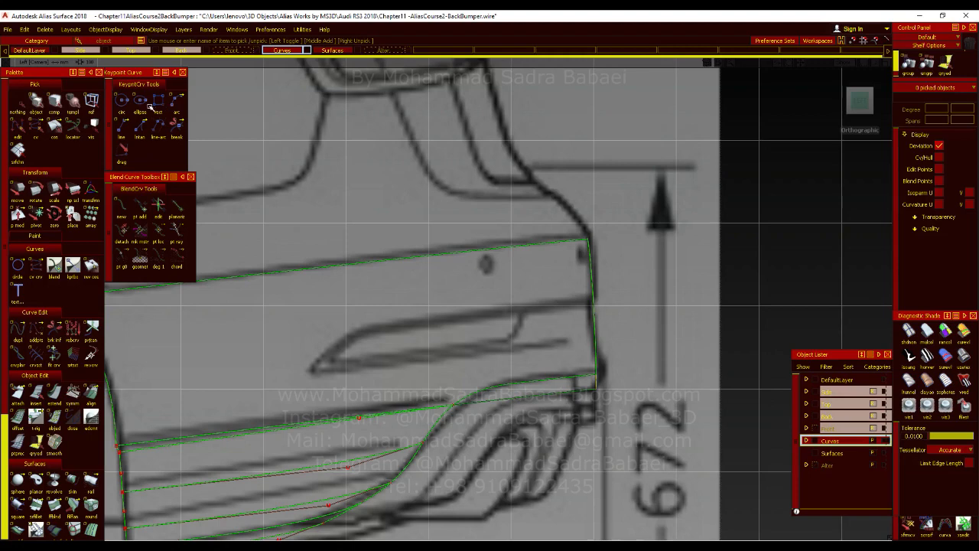
Step: Make the Alter layer visible and set it as the active layer
left_click(118, 128)
left_click_drag(413, 153, 410, 107, "ctrl+shift")
left_click(375, 51)
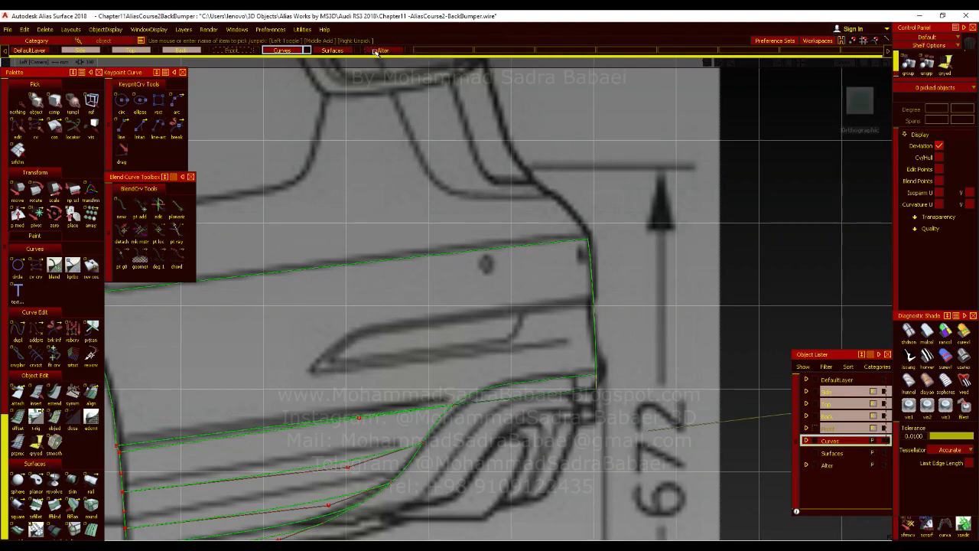
left_click(378, 51)
Step: Draw a line along the side vent's upper edge past the bumper's rear, and a slanted one about 85 mm long along its front edge
left_click(121, 128)
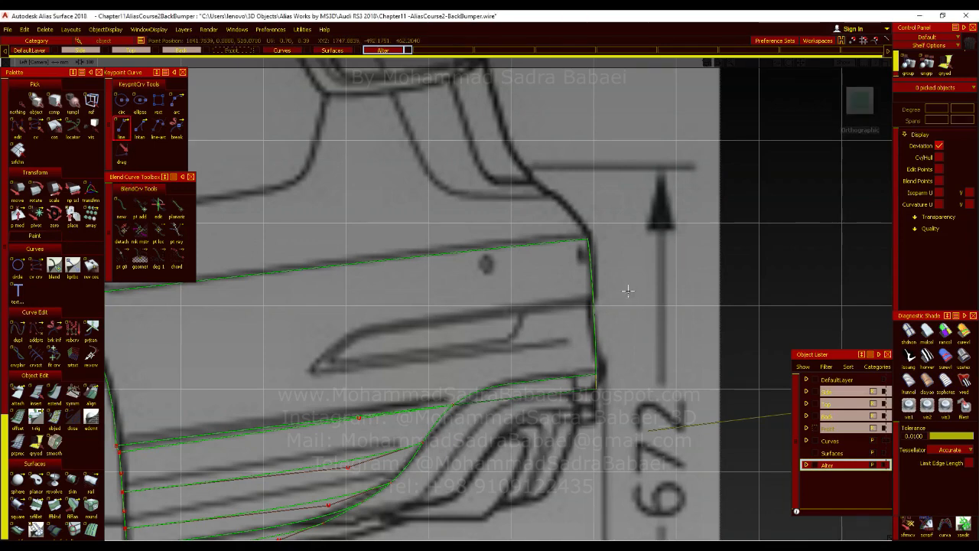
mouse_move(629, 292)
left_mouse_down()
mouse_move(356, 315)
mouse_move(352, 330)
left_mouse_up()
middle_click_drag(393, 322, 456, 316, "alt+shift")
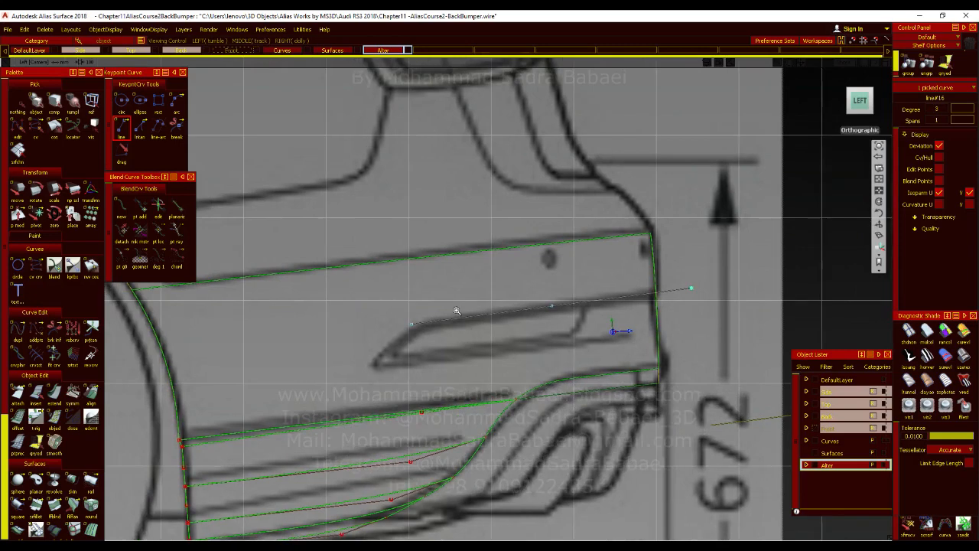
right_click_drag(456, 316, 412, 318, "alt+shift")
left_click_drag(371, 322, 305, 366)
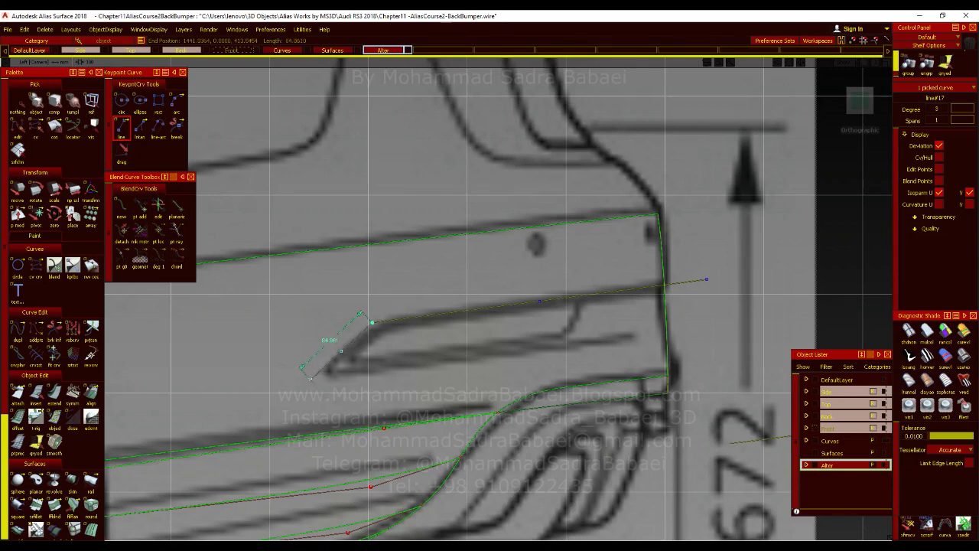
left_click_drag(306, 375, 309, 377)
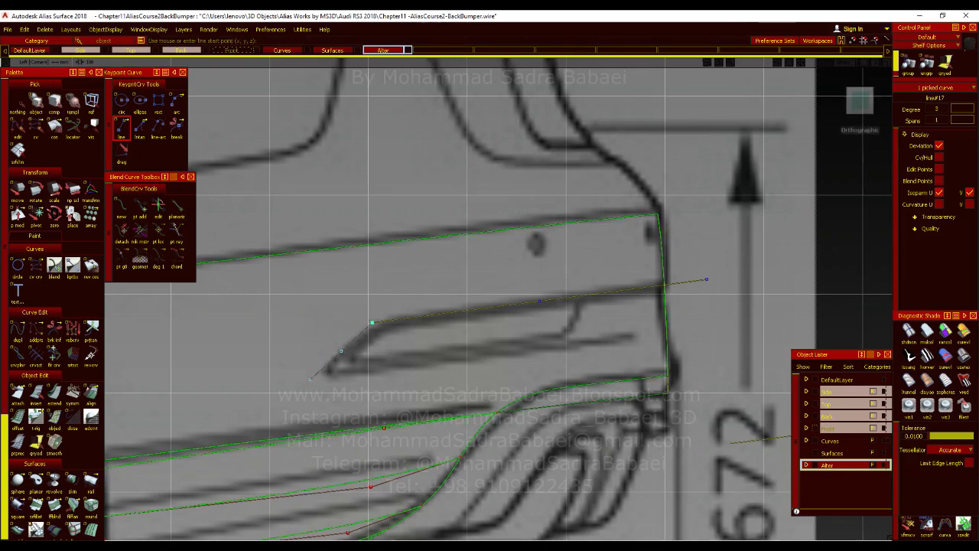
Step: Draw a line about 409 mm long along the side vent's lower edge, from behind the bumper to the slanted line's lower end
left_click_drag(717, 325, 354, 357)
key("ctrl+z")
left_click(713, 325)
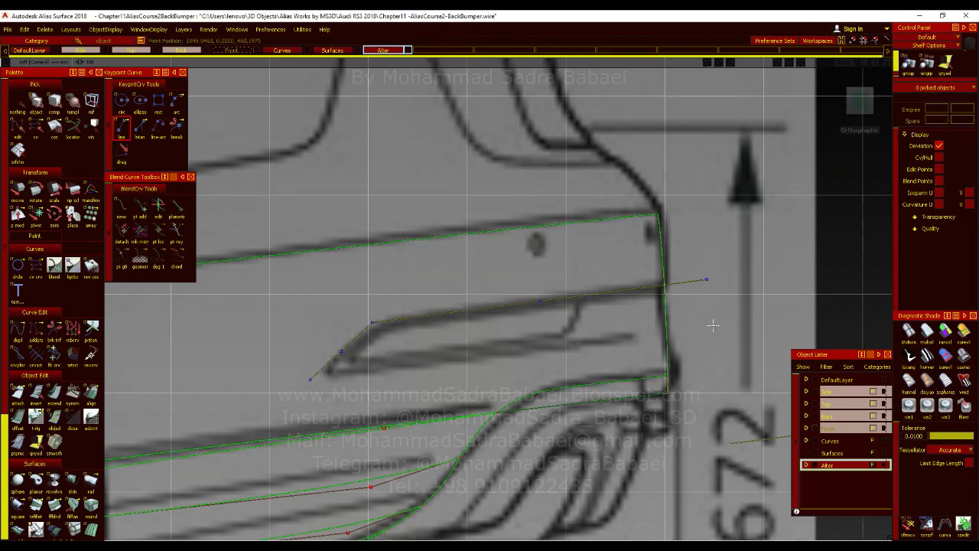
left_click_drag(713, 325, 316, 359)
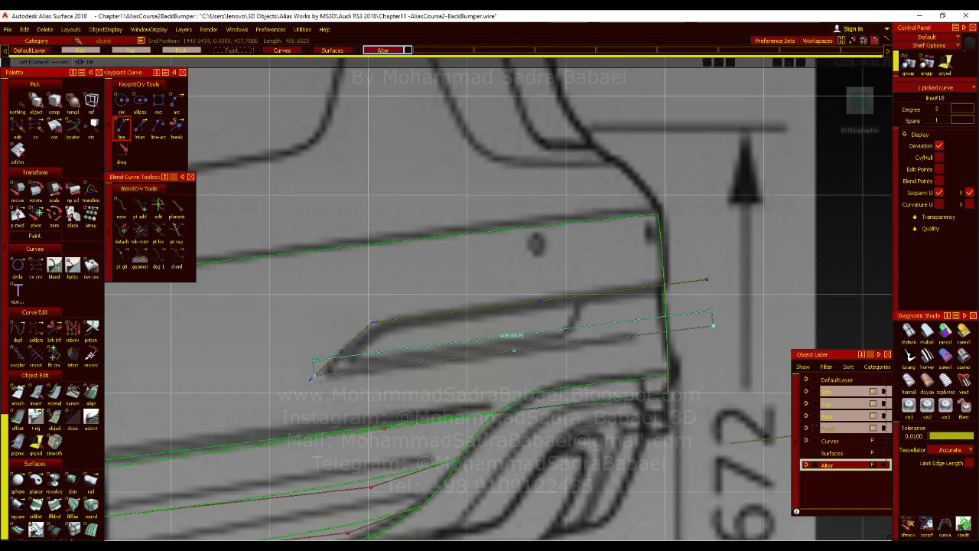
key("ctrl+z")
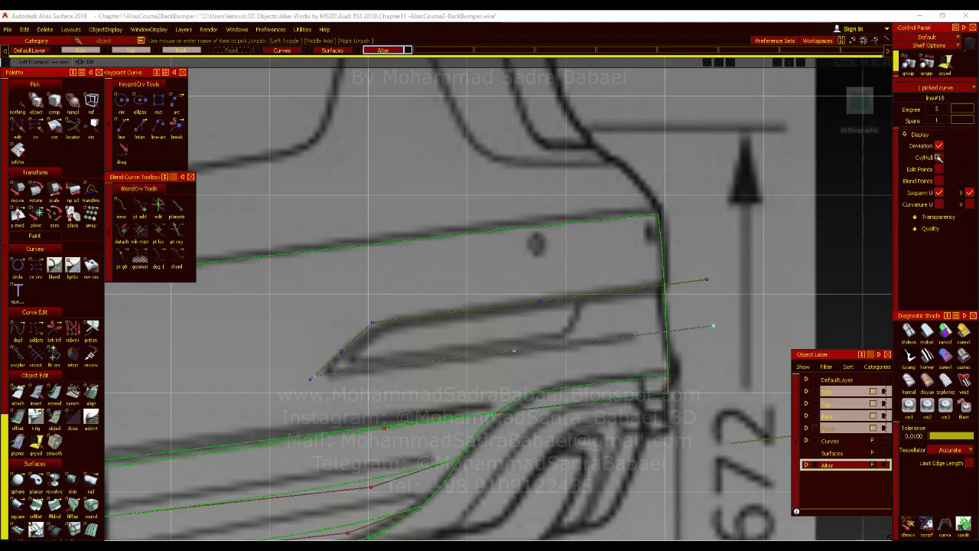
Step: Show the CVs and hull of the lower vent line, set its degree to 1 and deselect it
left_click(940, 157)
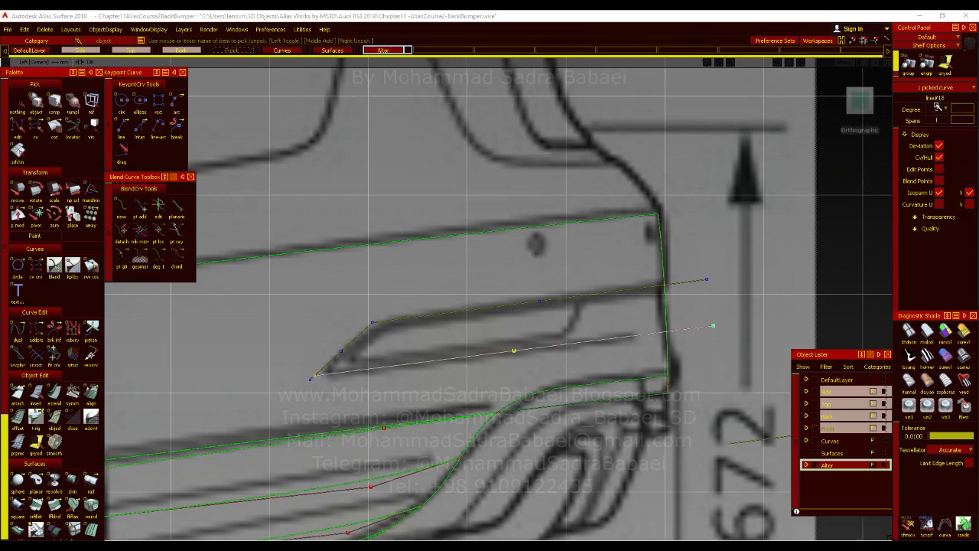
type("1")
key("Return")
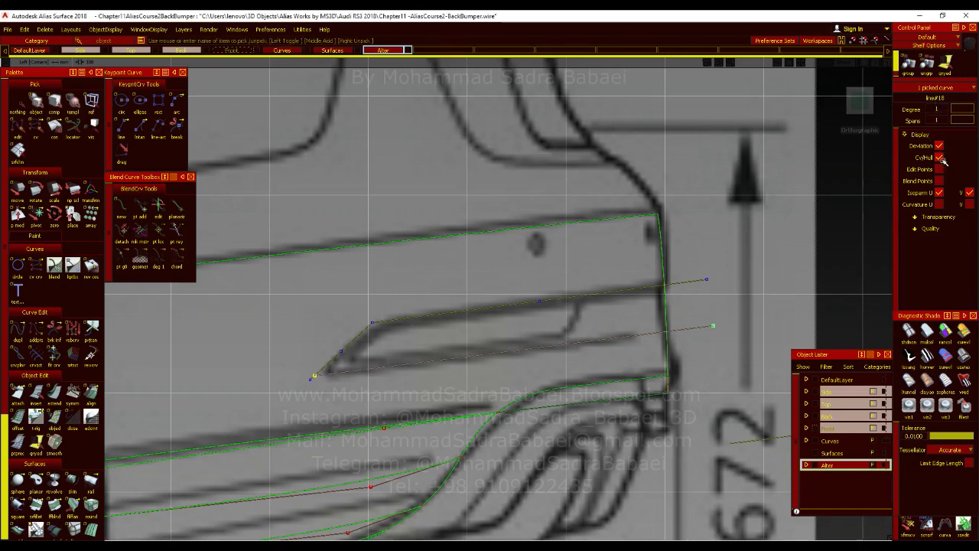
left_click(572, 266)
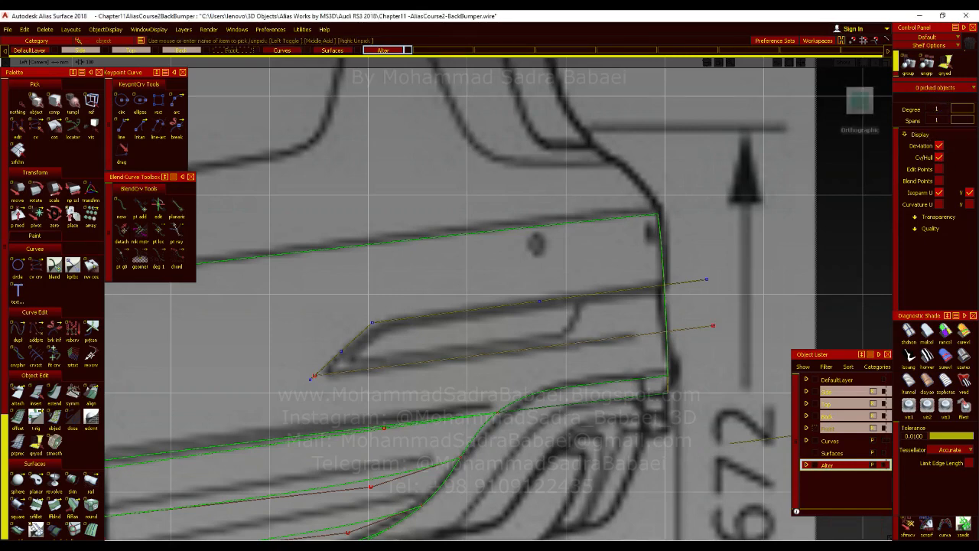
Step: Check the degree setting in the Line (2 Point) options and inspect the lower vent line
double_click(121, 125)
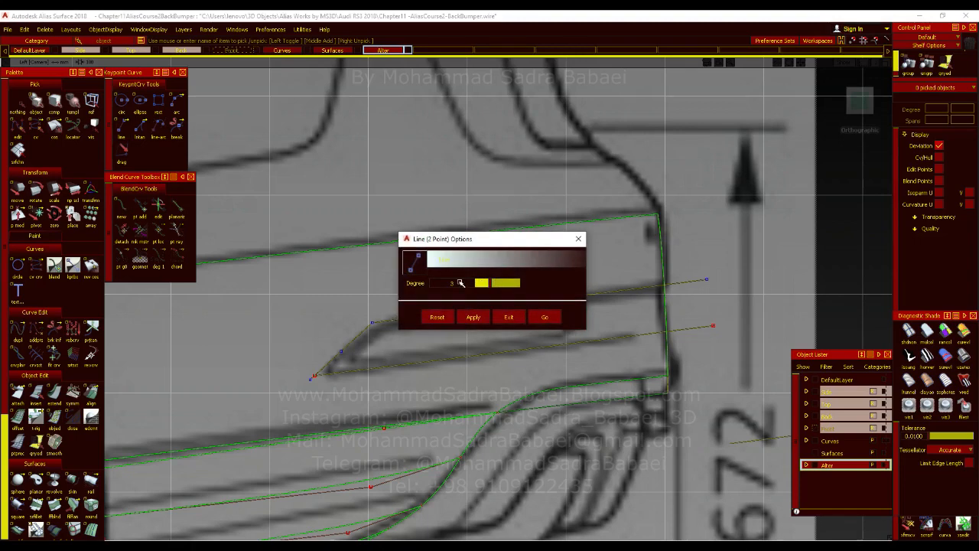
left_click(578, 239)
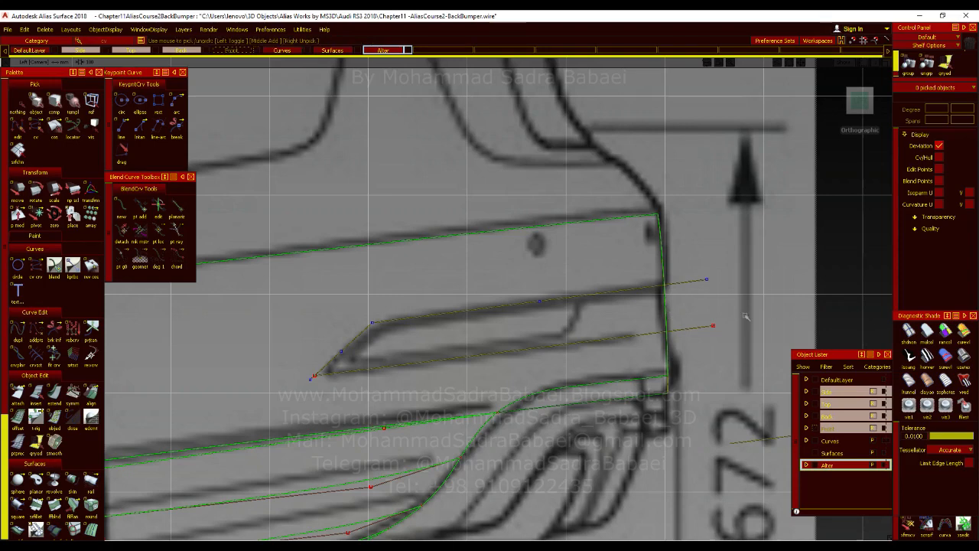
left_click(712, 325)
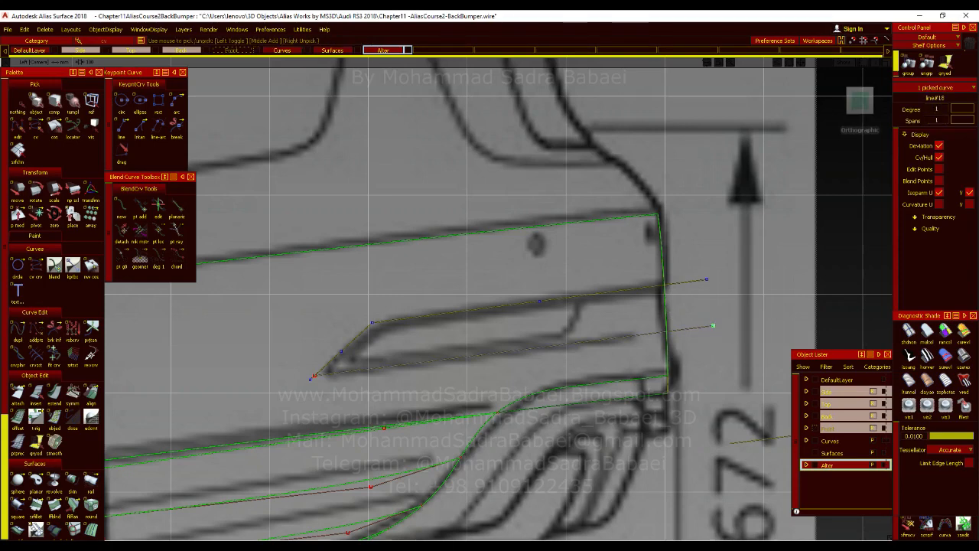
left_click_drag(738, 298, 733, 246)
Step: Move the slanted front line slightly toward the rear so that it crosses the upper and lower vent lines
middle_click_drag(588, 339, 634, 324, "alt+shift")
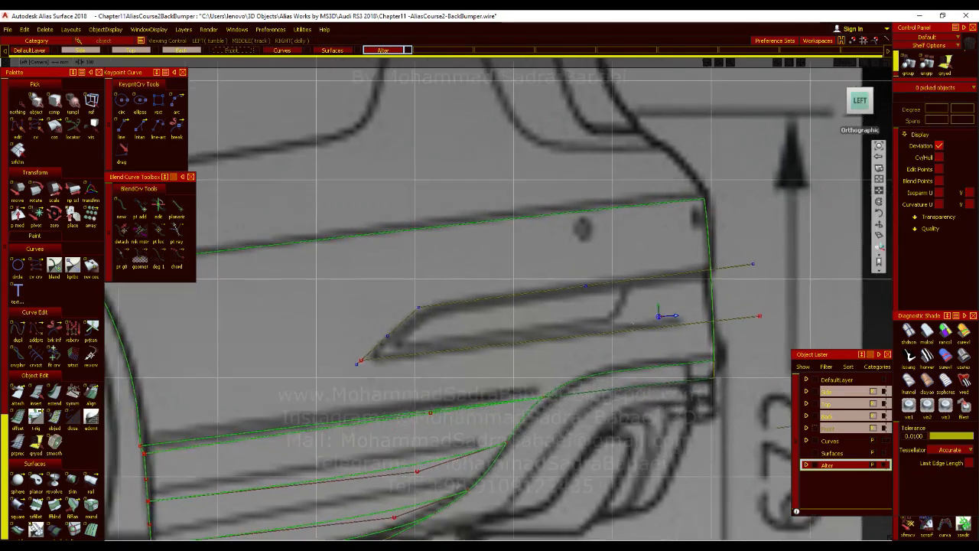
right_click_drag(633, 323, 501, 345, "alt+shift")
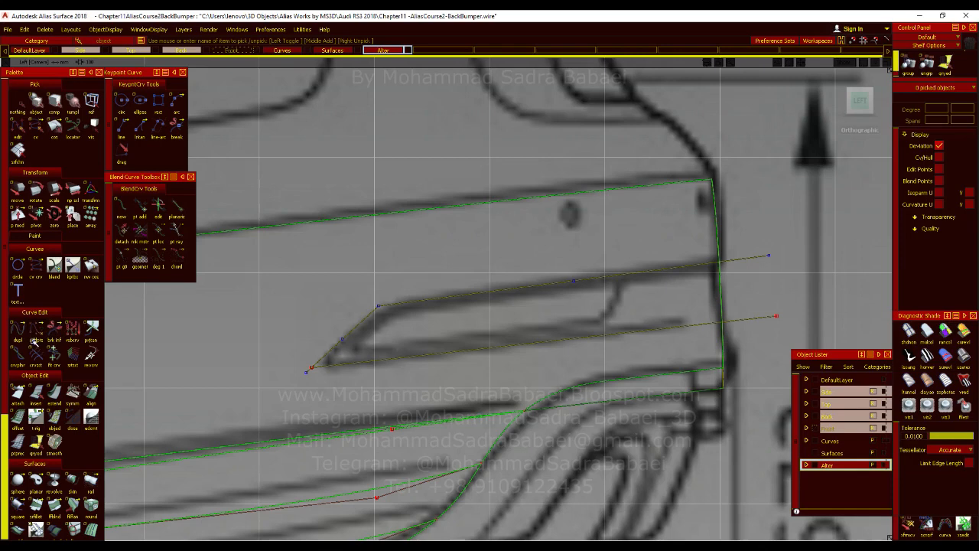
left_click(363, 322)
middle_click_drag(661, 316, 751, 306, "alt+shift")
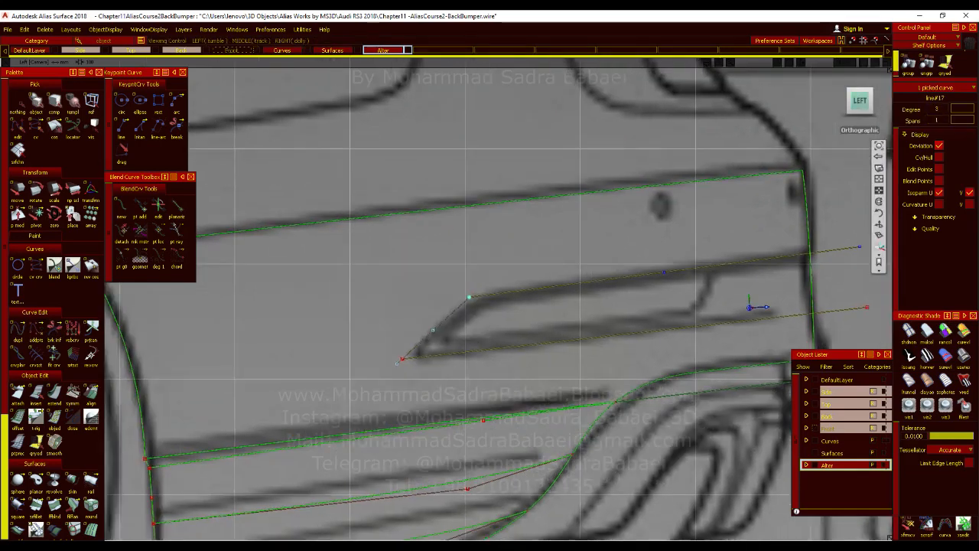
scroll(749, 307, "up", 3)
left_click(383, 293)
left_click_drag(386, 299, 387, 279, "ctrl+shift")
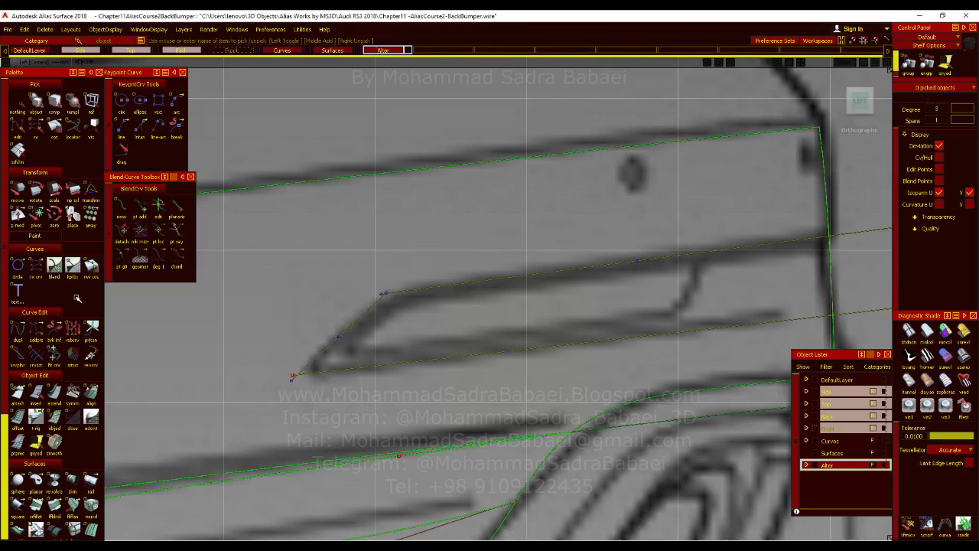
Step: Select the three side vent lines and move them along negative Y, away from the car's centre plane
left_click(18, 340)
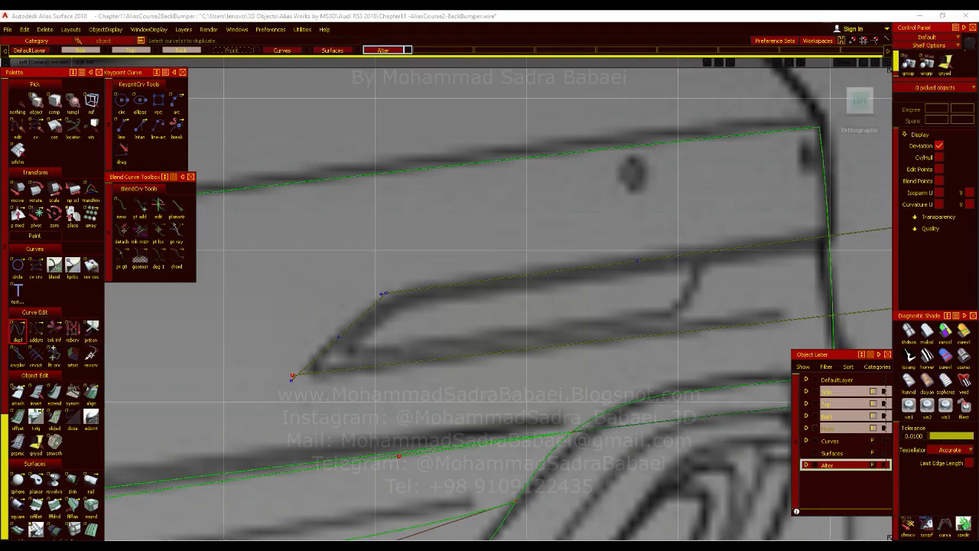
left_click_drag(401, 290, 373, 317)
left_click(526, 349)
right_click_drag(749, 307, 673, 307, "alt+shift")
left_click_drag(673, 307, 612, 337, "alt+shift")
right_click_drag(612, 336, 553, 373, "alt+shift")
left_click_drag(552, 373, 639, 396, "alt+shift")
middle_click_drag(639, 397, 640, 374, "ctrl+shift")
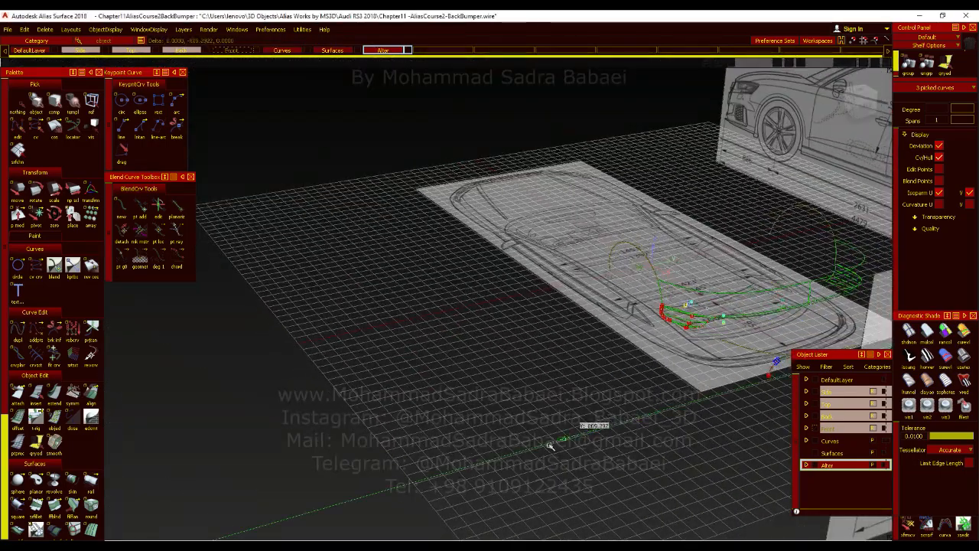
Step: Create a curve fillet between the slanted front line and the upper vent line in the left view, with a center radius of 5
left_click(857, 100)
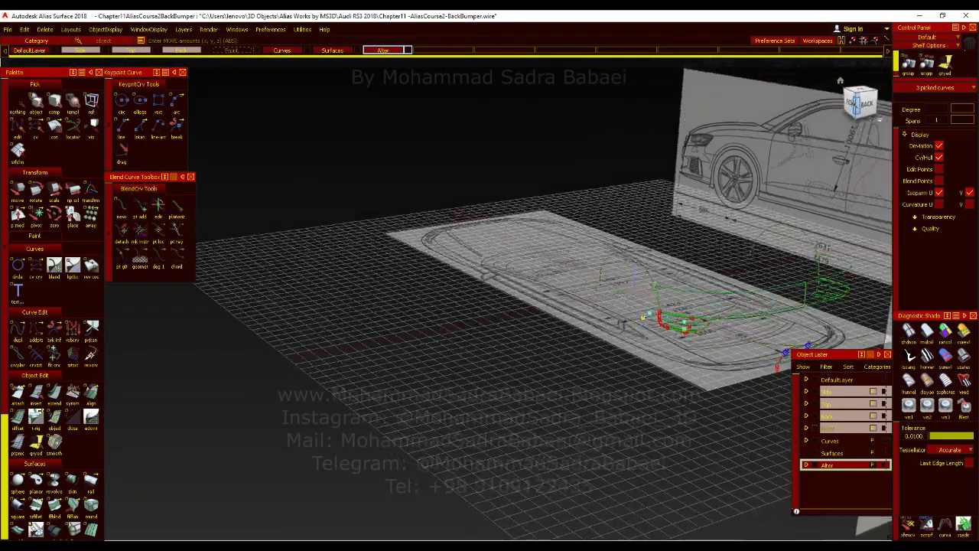
right_click_drag(579, 295, 667, 236, "alt+shift")
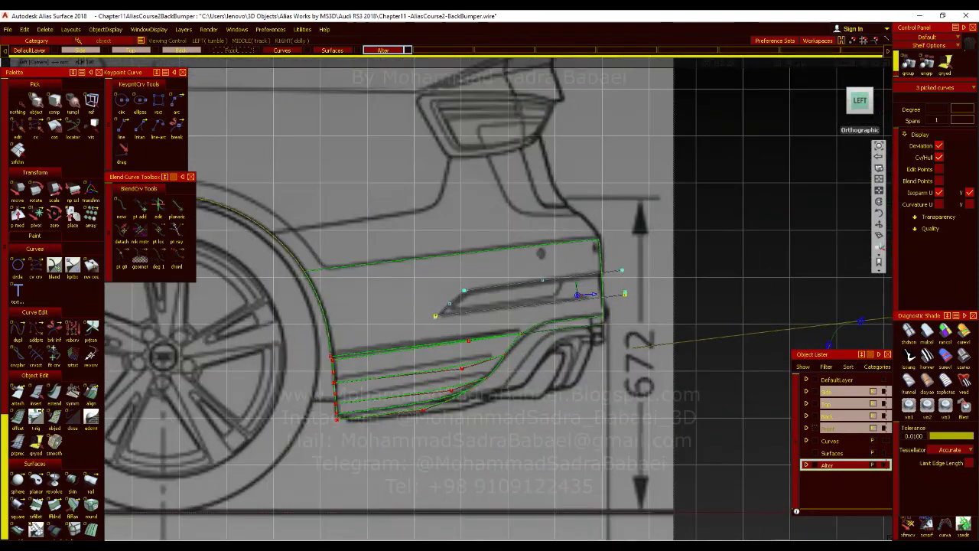
right_click_drag(462, 283, 581, 123, "alt+shift")
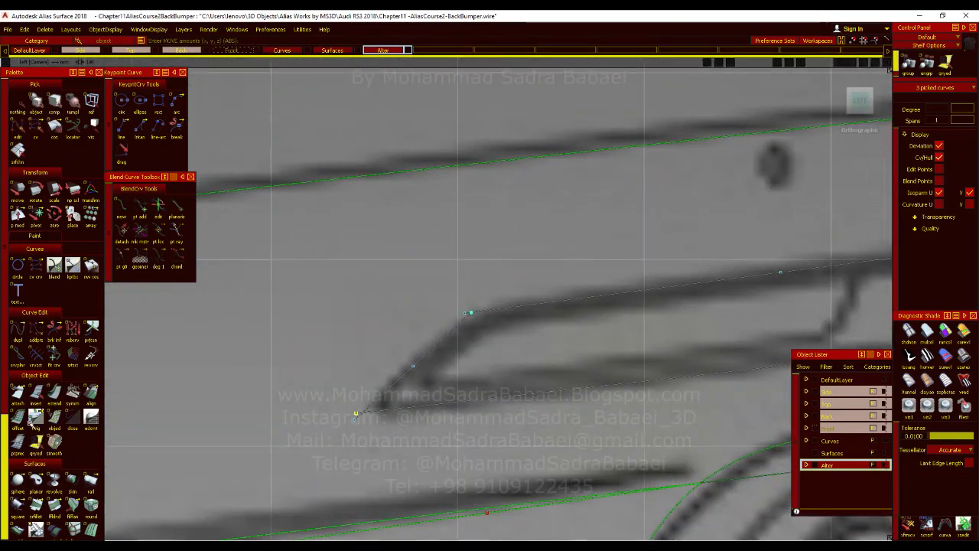
left_click_drag(31, 339, 83, 337)
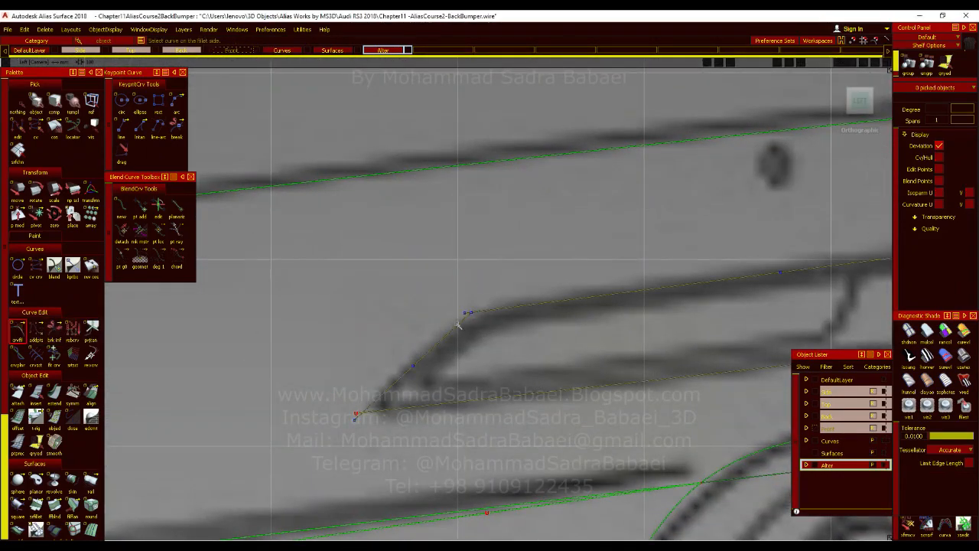
left_click(458, 325)
left_click(483, 313)
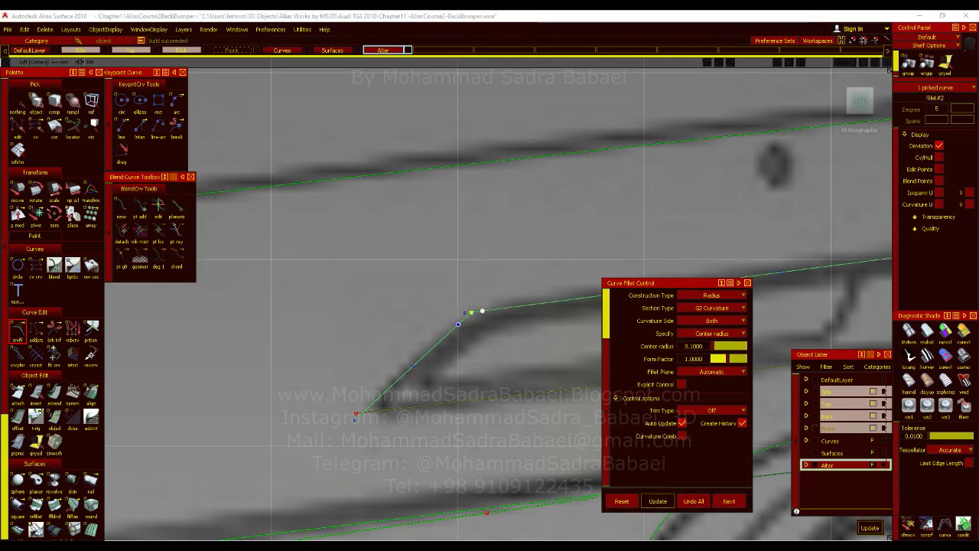
left_click(687, 346)
type("5")
key("Return")
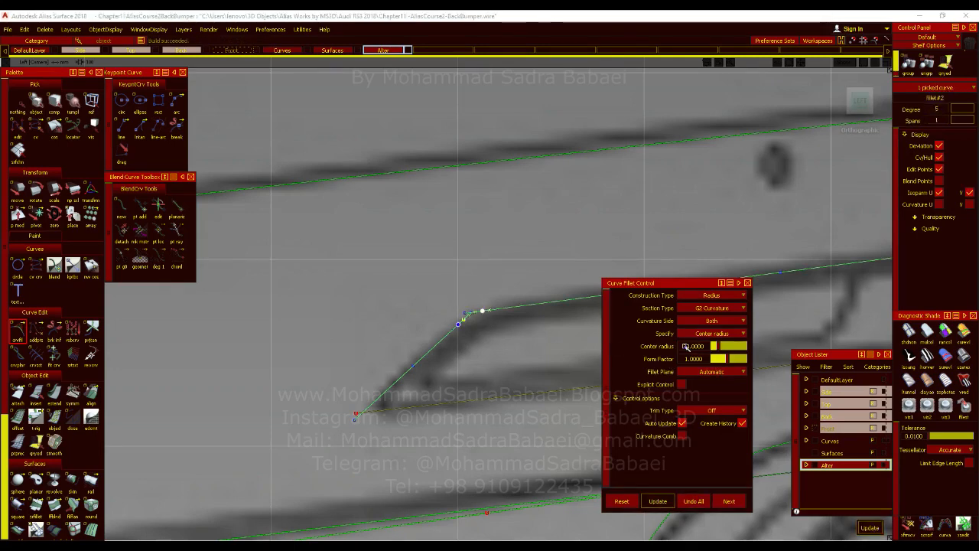
Step: Set the upper front corner fillet's trim type to Automatic and increase its center radius to 75
left_click(694, 417)
left_click(712, 419)
type("0")
key("Return")
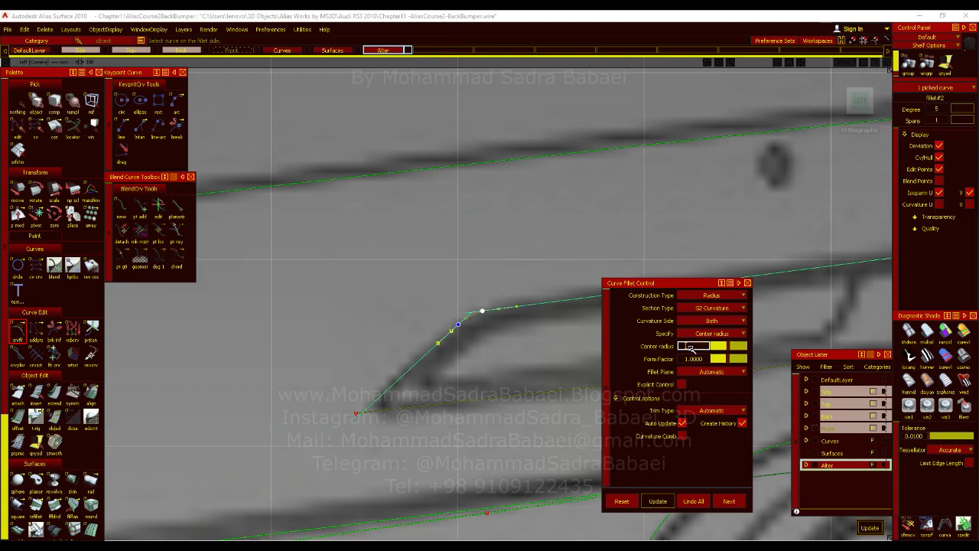
key("Return")
Step: Switch to the Photos app and leaf through the Audi RS3 reference pictures to find views of the rear bumper's side vent
key("alt+Tab")
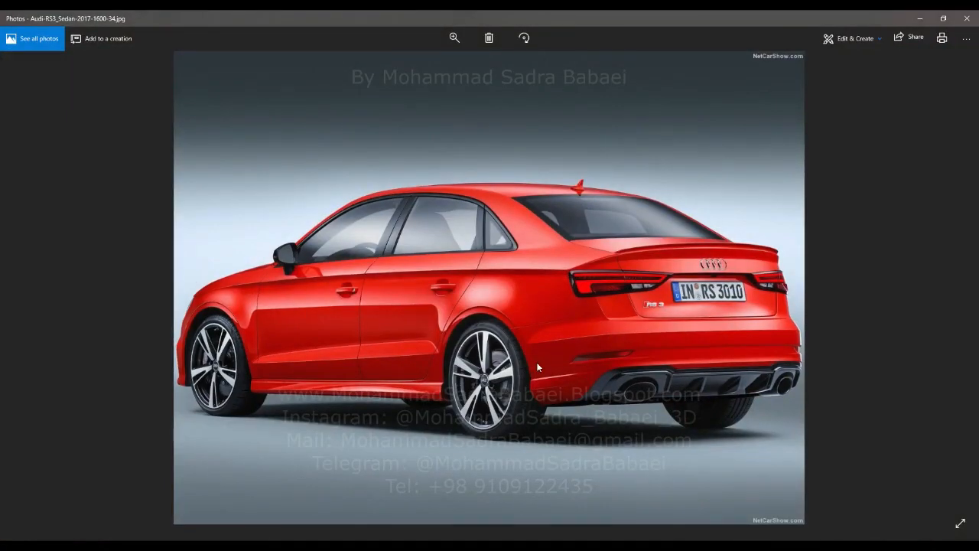
key("Right")
key("Right")
key("Right")
key("Right")
key("Right")
key("Right")
key("Right")
key("Right")
key("Right")
key("Right")
key("Right")
key("Right")
key("Right")
key("Right")
key("Right")
key("Right")
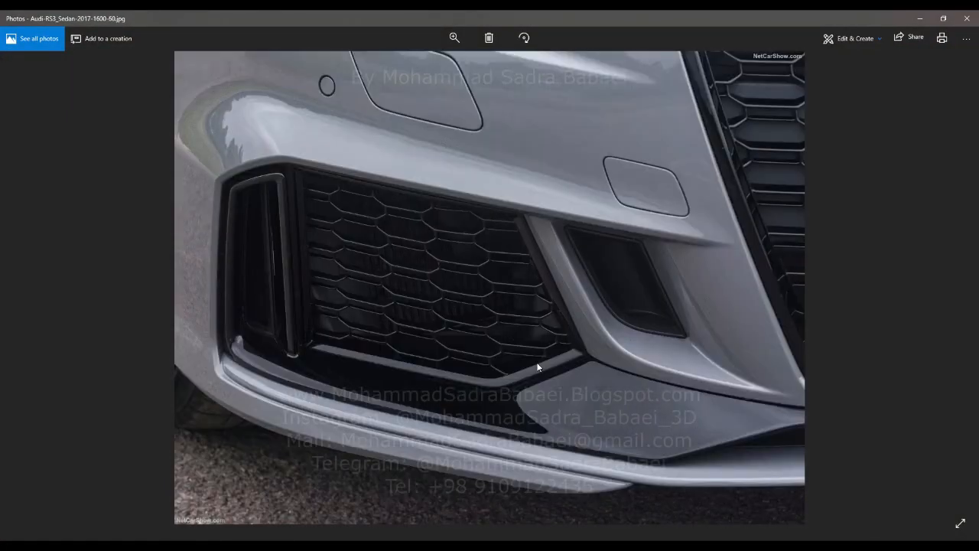
key("Right")
key("Right")
key("Right")
key("Right")
key("Right")
key("Right")
key("Right")
key("Right")
key("Right")
key("Right")
key("Right")
key("Right")
key("Right")
key("Right")
key("Right")
key("Right")
key("Right")
key("Right")
key("Right")
key("Right")
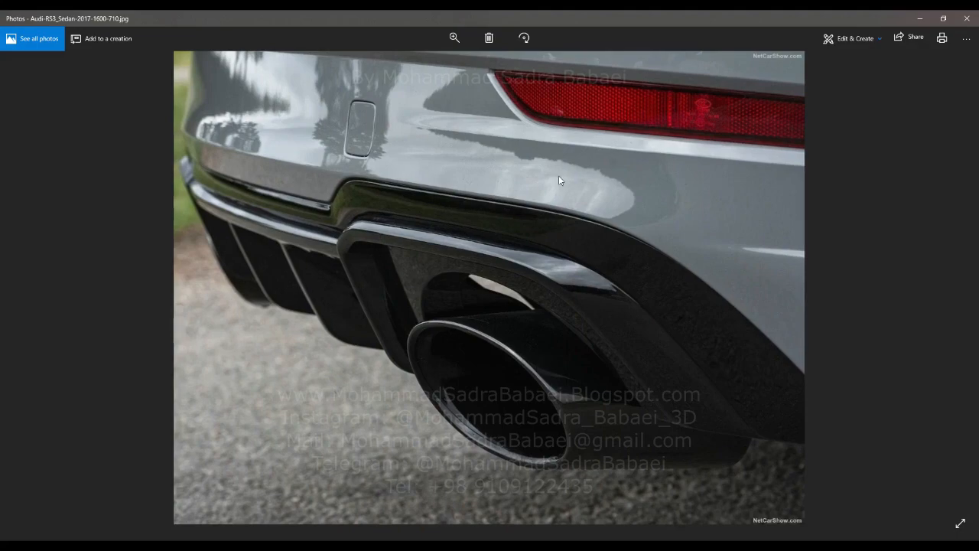
key("Right")
key("Right")
key("Left")
key("Left")
key("Left")
key("Left")
key("Left")
key("Left")
key("Left")
key("Left")
key("Left")
key("Left")
key("Left")
key("Left")
key("Left")
key("Left")
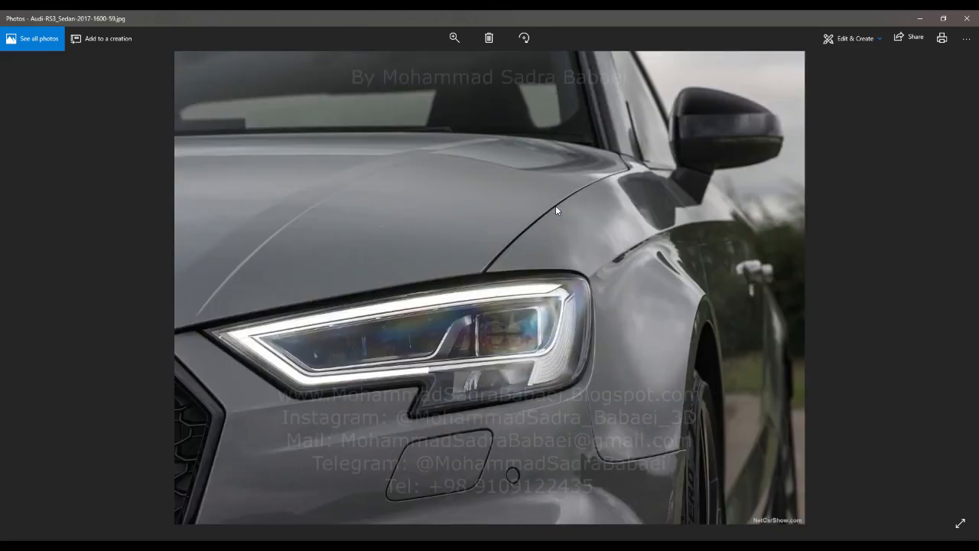
key("Left")
key("Left")
key("Left")
key("Left")
key("Left")
key("Left")
key("Left")
key("Left")
key("Left")
key("Left")
key("Left")
key("Left")
key("Left")
key("Left")
key("Right")
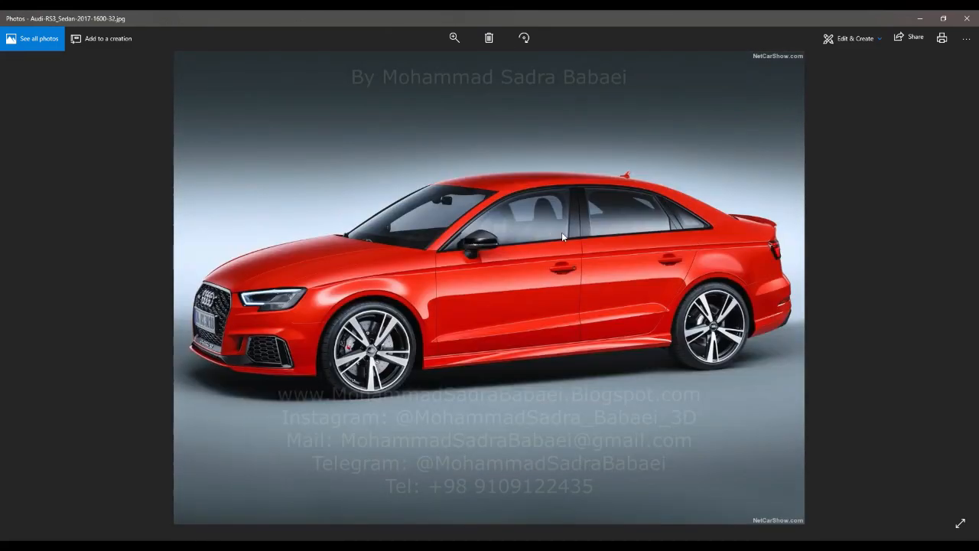
key("Right")
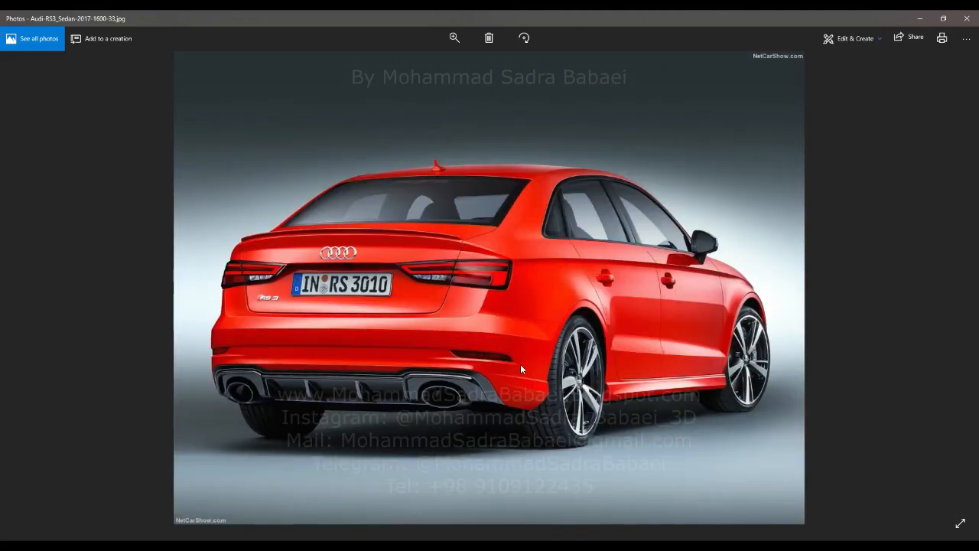
Step: Examine the side vent's corner shapes close up in the red RS3 rear three-quarter pictures 33 and 34, and return to Alias
scroll(520, 365, "up", 2)
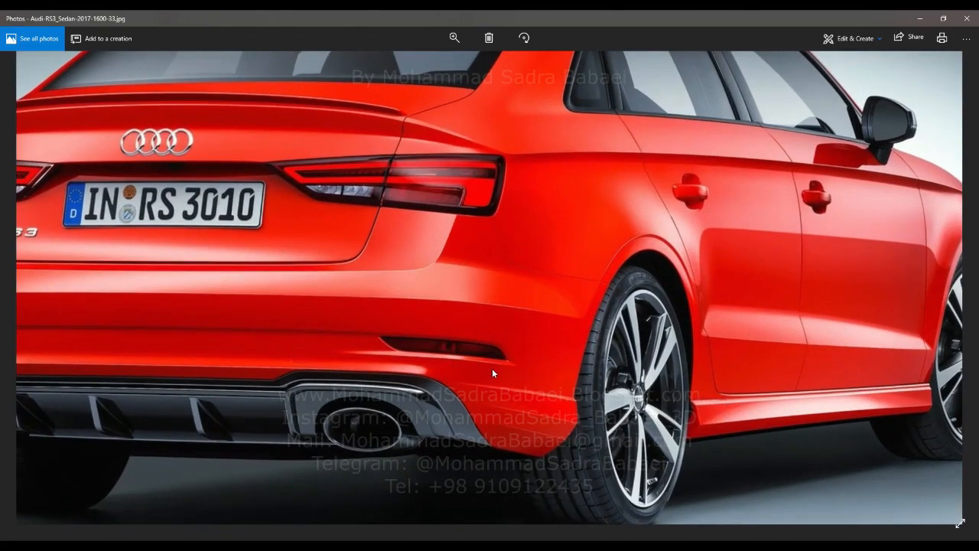
key("Right")
scroll(605, 352, "up", 5)
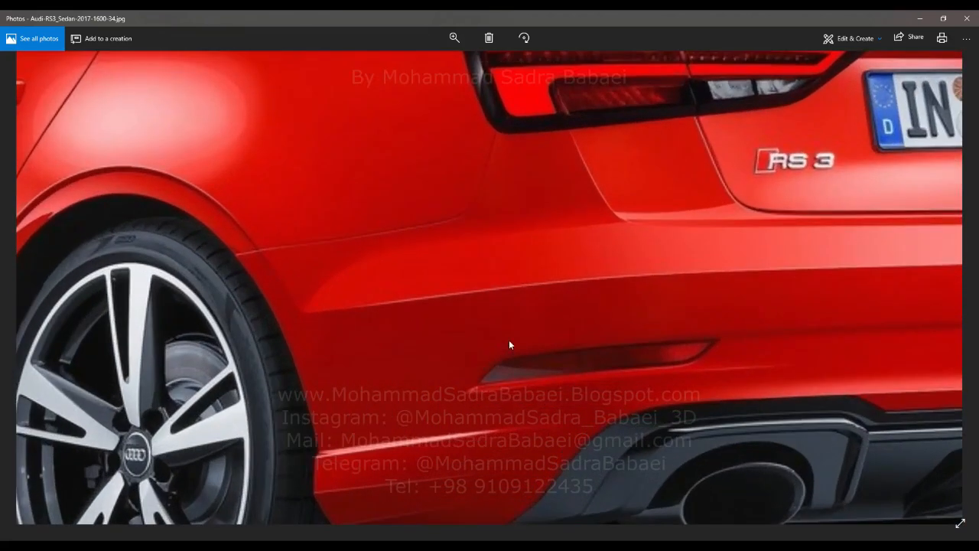
left_click(921, 18)
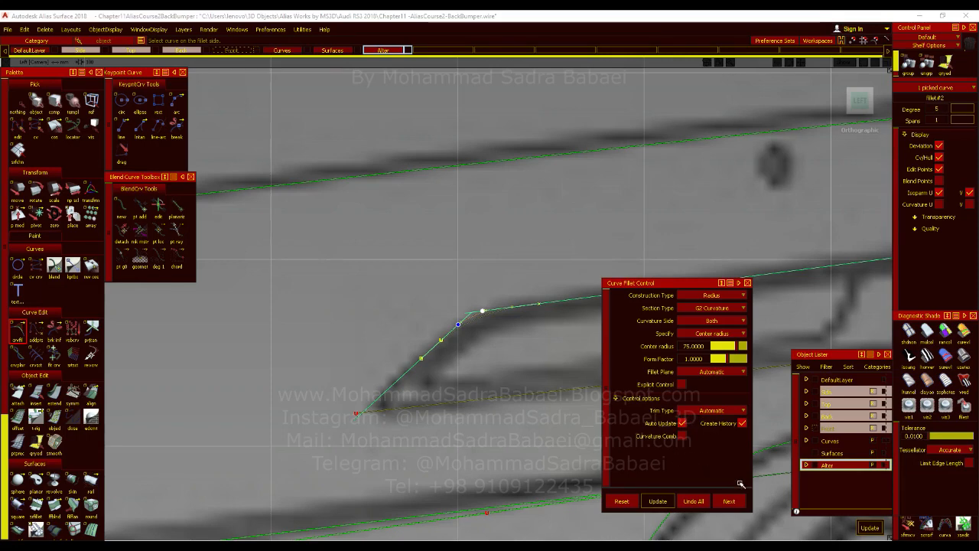
Step: Reduce the center radius of the fillet between the slanted front line and upper vent line to 65 and finish it
left_click(693, 346)
type("65")
key("Return")
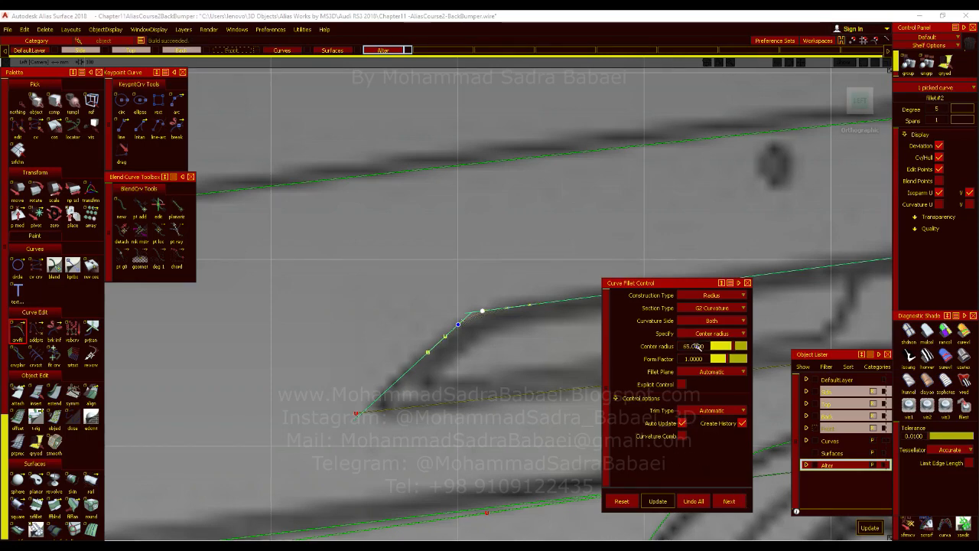
left_click(728, 501)
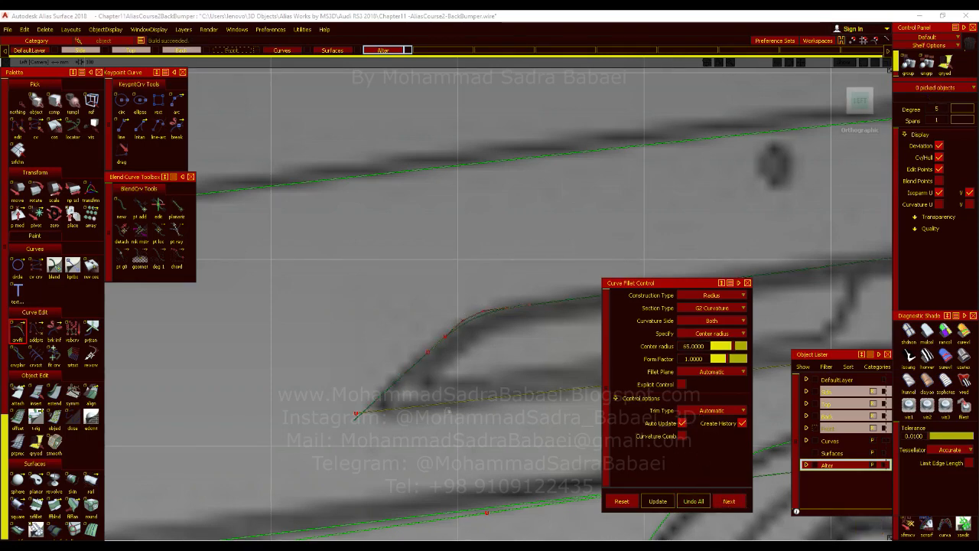
Step: Create an automatically trimmed fillet between the slanted front line and the lower vent line with a center radius of 3.5
left_click(399, 409)
left_click(693, 347)
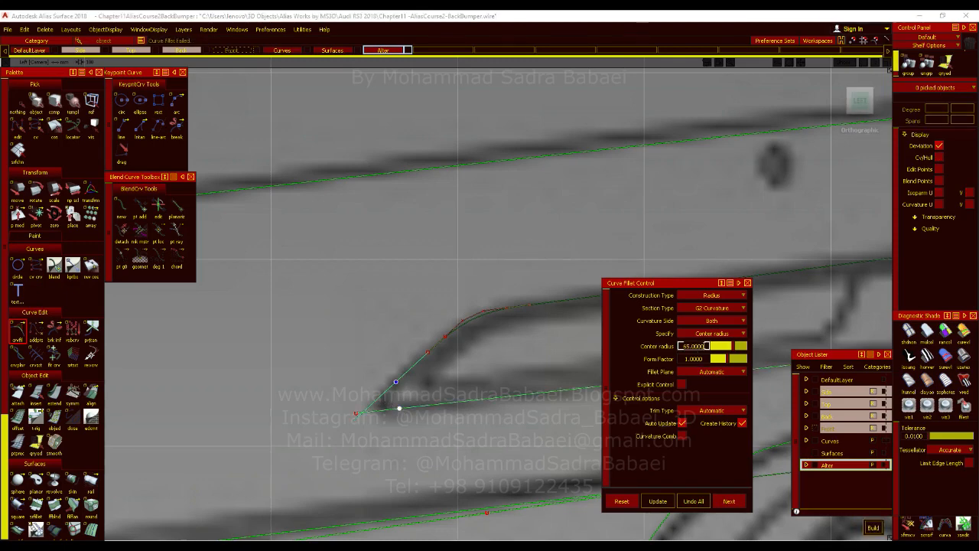
type("10")
key("Return")
left_click(692, 346)
type("5")
key("Return")
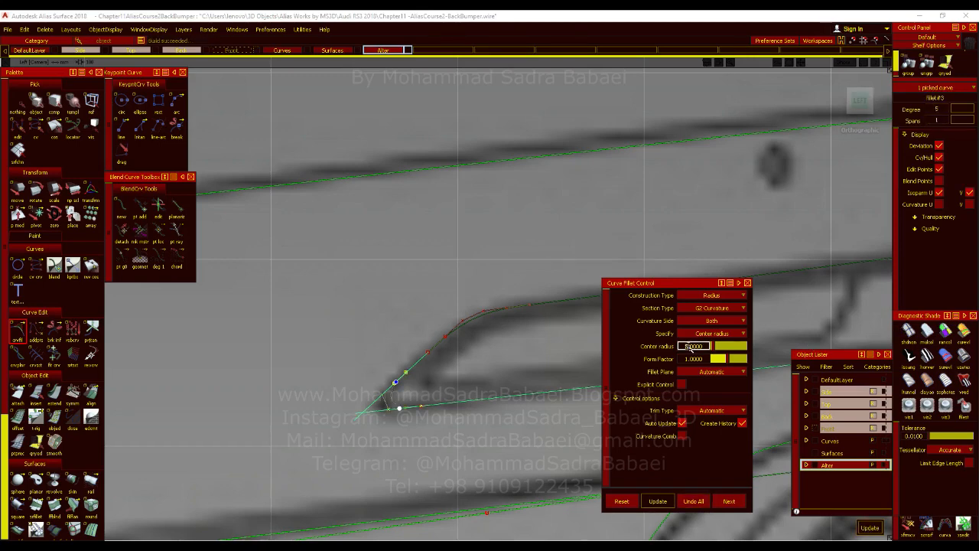
type("3.5")
key("Return")
left_click(723, 502)
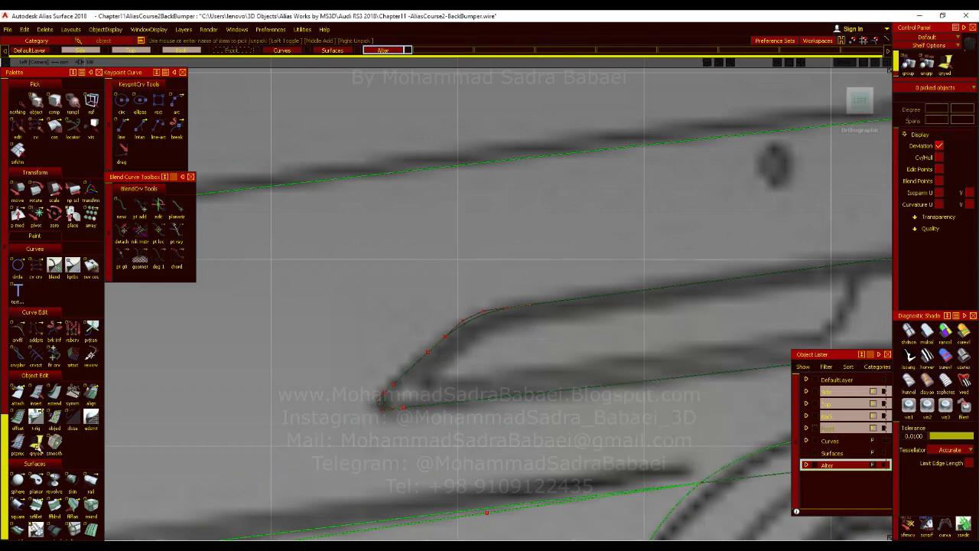
Step: Project the filleted vent outline onto the upper bumper surface along the left view direction as curves on surface
scroll(34, 447, "down", 4)
left_click(17, 419)
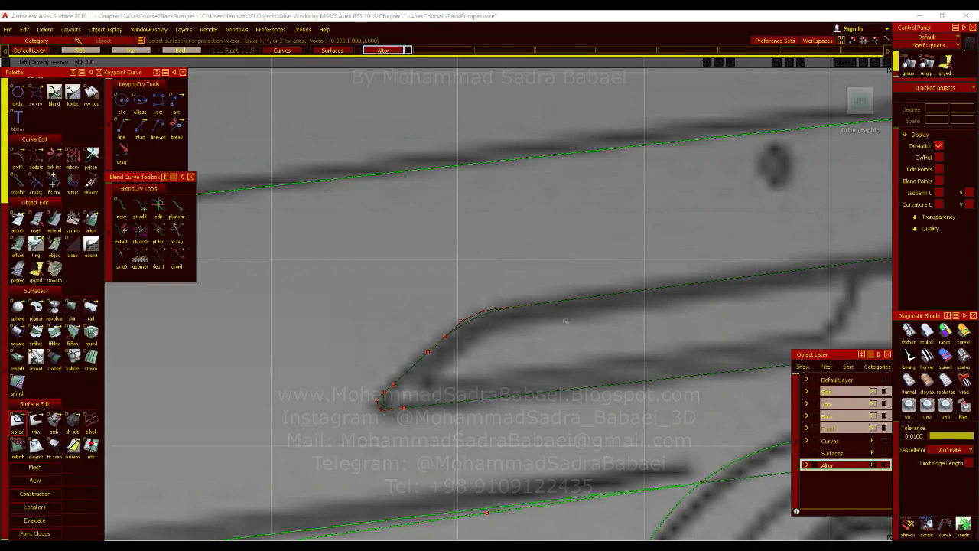
scroll(518, 323, "down", 5)
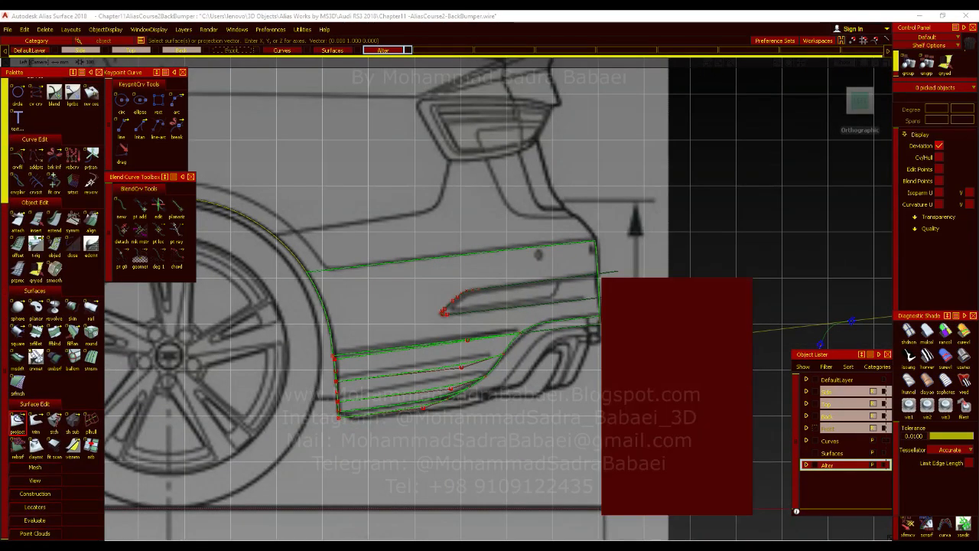
left_click(502, 285)
left_click(876, 527)
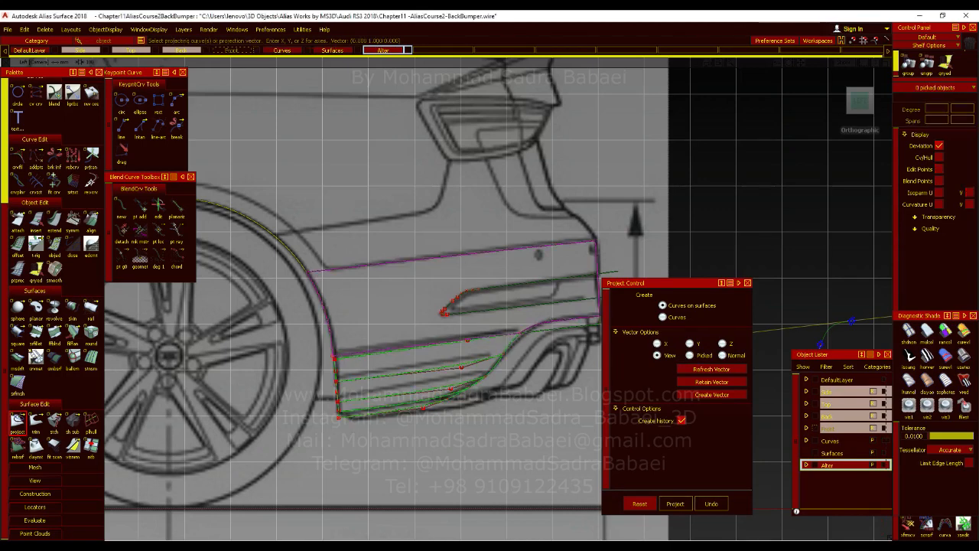
middle_click_drag(507, 324, 449, 344, "alt+shift")
left_click_drag(441, 304, 373, 344)
key("space")
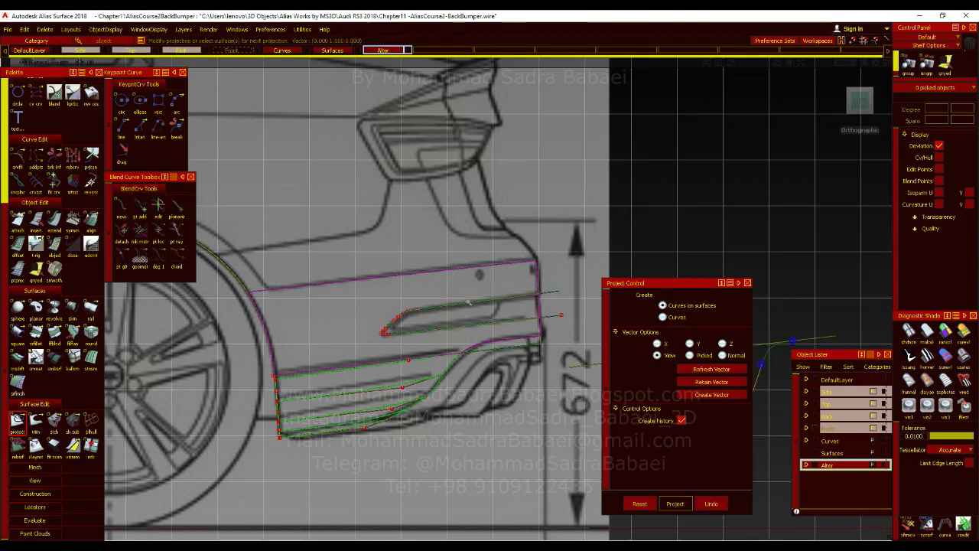
key("Escape")
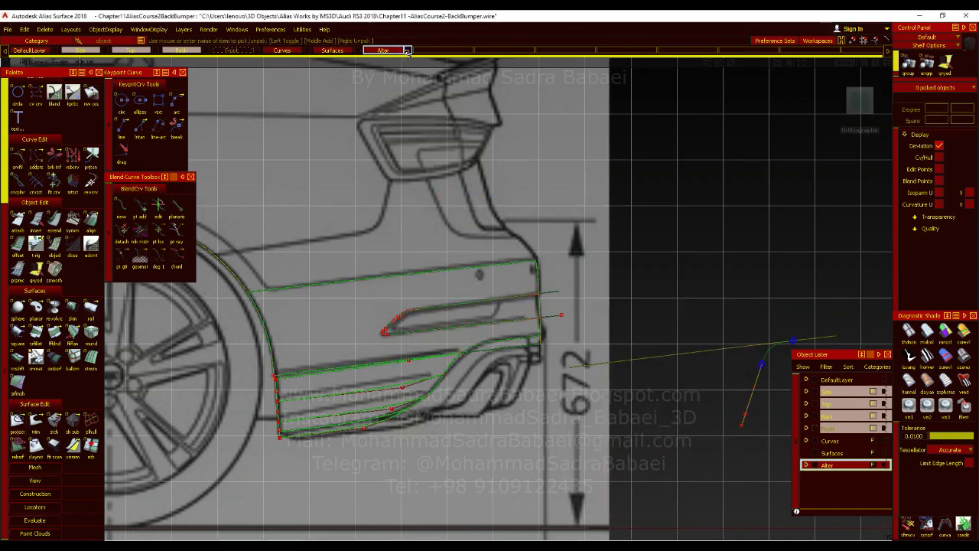
Step: Hide the Alter layer, make Curves active, and compare the projected vent outline with the blueprint in the back view
left_click(407, 51)
left_click(282, 51)
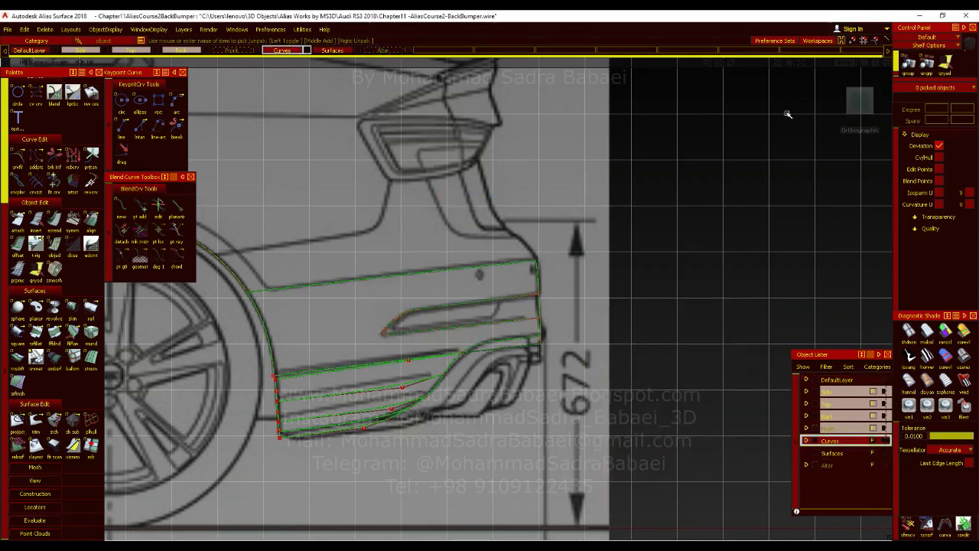
left_click(860, 100)
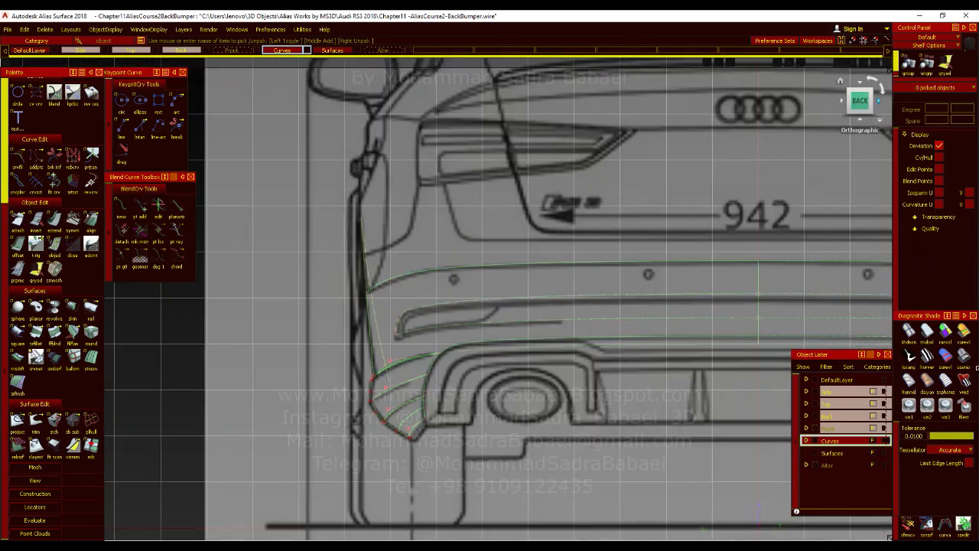
scroll(505, 311, "up", 6)
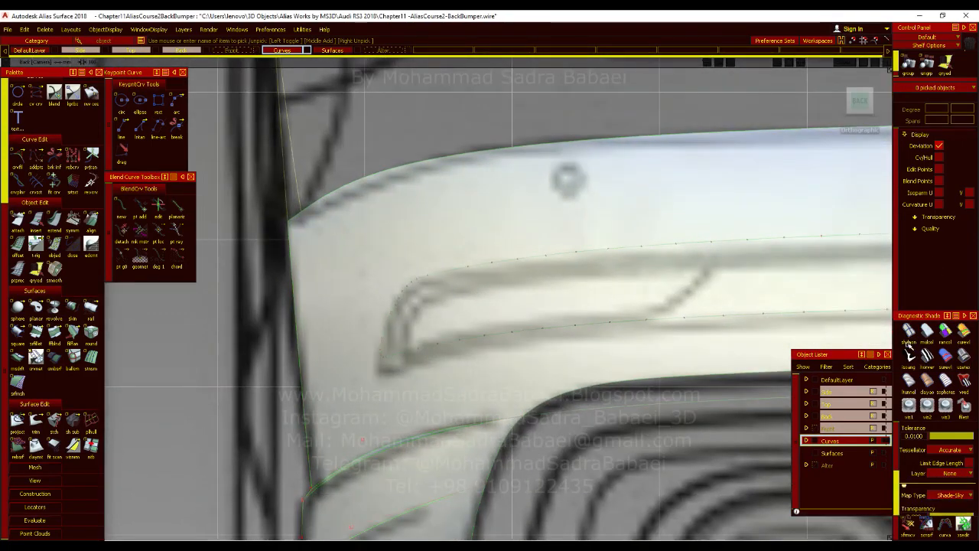
left_click(910, 353)
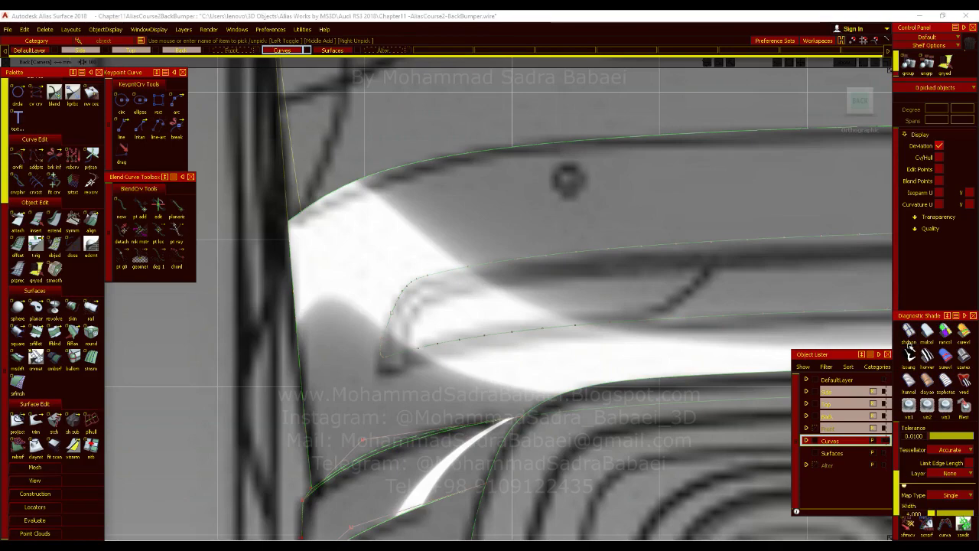
left_click(908, 330)
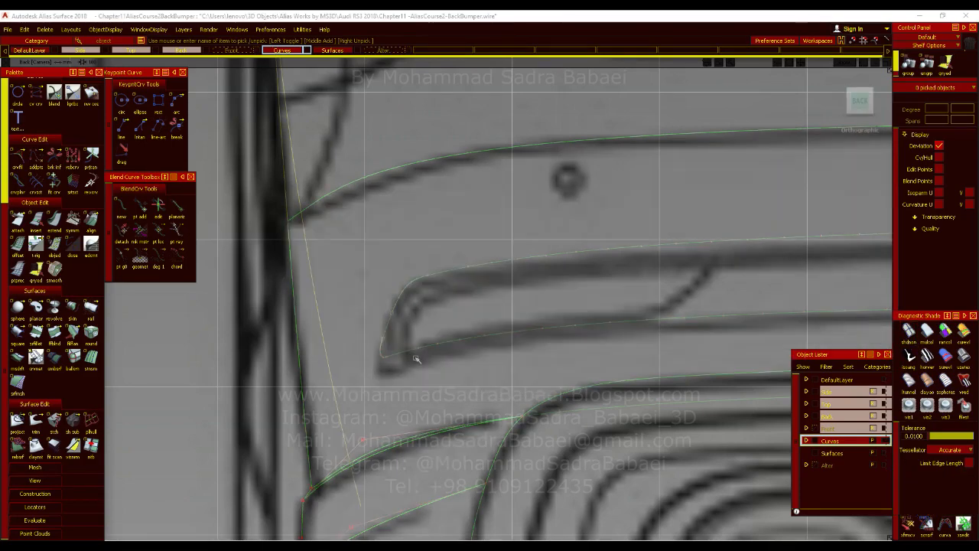
scroll(451, 355, "down", 3)
scroll(436, 356, "up", 3)
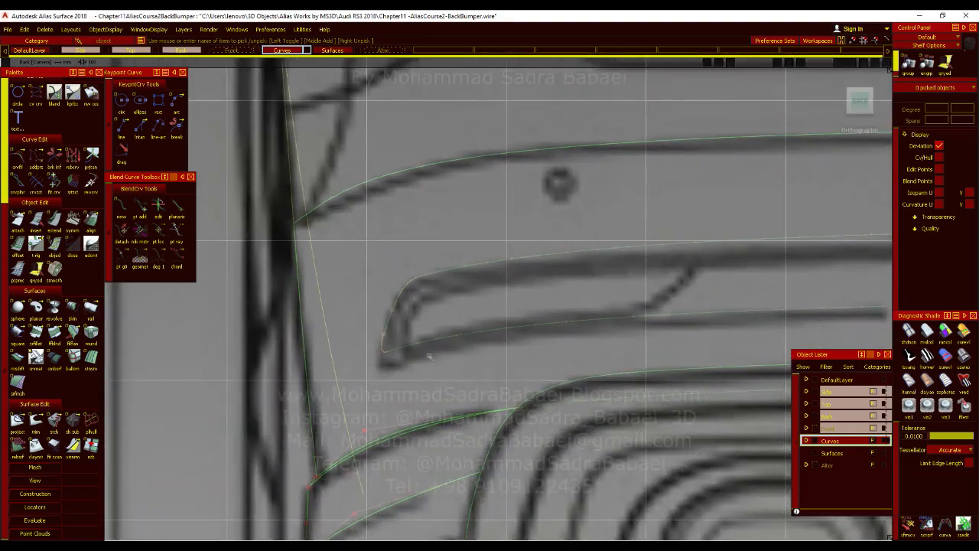
left_click(860, 100)
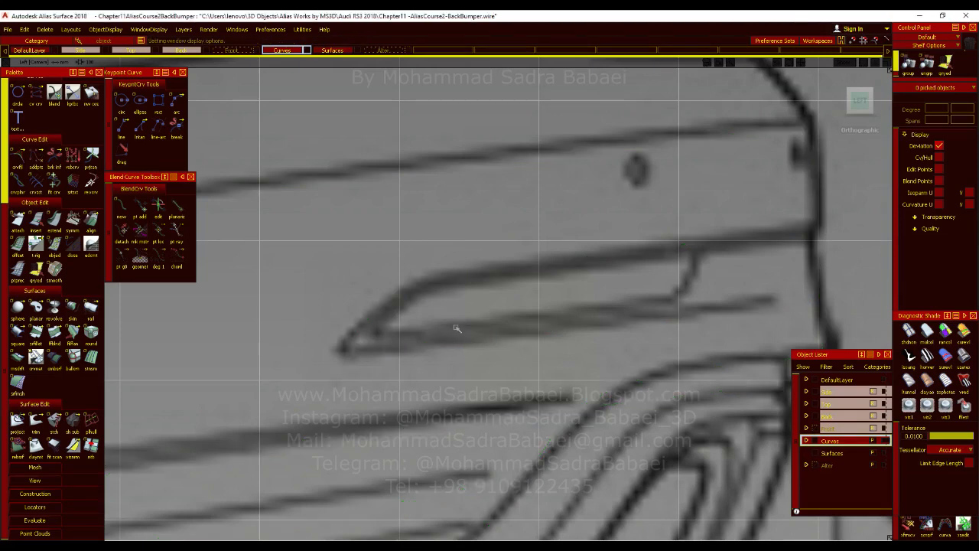
Step: Reactivate the Alter layer, reopen the vent's lower front corner fillet through its construction history, and undo it
left_click(387, 51)
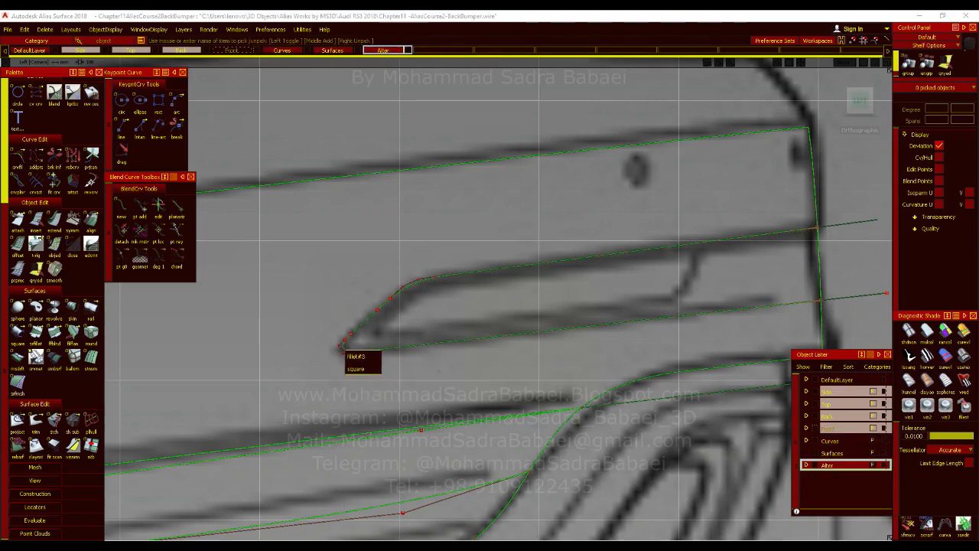
left_click(345, 340)
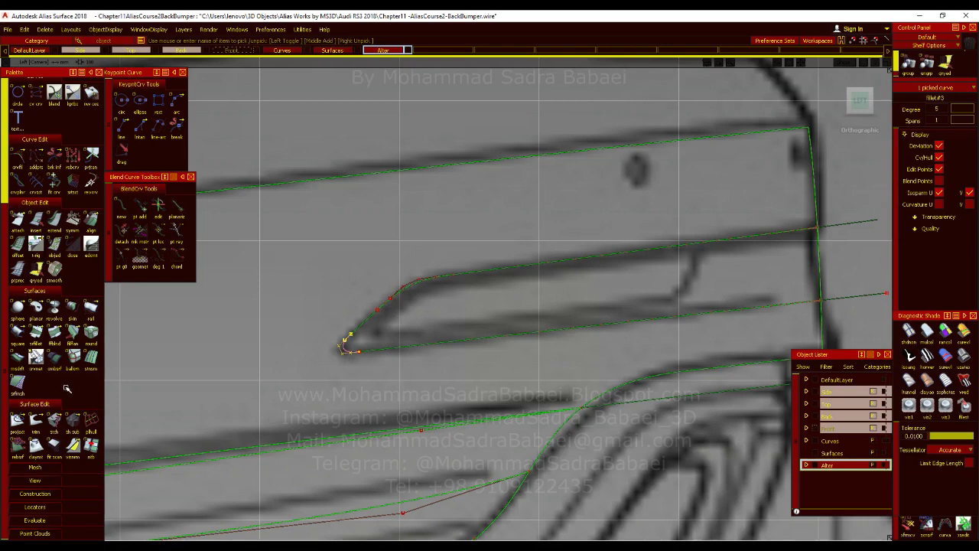
left_click(36, 269)
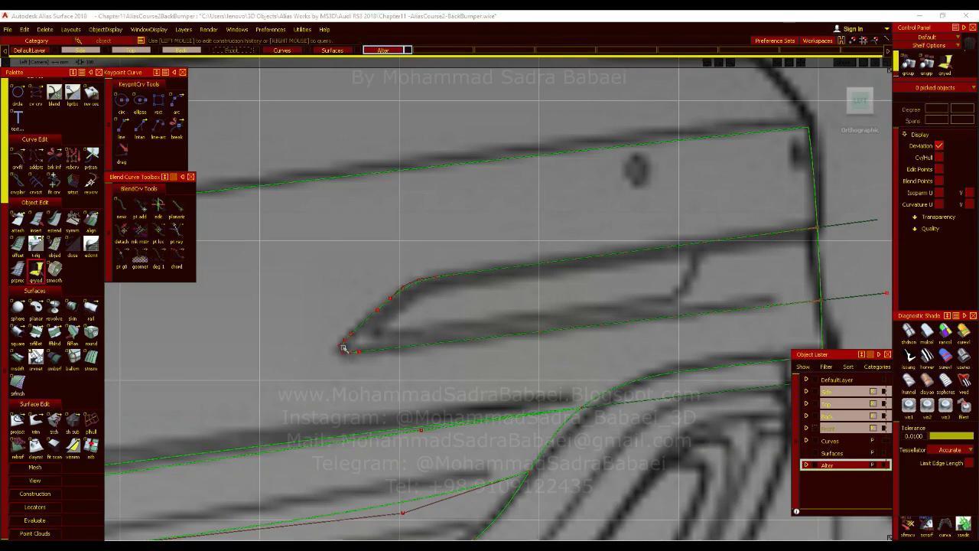
left_click(346, 346)
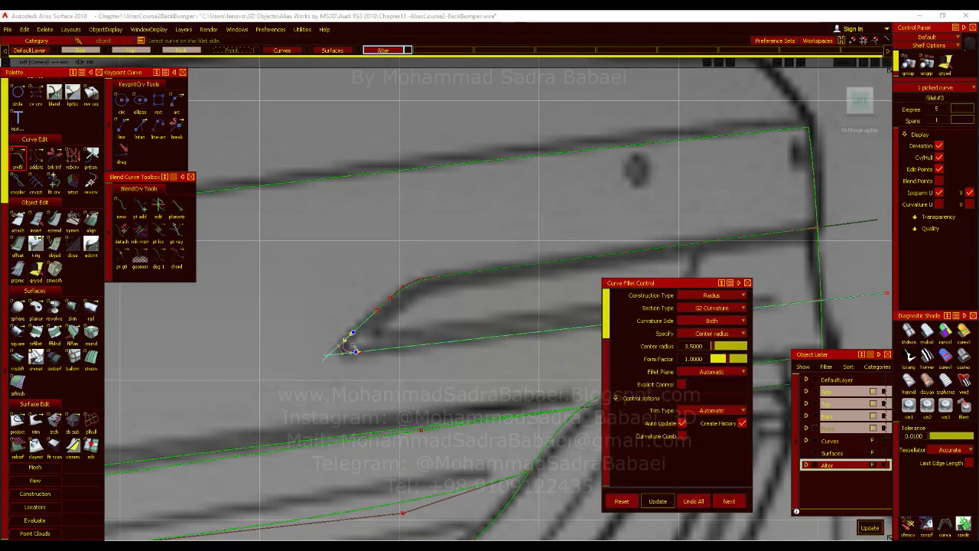
left_click(692, 501)
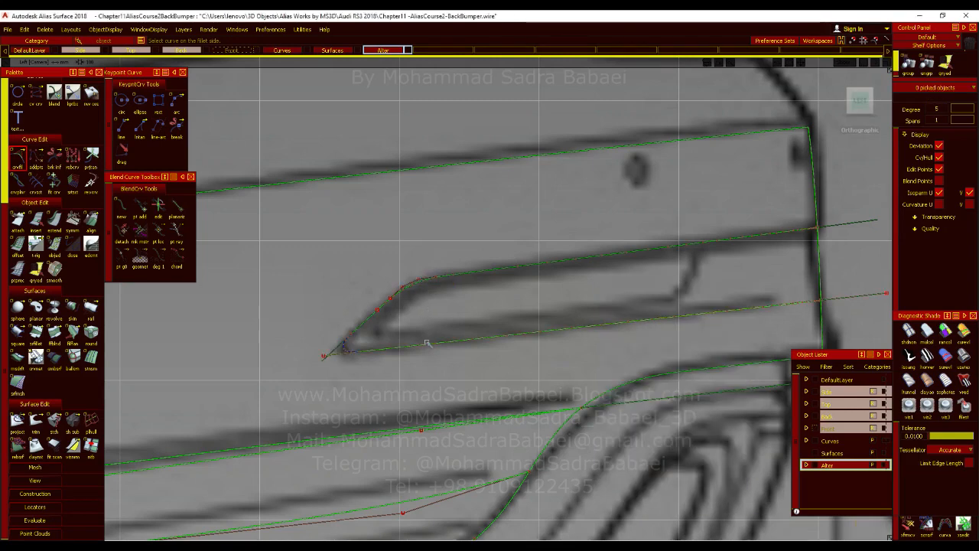
Step: Remove the projected vent outline curves from the upper bumper surface in the left view
left_click_drag(346, 353, 352, 372)
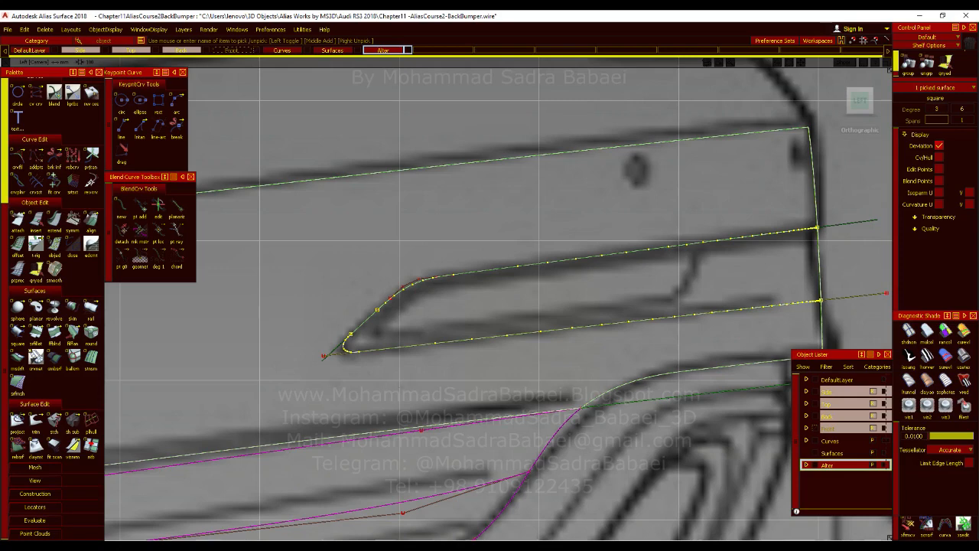
left_click_drag(553, 303, 553, 277, "ctrl+shift")
left_click_drag(569, 328, 534, 298, "ctrl+shift")
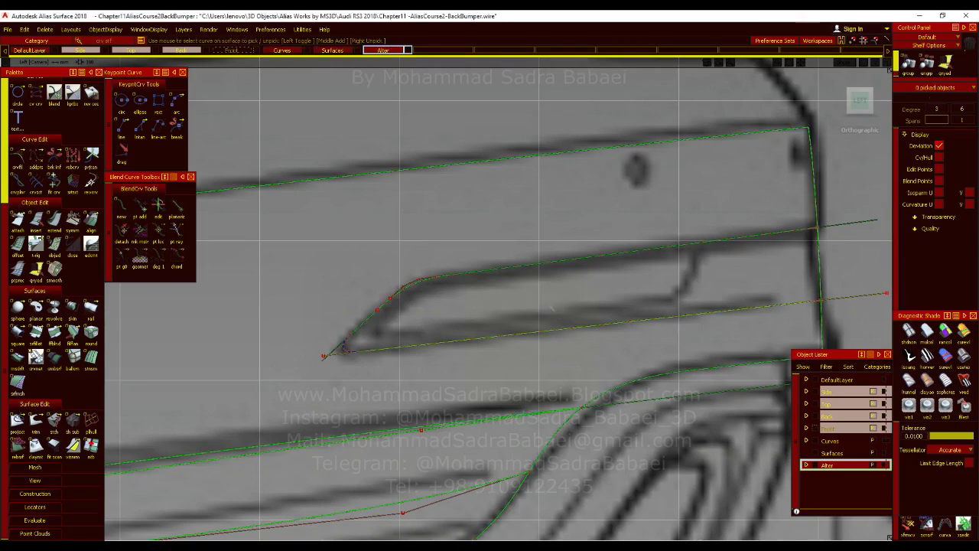
right_click_drag(568, 327, 586, 288, "alt+shift")
left_click_drag(636, 222, 355, 316)
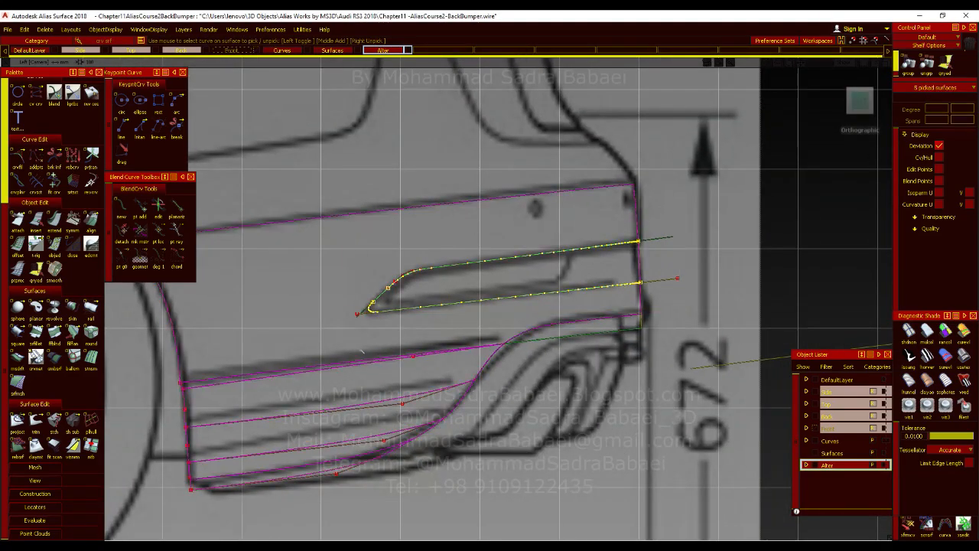
key("Delete")
right_click_drag(363, 351, 381, 315, "alt+shift")
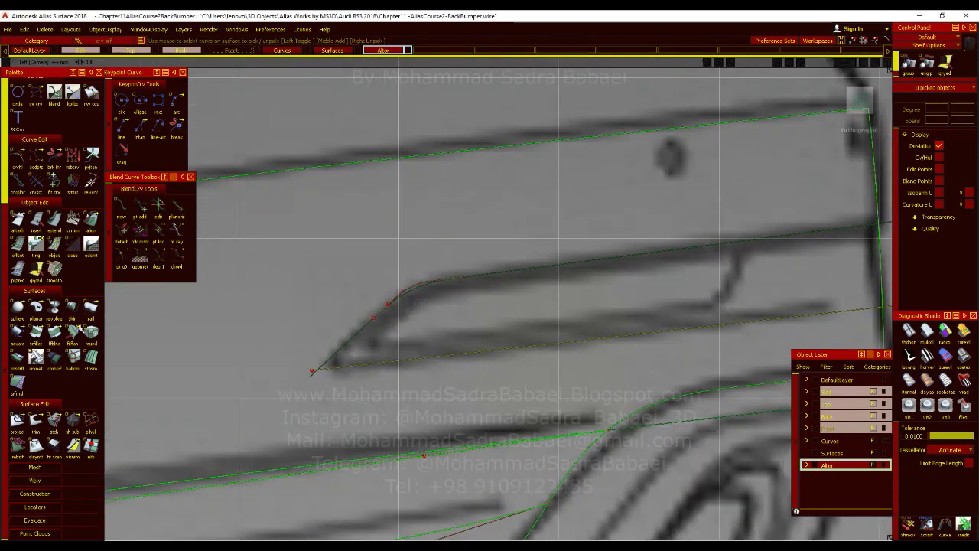
Step: Move the lower vent line slightly downward to match the blueprint's vent edge
left_click_drag(417, 362, 418, 294, "ctrl+shift")
left_click_drag(413, 330, 417, 377, "ctrl+shift")
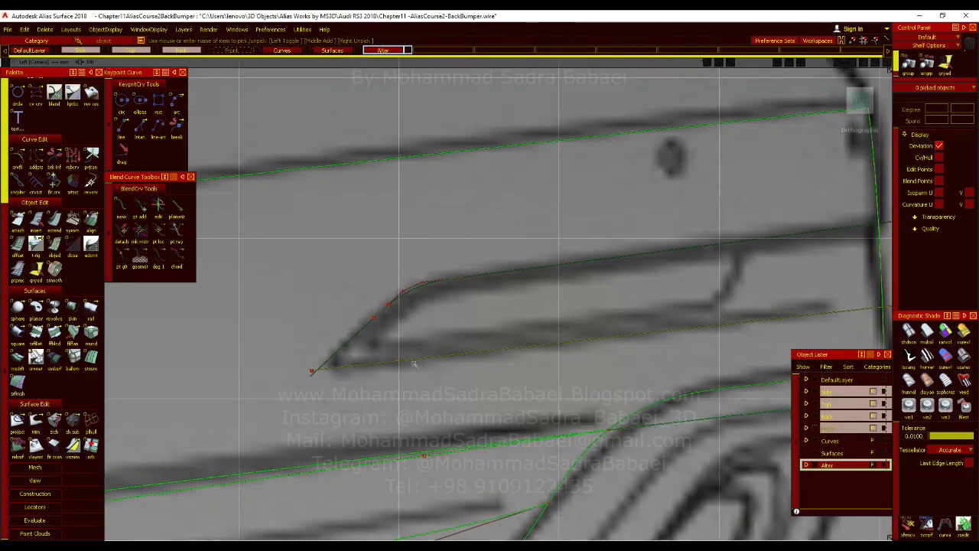
left_click(413, 359)
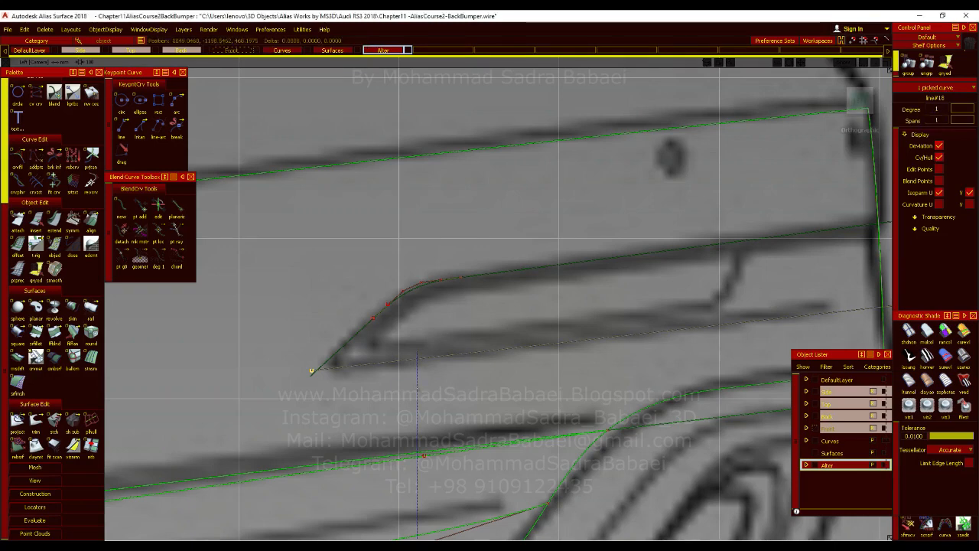
right_click_drag(417, 397, 416, 399)
Step: Create an automatically trimmed G2 fillet between the slanted front line and the lowered vent line with center radius 3.5
double_click(18, 157)
left_click(336, 372)
left_click(325, 360)
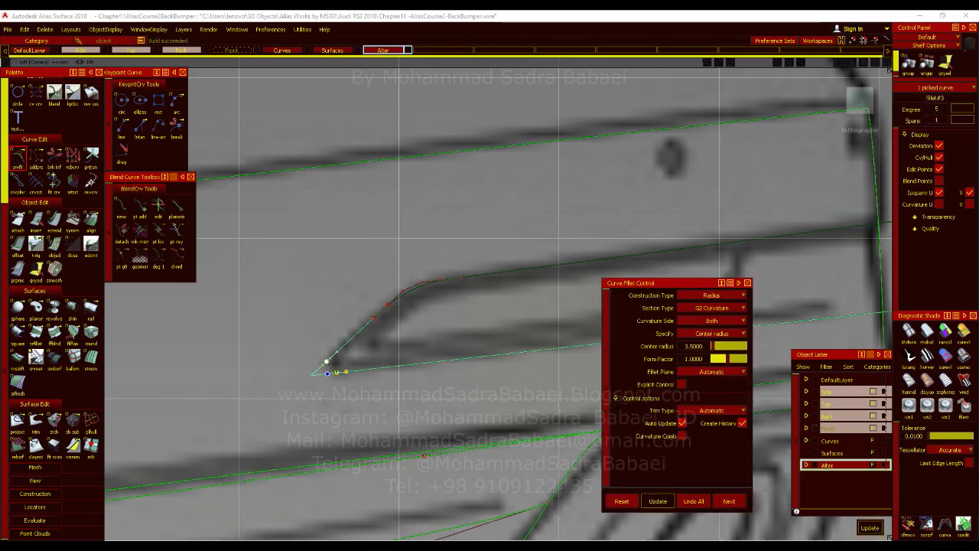
left_click(731, 501)
Step: Project the revised vent outline onto the upper bumper surface along the left view as curves on surface
left_click(18, 421)
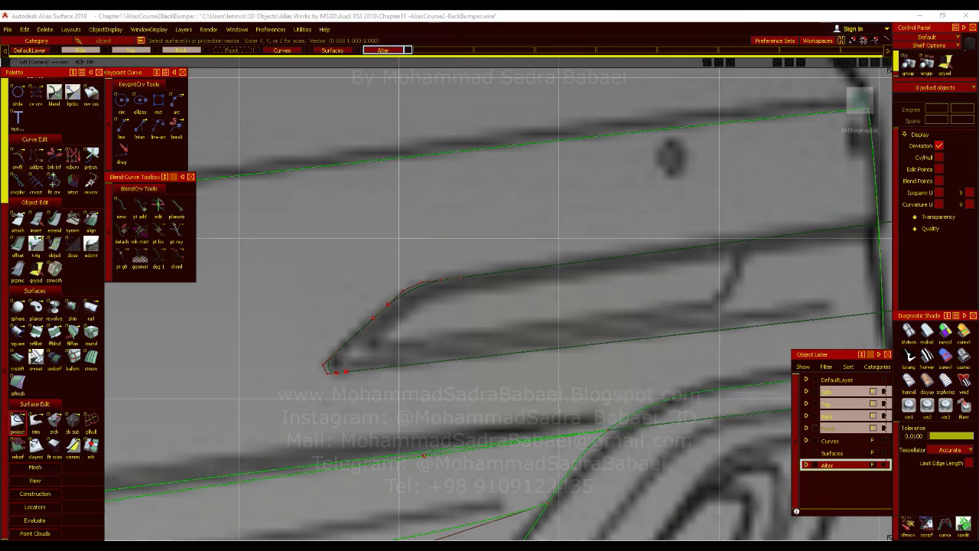
key("space")
left_click_drag(508, 244, 277, 404)
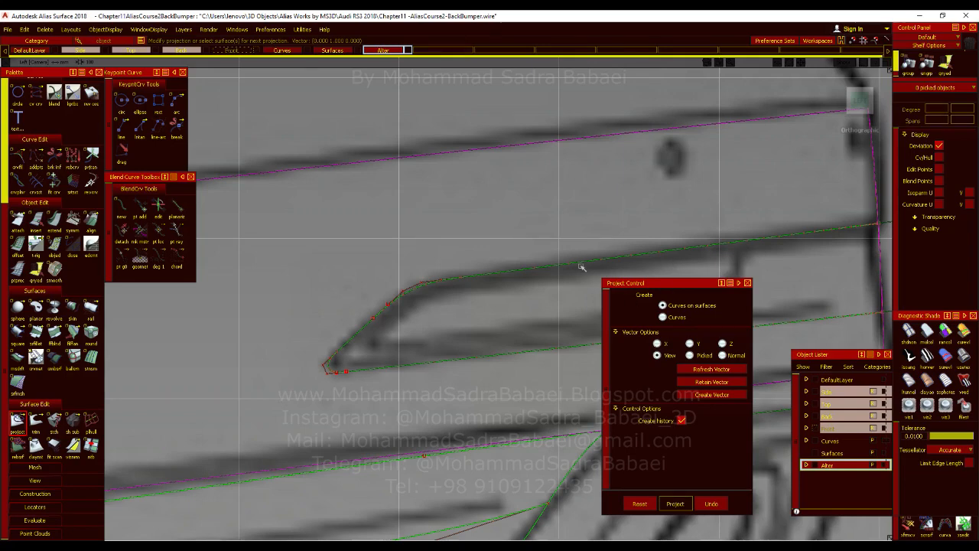
Step: Make Curves the active layer, hide the Alter layer, and view the bumper in perspective
key("Escape")
left_click(282, 49)
middle_click(384, 49)
right_click_drag(402, 260, 322, 230, "alt+shift")
left_click_drag(402, 184, 694, 209, "alt+shift")
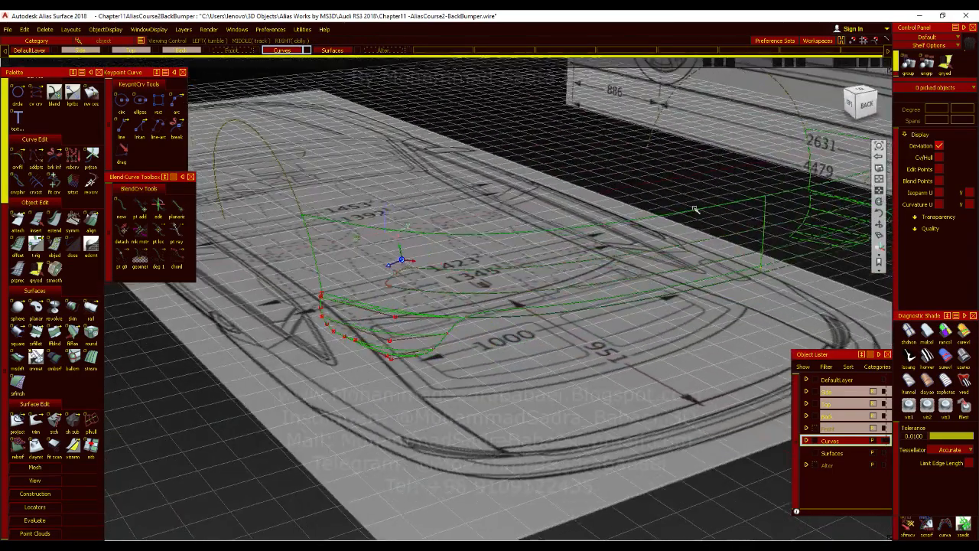
left_click(866, 104, "alt+shift")
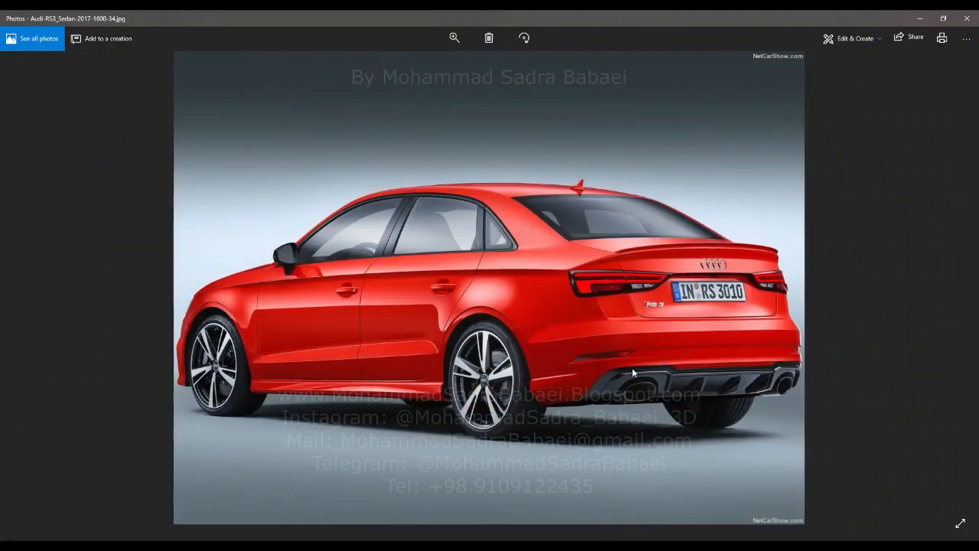
Step: Switch to Photos and examine the Audi RS3 rear bumper and side vent in the reference pictures, then return to Alias
scroll(632, 367, "up", 3, "ctrl")
scroll(624, 365, "down", 3, "ctrl")
scroll(624, 365, "down", 2)
scroll(621, 364, "down", 4)
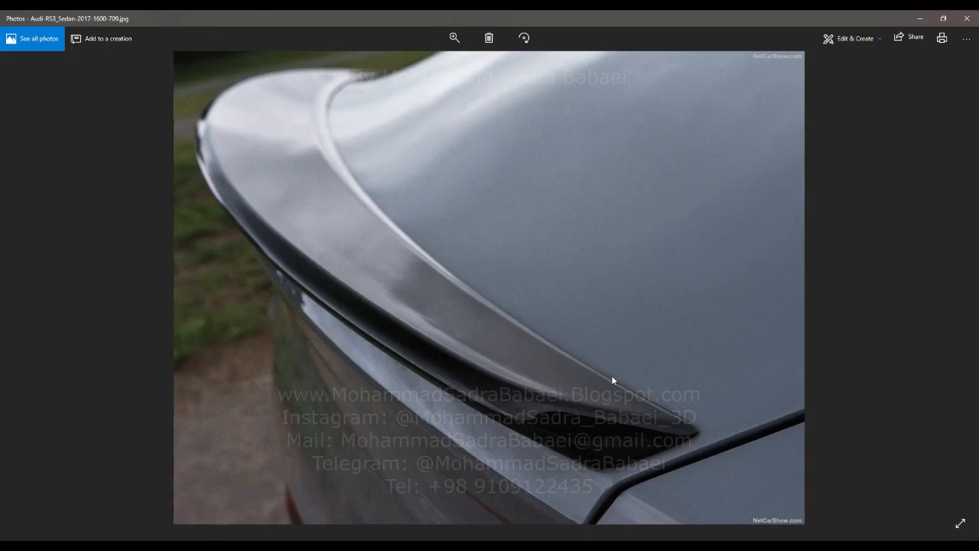
scroll(612, 379, "down", 1)
scroll(673, 218, "up", 4, "ctrl")
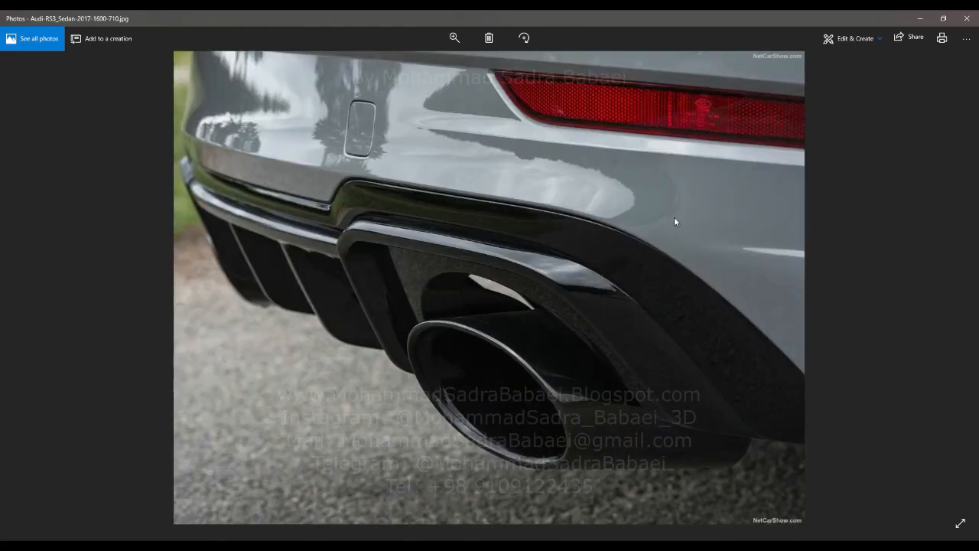
scroll(539, 251, "down", 4, "ctrl")
left_click(919, 18)
scroll(404, 312, "up", 3)
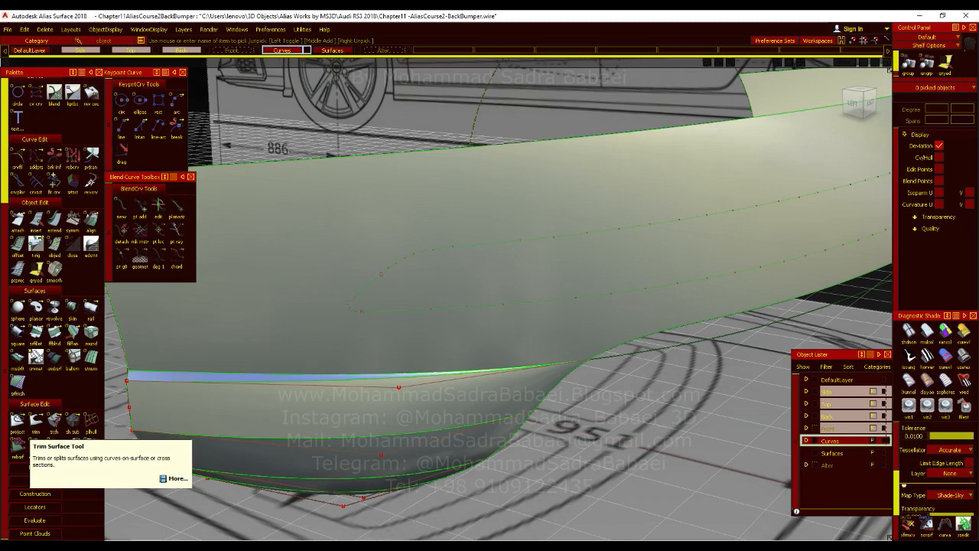
key("alt+Tab")
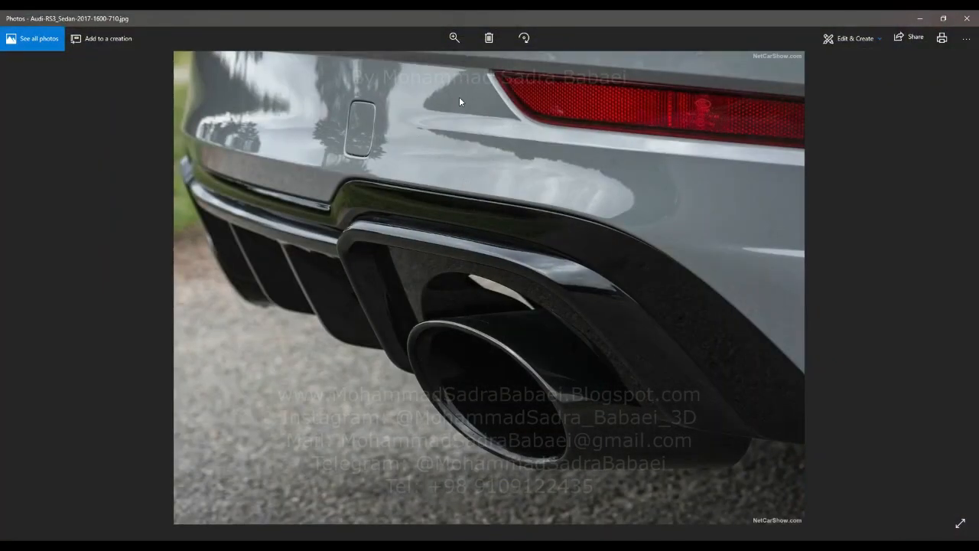
left_click(918, 16)
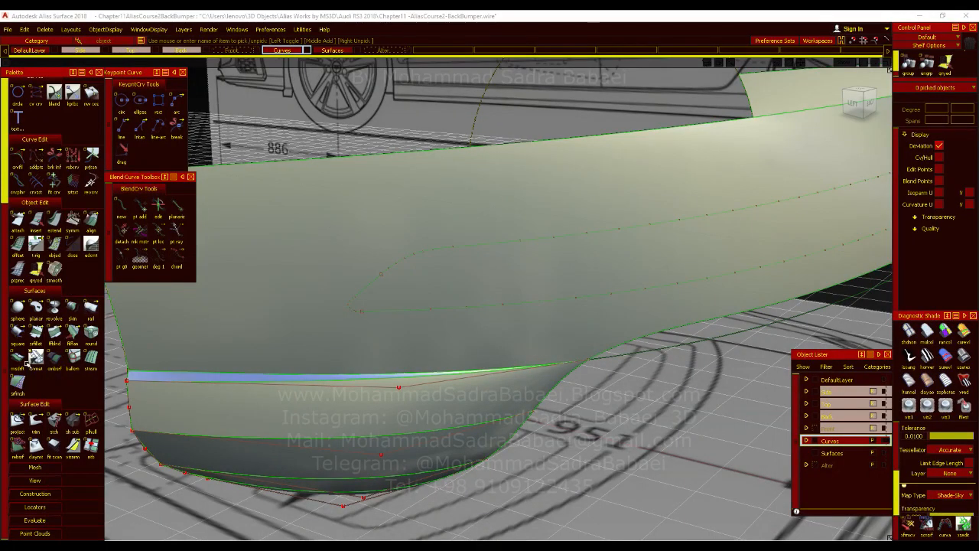
Step: Trim the upper bumper surface with the Divide option, splitting off the region inside the projected vent outline
left_click(35, 422)
left_click(459, 280)
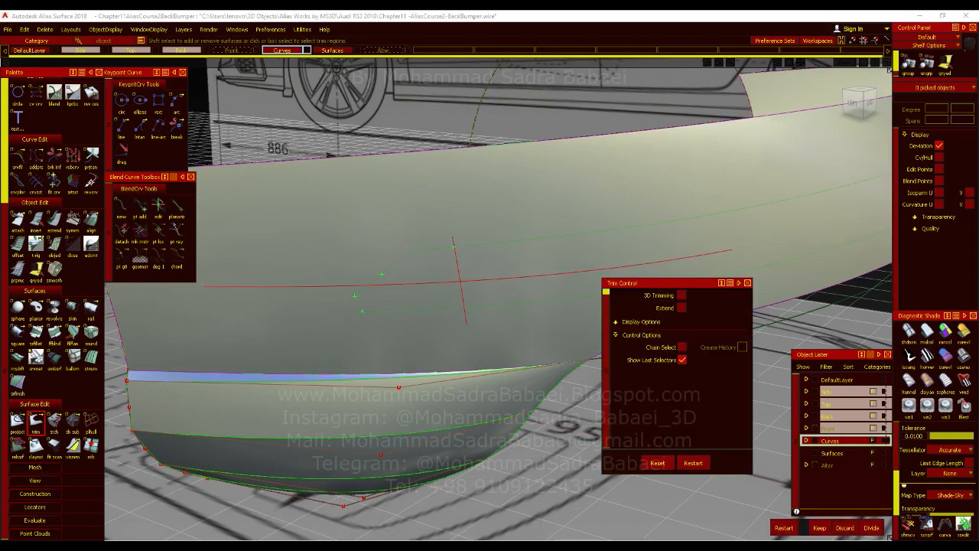
left_click(872, 527)
left_click(450, 317)
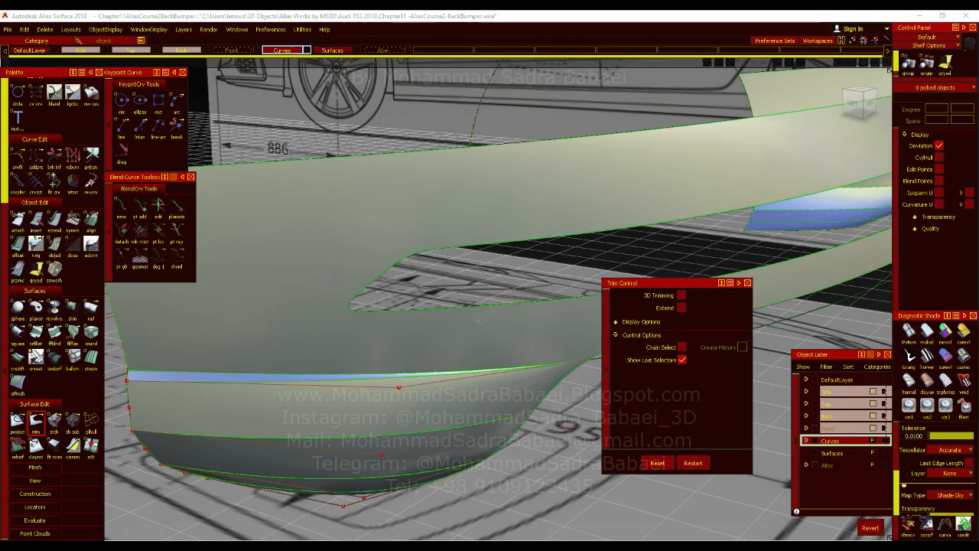
Step: Undo the removal of the divided vent region
left_click_drag(507, 257, 509, 204, "ctrl+shift")
left_click_drag(510, 302, 511, 349, "ctrl+shift")
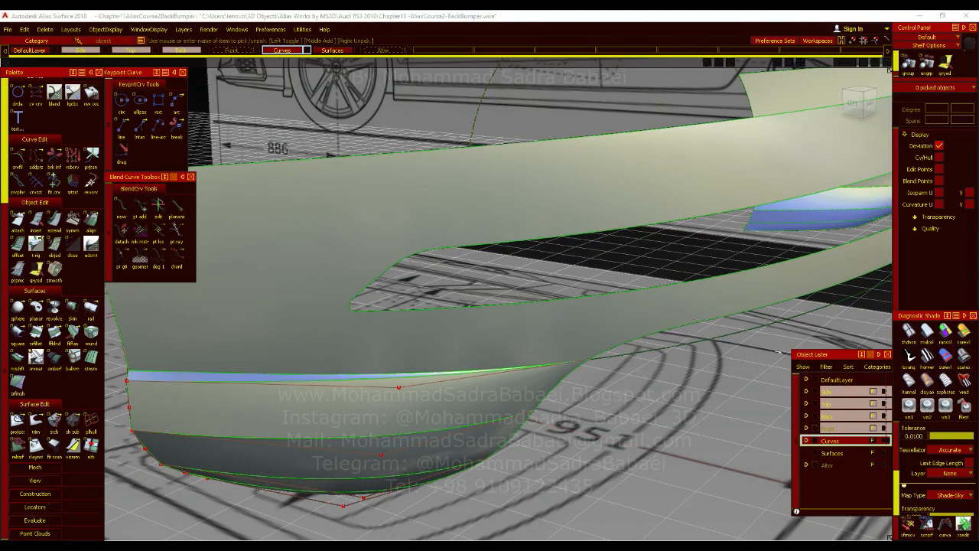
key("ctrl+z")
Step: Pick the divided vent surface and delete its construction history in the left view
left_click_drag(468, 279, 469, 322, "ctrl+shift")
left_click(469, 280)
right_click_drag(643, 329, 535, 344, "alt+shift")
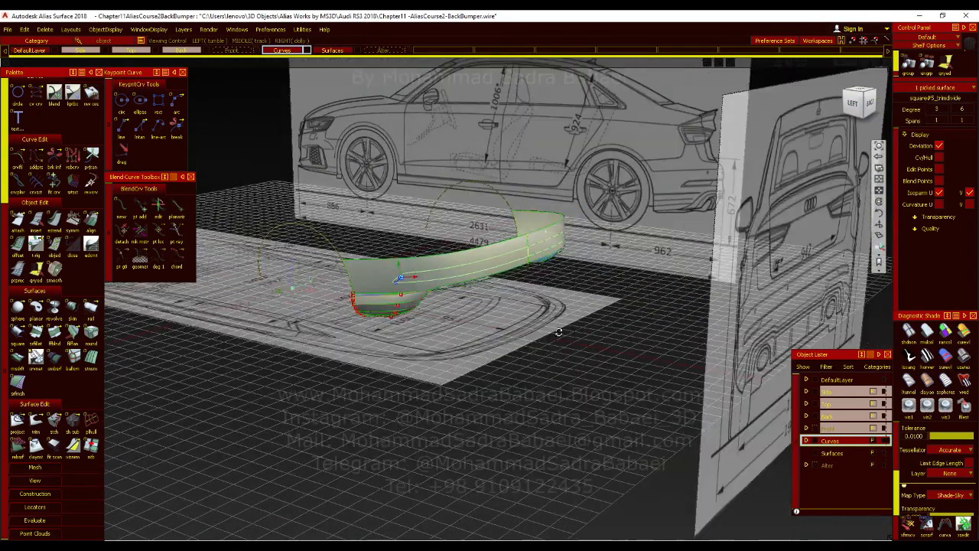
left_click_drag(535, 344, 661, 339, "alt+shift")
right_click_drag(661, 339, 837, 194, "alt+shift")
left_click(859, 102)
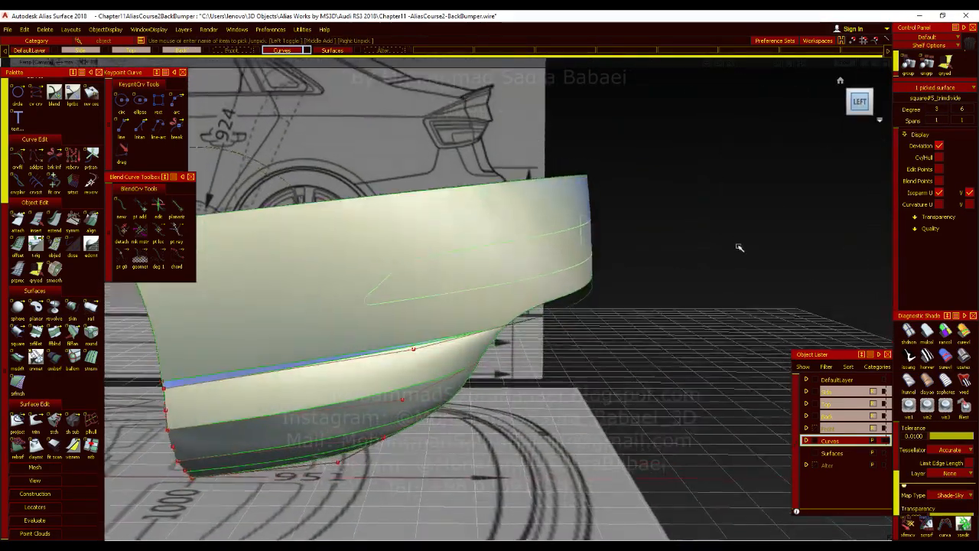
left_click(44, 29)
left_click(61, 53)
Step: Move the divided vent surface slightly into the bumper, away from the surrounding opening
left_click(436, 310)
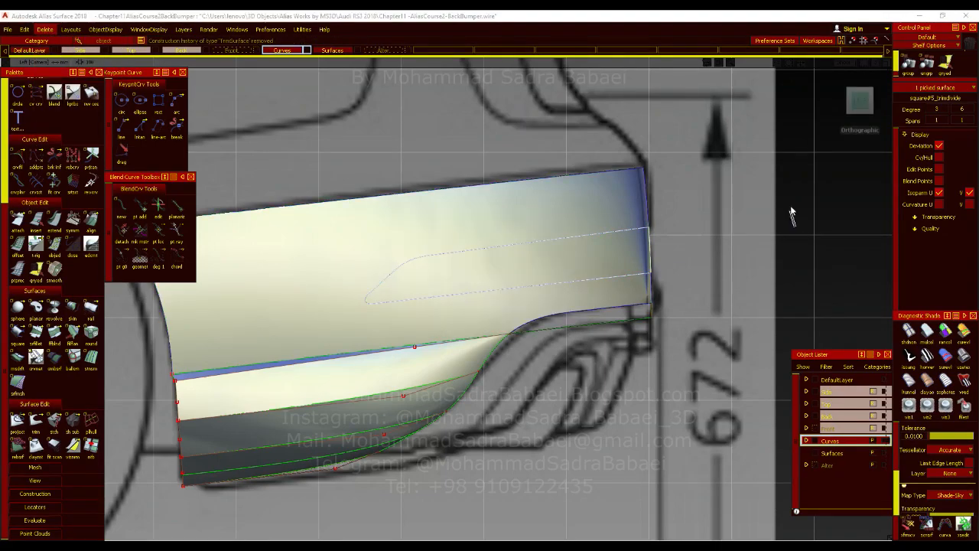
left_click_drag(773, 249, 647, 222, "alt+shift")
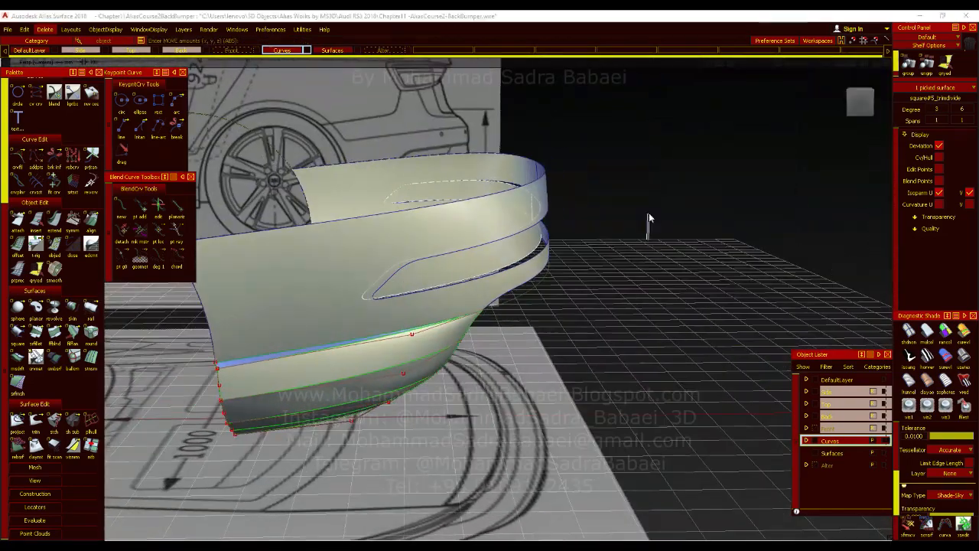
key("ctrl+z")
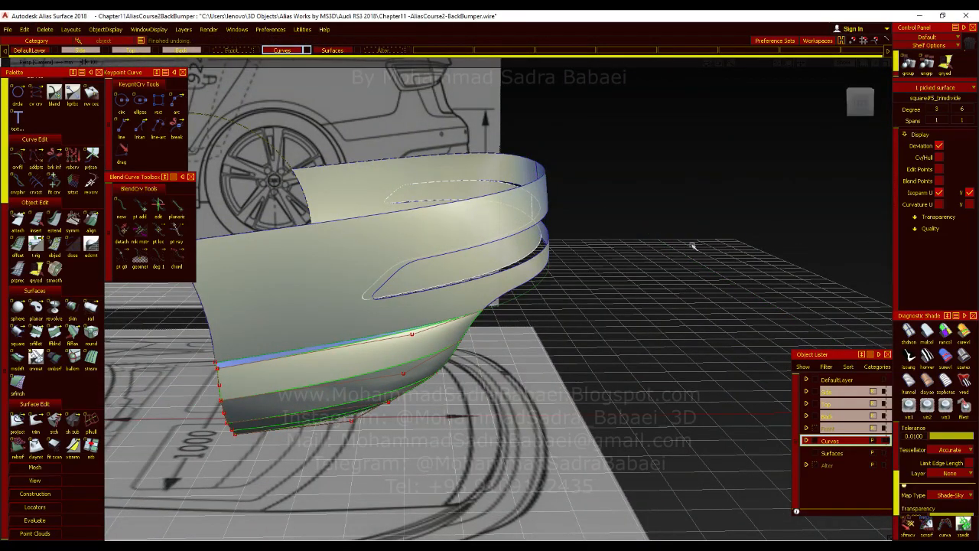
Step: Examine the recessed vent surface from several views and check the rear bumper's shape in the reference photo
left_click_drag(345, 283, 276, 260, "alt+shift")
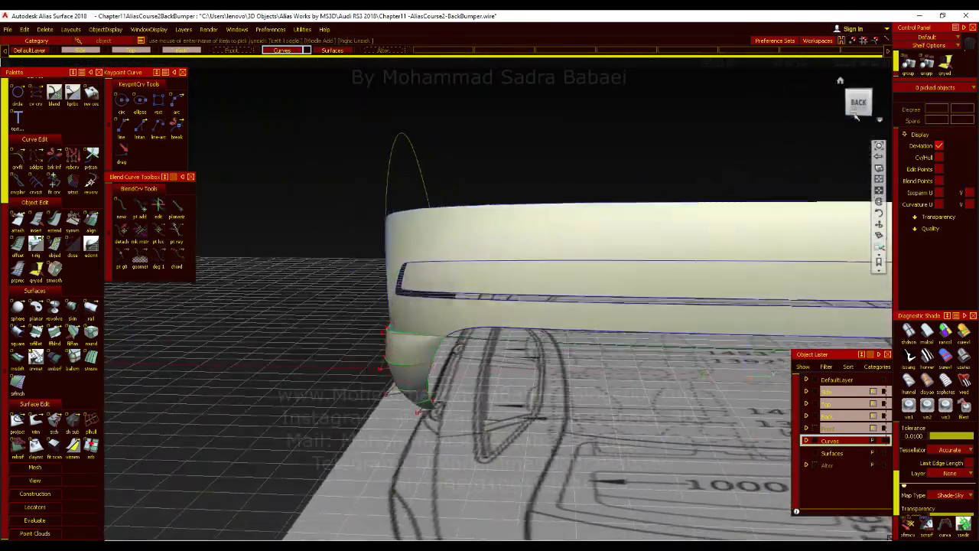
key("F7")
right_click_drag(426, 308, 387, 306, "alt+shift")
key("F8")
left_click_drag(401, 277, 688, 345, "alt+shift")
key("alt+Tab")
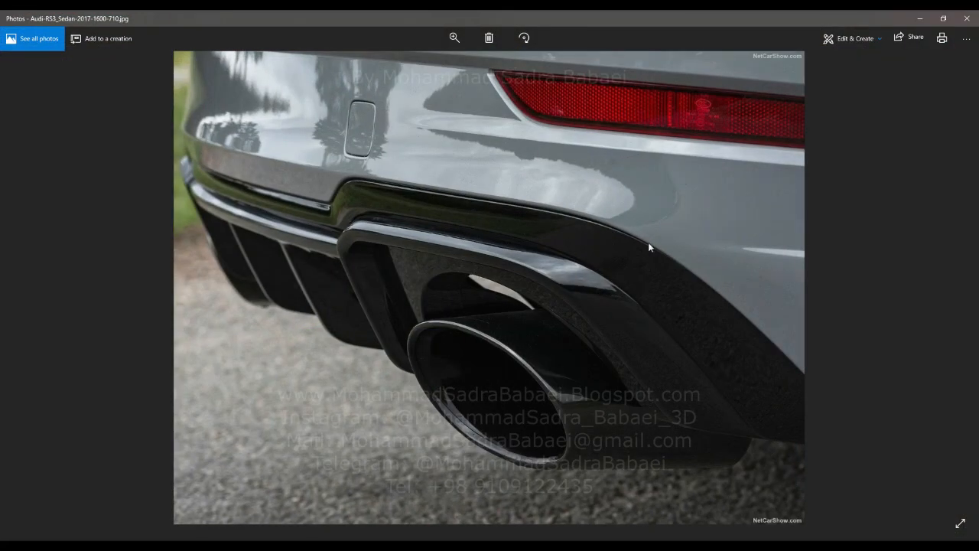
left_click(918, 17)
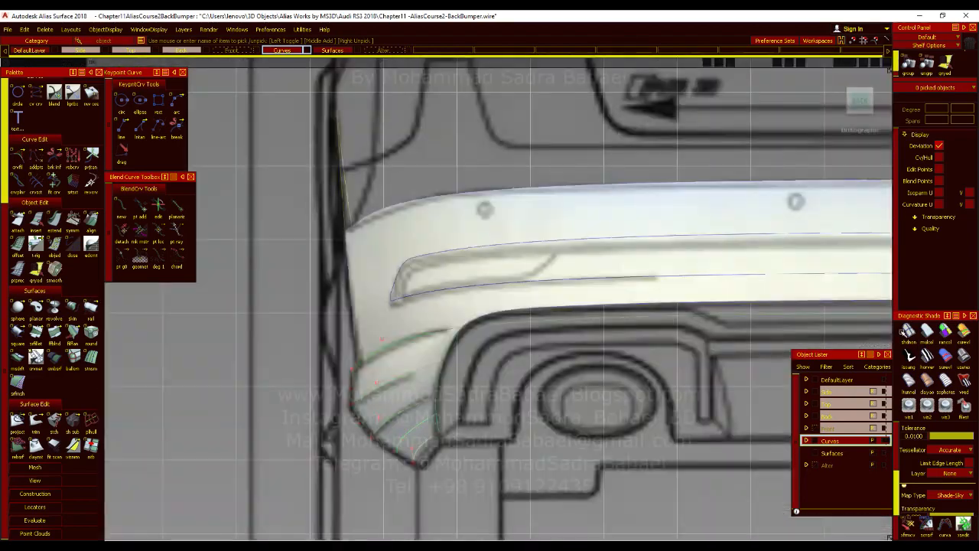
Step: Compare the vent opening's outline with the back blueprint with shading off and on, and inspect it in perspective
left_click(905, 332)
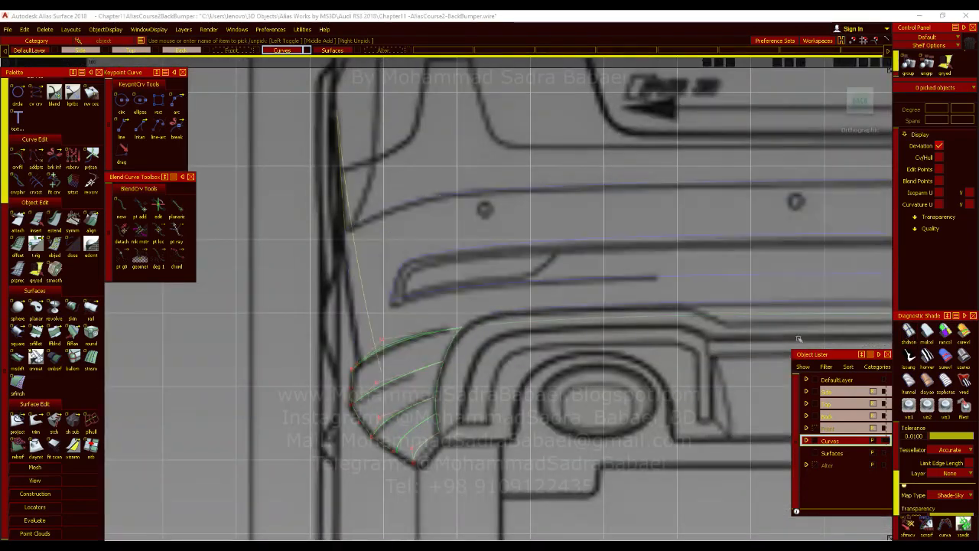
right_click_drag(403, 278, 457, 264, "alt+shift")
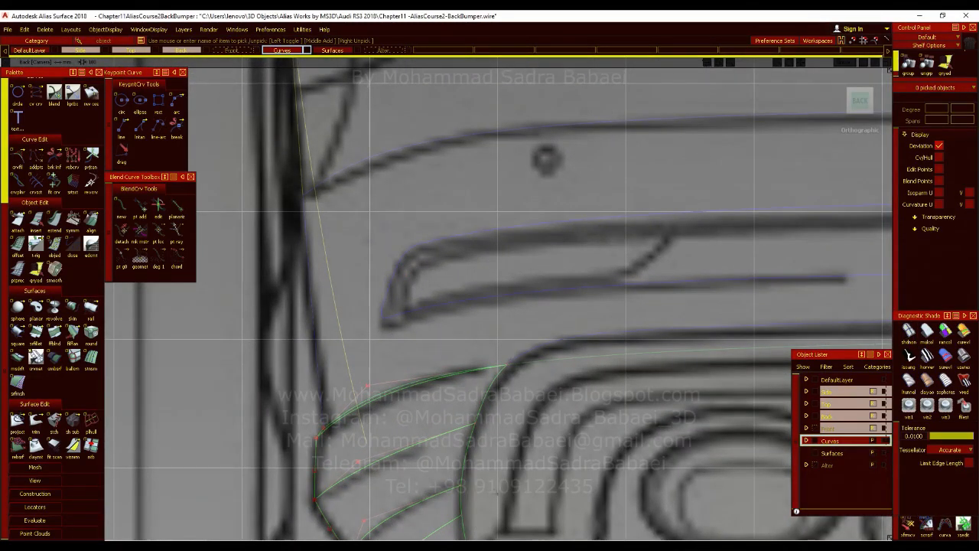
key("alt+Tab")
key("alt+Tab")
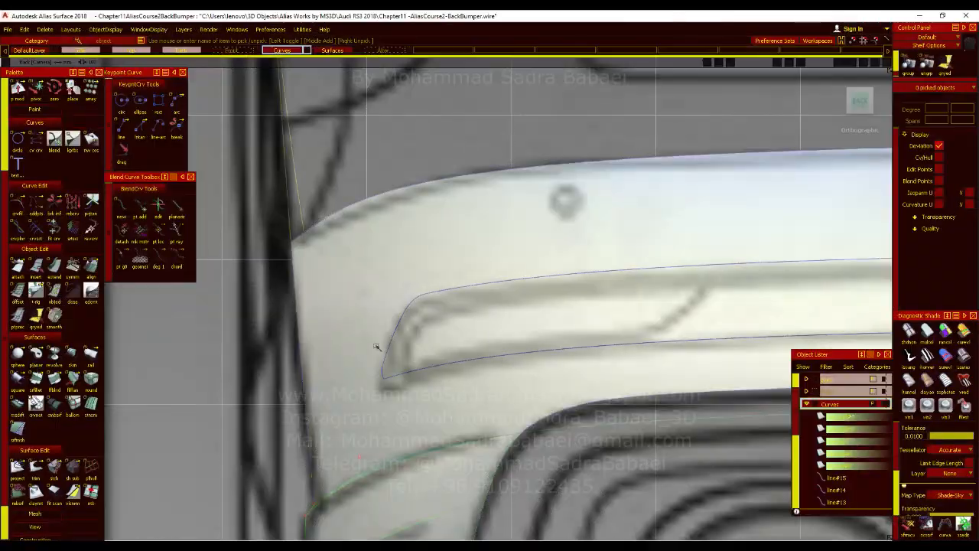
right_click_drag(377, 347, 367, 352, "alt+shift")
left_click_drag(368, 352, 461, 276, "alt+shift")
right_click_drag(461, 275, 459, 286, "alt+shift")
left_click_drag(459, 286, 840, 128, "alt+shift")
left_click(860, 102)
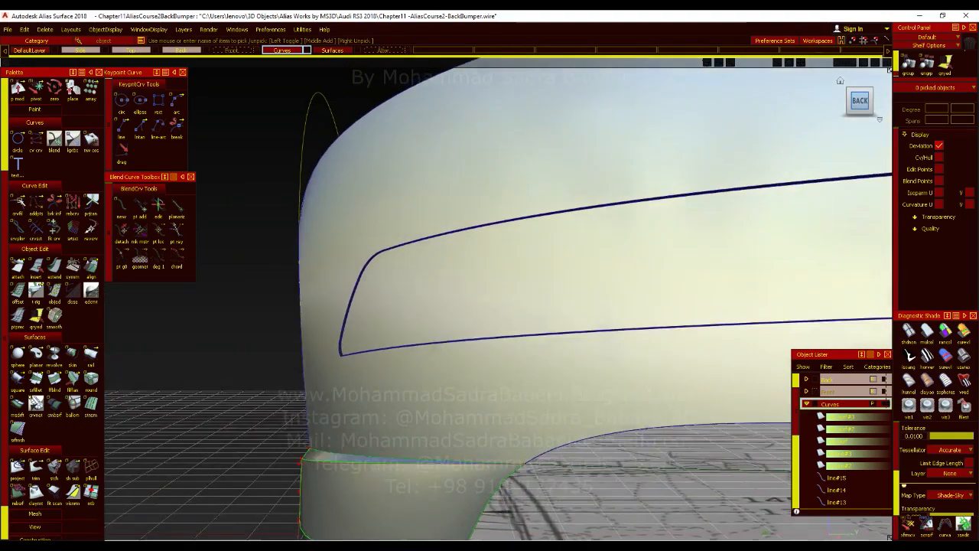
Step: Duplicate the vent opening's chain-selected edges as curves with No rebuild, and group the duplicated curves
double_click(17, 203)
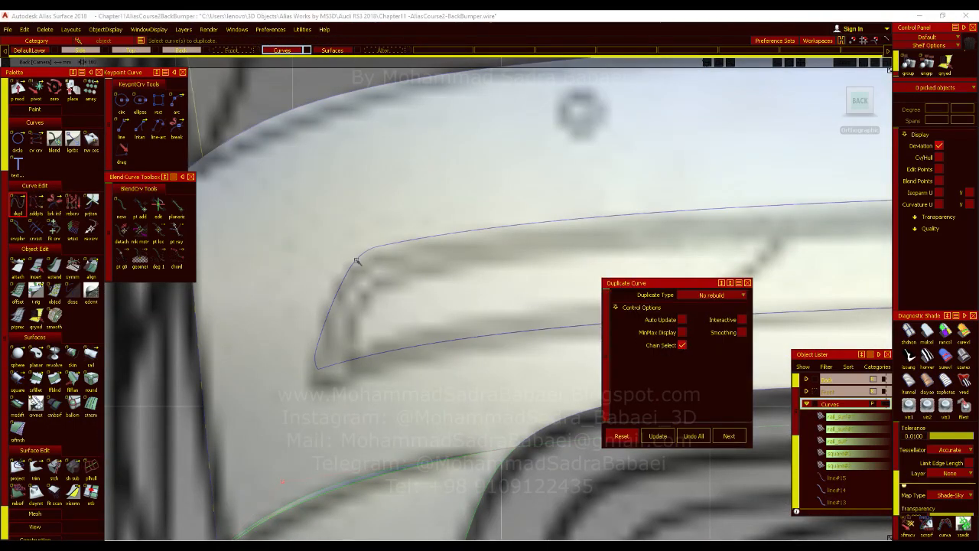
left_click(356, 261)
left_click_drag(428, 306, 396, 293, "alt+shift")
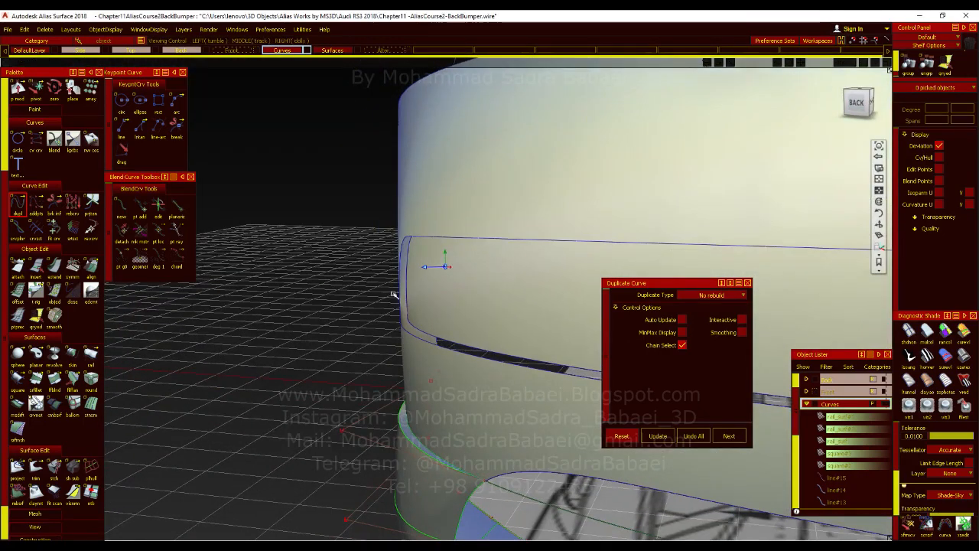
left_click(398, 262)
key("space")
left_click(24, 29)
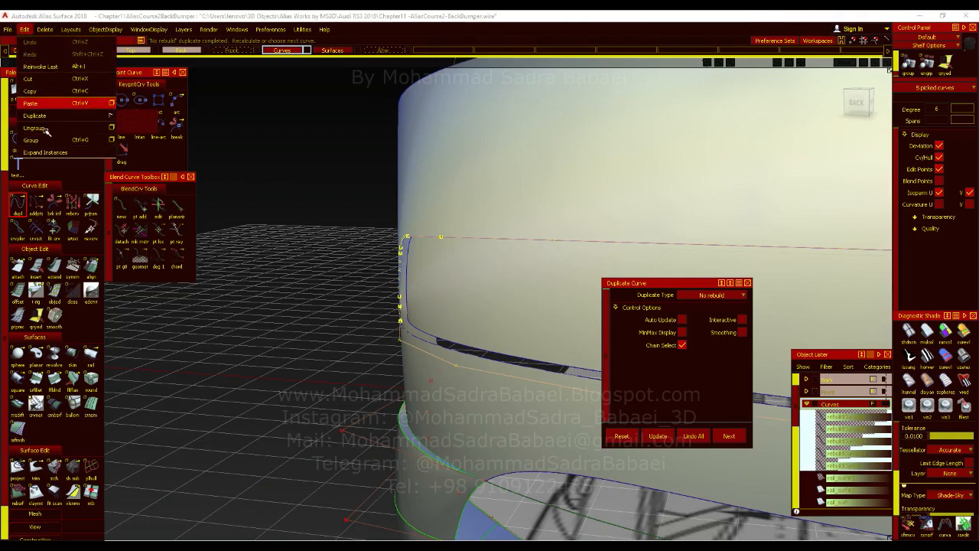
left_click(49, 140)
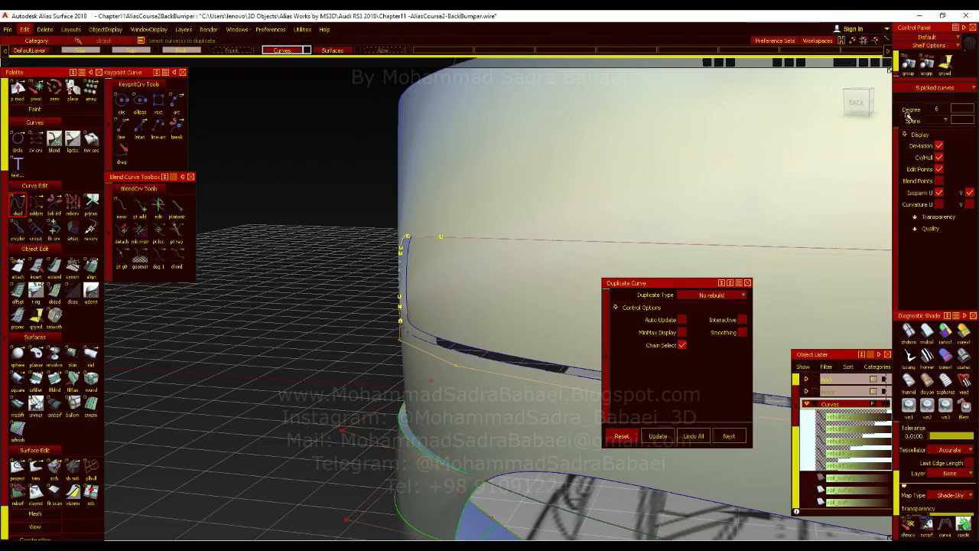
Step: Hide the CVs and hulls of the duplicated vent curves and select their group node#2 in the back view
left_click(858, 103)
left_click(938, 156)
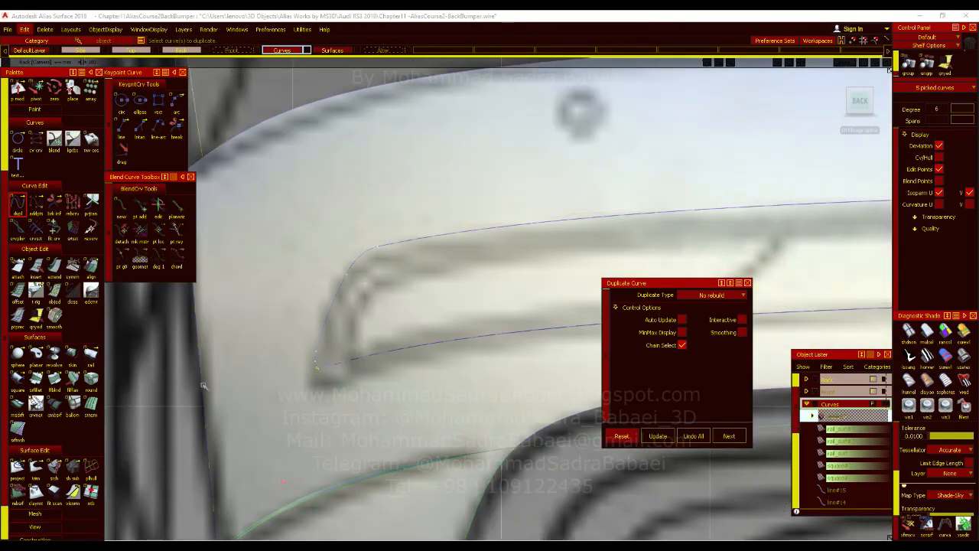
left_click_drag(299, 324, 300, 372, "ctrl+shift")
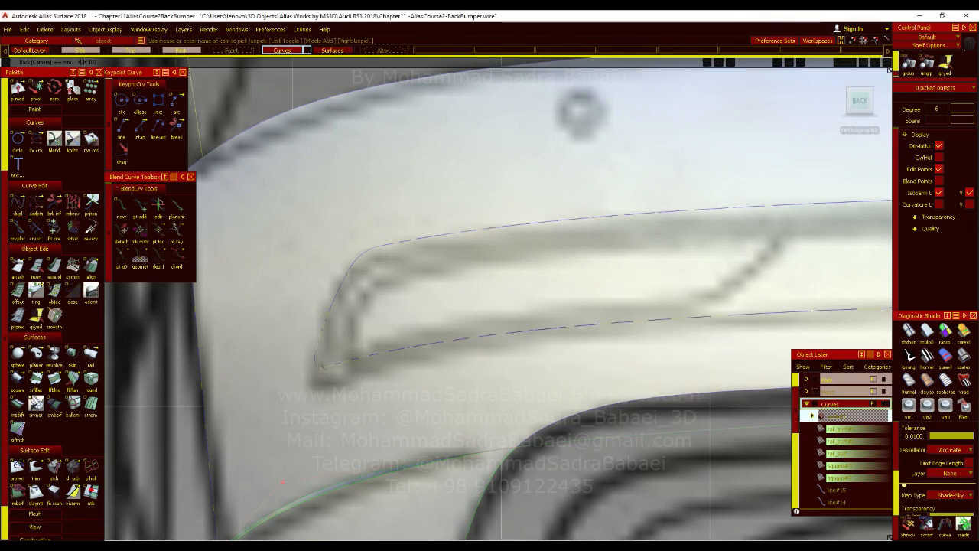
left_click(331, 312)
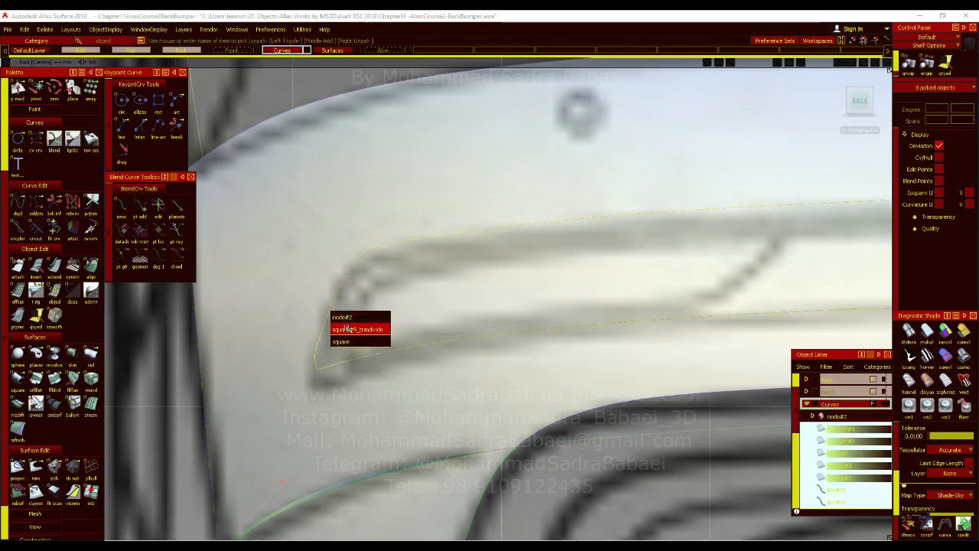
left_click(342, 317)
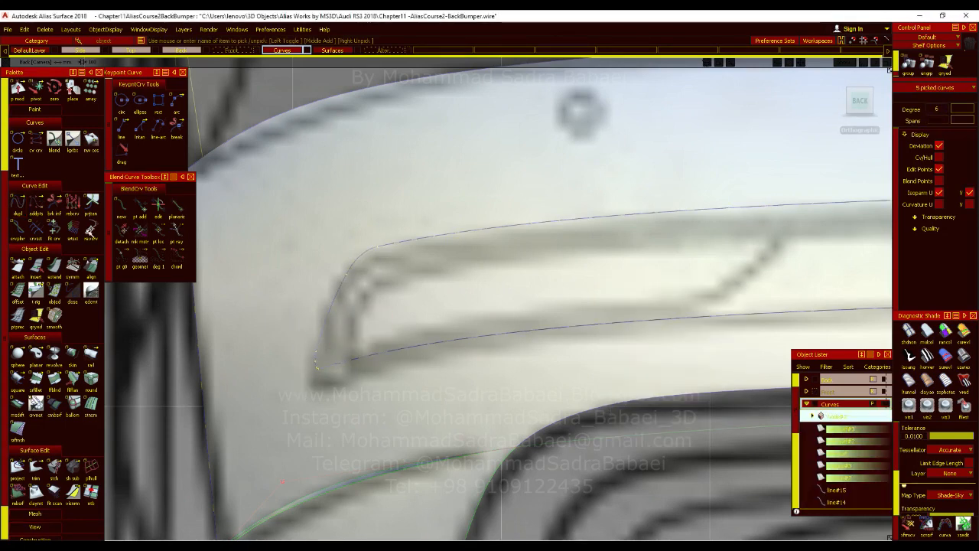
left_click(18, 291)
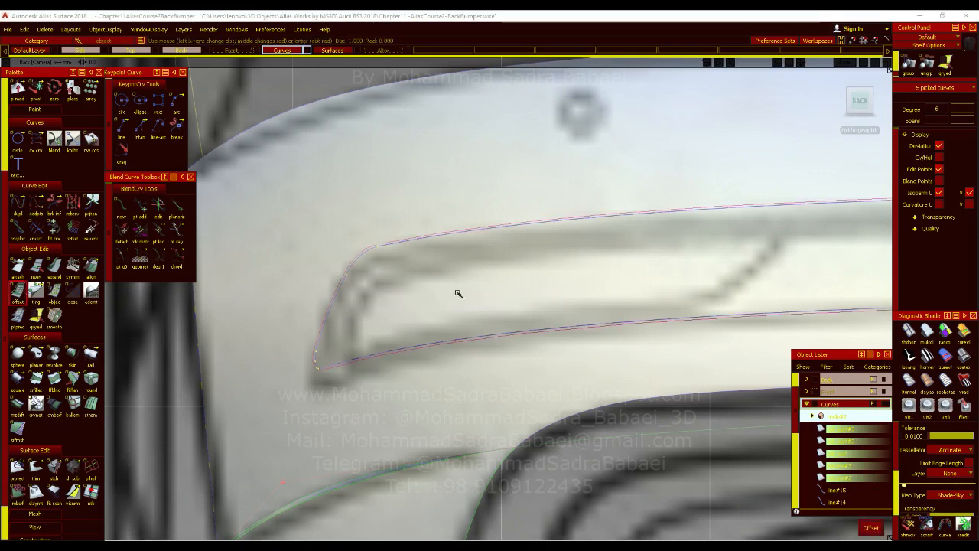
left_click(691, 322)
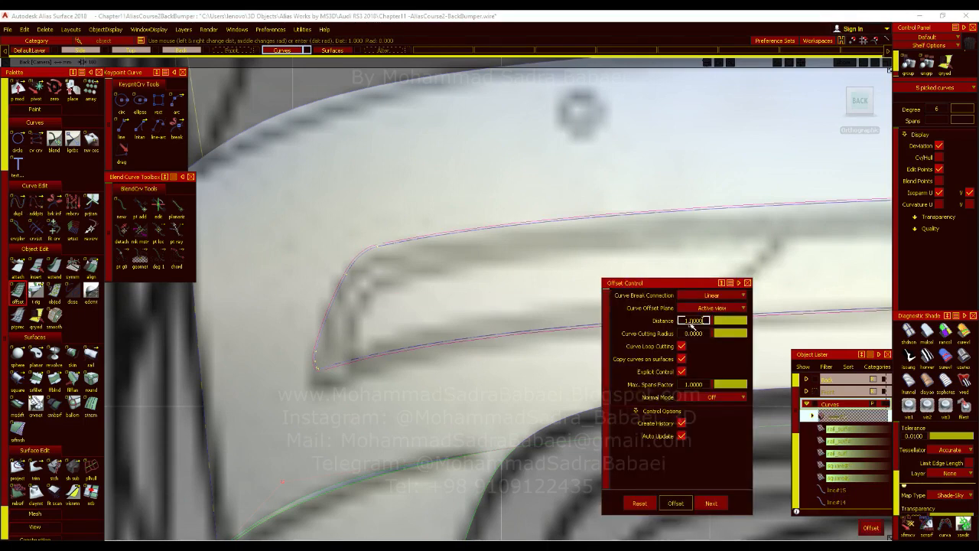
type("-5")
key("Return")
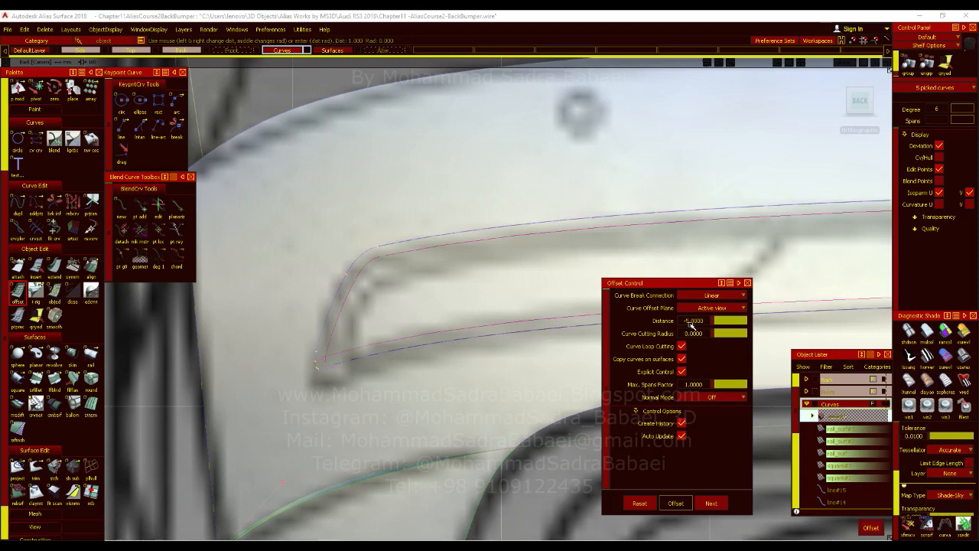
key("Return")
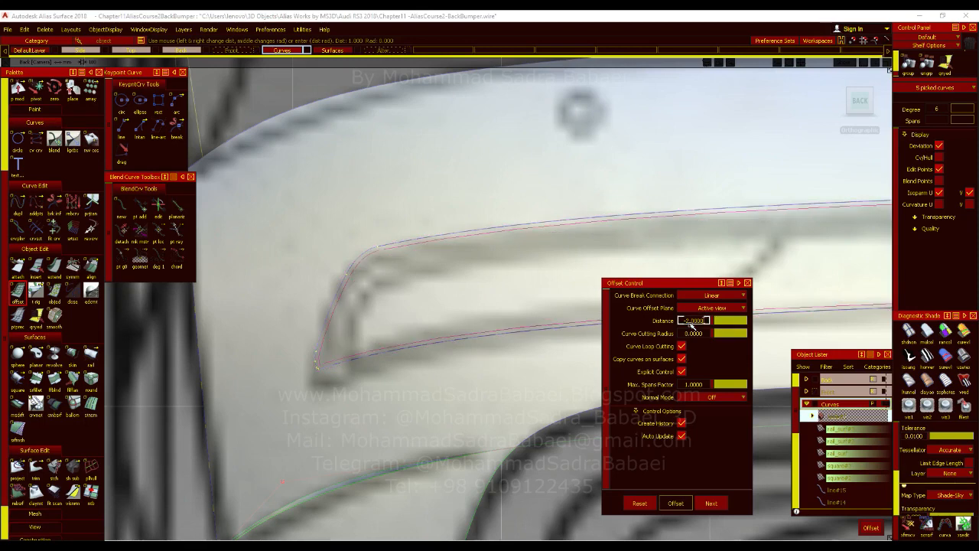
left_click_drag(474, 296, 402, 406, "ctrl+shift")
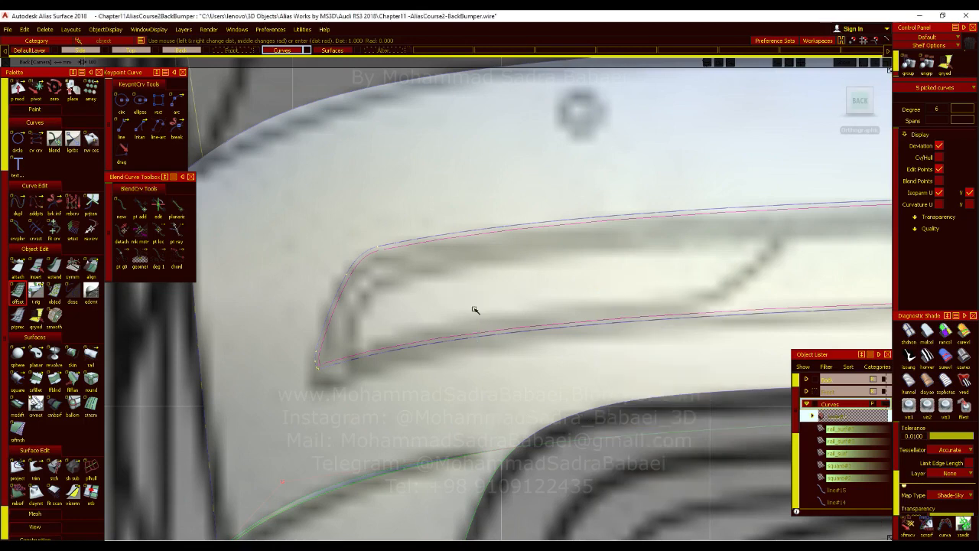
Step: Select the vent curve group node#2, turn off surface shading, and make a pasted copy of the group
left_click(356, 264)
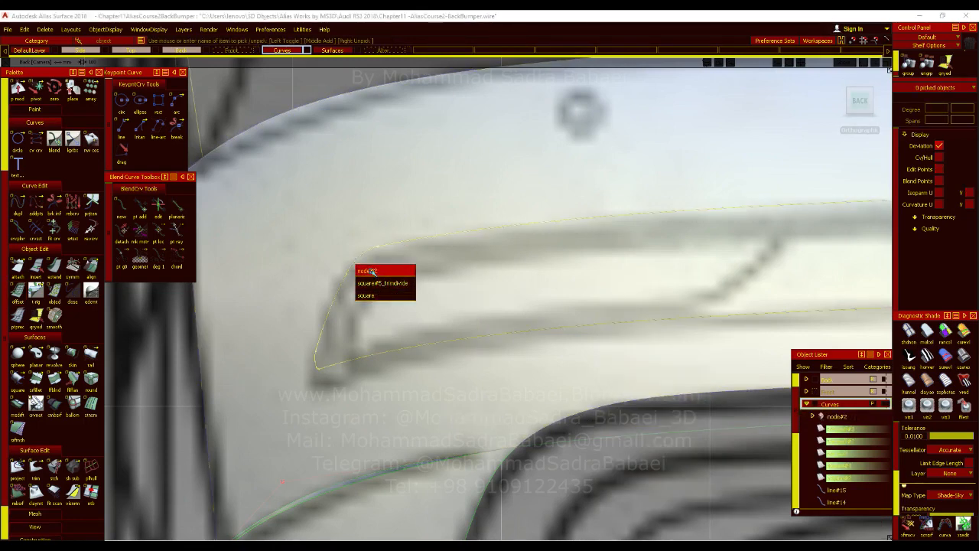
left_click(370, 271)
scroll(367, 313, "down", 3)
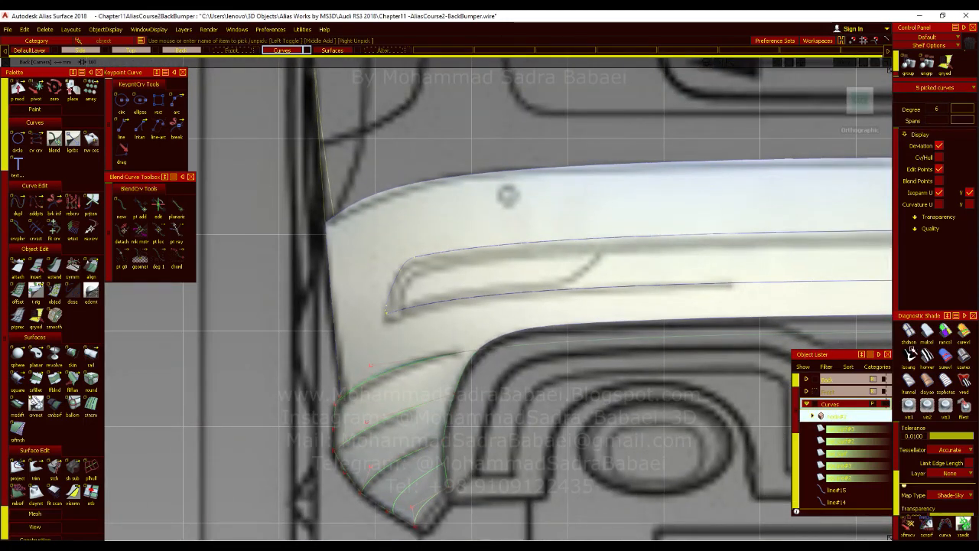
left_click(909, 332)
key("ctrl+c")
key("ctrl+v")
Step: Try to scale the pasted vent curve group toward the blueprint's inner outline using a shifted pivot, and undo these changes
right_click_drag(208, 298, 213, 298, "ctrl+shift")
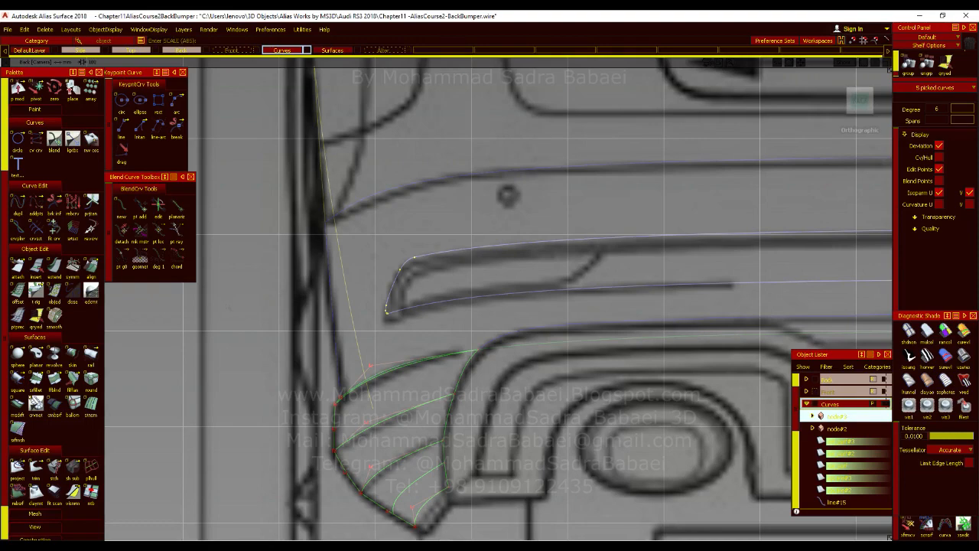
right_click_drag(368, 298, 298, 304, "alt+shift")
middle_click_drag(298, 305, 227, 324, "alt+shift")
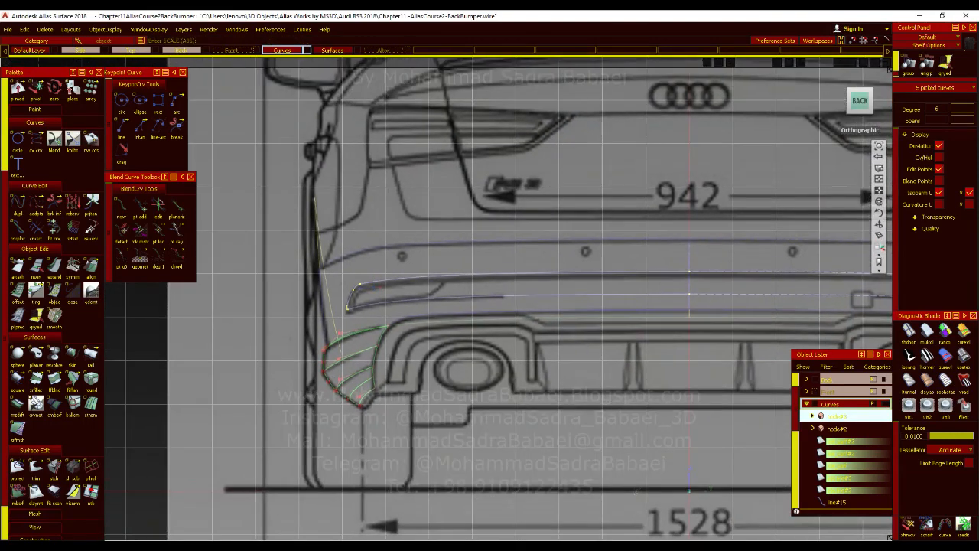
mouse_move(218, 324)
left_mouse_down()
mouse_move(227, 324)
mouse_move(215, 324)
left_mouse_up()
key("ctrl+z")
right_click_drag(223, 334, 251, 342, "ctrl+shift")
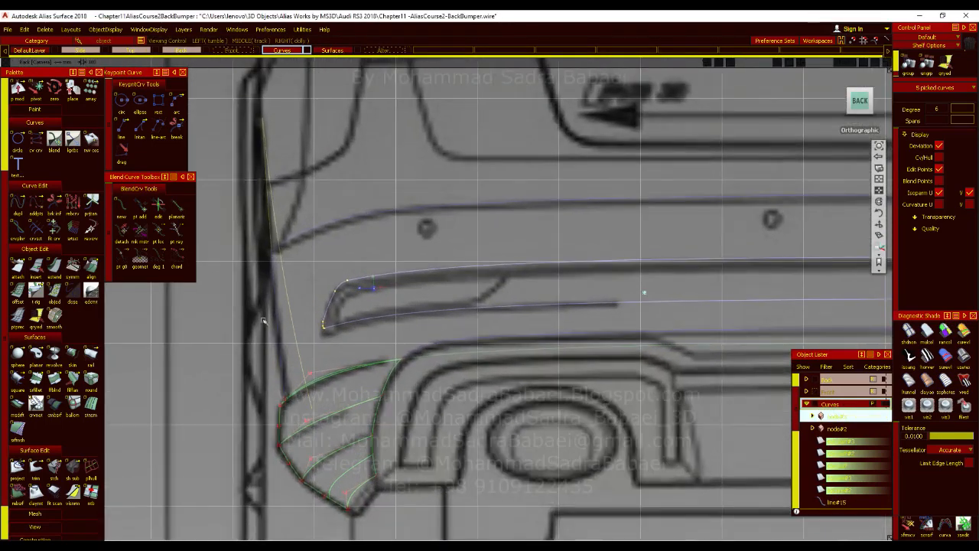
left_click_drag(251, 341, 231, 343)
right_click_drag(243, 357, 169, 374, "alt+shift")
right_click_drag(172, 424, 262, 438)
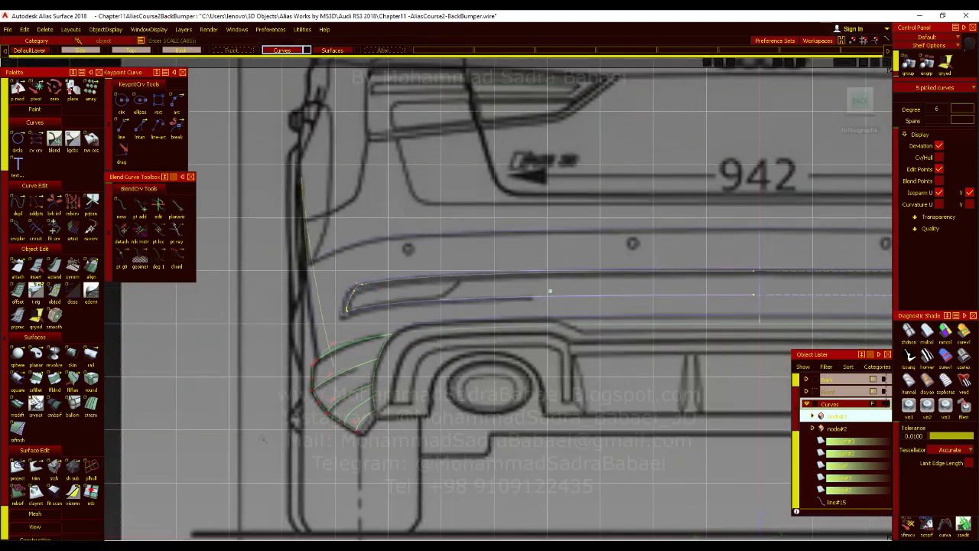
key("ctrl+z")
key("ctrl+z")
Step: Scale the pasted vent curve group to about 0.98 overall and reduce its height further, following the blueprint's inner vent outline
mouse_move(246, 366)
middle_mouse_down("ctrl+shift")
mouse_move(274, 350)
mouse_move(345, 347)
middle_mouse_up("ctrl+shift")
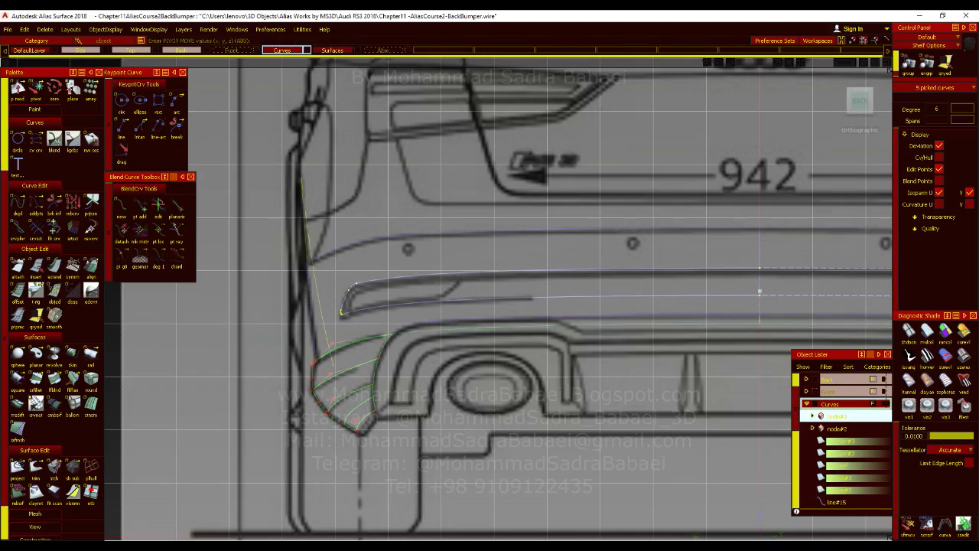
right_click_drag(398, 377, 158, 377, "alt+shift")
middle_click_drag(158, 377, 317, 354, "alt+shift")
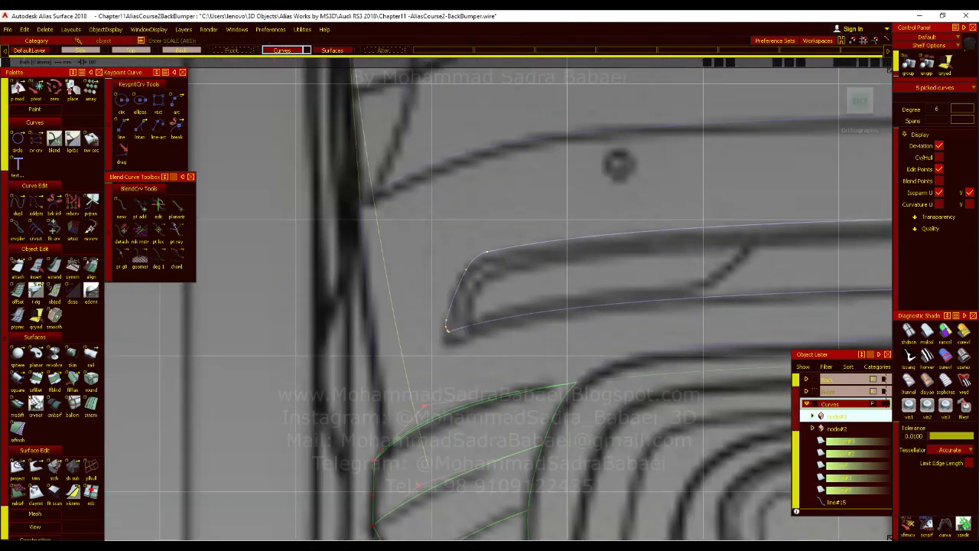
left_click_drag(249, 373, 233, 372)
right_click_drag(234, 365, 252, 449)
right_click_drag(239, 380, 228, 465)
right_click_drag(228, 404, 228, 410)
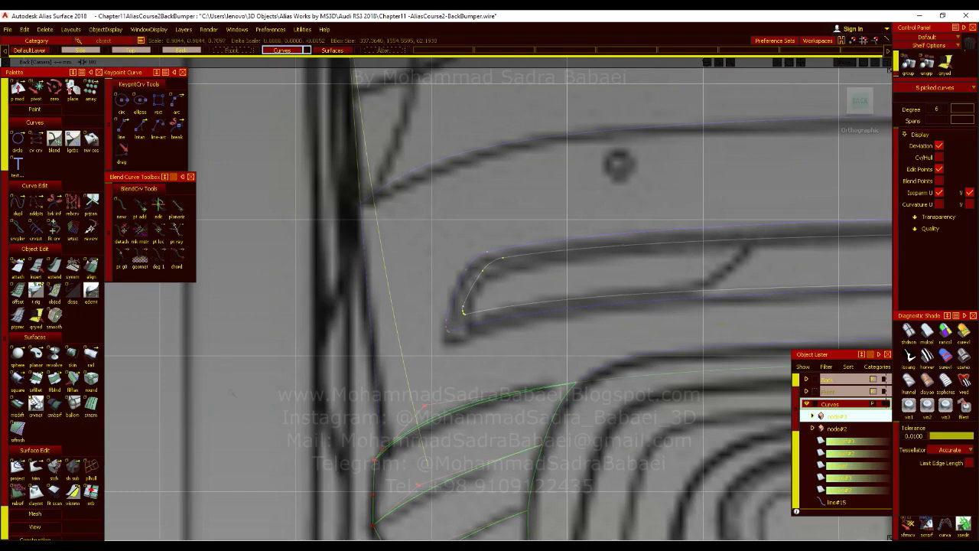
middle_click_drag(420, 402, 391, 422, "alt+shift")
mouse_move(392, 423)
right_mouse_down("alt+shift")
mouse_move(416, 362)
mouse_move(375, 373)
mouse_move(392, 390)
right_mouse_up("alt+shift")
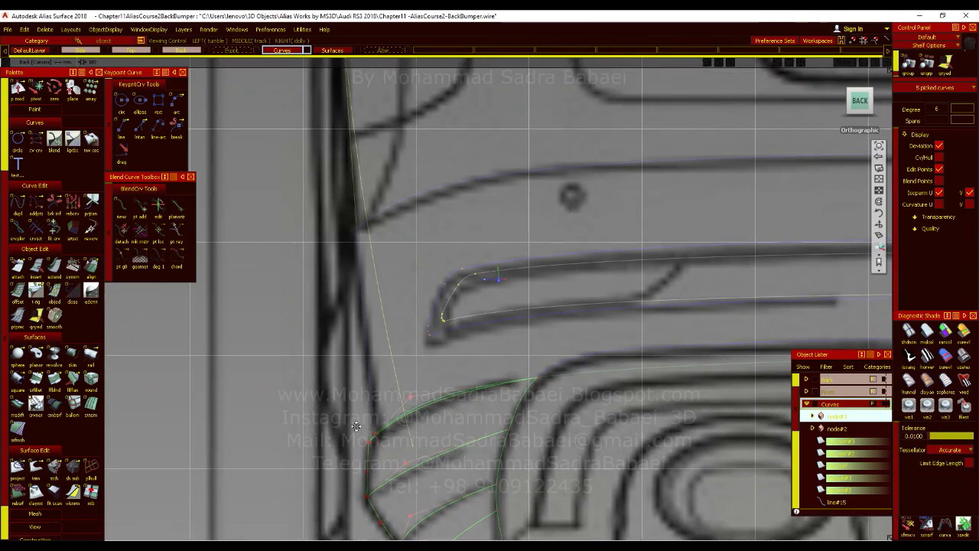
right_click_drag(356, 426, 198, 425, "alt+shift")
middle_click_drag(198, 425, 447, 421, "alt+shift")
right_click_drag(447, 421, 391, 359, "alt+shift")
middle_click_drag(329, 378, 391, 352, "alt+shift")
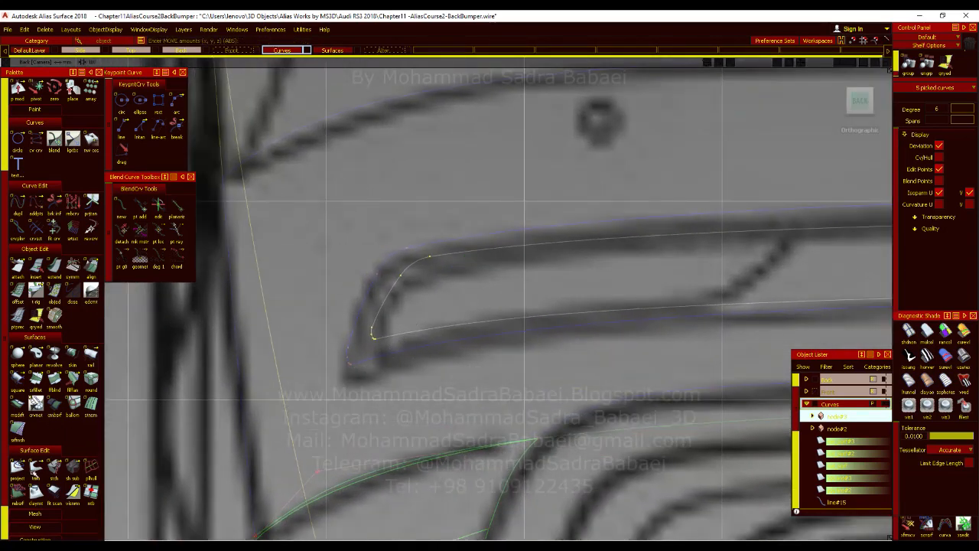
Step: Project the scaled vent curves along the back view onto the recessed surface square#5_trimdivide as curves on surface
double_click(22, 475)
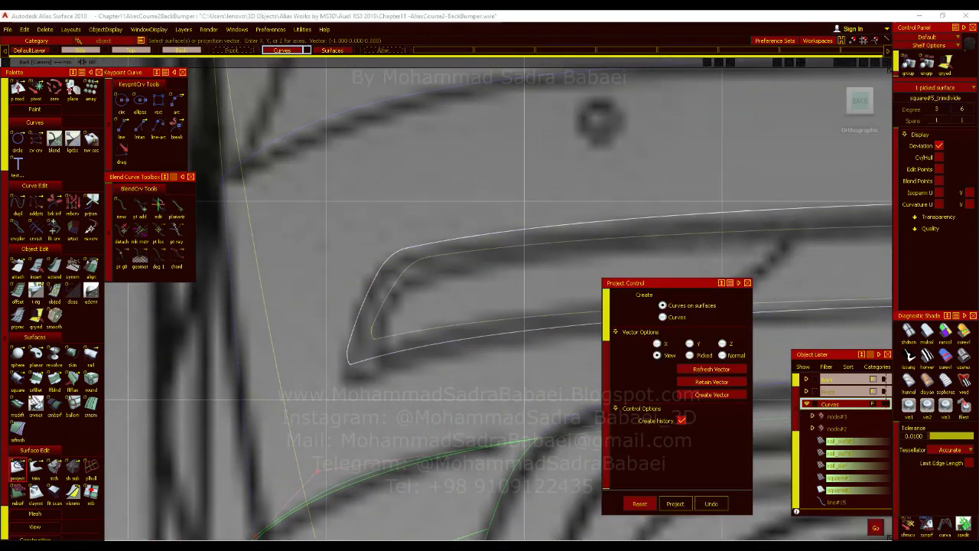
left_click(413, 282)
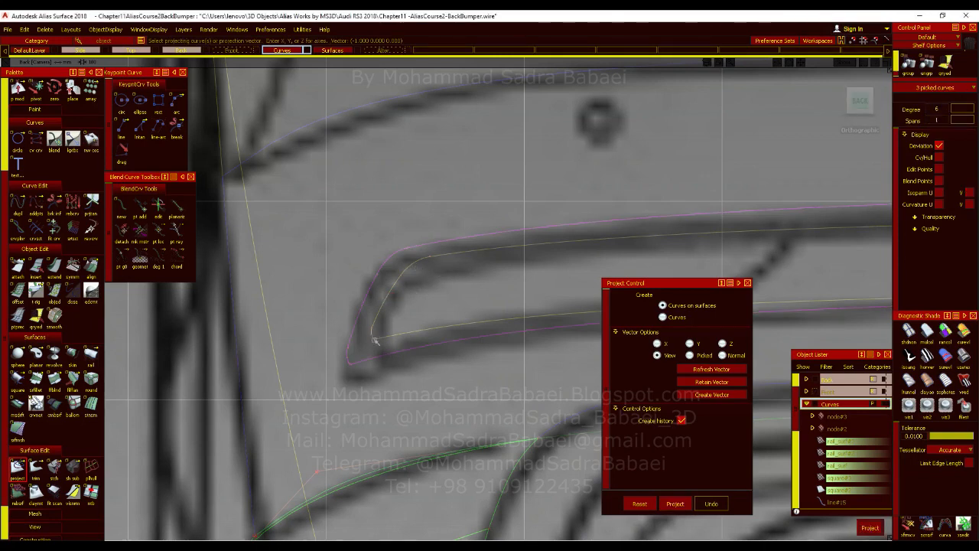
left_click_drag(465, 224, 477, 200, "ctrl+shift")
left_click_drag(459, 321, 428, 371, "alt+shift")
right_click_drag(428, 371, 474, 371, "alt+shift")
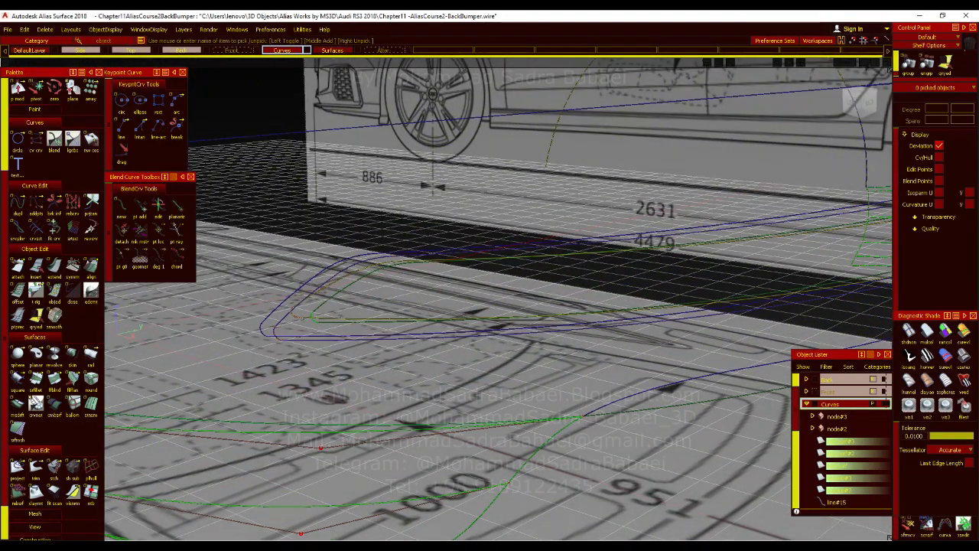
Step: Shade the model and assign the scaled source curve group to the hidden layer next to Surfaces
left_click(383, 264)
left_click_drag(451, 321, 587, 282, "alt+shift")
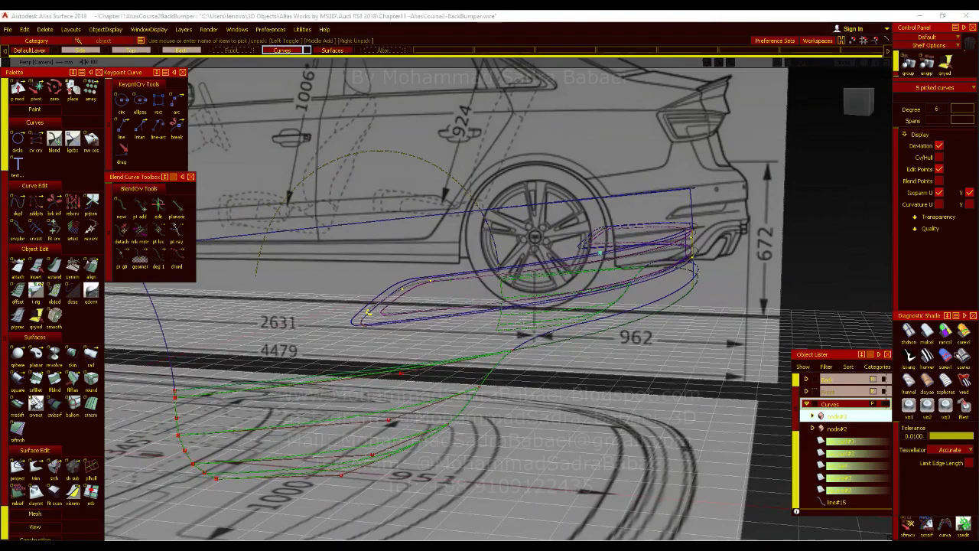
left_click(960, 355)
mouse_move(380, 392)
left_mouse_down("alt+shift")
mouse_move(372, 372)
mouse_move(597, 293)
mouse_move(728, 298)
mouse_move(286, 366)
left_mouse_up("alt+shift")
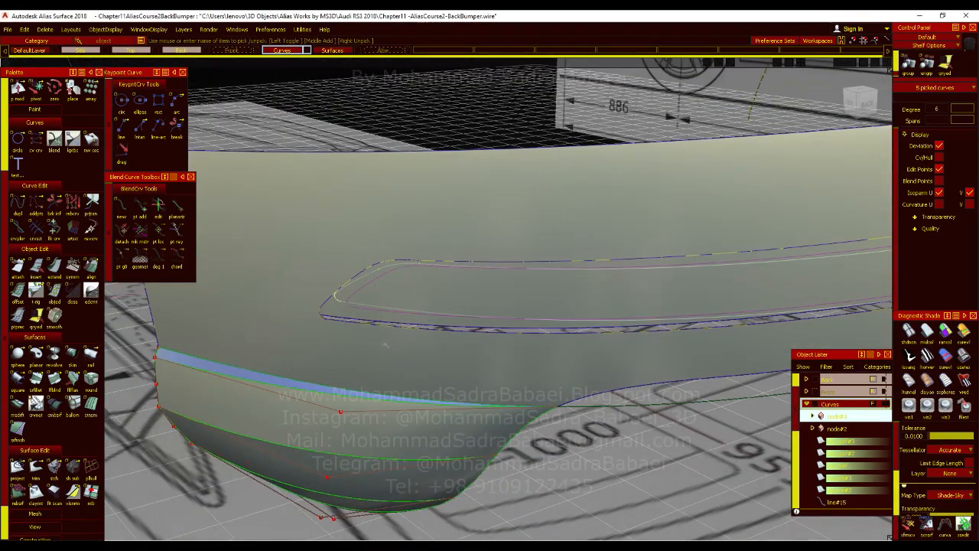
left_click_drag(389, 331, 375, 310, "alt+shift")
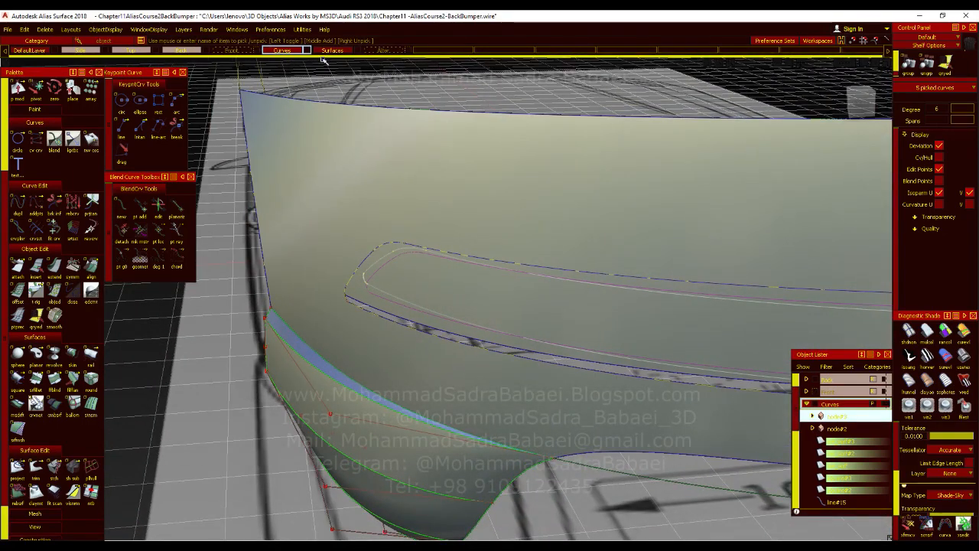
right_click(383, 50)
left_click(386, 69)
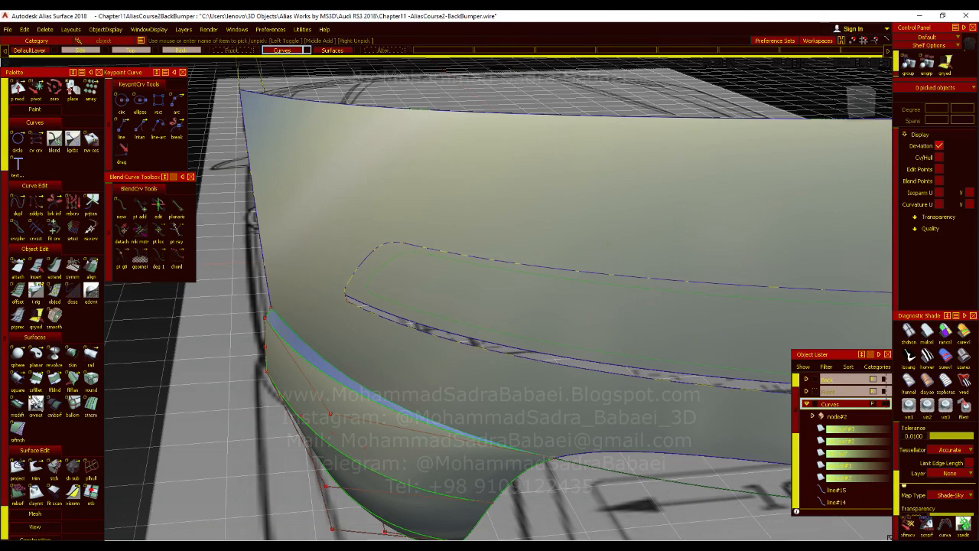
Step: Trim the recessed vent surface along its projected outline, keeping only the inner region
scroll(38, 430, "down", 1)
double_click(37, 427)
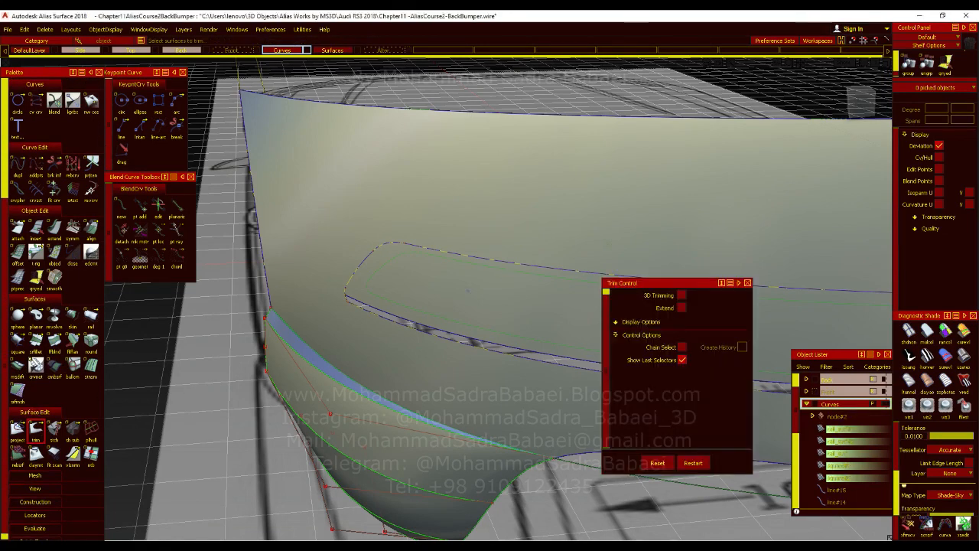
left_click(465, 290)
left_click(836, 528)
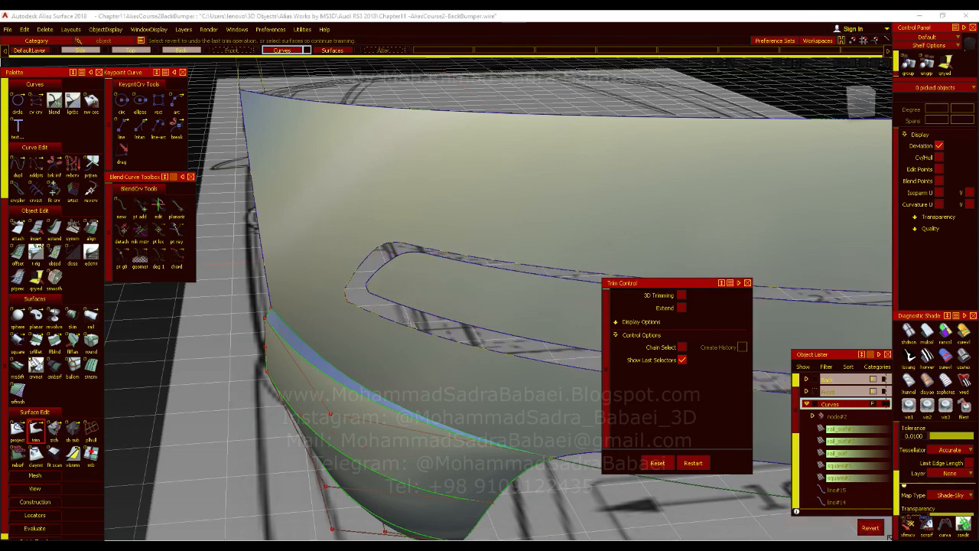
left_click_drag(419, 250, 419, 227, "ctrl+shift")
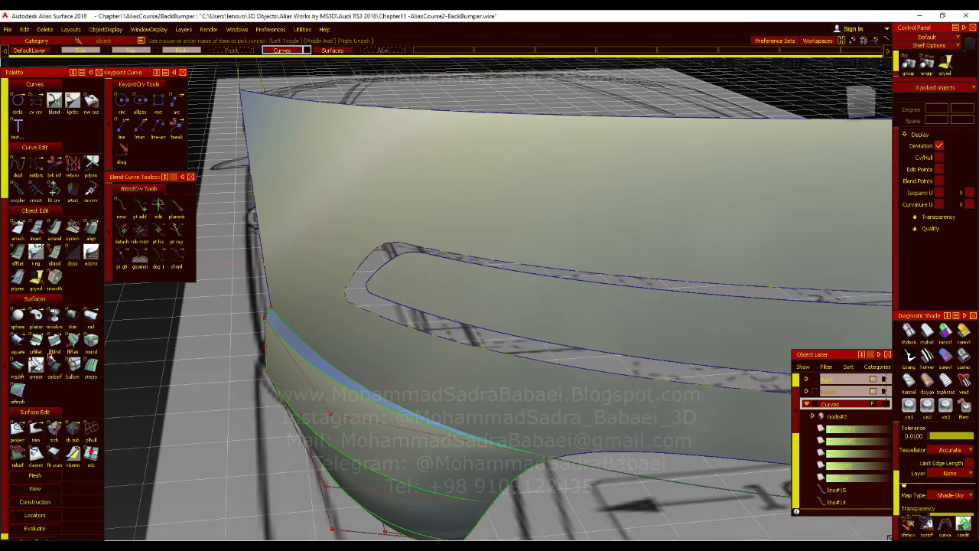
Step: Skin between the trimmed vent surface's edge and the bumper opening's edge using Multiple surfaces, Bezier surfaces and Chain select
left_click(73, 316)
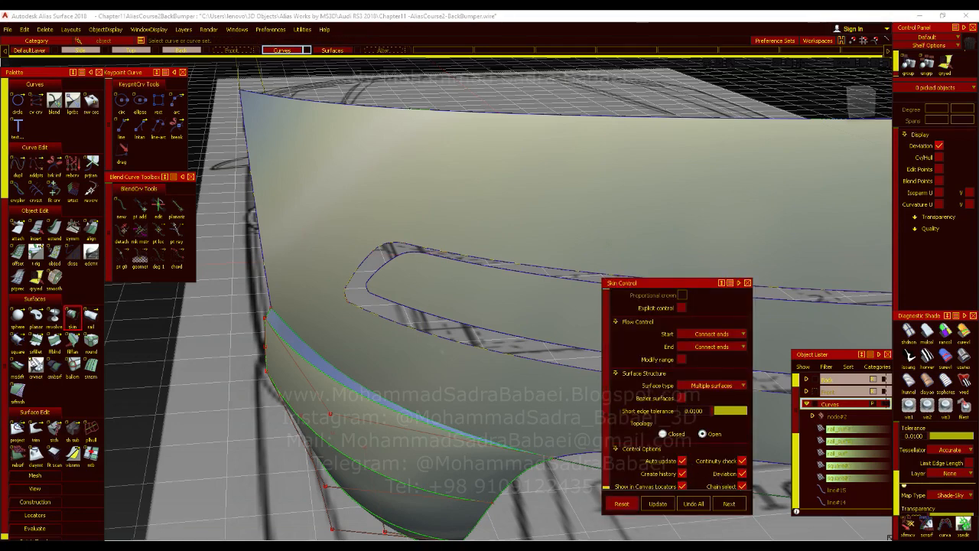
left_click(413, 312)
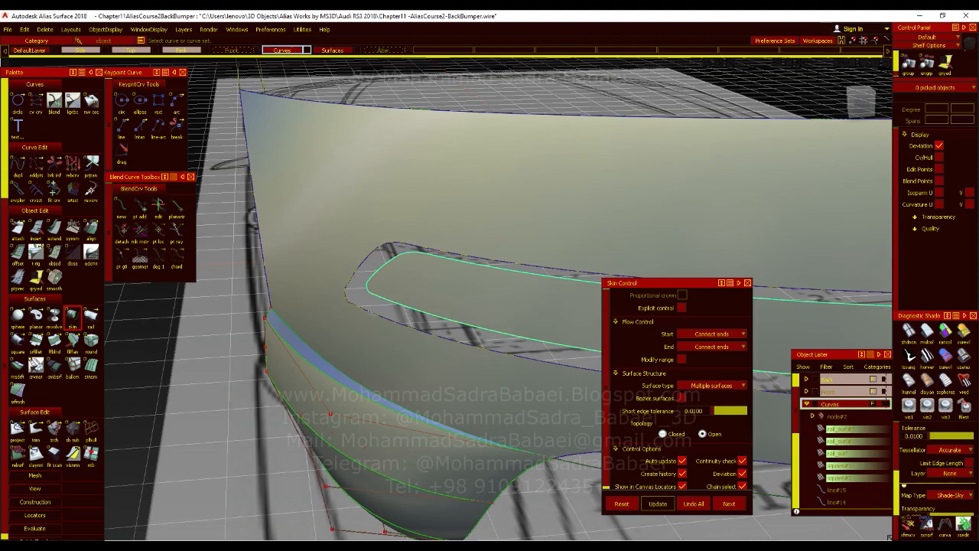
left_click(370, 311)
left_click(374, 315)
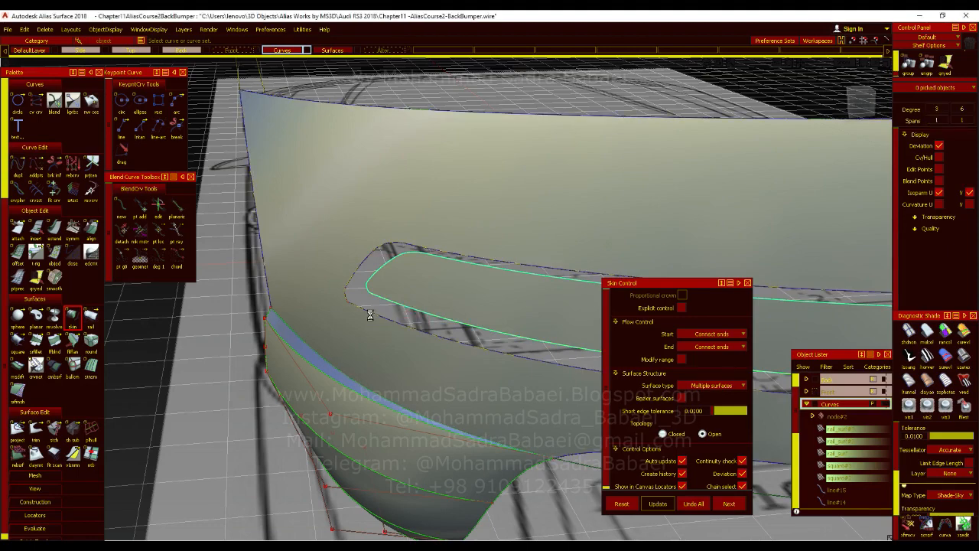
right_click_drag(478, 348, 451, 298, "alt+shift")
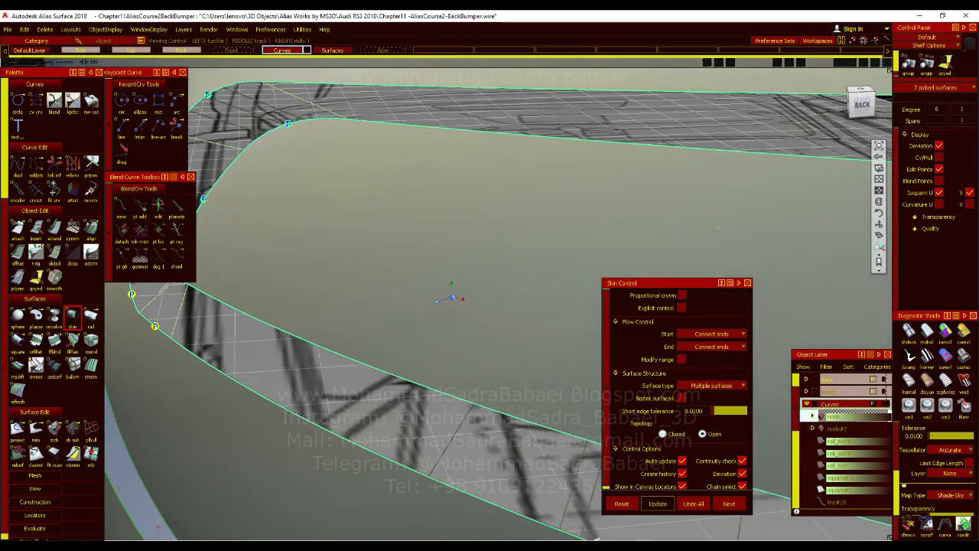
middle_click_drag(452, 298, 620, 300, "alt+shift")
left_click_drag(421, 289, 688, 371, "alt+shift")
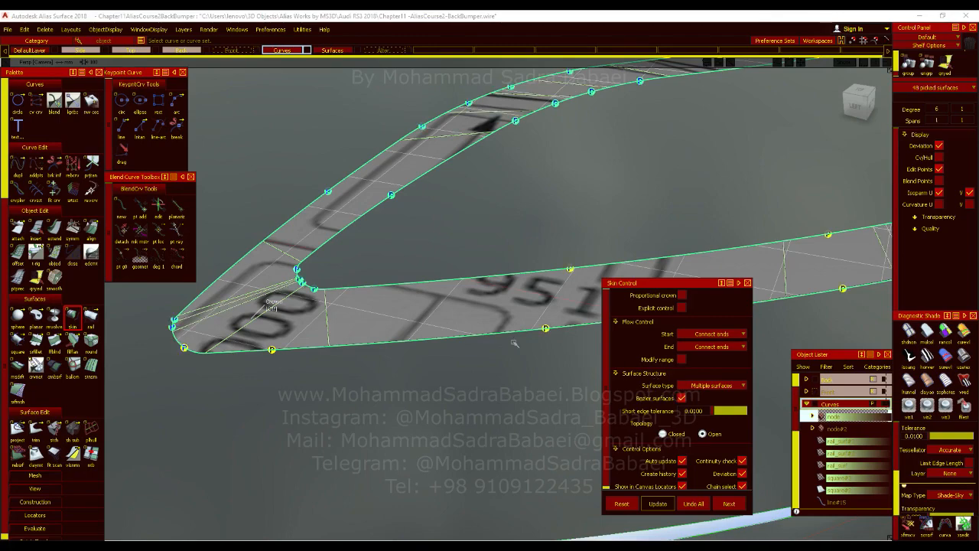
Step: Turn off Bezier surfaces and Continuity check for the vent skin, keeping Multiple surfaces as the surface type
left_click_drag(515, 343, 503, 360, "alt+shift")
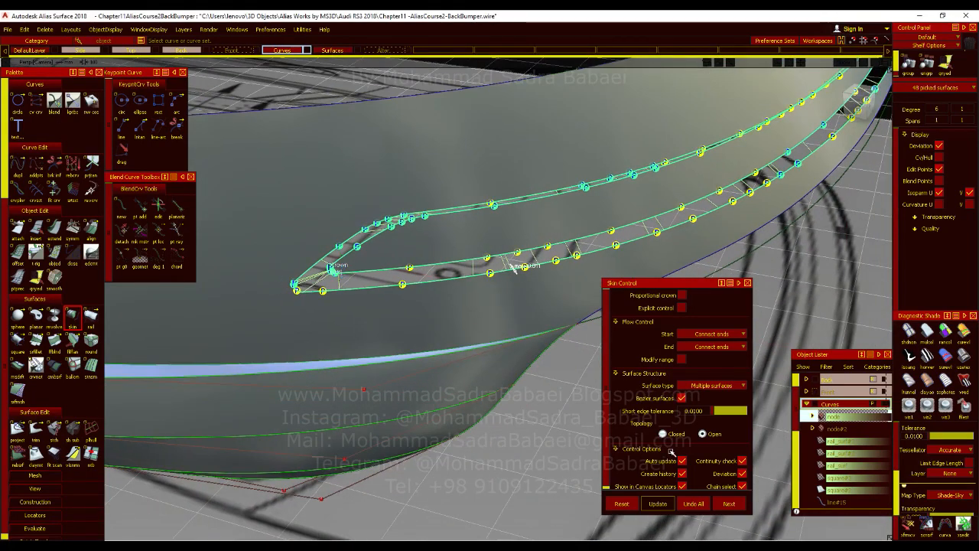
left_click(683, 398)
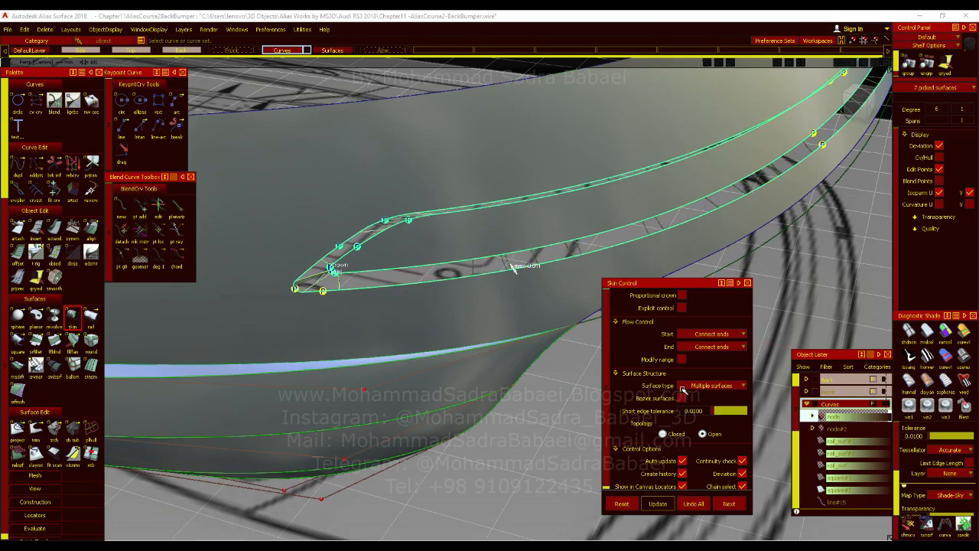
left_click(742, 461)
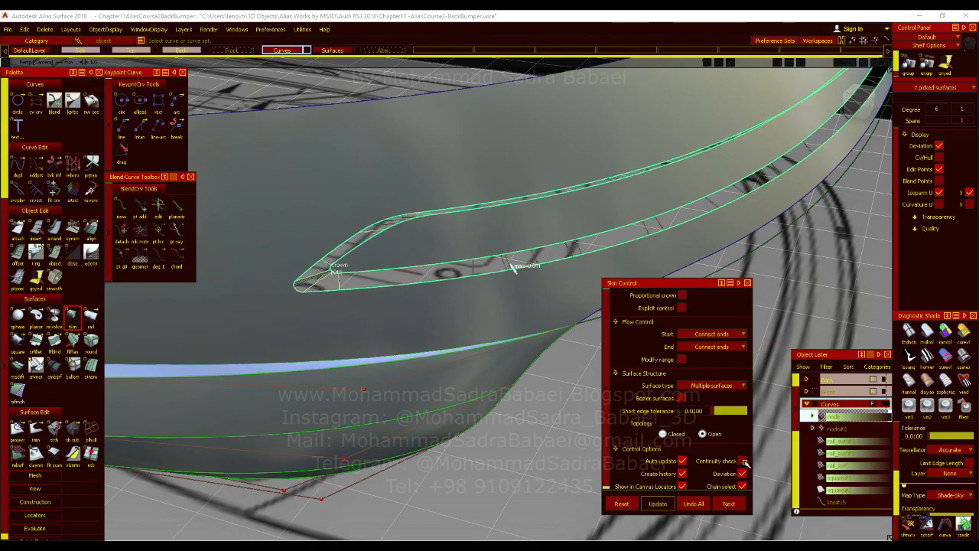
left_click_drag(513, 265, 163, 316, "alt+shift")
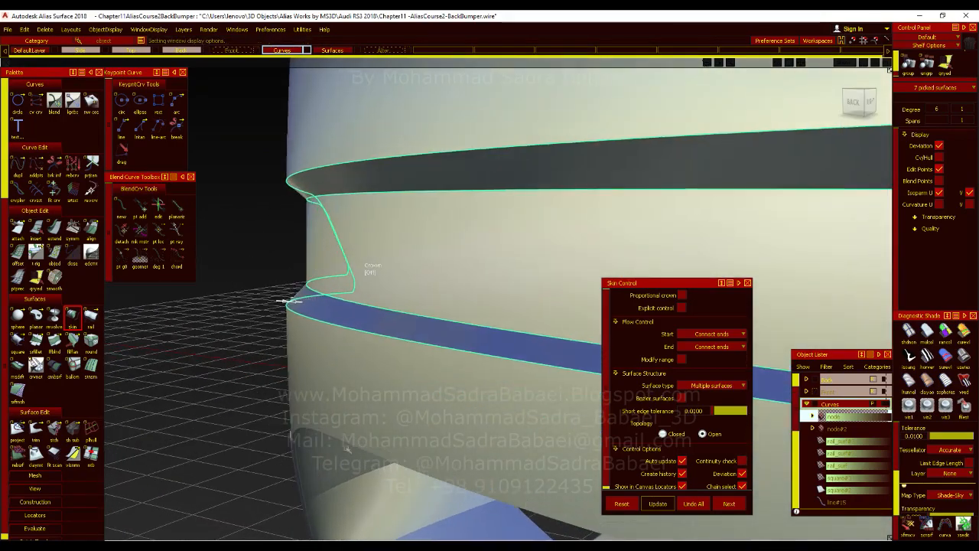
Step: Switch to Photos and compare the vent's outer corner with the rear view in Audi-RS3_Sedan-2017-1600-33.jpg
key("alt+Tab")
scroll(498, 331, "up", 3)
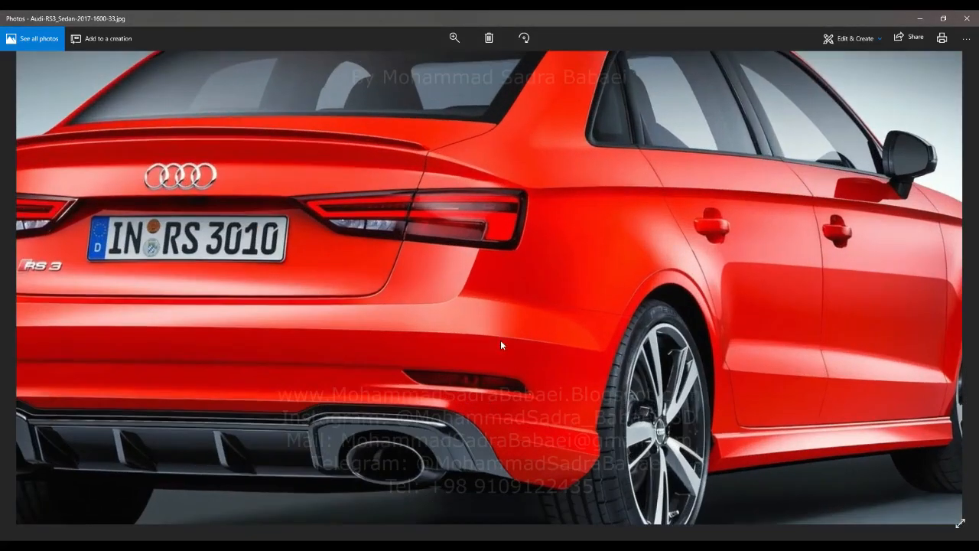
left_click_drag(415, 365, 529, 315)
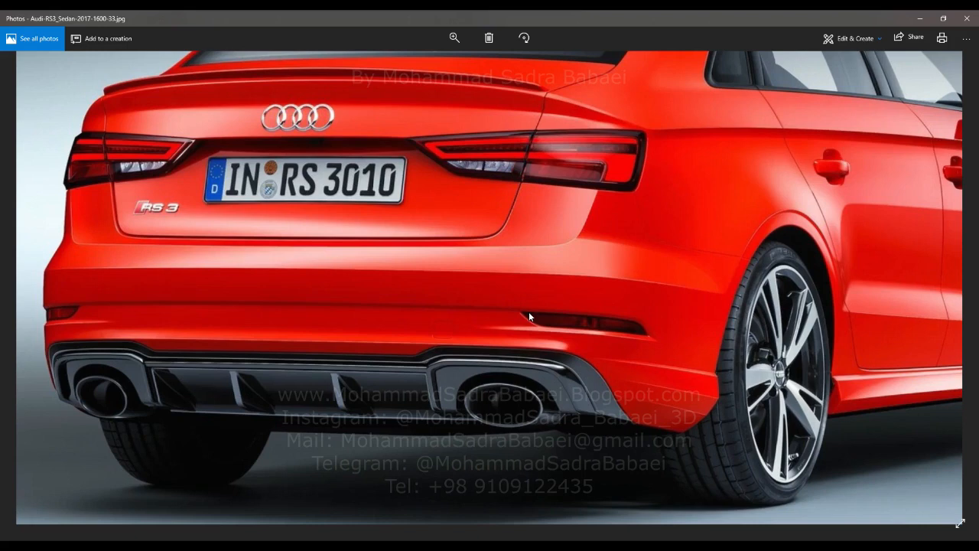
left_click(919, 18)
right_click_drag(468, 361, 417, 382, "alt+shift")
left_click_drag(417, 382, 400, 517, "alt+shift")
key("alt+Tab")
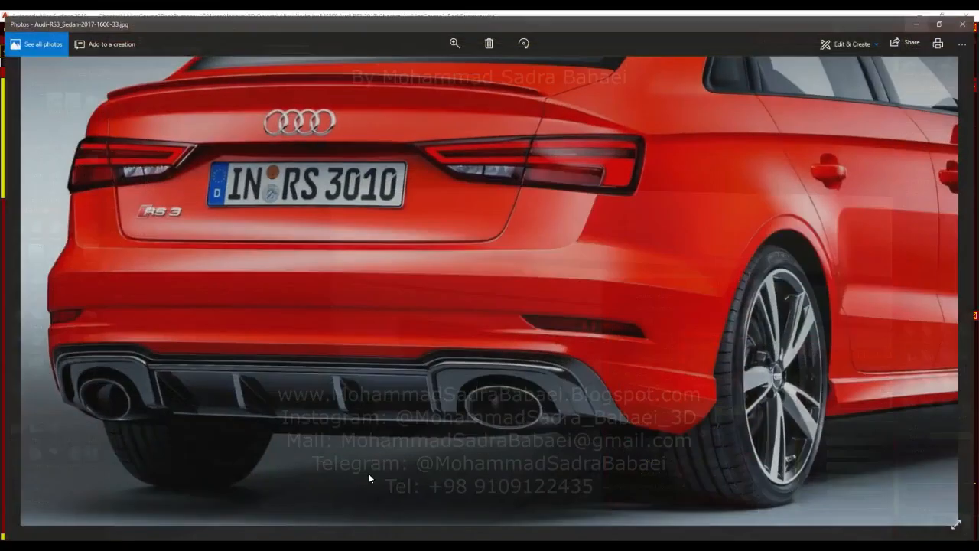
scroll(192, 351, "down", 3)
scroll(192, 350, "up", 4)
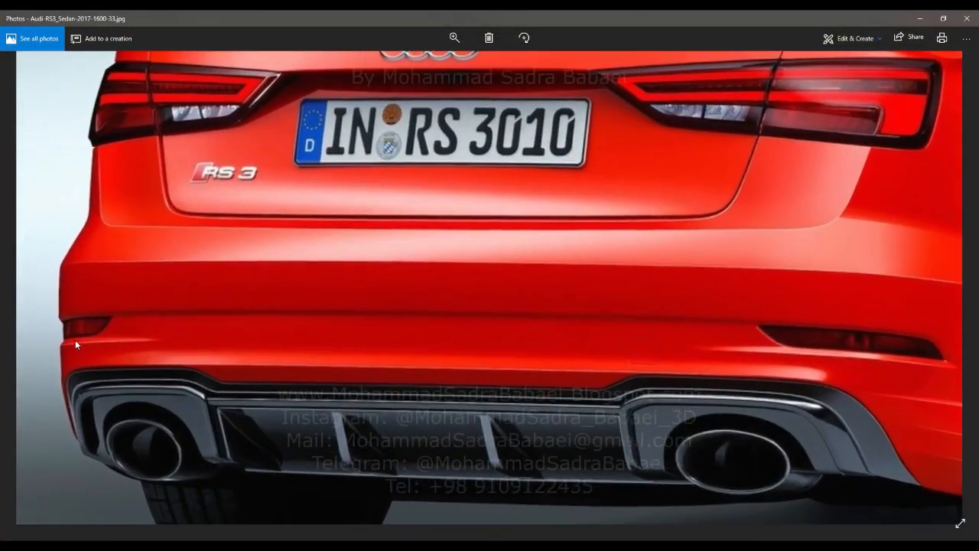
left_click(918, 19)
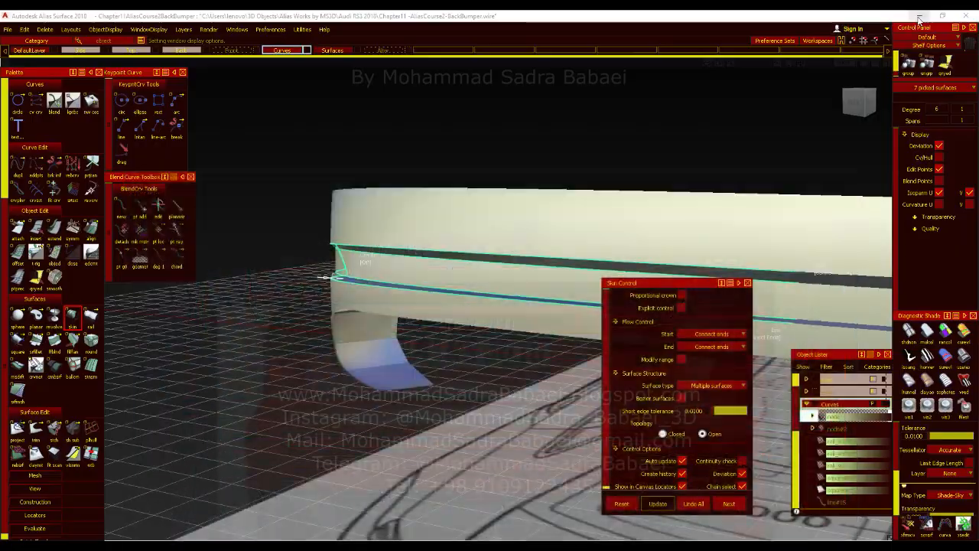
Step: Look through the Audi RS3 reference photos and study the vent's outer end in Audi-RS3_Sedan-2017-1600-36.jpg against the model
scroll(398, 300, "up", 5)
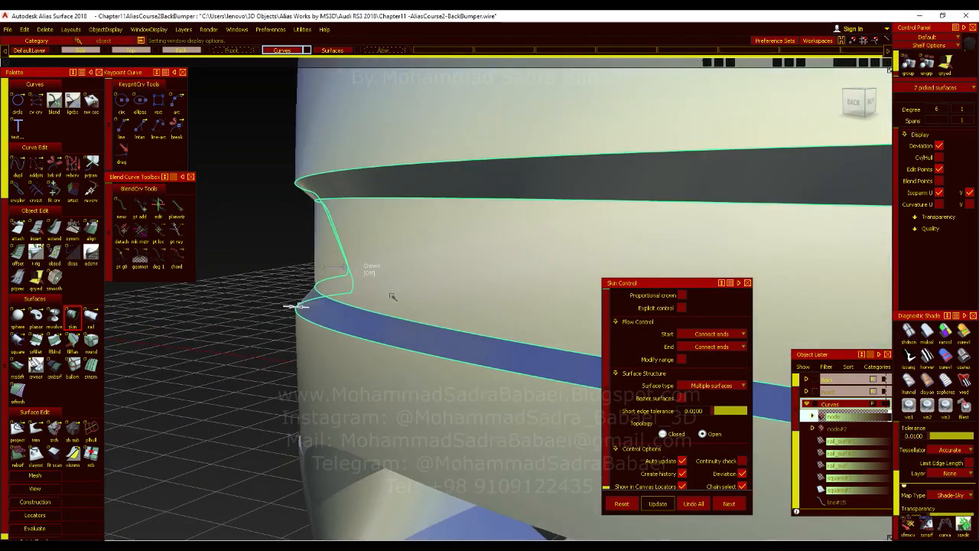
key("alt+Tab")
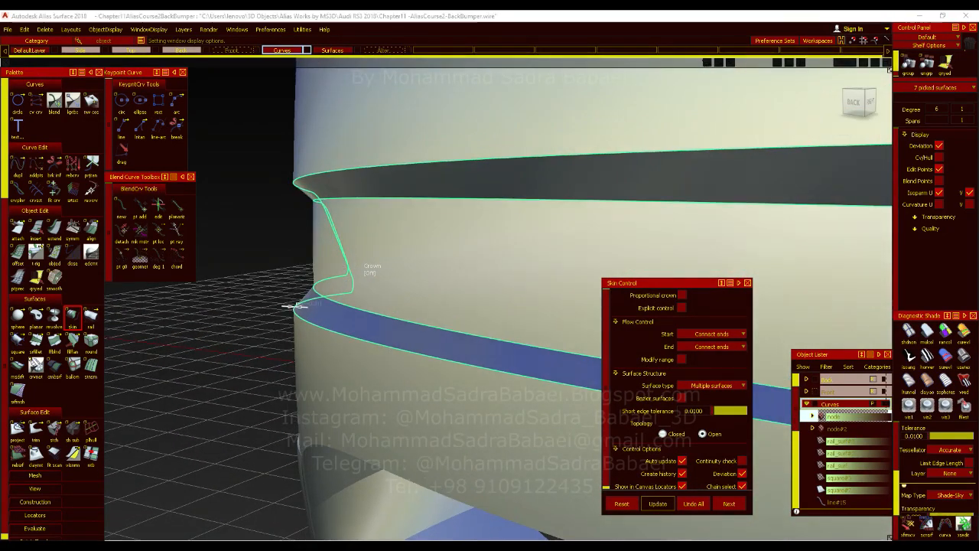
key("alt+Tab")
scroll(387, 302, "down", 5)
left_click_drag(388, 301, 466, 346, "alt+shift")
key("alt+Tab")
key("Right")
key("Right")
key("Right")
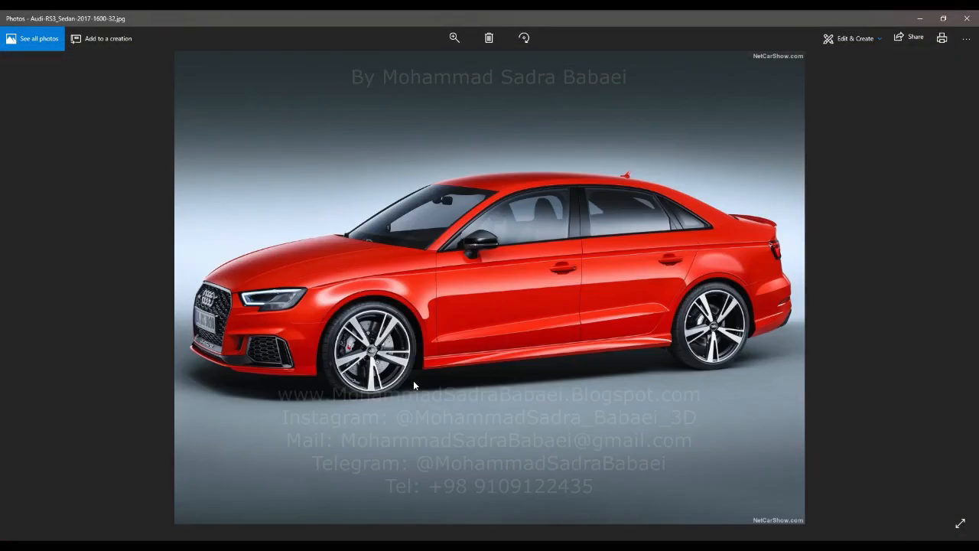
key("Right")
key("Right")
key("Right")
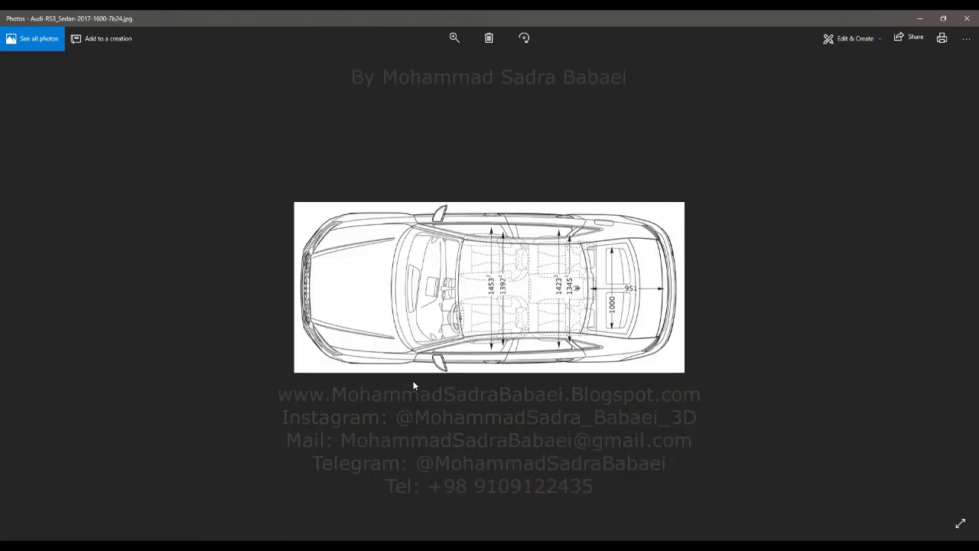
key("Right")
key("Right")
key("Right")
key("Right")
key("Right")
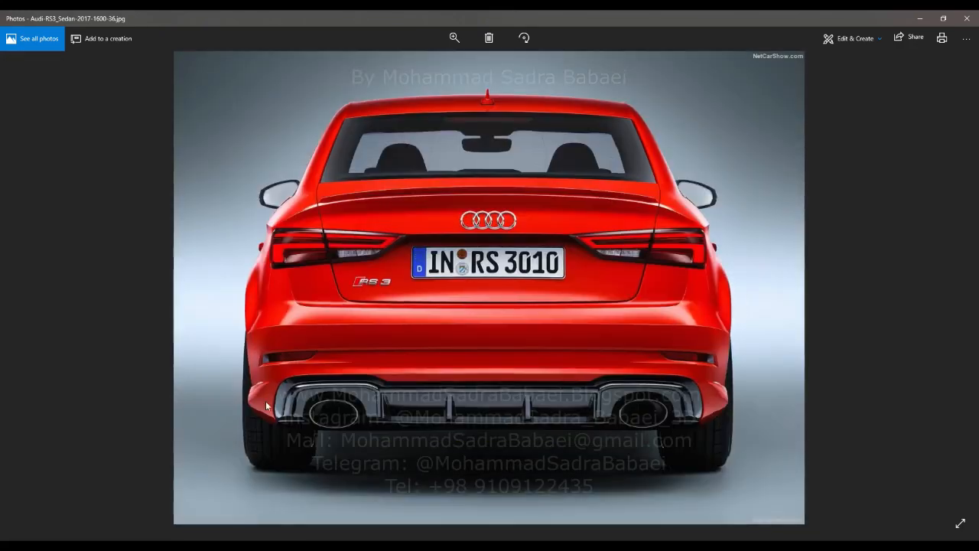
double_click(245, 387)
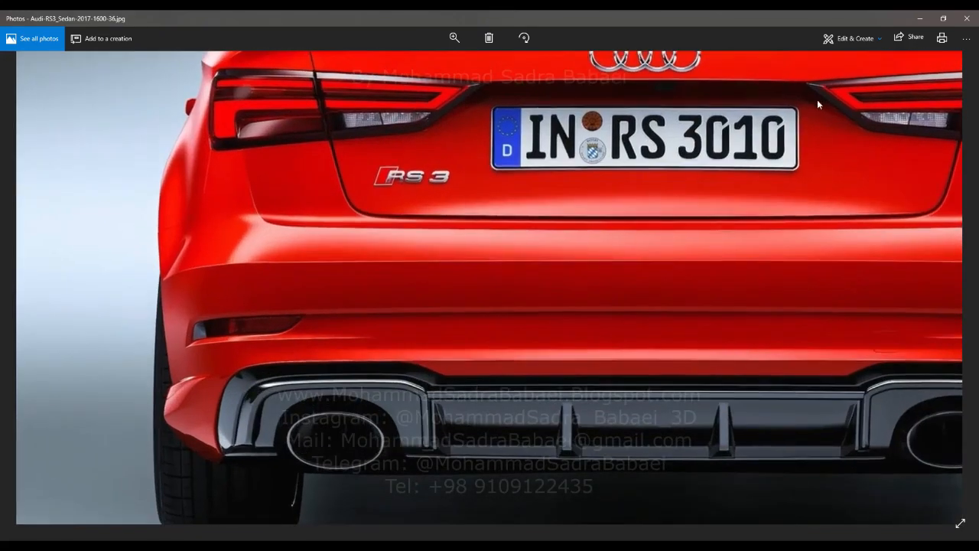
left_click(919, 17)
Step: Inspect the skinned vent from the back and the side, leave the Skin tool and clear the selection
left_click(860, 102)
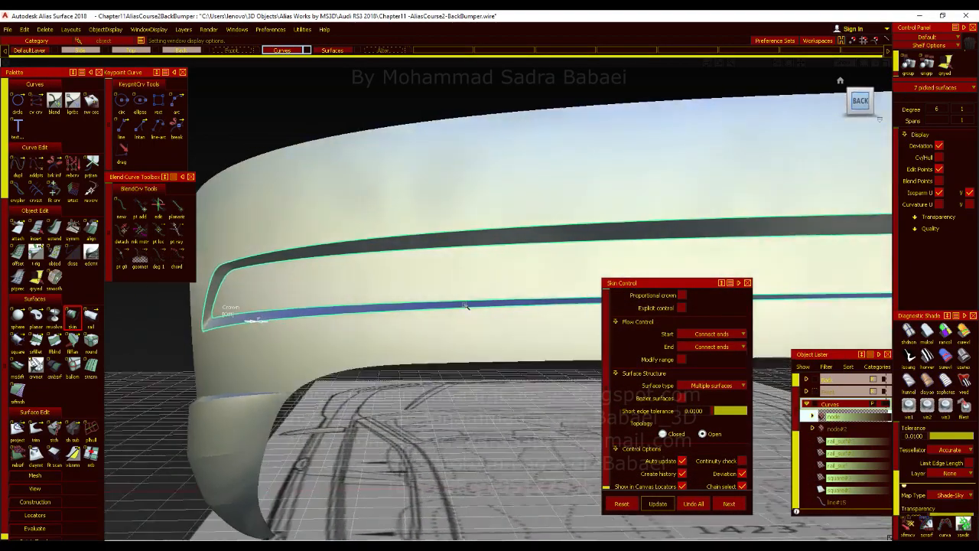
left_click_drag(360, 321, 360, 323, "alt+shift")
right_click_drag(411, 269, 404, 295, "alt+shift")
left_click_drag(404, 294, 410, 309, "alt+shift")
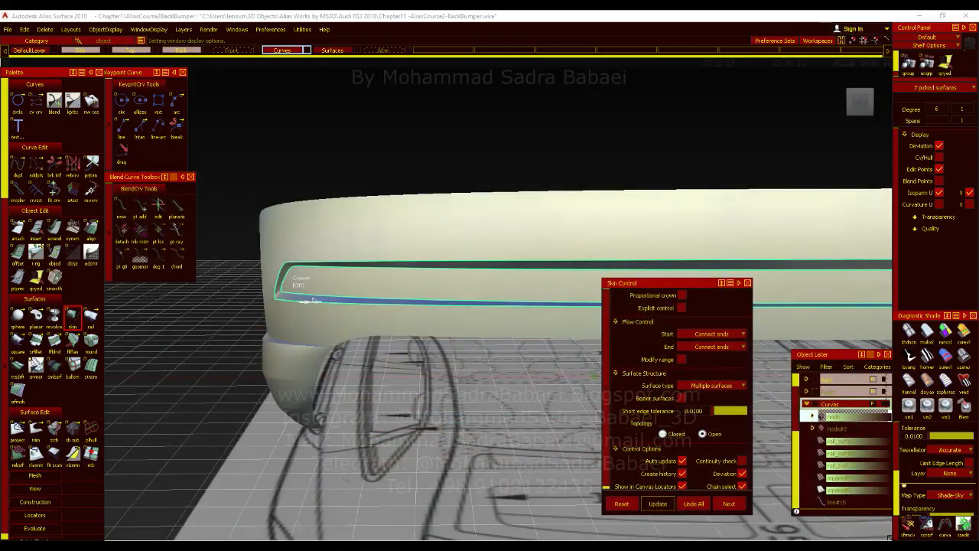
left_click_drag(383, 276, 390, 291, "alt+shift")
mouse_move(743, 412)
left_mouse_down("alt+shift")
mouse_move(595, 448)
mouse_move(551, 428)
left_mouse_up("alt+shift")
mouse_move(528, 253)
left_mouse_down("ctrl+shift")
mouse_move(528, 295)
mouse_move(629, 309)
mouse_move(598, 373)
left_mouse_up("ctrl+shift")
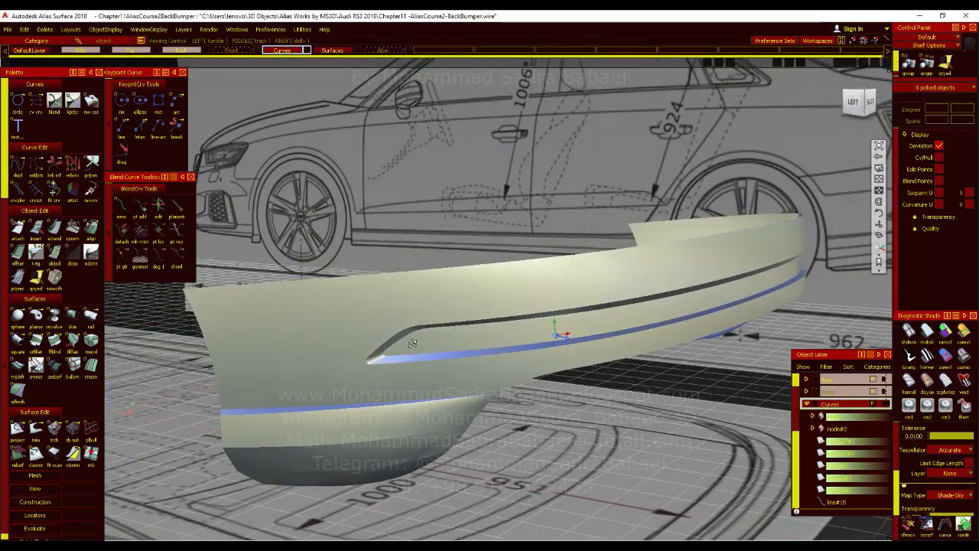
Step: Check the skinned vent's curvature with Princ. Max curvature evaluation shading, restoring the Shade-Sky shading when done
scroll(412, 343, "up", 5)
left_click_drag(405, 339, 604, 313, "alt+shift")
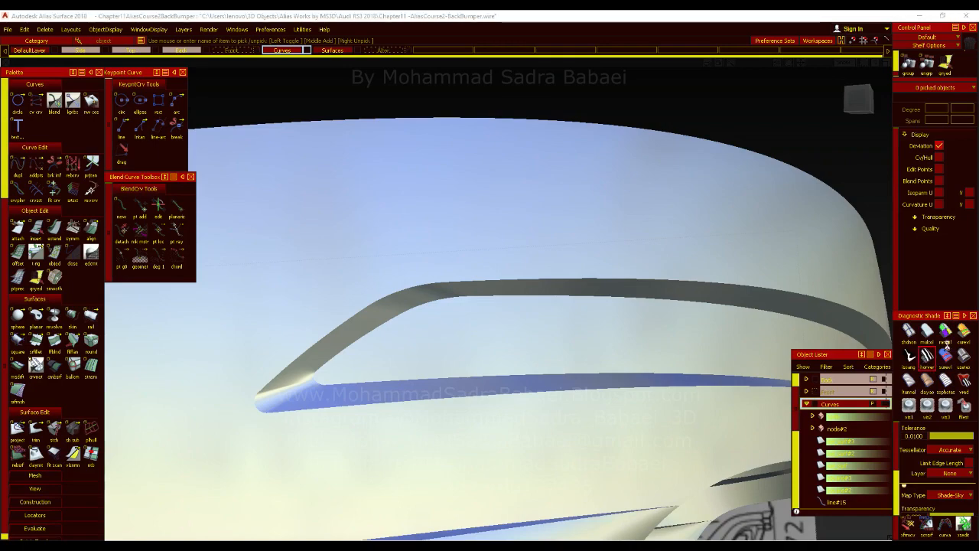
left_click(964, 333)
left_click_drag(713, 298, 628, 367, "alt+shift")
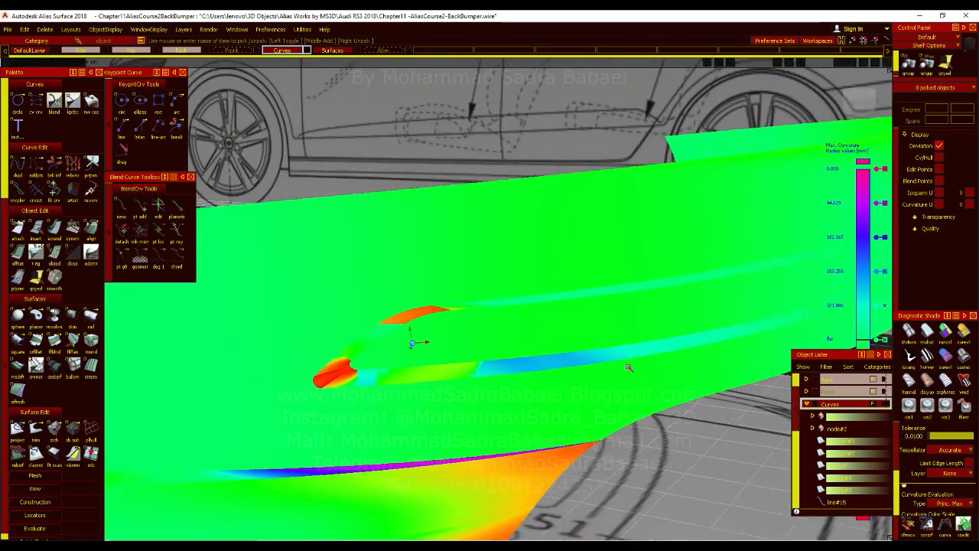
left_click(962, 365)
mouse_move(535, 345)
left_mouse_down("alt+shift")
mouse_move(418, 368)
mouse_move(512, 354)
mouse_move(657, 378)
left_mouse_up("alt+shift")
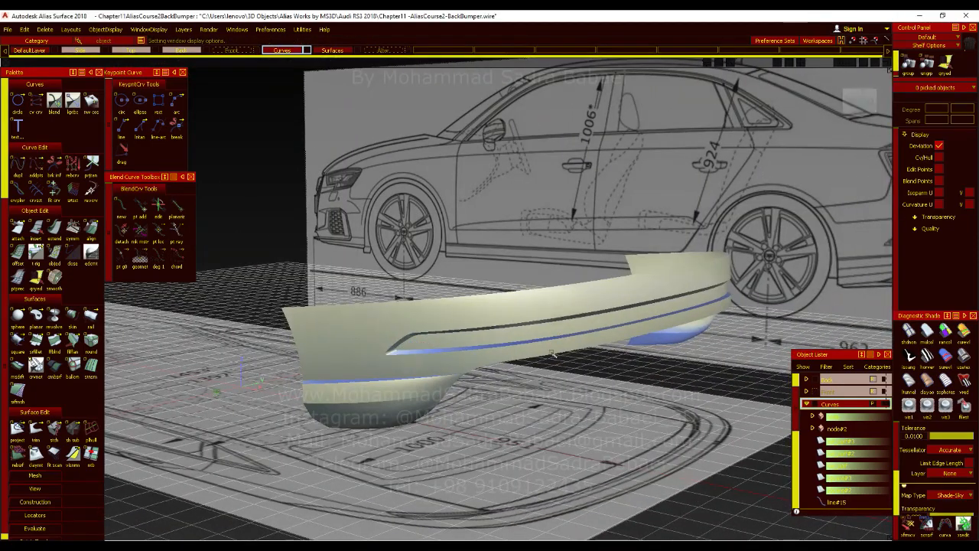
Step: Redisplay the model's curves on the shaded bumper and compare its vent with the rear reference photo
left_click_drag(528, 257, 269, 441)
left_click_drag(301, 49, 295, 63)
left_click_drag(418, 459, 418, 540, "ctrl+shift")
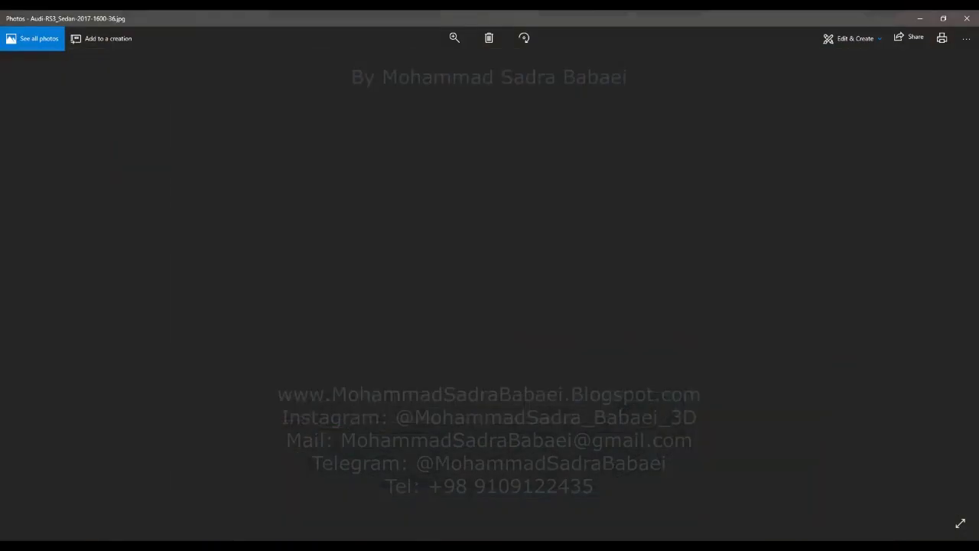
scroll(354, 356, "up", 3)
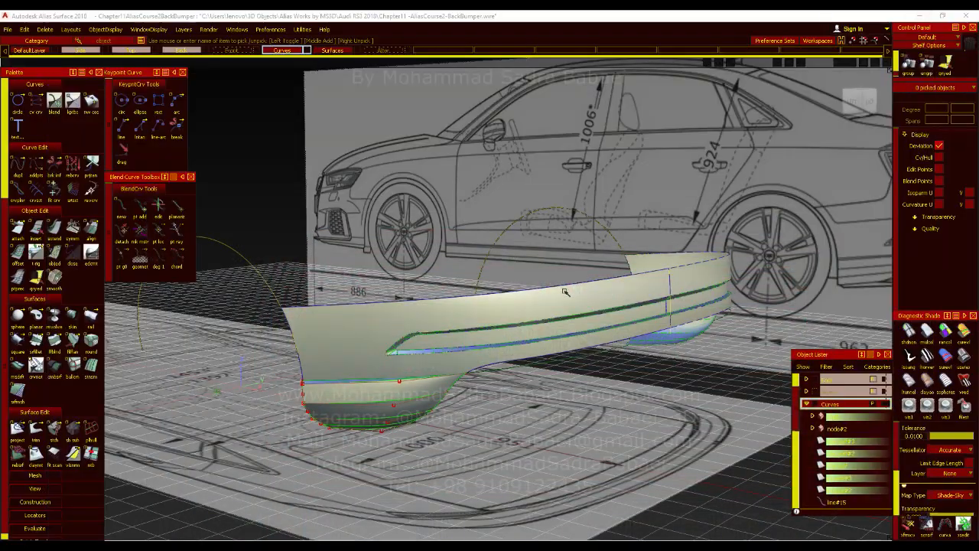
right_click_drag(567, 290, 524, 346, "alt+shift")
left_click_drag(525, 346, 459, 360, "alt+shift")
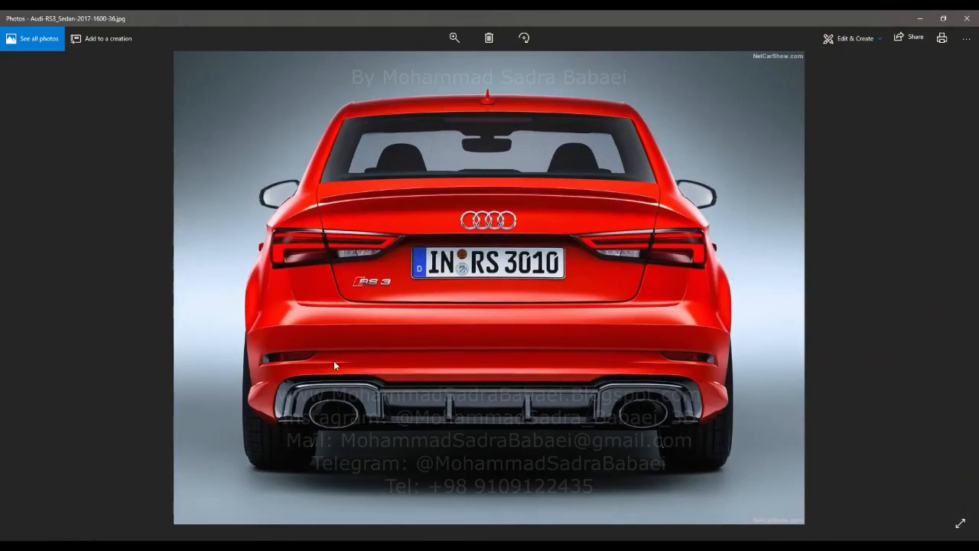
Step: Study how far the vent extends across the bumper in the rear photos Audi-RS3_Sedan-2017-1600-34.jpg and Audi-RS3_Sedan-2017-1600-33.jpg
double_click(334, 360)
double_click(634, 322)
scroll(633, 323, "down", 1)
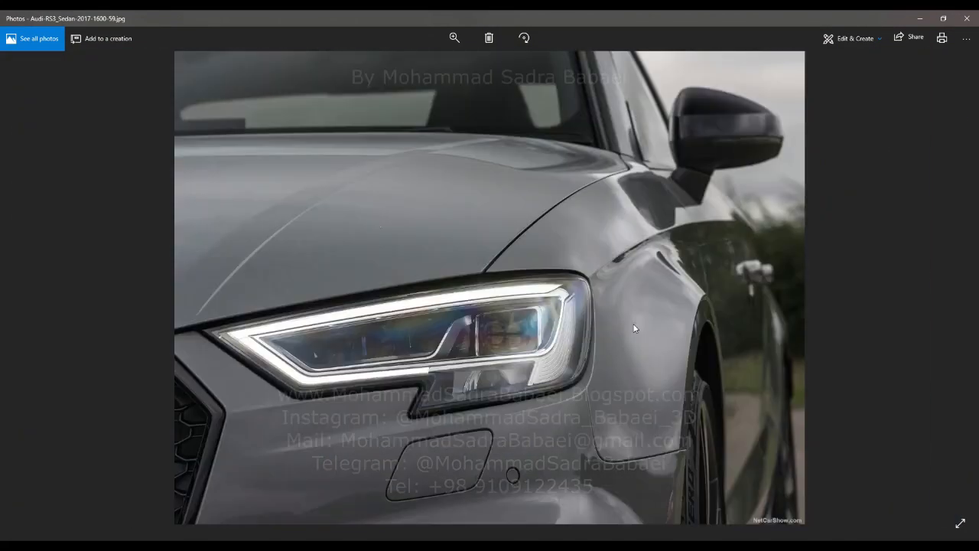
scroll(633, 325, "down", 3)
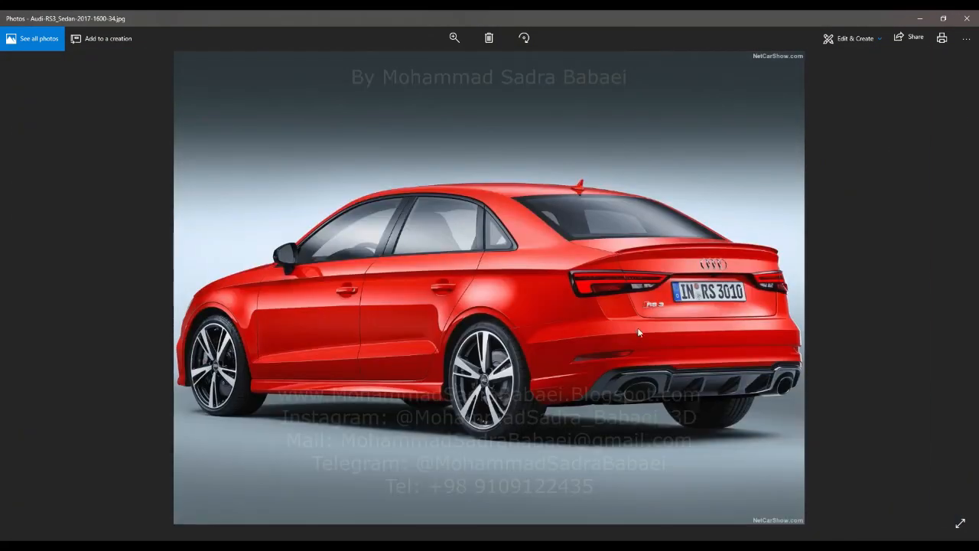
double_click(729, 301)
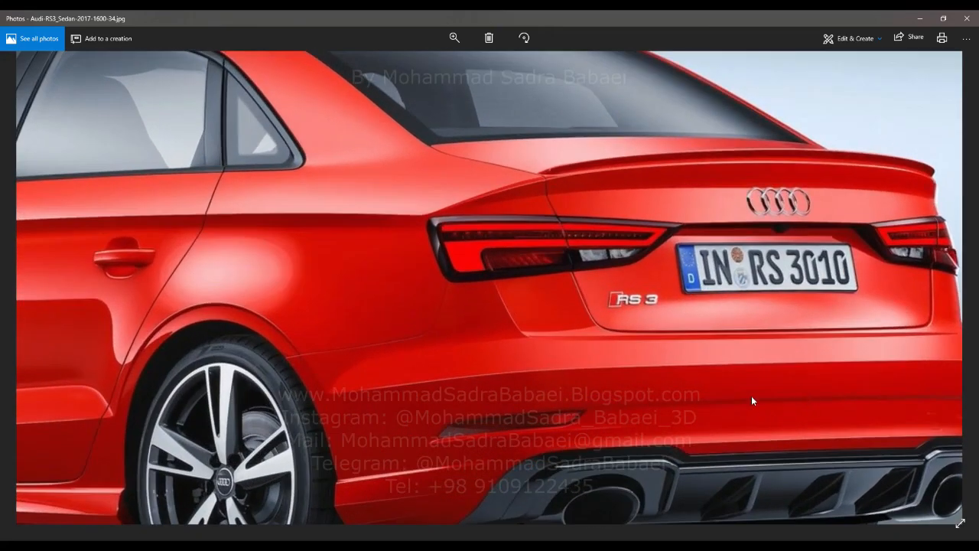
double_click(751, 399)
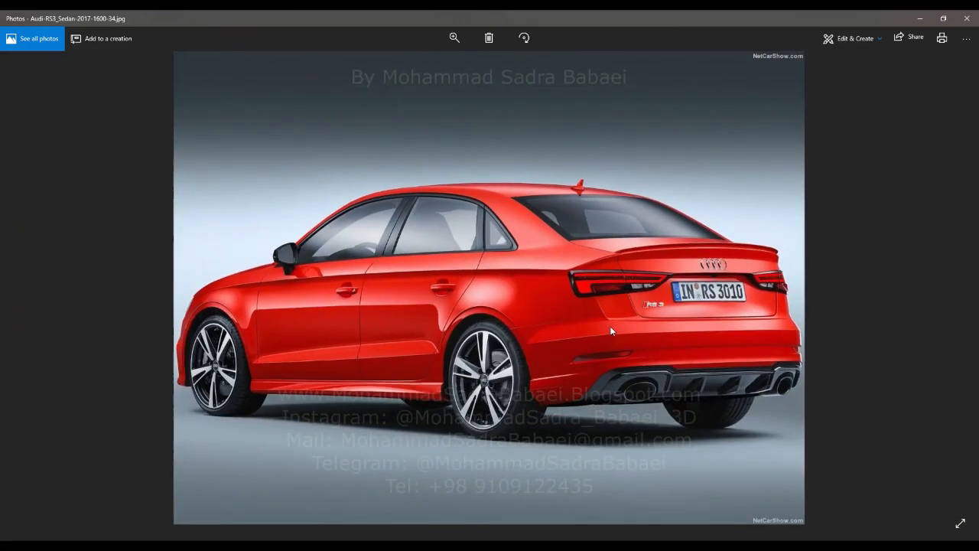
scroll(389, 350, "down", 1)
double_click(290, 353)
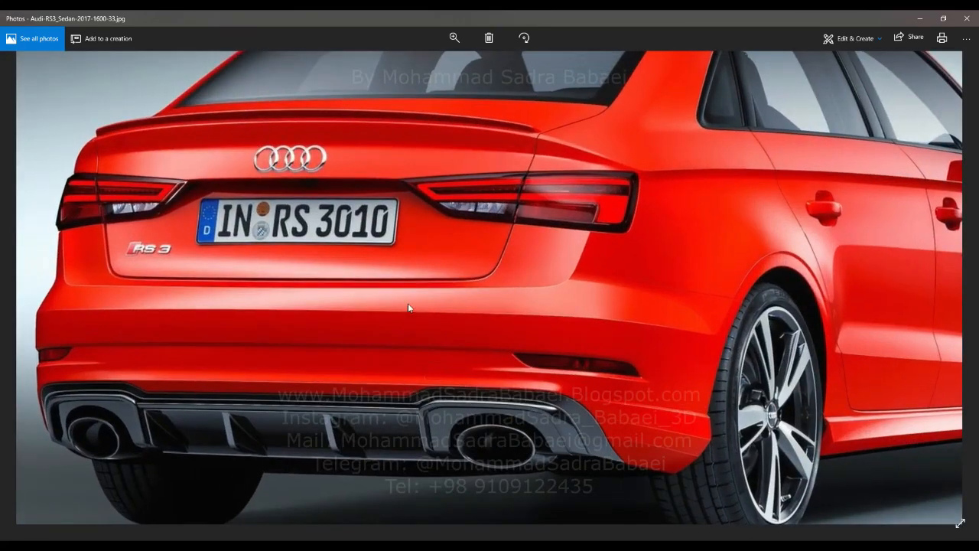
left_click(917, 16)
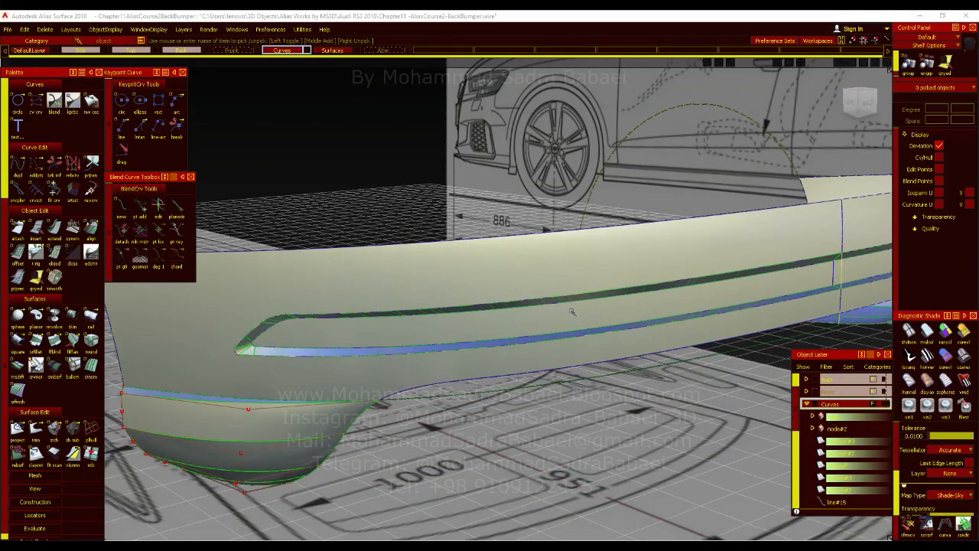
key("alt+Tab")
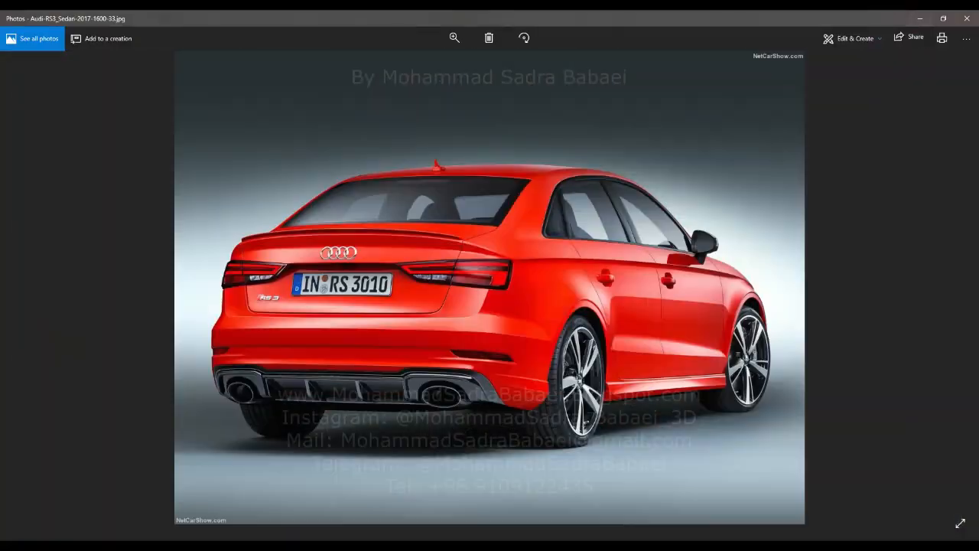
scroll(328, 327, "up", 2)
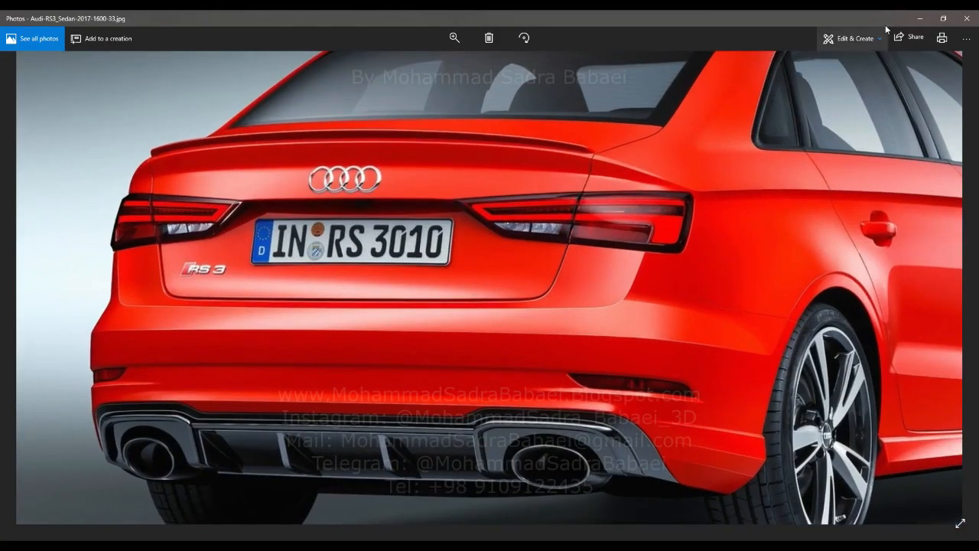
left_click(920, 17)
Step: Show the bumper unshaded in the orthographic back view, focused on the inner end of the blueprint's lower vent line
left_click_drag(687, 265, 564, 386, "alt+shift")
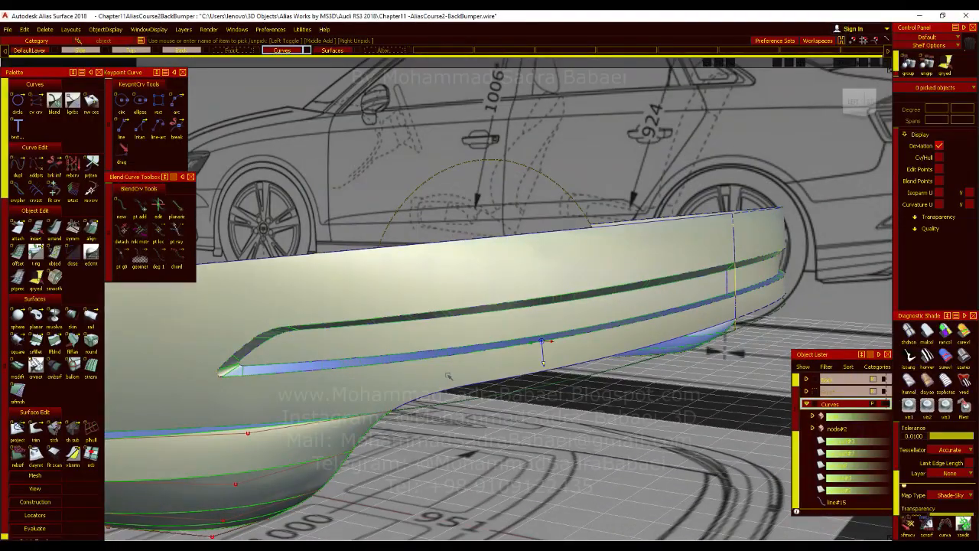
left_click_drag(646, 369, 681, 257, "alt+shift")
left_click(867, 103)
left_click(909, 332)
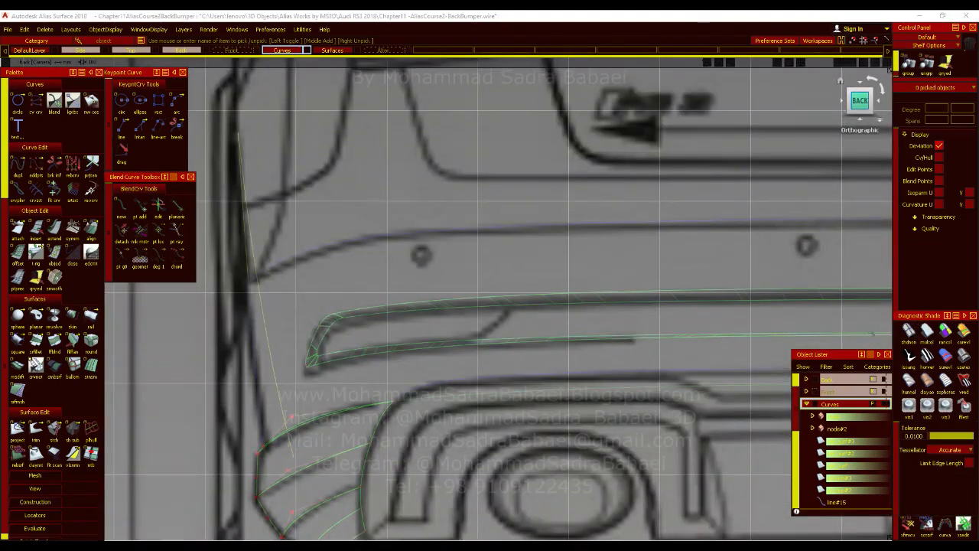
middle_click_drag(549, 306, 468, 322, "alt+shift")
right_click_drag(573, 366, 673, 366, "alt+shift")
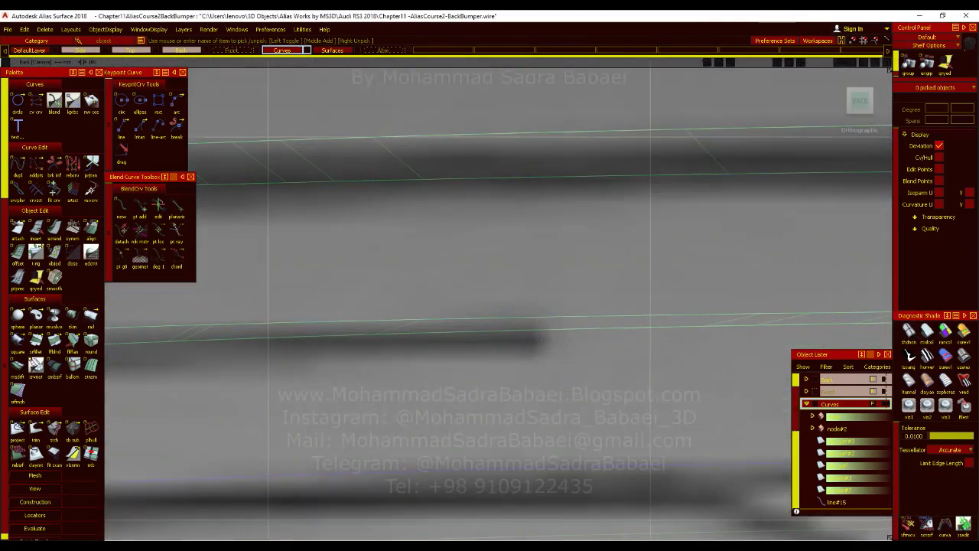
Step: Try to ungroup the seven skinned vent surfaces while their position is preserved
right_click_drag(575, 363, 555, 363, "alt+shift")
middle_click_drag(555, 363, 540, 375, "alt+shift")
left_click_drag(484, 329, 483, 293, "ctrl+shift")
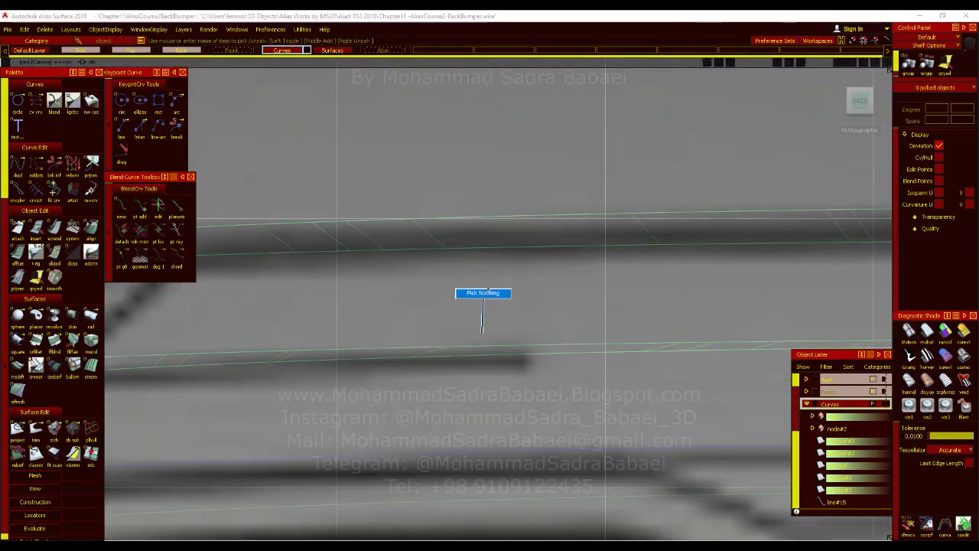
left_click_drag(466, 353, 524, 358)
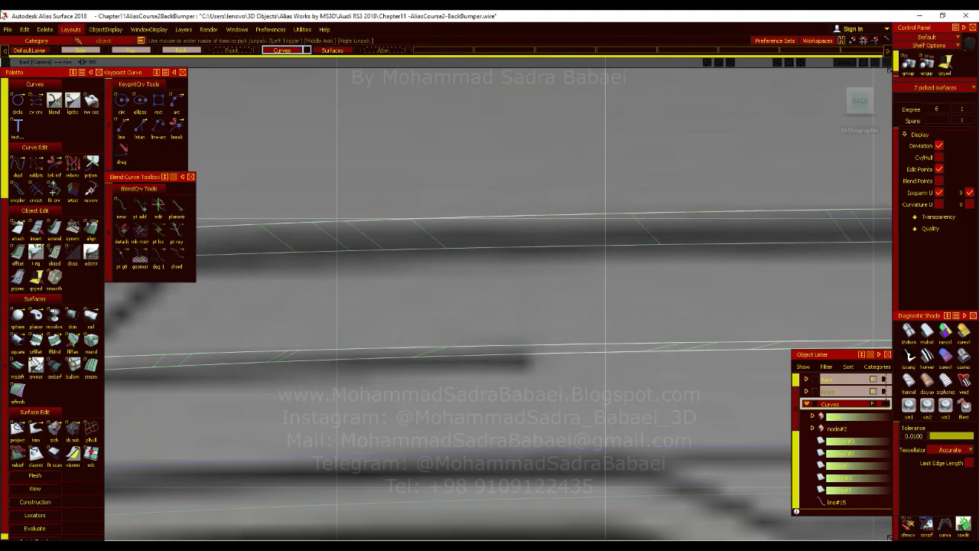
left_click(25, 29)
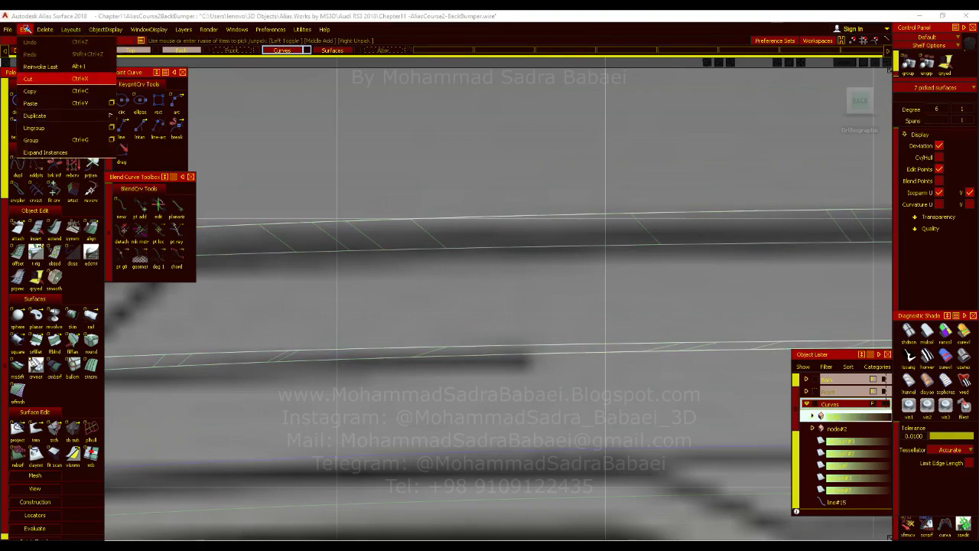
left_click(34, 127)
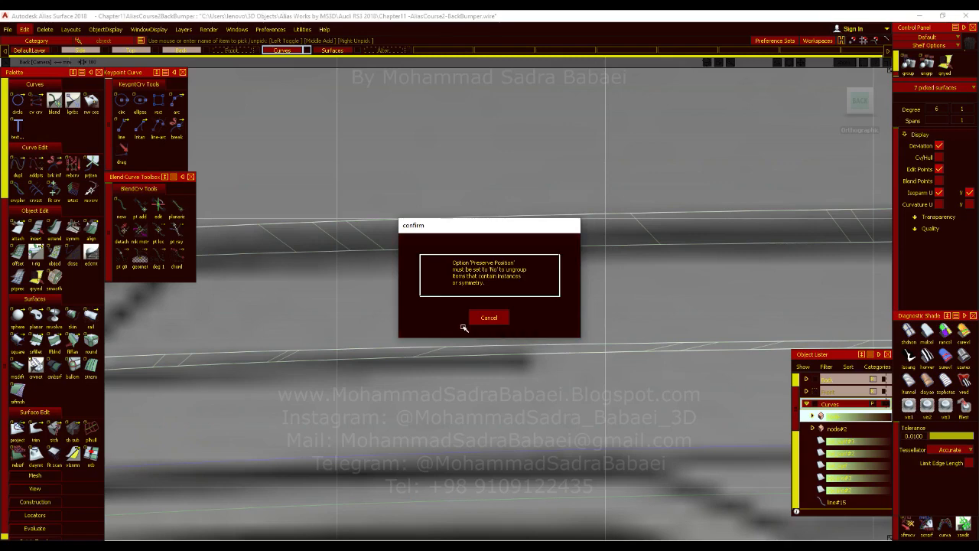
left_click(486, 319)
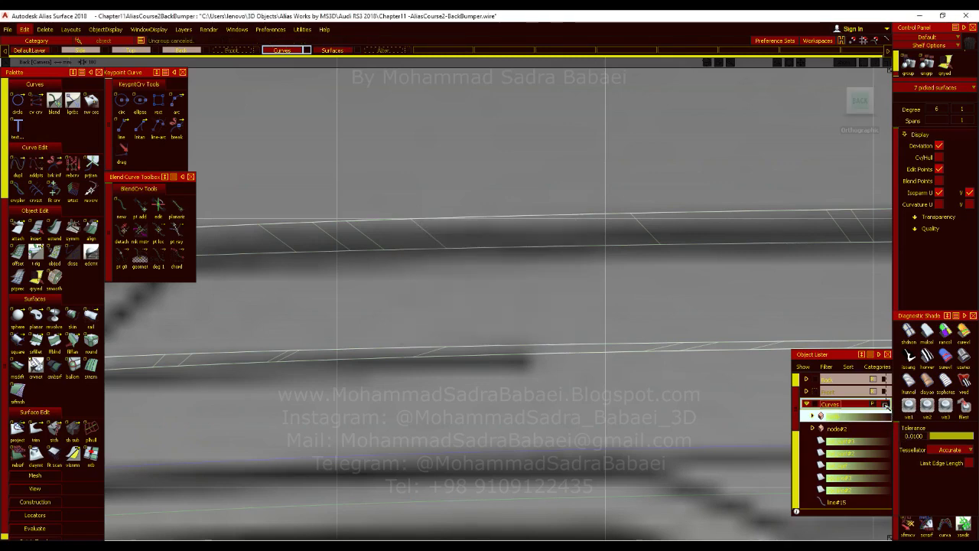
Step: Ungroup the seven skinned vent surfaces with Preserve Position set to No
left_click(885, 404)
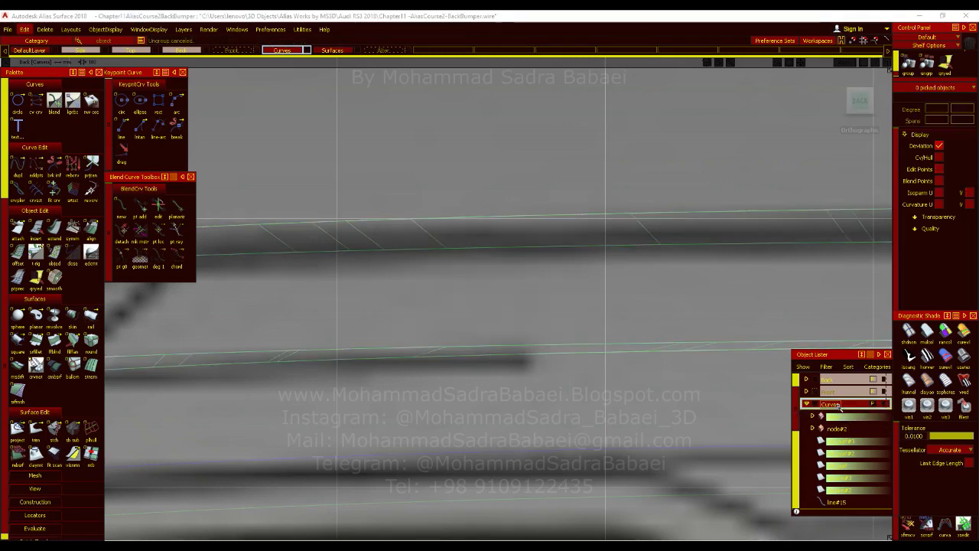
left_click(365, 256)
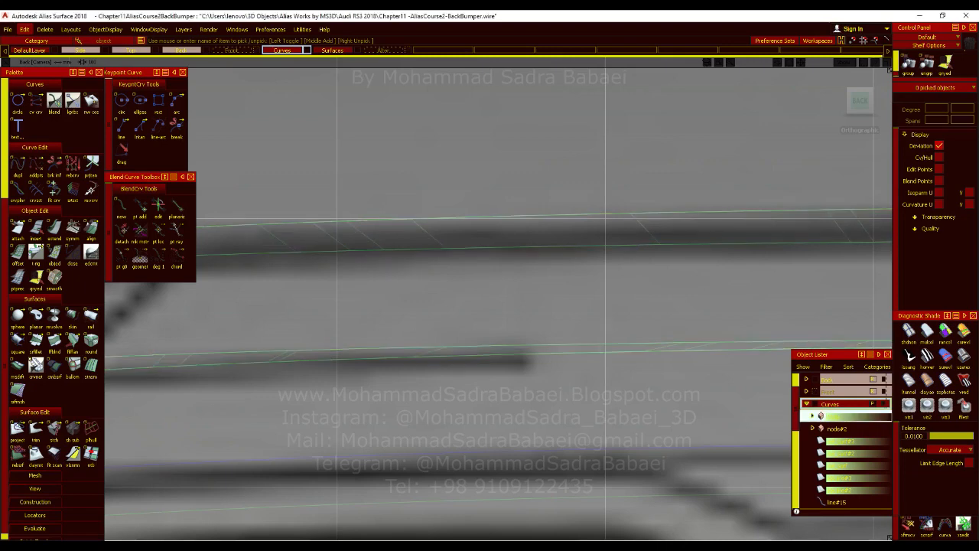
left_click(26, 29)
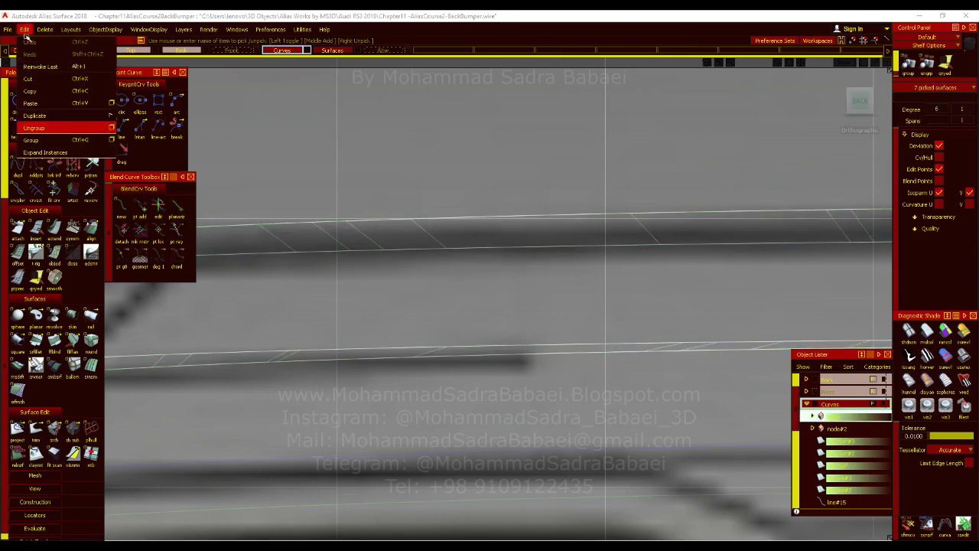
left_click(38, 124)
left_click(434, 314)
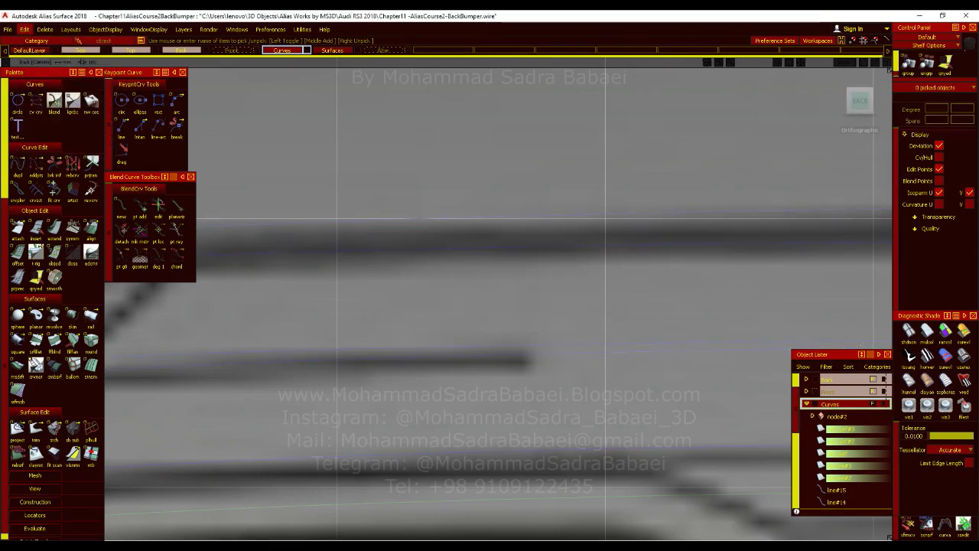
Step: Shade the bumper surfaces in the orthographic back view around the blueprint's lower vent line
right_click_drag(539, 377, 459, 376, "alt+shift")
left_click_drag(540, 377, 548, 451, "alt+shift")
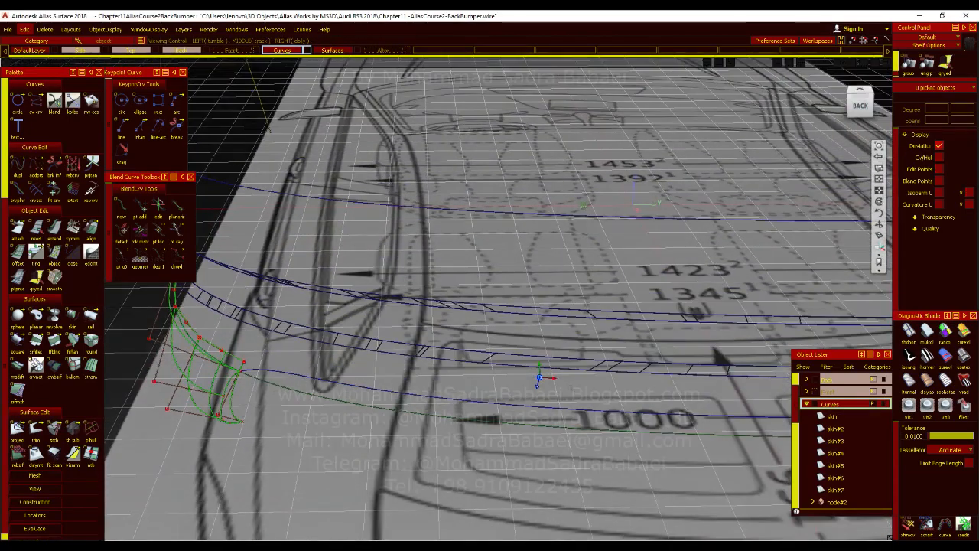
left_click(858, 105)
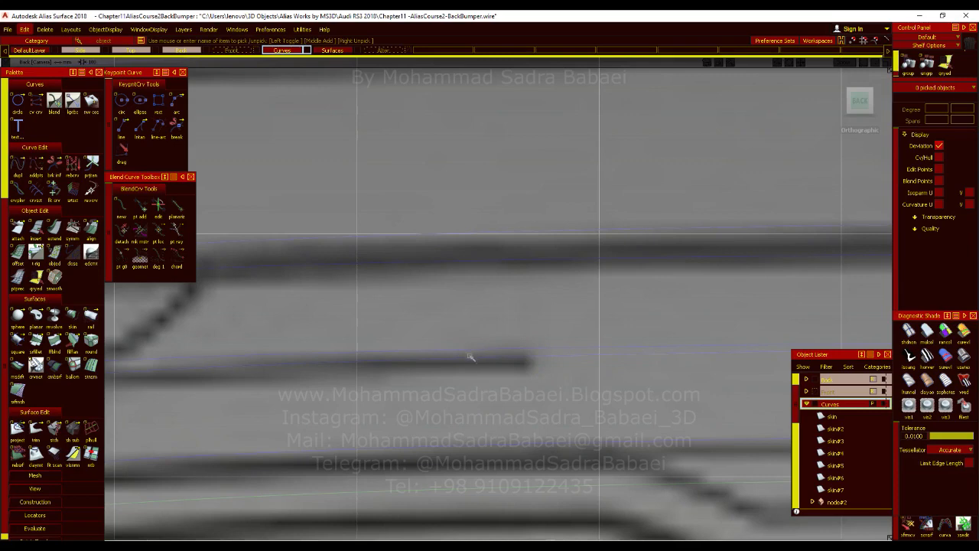
left_click(471, 354)
right_click_drag(470, 354, 436, 328, "alt+shift")
middle_click_drag(436, 328, 476, 320, "alt+shift")
left_click_drag(505, 359, 505, 391, "ctrl+shift")
mouse_move(511, 364)
right_mouse_down("alt+shift")
mouse_move(535, 378)
mouse_move(553, 334)
right_mouse_up("alt+shift")
left_click(964, 357)
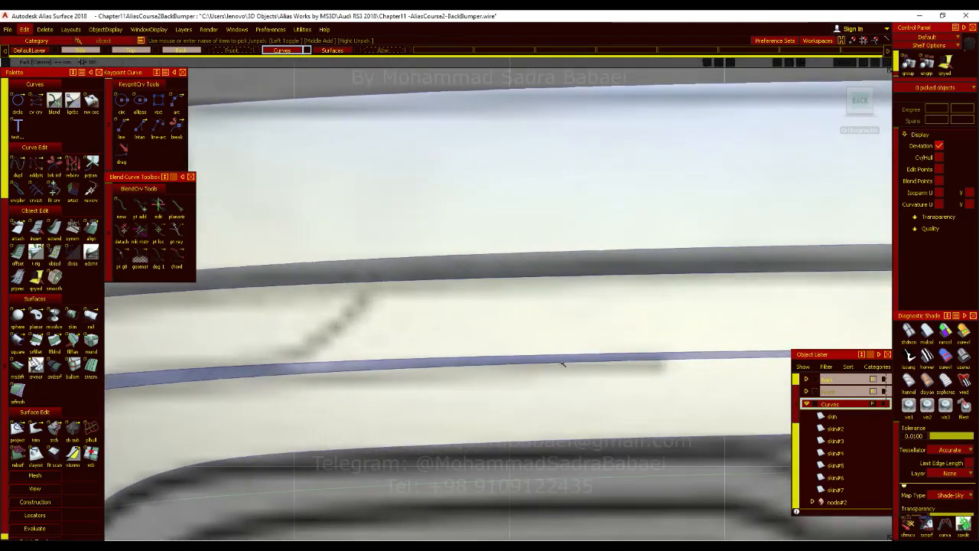
left_click(554, 365)
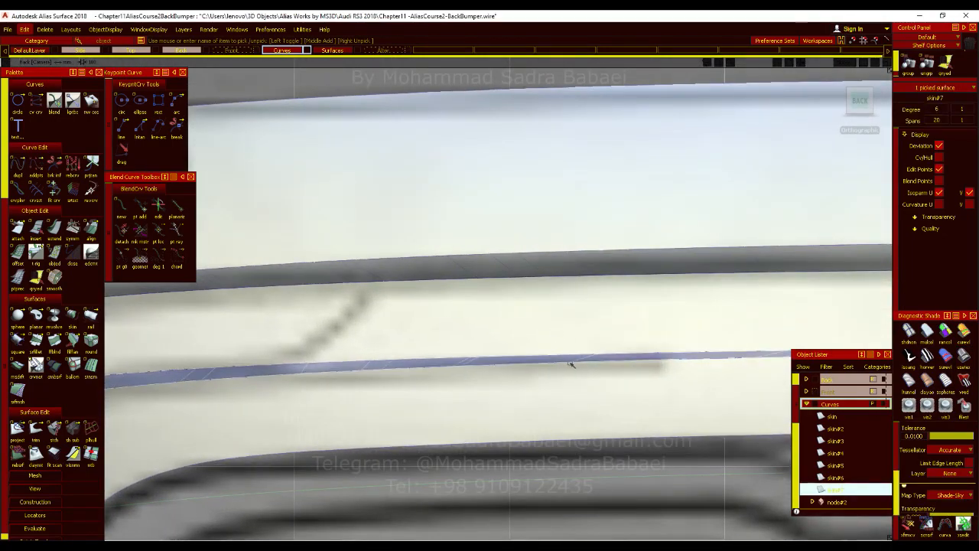
right_click_drag(546, 305, 439, 341, "alt+shift")
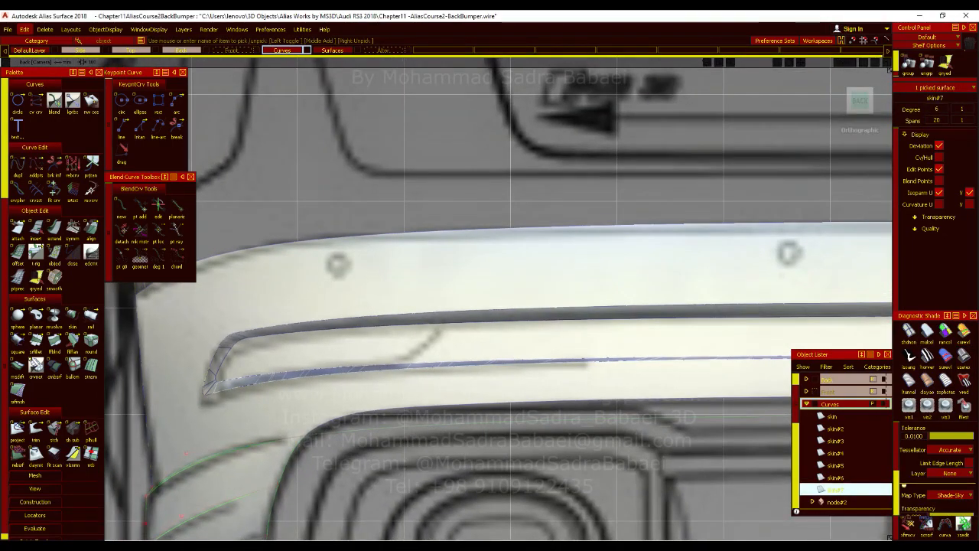
left_click(24, 29)
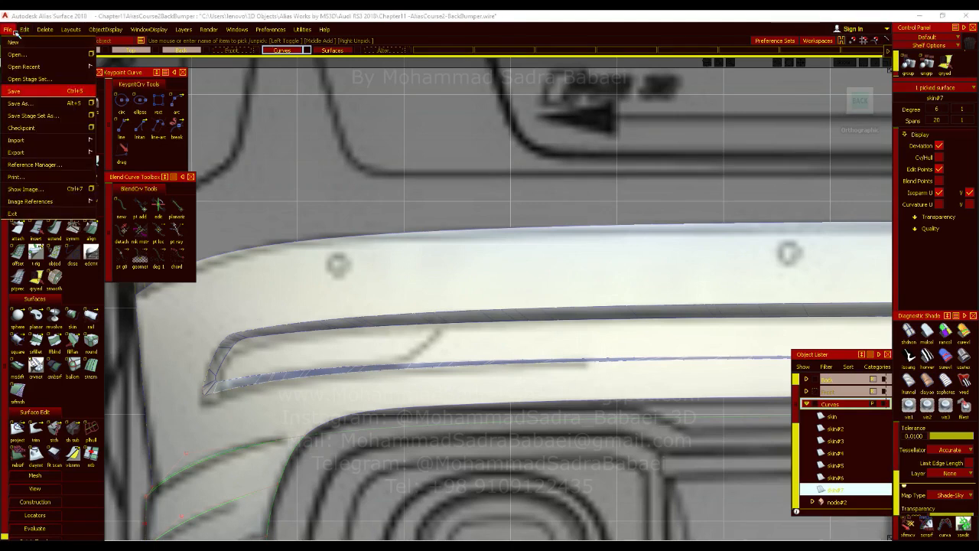
left_click(44, 129)
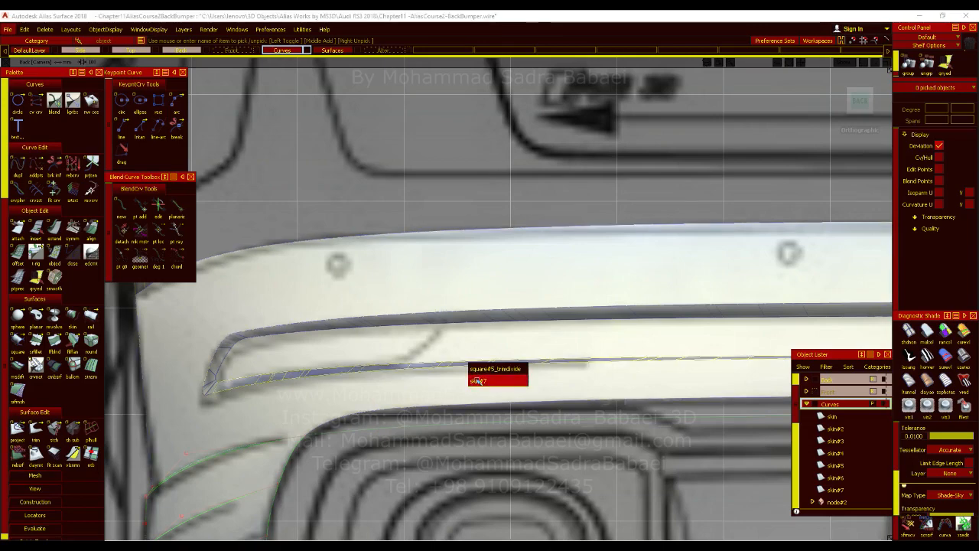
left_click(478, 380)
right_click_drag(568, 382, 577, 341, "alt+shift")
middle_click_drag(577, 341, 459, 330, "alt+shift")
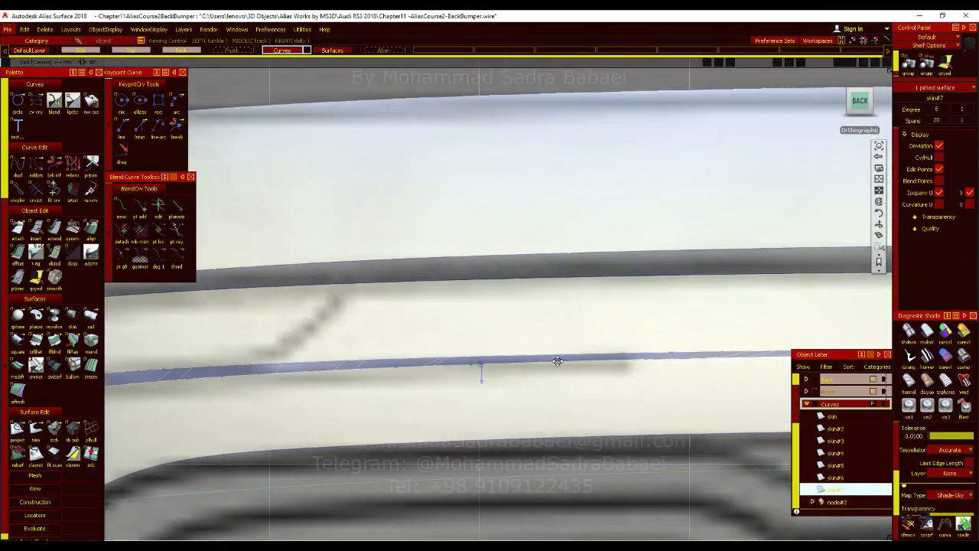
left_click(341, 319)
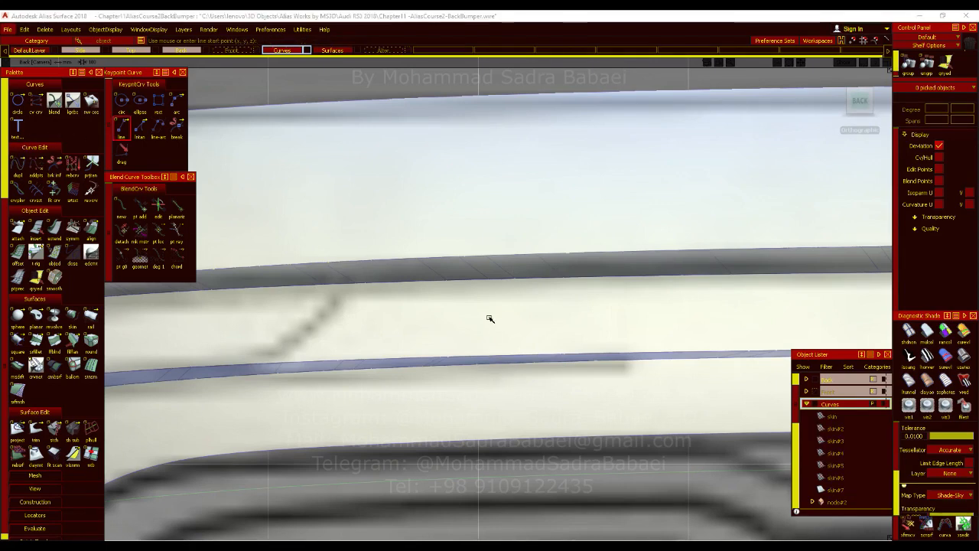
left_click_drag(487, 345, 485, 365, "ctrl+shift")
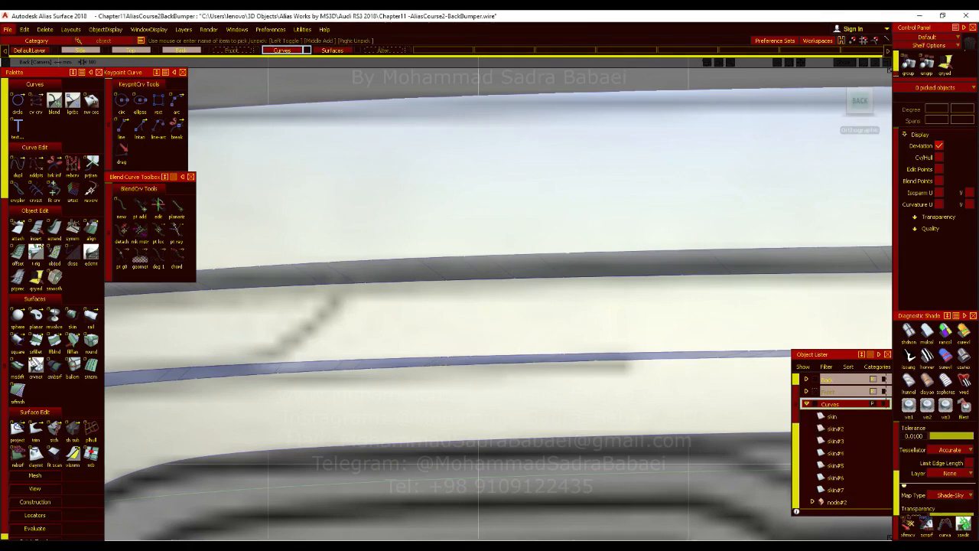
Step: Project a dividing curve onto the lower vent strip skin#7 and trim away the strip's inner portion
left_click(442, 360)
mouse_move(495, 396)
right_mouse_down("alt+shift")
mouse_move(494, 369)
mouse_move(481, 462)
mouse_move(480, 395)
mouse_move(429, 360)
right_mouse_up("alt+shift")
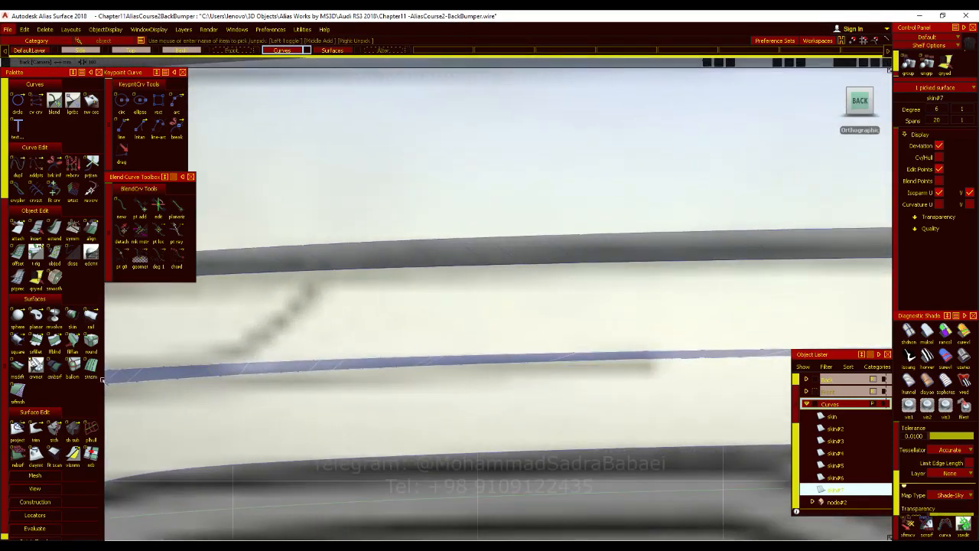
left_click(467, 390)
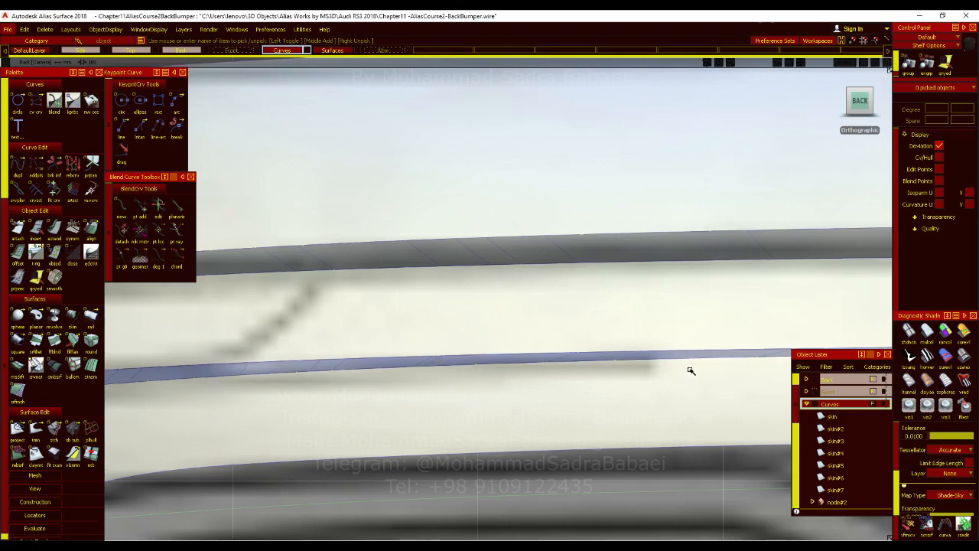
double_click(17, 430)
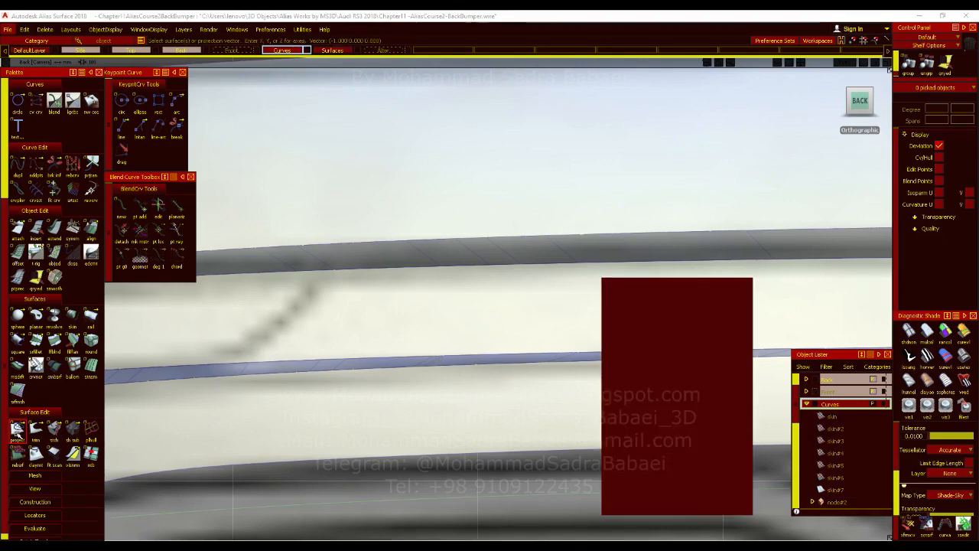
left_click(428, 365)
key("space")
double_click(42, 438)
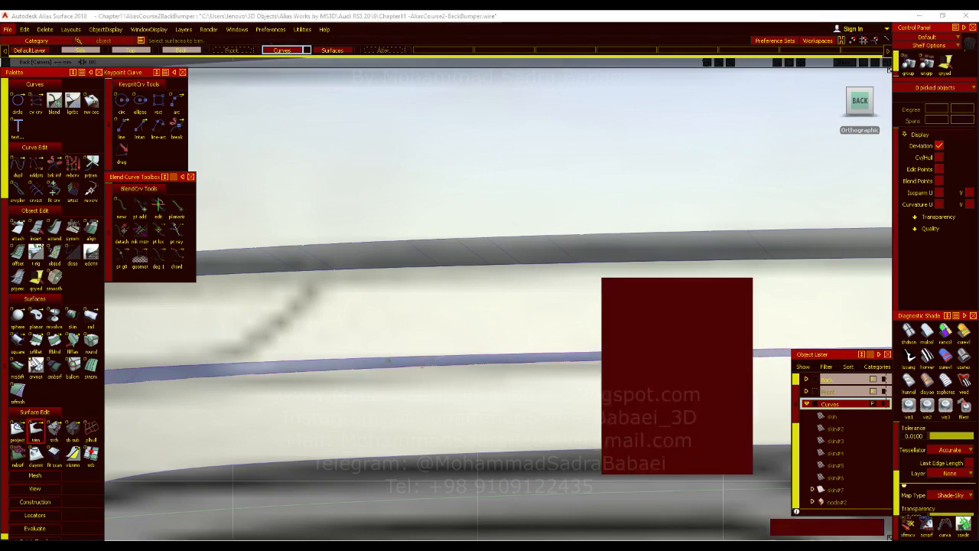
left_click(822, 527)
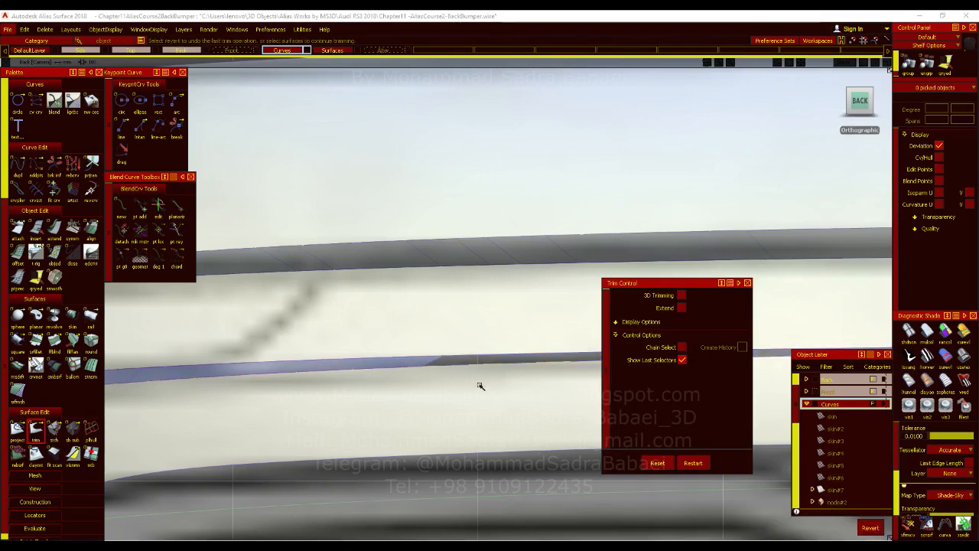
Step: Inspect the trimmed vent strip in perspective and compare it with the reference photo Audi-RS3_Sedan-2017-1600-33.jpg
key("F8")
right_click_drag(531, 293, 474, 322, "alt+shift")
left_click_drag(474, 322, 454, 481, "alt+shift")
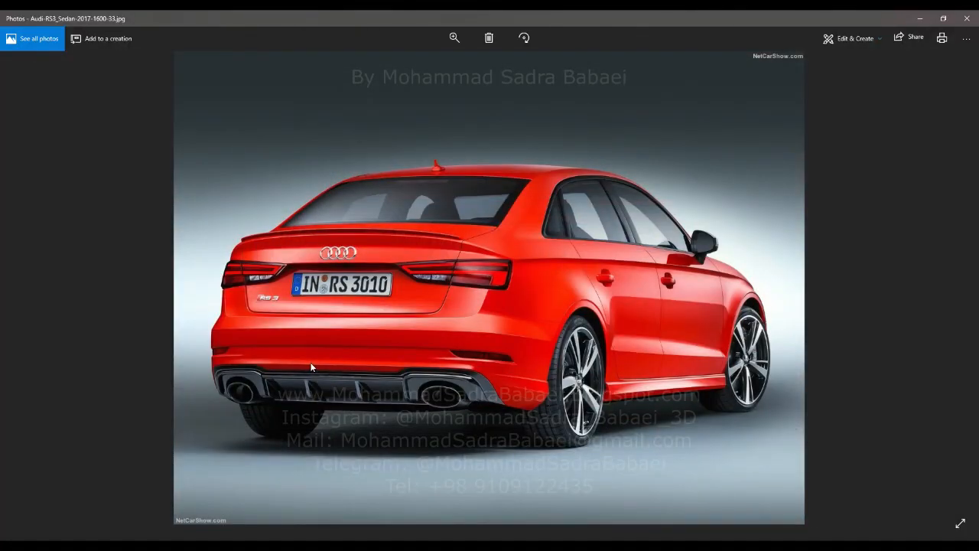
scroll(353, 354, "up", 3)
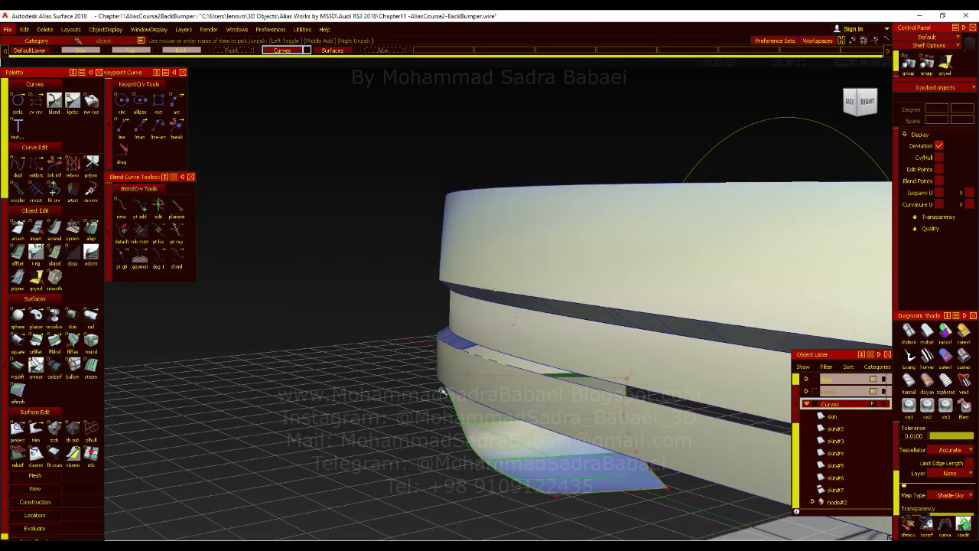
left_click(451, 330)
left_click_drag(324, 372, 467, 381)
key("ctrl+z")
Step: Examine the vent opening from the bumper's corner and study the vent's inner end enlarged in the rear reference photo
left_click_drag(495, 343, 459, 348, "alt+shift")
left_click_drag(488, 386, 487, 421, "ctrl+shift")
right_click_drag(468, 361, 501, 409, "alt+shift")
left_click_drag(500, 410, 311, 398, "alt+shift")
right_click_drag(311, 398, 470, 463, "alt+shift")
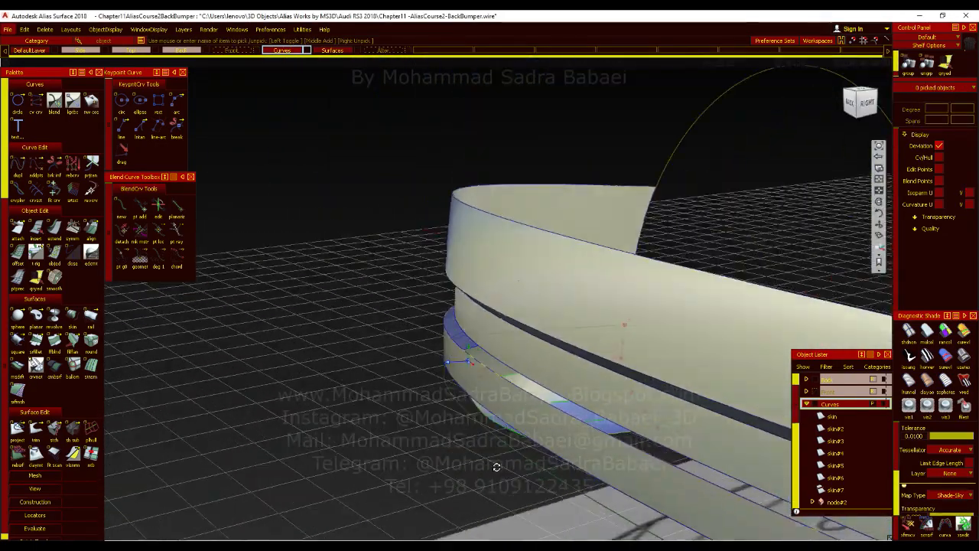
left_click_drag(469, 464, 489, 497, "alt+shift")
key("alt+Tab")
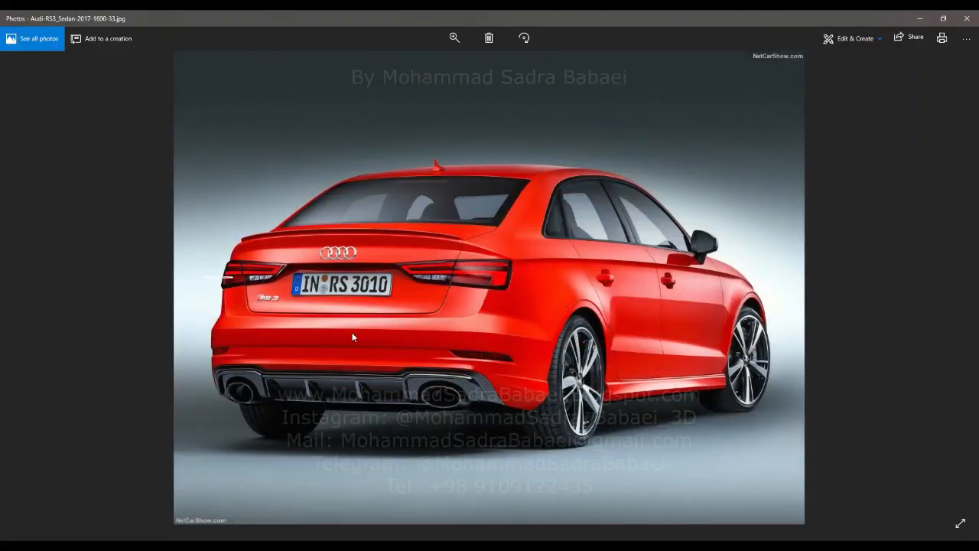
double_click(353, 338)
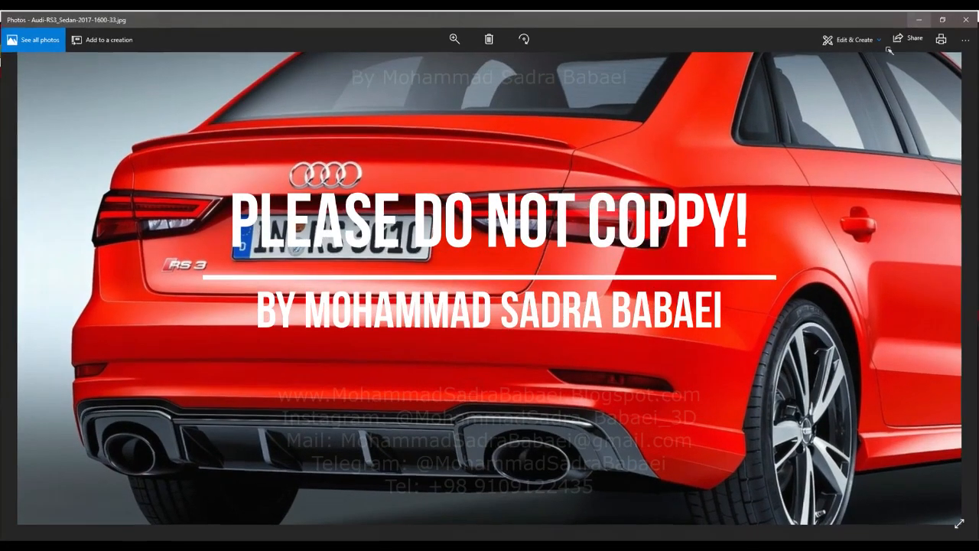
left_click(918, 19)
Step: In the orthographic back view, draw a vertical line about 48 long upward from the trimmed strip's inner end
left_click(862, 99)
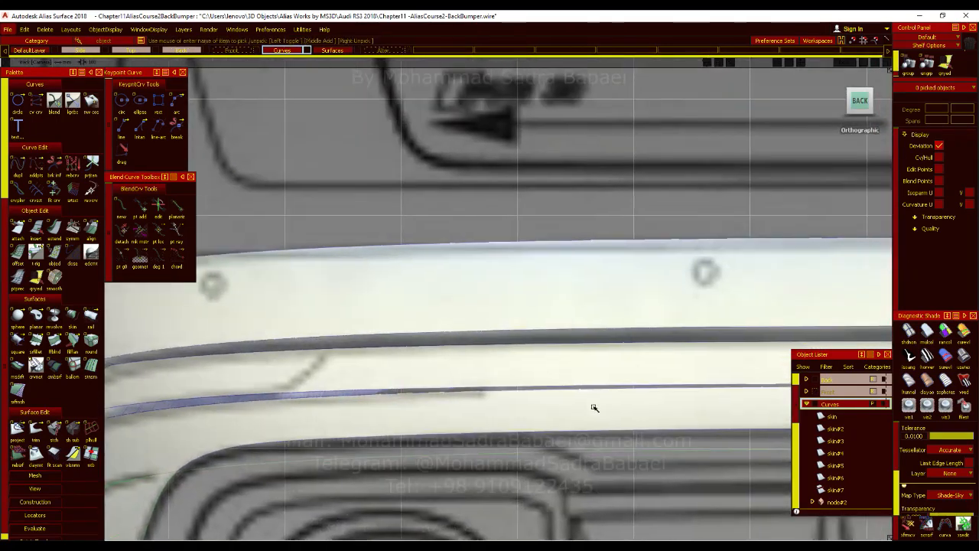
scroll(535, 365, "up", 3)
left_click(124, 128)
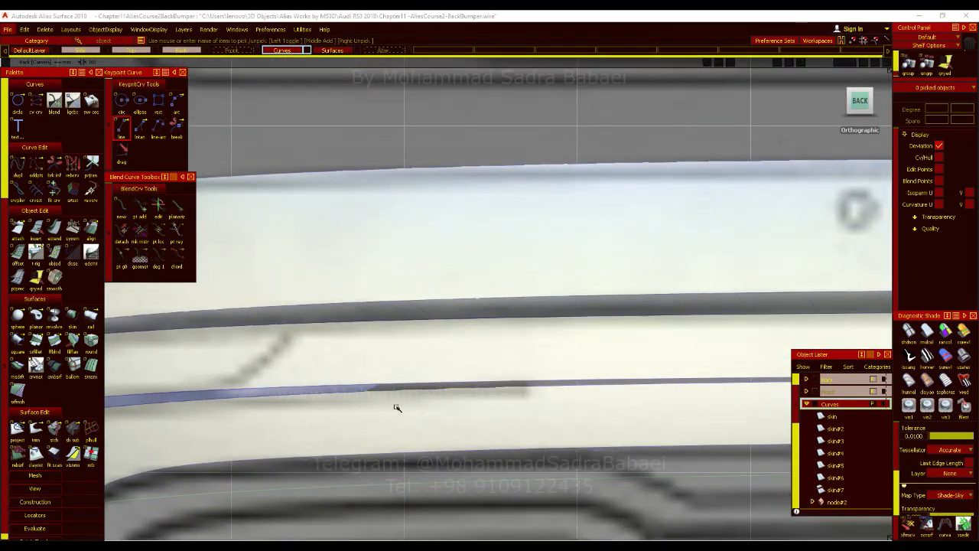
left_click(387, 332)
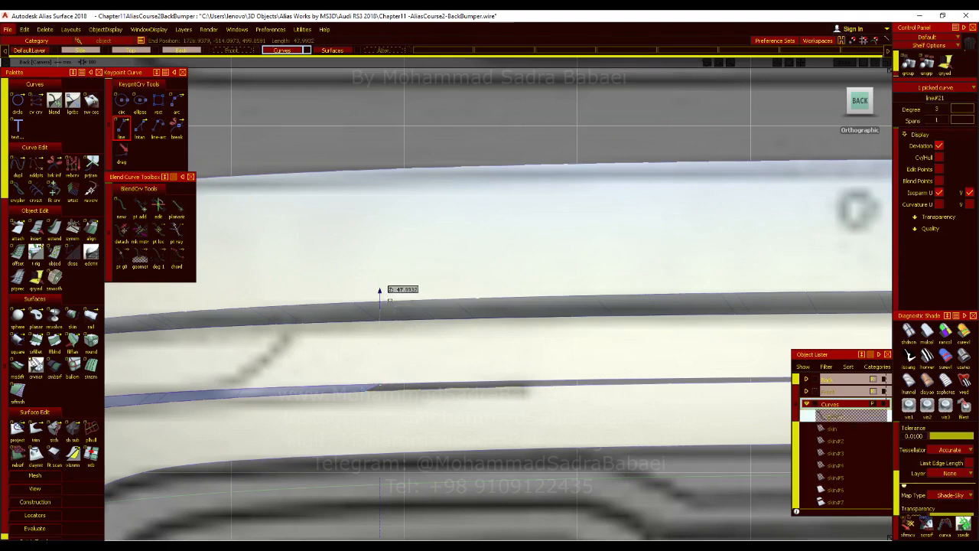
Step: Project the vertical line onto the recessed vent surface along the view and trim away the surface's inner portion
double_click(17, 427)
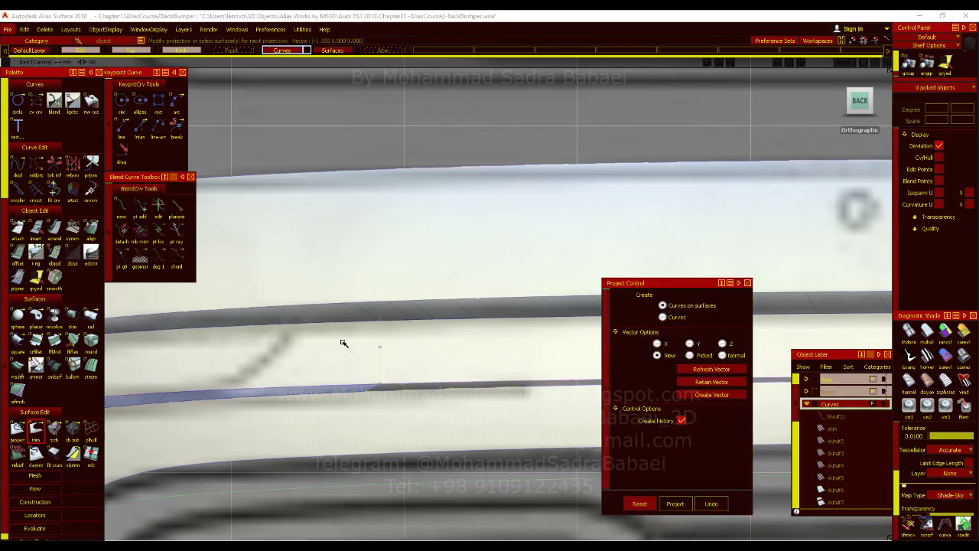
left_click(820, 528)
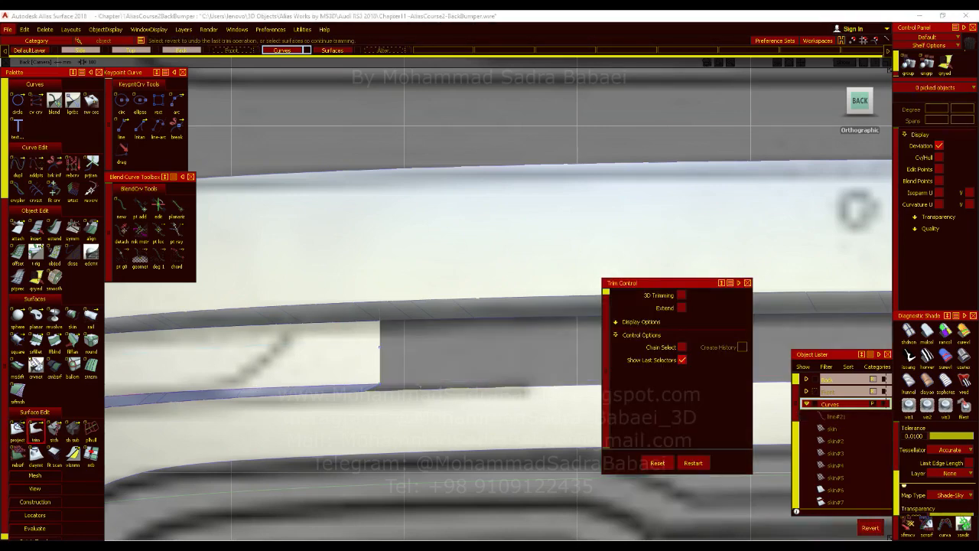
right_click_drag(454, 411, 523, 374, "alt+shift")
left_click_drag(523, 374, 496, 430, "alt+shift")
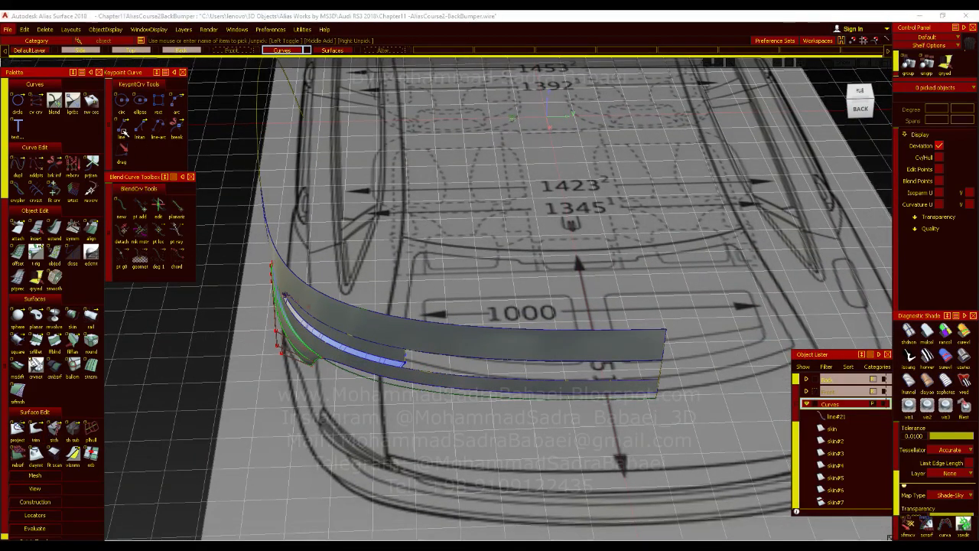
Step: Draw a line about 106 long from the skinned strip's trimmed inner end to the upper edge of the lower bumper band
left_click(863, 107)
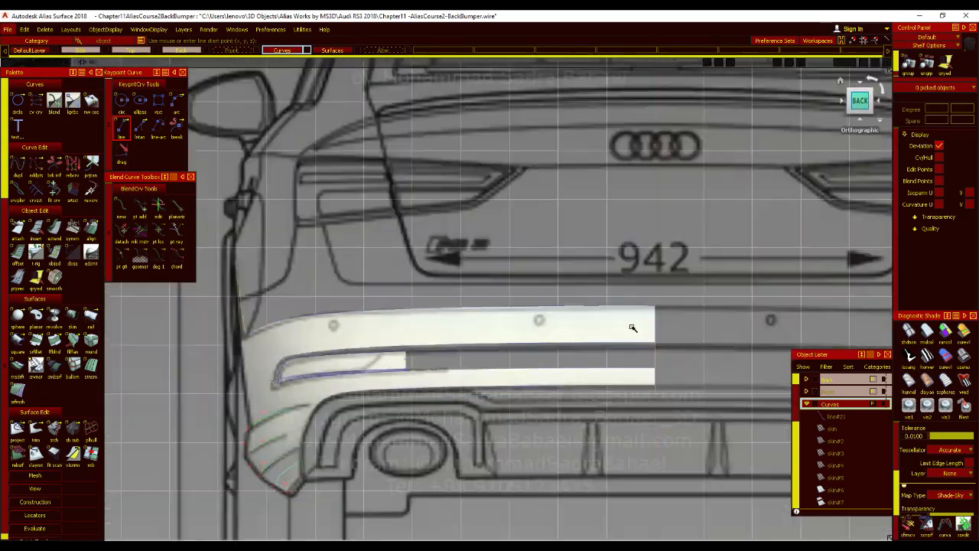
right_click_drag(632, 328, 634, 283, "alt+shift")
left_click_drag(487, 366, 490, 369, "ctrl+alt")
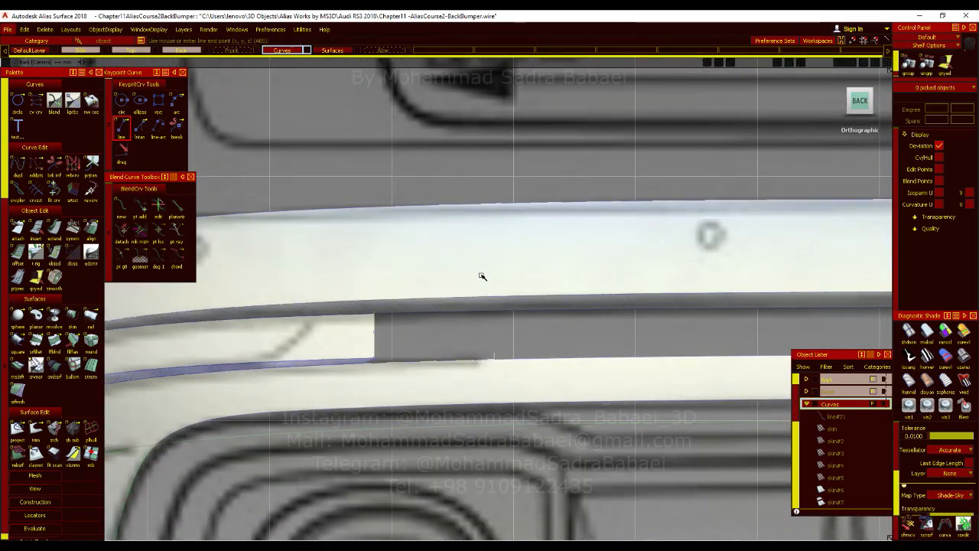
right_click_drag(482, 271, 466, 302, "alt+shift")
left_click_drag(466, 302, 440, 432, "alt+shift")
right_click_drag(440, 432, 333, 314, "alt+shift")
left_click(558, 388)
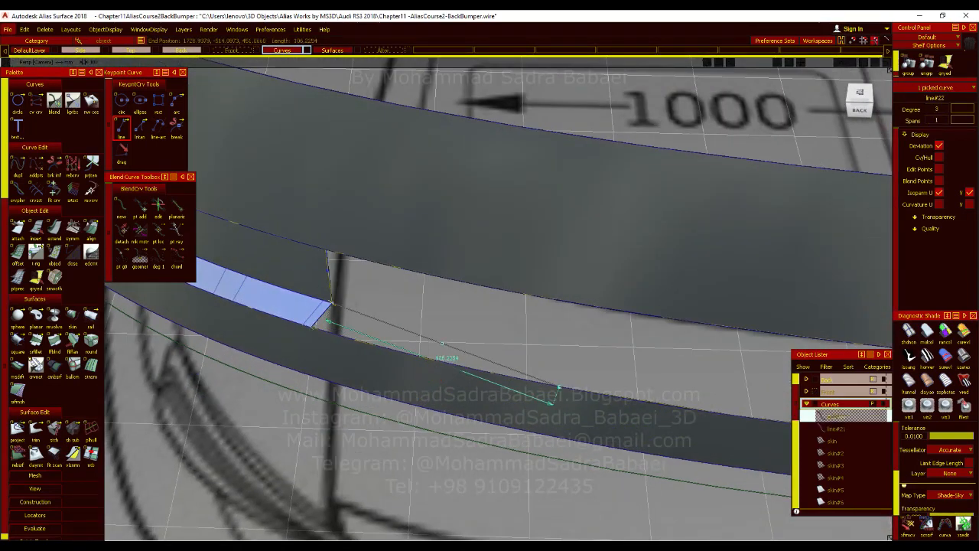
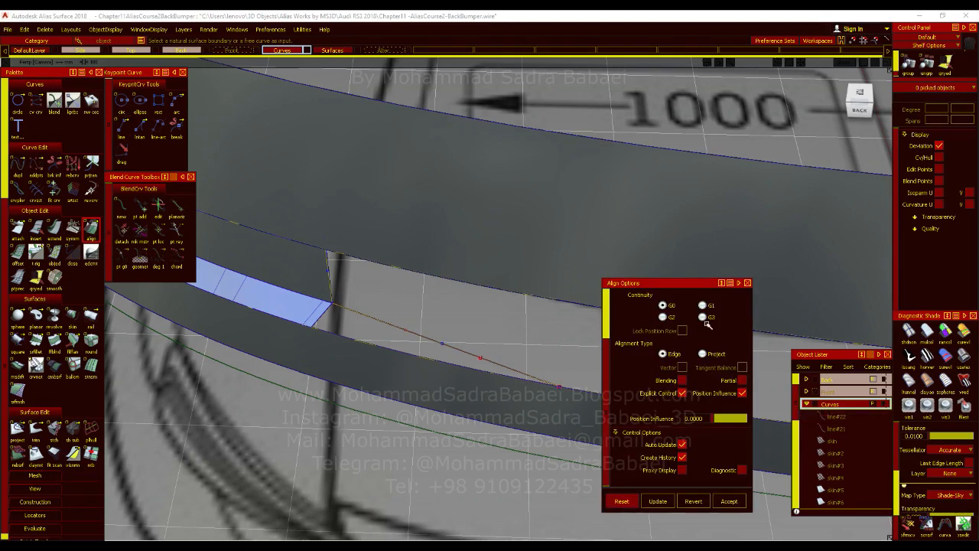
Step: Align the start of the new line to the skinned strip's long edge at the recessed surface with G2 continuity
left_click(333, 305)
left_click(317, 299)
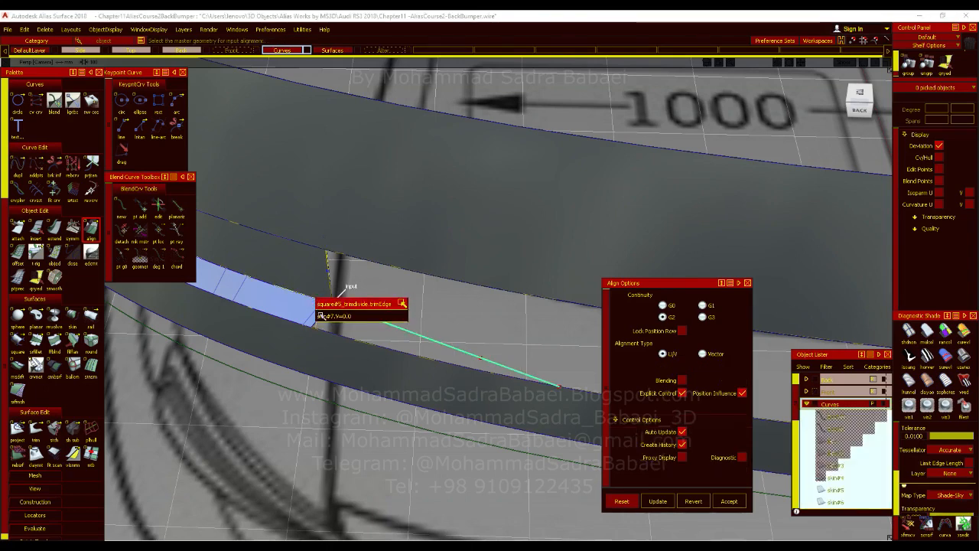
left_click(322, 313)
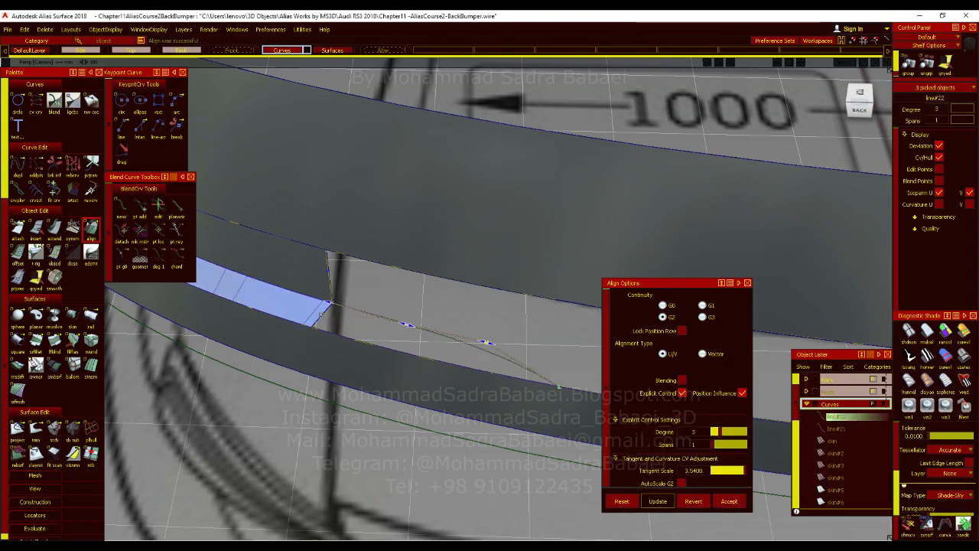
left_click(734, 500)
left_click_drag(486, 342, 362, 326)
Step: Compare the aligned curve at the vent's inner end with the reference photo Audi-RS3_Sedan-2017-1600-33.jpg
right_click_drag(363, 326, 398, 359, "alt+shift")
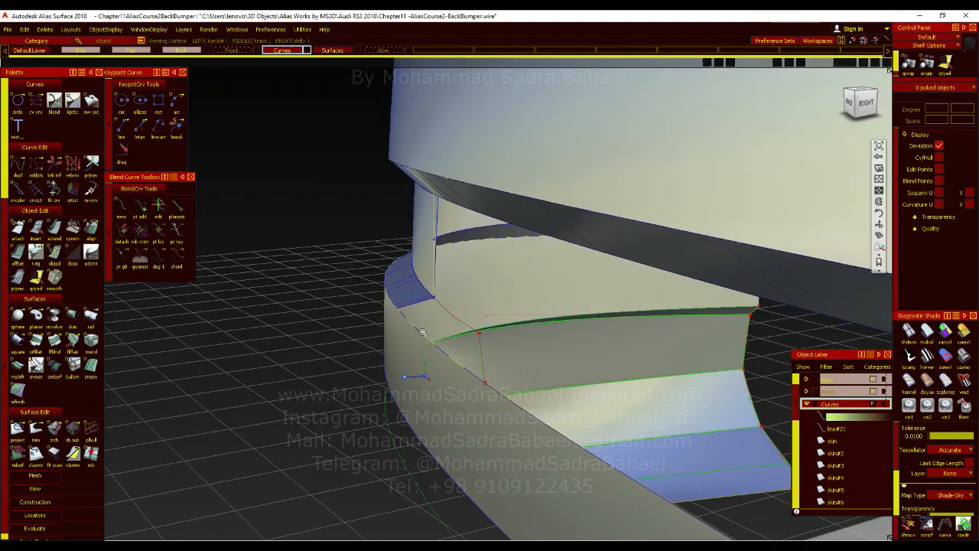
left_click_drag(398, 360, 429, 528, "alt+shift")
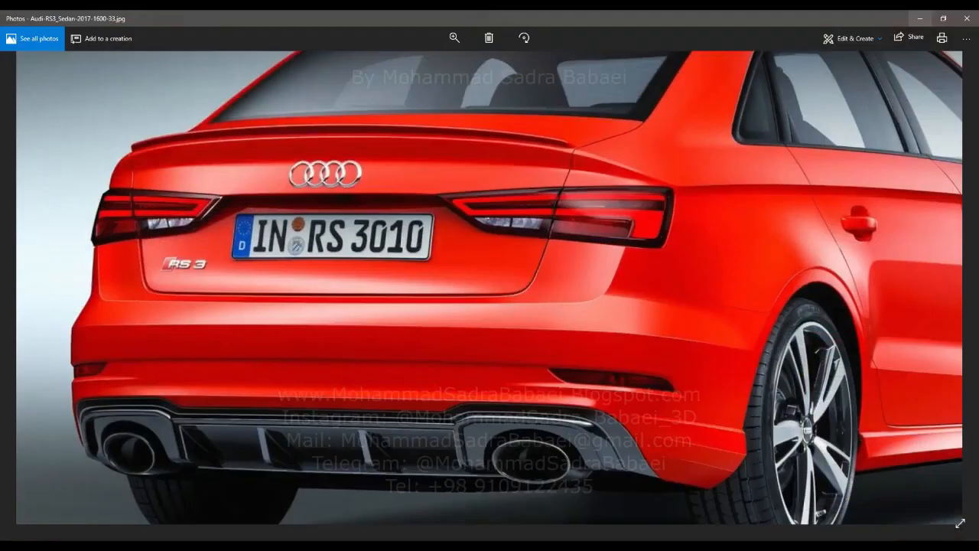
scroll(472, 372, "down", 3)
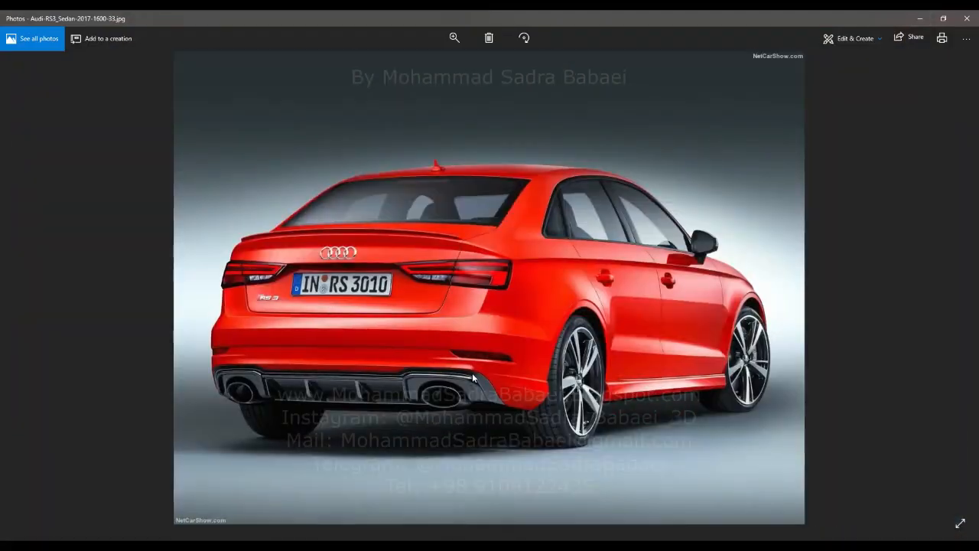
scroll(472, 372, "up", 3)
left_click(918, 19)
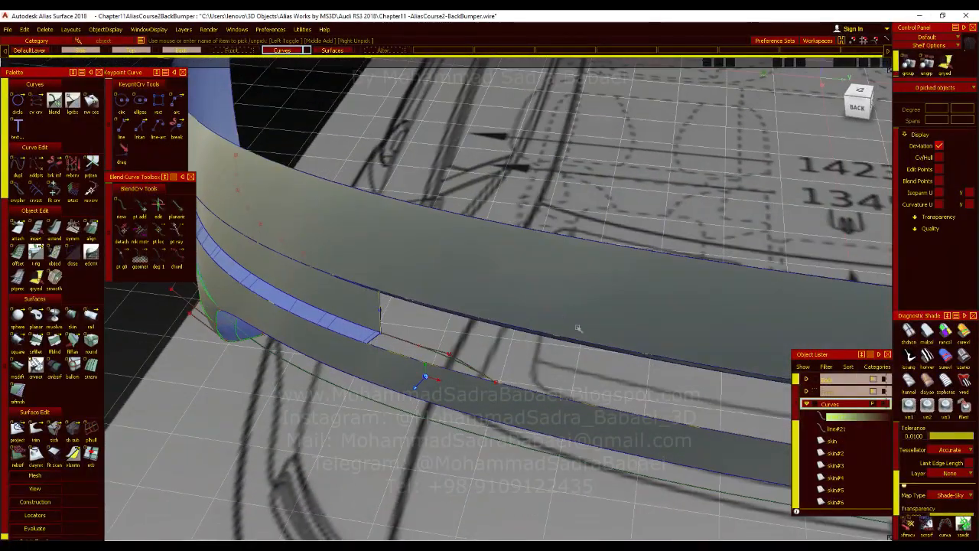
Step: Change the curve's alignment to the strip to G1 continuity with explicit degree 2
right_click_drag(577, 329, 688, 329, "alt+shift")
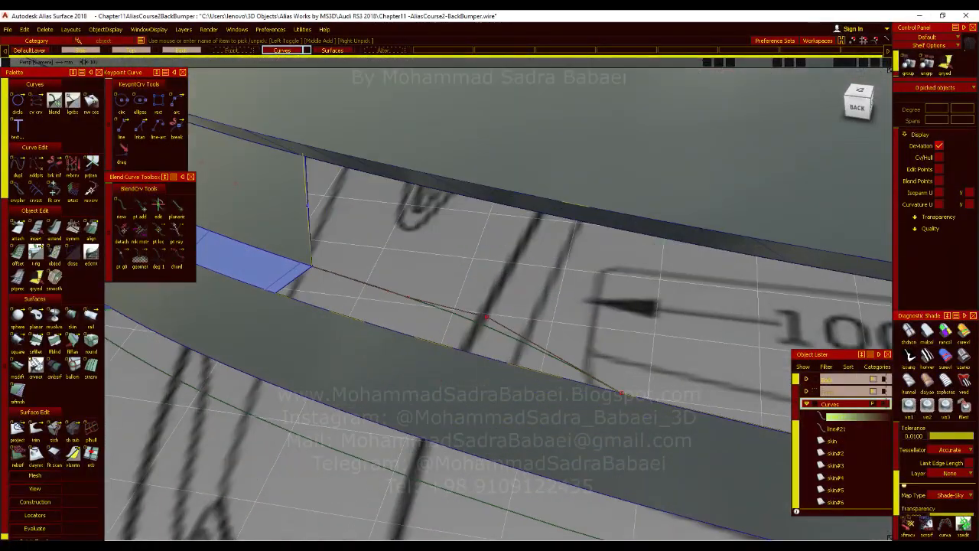
left_click(466, 322)
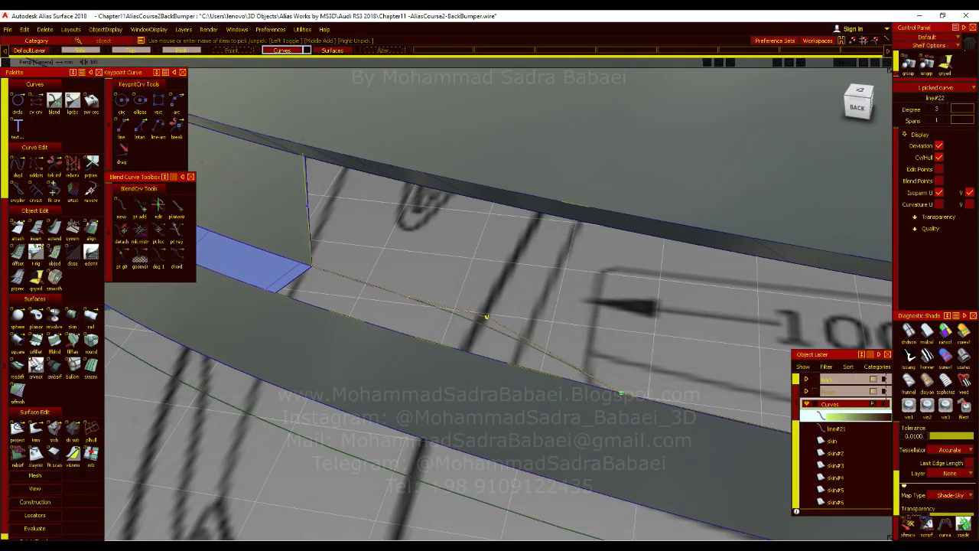
double_click(91, 230)
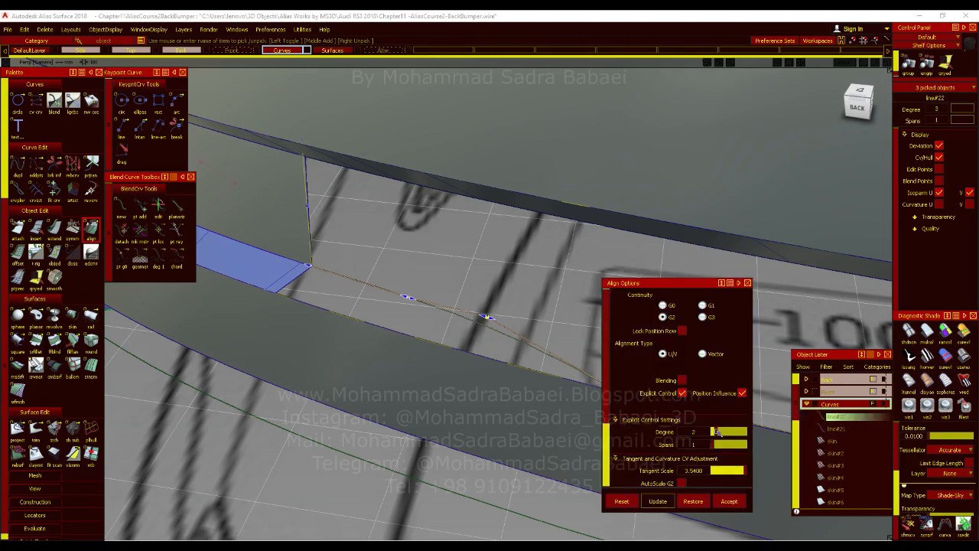
left_click_drag(717, 432, 711, 432)
Step: Snap the aligned curve's free end CV onto the upper edge of the lower bumper band
left_click_drag(390, 368, 321, 364, "alt+shift")
right_click_drag(452, 383, 403, 392, "alt+shift")
middle_click_drag(403, 392, 349, 337, "alt+shift")
left_click_drag(371, 321, 345, 317, "alt+shift")
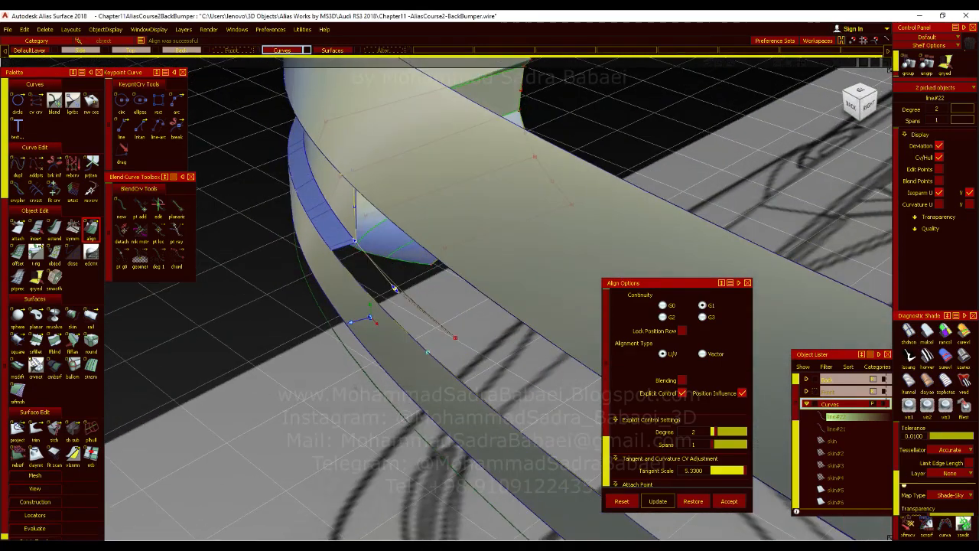
left_click_drag(413, 294, 450, 294, "ctrl+shift")
left_click(457, 340)
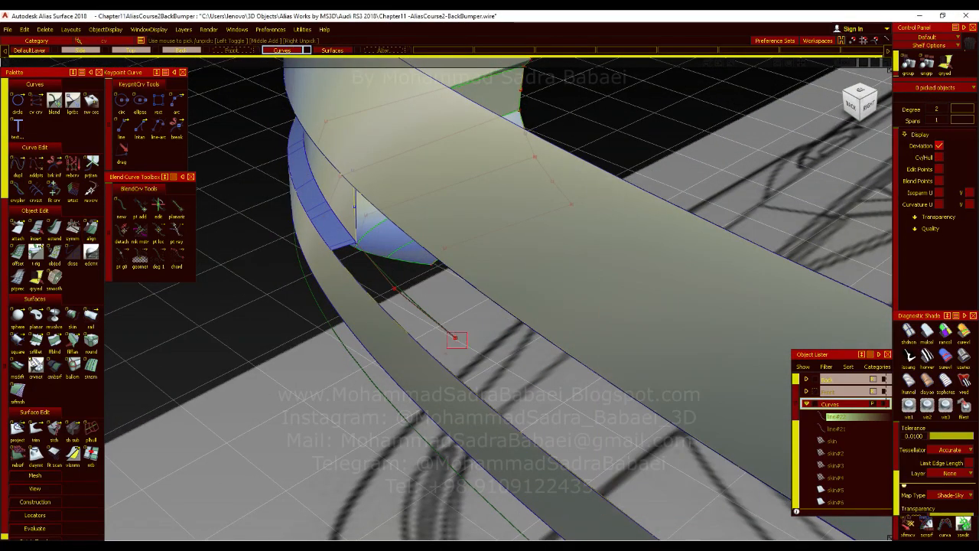
middle_click_drag(456, 337, 434, 365, "ctrl+shift")
left_click(427, 353, "ctrl+alt")
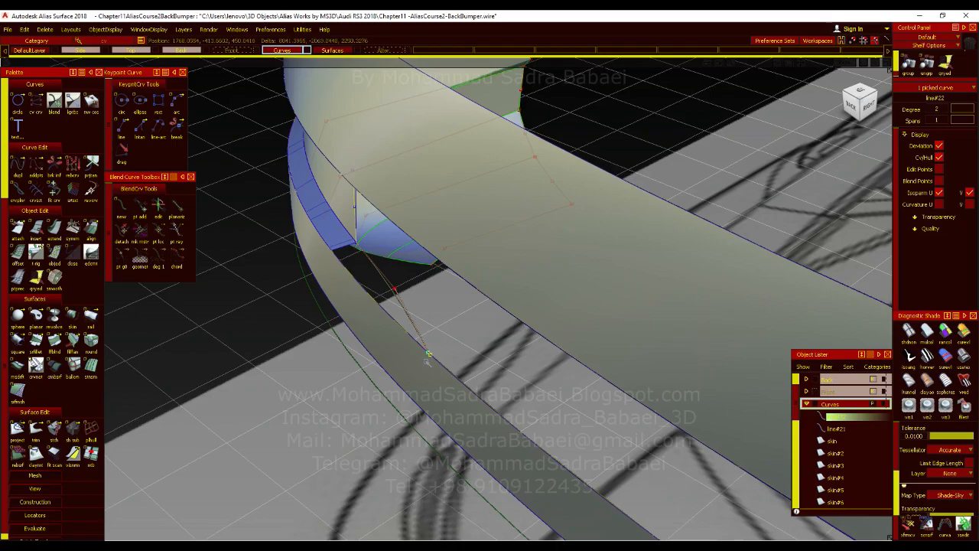
Step: Inspect the recessed vent surface and the skinned strip around the vent's outer end
left_click_drag(421, 363, 569, 372, "alt+shift")
left_click_drag(331, 430, 263, 276, "alt+shift")
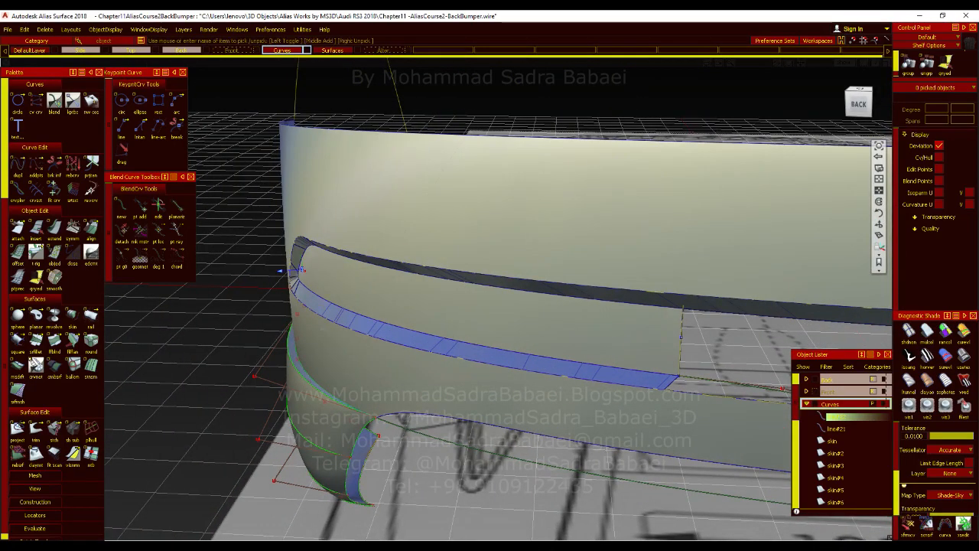
right_click_drag(305, 271, 349, 327, "alt+shift")
left_click_drag(349, 327, 348, 276, "alt+shift")
left_click(350, 320)
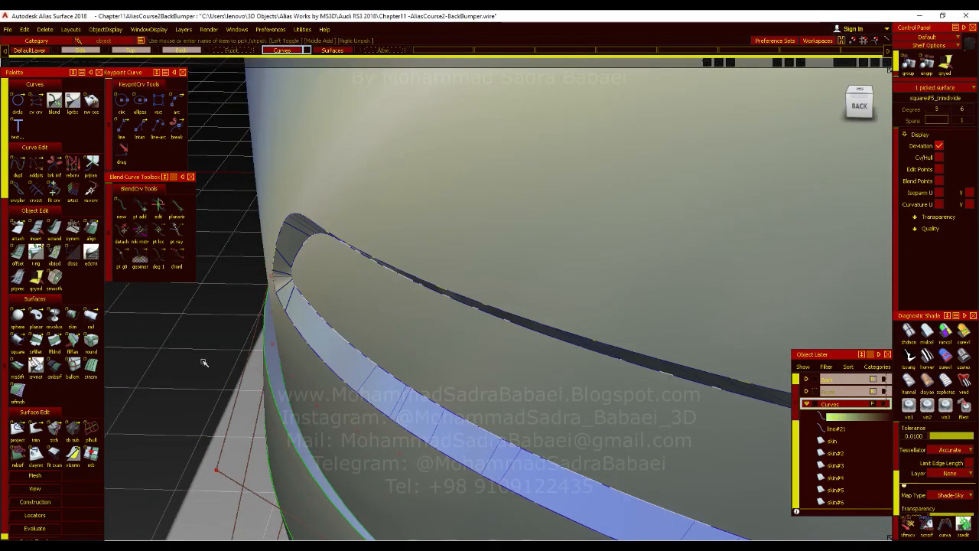
left_click_drag(194, 319, 265, 336)
key("ctrl+z")
Step: Build a G0 birail surface from the strip's inner end edge along the aligned curve and the lower band's upper edge
right_click_drag(266, 336, 273, 376, "alt+shift")
left_click_drag(272, 376, 332, 410, "alt+shift")
double_click(91, 315)
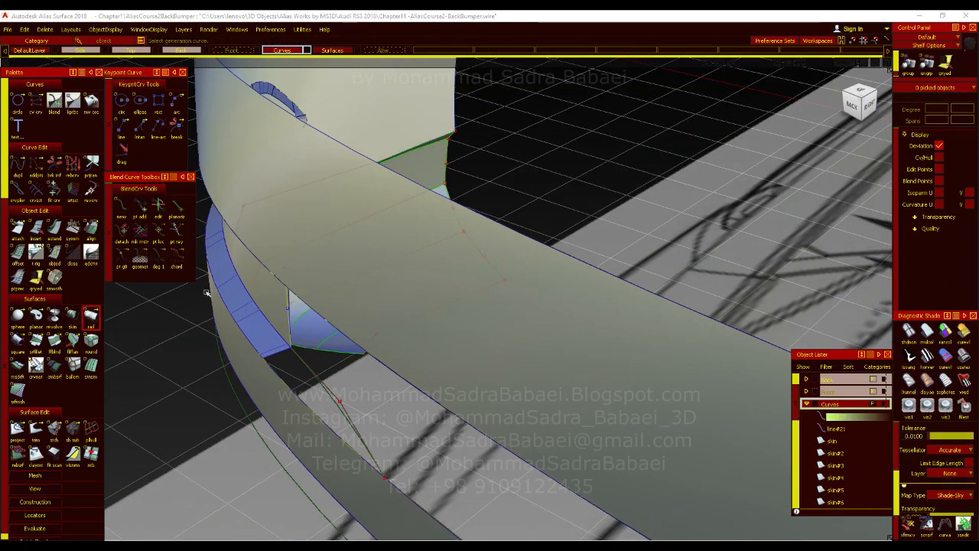
left_click(273, 356)
left_click(303, 369)
left_click(282, 376)
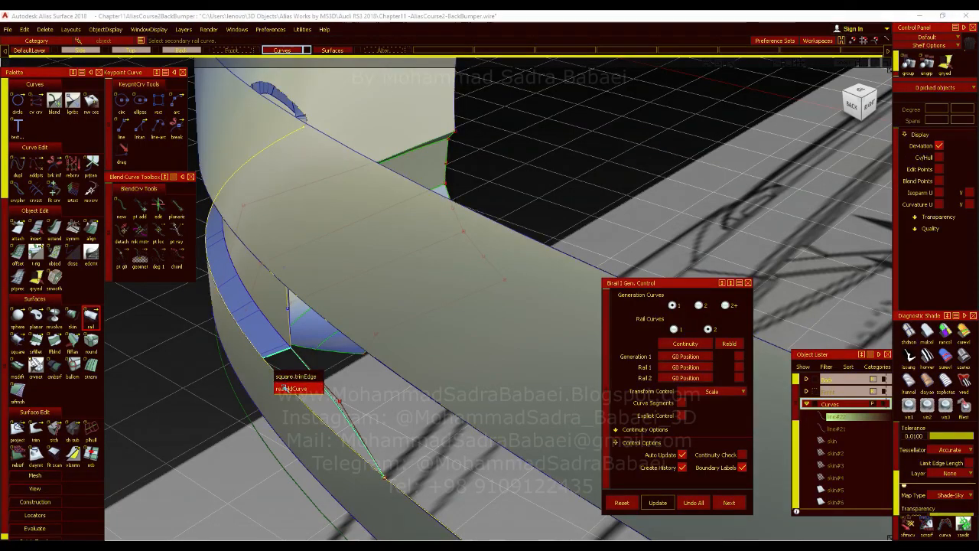
left_click(283, 387)
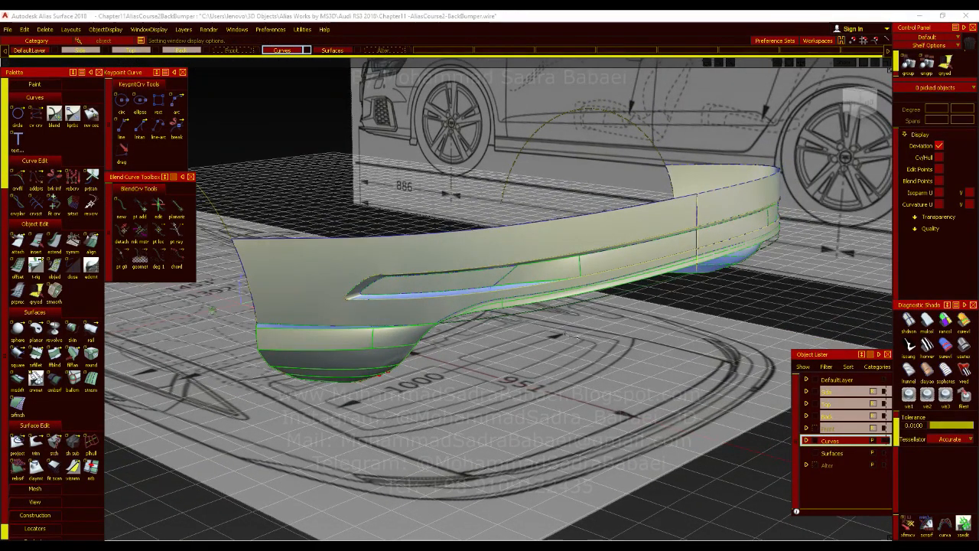
Step: Examine the tapered strip and the blend surface beyond the vent from the bumper's corner, with the model curves toggled
key("ctrl+m")
mouse_move(561, 295)
left_mouse_down("alt+shift")
mouse_move(684, 308)
mouse_move(576, 288)
left_mouse_up("alt+shift")
left_click_drag(711, 296, 660, 294, "alt+shift")
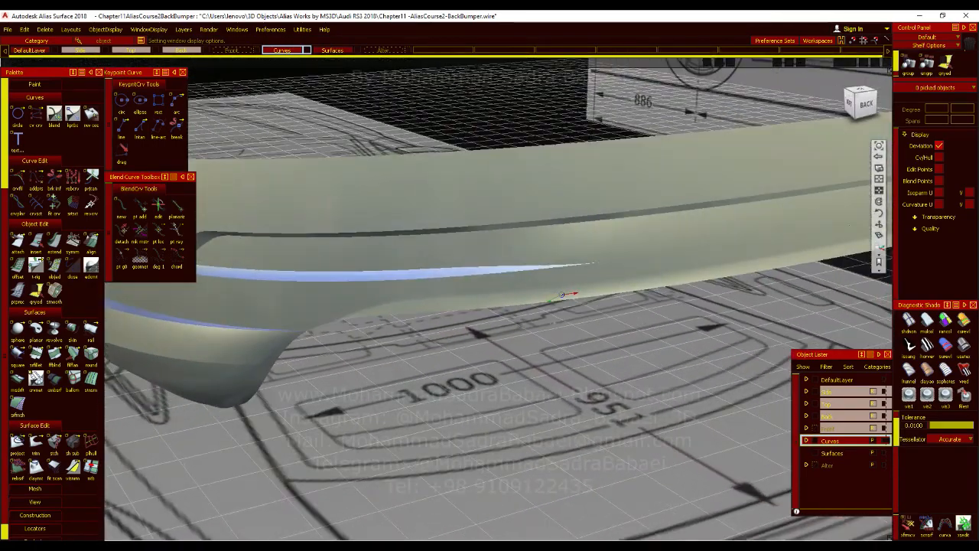
left_click_drag(562, 295, 508, 306, "alt+shift")
left_click_drag(552, 336, 623, 329, "alt+shift")
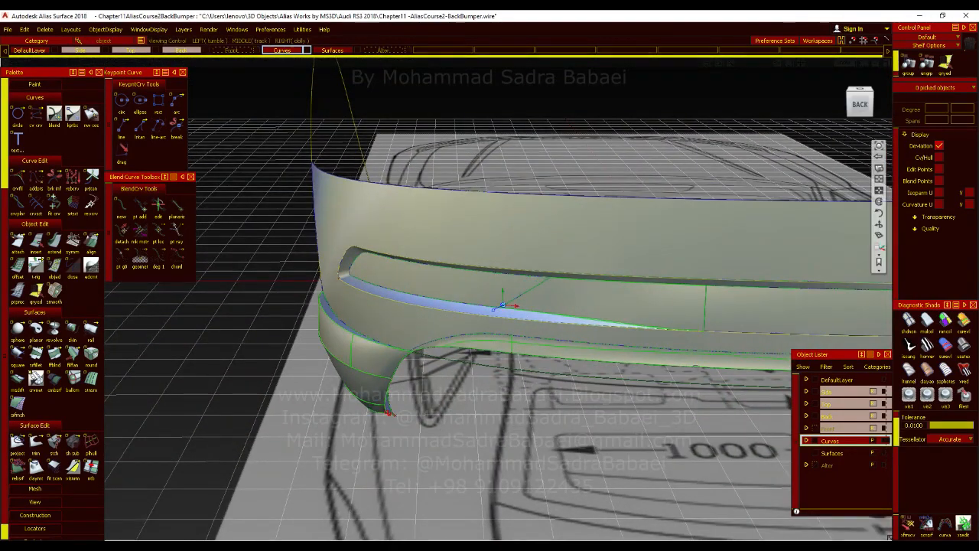
middle_click_drag(548, 365, 384, 345, "alt+shift")
middle_click_drag(540, 355, 606, 370, "alt+shift")
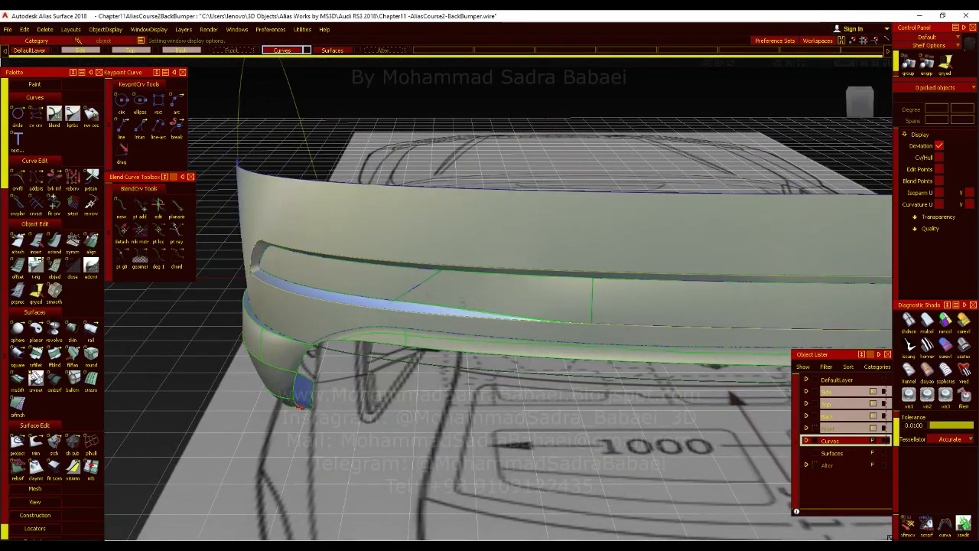
left_click(521, 306)
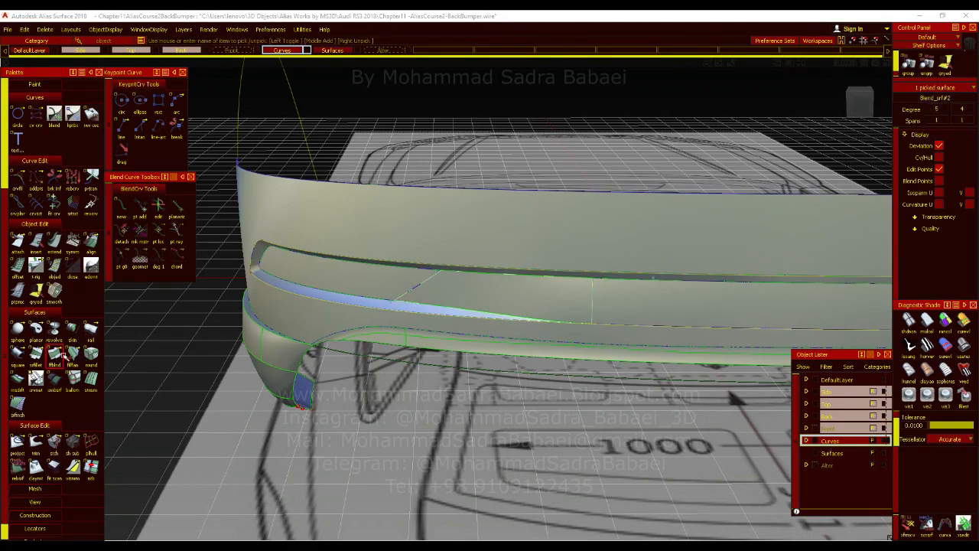
left_click_drag(490, 344, 481, 286, "alt+shift")
mouse_move(476, 364)
left_mouse_down("alt+shift")
mouse_move(468, 370)
mouse_move(505, 383)
mouse_move(527, 374)
left_mouse_up("alt+shift")
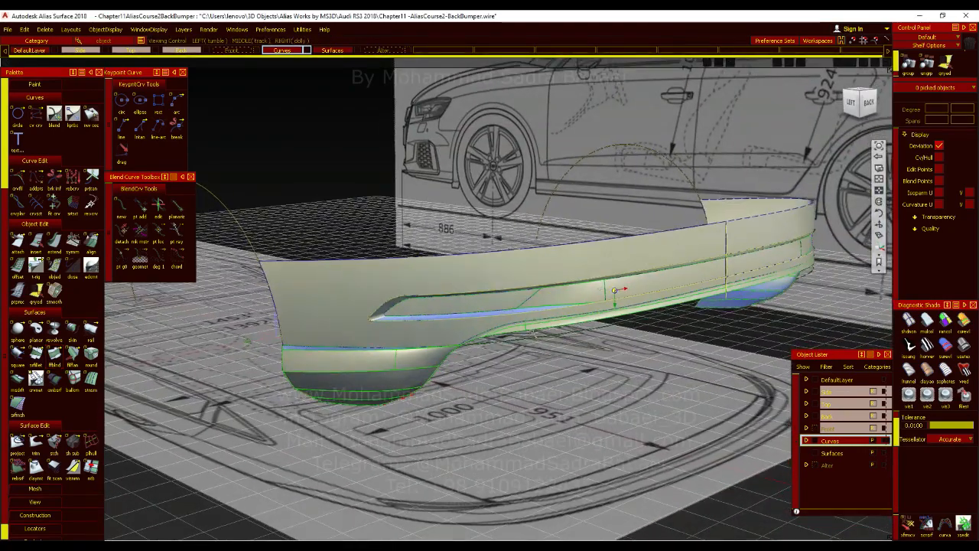
Step: Check the vent and the bumper's lower edge against the side blueprint in the left view and in perspective
right_click_drag(533, 331, 597, 331, "alt+shift")
mouse_move(597, 331)
left_mouse_down("alt+shift")
mouse_move(788, 329)
mouse_move(669, 345)
mouse_move(700, 351)
mouse_move(678, 357)
mouse_move(561, 306)
mouse_move(574, 324)
left_mouse_up("alt+shift")
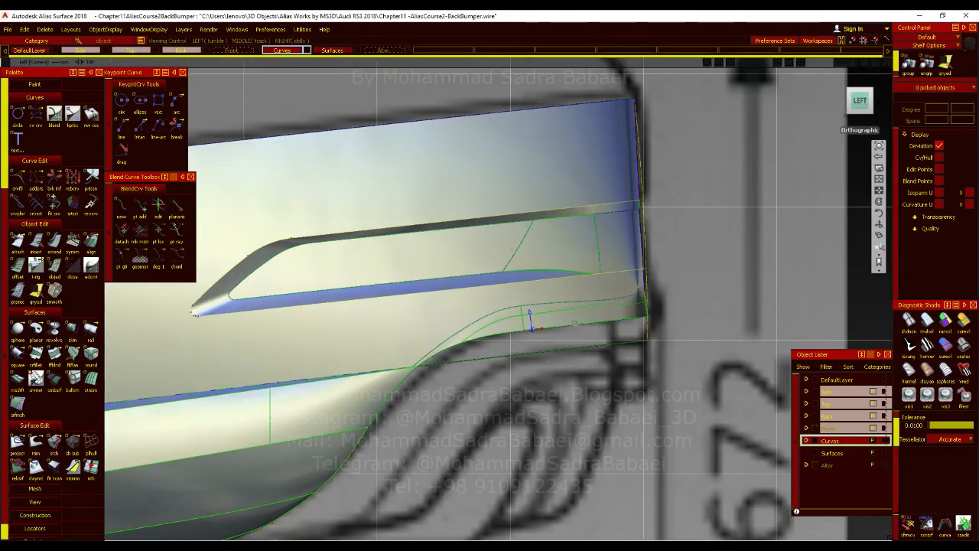
left_click_drag(653, 311, 642, 337, "alt+shift")
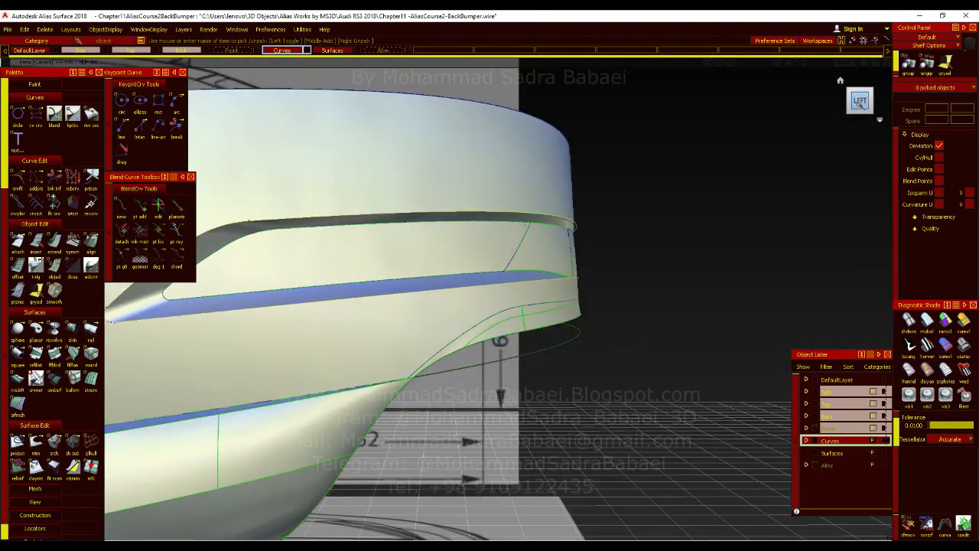
key("F6")
right_click_drag(635, 309, 686, 280, "alt+shift")
right_click_drag(680, 319, 294, 311, "alt+shift")
left_click_drag(295, 311, 620, 339, "alt+shift")
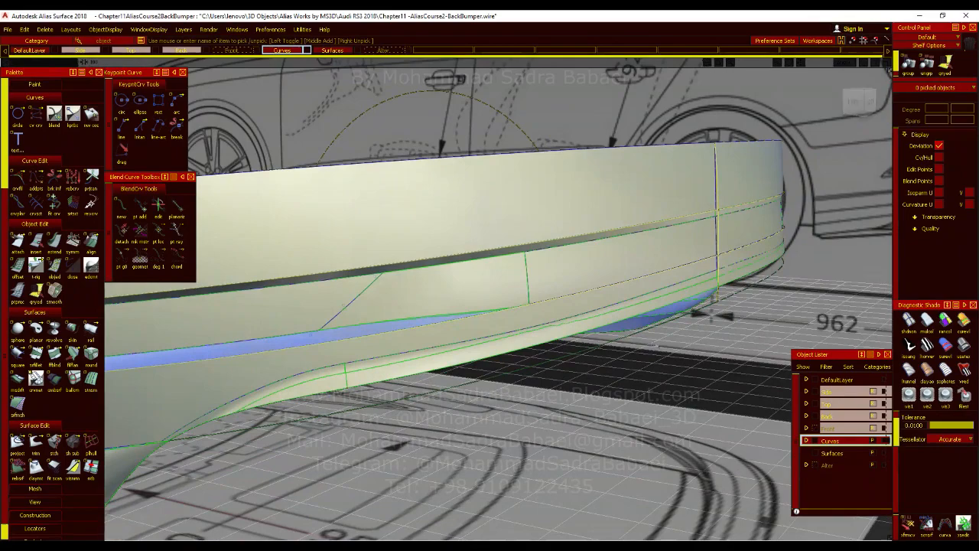
right_click_drag(667, 340, 577, 371, "alt+shift")
left_click_drag(577, 372, 566, 313, "alt+shift")
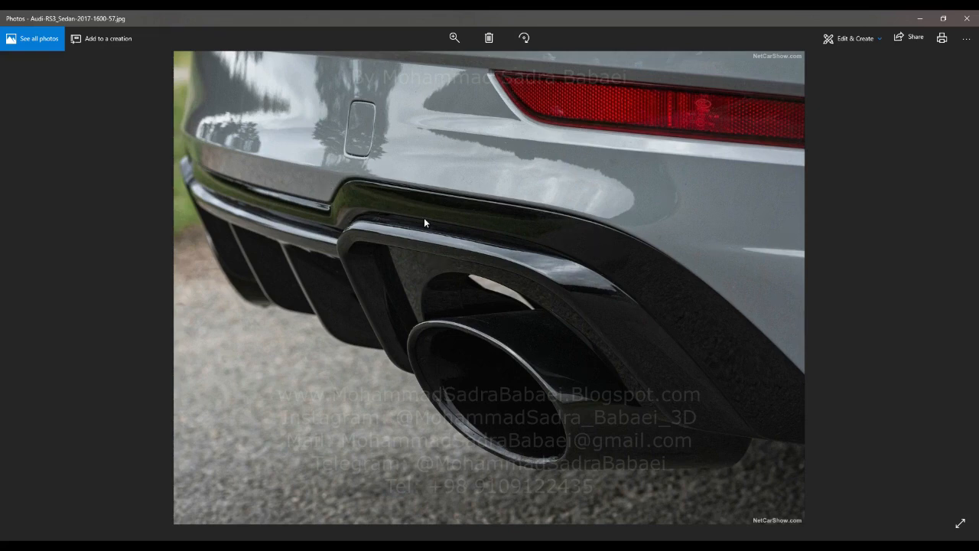
Step: Compare the bumper's lower edge with the exhaust close-up in the reference photo Audi-RS3_Sedan-2017-1600-57.jpg
left_click(922, 19)
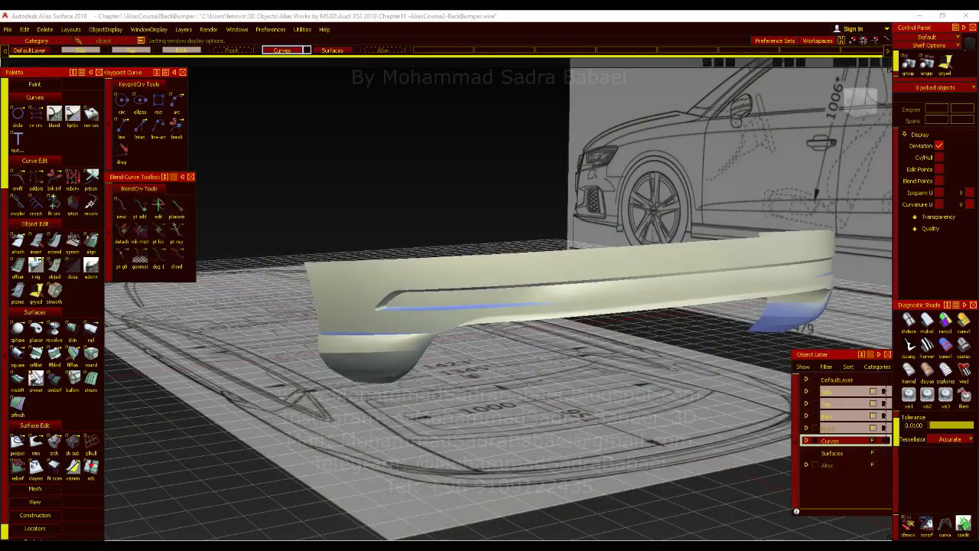
left_click_drag(610, 306, 641, 309, "alt+shift")
right_click_drag(640, 310, 635, 308, "alt+shift")
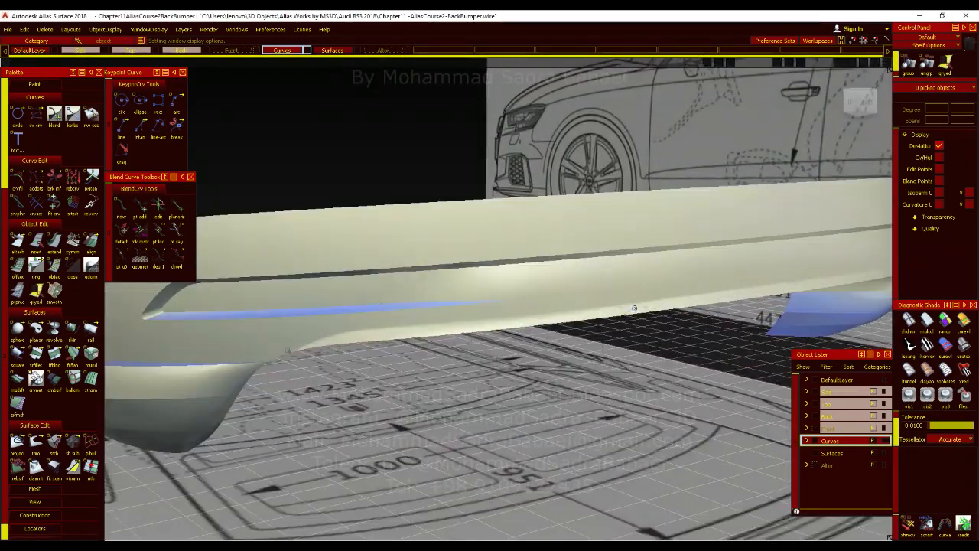
middle_click_drag(491, 327, 540, 276, "alt+shift")
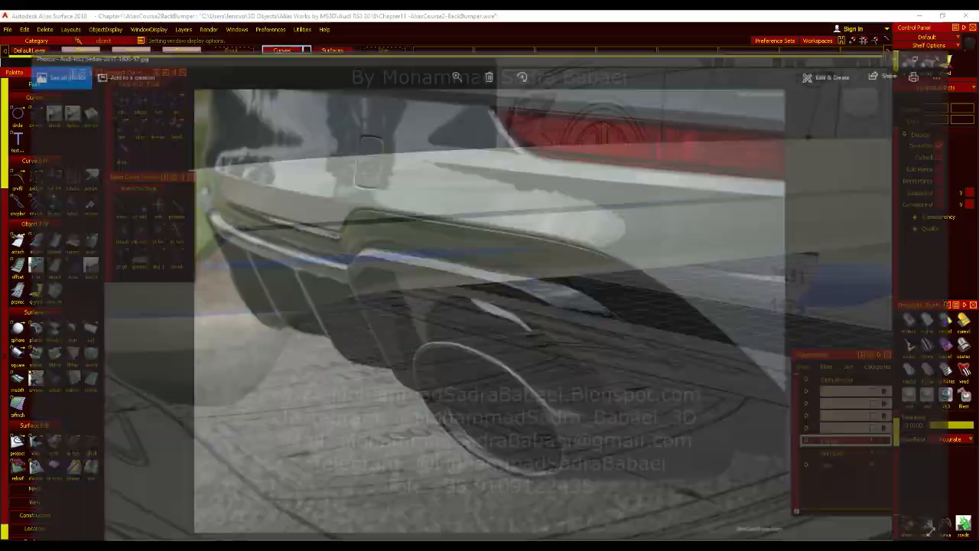
key("alt+z")
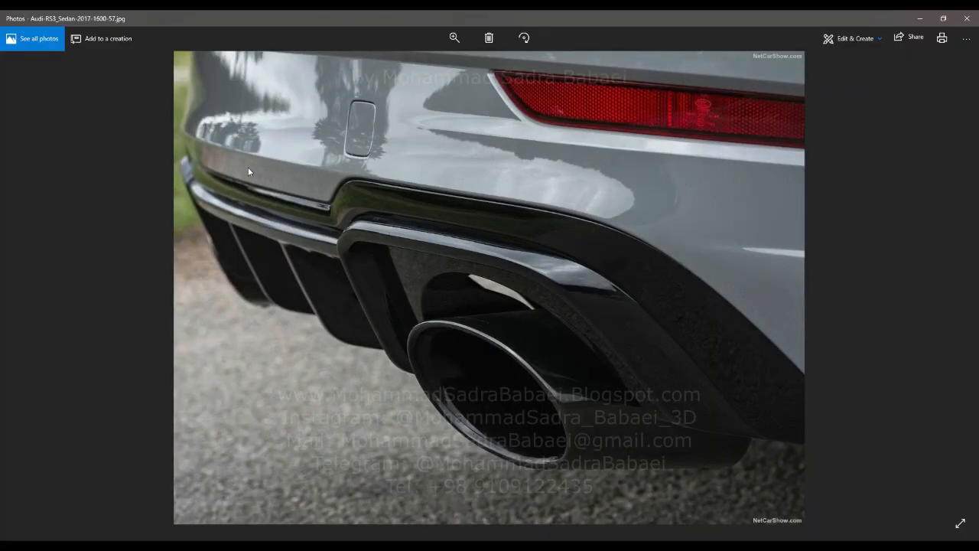
left_click(922, 17)
Step: Switch to the orthographic back view and toggle the model display
right_click_drag(675, 343, 601, 317, "alt+shift")
left_click(872, 103)
right_click_drag(722, 235, 694, 212, "ctrl+shift")
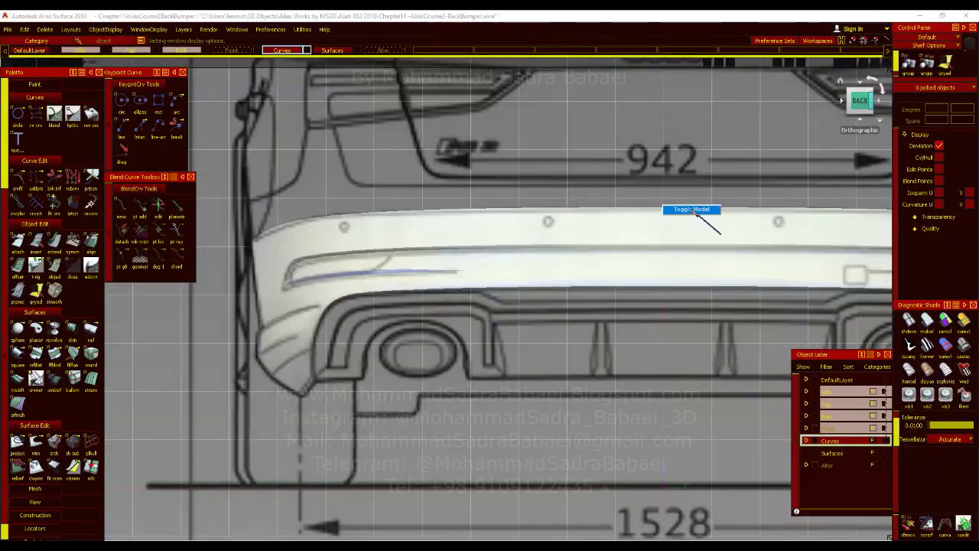
Step: Create a multi-surface draft from the bumper's lower edge curve in the back view, with a length of 15
right_click_drag(704, 286, 695, 273, "alt+shift")
middle_click_drag(696, 273, 529, 258, "alt+shift")
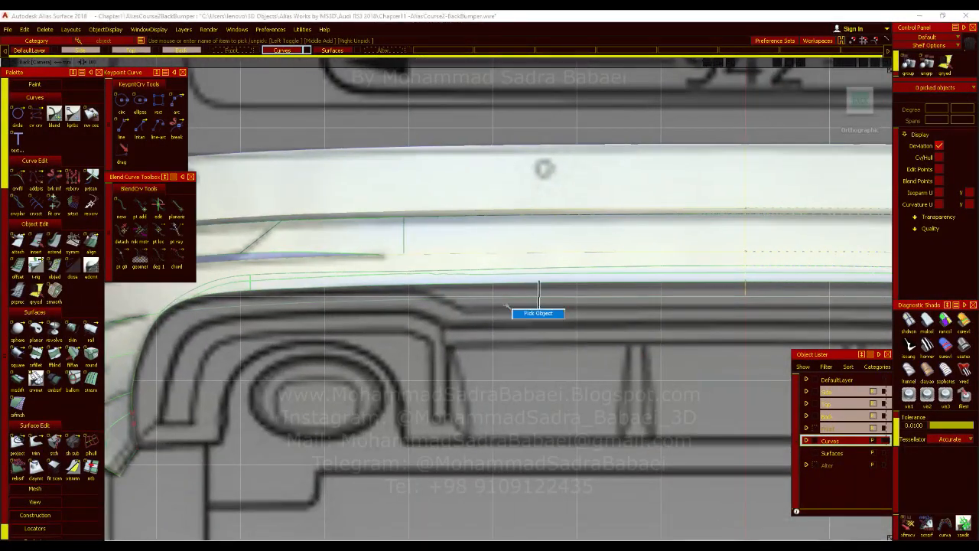
left_click(18, 379)
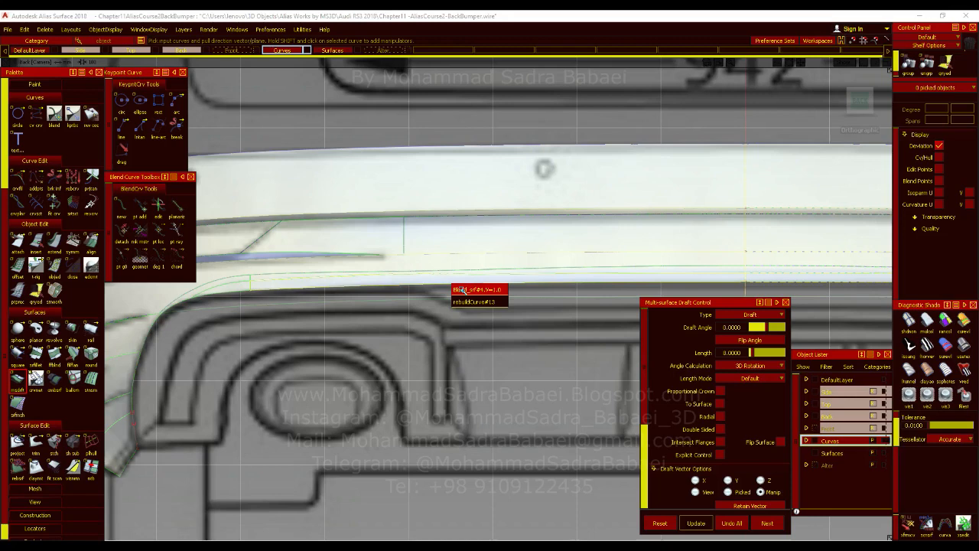
left_click(462, 290)
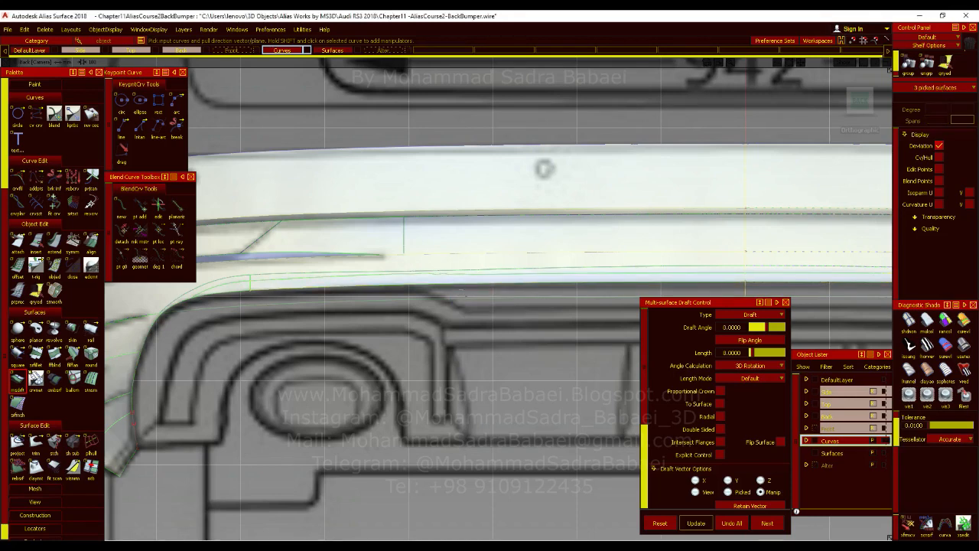
left_click(422, 311)
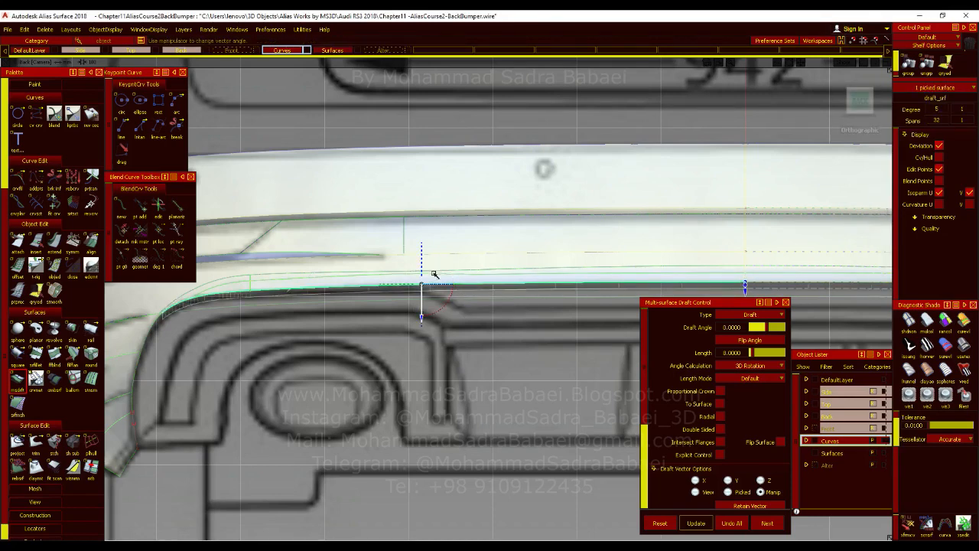
left_click(737, 352)
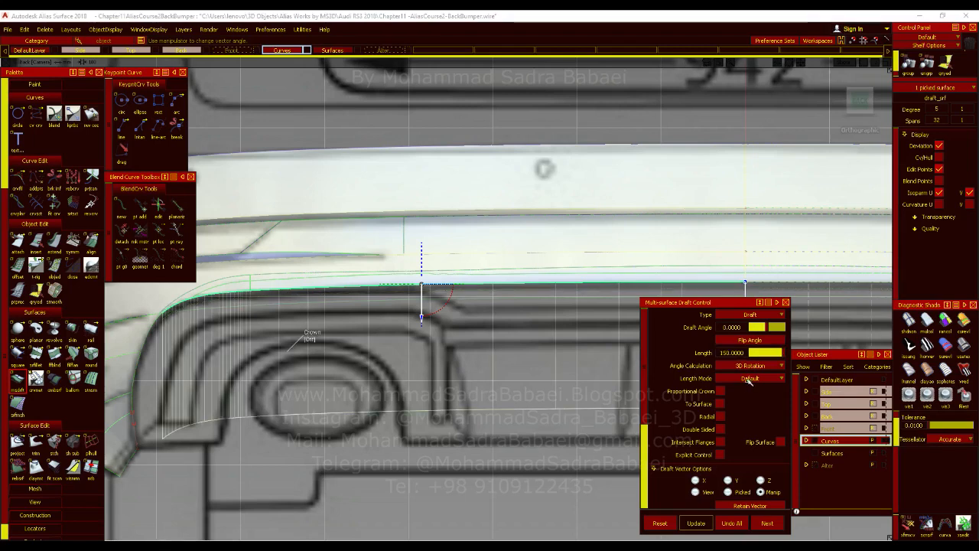
type("5")
key("Return")
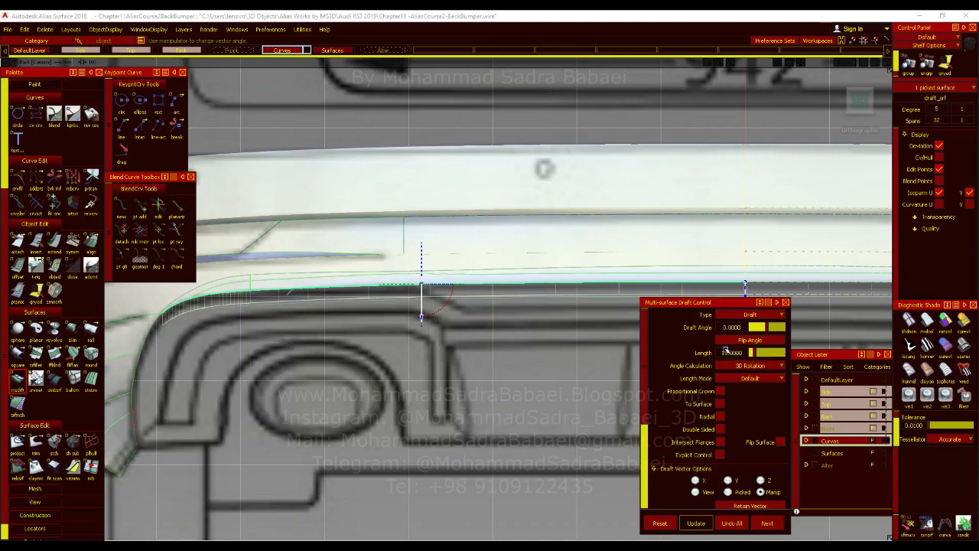
Step: Tilt the draft direction inward in the left view to a Y sweep angle of about 117 degrees, following the side blueprint
left_click(845, 101)
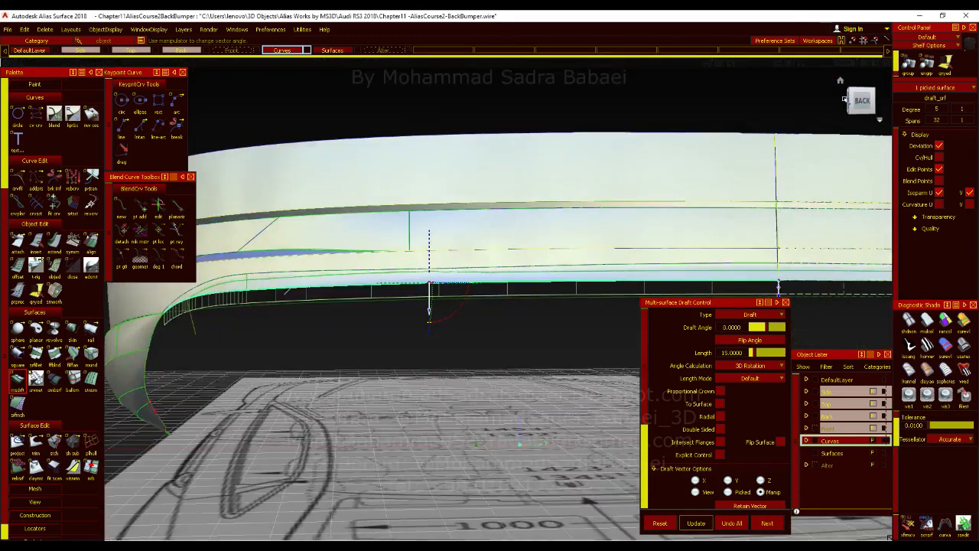
right_click_drag(206, 293, 490, 340, "alt+shift")
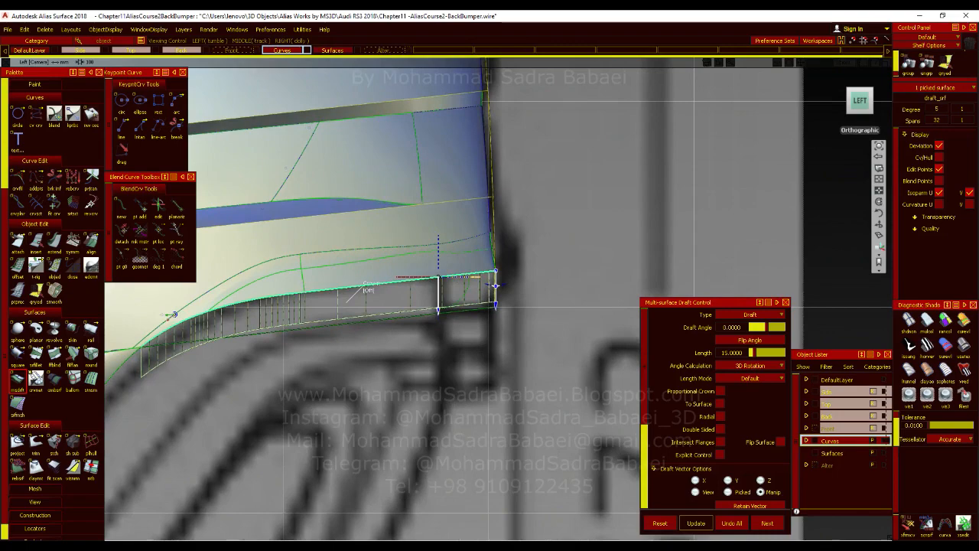
left_click(860, 130)
left_click(860, 100)
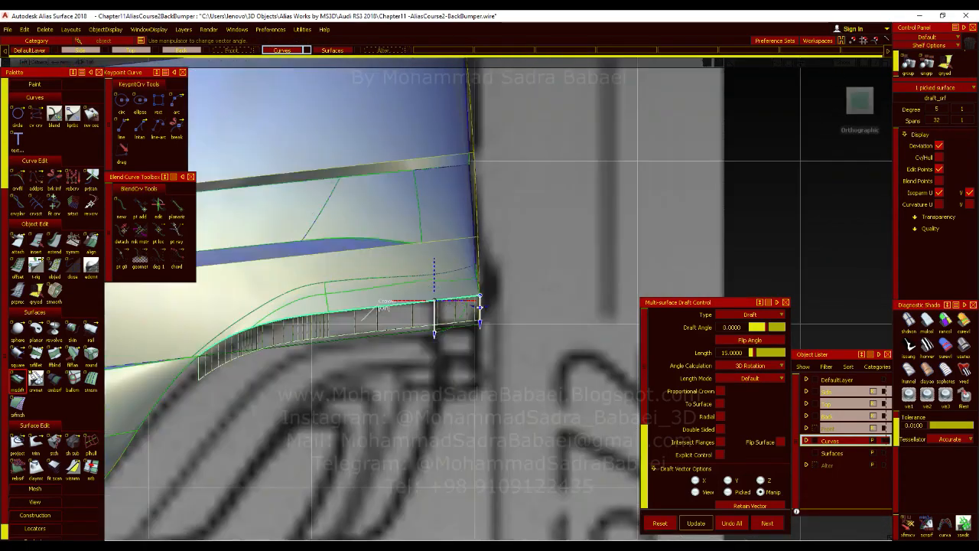
left_click_drag(461, 313, 449, 327)
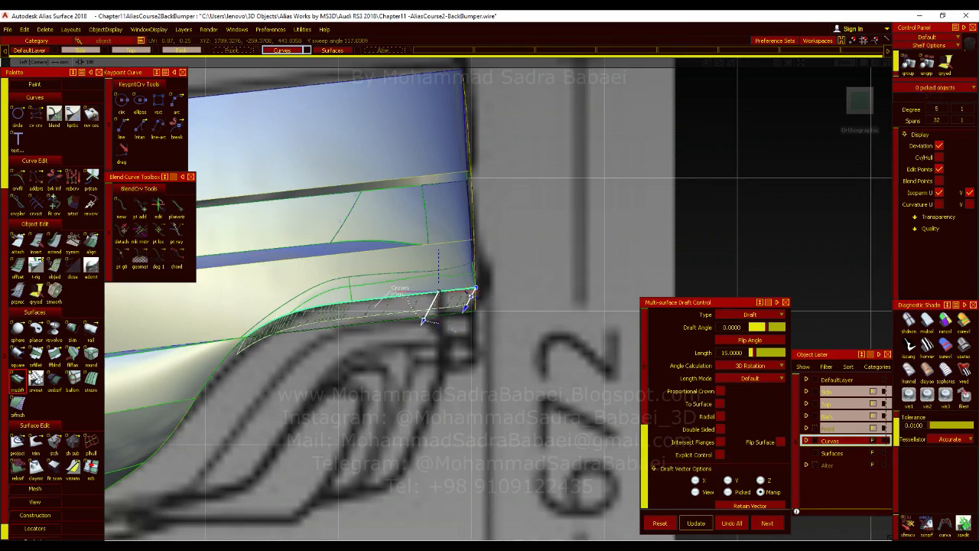
left_click_drag(452, 329, 452, 328)
Step: Check the lower trim in the reference photo and adjust the draft's Y sweep angle to about 113 degrees
key("alt+Tab")
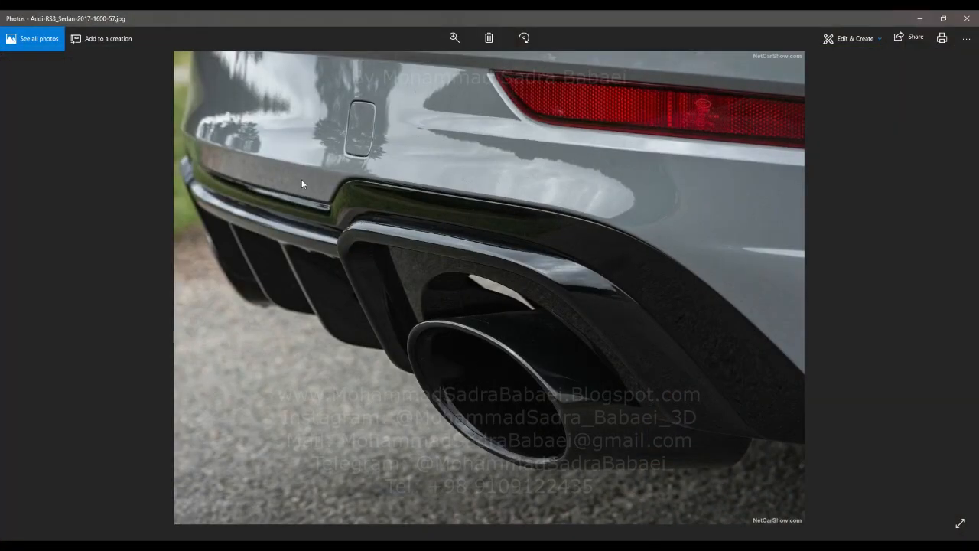
left_click(926, 16)
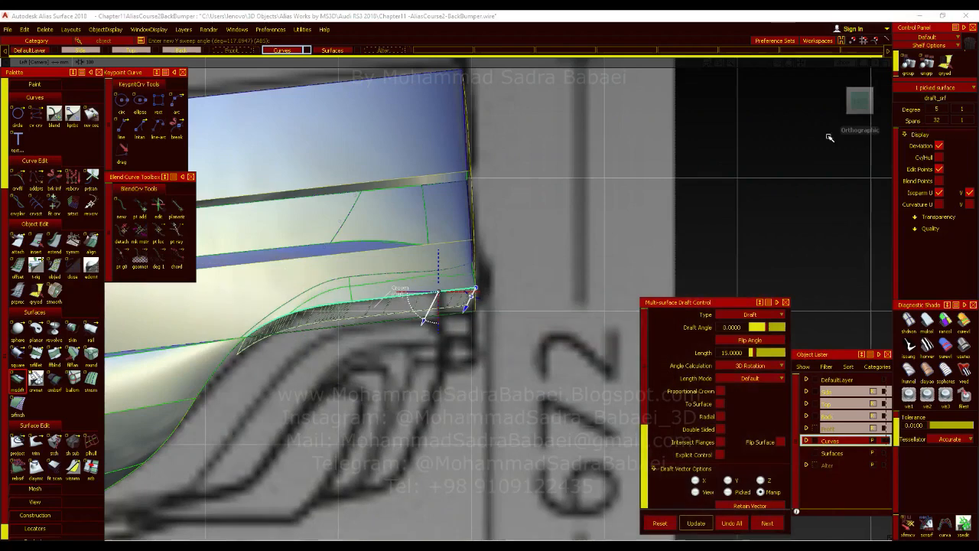
left_click(430, 323)
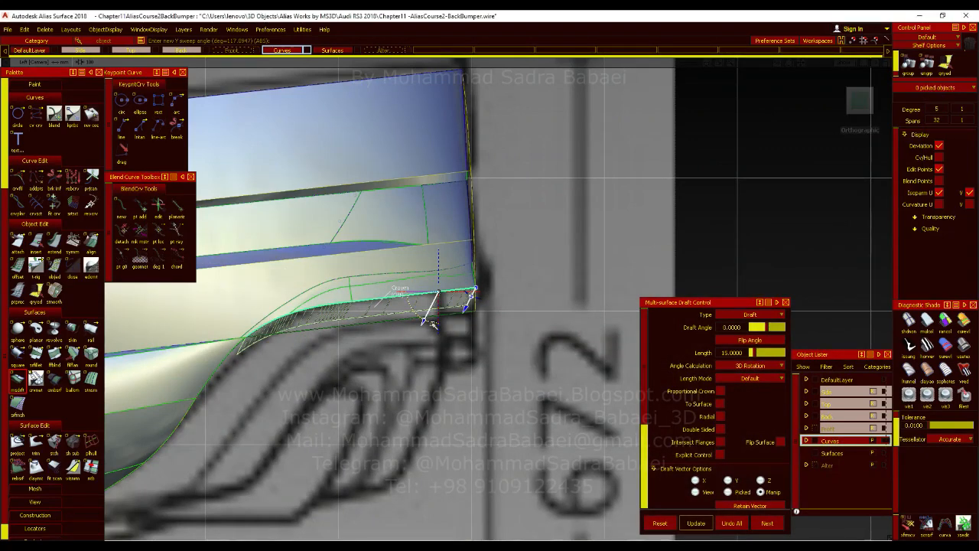
left_click(423, 322)
left_click(426, 321)
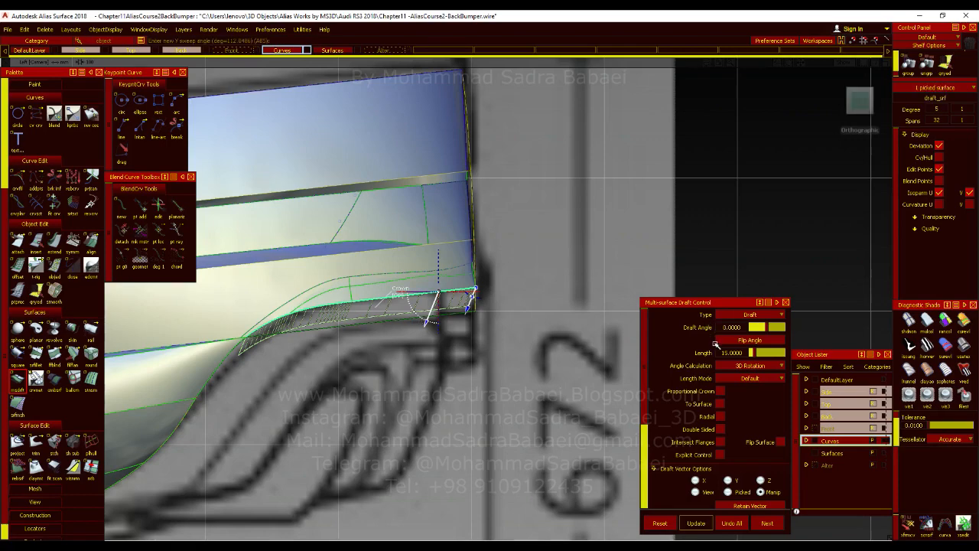
Step: Set the draft length to 25 and tilt the draft direction in the left view to a sweep angle of about 108 degrees
left_click(859, 100)
left_click(736, 353)
type("25")
key("Return")
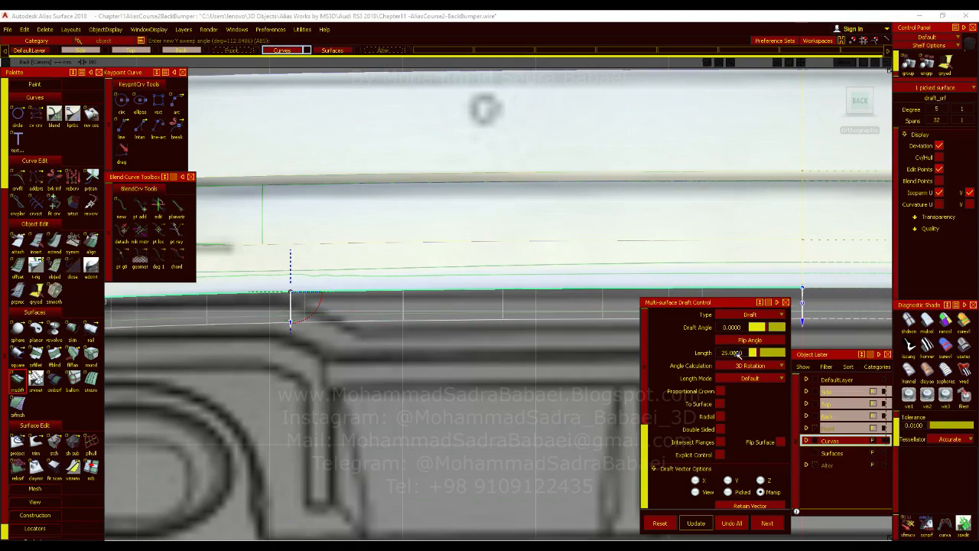
left_click(839, 100)
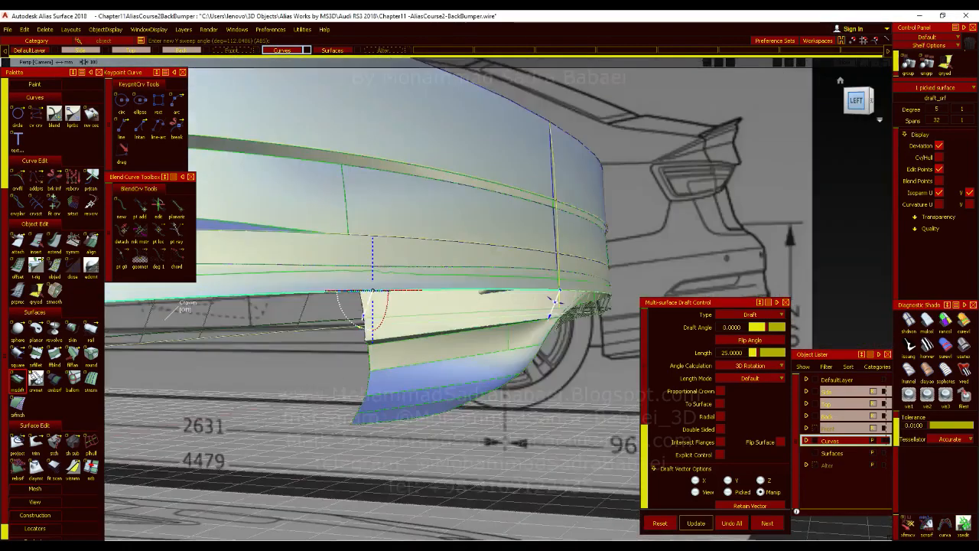
left_click_drag(417, 319, 421, 319)
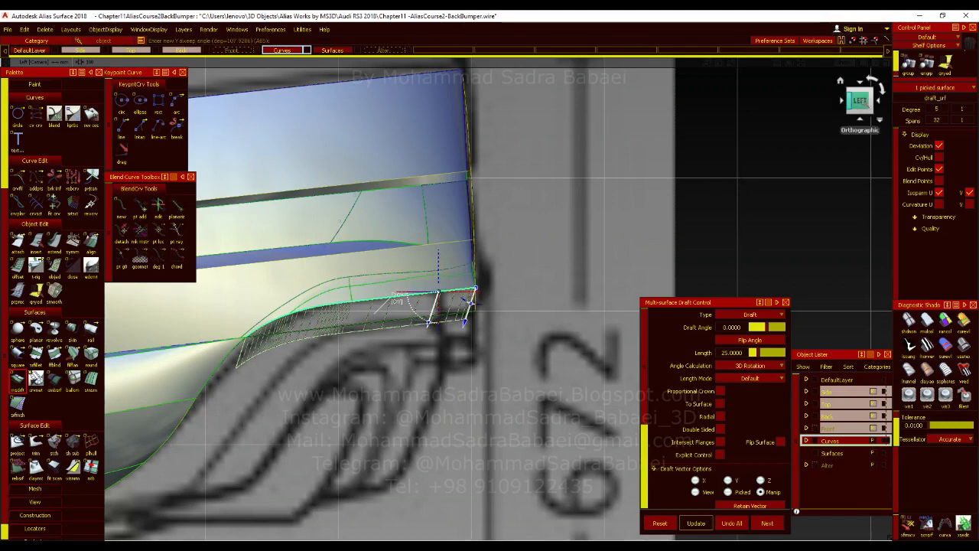
Step: Try a draft length of 30 against the back blueprint and settle on 32.5
left_click(879, 102)
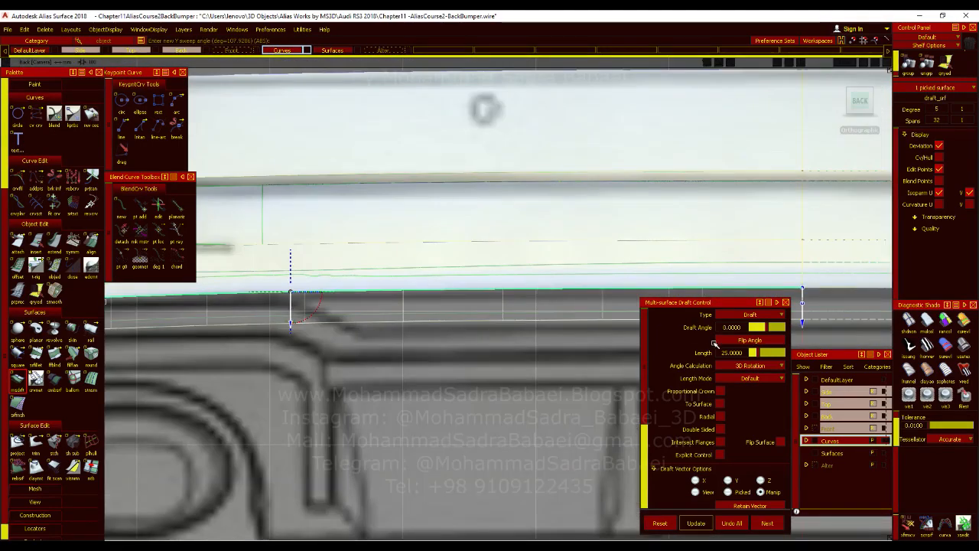
left_click(732, 353)
type("30")
key("Return")
scroll(463, 247, "down", 3)
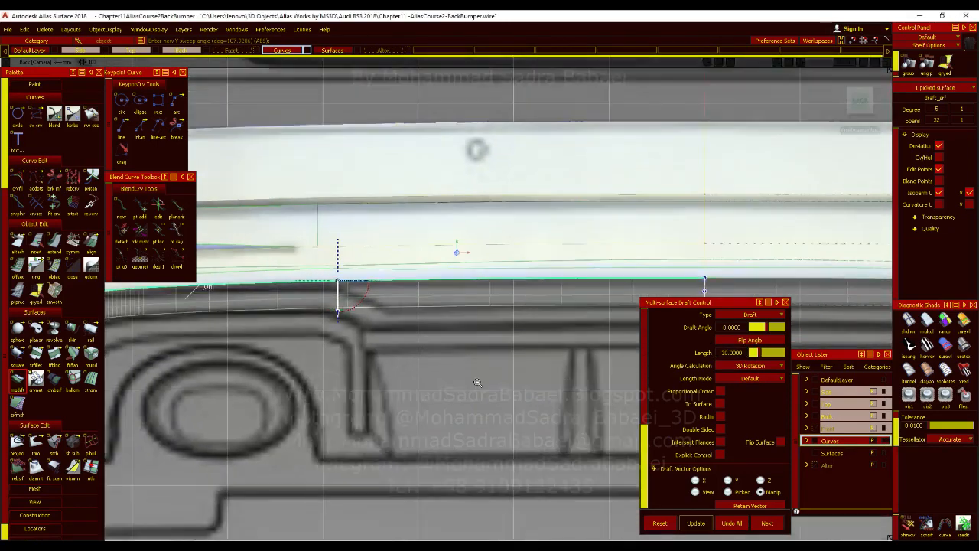
left_click(734, 352)
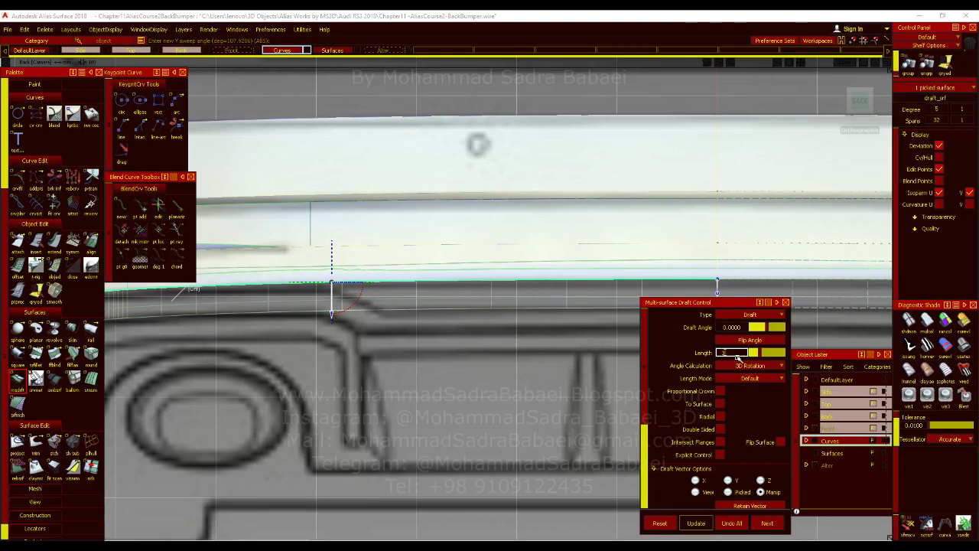
type("32.5")
key("Return")
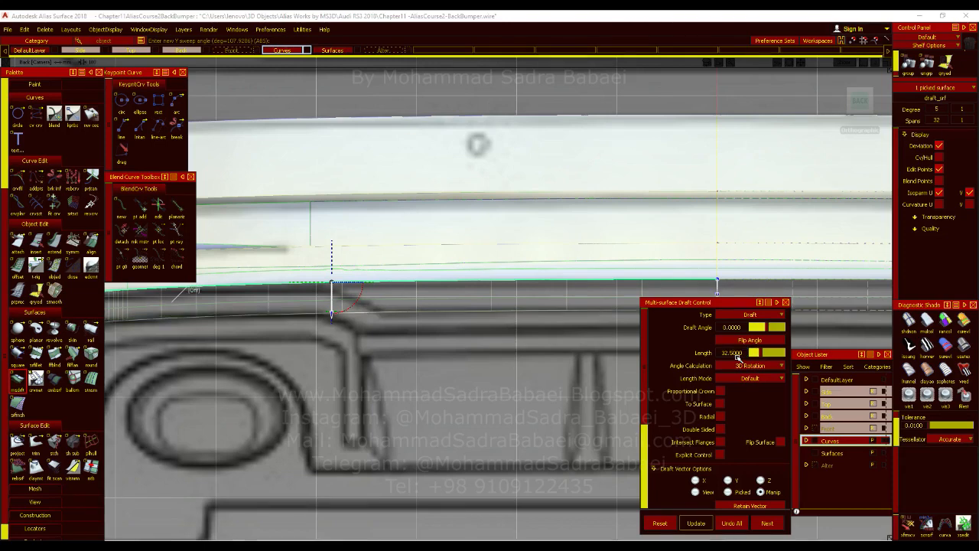
Step: Finish the draft, hide the new surface's edit points and isoparms, and inspect it in perspective
left_click(968, 352)
mouse_move(554, 354)
left_mouse_down("ctrl+shift")
mouse_move(536, 274)
mouse_move(533, 323)
left_mouse_up("ctrl+shift")
mouse_move(429, 306)
left_mouse_down("alt+shift")
mouse_move(418, 305)
mouse_move(443, 338)
left_mouse_up("alt+shift")
left_click(520, 286)
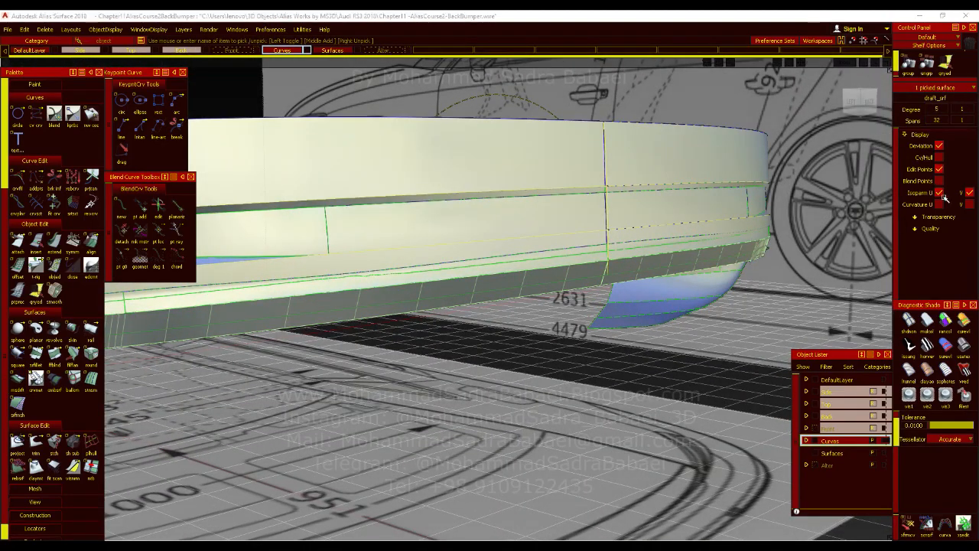
right_click_drag(524, 375, 490, 360, "alt+shift")
key("alt+m")
left_click_drag(525, 328, 555, 353, "alt+shift")
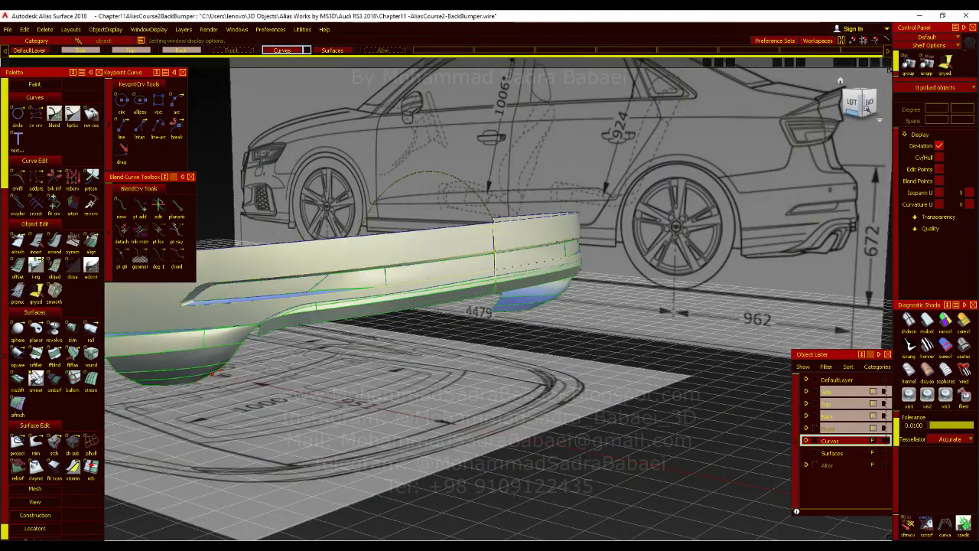
Step: Draw a line in the back view along the blueprint's diagonal step, from the bumper's lower edge down to the draft surface's lower edge
left_click(868, 104)
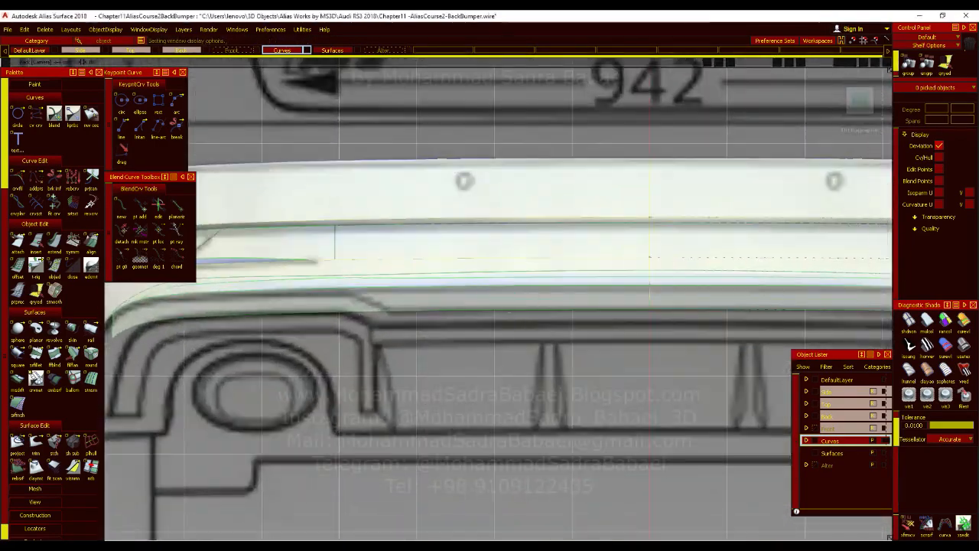
middle_click_drag(359, 345, 466, 364, "alt+shift")
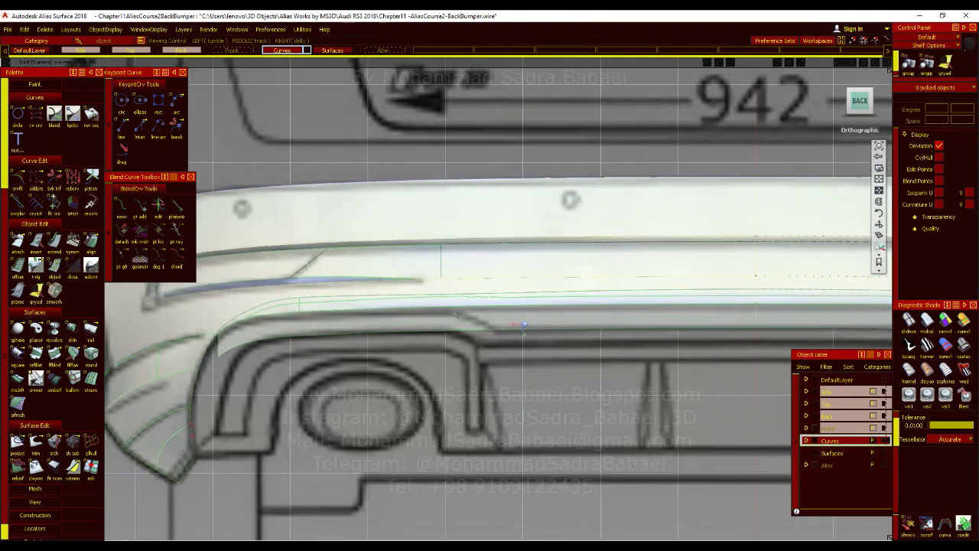
right_click_drag(460, 309, 485, 272, "alt+shift")
right_click_drag(459, 345, 509, 444, "alt+shift")
middle_click_drag(432, 402, 424, 401, "alt+shift")
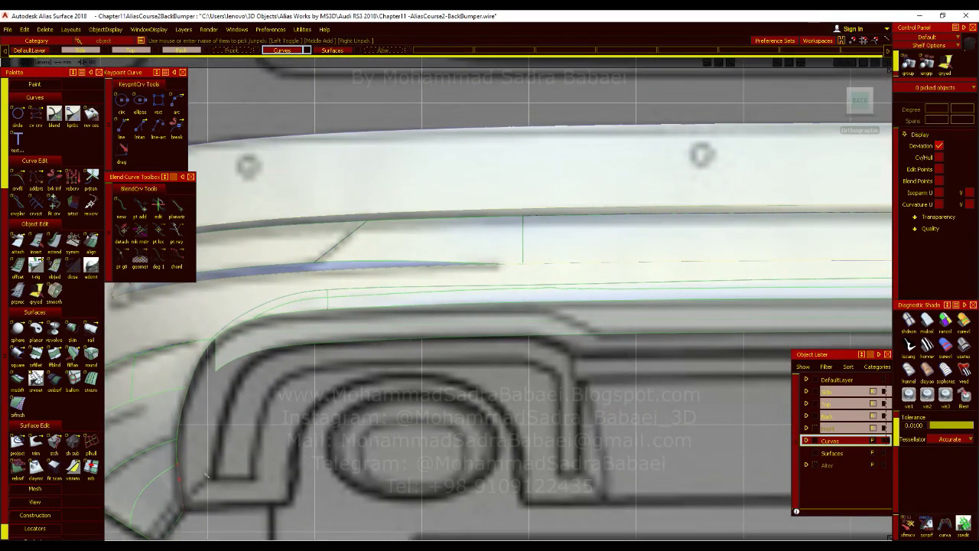
middle_click_drag(479, 296, 483, 312, "alt+shift")
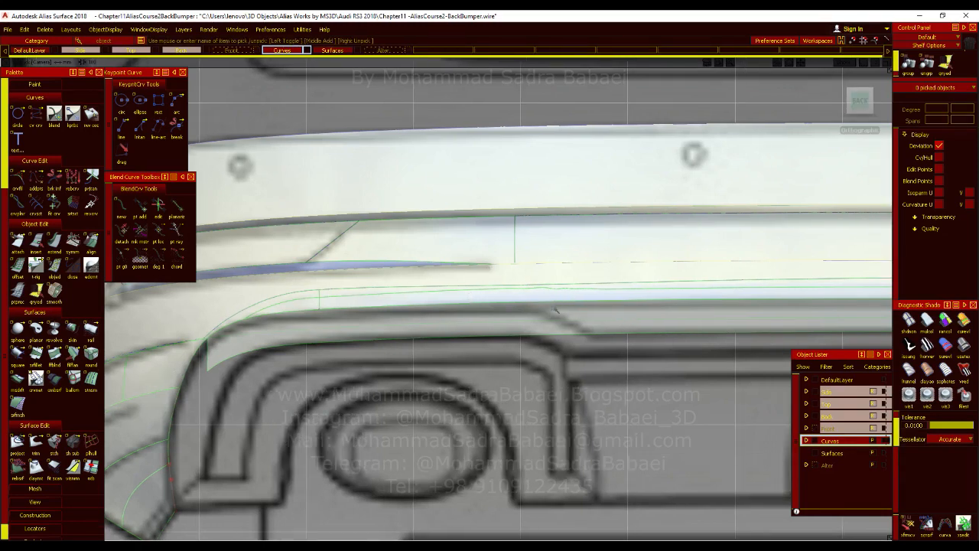
left_click(870, 109)
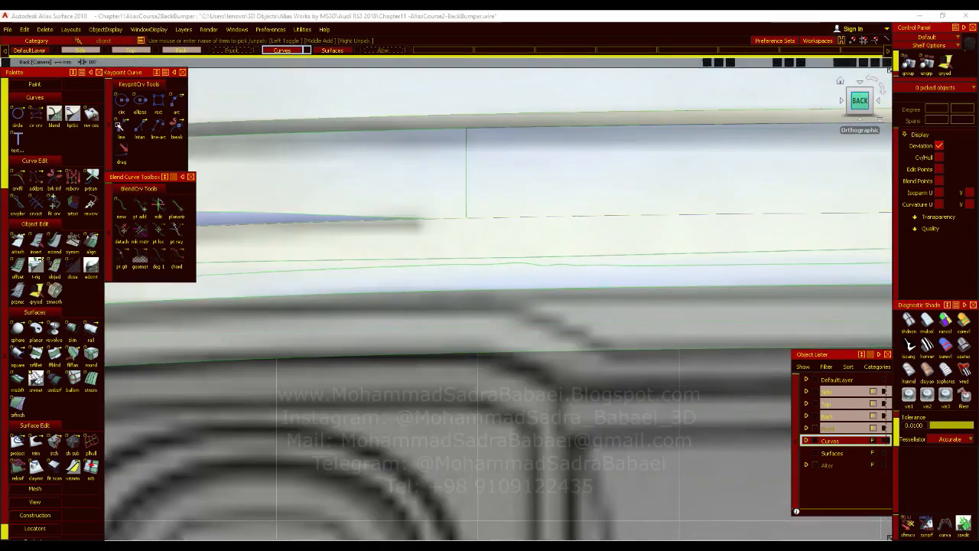
left_click(121, 126)
left_click_drag(463, 301, 535, 337, "ctrl+alt")
left_click_drag(604, 352, 612, 359)
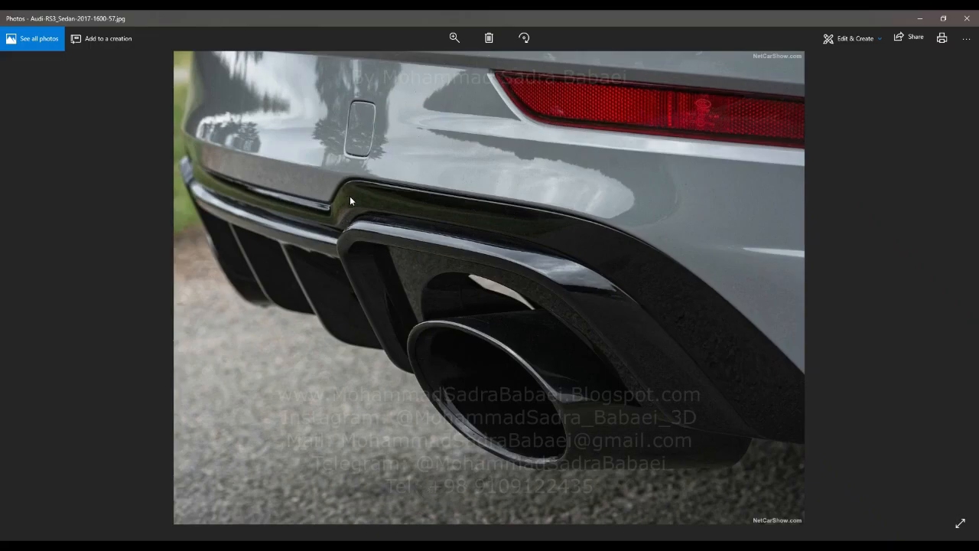
Step: Examine the stepped corner of the black trim above the exhaust in the reference photo Audi-RS3_Sedan-2017-1600-57.jpg
left_click(922, 15)
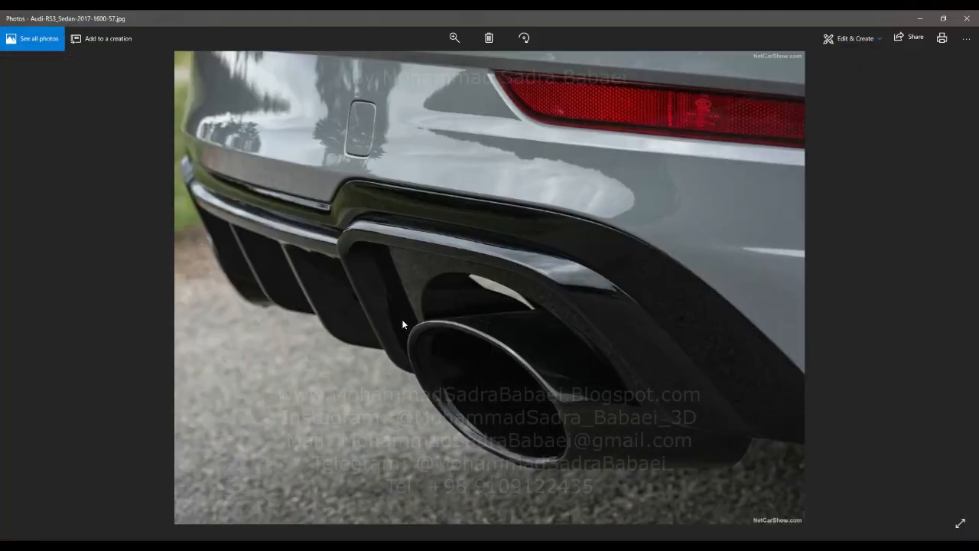
scroll(398, 190, "up", 5)
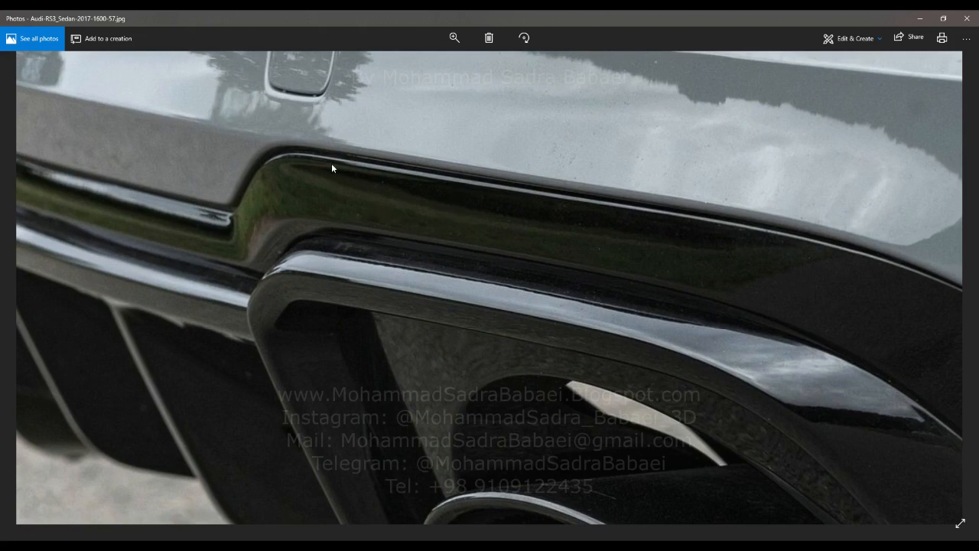
left_click_drag(520, 269, 649, 287)
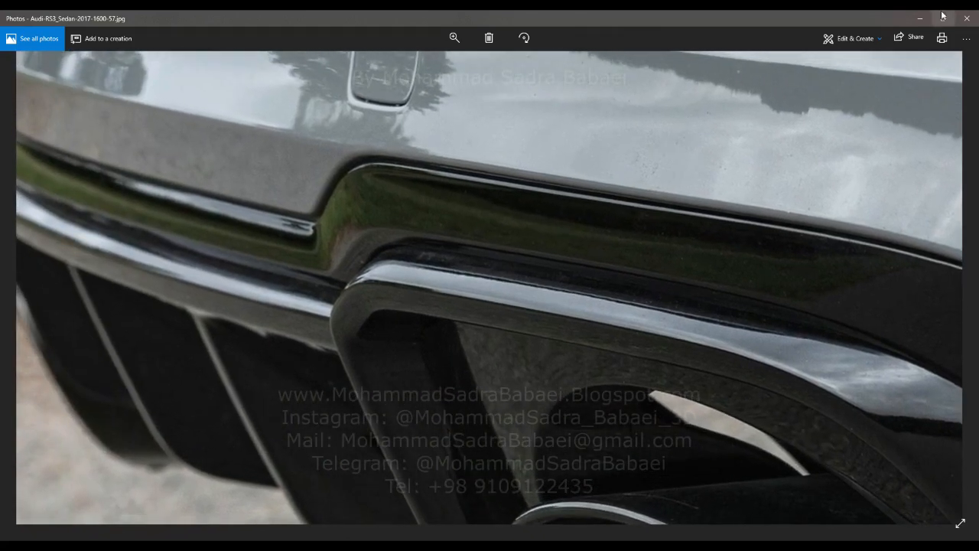
left_click(916, 20)
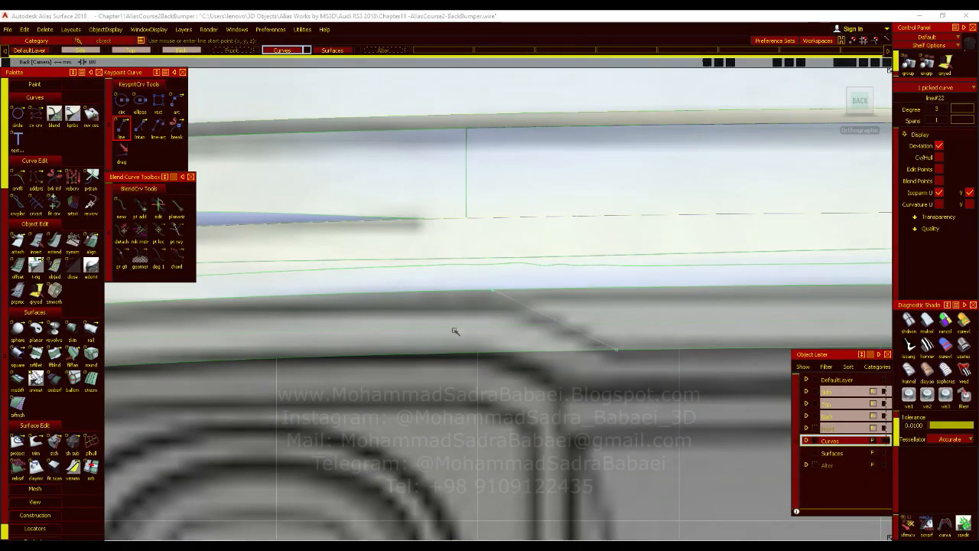
Step: Fillet the corner between the bumper's lower edge and the diagonal line with G2 curvature and center radius 75, checking the exhaust reference photo
left_click(19, 181)
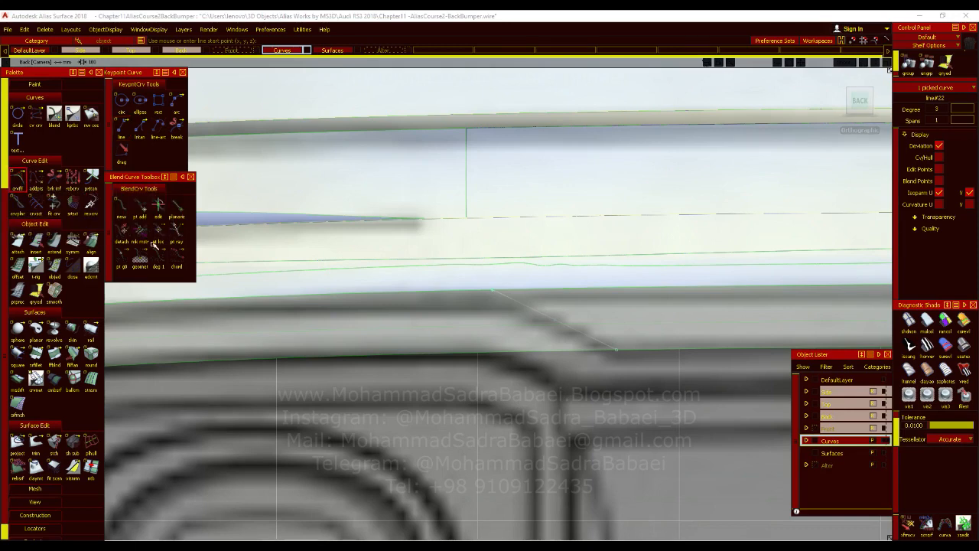
left_click(471, 289)
left_click(494, 308)
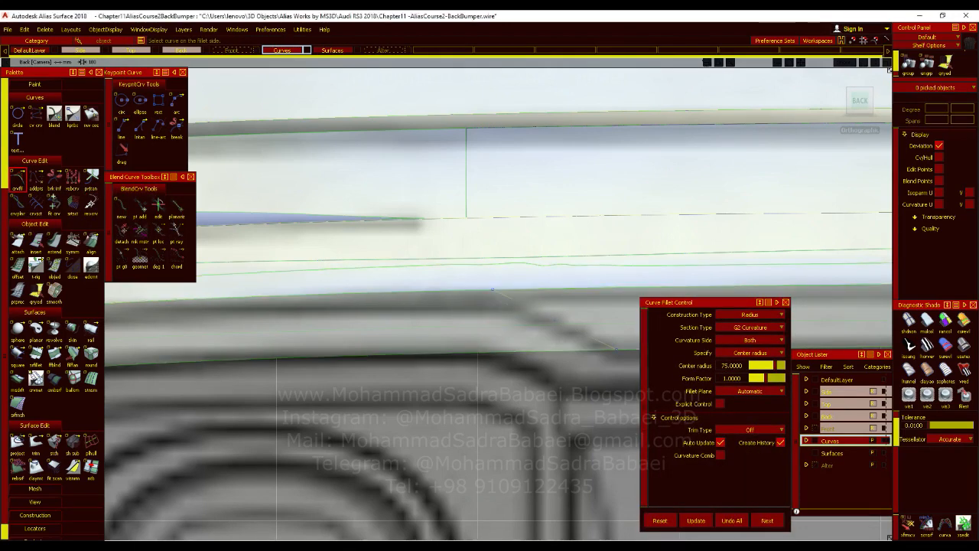
left_click(501, 293)
right_click_drag(577, 316, 424, 334, "alt+shift")
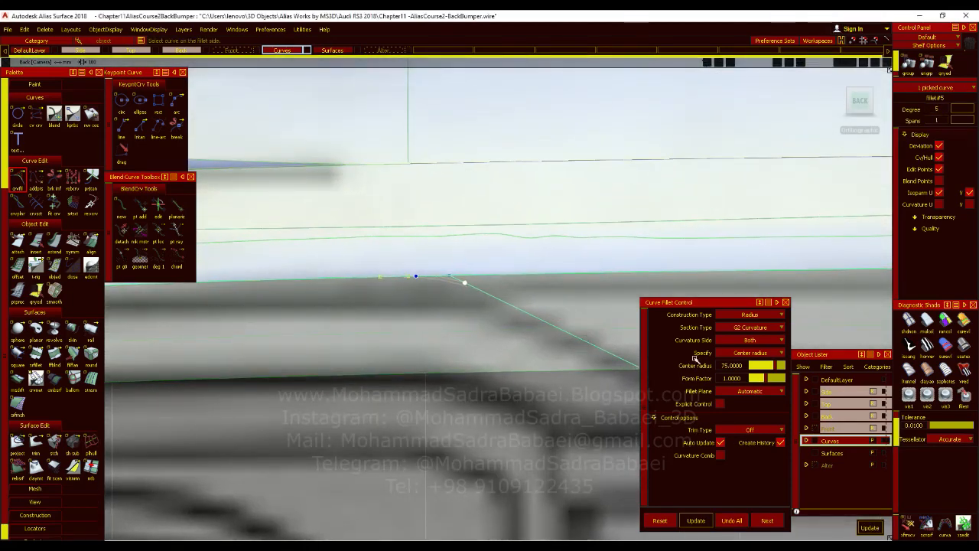
right_click_drag(569, 314, 700, 304, "alt+shift")
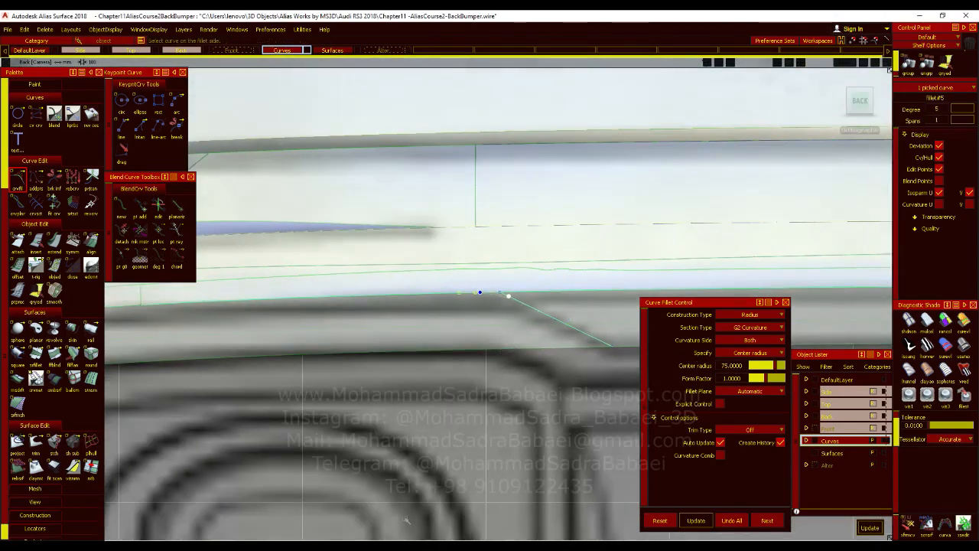
key("alt+Tab")
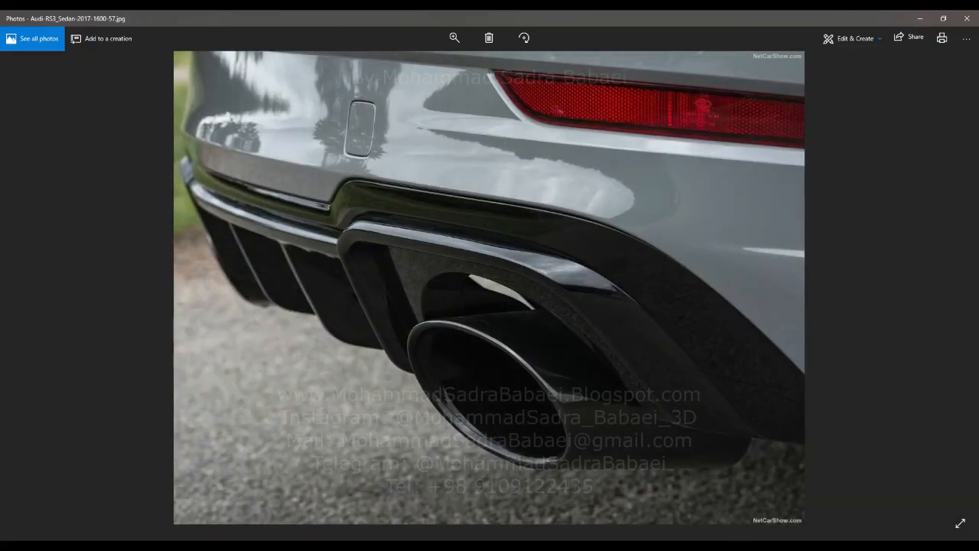
key("alt+Tab")
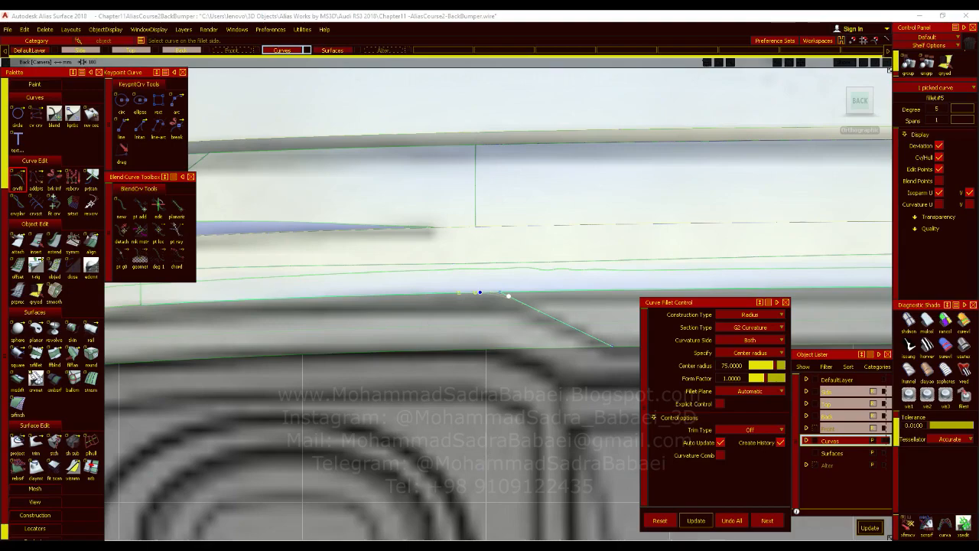
key("alt+Tab")
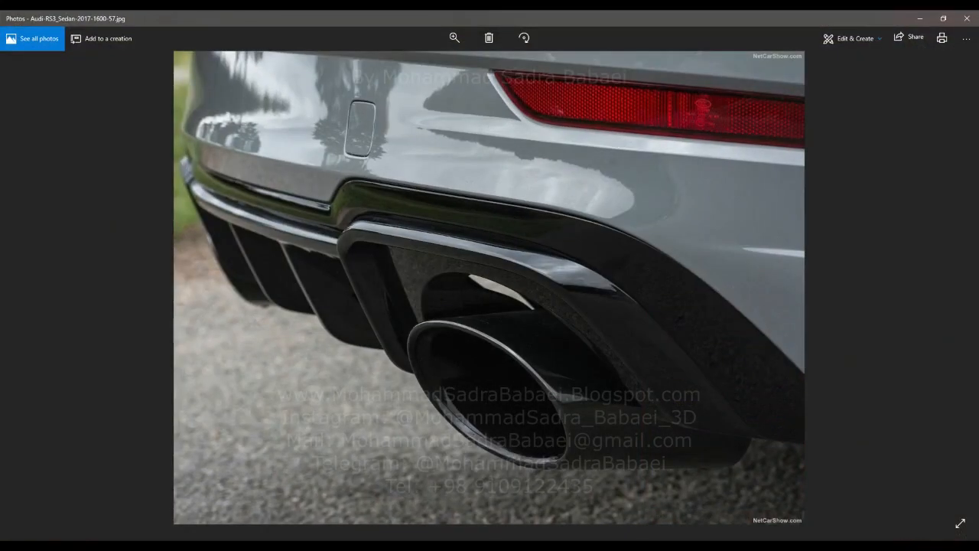
key("alt+Tab")
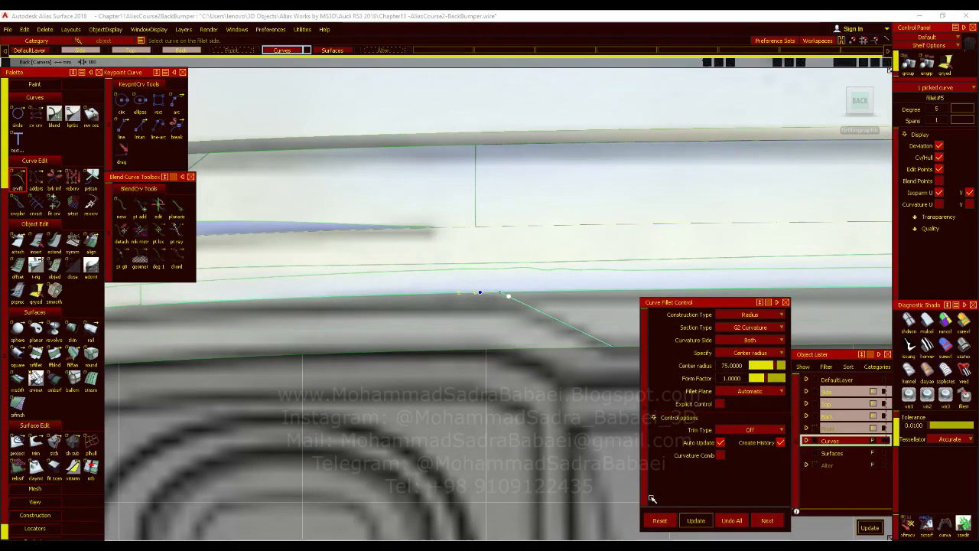
left_click(777, 520)
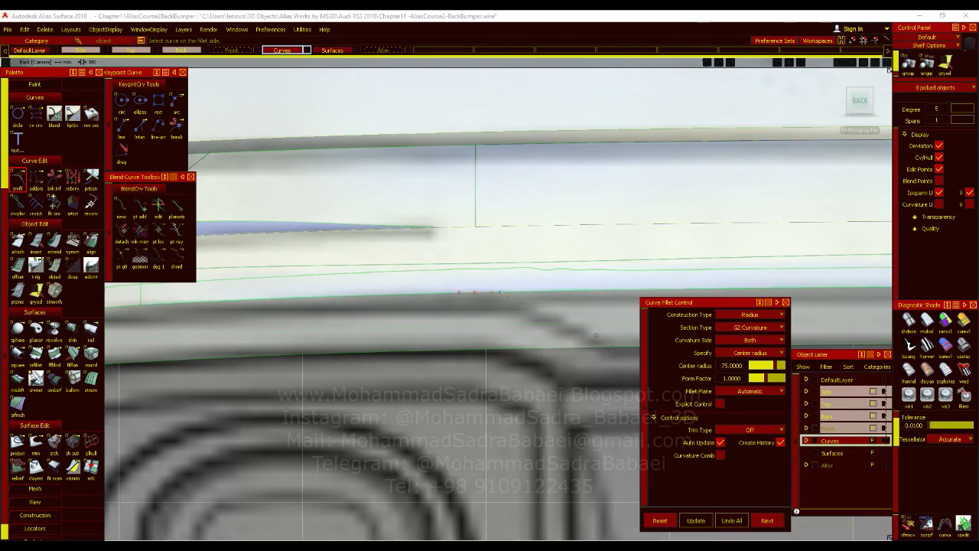
Step: Fillet the corner between the diagonal line and the draft surface's lower edge with a center radius of 5
left_click(622, 347)
middle_click_drag(473, 402, 328, 414, "alt+shift")
left_click(731, 365)
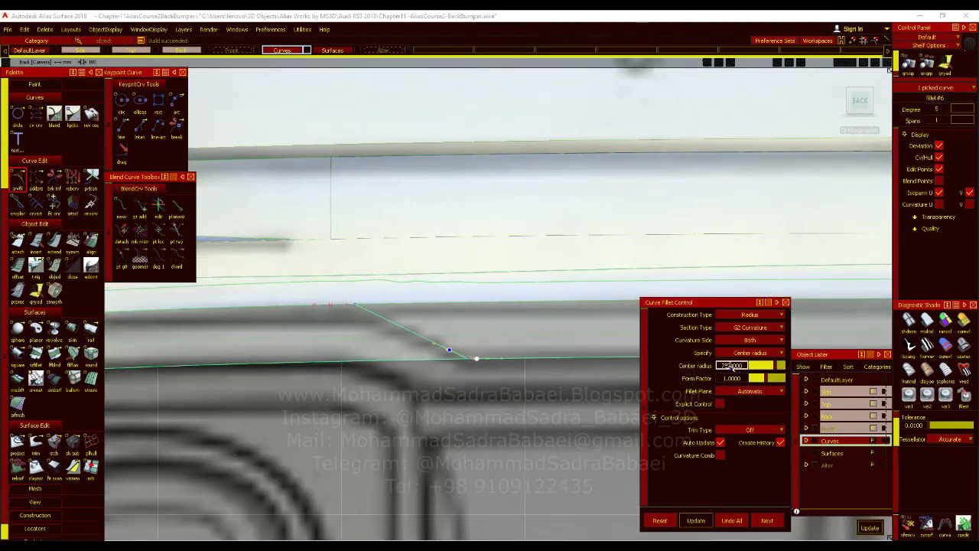
type("5")
key("Return")
left_click_drag(505, 391, 509, 443, "ctrl+shift")
Step: Project the diagonal line and both corner fillets along X onto the draft surface as curves on surface
double_click(16, 442)
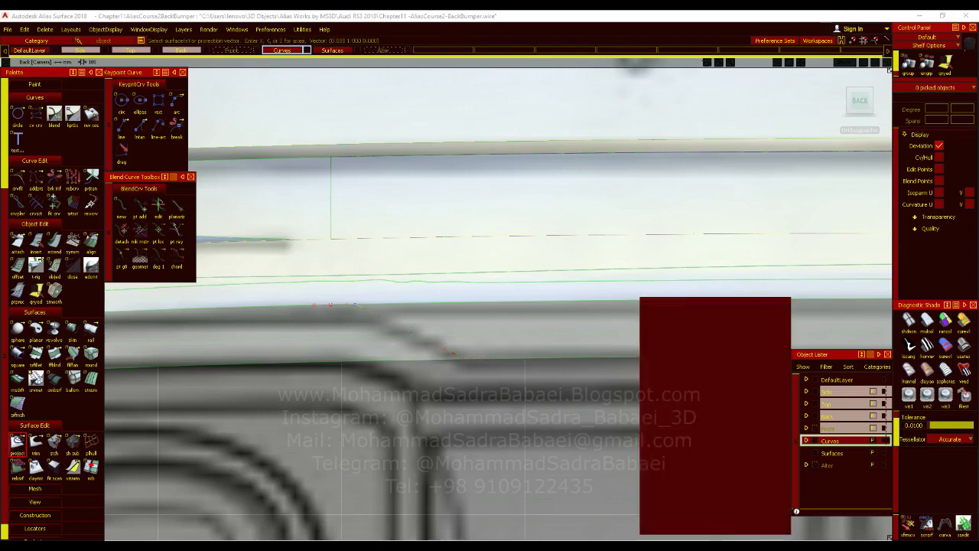
left_click(475, 359)
left_click(459, 353)
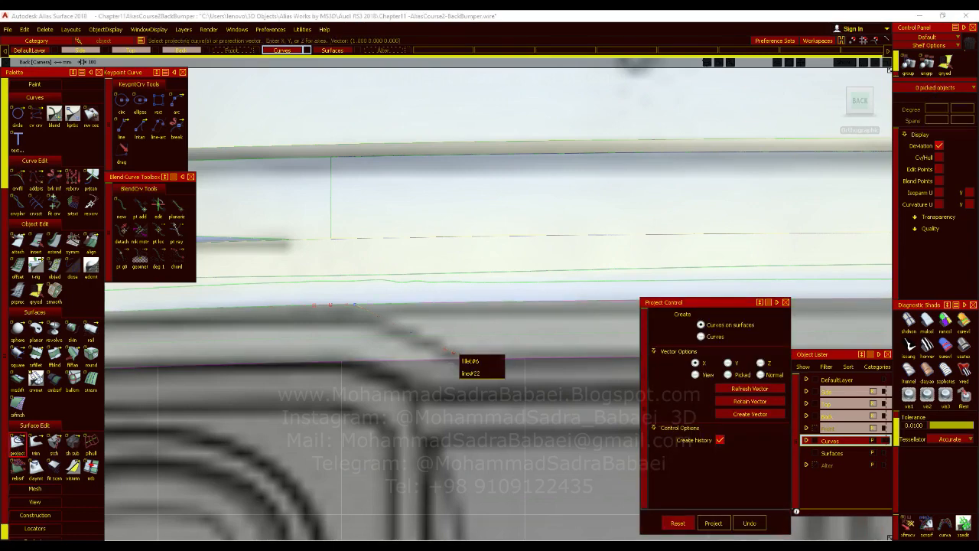
left_click(469, 363)
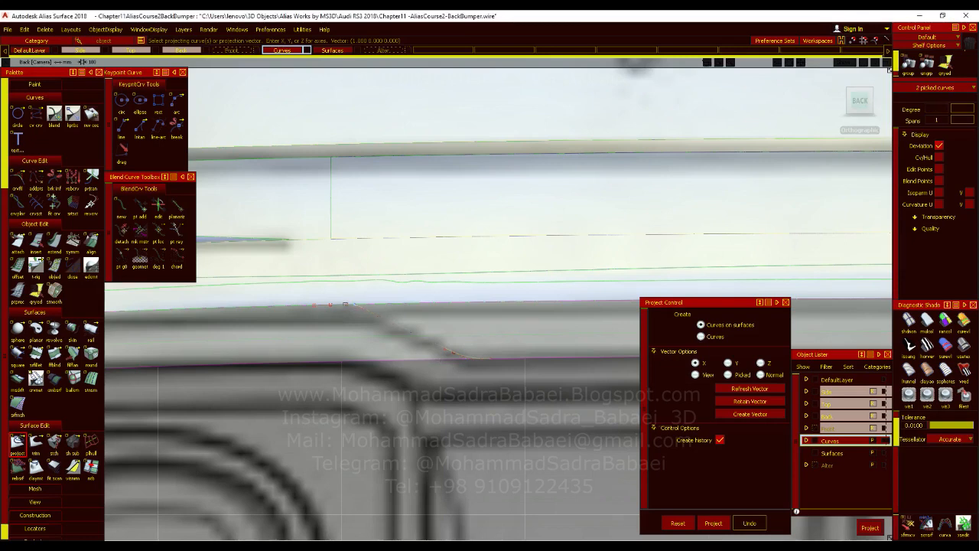
left_click(346, 308)
left_click(349, 321)
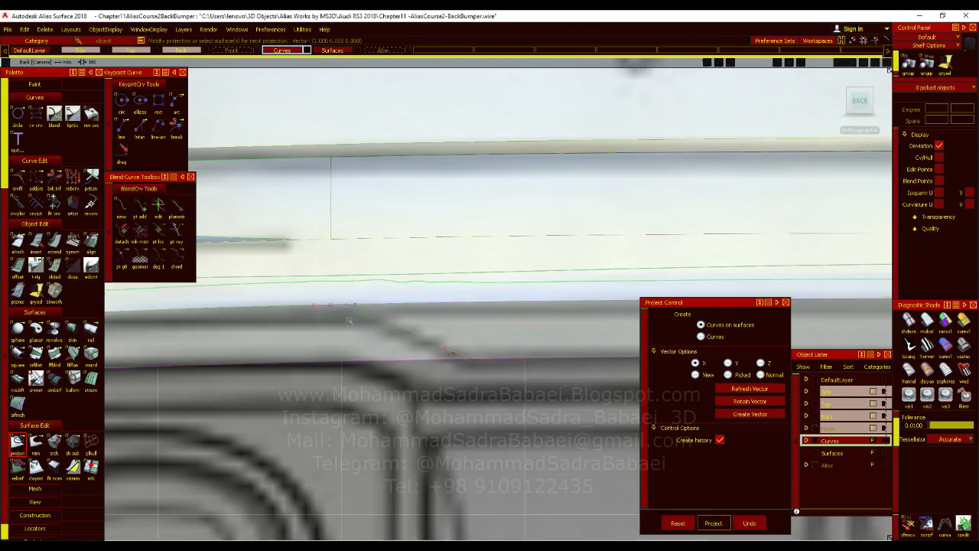
Step: Trim the draft surface along the projected step, keeping the portion toward the bumper's center, and inspect it in perspective
left_click(36, 441)
left_click(501, 331)
left_click(815, 528)
left_click_drag(458, 326, 736, 231, "alt+shift")
right_click_drag(536, 354, 689, 354, "alt+shift")
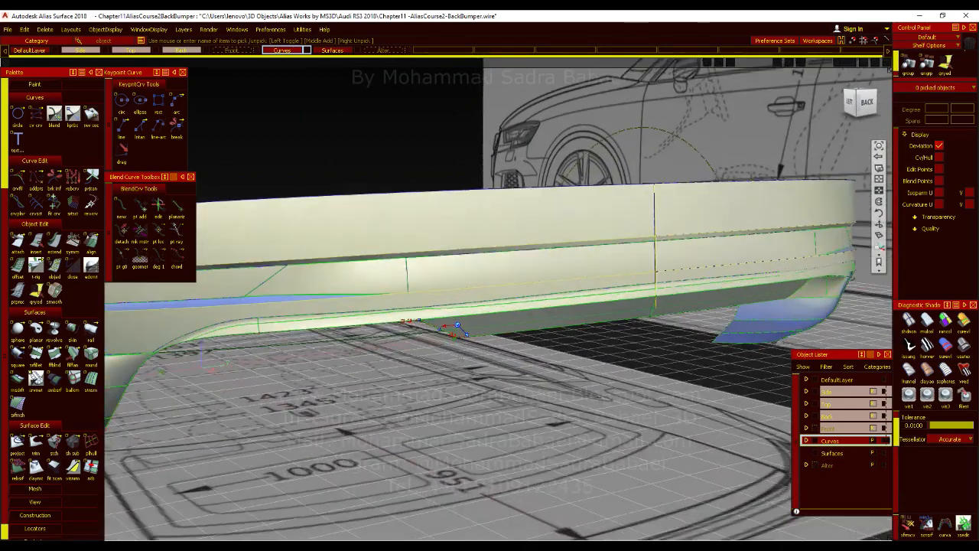
Step: Assign the curves around the notch on the bumper's lower edge to the Alter layer and clear the selection
right_click_drag(398, 339, 470, 339, "alt+shift")
left_click_drag(470, 339, 492, 353, "ctrl+shift")
left_click_drag(477, 304, 419, 346)
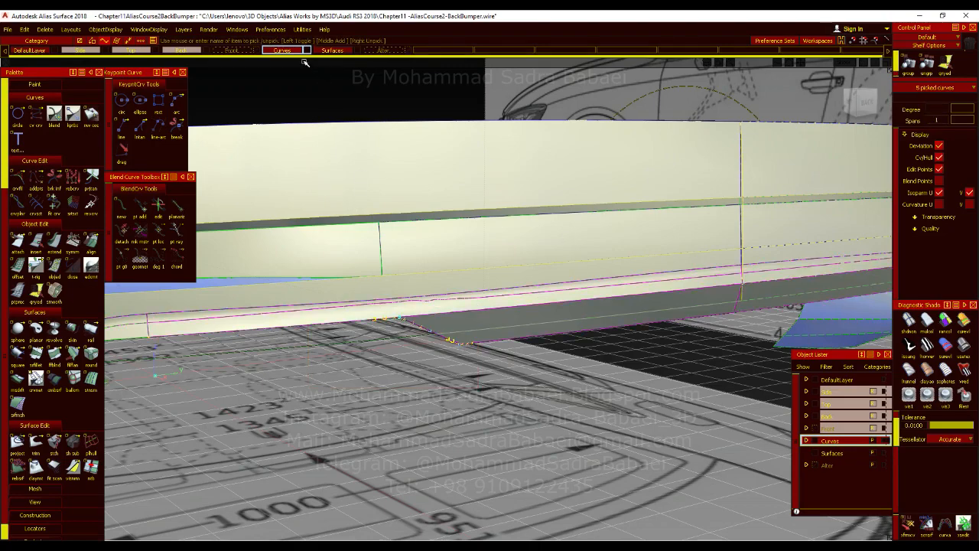
left_click(372, 50)
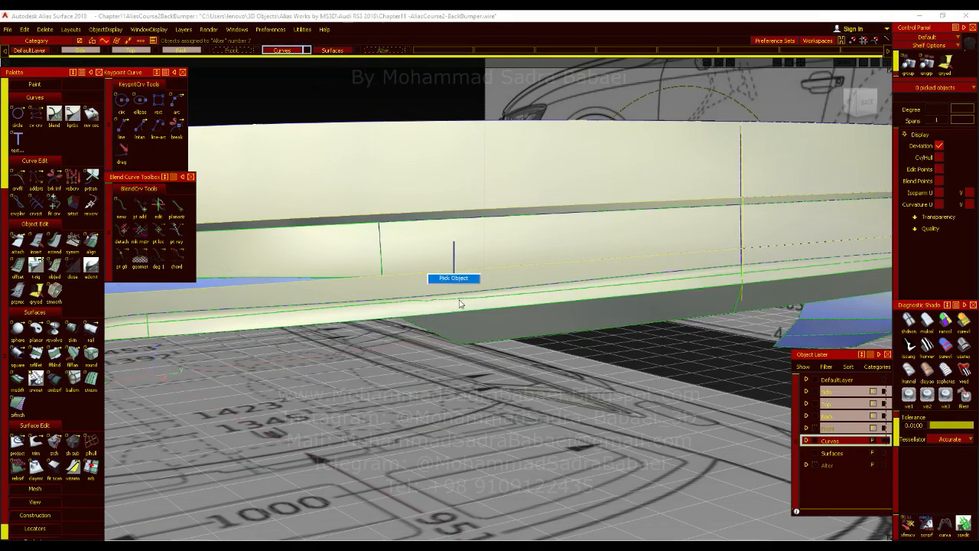
left_click_drag(460, 304, 460, 304, "ctrl+shift")
Step: Trim the bumper's lower draft surface at the notch from the back view, keeping the picked region
right_click_drag(492, 265, 438, 308, "alt+shift")
left_click_drag(438, 308, 536, 309, "alt+shift")
right_click_drag(535, 336, 250, 312, "alt+shift")
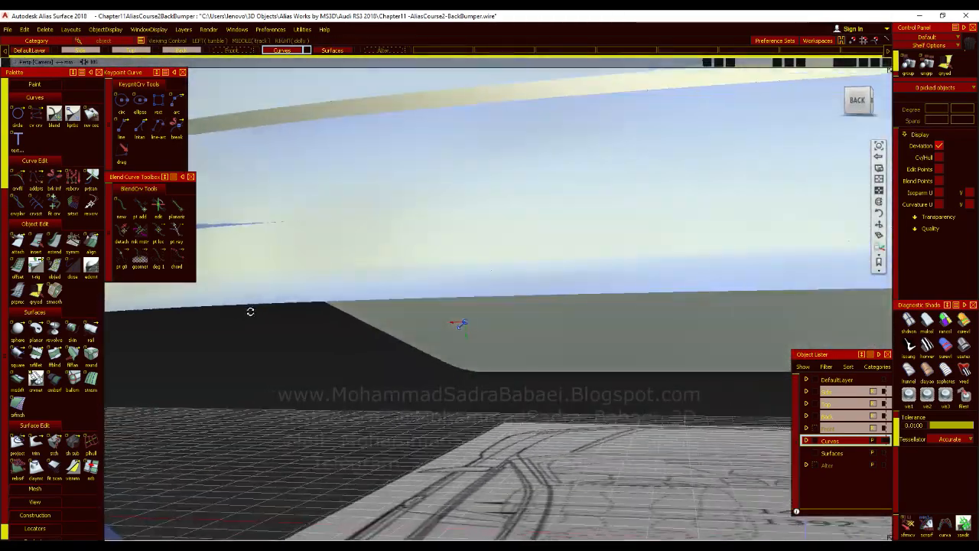
left_click_drag(250, 311, 326, 308, "alt+shift")
middle_click_drag(337, 341, 420, 372, "alt+shift")
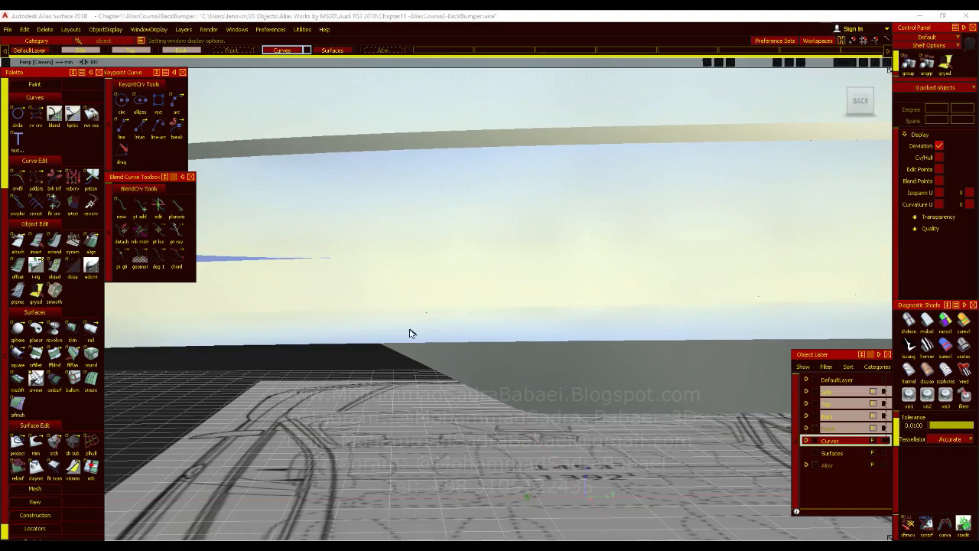
left_click(860, 100)
left_click(36, 442)
left_click(359, 368)
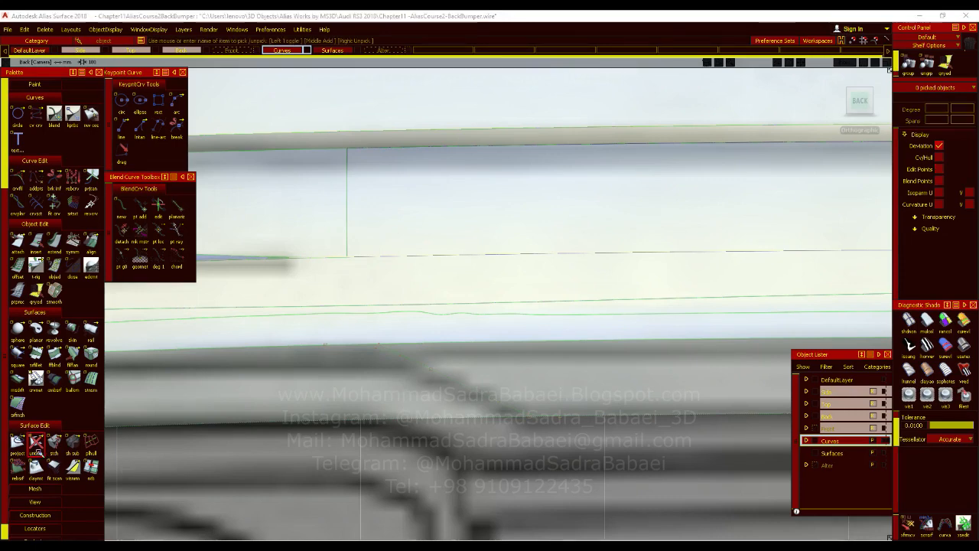
double_click(36, 444)
left_click(510, 318)
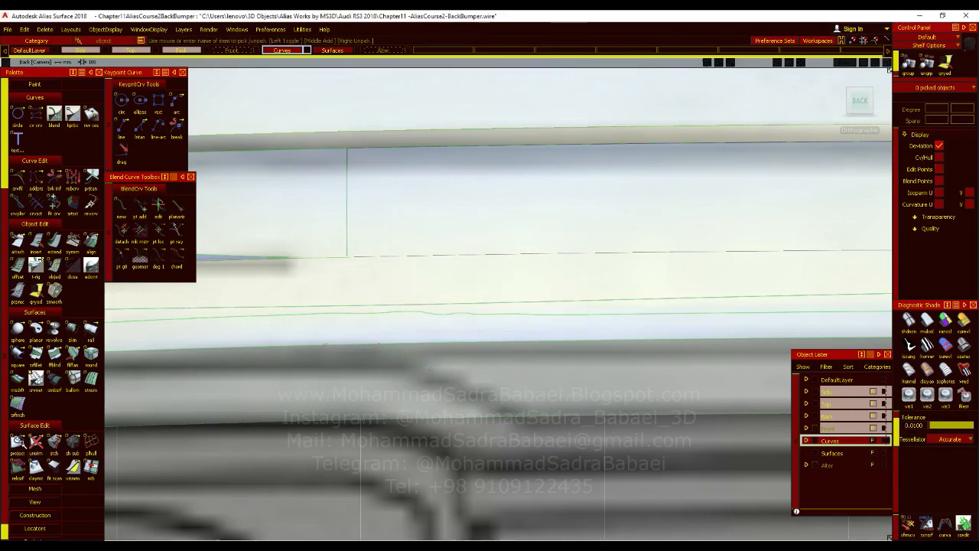
left_click(36, 443)
left_click(500, 374)
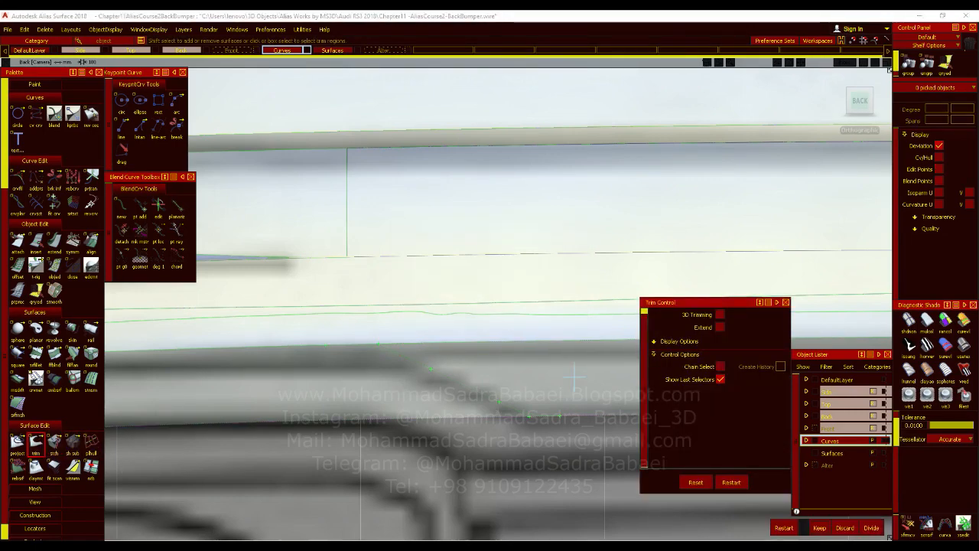
right_click_drag(378, 343, 454, 270, "alt+shift")
left_click(375, 348)
left_click(821, 525)
Step: Examine the trimmed notch under the bumper from several angles, toggling the model line display
left_click_drag(472, 293, 472, 258, "ctrl+shift")
left_click_drag(479, 349, 479, 436, "ctrl+shift")
right_click_drag(504, 345, 344, 426, "alt+shift")
left_click_drag(344, 426, 499, 348, "alt+shift")
right_click_drag(499, 348, 499, 391, "ctrl+shift")
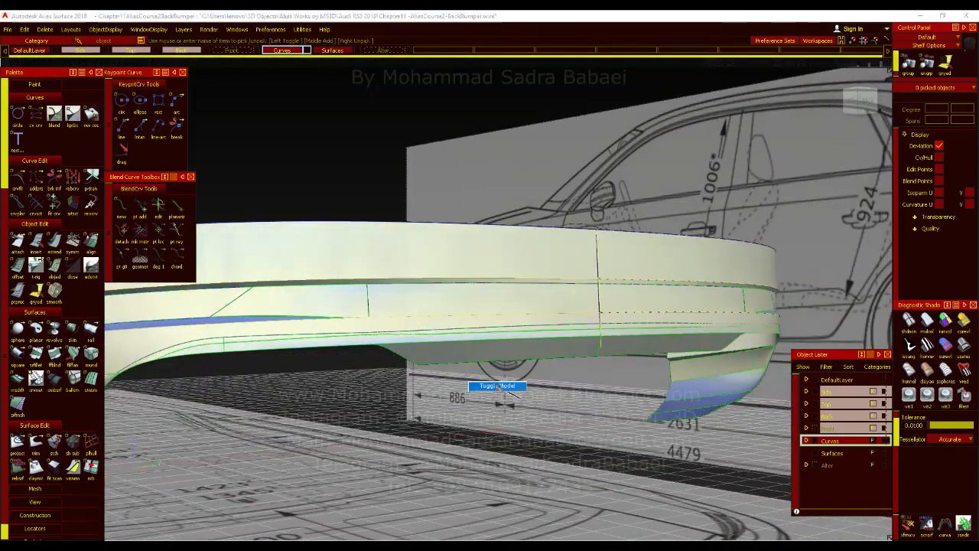
right_click_drag(494, 348, 493, 387, "ctrl+shift")
right_click_drag(493, 386, 398, 387, "alt+shift")
left_click_drag(398, 386, 398, 429, "alt+shift")
right_click_drag(386, 349, 494, 362, "alt+shift")
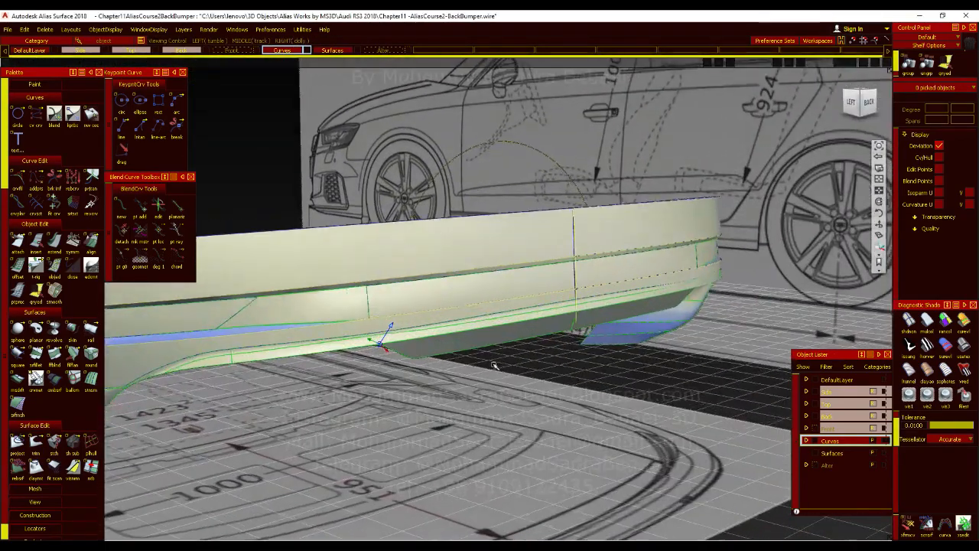
left_click(871, 105)
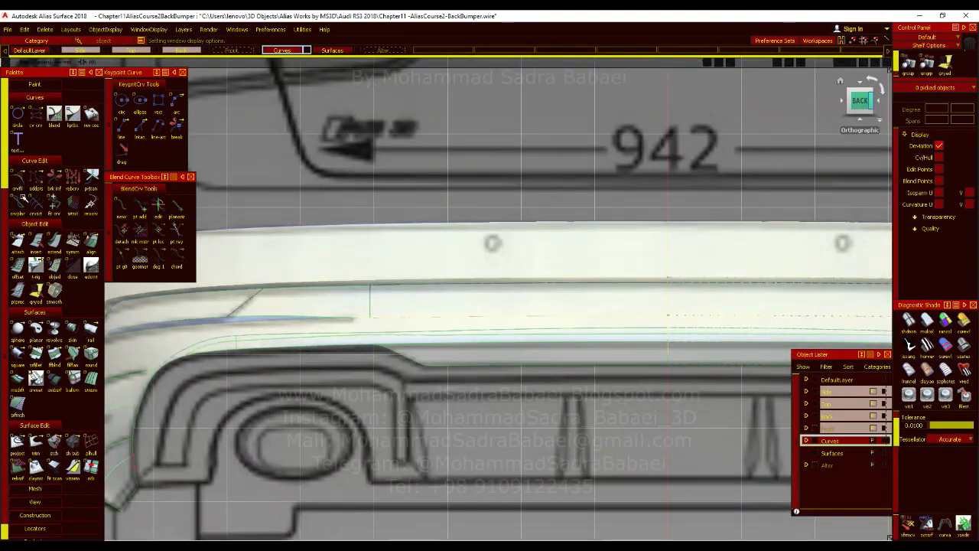
scroll(30, 208, "down", 1)
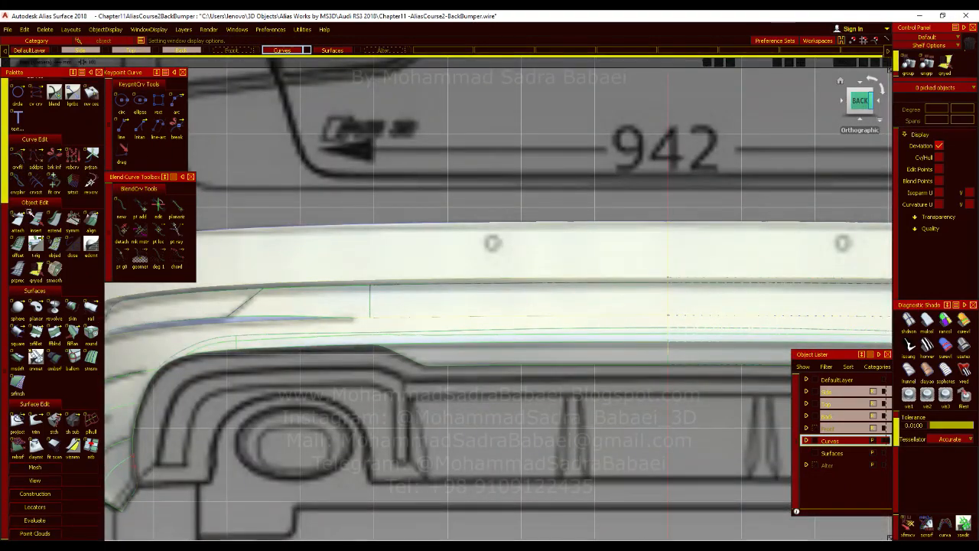
left_click(36, 160)
left_click(35, 160)
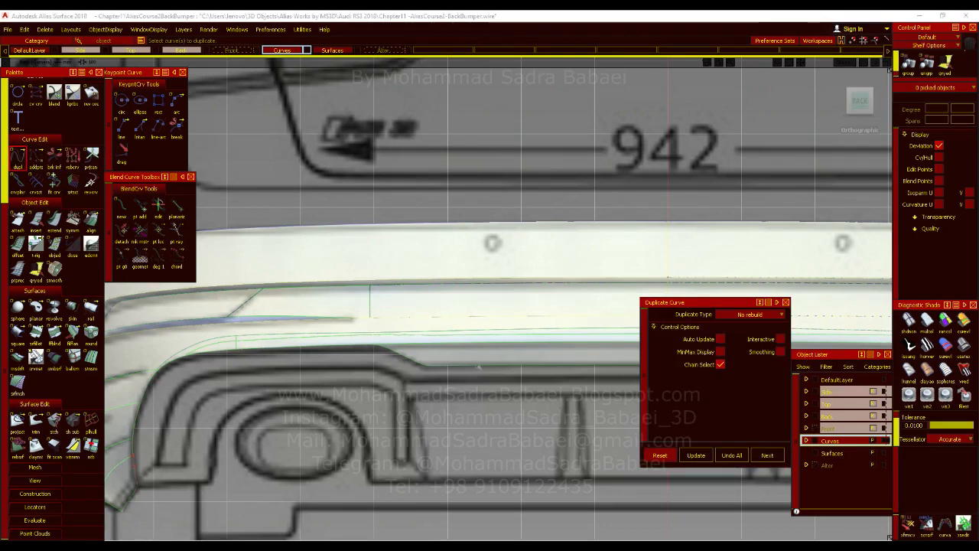
left_click(480, 366)
middle_click_drag(253, 345, 382, 314, "alt+shift")
left_click_drag(381, 312, 452, 344, "alt+shift")
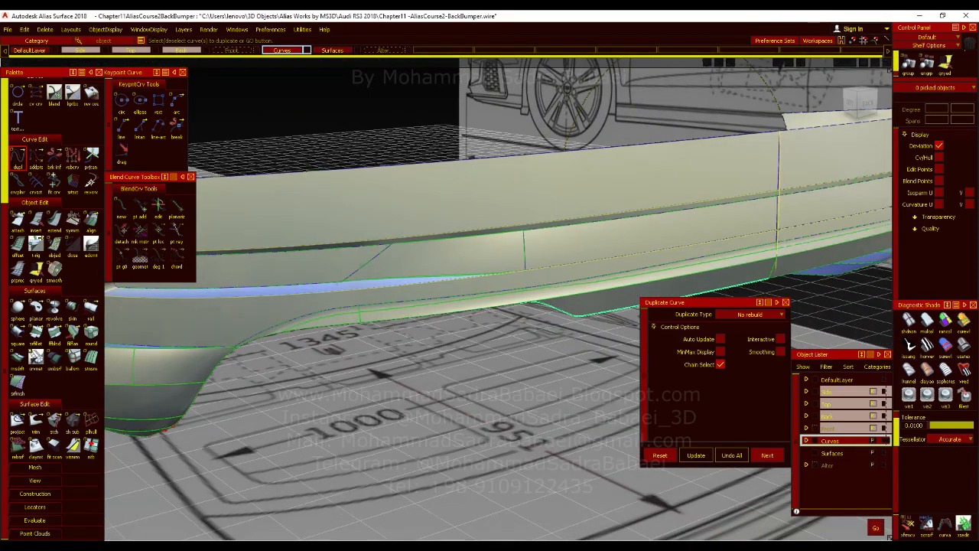
key("alt+Tab")
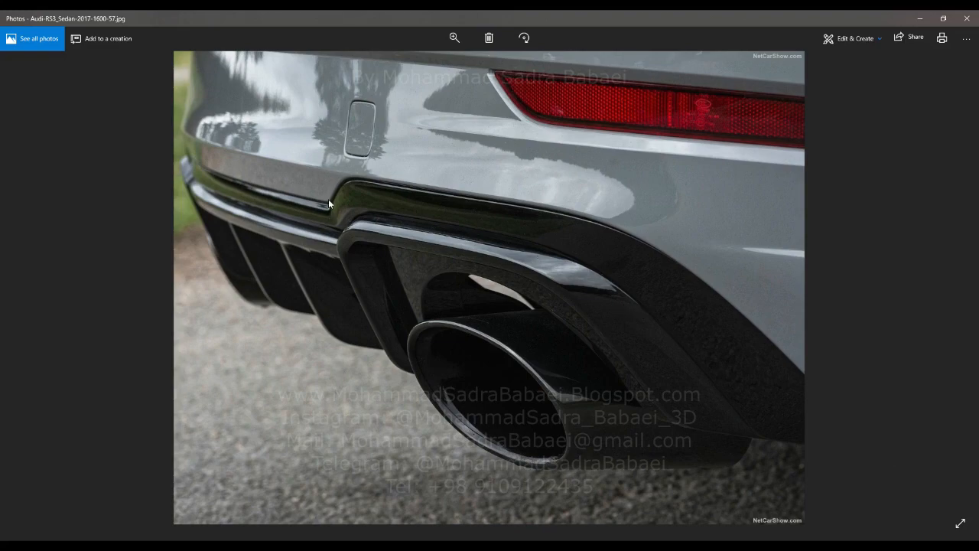
left_click(921, 19)
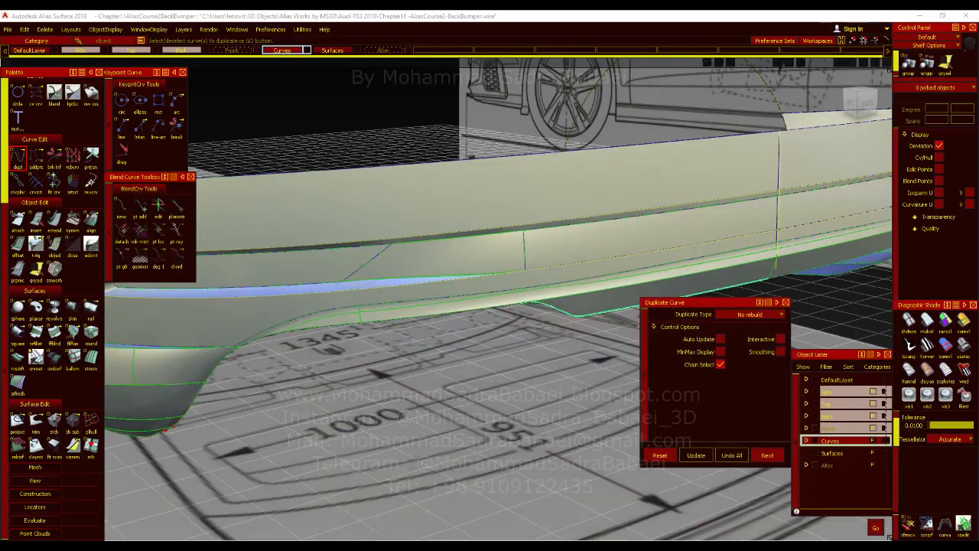
left_click(332, 328)
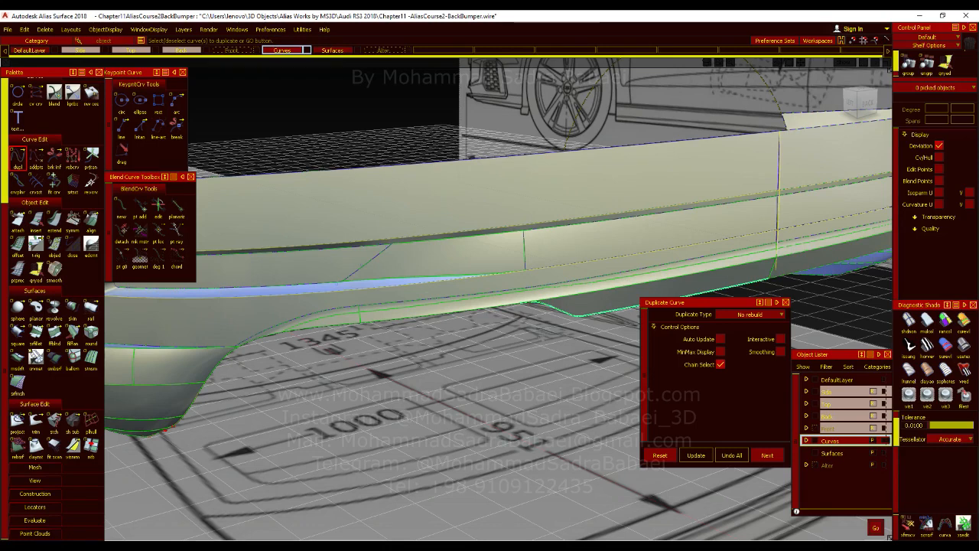
key("Escape")
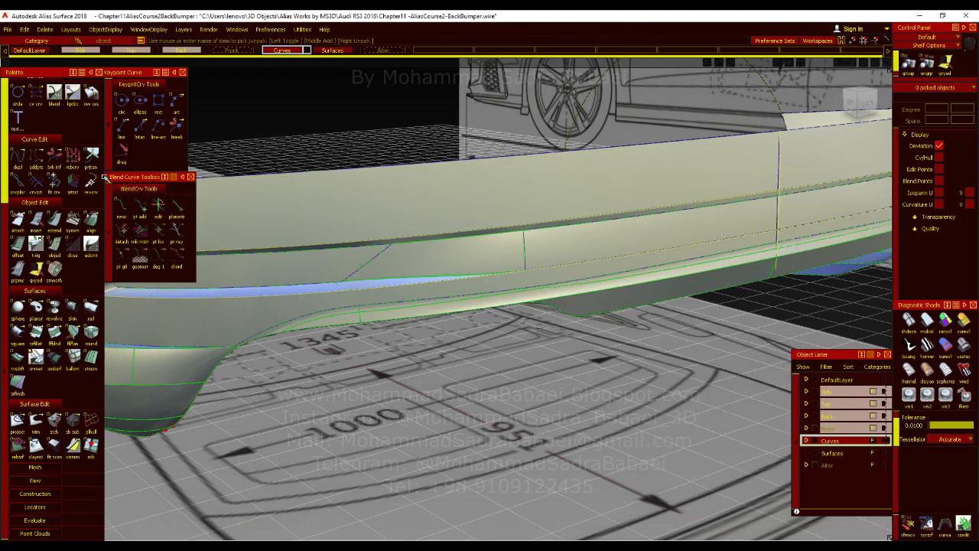
Step: Duplicate the lower edge of the bumper surface as a curve with Chain Select off and No rebuild
double_click(17, 157)
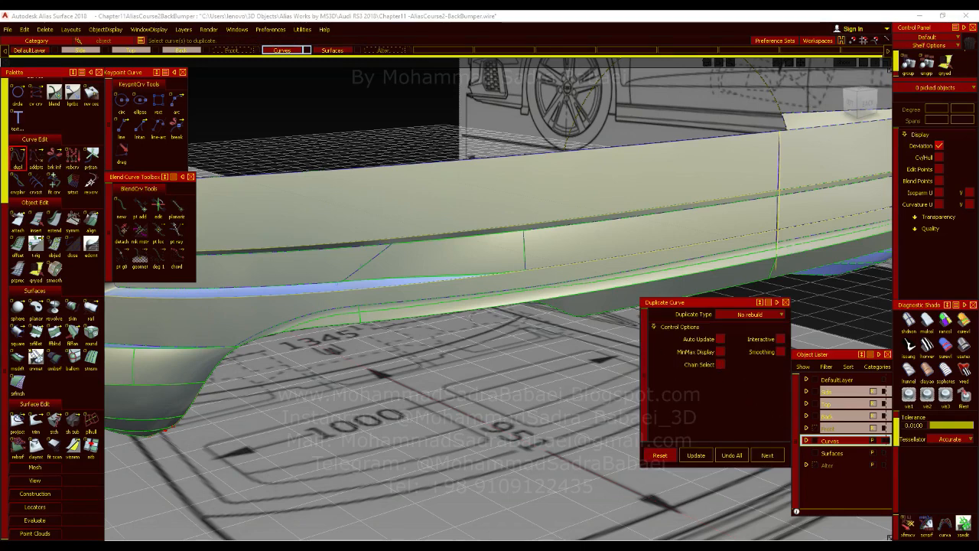
left_click(536, 294)
right_click_drag(597, 352, 650, 354, "alt+shift")
left_click(877, 528)
left_click_drag(551, 233, 536, 339, "ctrl+shift")
Step: Section the duplicated lower-edge curve near the start of the notch in the back view, keeping its outer part
left_click(867, 103)
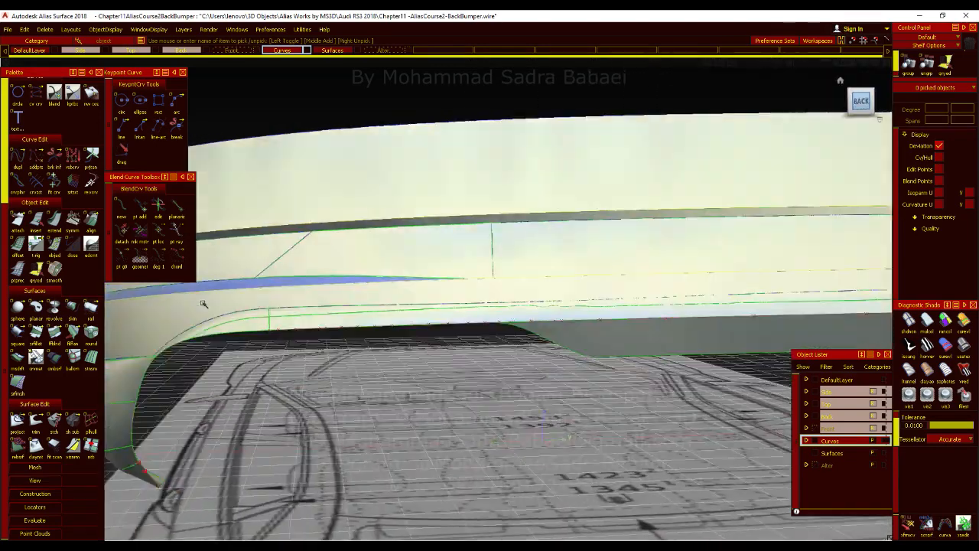
left_click(35, 181)
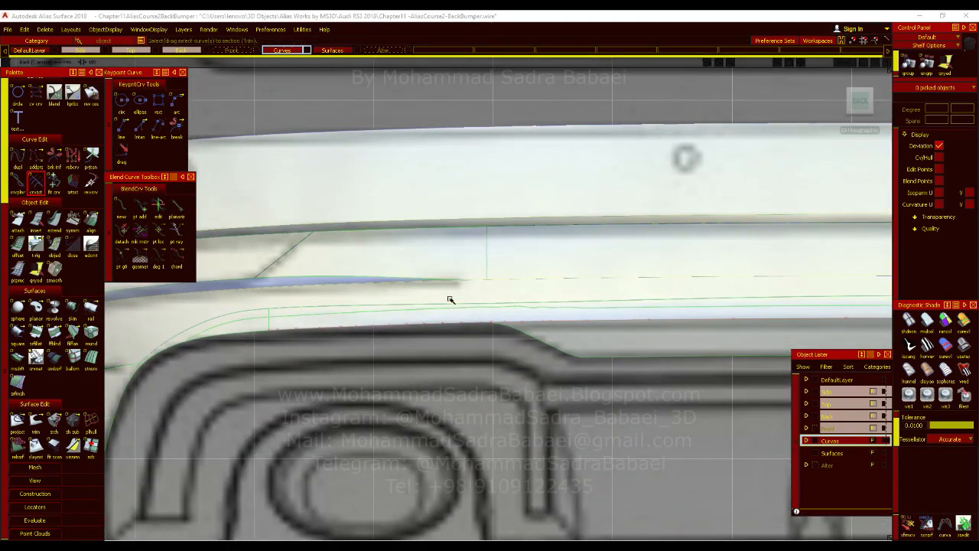
scroll(457, 306, "up", 3)
left_click(462, 332)
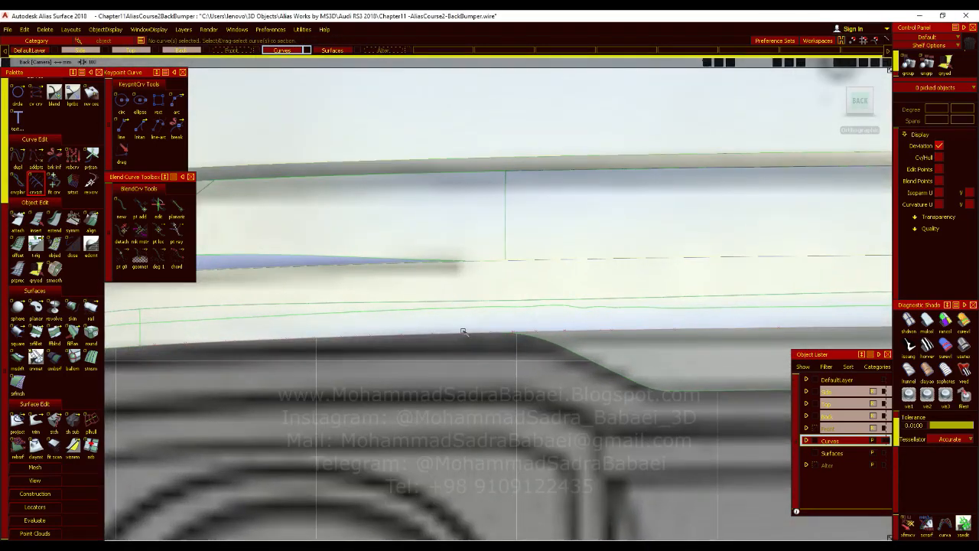
left_click(464, 335)
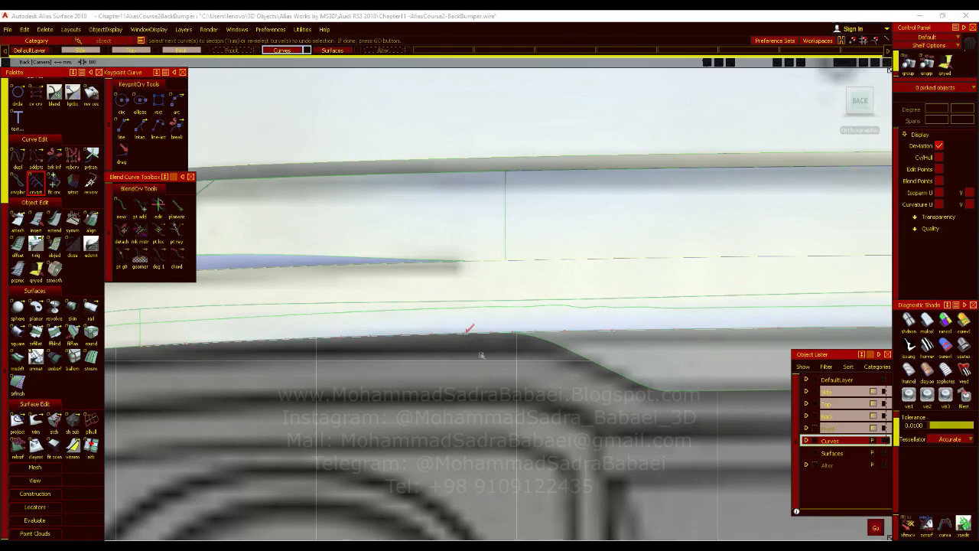
left_click(534, 342)
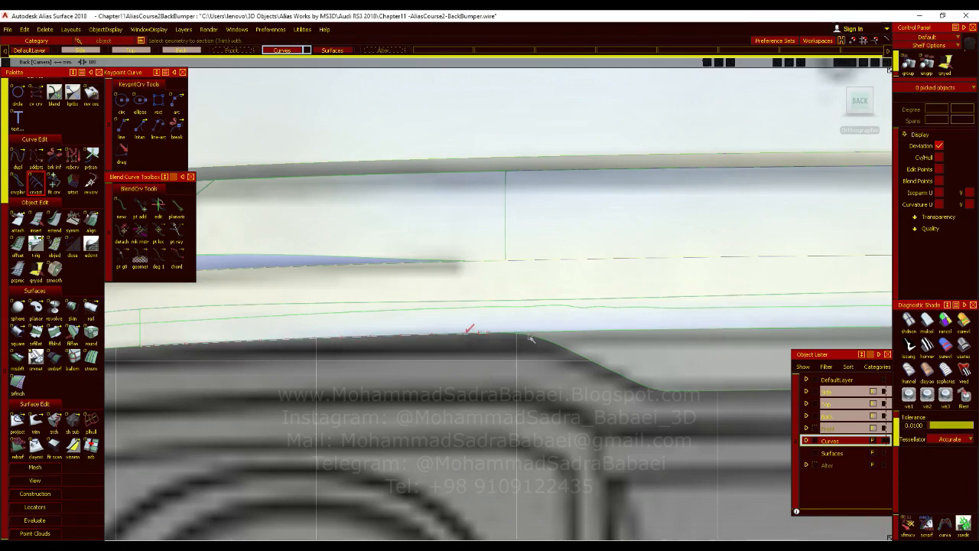
left_click(504, 273)
left_click(409, 336)
left_click(420, 344)
right_click_drag(433, 348, 457, 392, "alt+shift")
middle_click_drag(371, 330, 476, 323, "alt+shift")
right_click_drag(476, 323, 371, 354, "alt+shift")
left_click(356, 298)
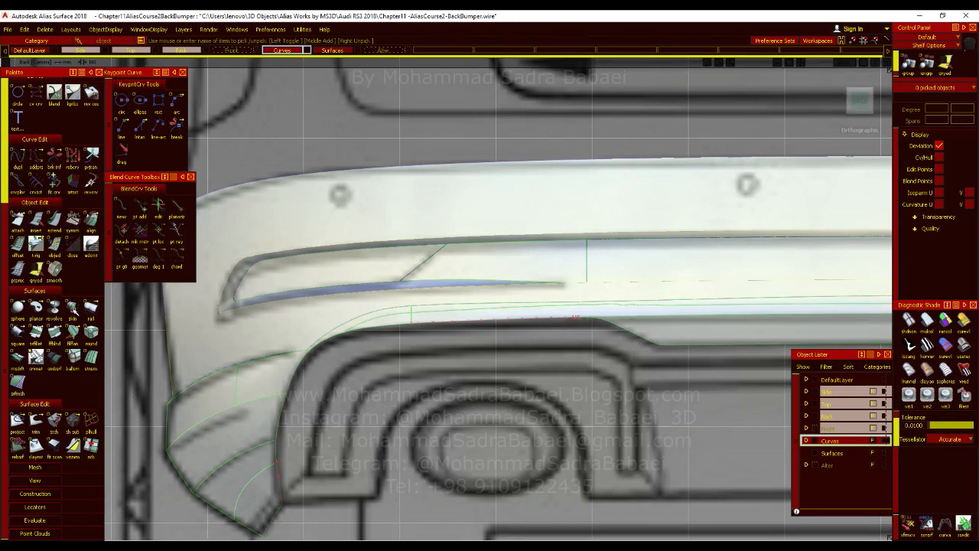
double_click(17, 157)
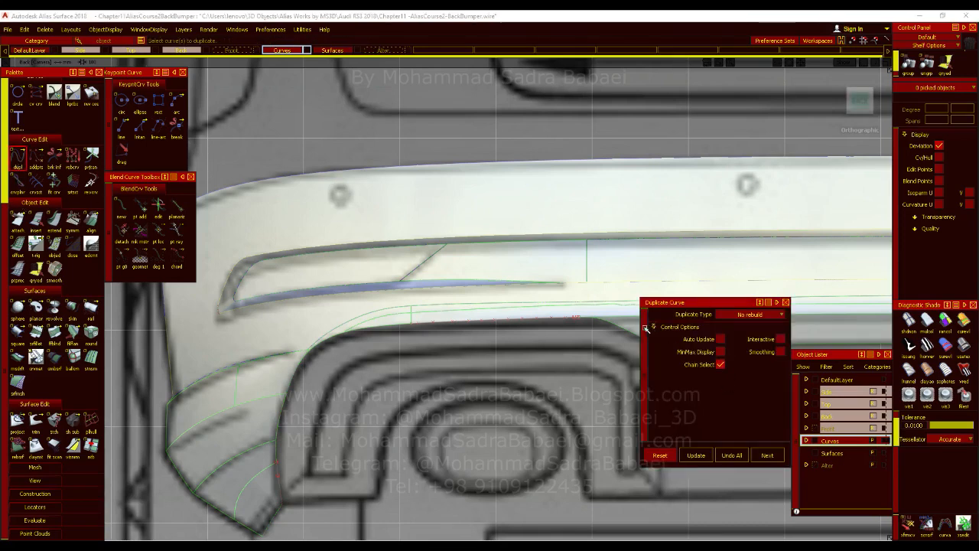
left_click(625, 326)
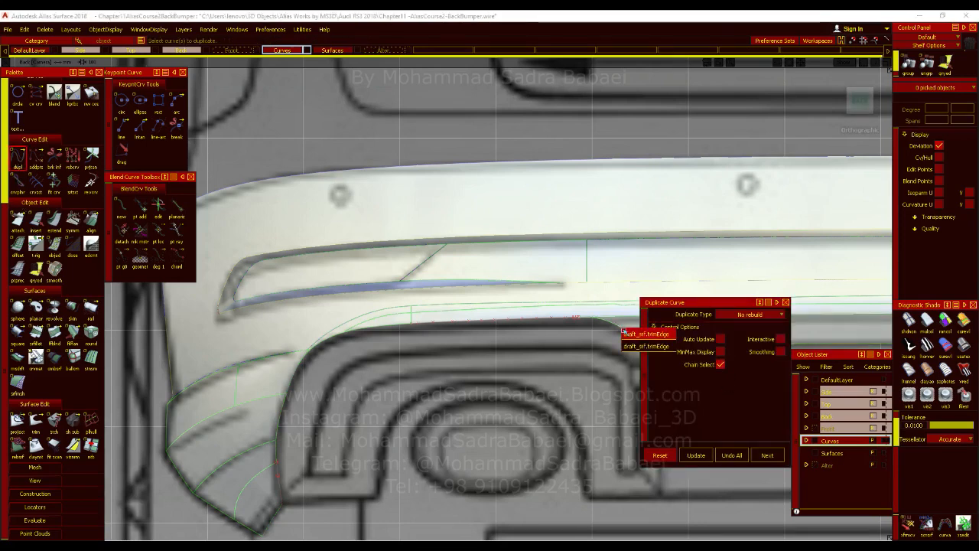
left_click(630, 346)
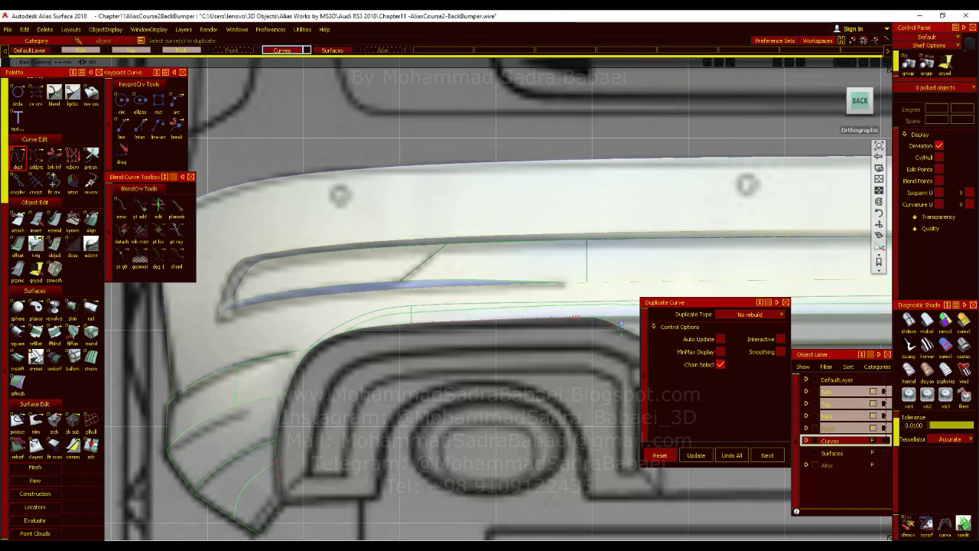
middle_click_drag(639, 377, 534, 367, "alt+shift")
left_click_drag(533, 366, 502, 406, "alt+shift")
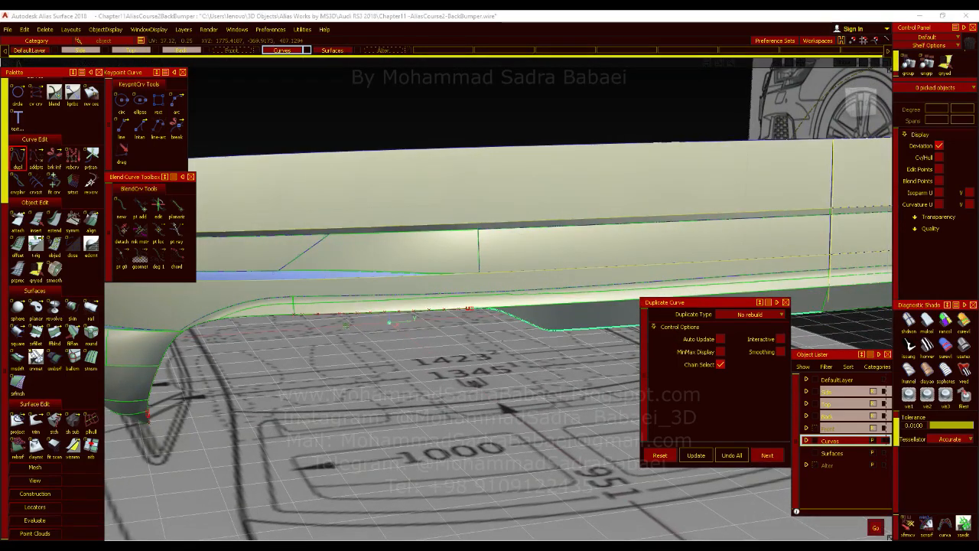
left_click(720, 364)
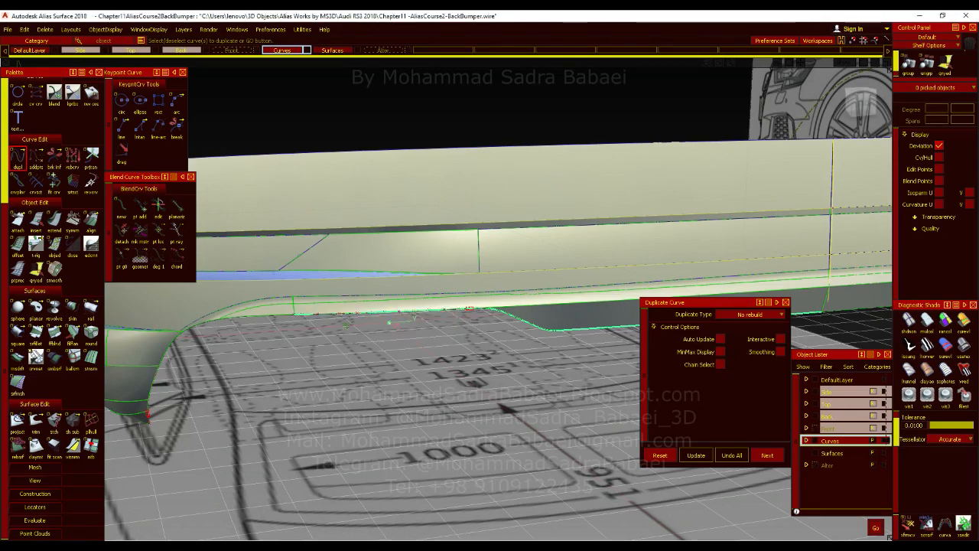
left_click(389, 322)
left_click_drag(389, 322, 490, 322, "alt+shift")
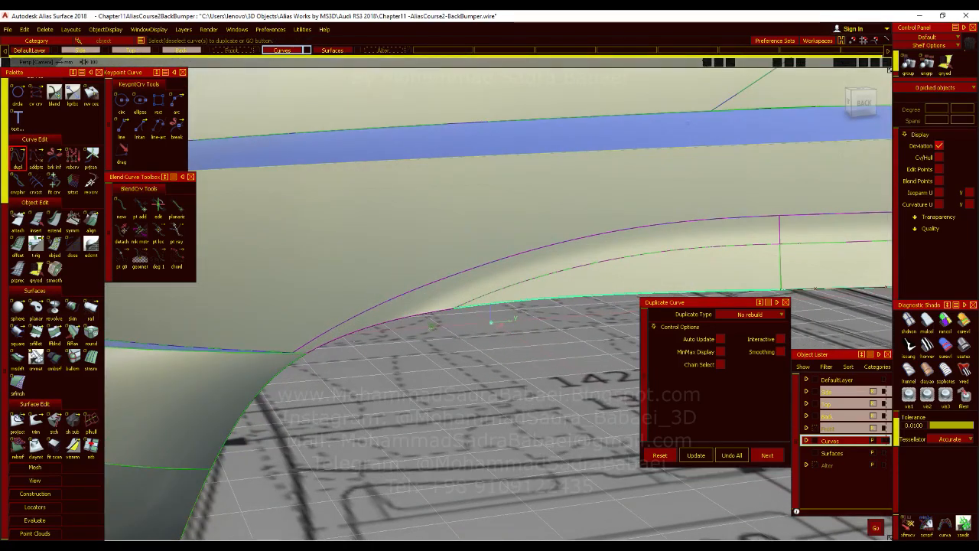
right_click_drag(491, 322, 508, 319, "alt+shift")
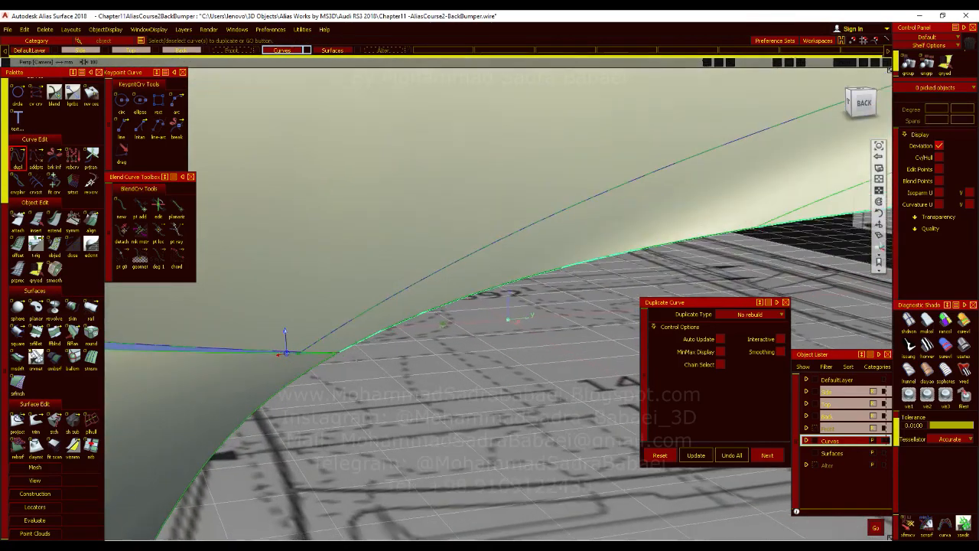
Step: Examine the corner where the bumper's lower edge meets the lower side surfaces
left_click_drag(507, 319, 328, 403, "alt+shift")
left_click_drag(325, 426, 337, 386, "alt+shift")
left_click_drag(445, 413, 418, 370, "alt+shift")
right_click_drag(419, 369, 470, 341, "ctrl+shift")
mouse_move(470, 342)
left_mouse_down("alt+shift")
mouse_move(522, 372)
mouse_move(464, 341)
left_mouse_up("alt+shift")
right_click_drag(464, 342, 539, 439, "alt+shift")
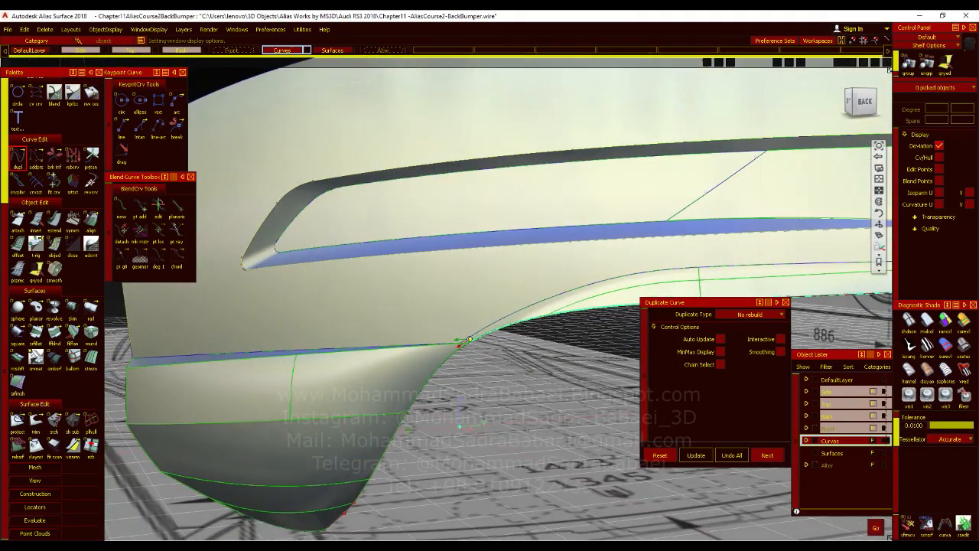
left_click_drag(538, 439, 515, 413, "alt+shift")
right_click_drag(514, 413, 306, 344, "alt+shift")
mouse_move(306, 344)
left_mouse_down("alt+shift")
mouse_move(289, 373)
mouse_move(354, 343)
mouse_move(356, 359)
mouse_move(395, 376)
mouse_move(465, 361)
left_mouse_up("alt+shift")
left_click_drag(499, 332, 499, 356, "alt+shift")
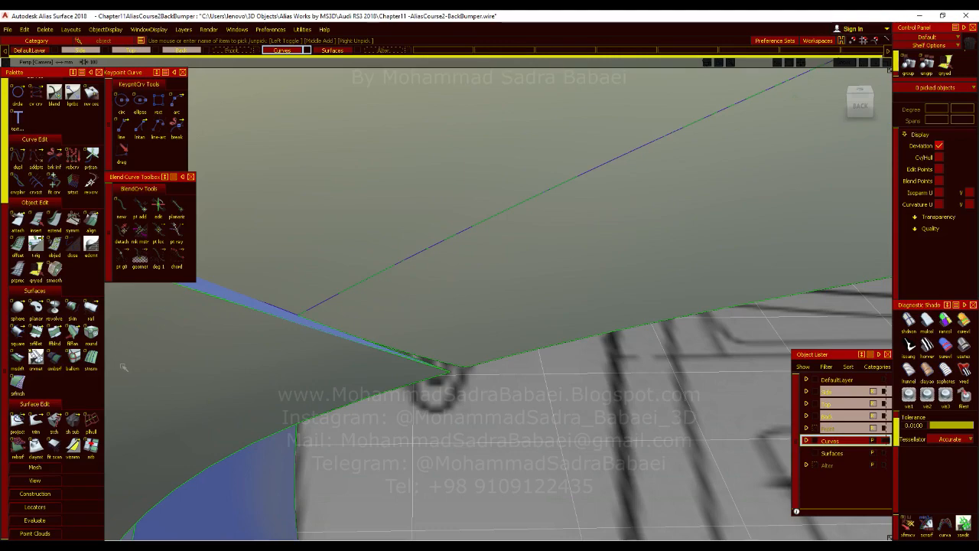
mouse_move(122, 367)
left_mouse_down("alt+shift")
mouse_move(514, 331)
mouse_move(517, 342)
mouse_move(485, 300)
mouse_move(472, 313)
mouse_move(497, 306)
mouse_move(655, 364)
mouse_move(661, 242)
left_mouse_up("alt+shift")
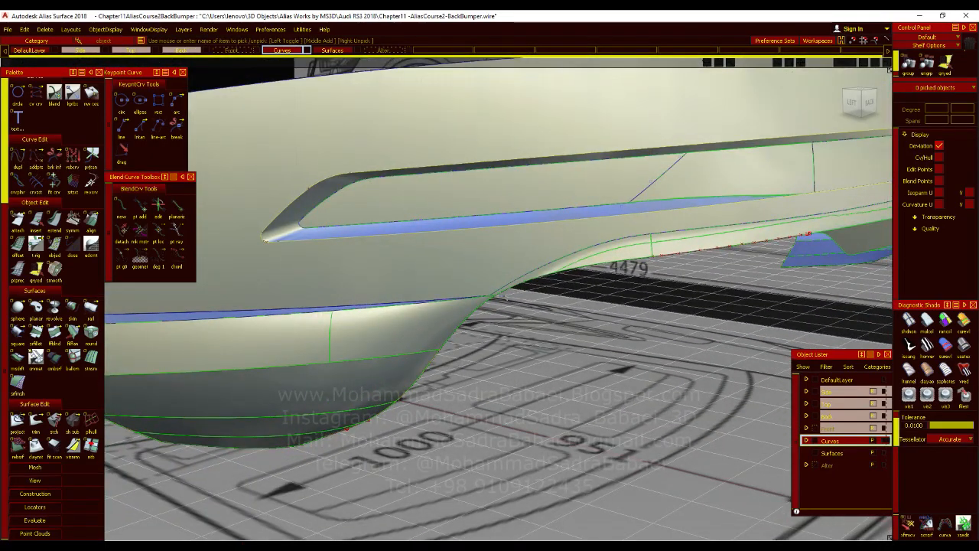
Step: Pick the surfaces along the bumper's lower edge to check their display settings, and clear the selection
right_click_drag(660, 242, 581, 241, "alt+shift")
mouse_move(732, 249)
left_mouse_down("alt+shift")
mouse_move(692, 309)
mouse_move(660, 284)
left_mouse_up("alt+shift")
right_click_drag(660, 284, 711, 293, "alt+shift")
left_click_drag(710, 293, 681, 302, "alt+shift")
left_click_drag(668, 256, 734, 236, "ctrl+shift")
left_click_drag(509, 259, 505, 294, "ctrl+shift")
left_click(330, 272)
left_click(335, 287)
left_click(331, 256)
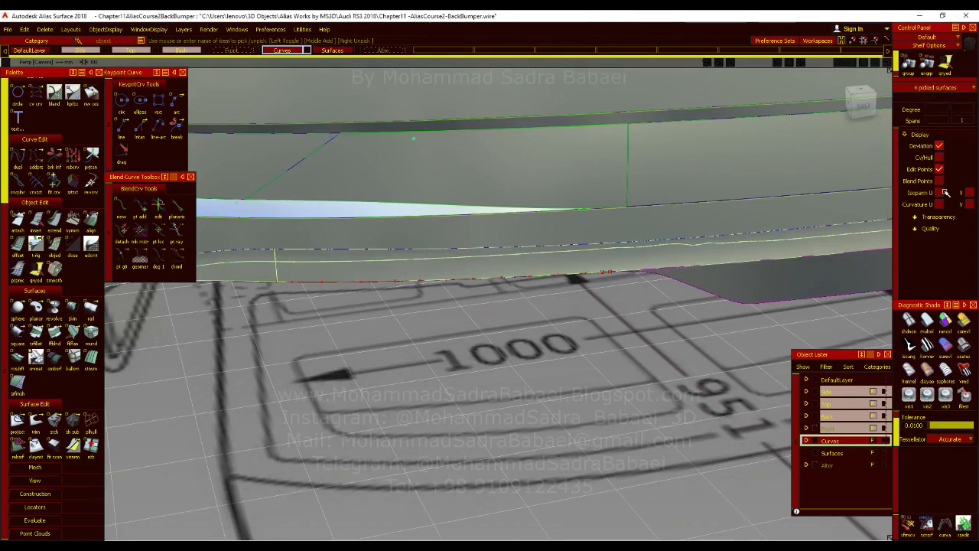
left_click_drag(663, 266, 663, 233, "ctrl+shift")
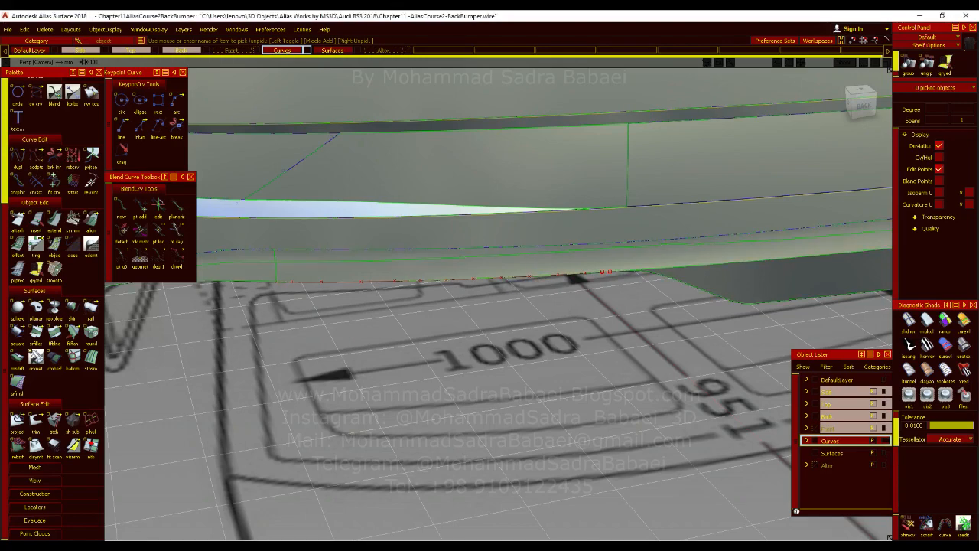
Step: Examine the gap where the bumper's lower edge meets the corner of the lower side surface, toggling the model line display
right_click_drag(690, 246, 658, 293, "alt+shift")
middle_click_drag(657, 293, 688, 284, "alt+shift")
key("alt+t")
key("alt+t")
right_click_drag(666, 288, 680, 313, "alt+shift")
left_click_drag(679, 313, 734, 337, "alt+shift")
middle_click_drag(398, 355, 651, 327, "alt+shift")
right_click_drag(482, 292, 581, 293, "alt+shift")
key("alt+t")
left_click_drag(503, 348, 402, 411, "alt+shift")
middle_click_drag(403, 410, 488, 342, "alt+shift")
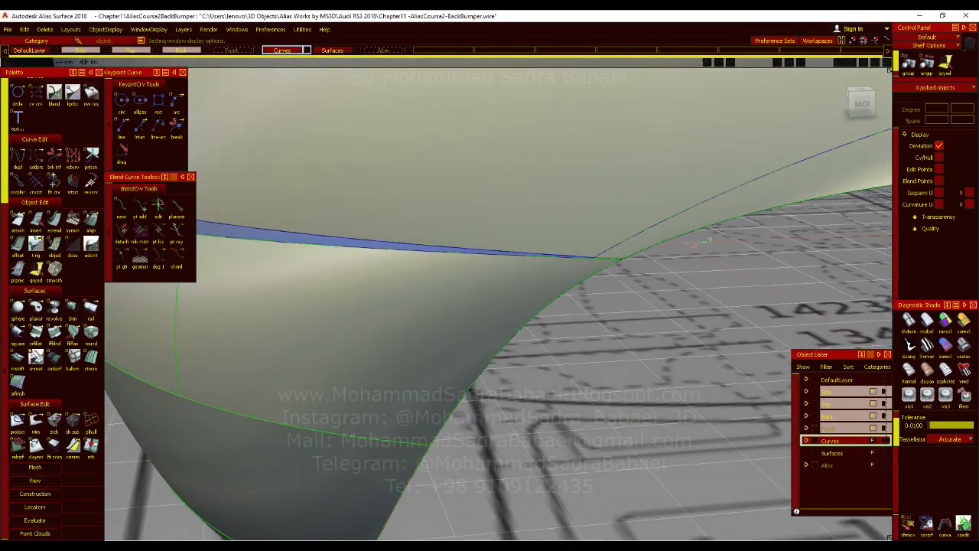
left_click_drag(709, 240, 483, 405, "alt+shift")
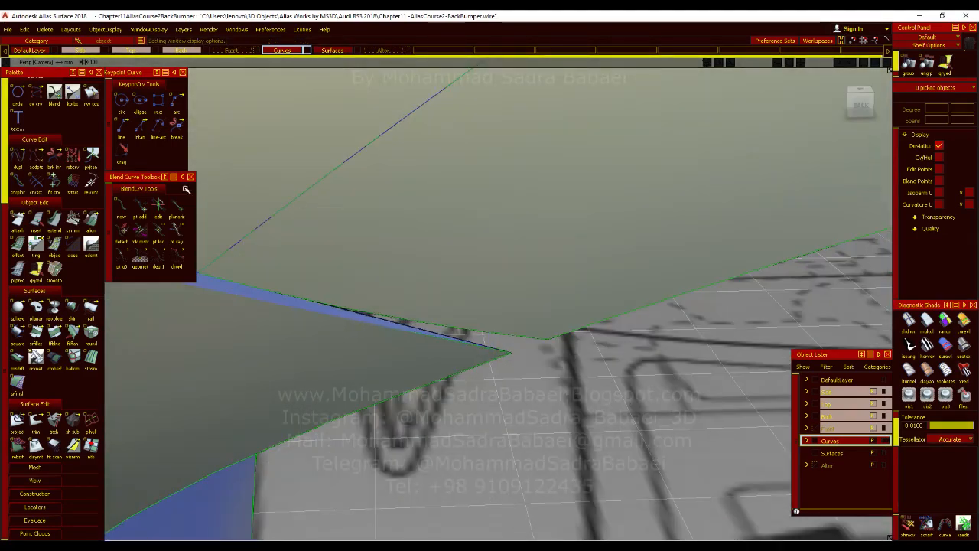
Step: Create a blend curve bridging the gap between the lower side surface's corner and the end of the bumper's lower edge
left_click(122, 207)
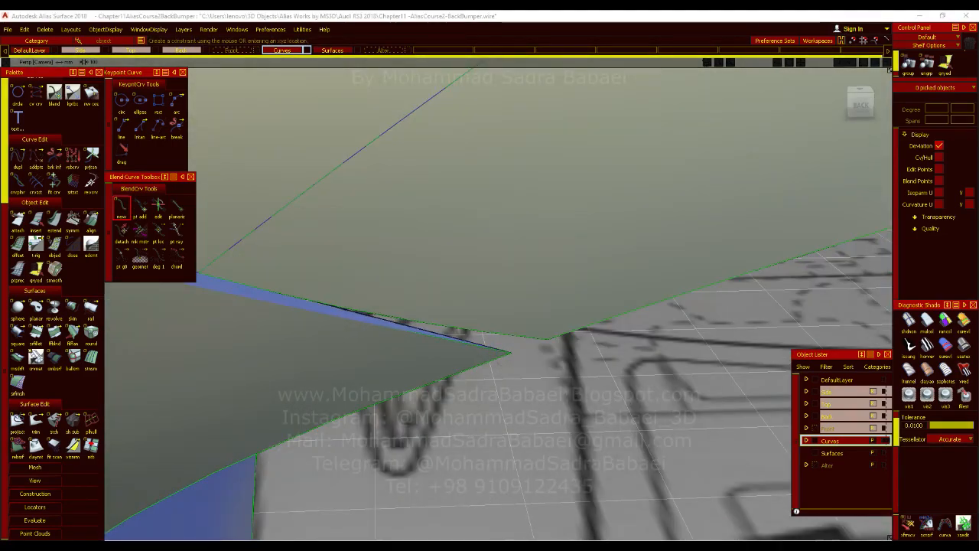
left_click(503, 365)
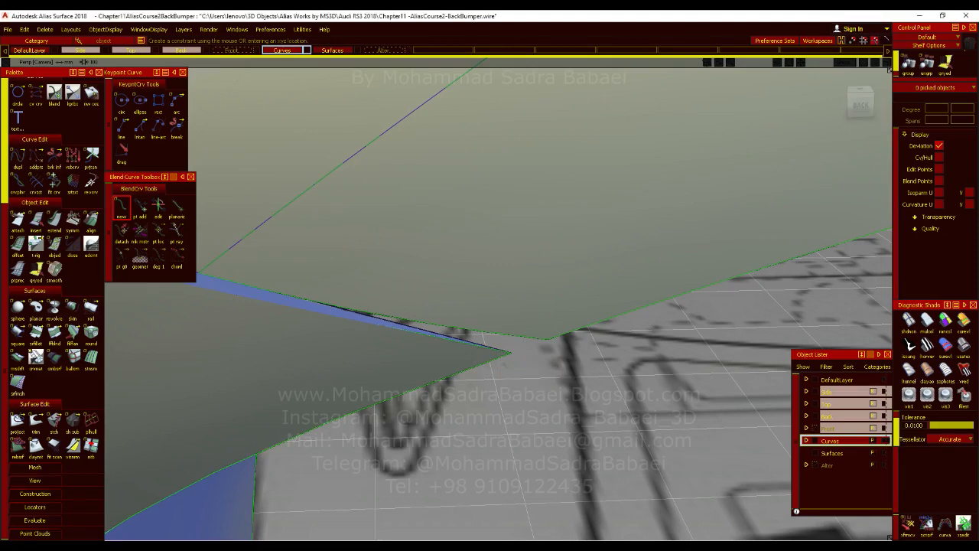
left_click(495, 358)
left_click(546, 340)
left_click_drag(574, 386, 515, 379, "ctrl+shift")
key("w")
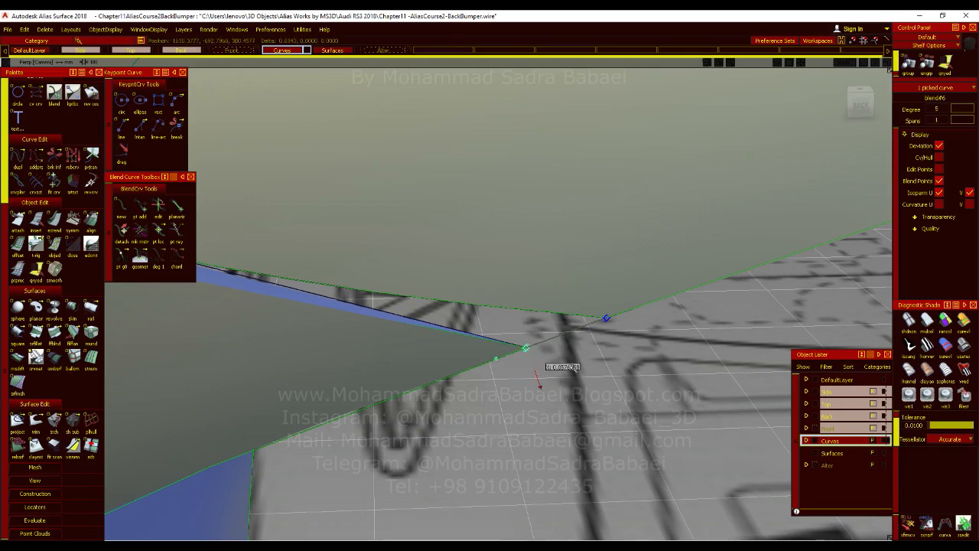
left_click_drag(525, 348, 481, 365)
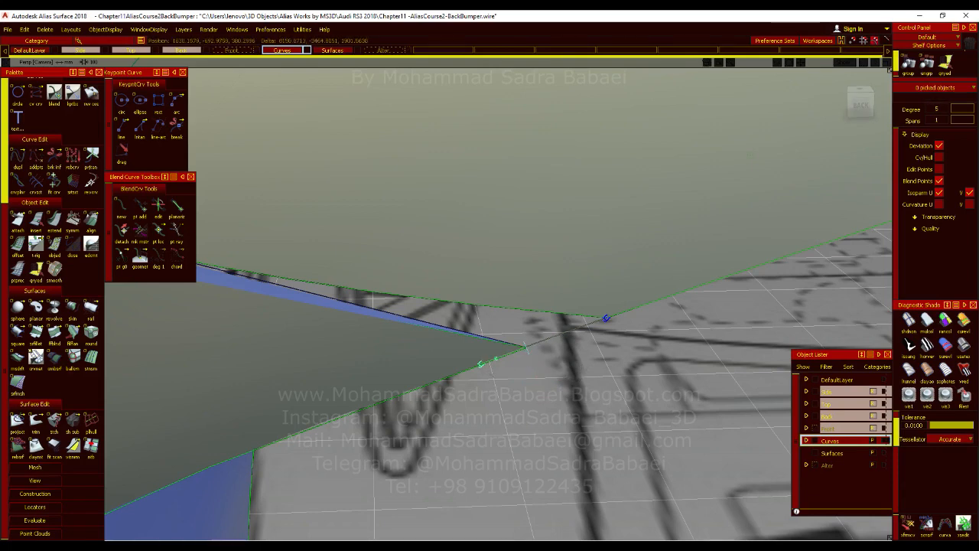
mouse_move(578, 380)
left_mouse_down("alt+shift")
mouse_move(641, 292)
mouse_move(726, 331)
mouse_move(809, 303)
mouse_move(715, 310)
mouse_move(536, 383)
mouse_move(541, 294)
left_mouse_up("alt+shift")
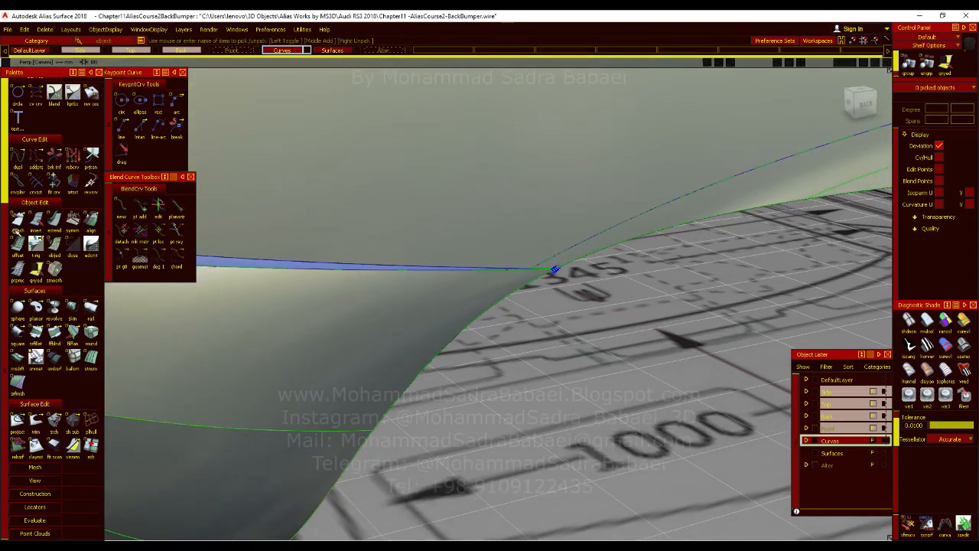
Step: Start Duplicate Curve with No rebuild, turn Chain Select off, and discard the chained edge selection
double_click(19, 157)
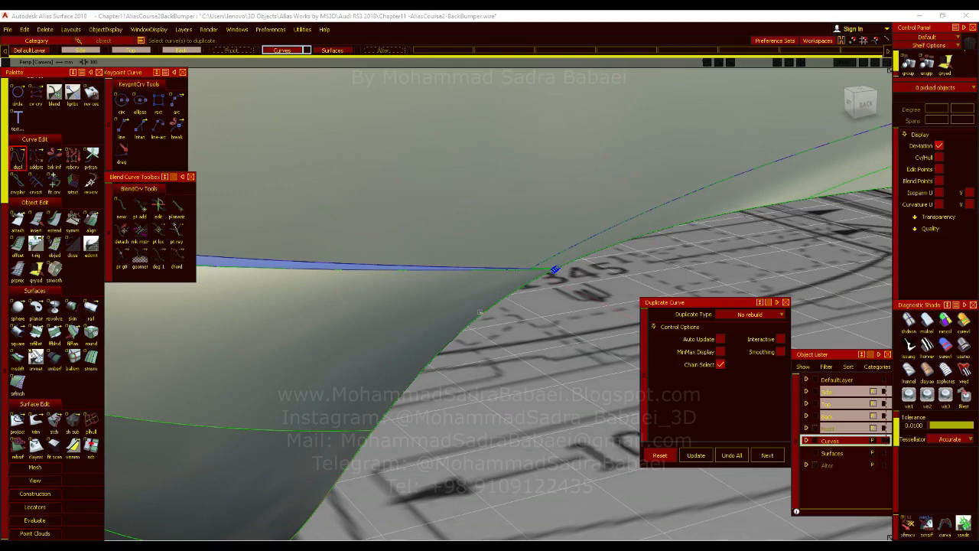
left_click(484, 314)
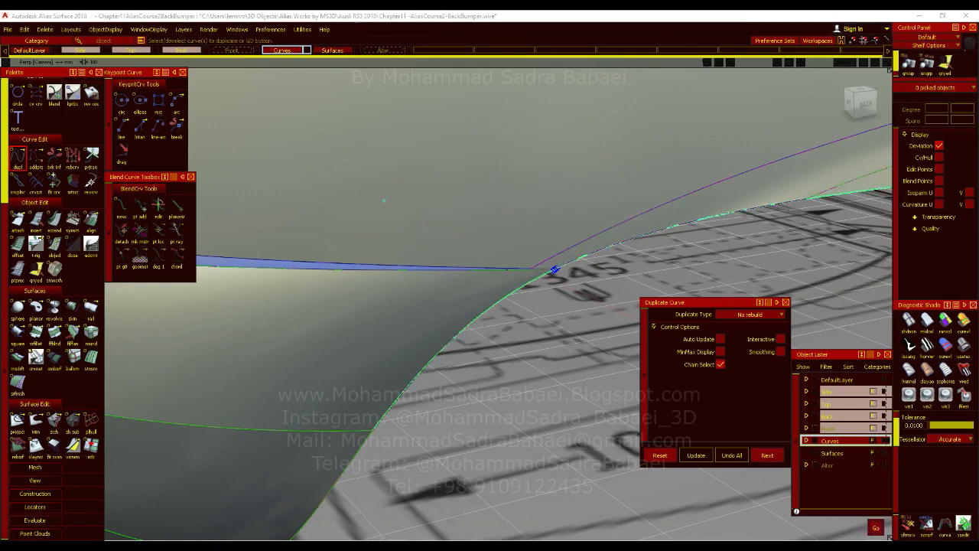
scroll(555, 269, "down", 3)
right_click_drag(401, 207, 434, 220, "alt+shift")
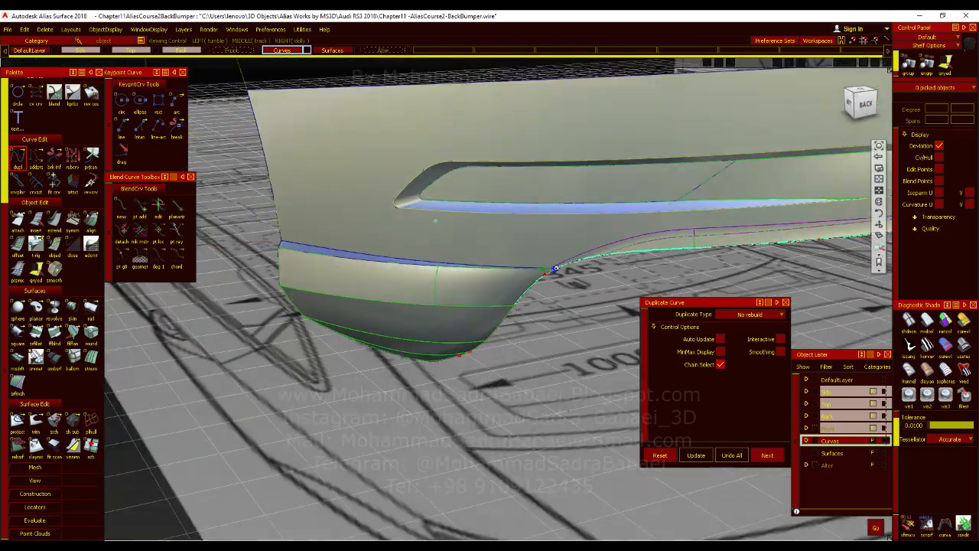
left_click_drag(434, 221, 361, 225, "alt+shift")
left_click(720, 365)
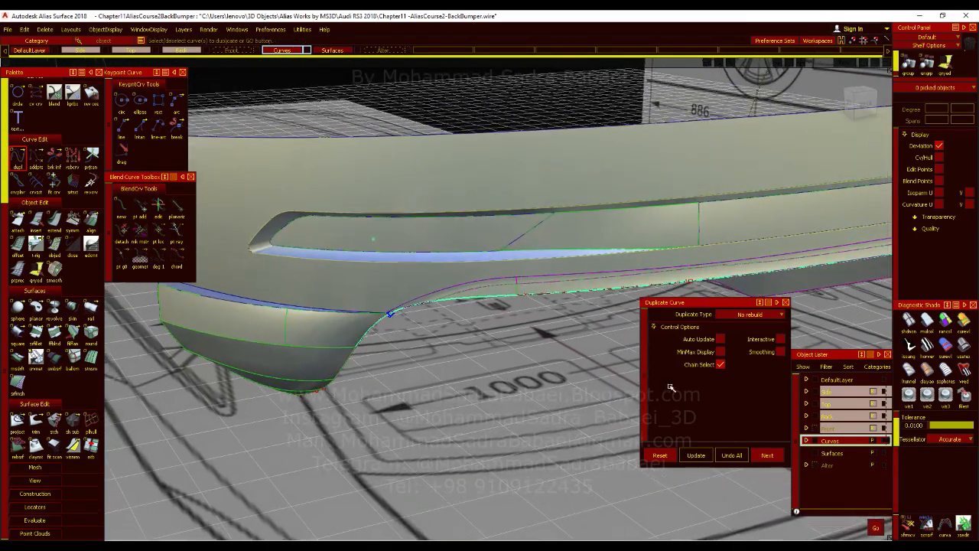
key("Escape")
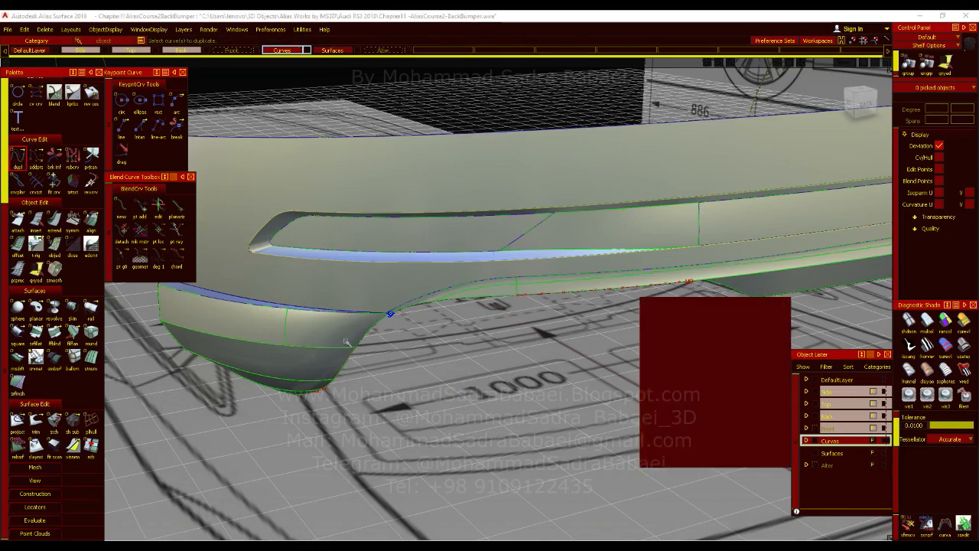
Step: Select the inner and bottom edge segments of the lower side surfaces one by one for duplication
scroll(347, 342, "up", 3)
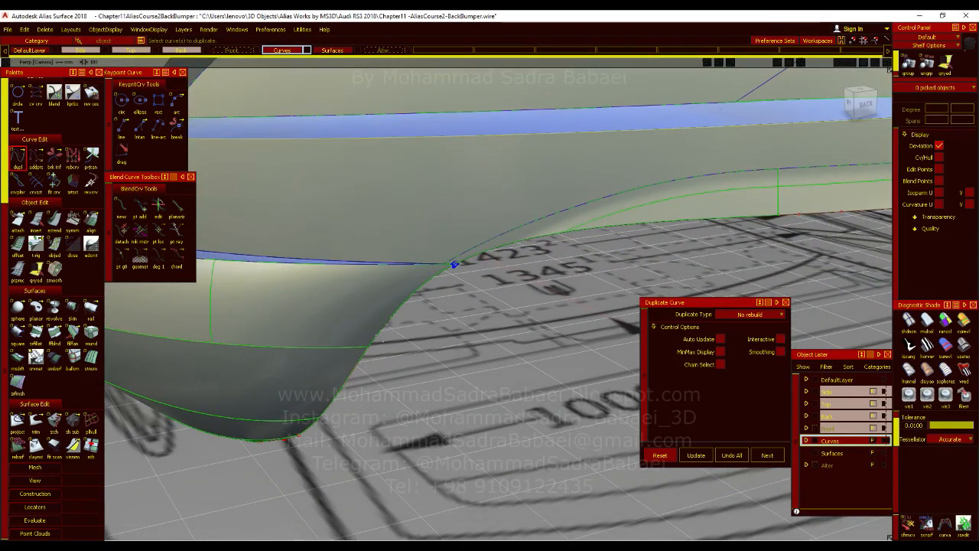
left_click(364, 369)
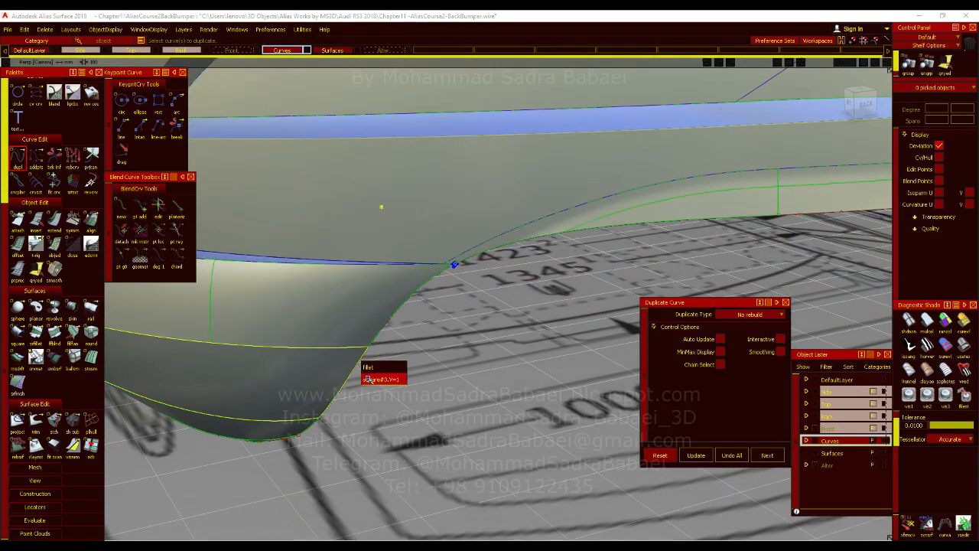
left_click(311, 423)
left_click(330, 442)
middle_click_drag(456, 393, 484, 360, "alt+shift")
left_click_drag(483, 360, 431, 367, "alt+shift")
left_click(406, 371)
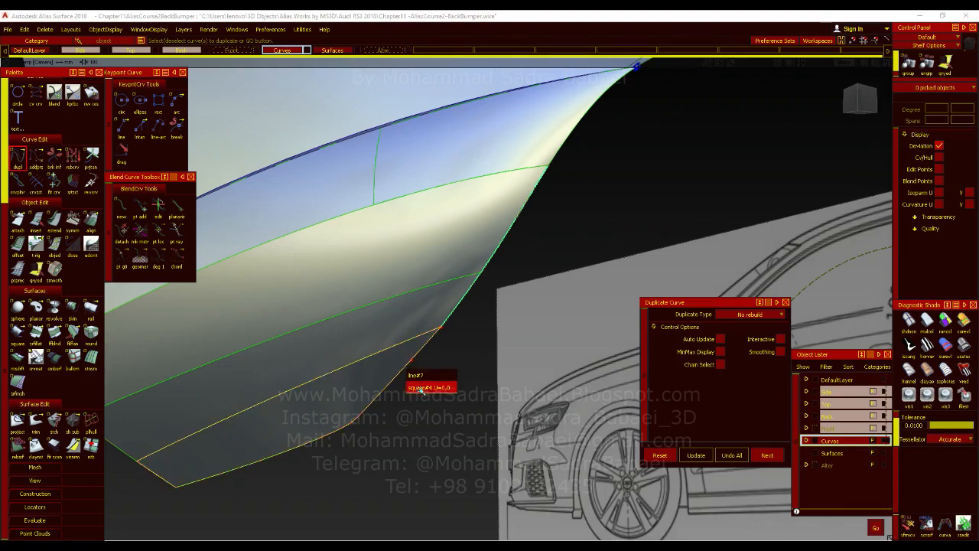
left_click(353, 423)
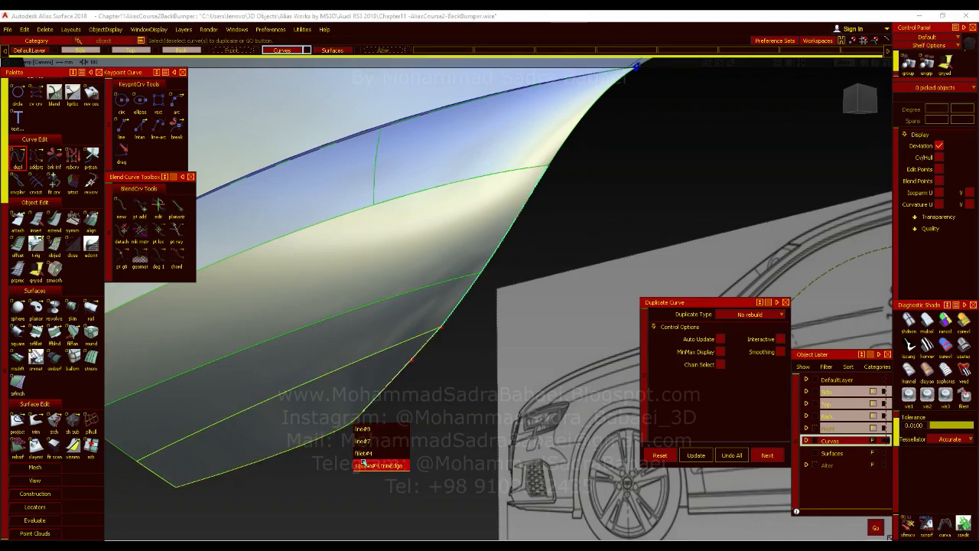
left_click(363, 463)
left_click(325, 440)
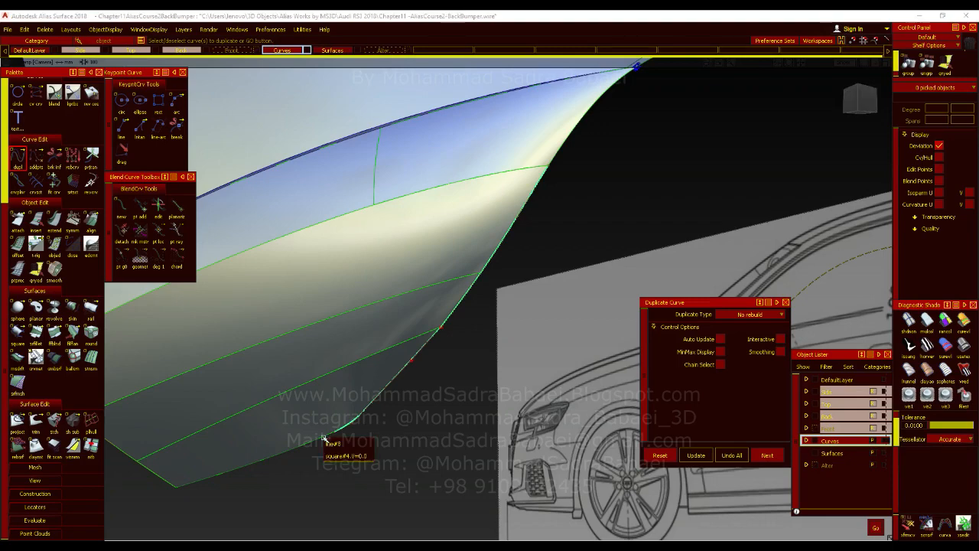
left_click(334, 458)
Step: Add the uppermost side surface's inner edge, the blend curve at the corner and the adjoining bumper lower edge to the duplication
left_click_drag(492, 345, 351, 330, "alt+shift")
left_click(459, 270)
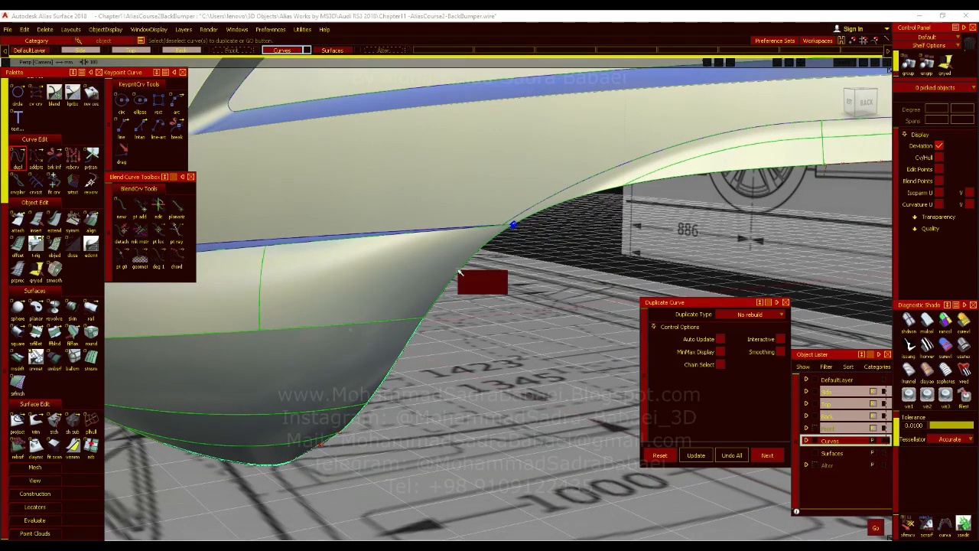
left_click(478, 277)
right_click_drag(531, 265, 795, 169, "alt+shift")
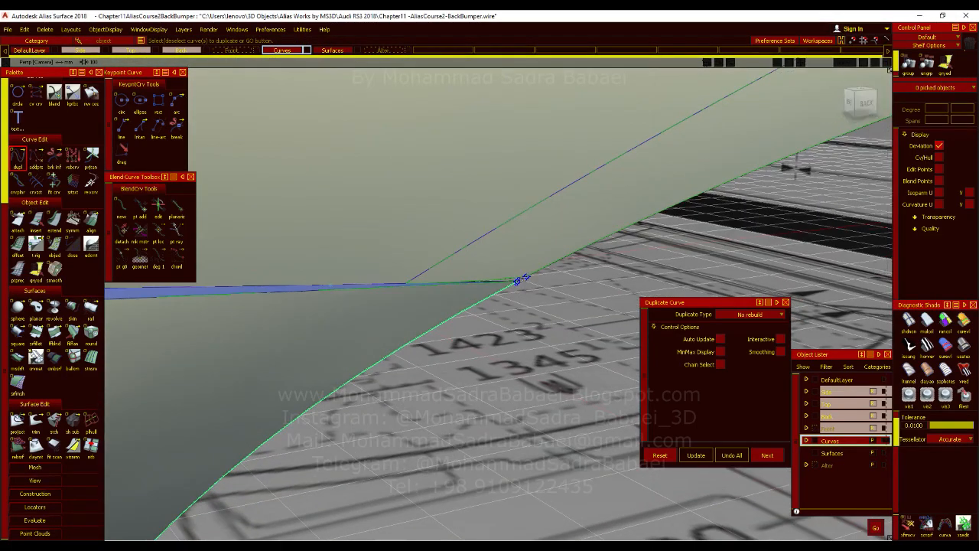
left_click(518, 281)
left_click(524, 283)
left_click(559, 259)
left_click_drag(552, 240, 503, 415, "alt+shift")
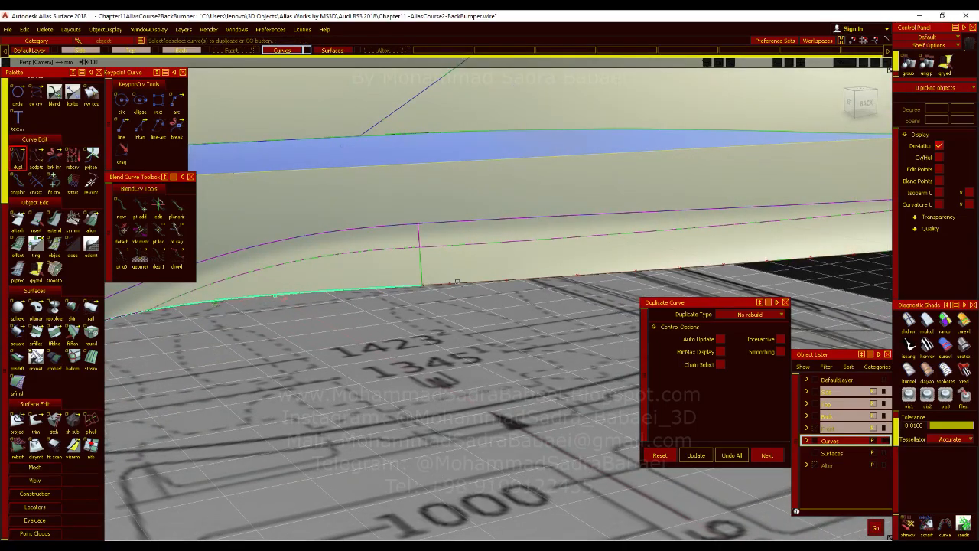
Step: Turn Chain Select on, add the notch's connected edges, and duplicate all selected edges as curves
left_click_drag(594, 263, 527, 280, "alt+shift")
right_click_drag(534, 274, 673, 274, "alt+shift")
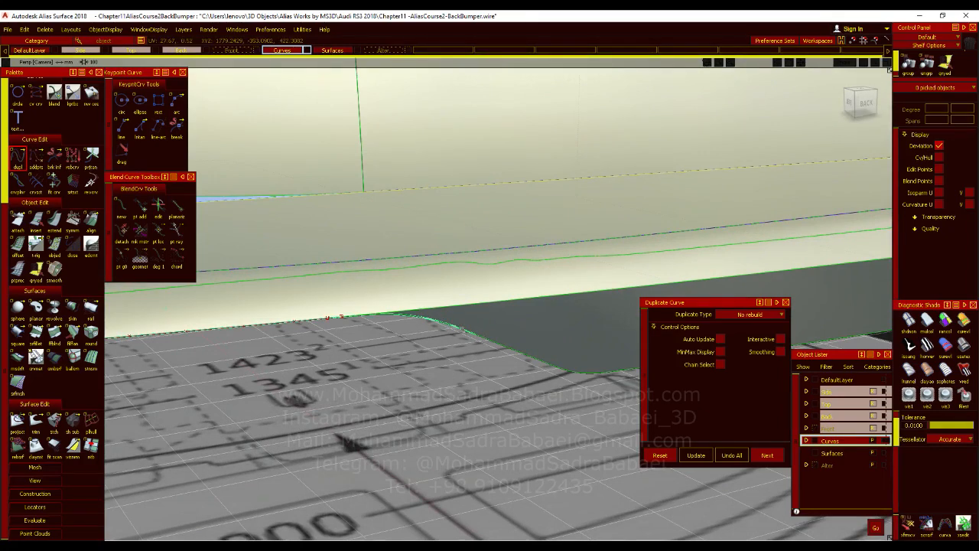
left_click(720, 365)
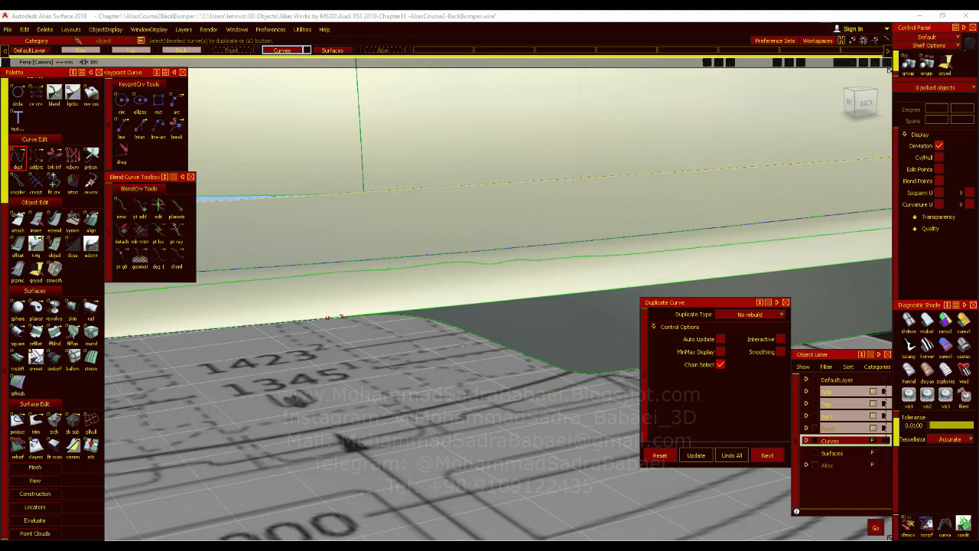
left_click(459, 329)
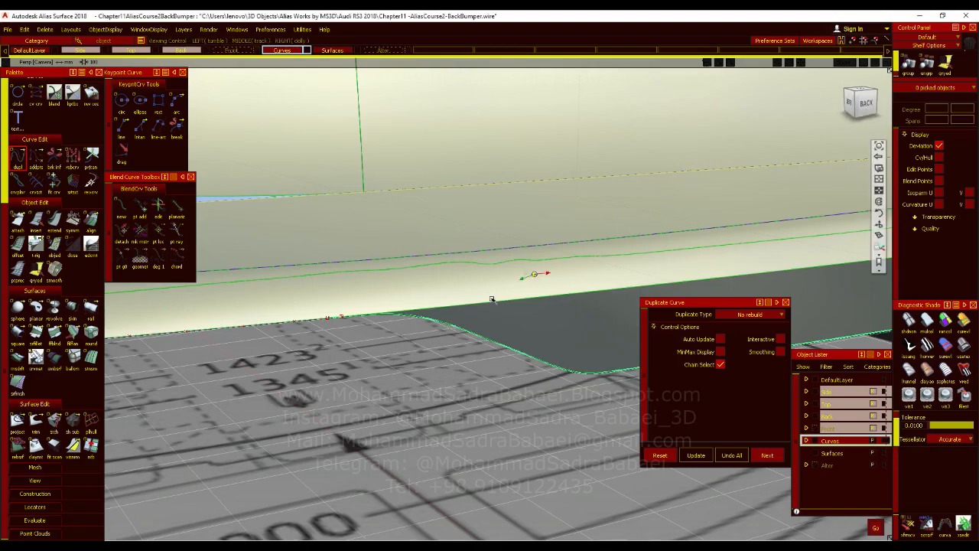
left_click_drag(492, 299, 534, 274, "alt+shift")
right_click_drag(368, 299, 411, 397, "alt+shift")
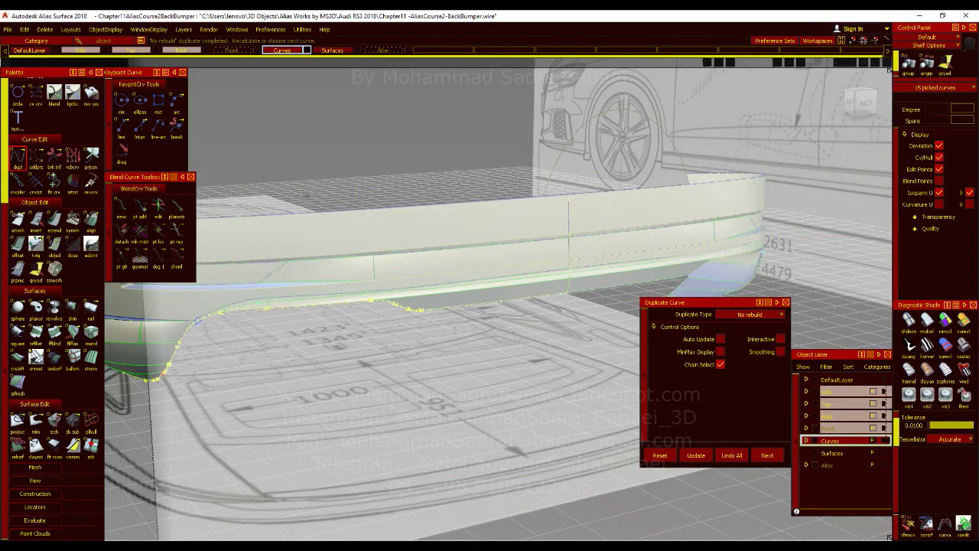
Step: Paste the duplicated edge curves in place from the clipboard
left_click(26, 30)
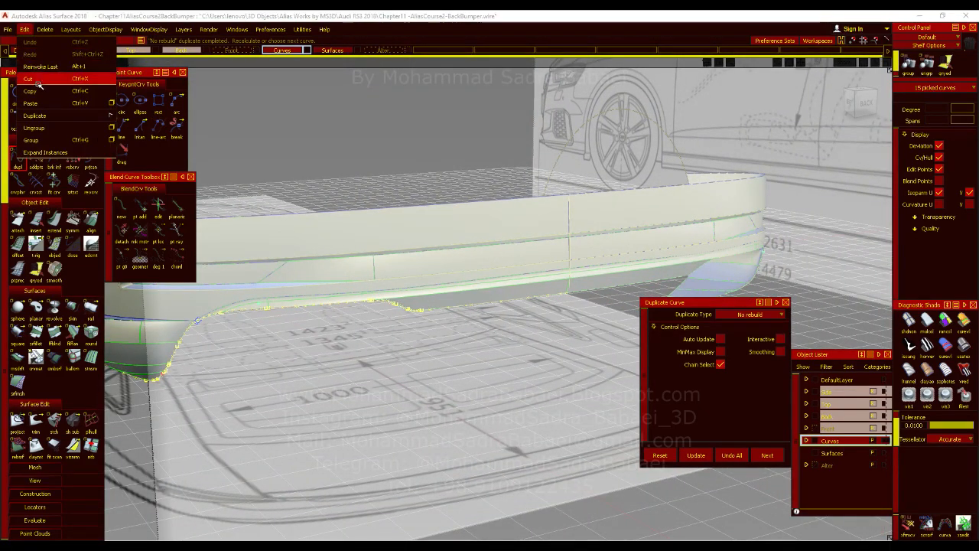
left_click(48, 130)
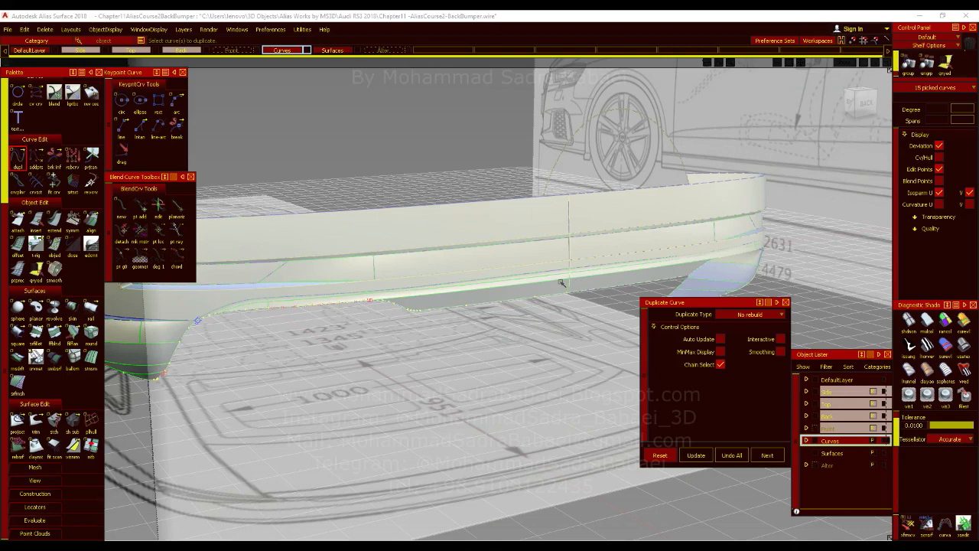
key("ctrl+v")
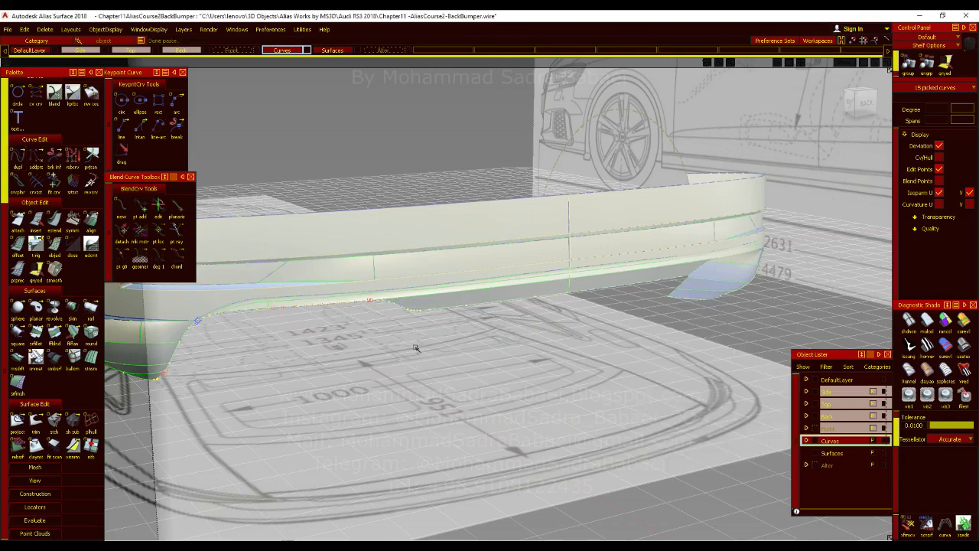
Step: Move the pasted edge curves away from the bumper, beyond its rear face, in the top view
left_click_drag(487, 404, 673, 436, "alt+shift")
left_click(859, 98)
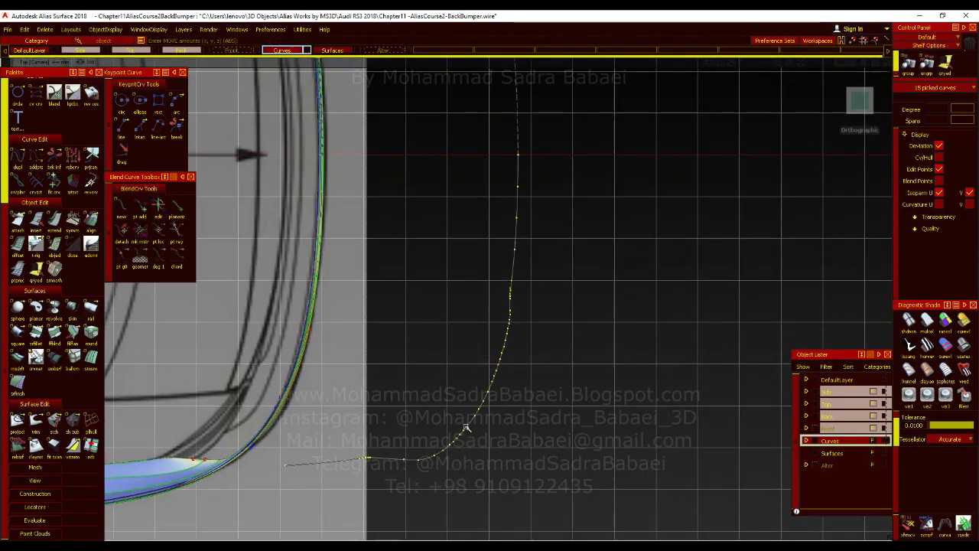
right_click_drag(491, 355, 476, 408, "alt+shift")
left_click_drag(476, 408, 494, 268, "alt+shift")
right_click_drag(494, 268, 586, 311, "alt+shift")
left_click_drag(586, 311, 429, 306, "alt+shift")
Step: Show the CVs and hulls of the moved edge curves and examine their control point layout up close in perspective
left_click(939, 157)
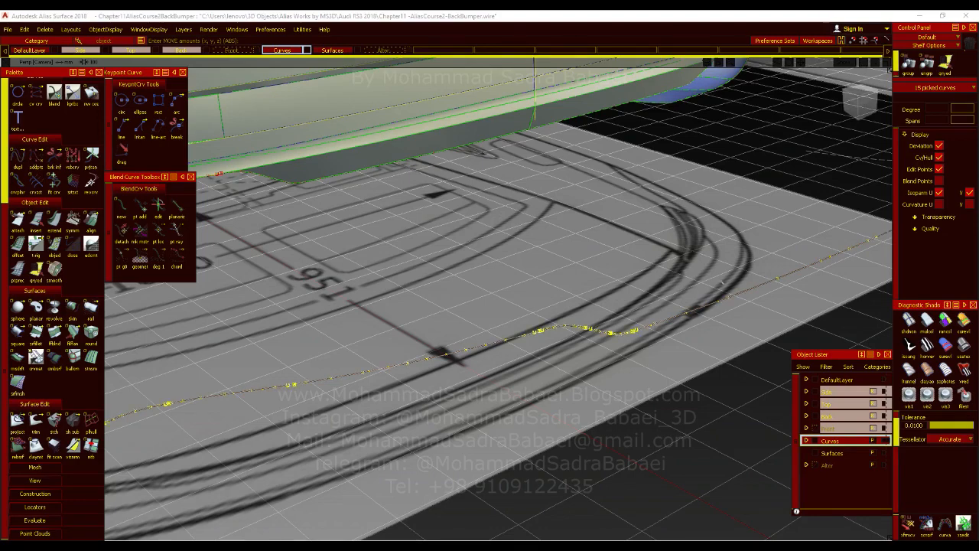
right_click_drag(585, 325, 716, 302, "alt+shift")
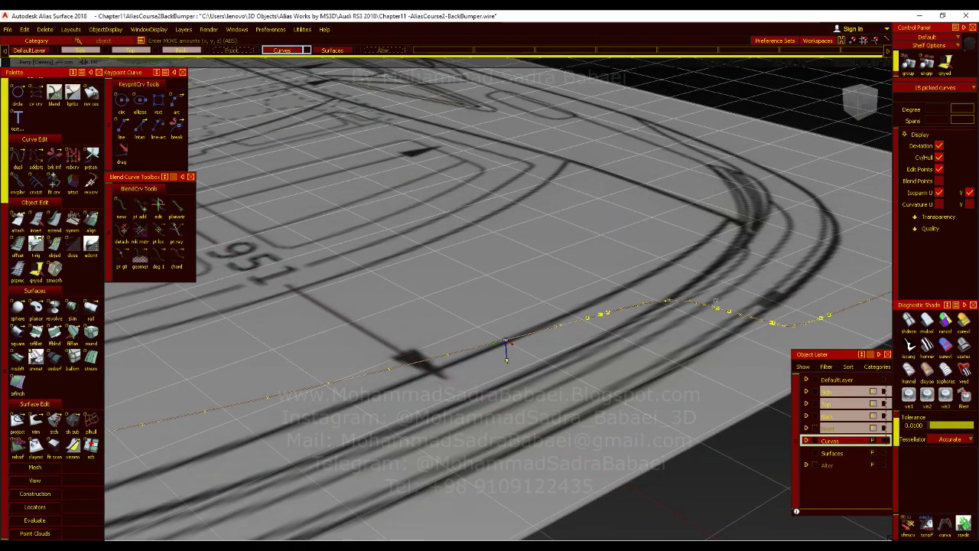
left_click_drag(691, 289, 431, 341, "alt+shift")
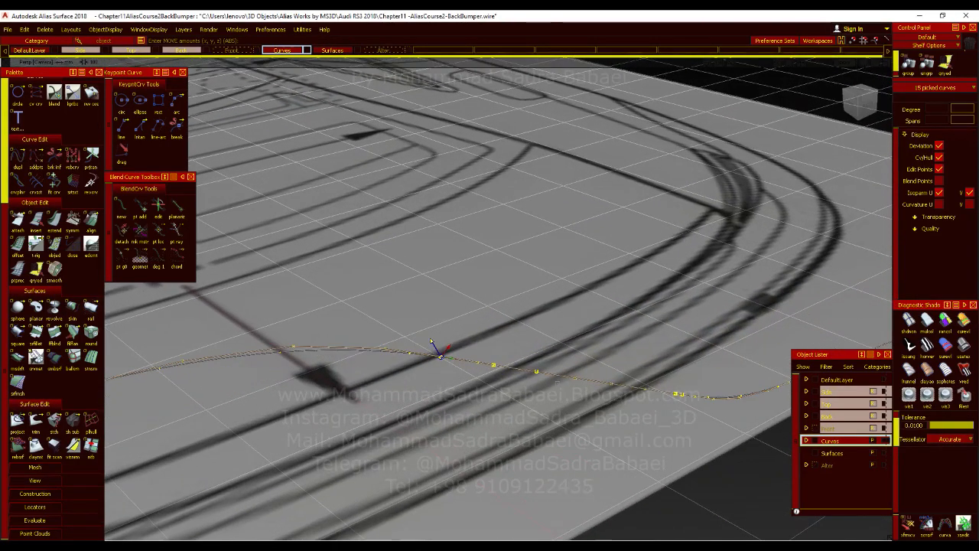
left_click_drag(625, 416, 612, 420, "alt+shift")
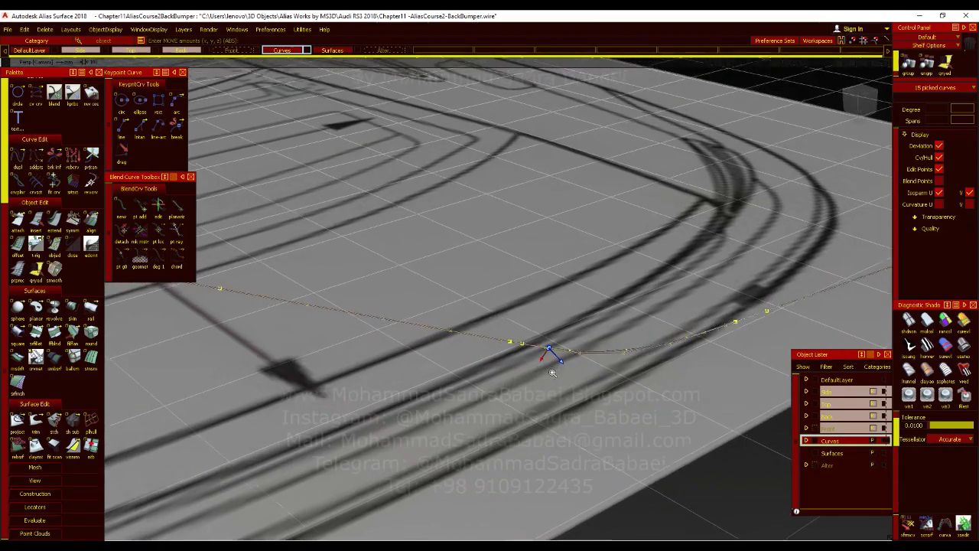
right_click_drag(604, 422, 594, 383, "alt+shift")
left_click_drag(594, 382, 604, 378, "alt+shift")
Step: Delete the moved copy of the edge curves and show the bumper's lower corner in the back view
key("Delete")
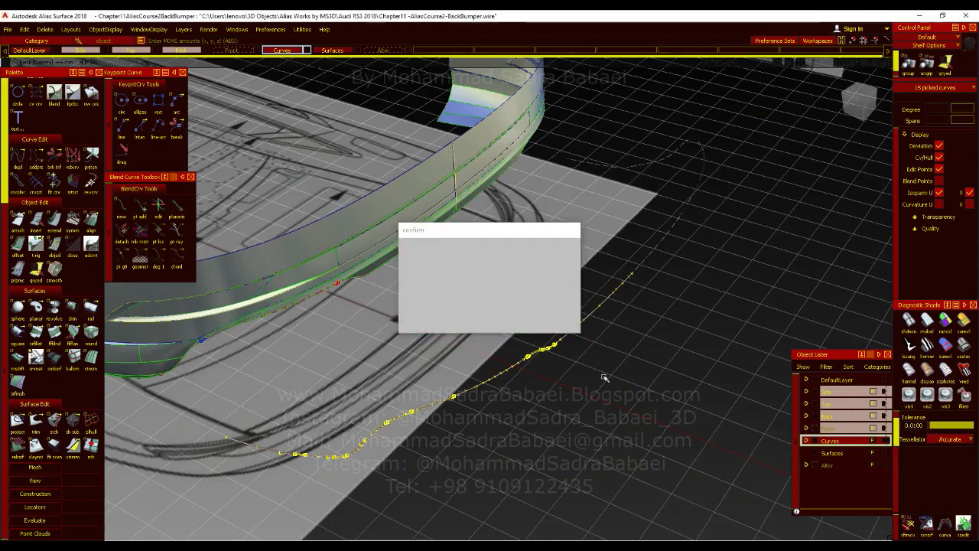
left_click_drag(570, 348, 544, 331, "alt+shift")
right_click_drag(545, 332, 863, 99, "alt+shift")
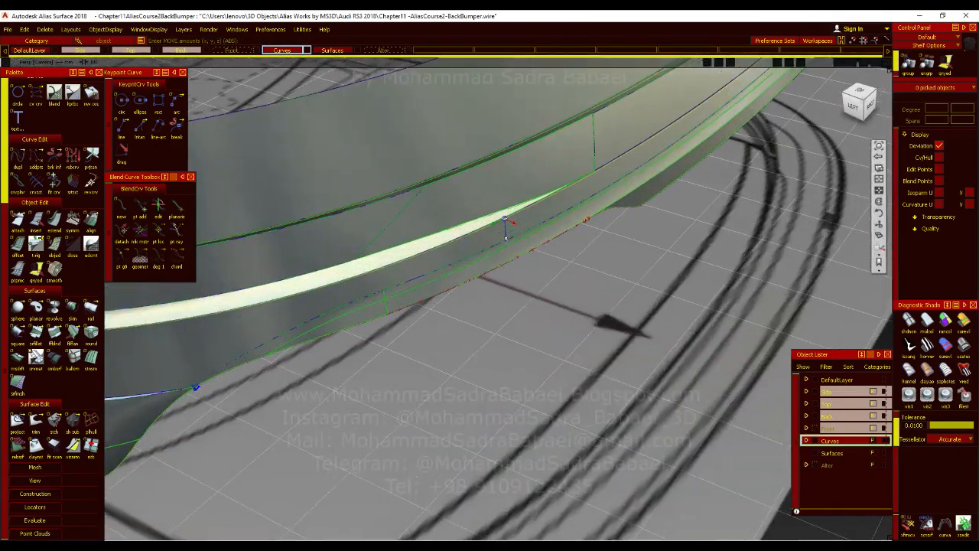
left_click(863, 103, "alt+shift")
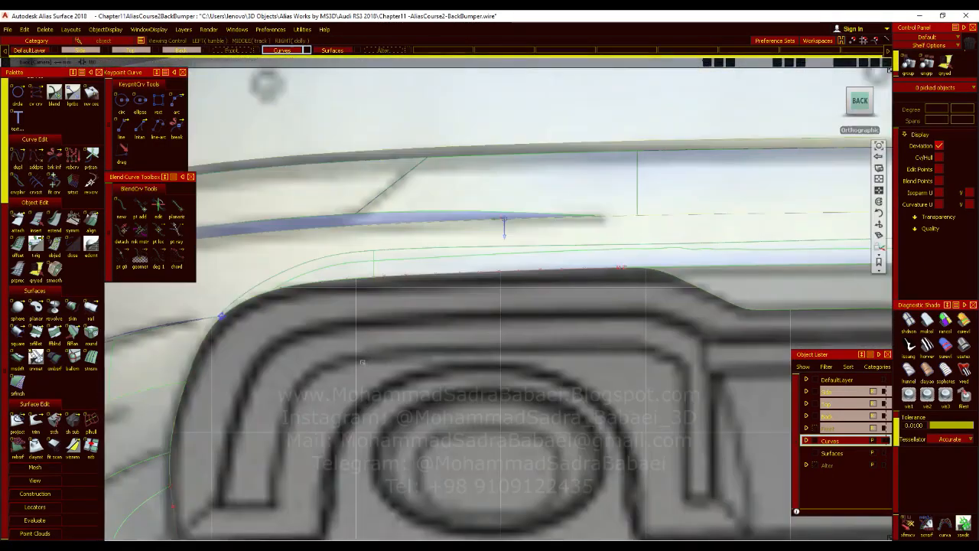
middle_click_drag(395, 384, 436, 378, "alt+shift")
left_click_drag(435, 378, 387, 378, "ctrl+shift")
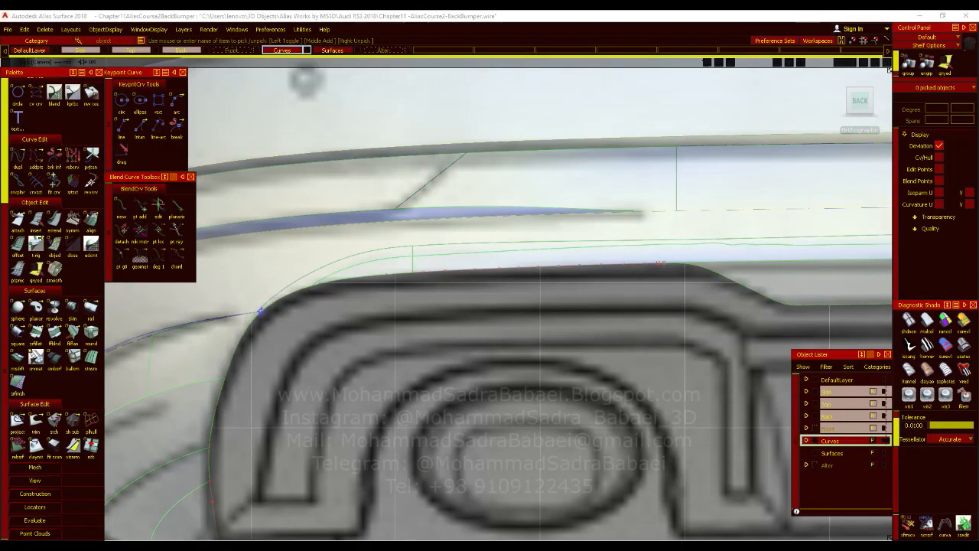
Step: Switch to Photos and examine the black trim around the exhaust in the grey close-up and the straight rear photo of the RS3
key("alt+Tab")
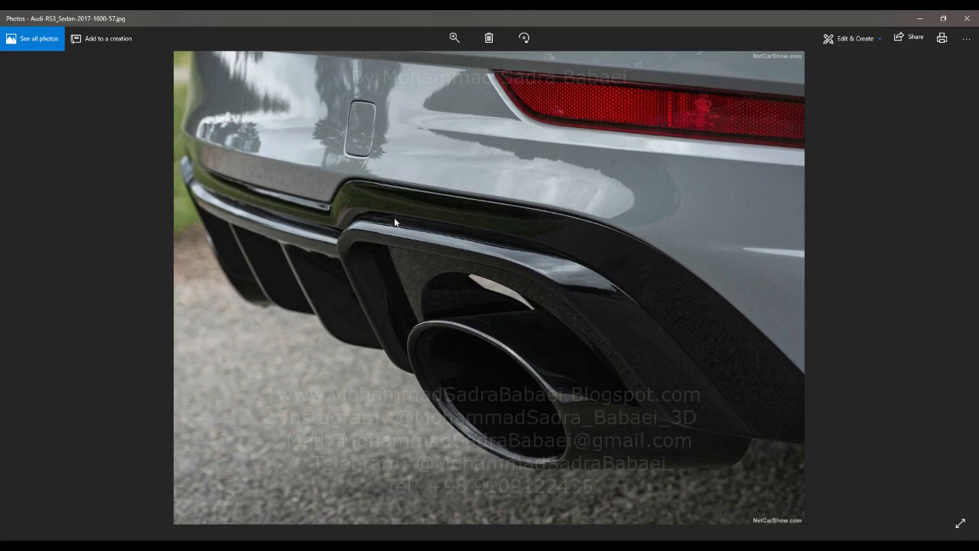
left_click(967, 18)
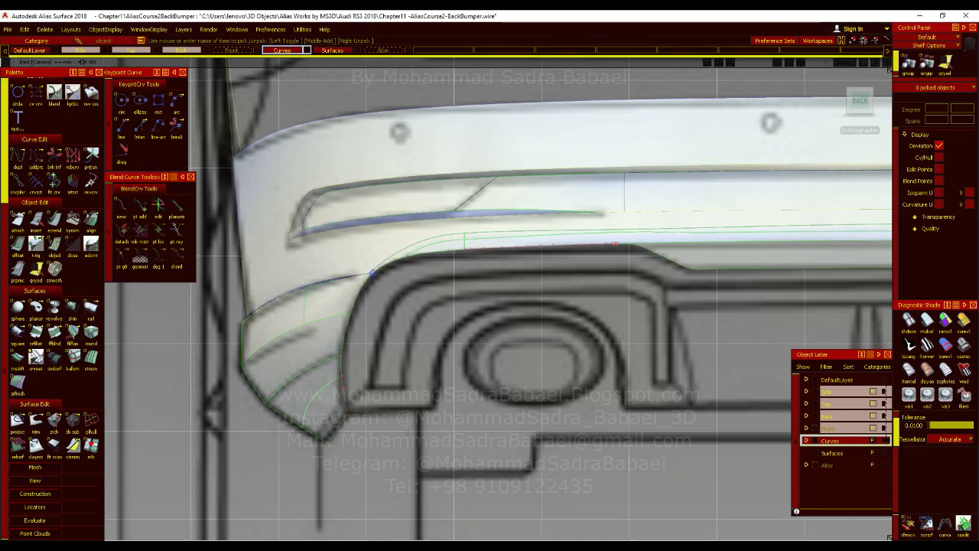
key("alt+Tab")
key("Right")
key("Right")
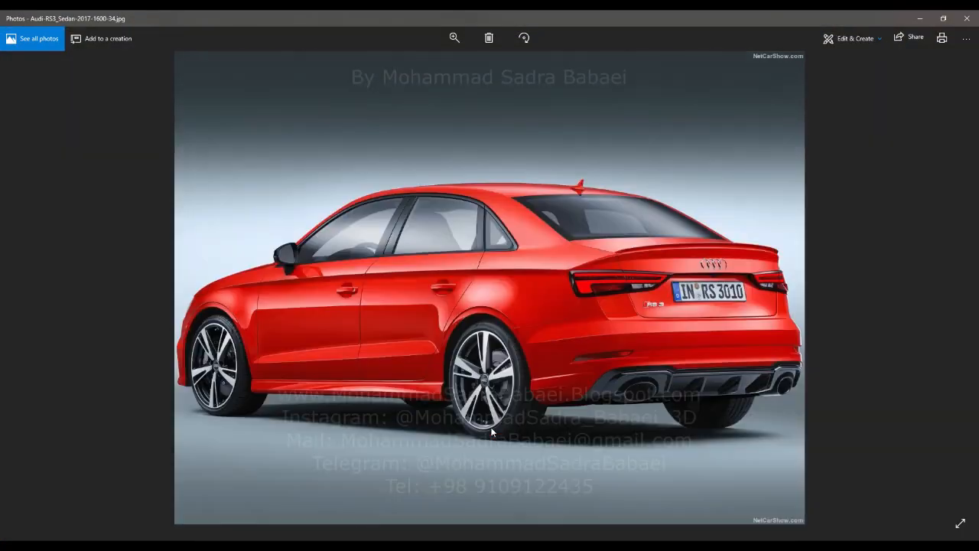
key("Right")
key("Right")
key("Right")
key("Right")
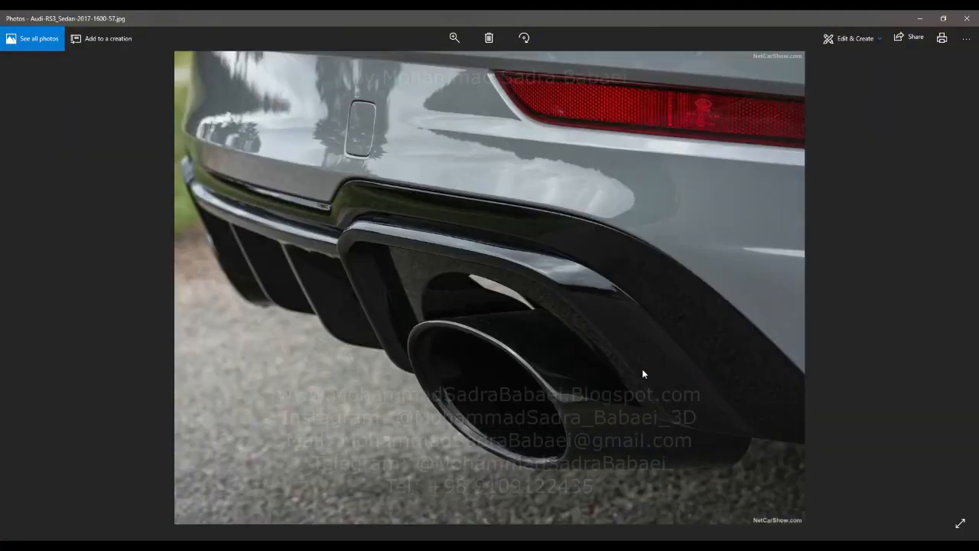
scroll(381, 380, "up", 1)
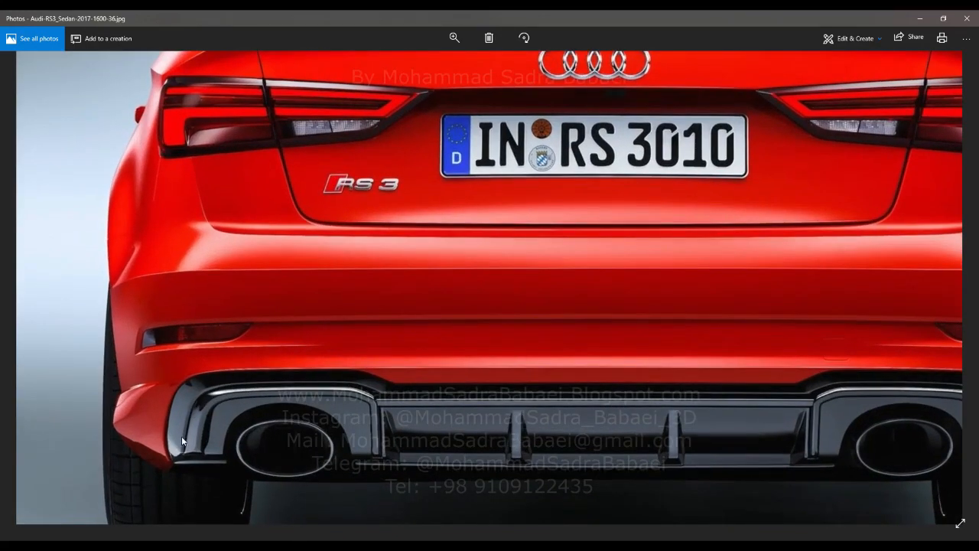
scroll(540, 371, "down", 3)
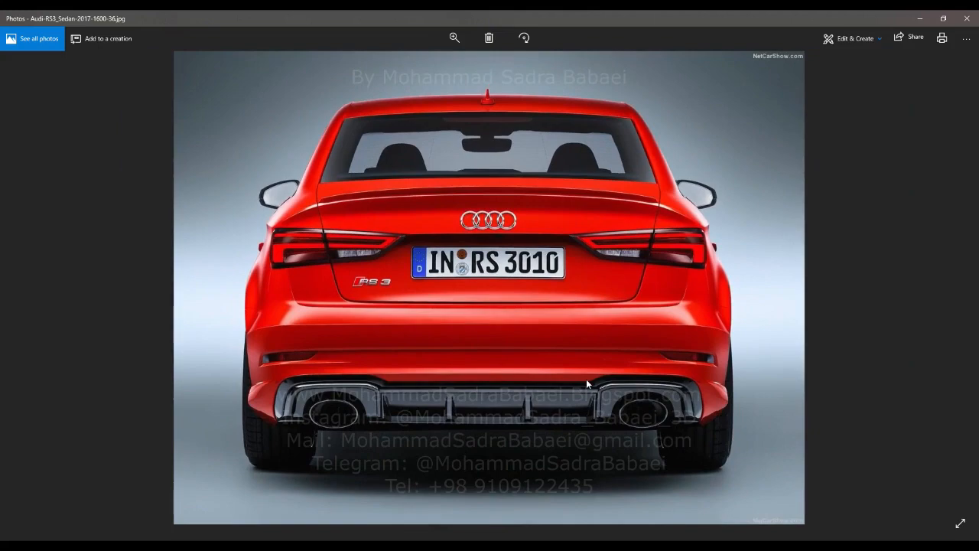
Step: Compare the exhaust surround's shape in the red car's rear three-quarter and straight rear photos, and return to Alias
key("Left")
scroll(657, 366, "up", 2)
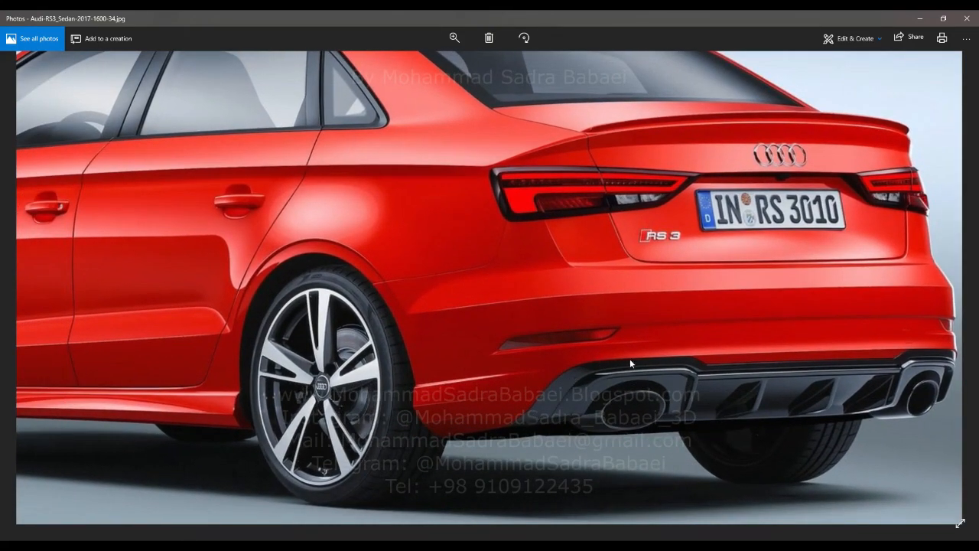
scroll(431, 191, "down", 2)
key("Right")
key("Right")
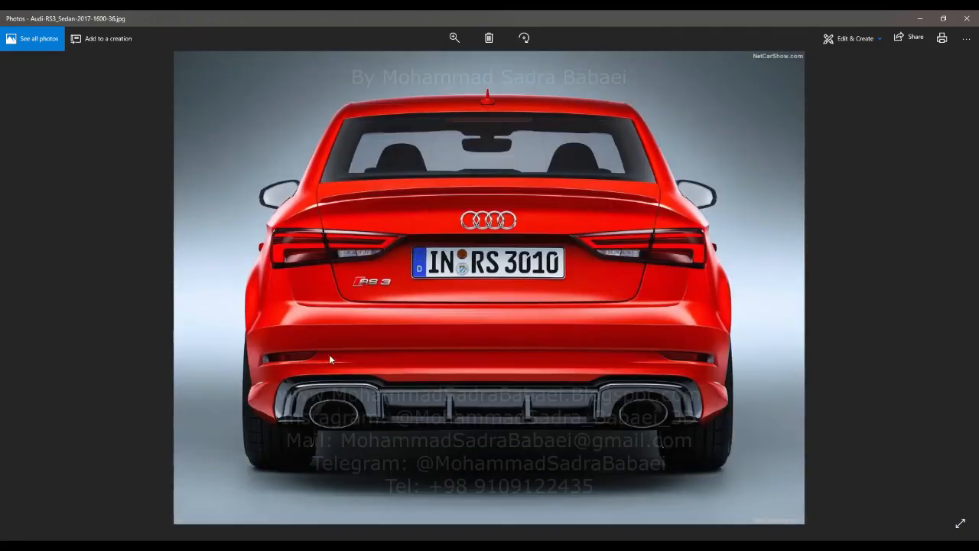
scroll(296, 379, "up", 4)
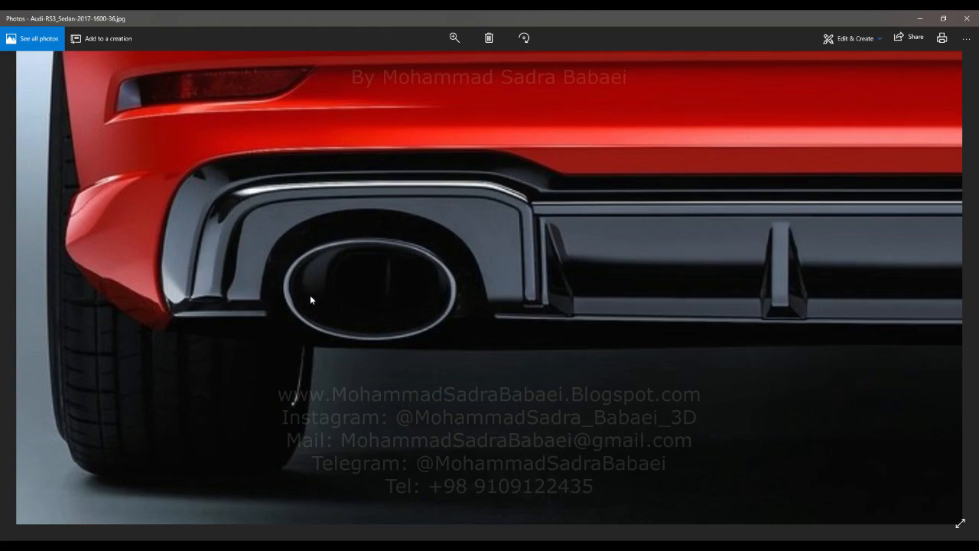
scroll(310, 299, "down", 3)
key("Left")
key("Left")
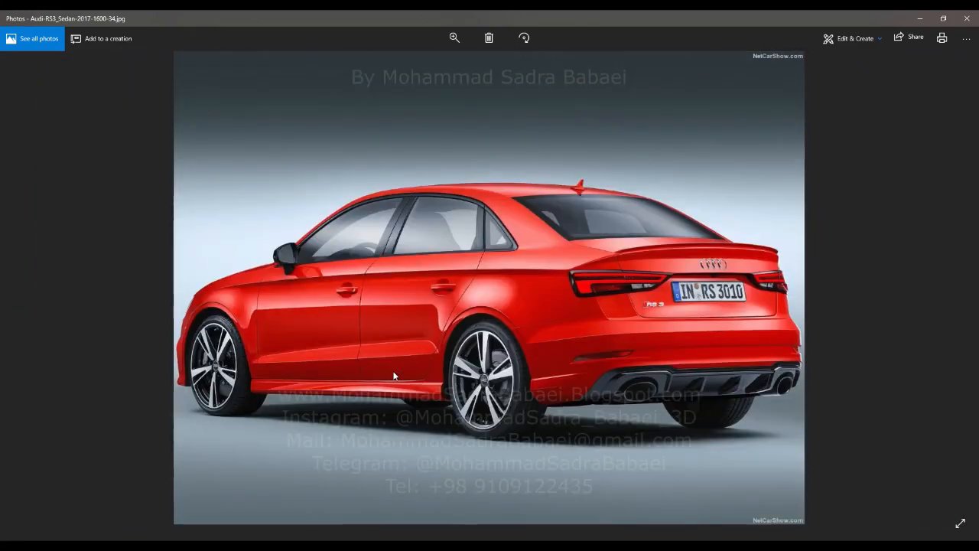
scroll(710, 358, "up", 4)
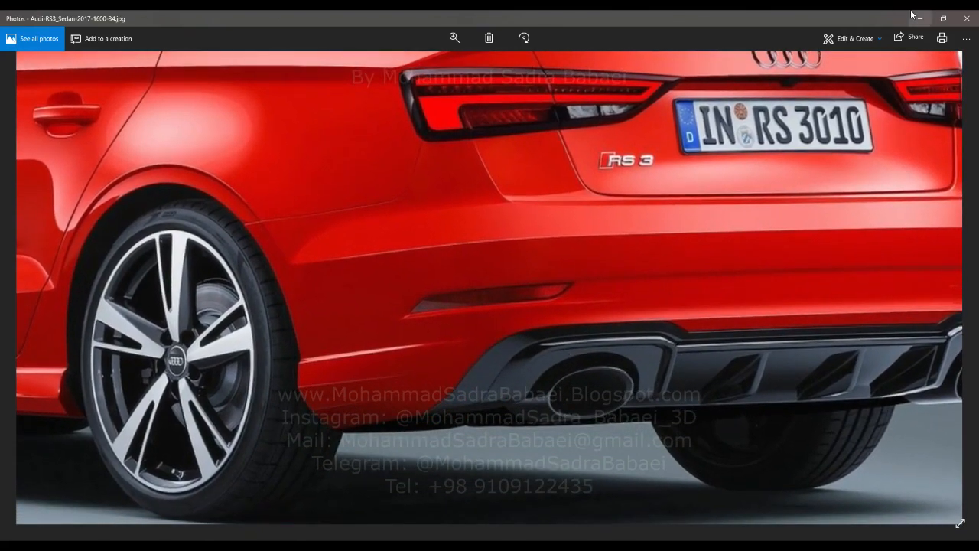
left_click(920, 17)
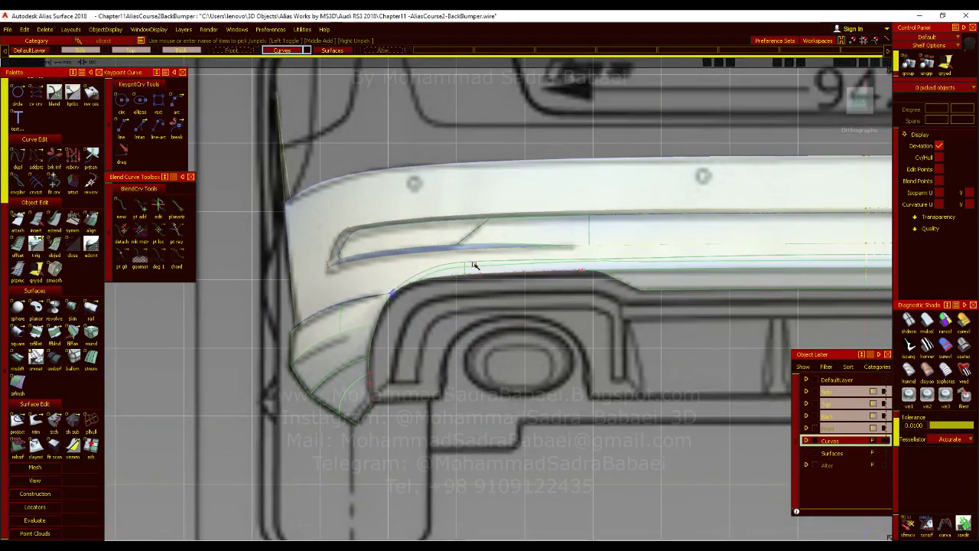
Step: Pick the duplicated lower edge curves on the bumper and paste a copy of them in place
left_click(427, 282)
left_click(433, 285)
right_click_drag(527, 247, 474, 247, "alt+shift")
middle_click_drag(530, 385, 459, 394, "alt+shift")
right_click_drag(459, 395, 470, 386, "alt+shift")
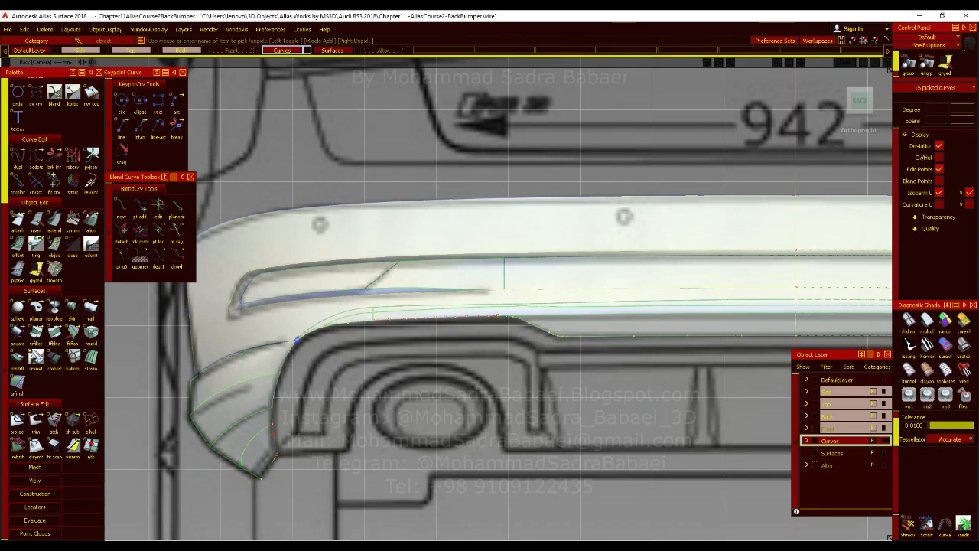
key("ctrl+v")
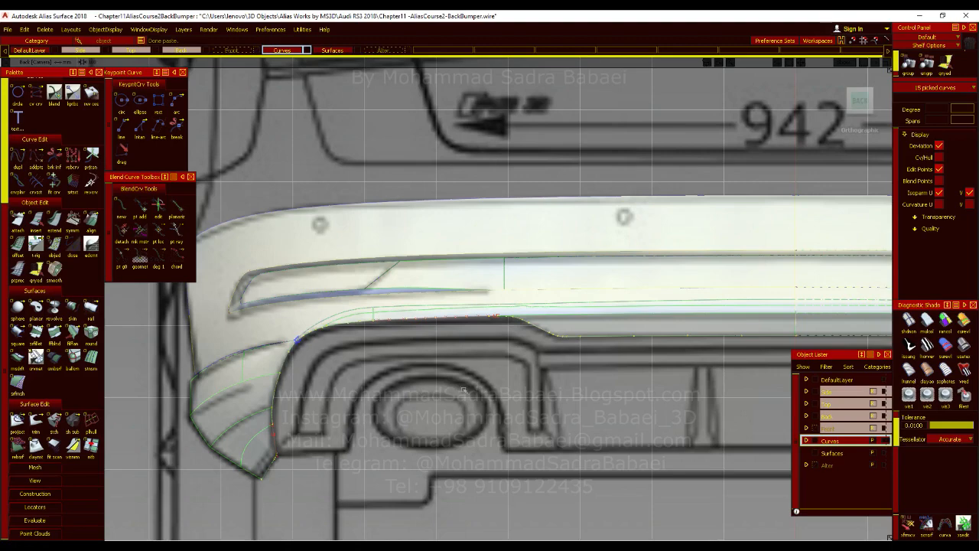
Step: Place the pasted curves' pivot on the bumper's centre line
right_click_drag(635, 386, 597, 387, "alt+shift")
middle_click_drag(598, 387, 439, 375, "alt+shift")
right_click_drag(438, 374, 491, 366, "ctrl+shift")
middle_click_drag(417, 370, 516, 370)
left_click_drag(516, 370, 560, 375, "alt+shift")
right_click_drag(561, 374, 643, 304, "alt+shift")
middle_click_drag(643, 304, 656, 290, "alt+shift")
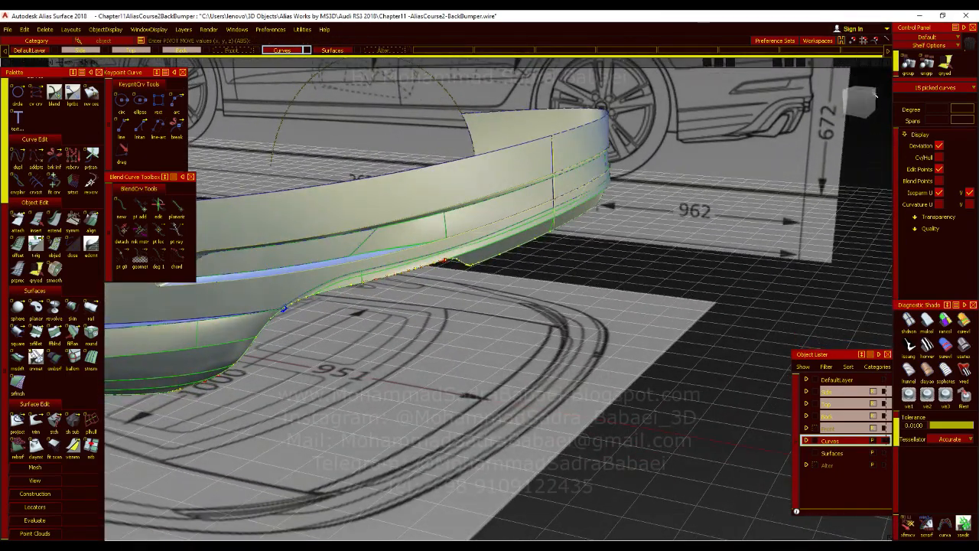
Step: Shift the pivot rearward in the side view until it lies below the bumper's rear lower edge
left_click(858, 102)
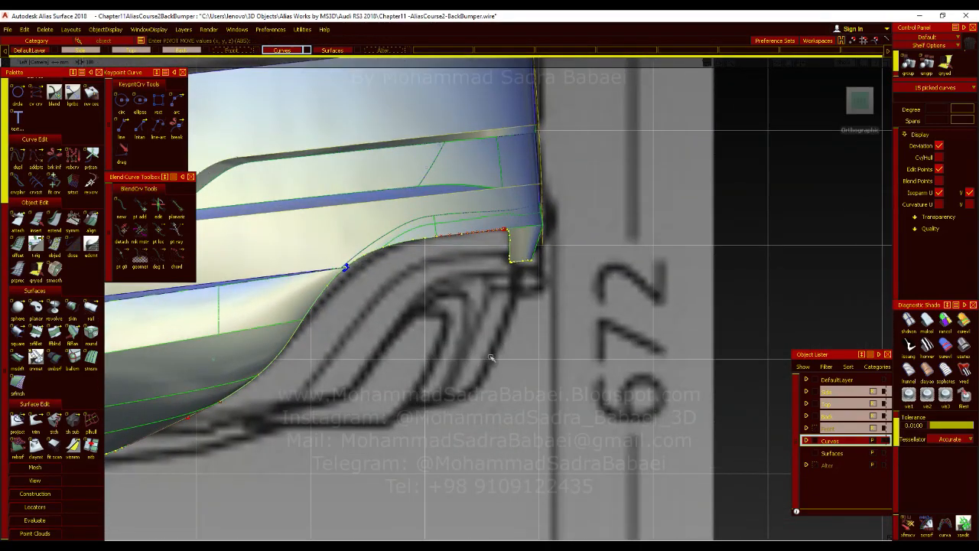
middle_click_drag(491, 357, 517, 345, "ctrl+shift")
middle_click_drag(455, 364, 708, 365)
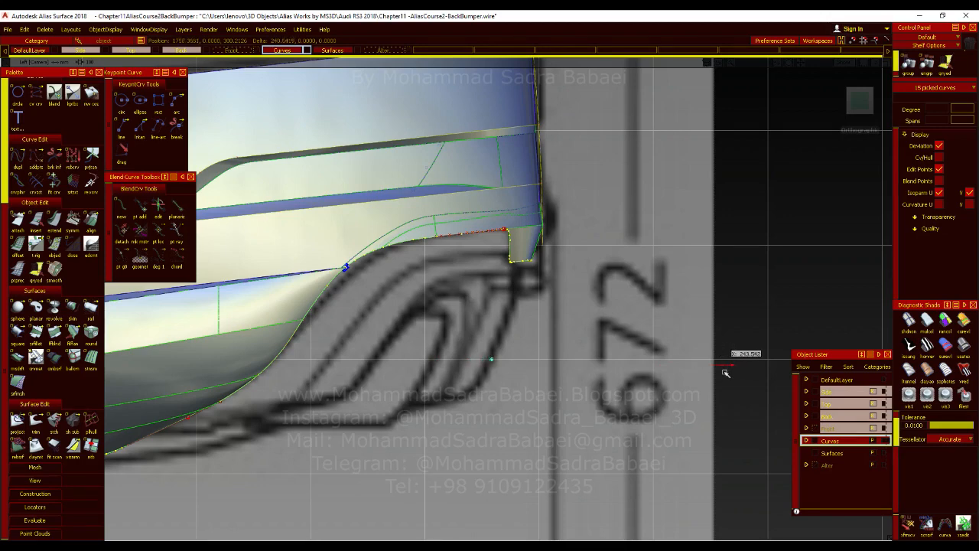
middle_click_drag(733, 373, 539, 261)
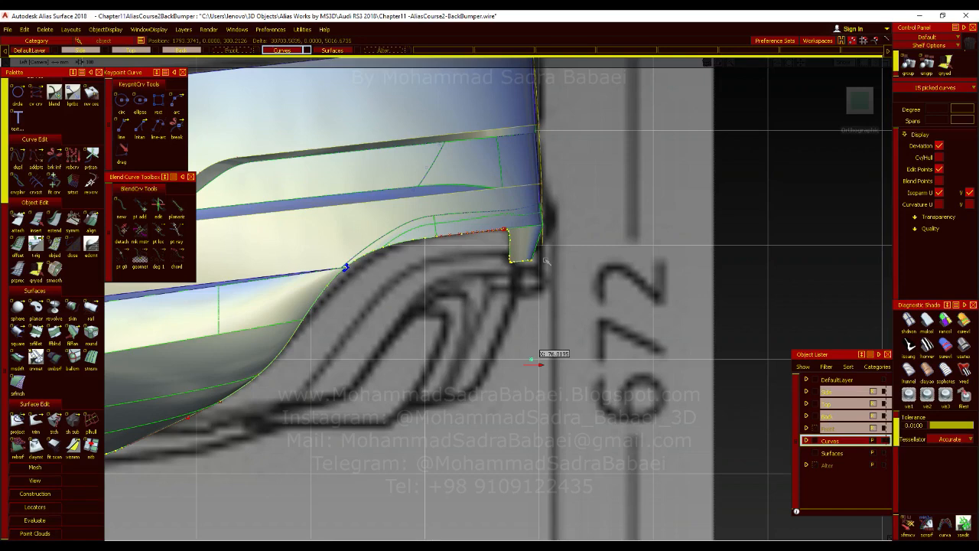
middle_click_drag(546, 272, 550, 291)
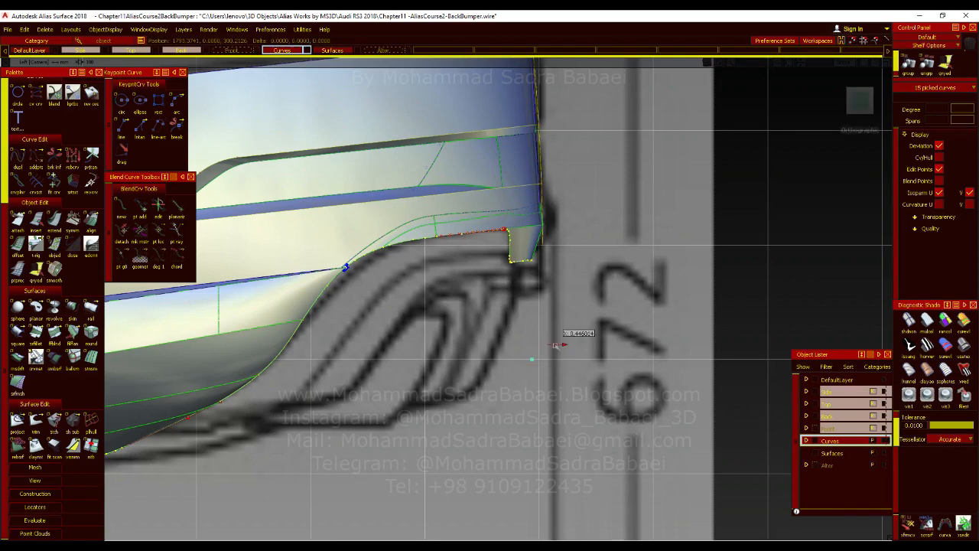
middle_click_drag(556, 345, 556, 346)
right_click_drag(418, 380, 430, 416, "alt+shift")
left_click(864, 102)
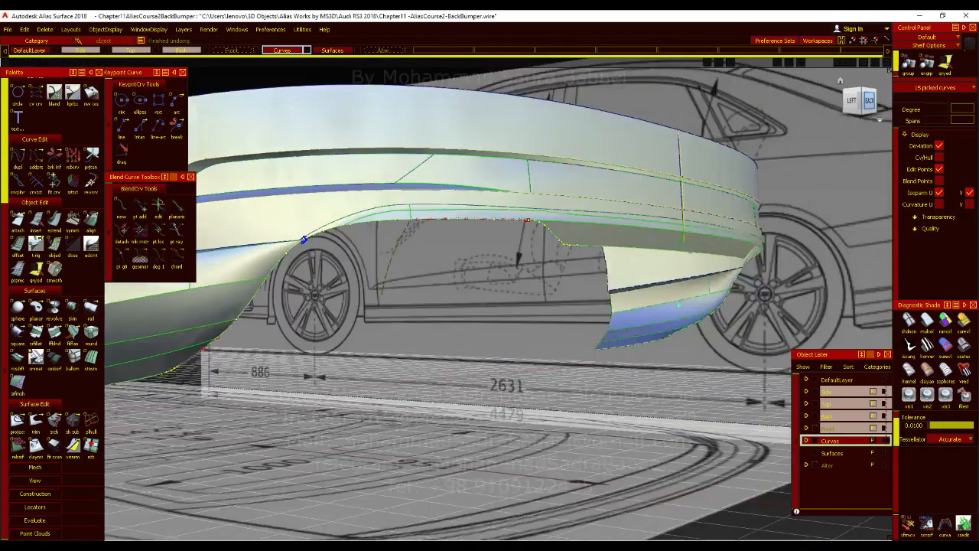
Step: Try to scale the pasted edge curves down uniformly about the pivot in the back view
middle_click_drag(452, 308, 507, 308, "ctrl+shift")
left_click_drag(528, 314, 490, 315)
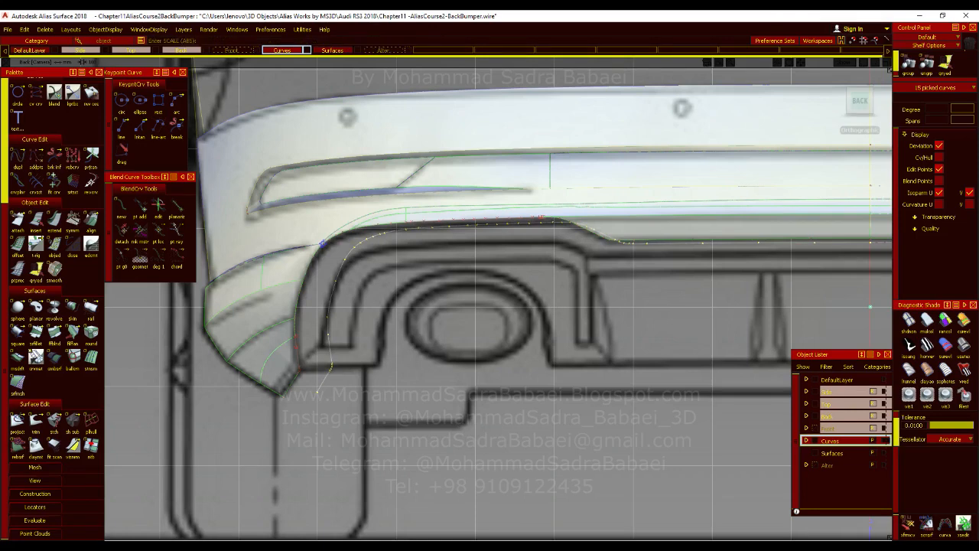
key("ctrl+z")
left_click_drag(585, 312, 551, 312)
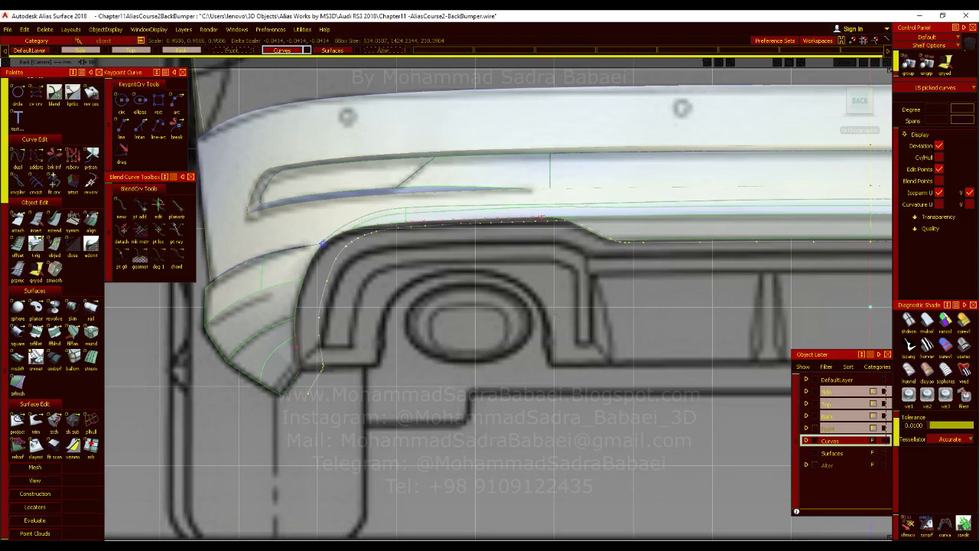
key("ctrl+z")
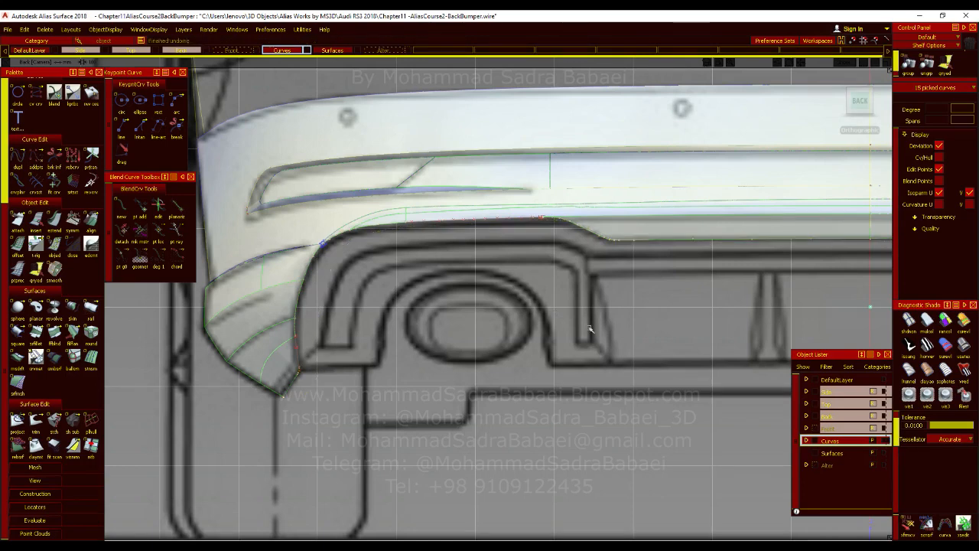
Step: Scale the pasted edge curves vertically toward the pivot so they sit below the bumper's lower edge, deselect them and inspect them in perspective
left_click_drag(589, 329, 576, 334)
key("ctrl+z")
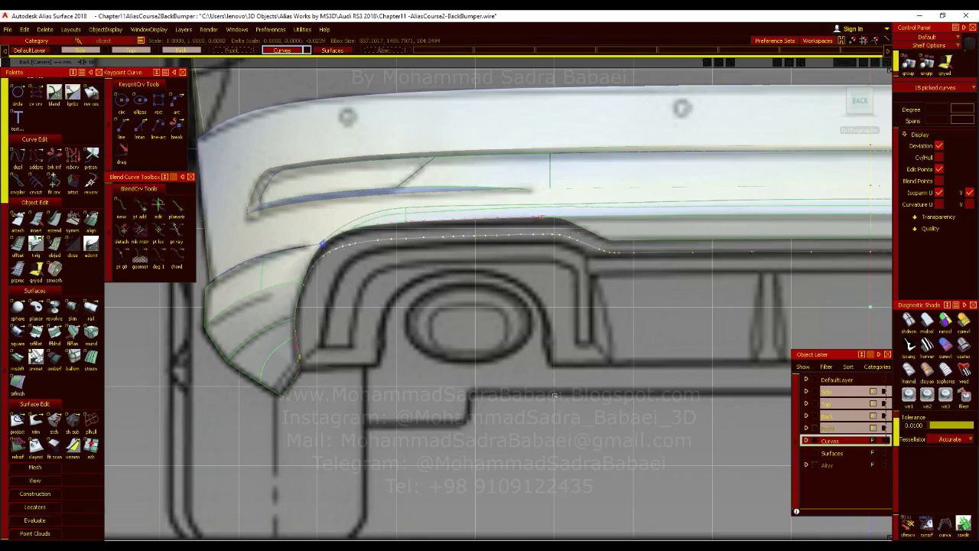
key("ctrl+z")
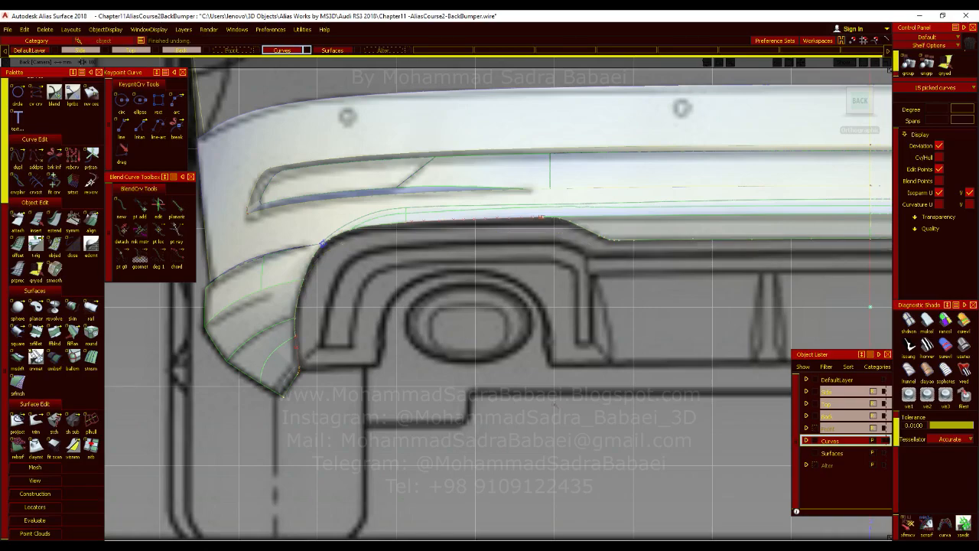
scroll(322, 372, "down", 1)
key("F8")
left_click_drag(520, 359, 621, 325, "alt+shift")
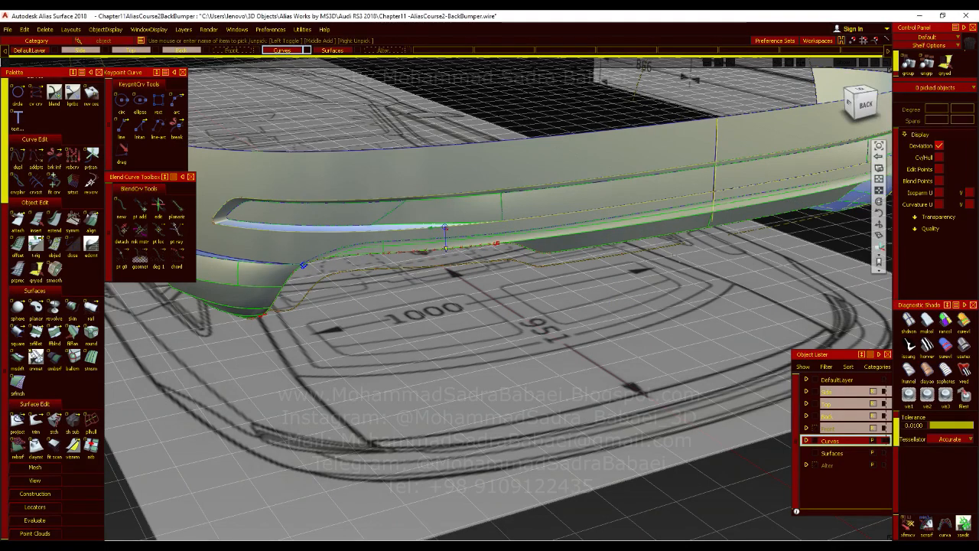
middle_click_drag(618, 312, 488, 302, "alt+shift")
right_click_drag(487, 301, 926, 157, "alt+shift")
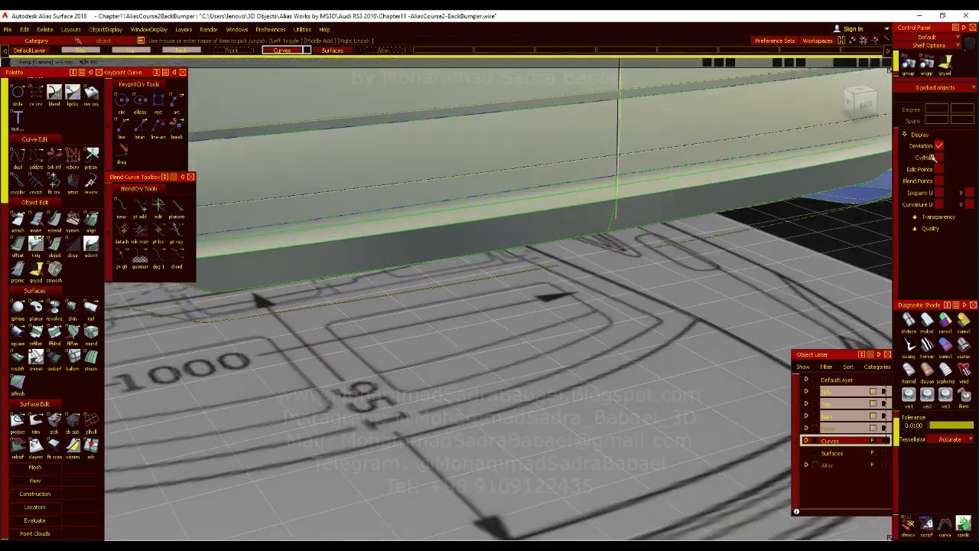
Step: Draw a straight line in the back view from the scaled edge curve's end across the bumper's centre line
left_click(863, 105)
middle_click_drag(566, 372, 459, 380, "alt+shift")
right_click_drag(459, 380, 528, 341, "alt+shift")
left_click_drag(498, 356, 551, 386, "alt+shift")
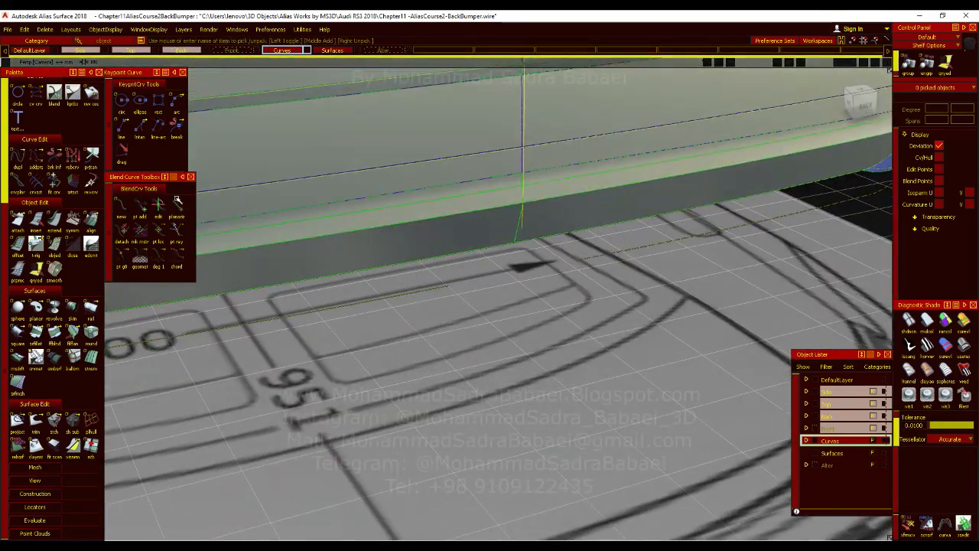
left_click(448, 285)
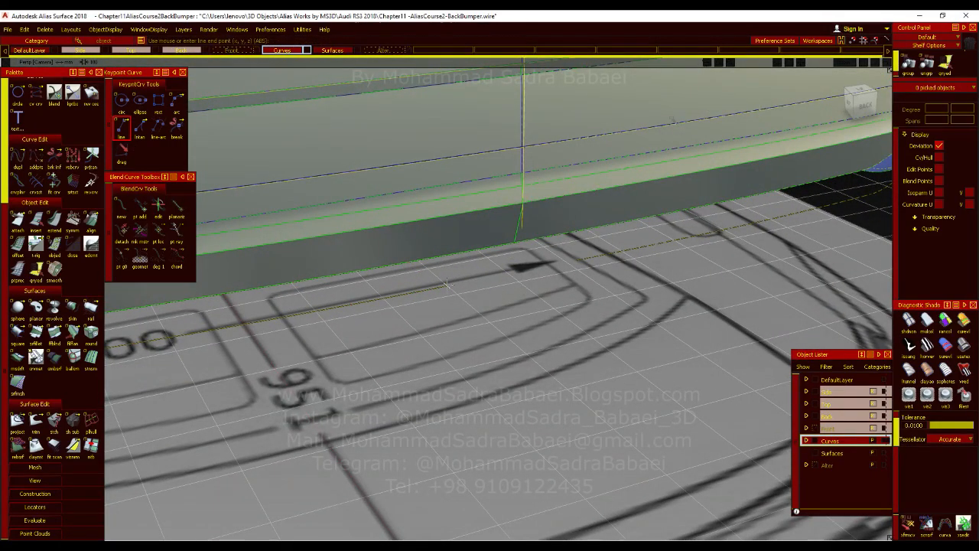
left_click(863, 105)
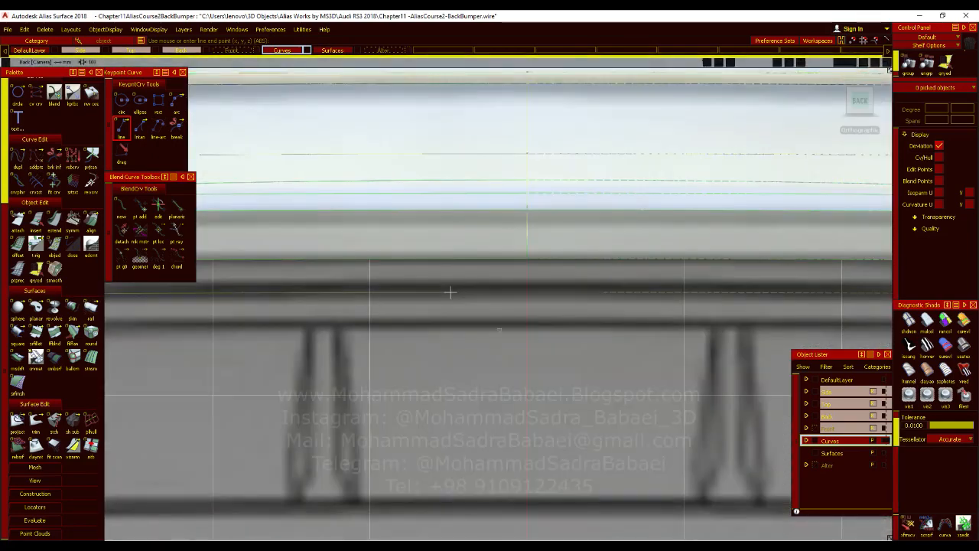
left_click_drag(449, 291, 604, 292)
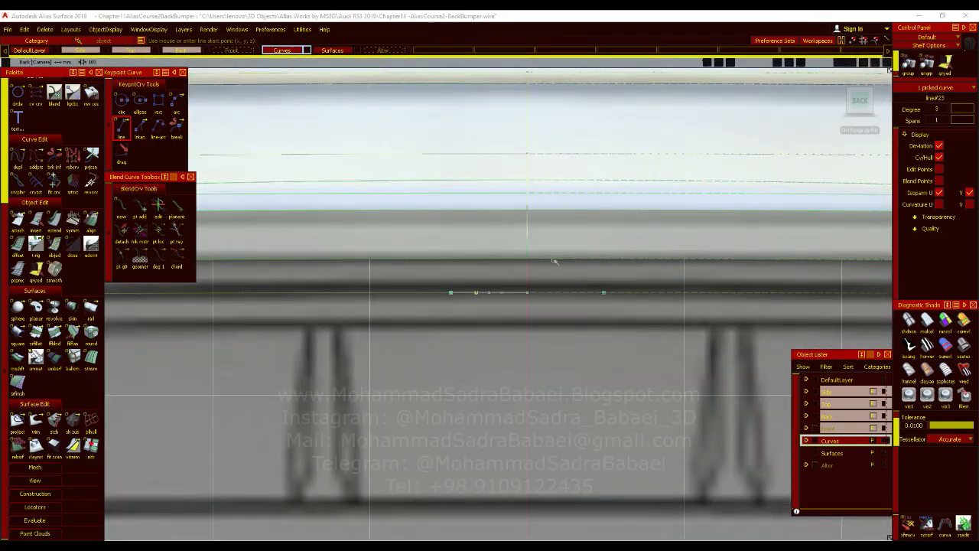
left_click_drag(291, 302, 585, 371, "alt+shift")
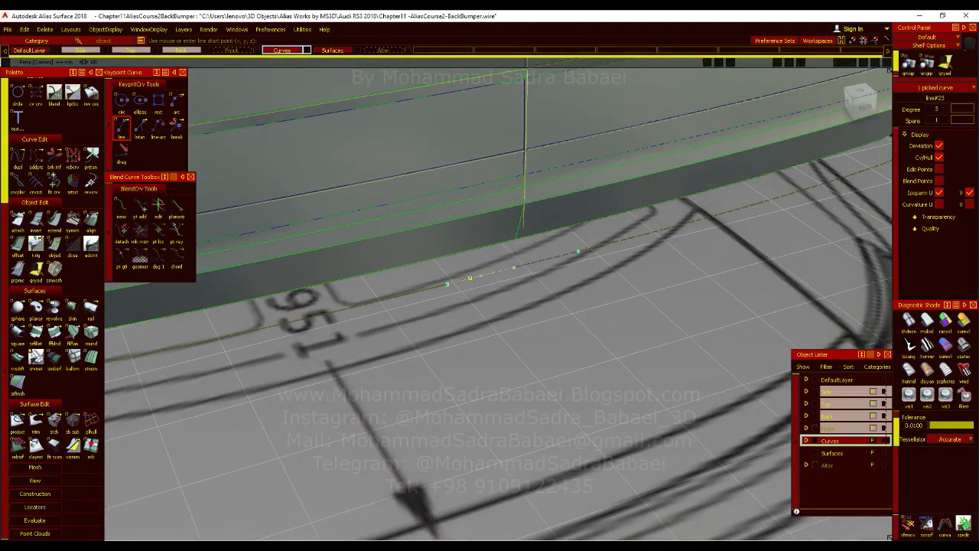
Step: Align the start of the new centre line segment to the adjoining lower edge curve with G1 continuity
double_click(90, 223)
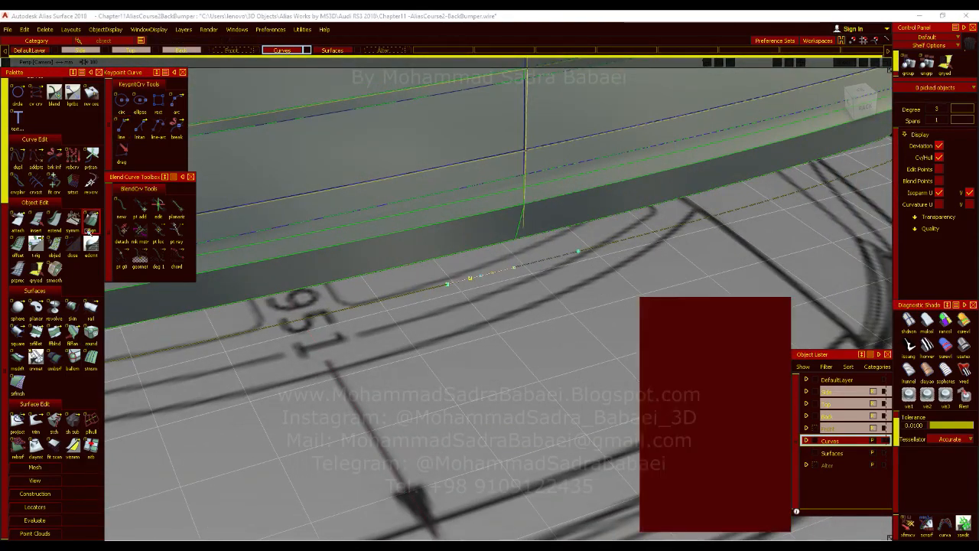
left_click(741, 324)
left_click(457, 278)
left_click(445, 283)
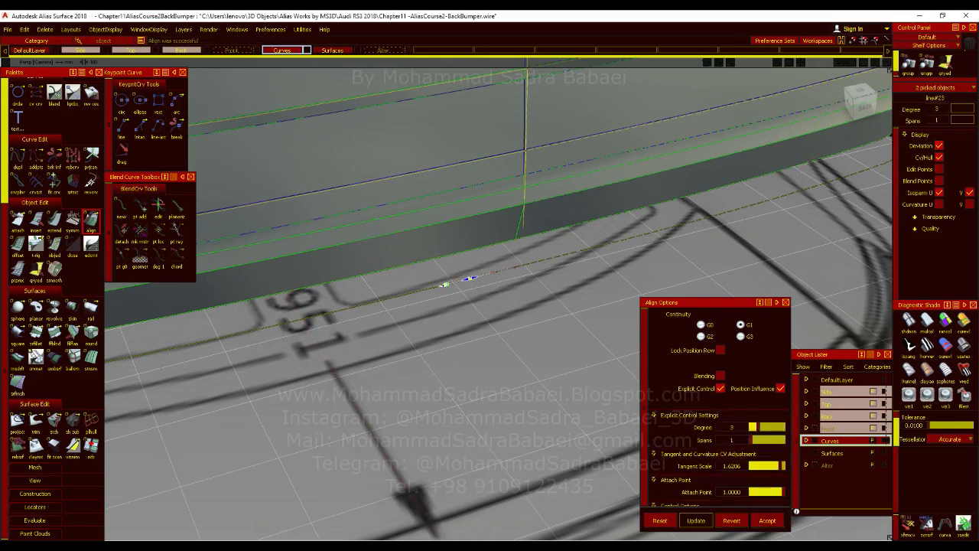
left_click(767, 520)
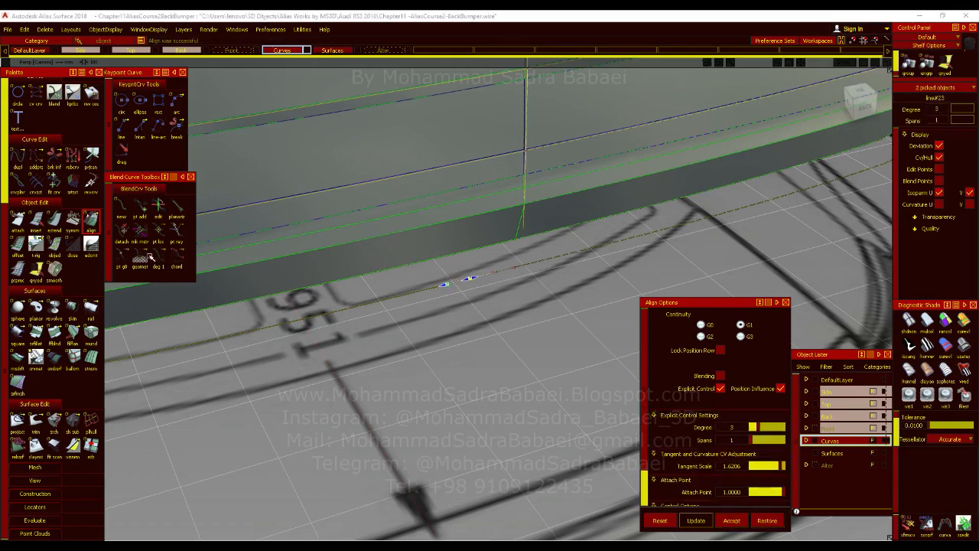
Step: Align the centre segment symmetrically to the symmetry plane, accepting removal of its construction history
left_click(92, 224)
left_click(506, 272)
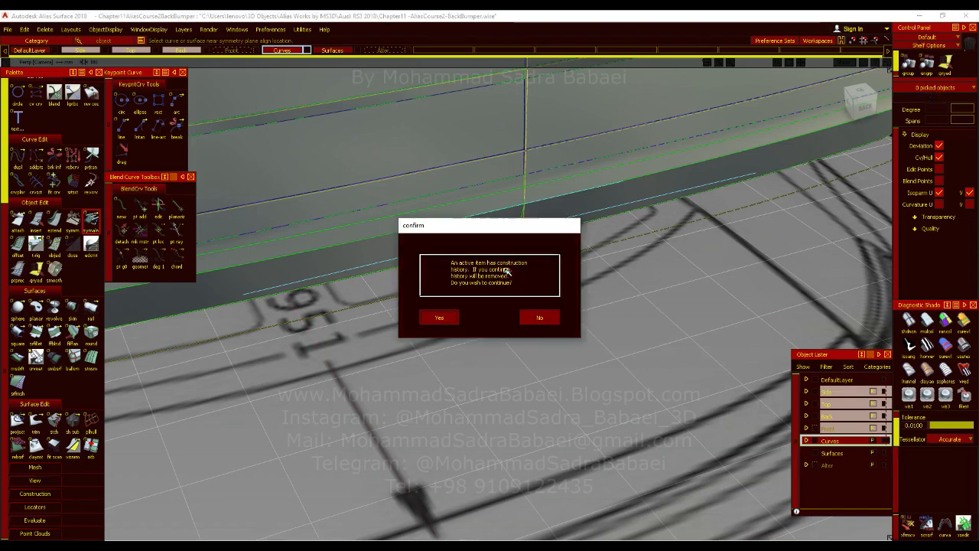
left_click(440, 315)
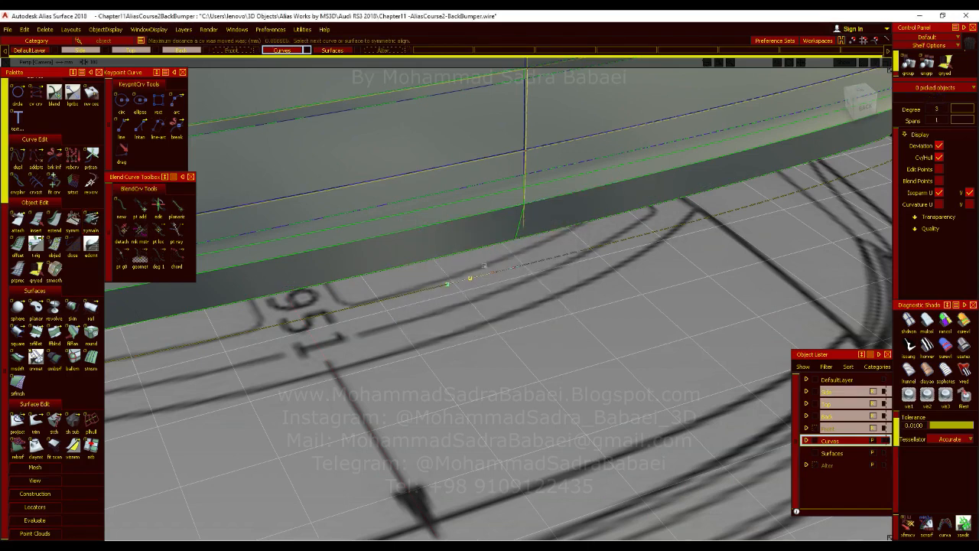
Step: Select the whole copied lower edge chain with the centre segment, turn on its edit points and delete its construction history
left_click(462, 298, "ctrl+shift")
left_click(447, 295)
left_click_drag(452, 288, 453, 305, "ctrl+shift")
left_click(452, 285)
left_click(457, 288)
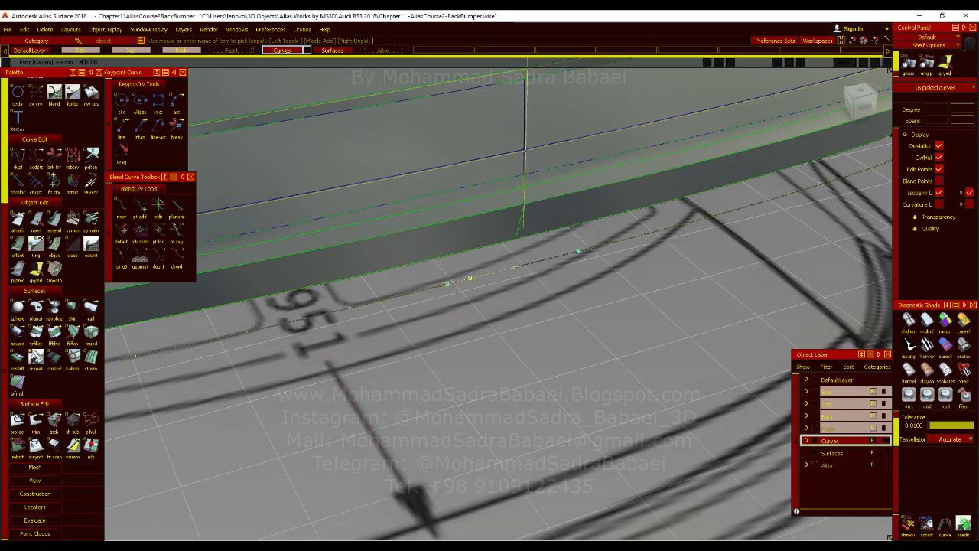
left_click(941, 169)
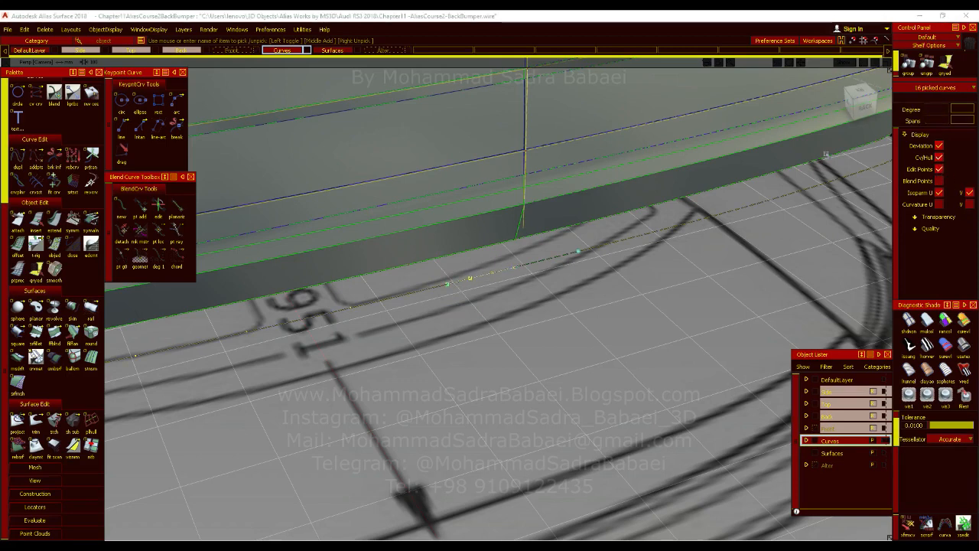
left_click(24, 29)
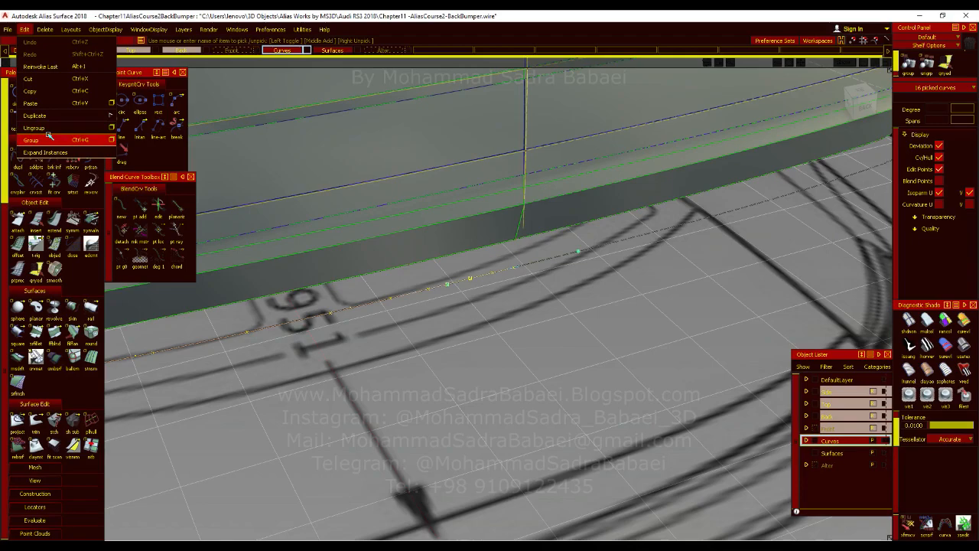
left_click(45, 29)
left_click(55, 56)
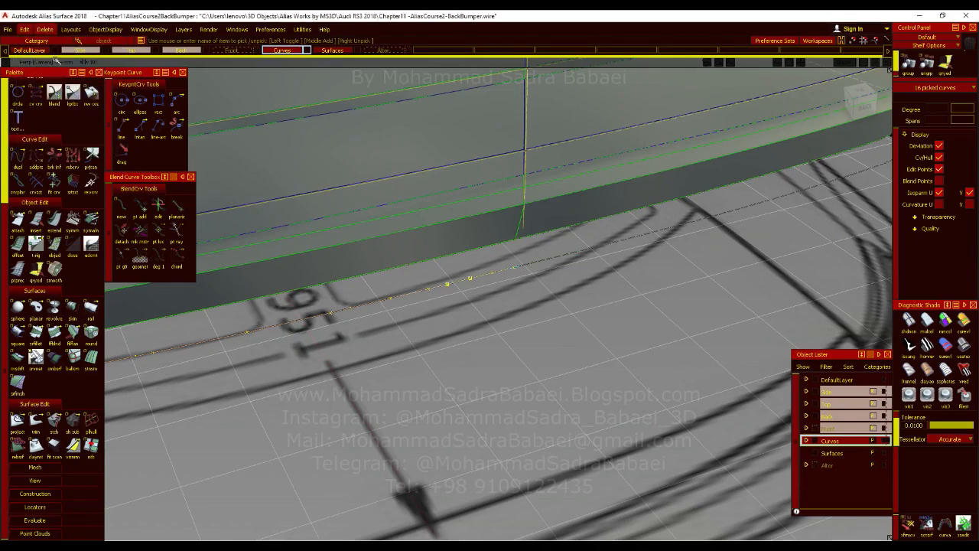
left_click(433, 316)
Step: Turn off the CV/Hull display of the selected curves and check their shape against the side blueprint
right_click_drag(505, 344, 513, 375, "alt+shift")
middle_click_drag(513, 376, 769, 337, "alt+shift")
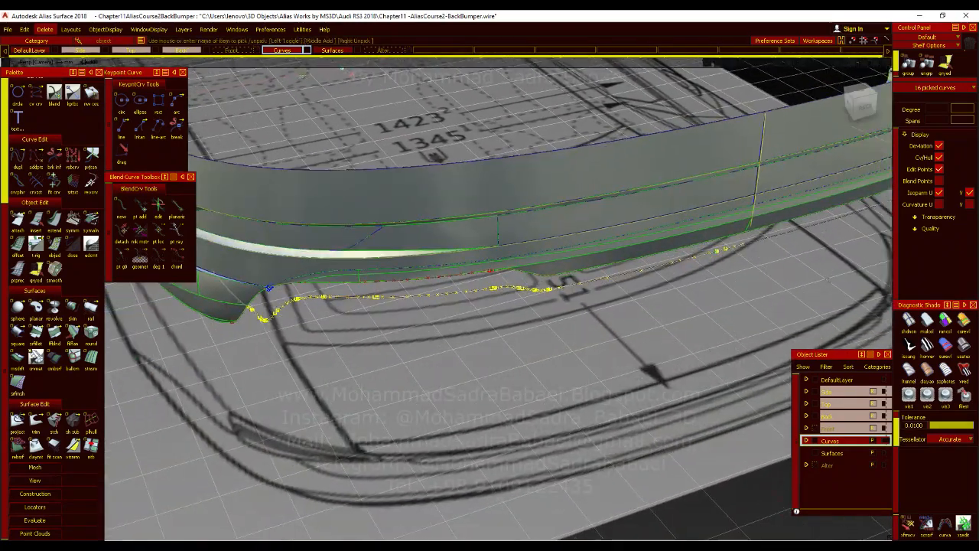
left_click(940, 158)
left_click(942, 158)
left_click_drag(566, 229, 835, 125, "alt+shift")
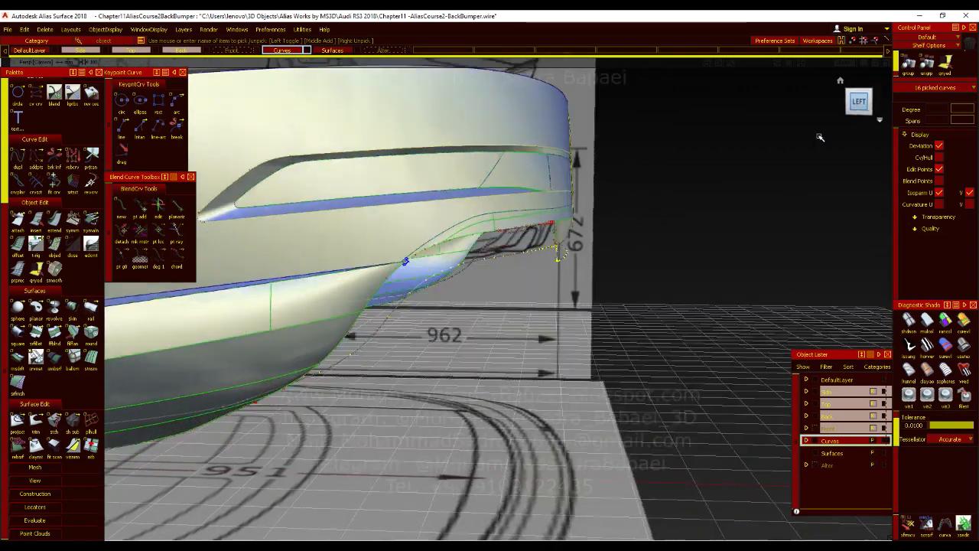
left_click(858, 102)
middle_click_drag(569, 294, 560, 310, "alt+shift")
right_click_drag(560, 310, 581, 245, "alt+shift")
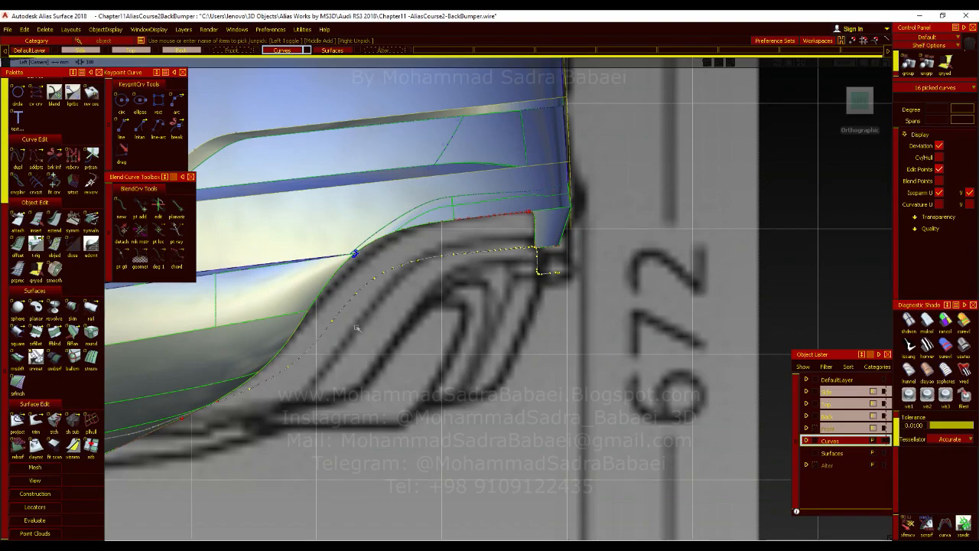
right_click_drag(417, 263, 397, 306, "alt+shift")
left_click_drag(398, 306, 574, 368, "alt+shift")
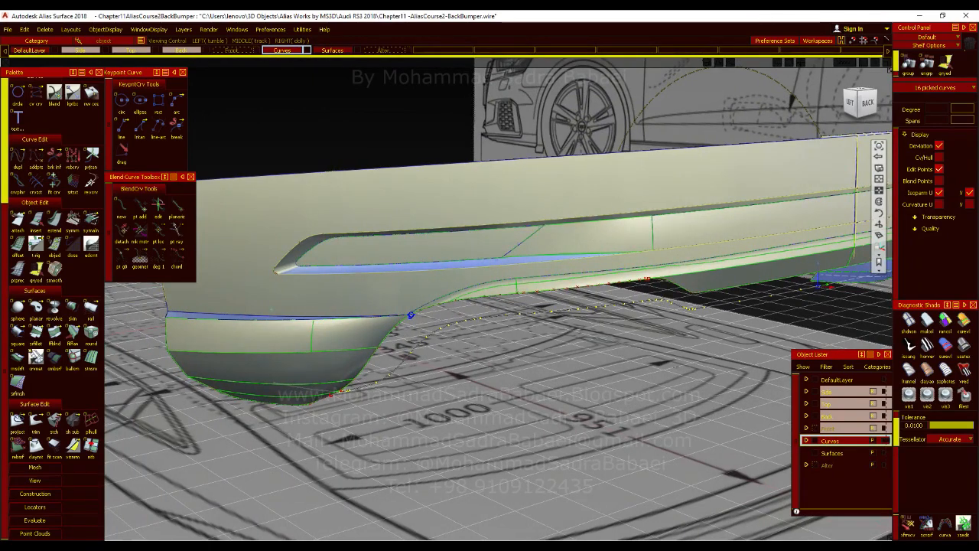
middle_click_drag(573, 367, 528, 365, "alt+shift")
Step: Place the selected curves' scale pivot on the bumper's centre line in the back view, slightly below the lower edge curves
left_click(866, 103, "alt+shift")
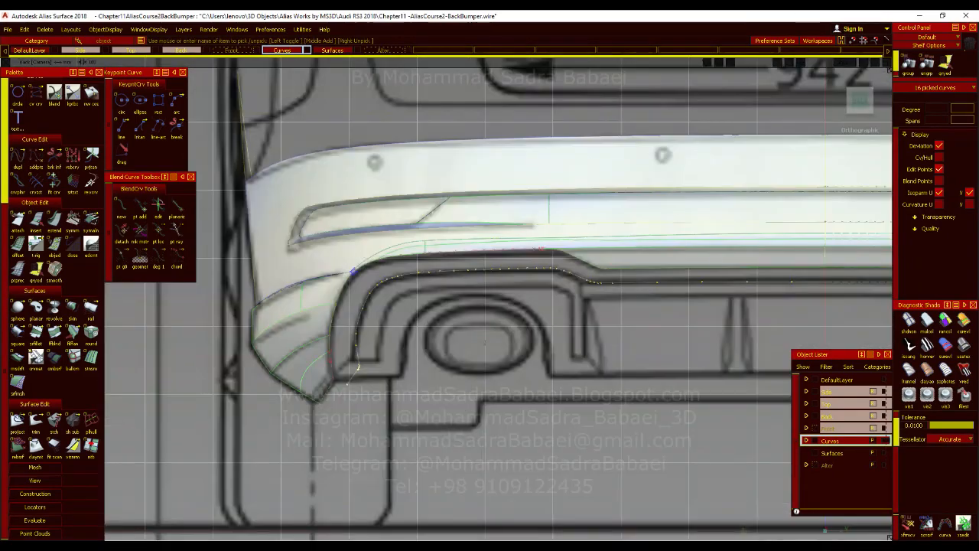
middle_click_drag(474, 342, 517, 343, "ctrl+shift")
right_click_drag(516, 363, 508, 380, "alt+shift")
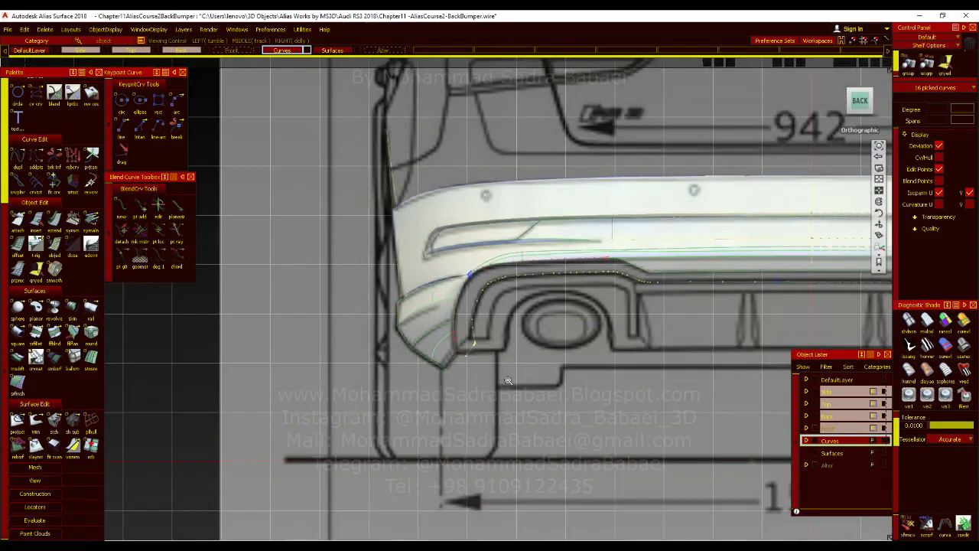
middle_click_drag(508, 380, 478, 413, "alt+shift")
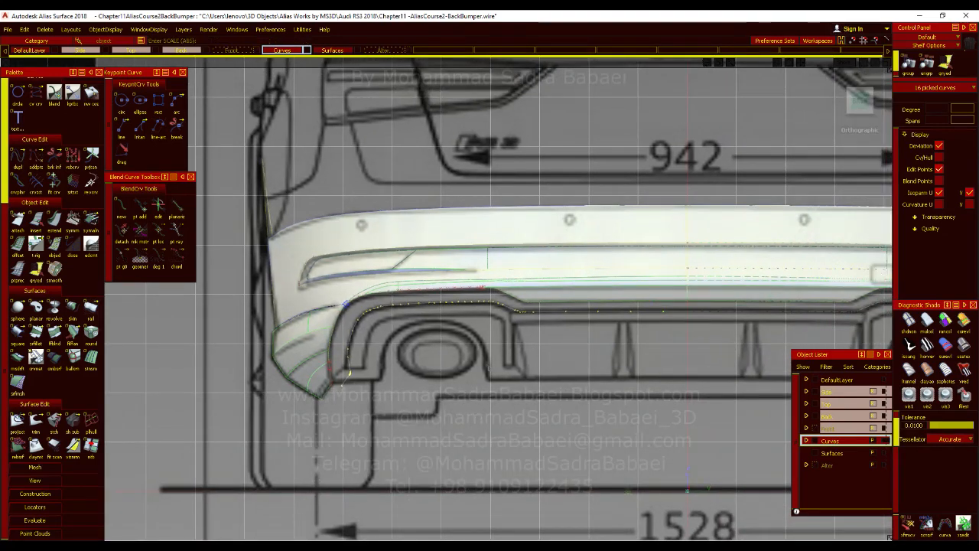
right_click_drag(497, 358, 525, 347, "ctrl+shift")
middle_click_drag(664, 312, 524, 319, "alt+shift")
left_click(524, 320)
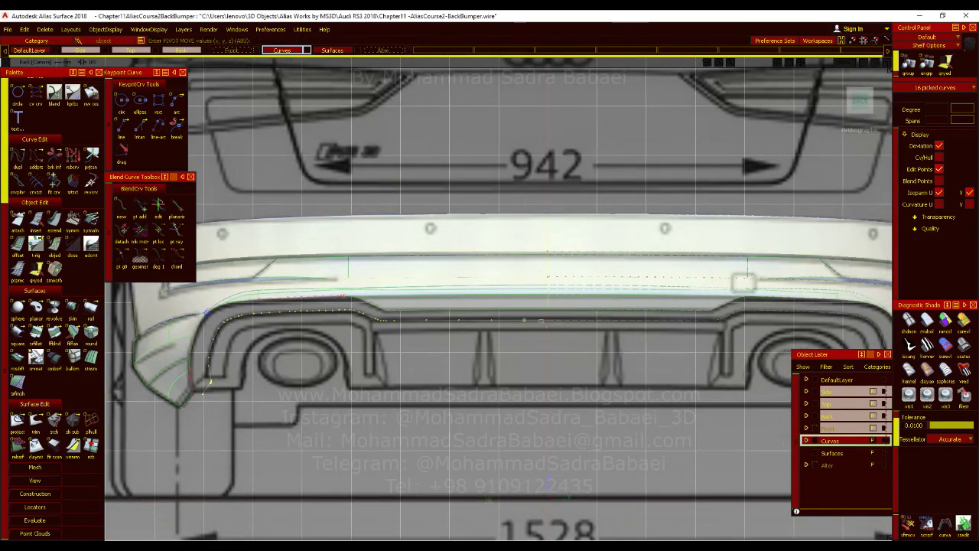
right_click_drag(555, 347, 560, 387, "ctrl+shift")
right_click_drag(368, 345, 367, 355)
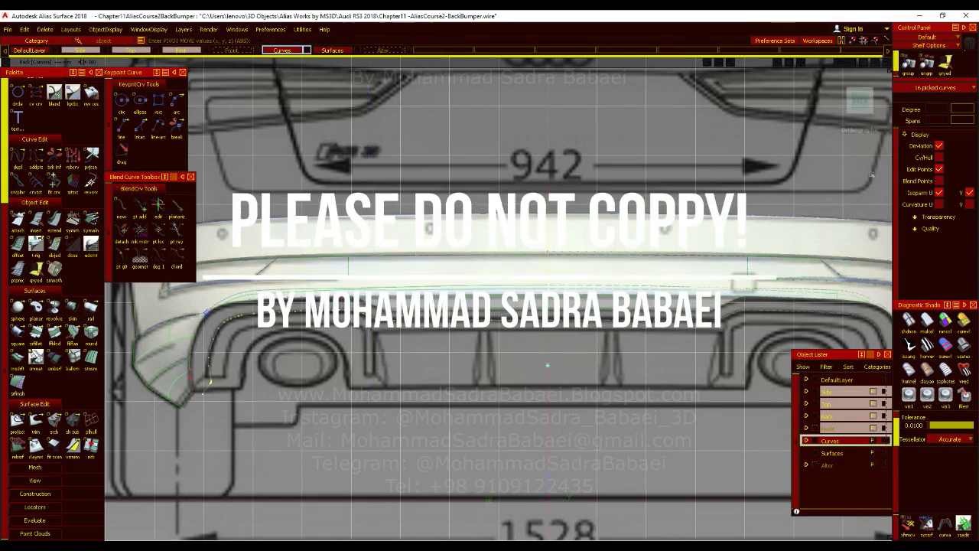
right_click_drag(404, 351, 404, 329)
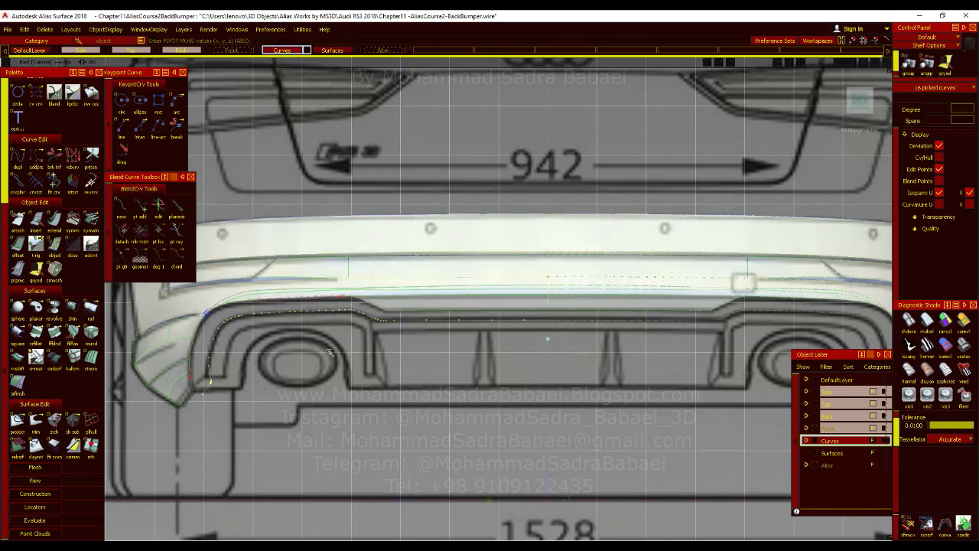
Step: Adjust the pivot's lengthwise position in the side view so it sits below the bumper's rear lower edge
left_click(842, 100)
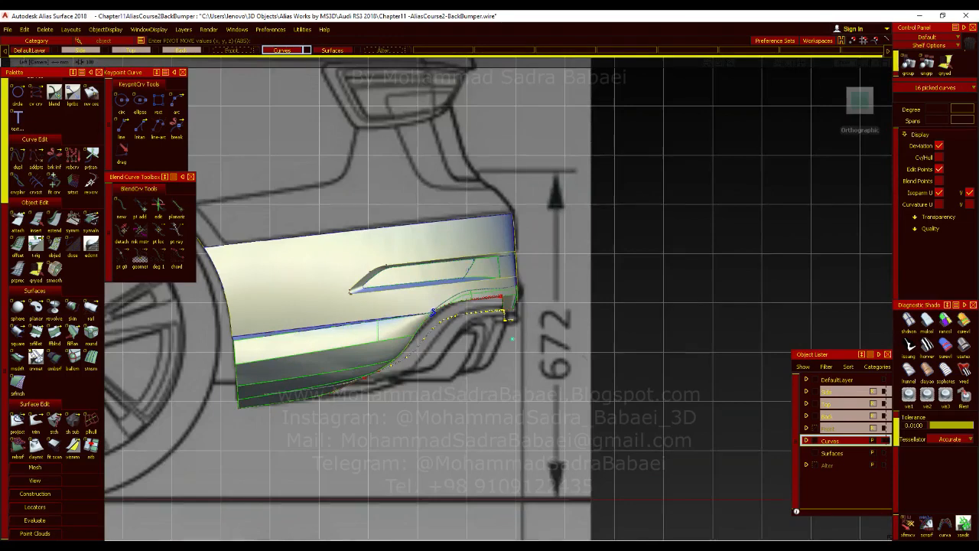
right_click_drag(484, 361, 526, 361, "alt+shift")
middle_click_drag(525, 361, 562, 345, "alt+shift")
right_click(529, 337, "ctrl+shift")
mouse_move(534, 336)
right_mouse_down("ctrl+shift")
mouse_move(567, 336)
mouse_move(553, 338)
right_mouse_up("ctrl+shift")
middle_click_drag(552, 338, 543, 339)
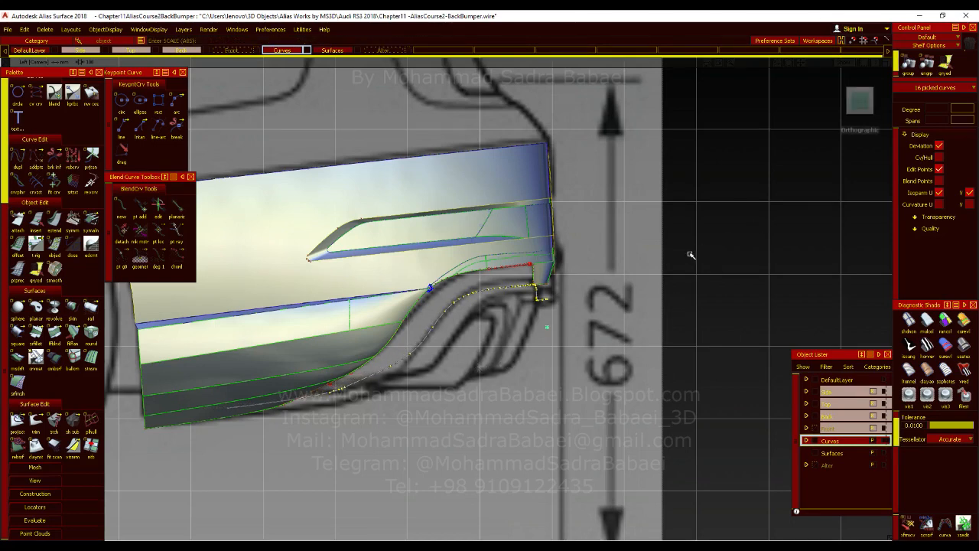
Step: Scale the selected curves slightly along the car's length about the pivot in the side view, and deselect them
mouse_move(865, 130)
left_click(879, 104)
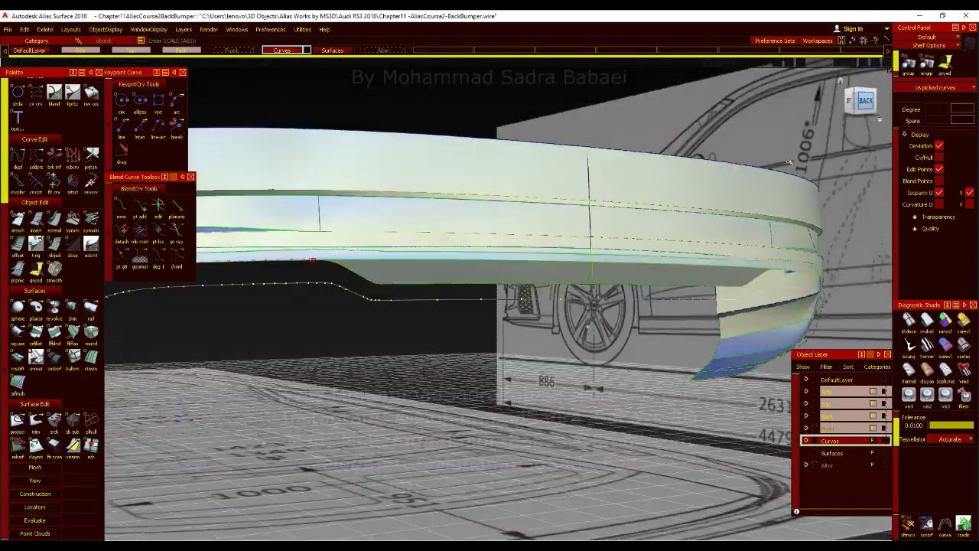
middle_click_drag(550, 328, 593, 328, "alt+shift")
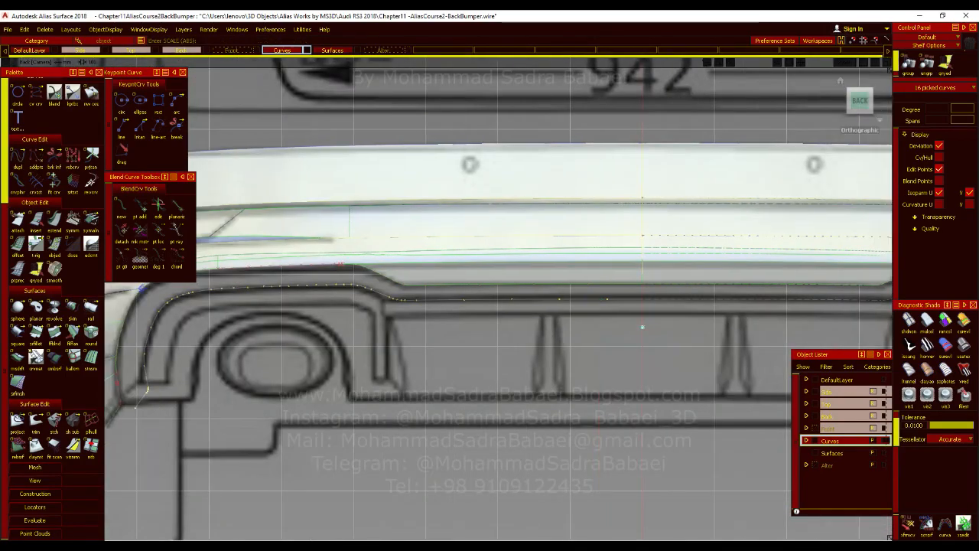
left_click(840, 113)
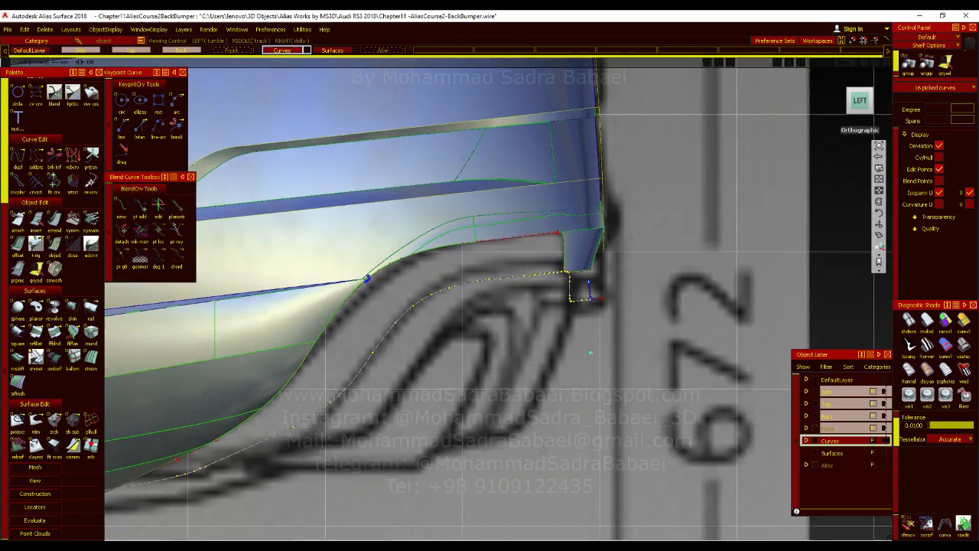
left_click_drag(591, 355, 593, 355)
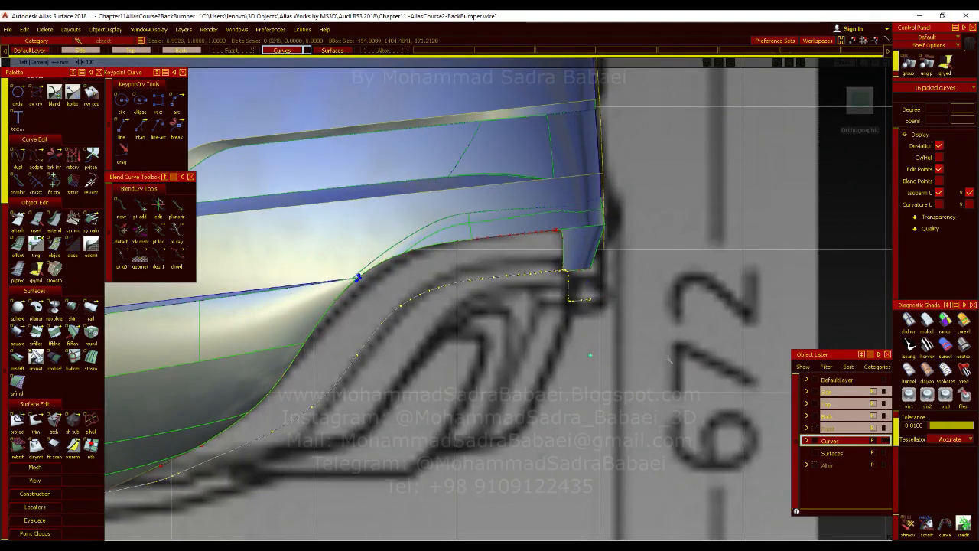
left_click_drag(590, 355, 572, 255, "alt+shift")
right_click_drag(575, 312, 528, 312, "alt+shift")
left_click_drag(528, 312, 429, 336, "alt+shift")
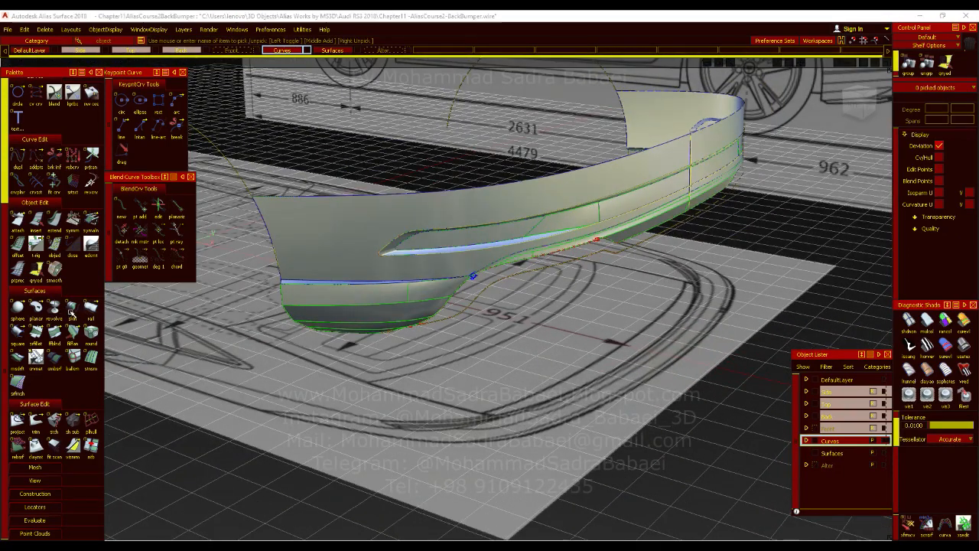
left_click(71, 308)
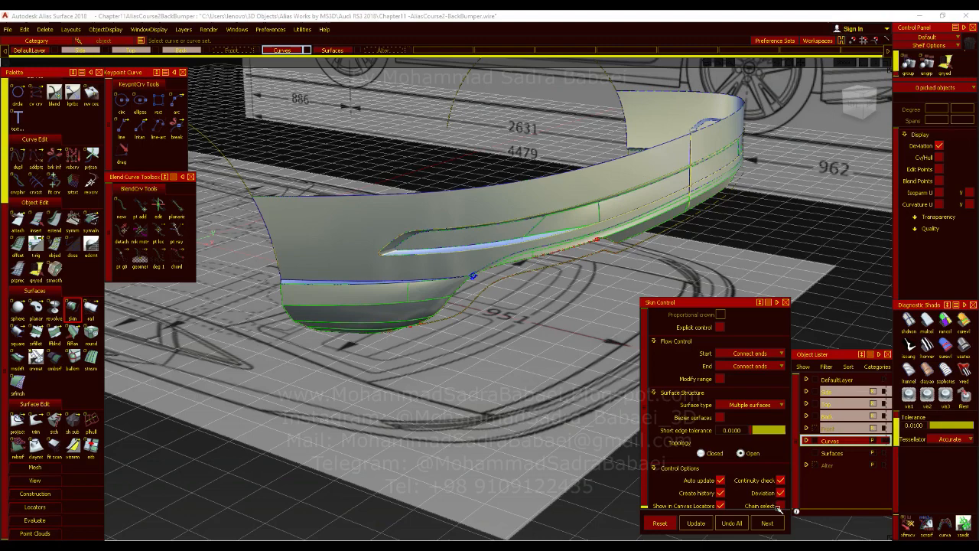
left_click(501, 274)
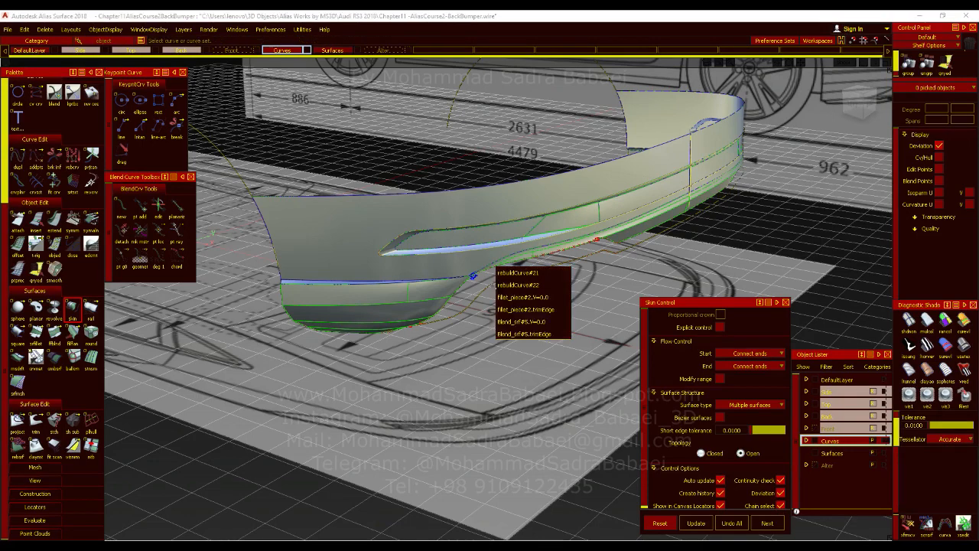
left_click(511, 273)
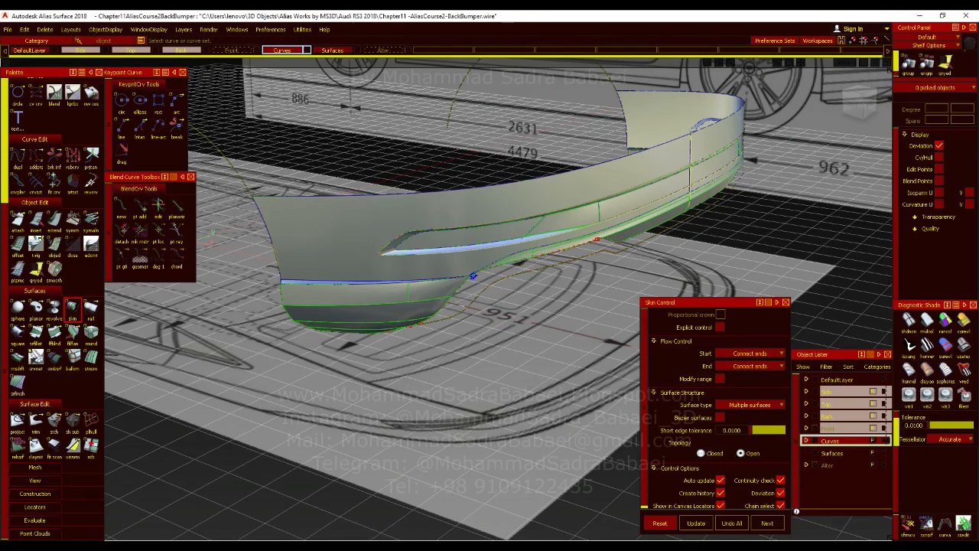
left_click_drag(519, 300, 515, 266, "ctrl+shift")
right_click_drag(482, 277, 459, 275, "alt+shift")
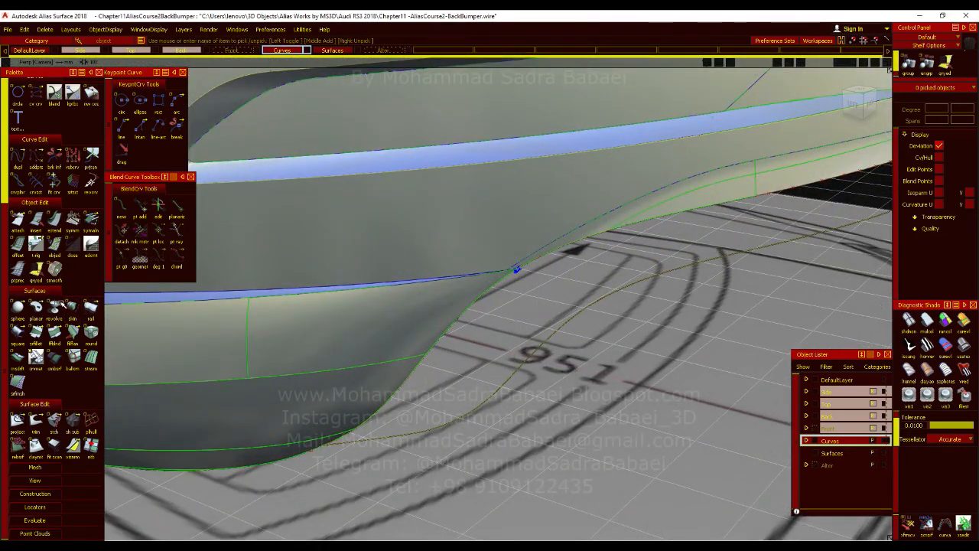
left_click(72, 307)
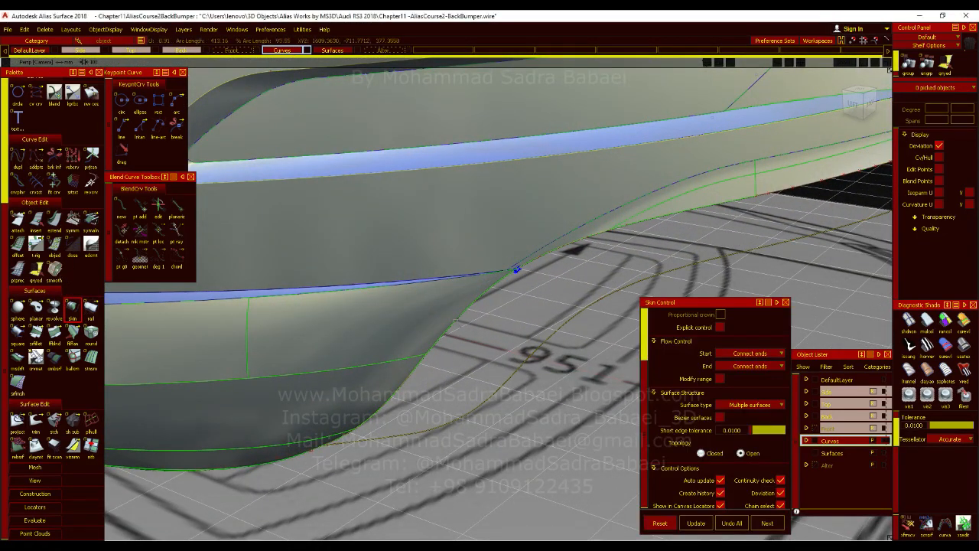
left_click(456, 325)
left_click(468, 339)
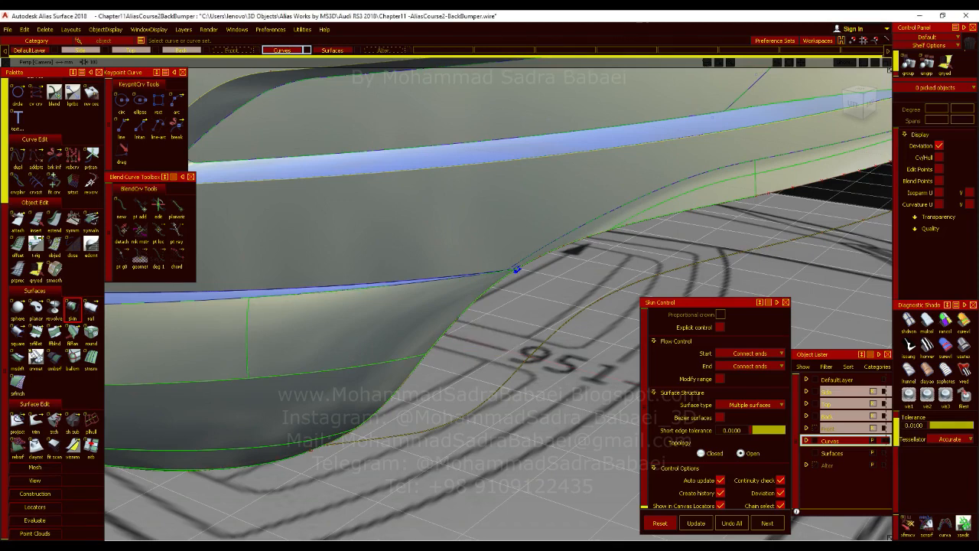
left_click(729, 523)
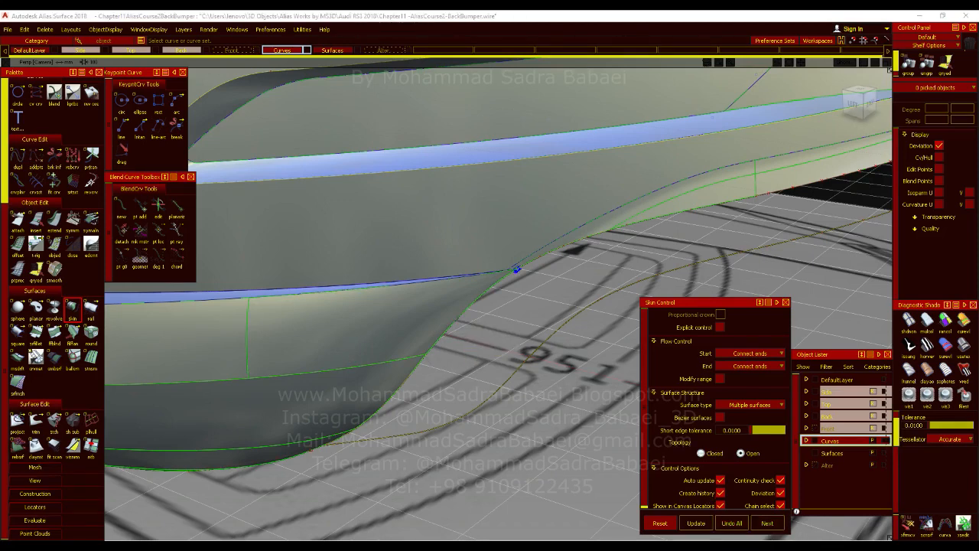
left_click(426, 360)
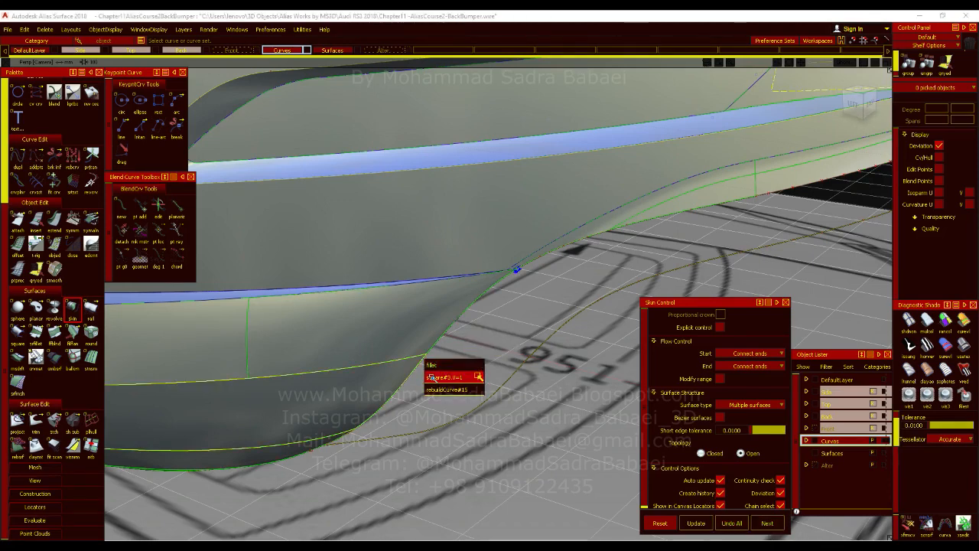
left_click(433, 377)
left_click(728, 520)
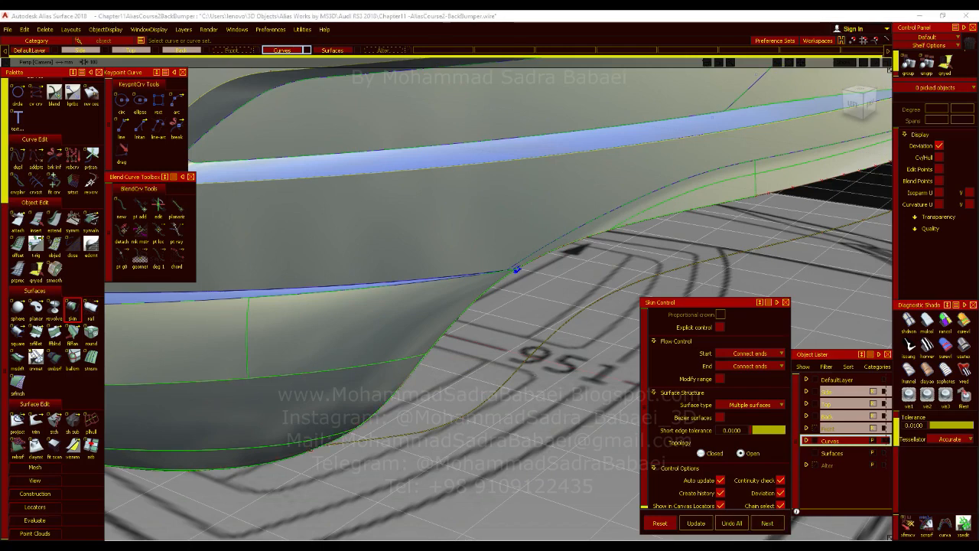
left_click(533, 356)
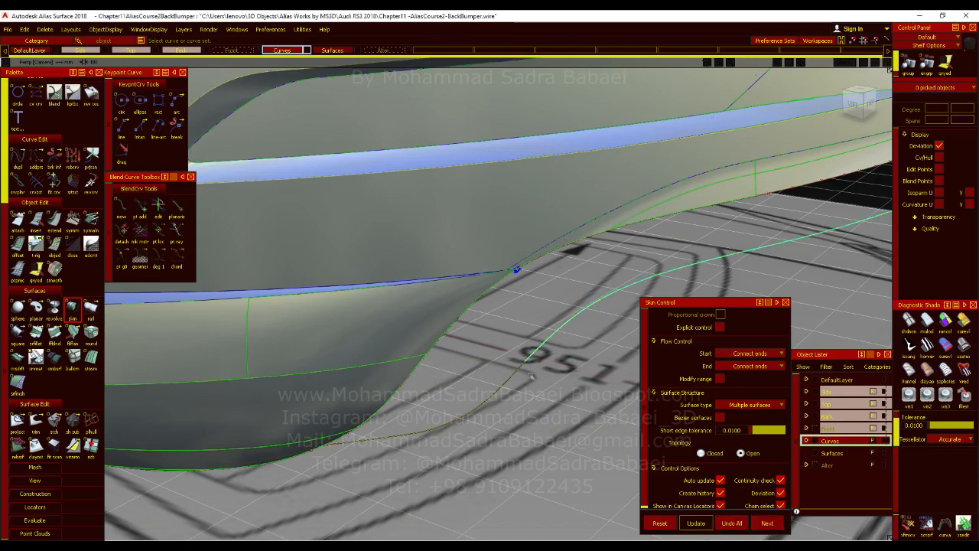
left_click(731, 524)
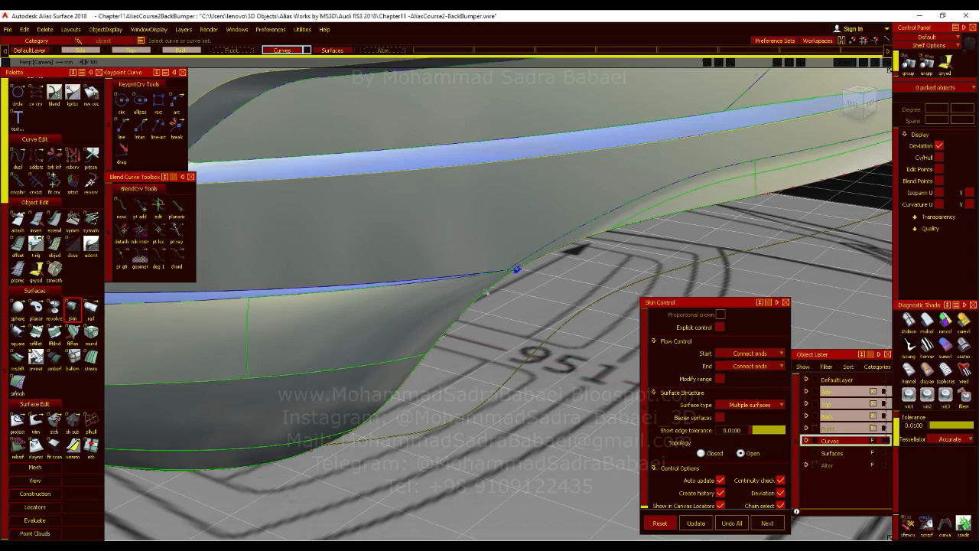
left_click(494, 297)
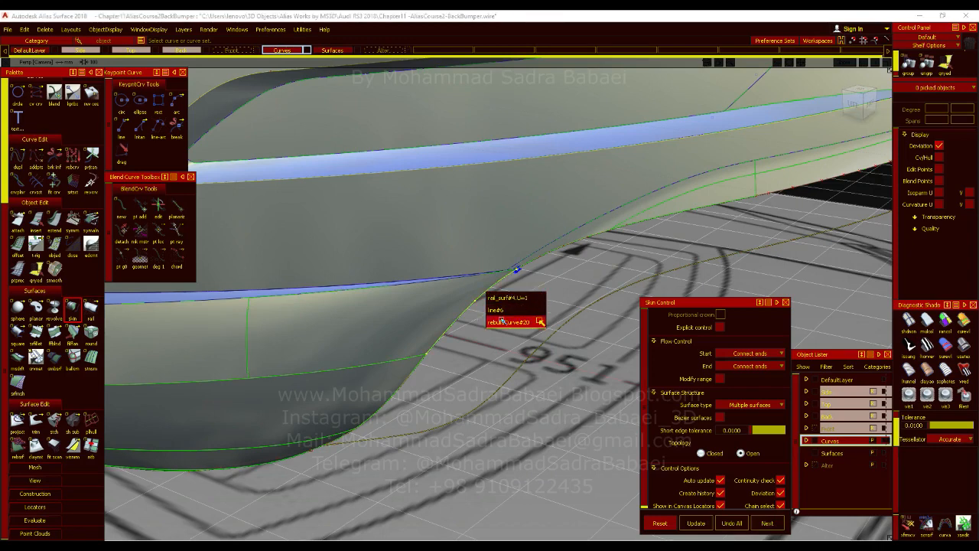
left_click(506, 323)
left_click(730, 523)
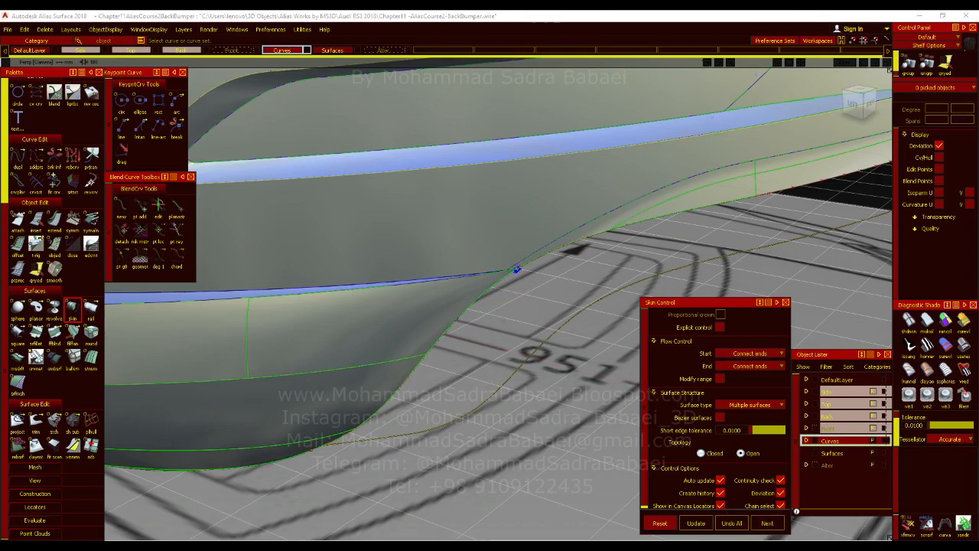
Step: Try a Skin surface between a segment of the bumper's lower edge and the matching scaled curve, check its shape and discard it
left_click(496, 390)
left_click_drag(518, 269, 510, 272, "alt+shift")
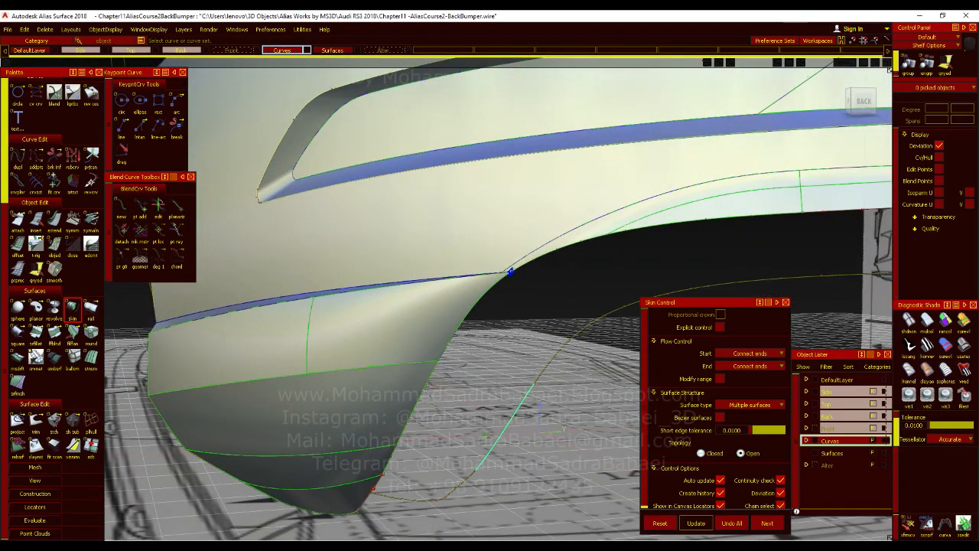
left_click(432, 396)
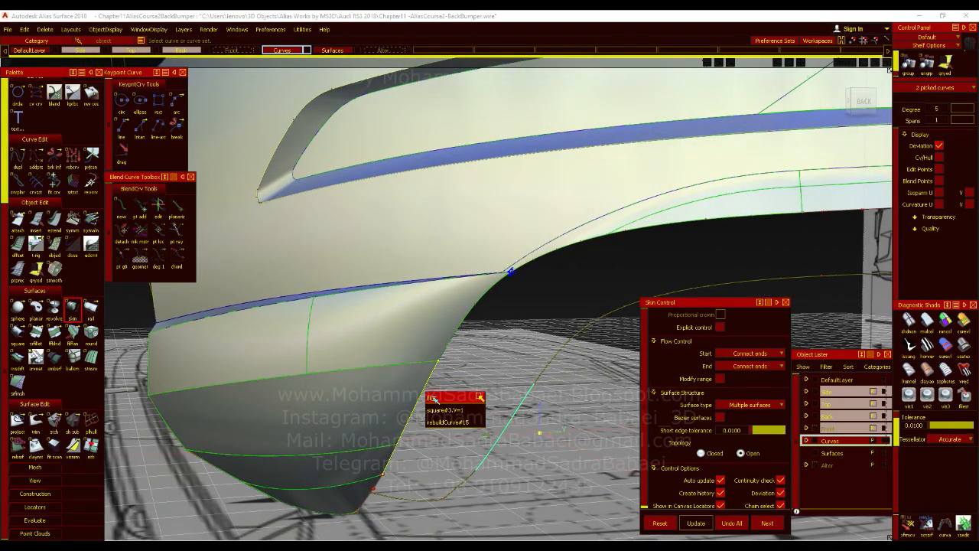
left_click(438, 421)
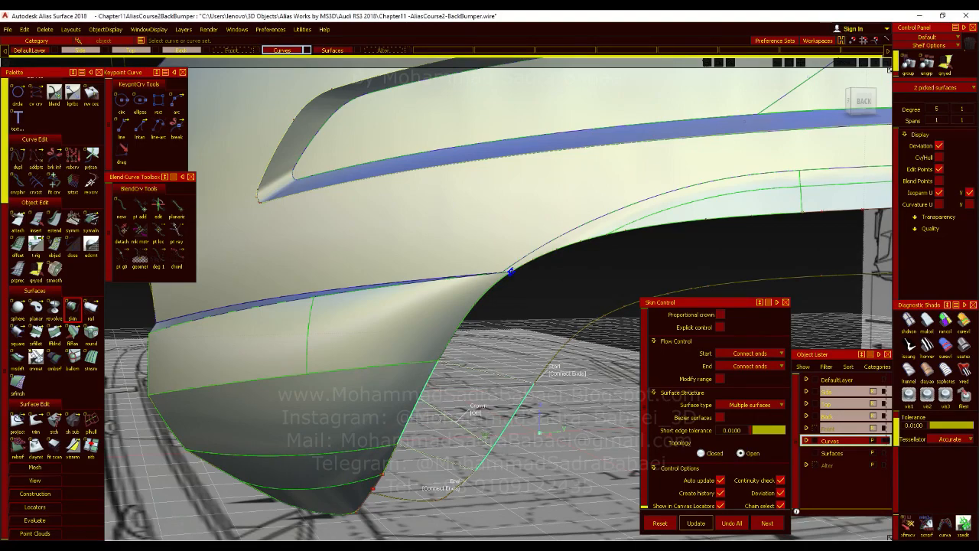
right_click_drag(459, 276, 413, 276, "alt+shift")
left_click_drag(458, 275, 458, 272, "alt+shift")
left_click_drag(504, 375, 586, 332, "alt+shift")
left_click(956, 348)
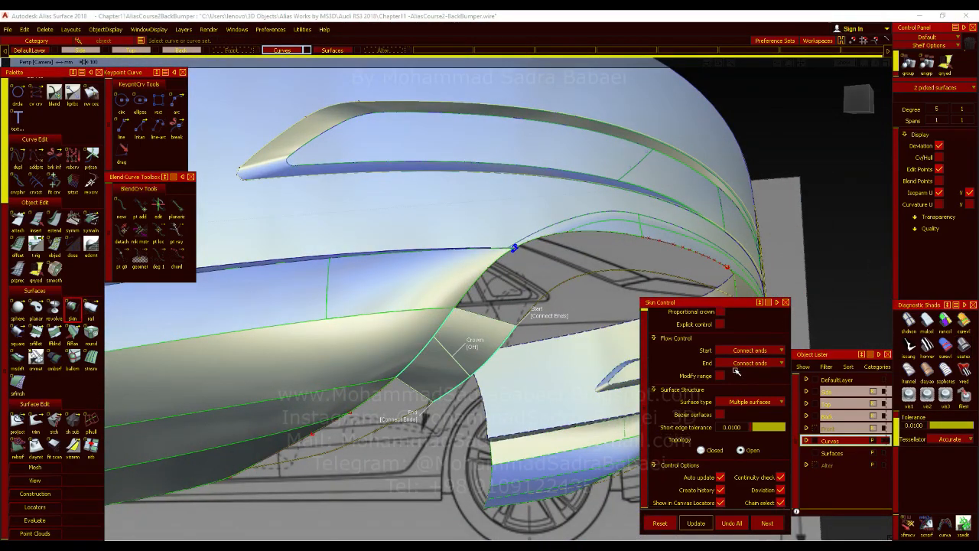
mouse_move(512, 365)
left_mouse_down("alt+shift")
mouse_move(371, 310)
mouse_move(397, 328)
mouse_move(413, 359)
left_mouse_up("alt+shift")
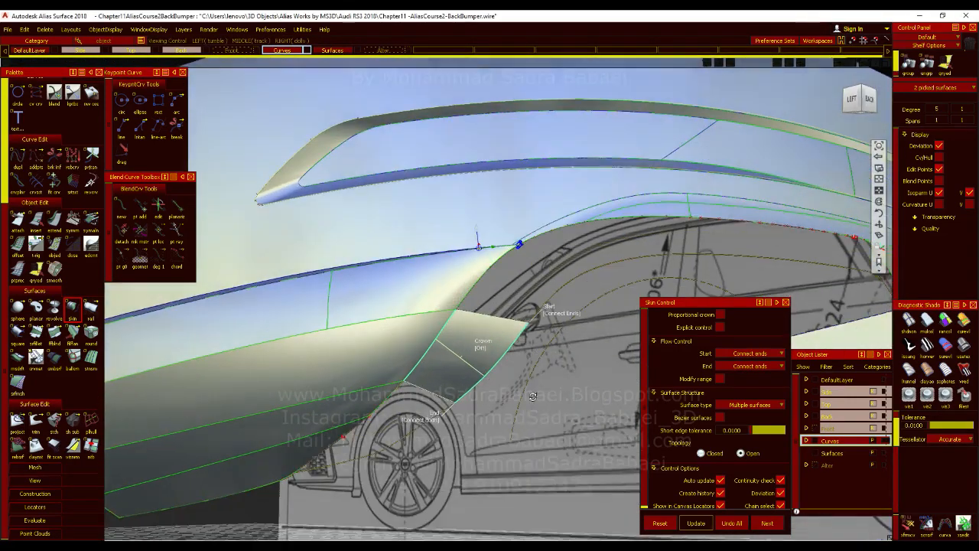
left_click(730, 523)
Step: Try a Freeform Blend between the bumper's lower edge and the scaled curve with Chain Select on, and discard the picks
left_click(55, 335)
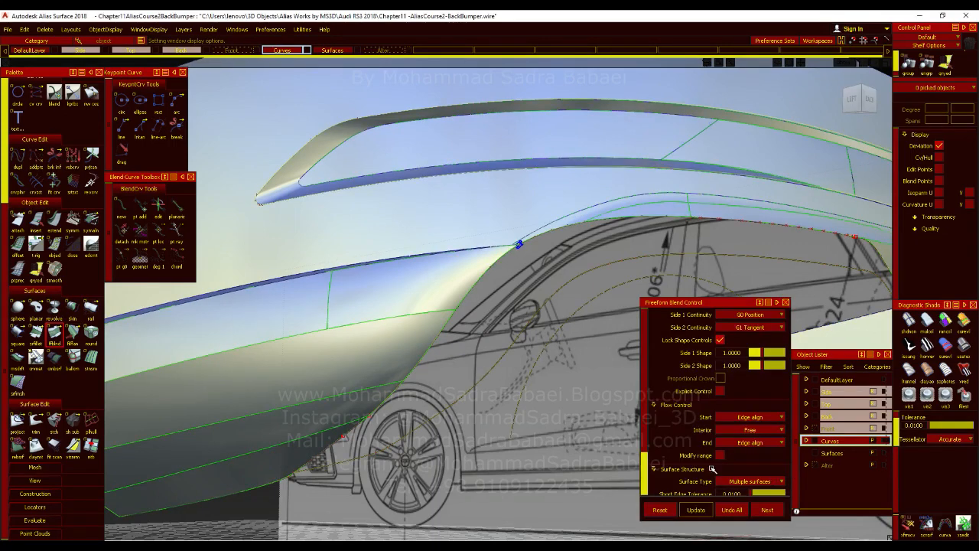
scroll(711, 469, "down", 3)
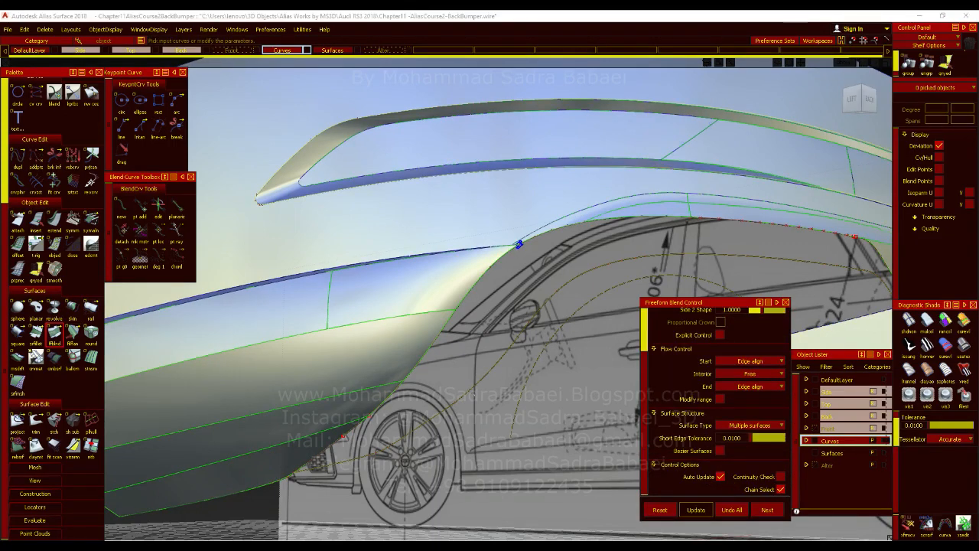
left_click(414, 364)
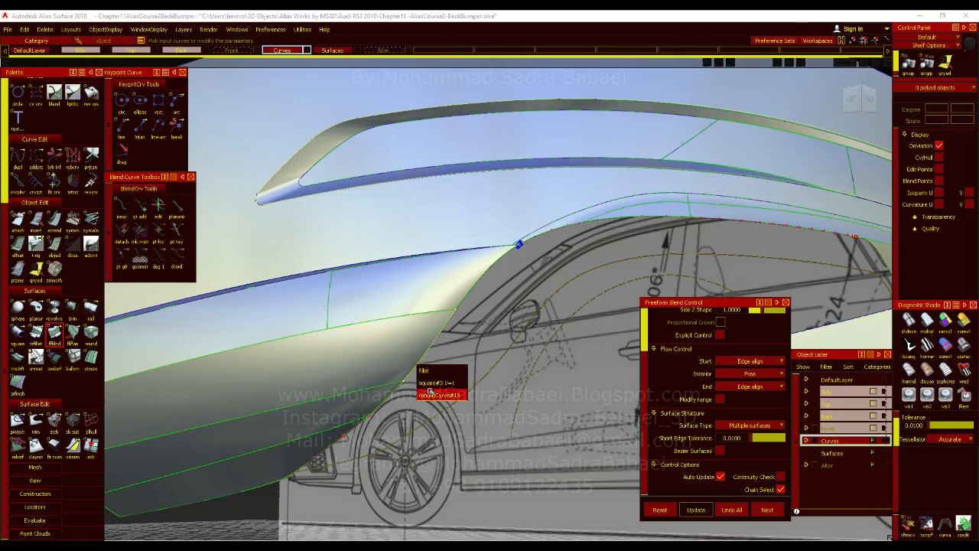
left_click(434, 392)
left_click(733, 510)
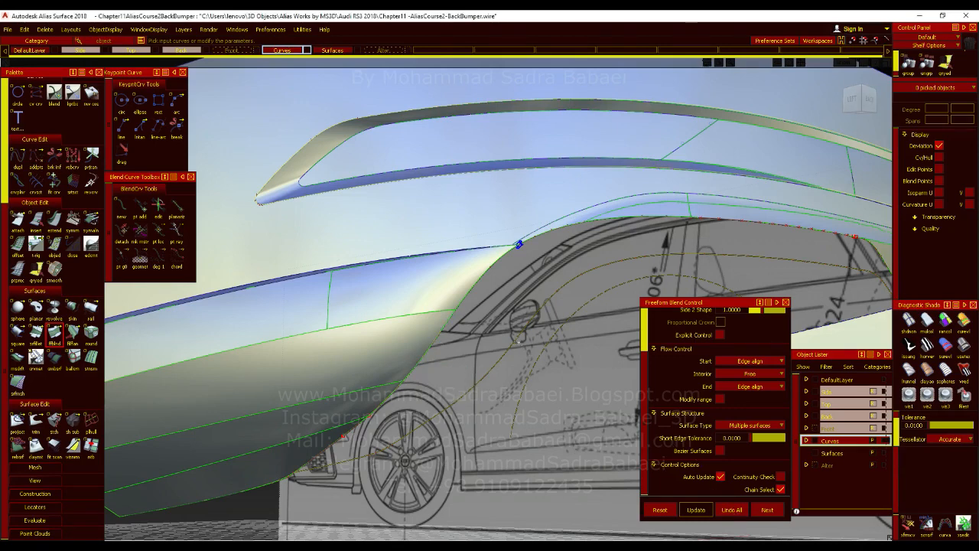
left_click(732, 510)
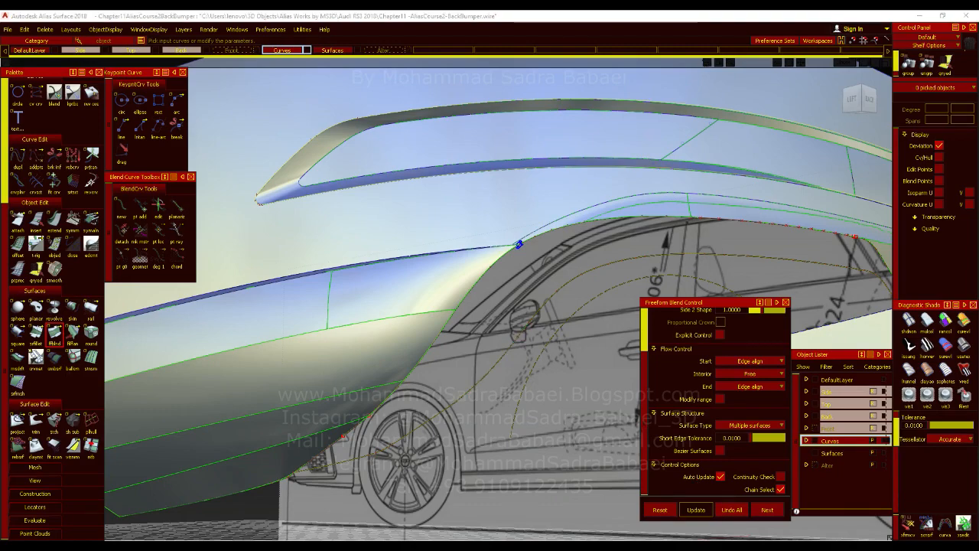
left_click_drag(456, 388, 579, 364, "alt+shift")
left_click(855, 100)
middle_click_drag(401, 436, 467, 369, "alt+shift")
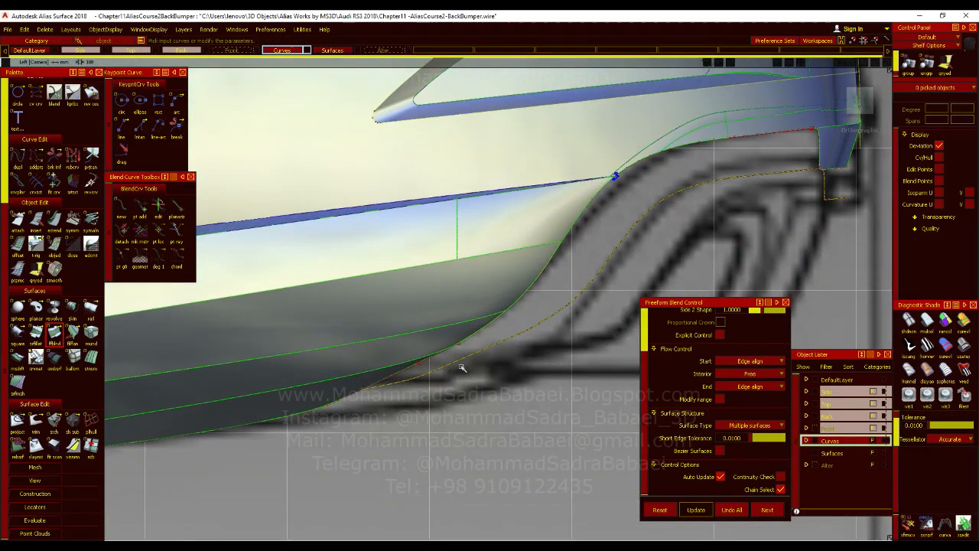
left_click(480, 374)
left_click_drag(480, 375, 412, 306, "alt+shift")
left_click(731, 511)
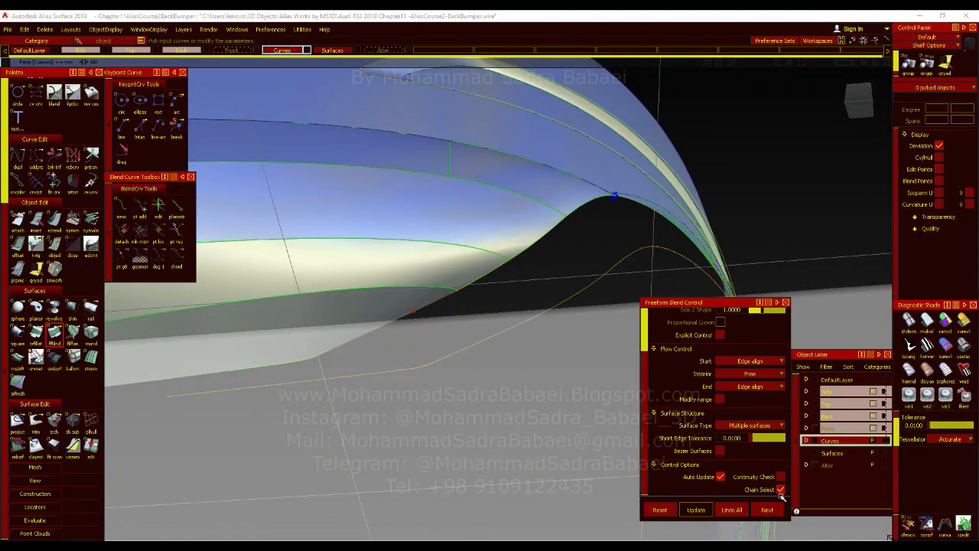
Step: Turn off Chain Select and create a Freeform Blend between the raised middle part of the lower edge and the matching scaled curve
left_click(246, 388)
left_click_drag(246, 389, 515, 319, "alt+shift")
left_click_drag(432, 264, 440, 422, "alt+shift")
left_click_drag(596, 236, 610, 276, "alt+shift")
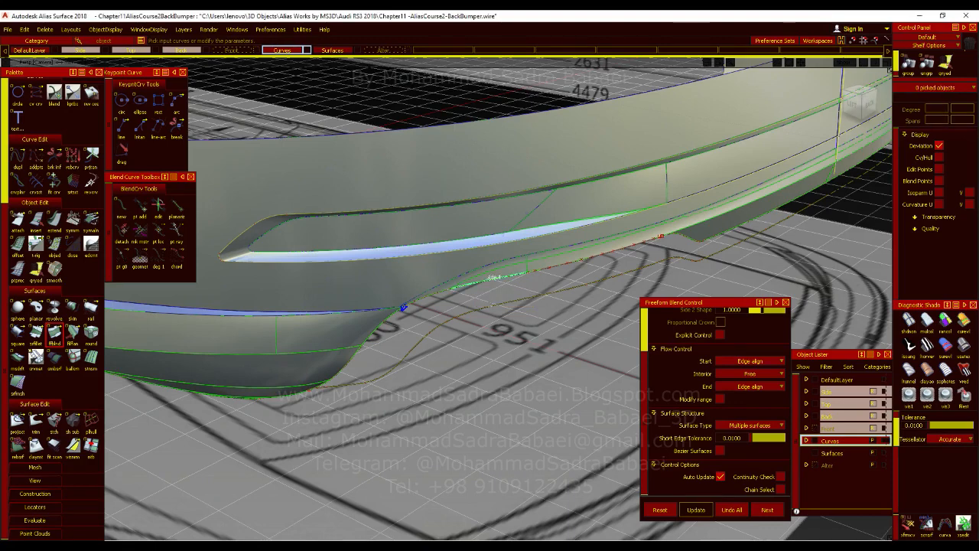
left_click(494, 277)
left_click(765, 510)
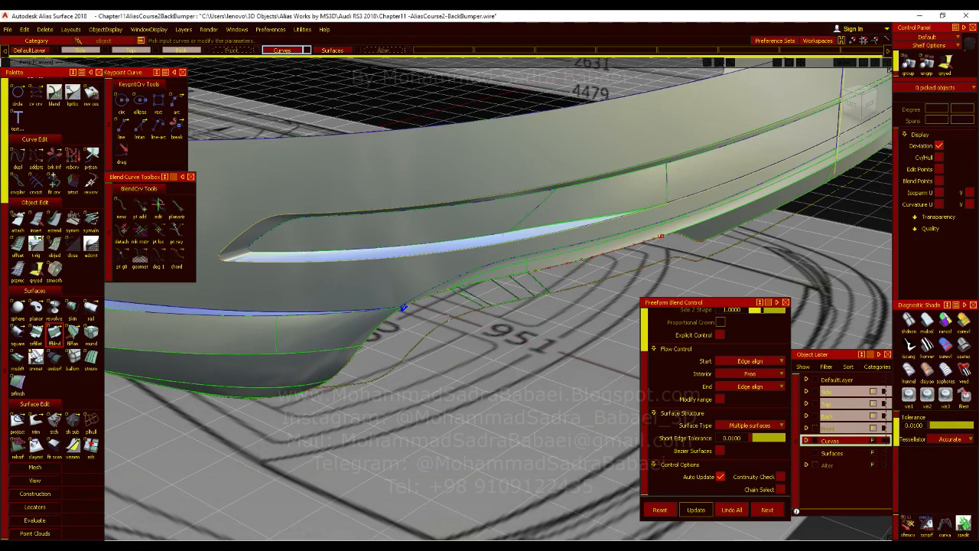
Step: Continue the Freeform Blend surfaces along the next two lower edge segments, past the crease end and down toward the bumper's corner
left_click(433, 293)
left_click(768, 509)
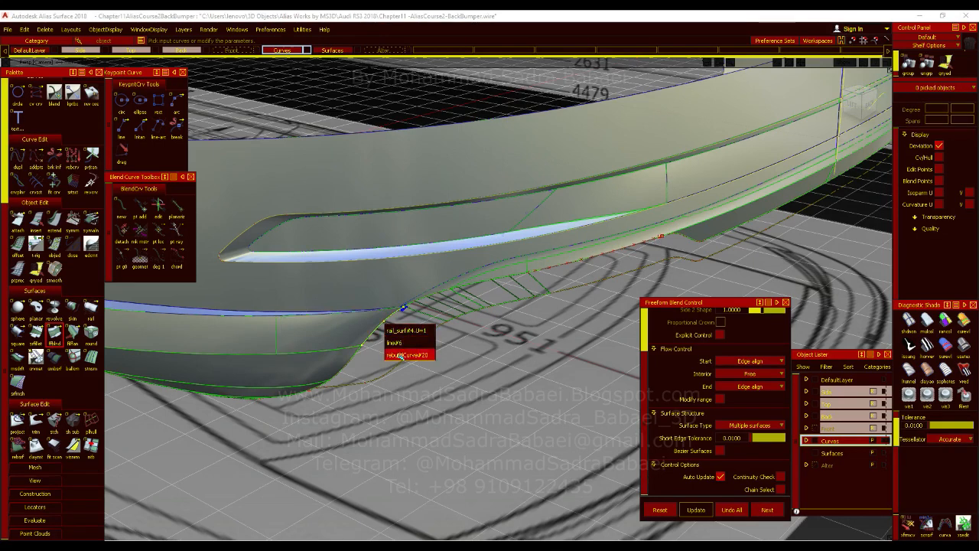
left_click(397, 342)
left_click(403, 309)
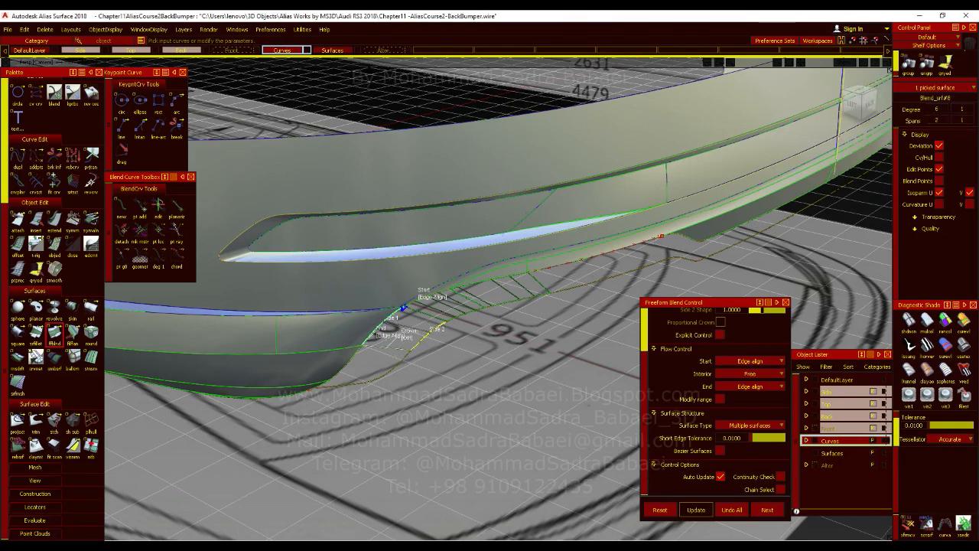
left_click(761, 513)
Step: Try a Freeform Blend from the lower corner edge segment to a scaled curve farther down, and undo the picks
left_click(401, 360)
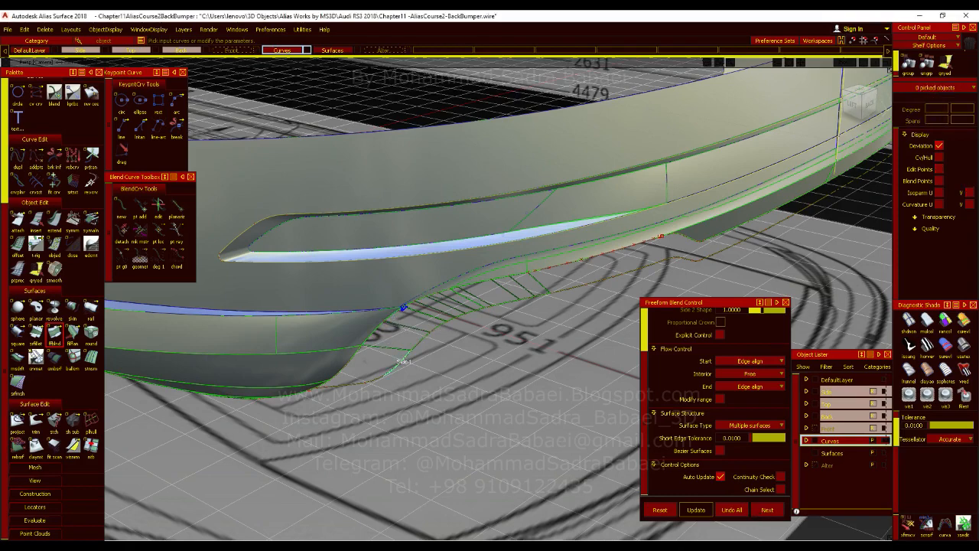
left_click(354, 357)
left_click(366, 387)
left_click_drag(403, 360, 468, 345, "alt+shift")
left_click_drag(392, 397, 443, 375, "alt+shift")
key("ctrl+z")
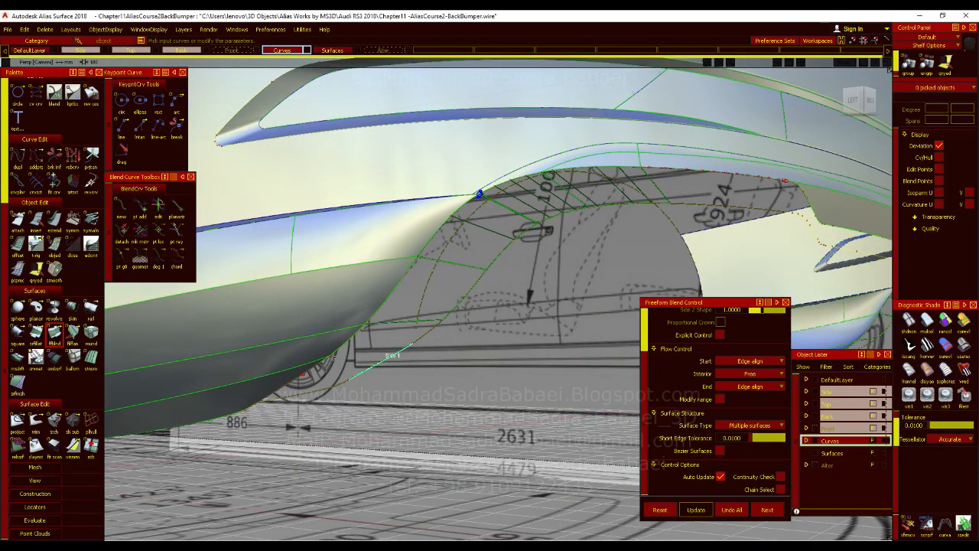
left_click(736, 510)
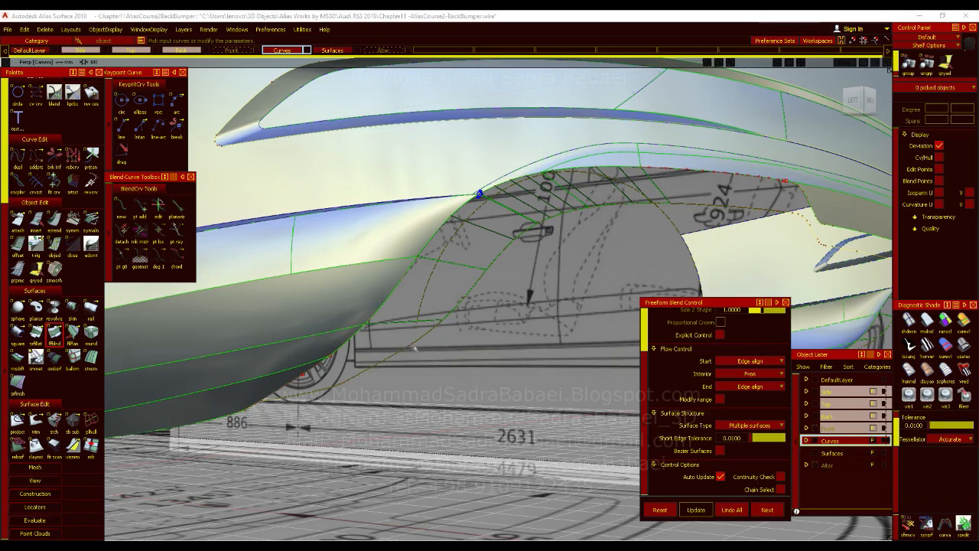
Step: Blend the next scaled curve segment to the corner's lower edge using the rebuilt edge curve, and accept the surface
left_click(354, 335)
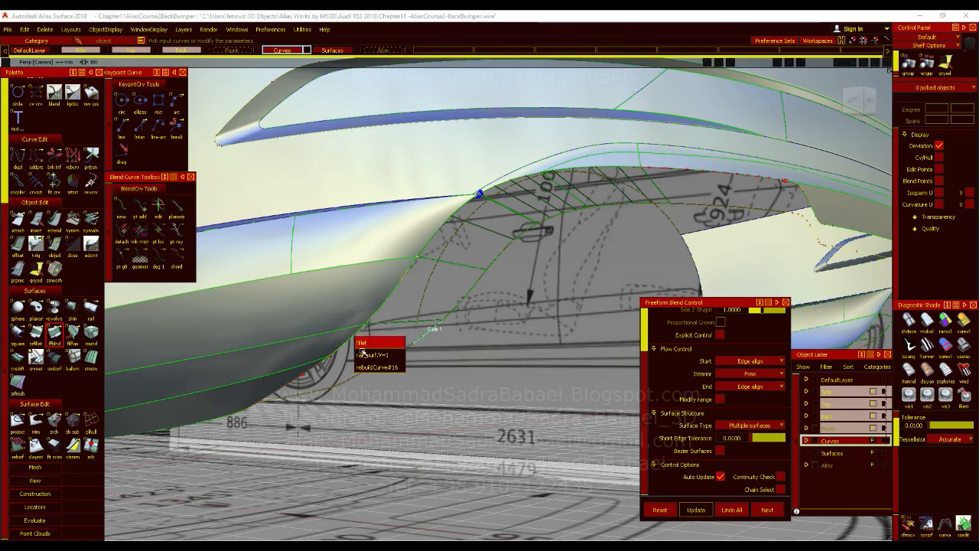
left_click(379, 365)
left_click(761, 509)
Step: Try to blend the last scaled curve segment to the lowest part of the corner edge, and undo the picks
left_click(381, 361)
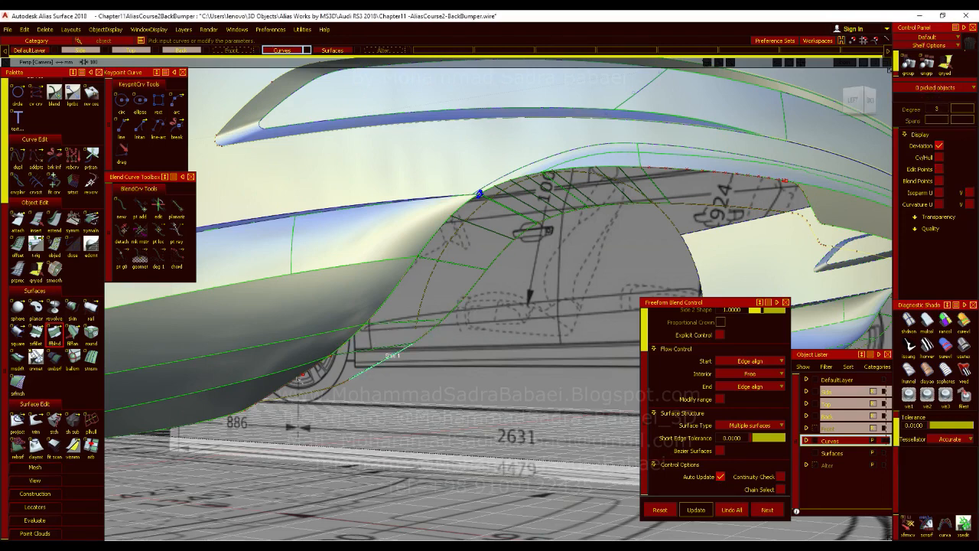
left_click(318, 386)
left_click(321, 406)
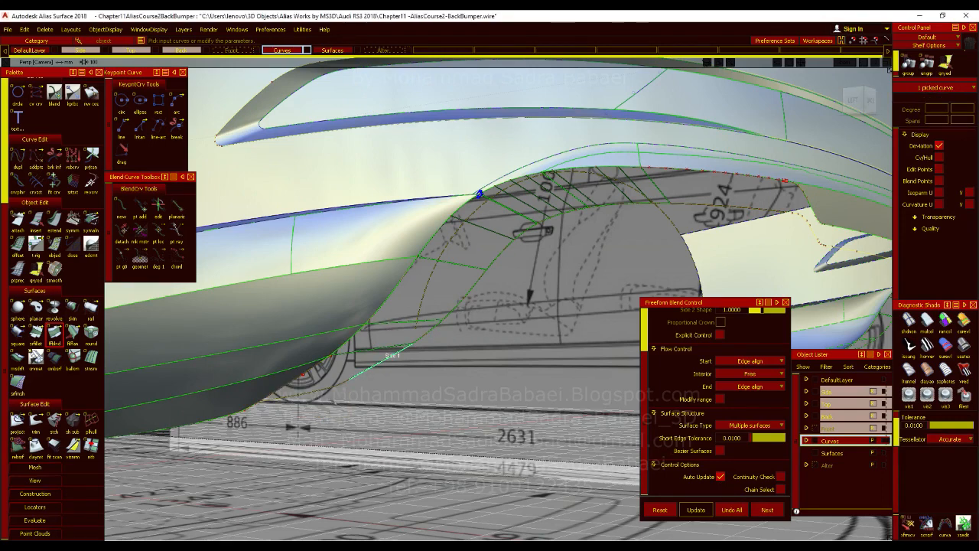
left_click(732, 511)
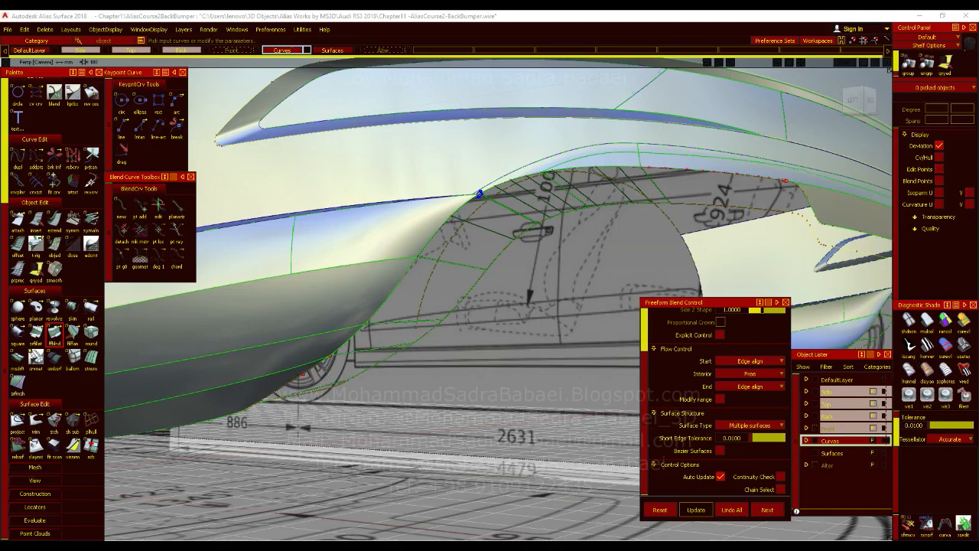
Step: Fill the narrow gap between the two blend surfaces at the crease end by blending to its short edge
left_click_drag(492, 221, 446, 306, "alt+shift")
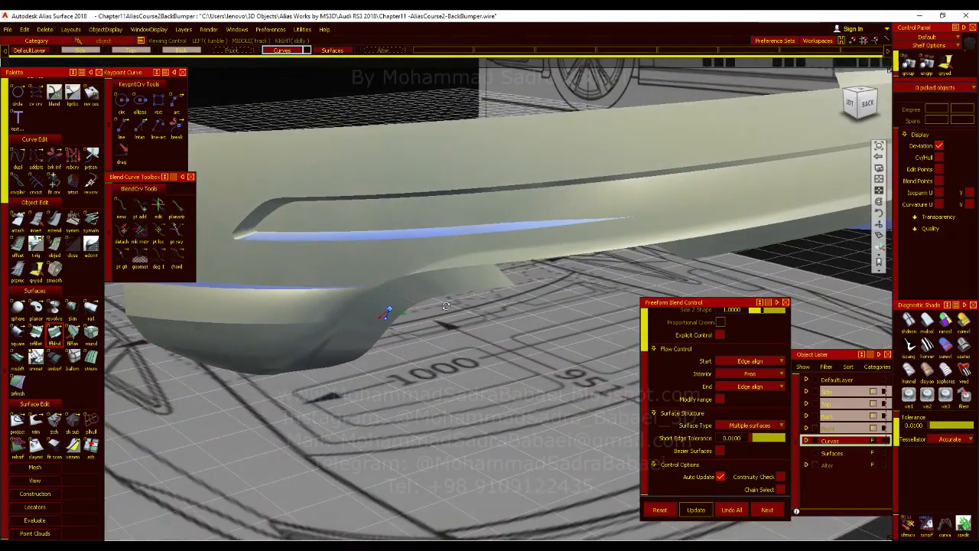
right_click_drag(408, 298, 415, 332, "alt+shift")
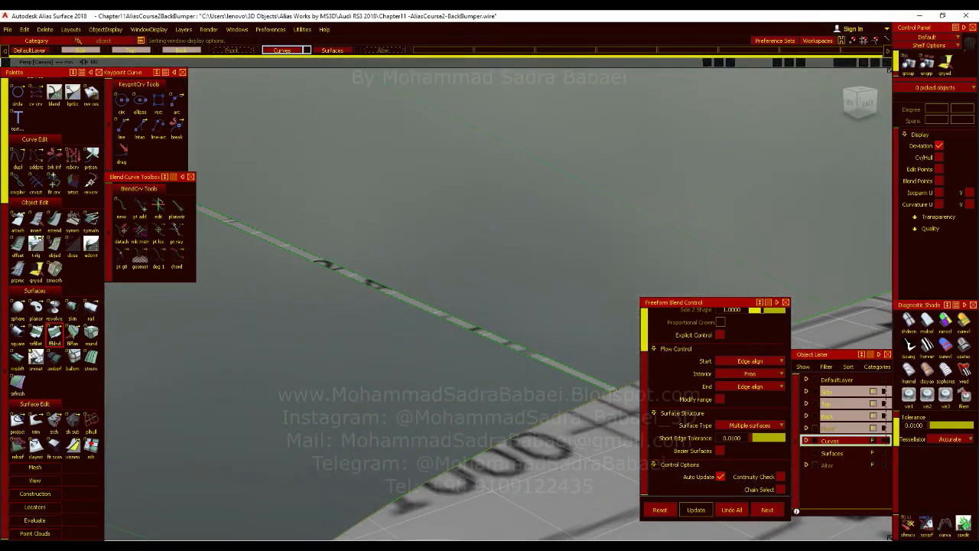
middle_click_drag(436, 289, 603, 400, "alt+shift")
middle_click_drag(308, 266, 664, 458, "alt+shift")
right_click_drag(349, 361, 435, 393, "alt+shift")
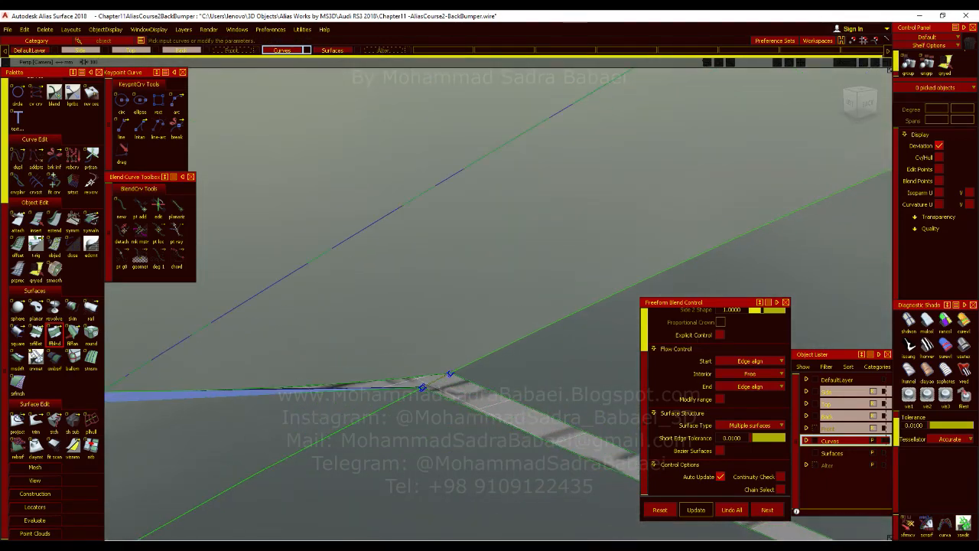
left_click(434, 381)
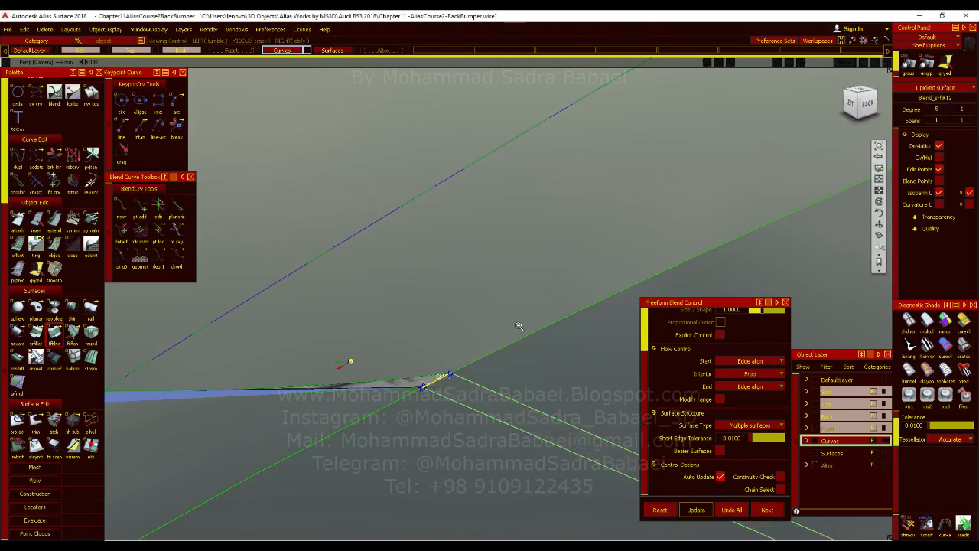
left_click_drag(520, 325, 510, 360, "alt+shift")
right_click_drag(509, 360, 378, 371, "ctrl+shift")
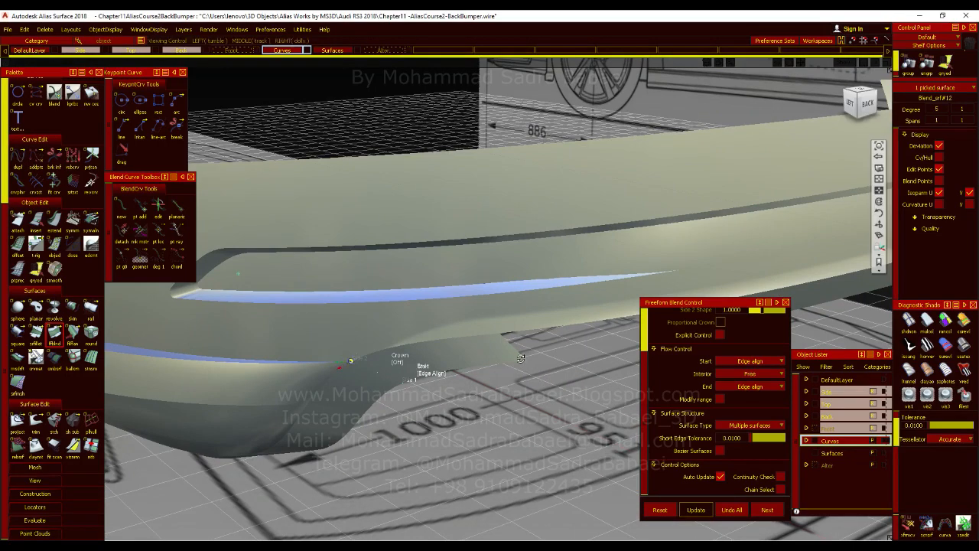
middle_click_drag(413, 386, 286, 403, "alt+shift")
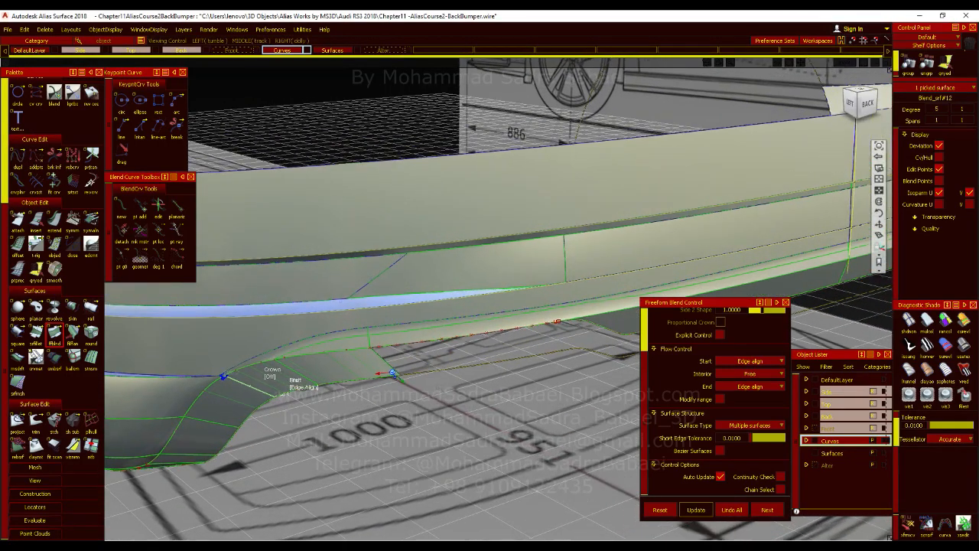
left_click(423, 354)
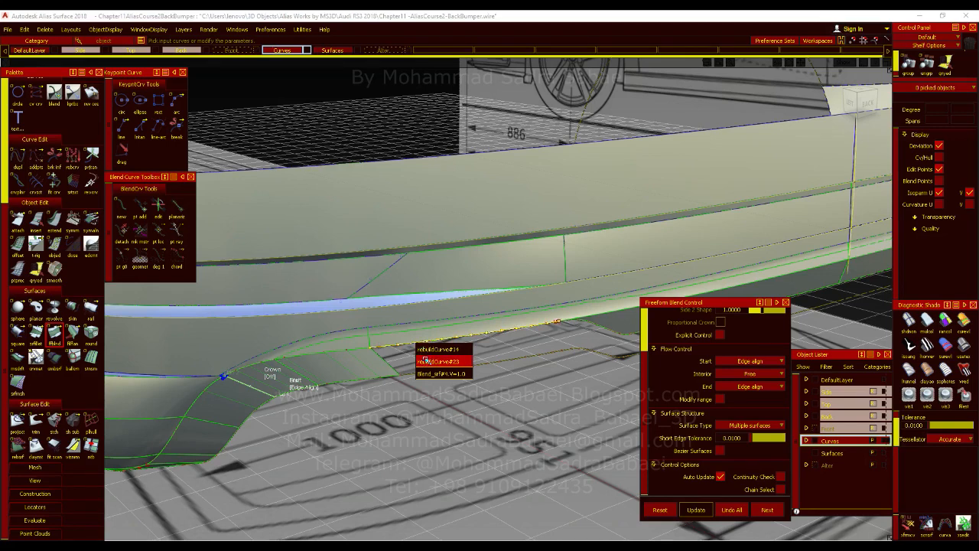
left_click(426, 361)
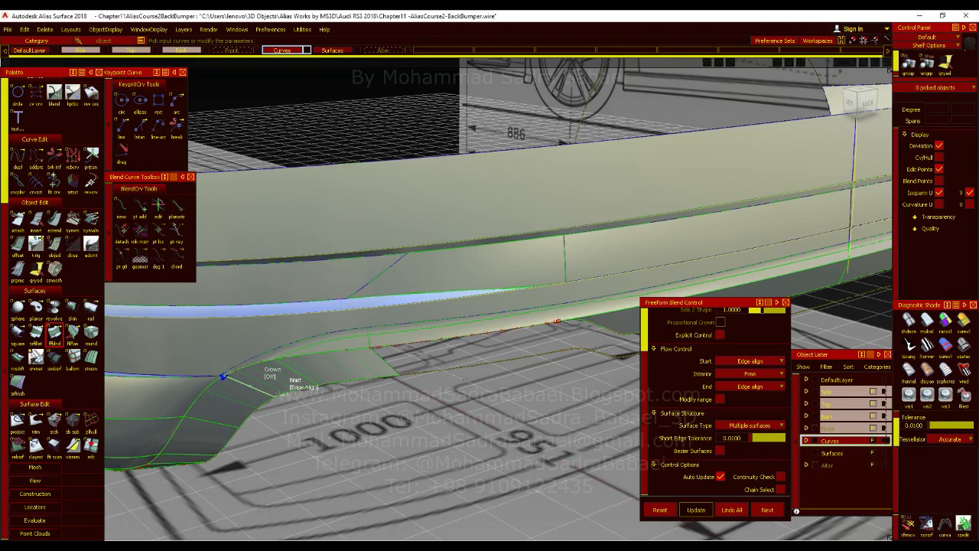
key("Escape")
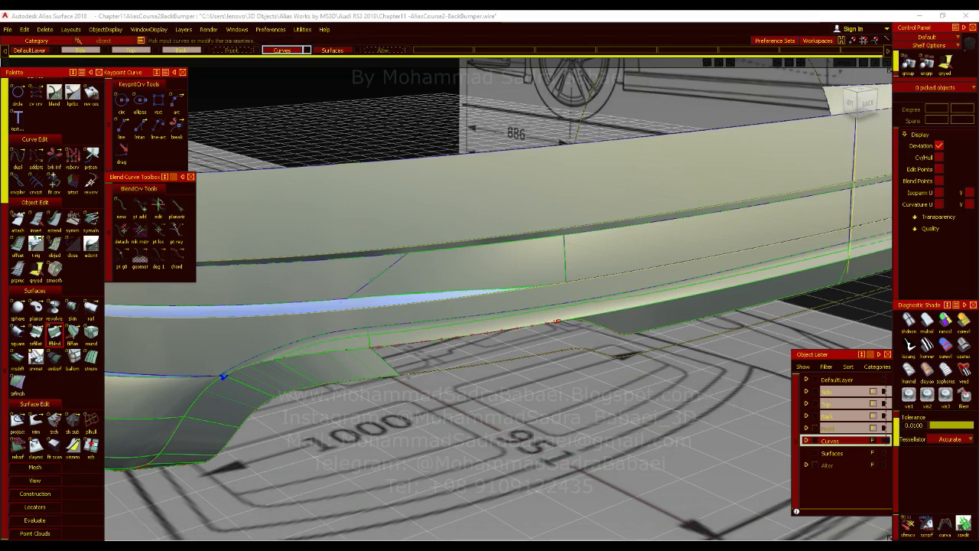
Step: Create a Freeform Blend between the scaled curve and rebuildCurve#14 on the straight lower edge segment, and accept it
left_click(54, 331)
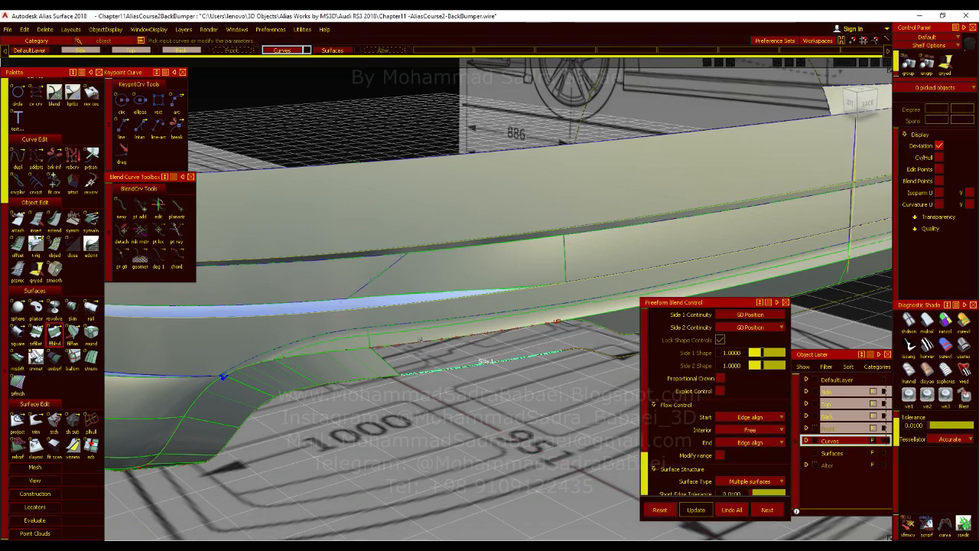
left_click(420, 341)
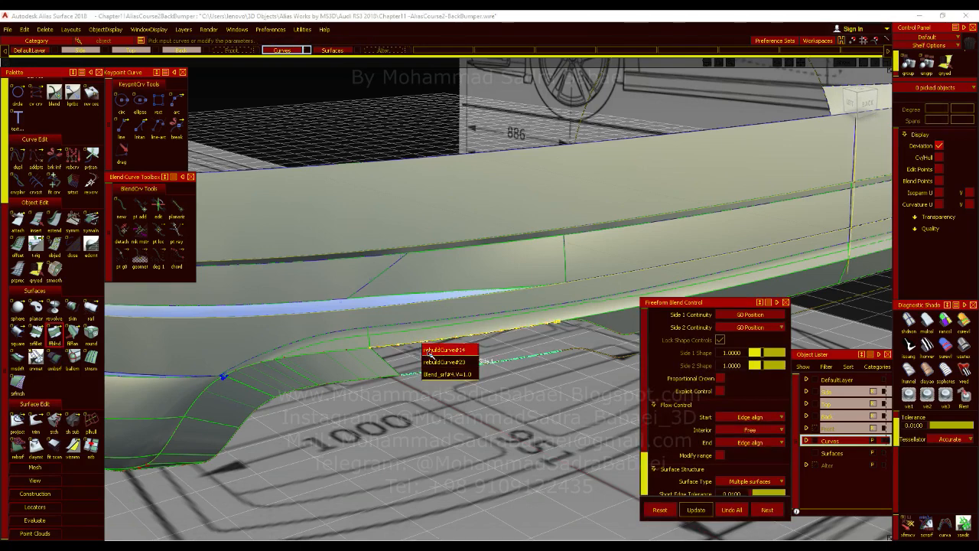
left_click(430, 352)
left_click(767, 510)
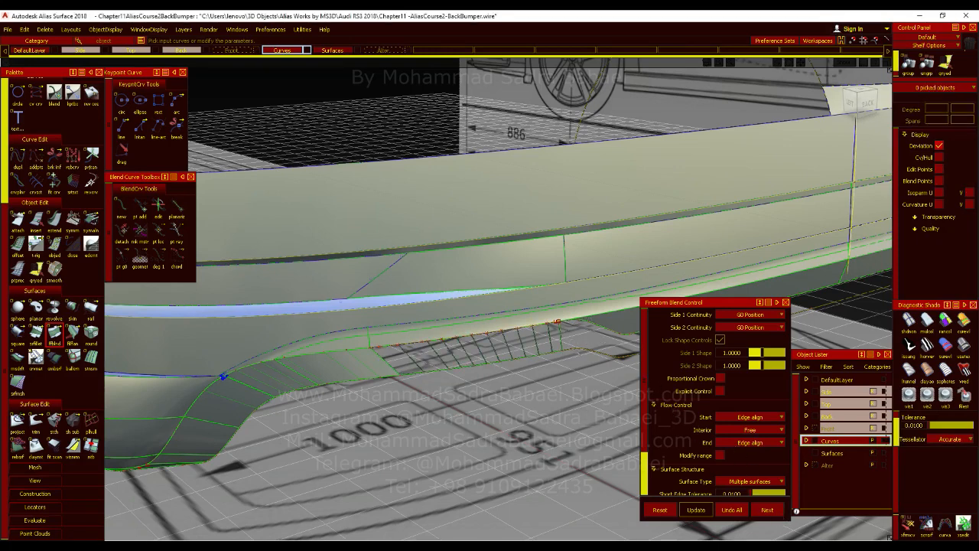
Step: Blend the scaled curves to the next two curved lower edge segments that dip toward the bottom face, and accept the surface
left_click(585, 322)
left_click(593, 337)
middle_click_drag(586, 332, 517, 304, "alt+shift")
right_click_drag(517, 305, 428, 308, "alt+shift")
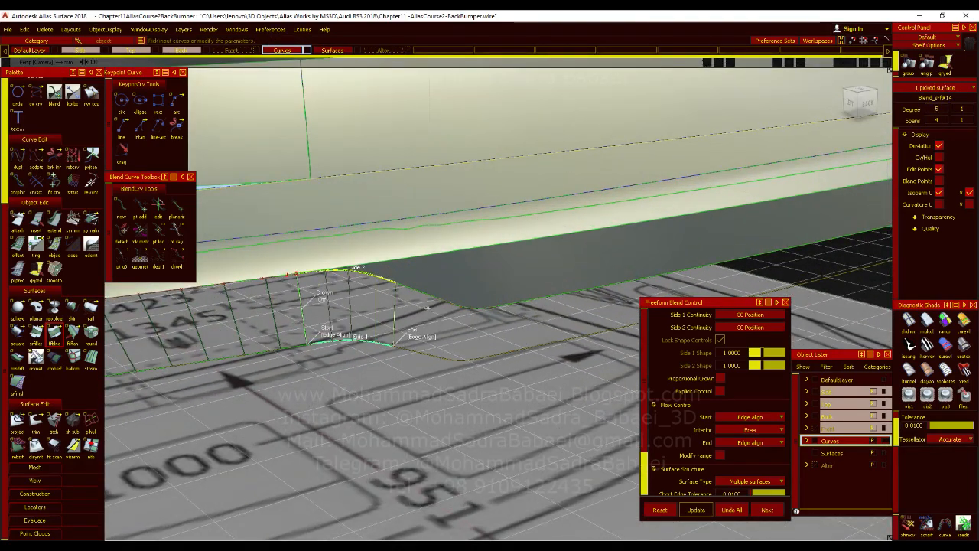
left_click(428, 297)
left_click(434, 310)
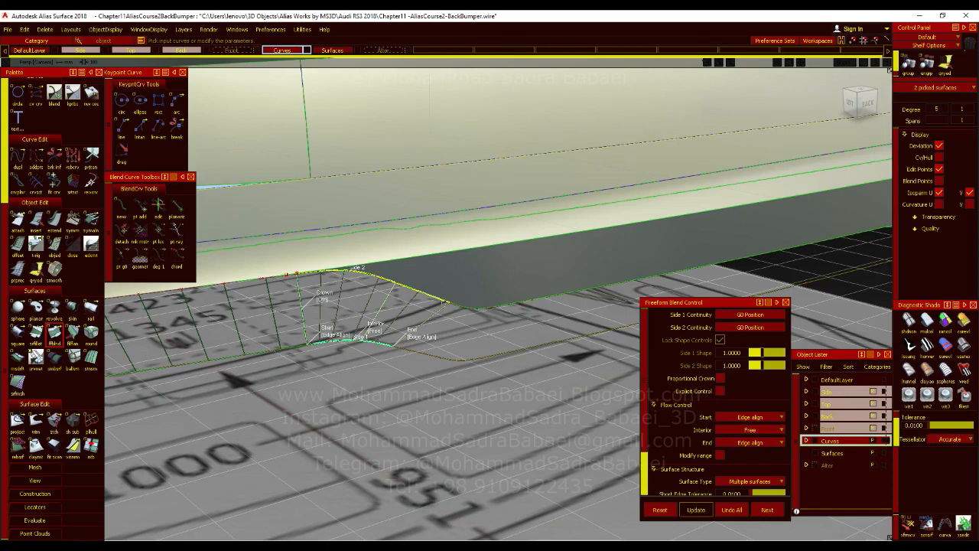
left_click(423, 351)
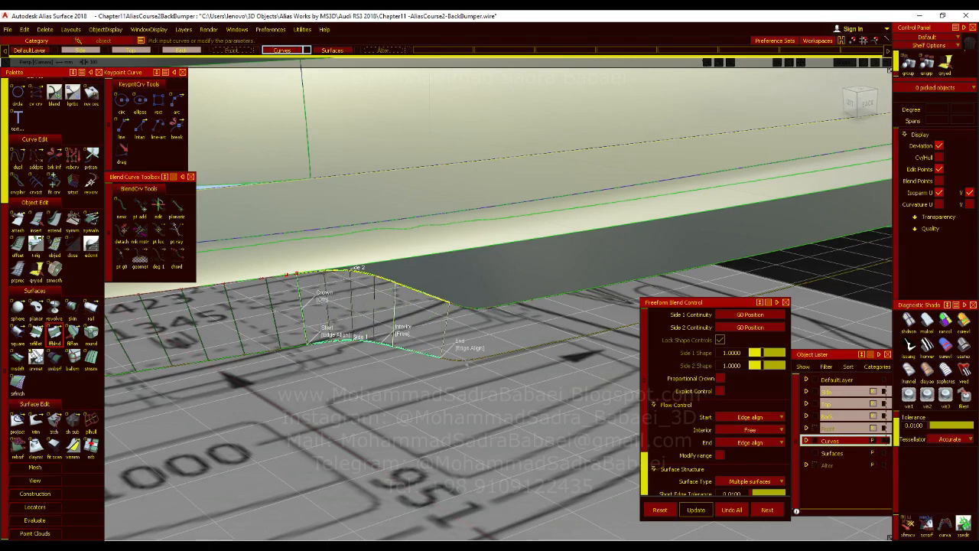
left_click(462, 308)
left_click(474, 326)
left_click(761, 509)
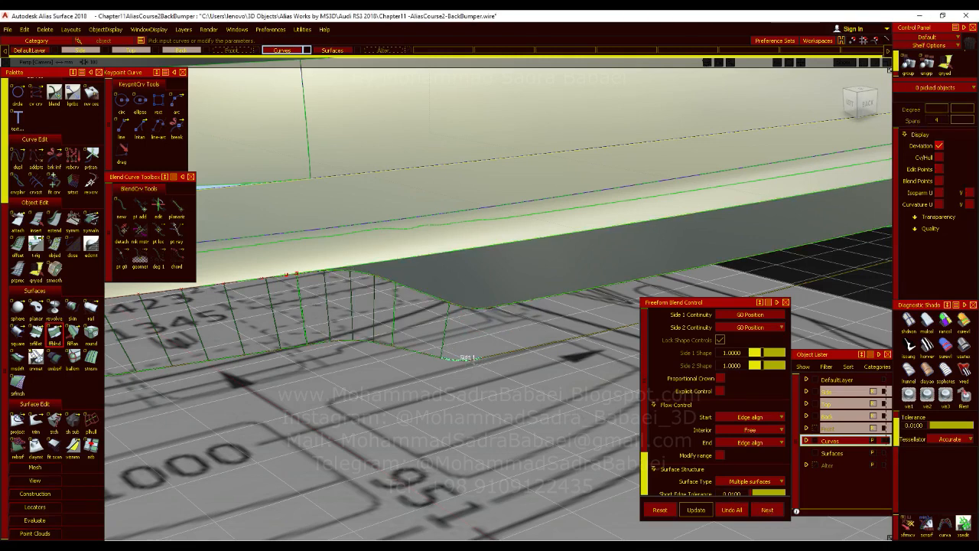
Step: Blend the remaining scaled curves to the small corner edge and the long bottom edge toward the bumper's centre, and finish Freeform Blend
left_click(461, 309)
left_click(474, 324)
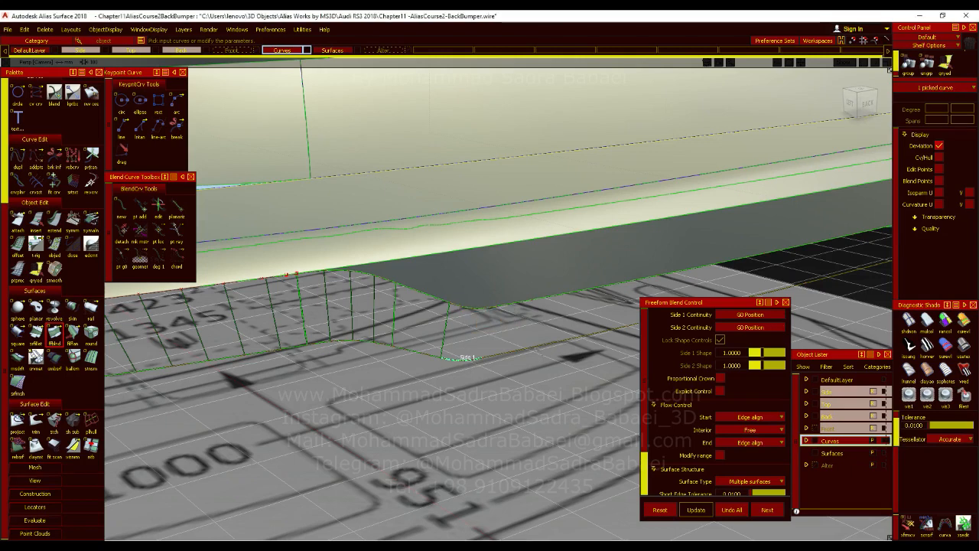
left_click(512, 304)
left_click(526, 319)
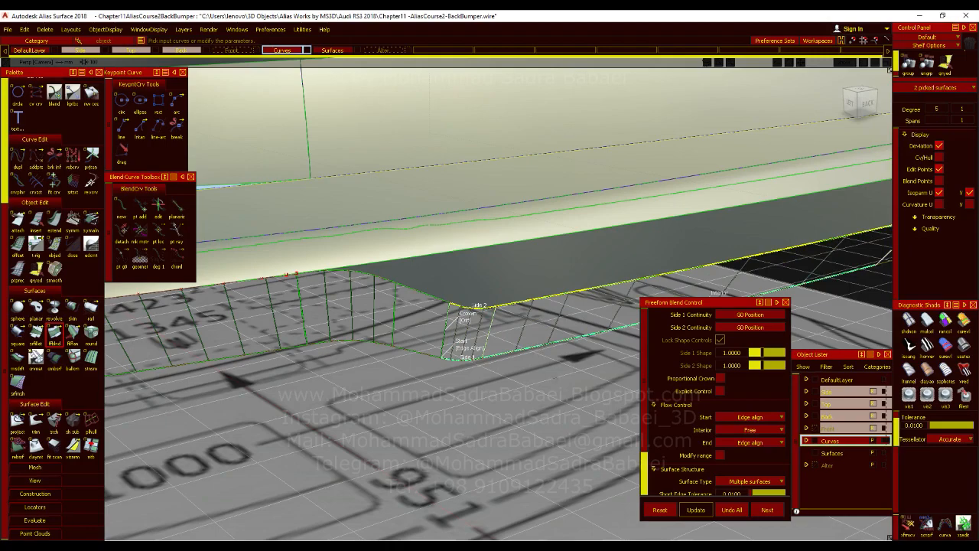
right_click_drag(551, 421, 452, 418, "alt+shift")
left_click_drag(452, 418, 542, 246, "alt+shift")
right_click_drag(542, 246, 488, 241, "alt+shift")
left_click_drag(488, 240, 490, 294, "alt+shift")
left_click(480, 351)
right_click_drag(484, 250, 703, 218, "alt+shift")
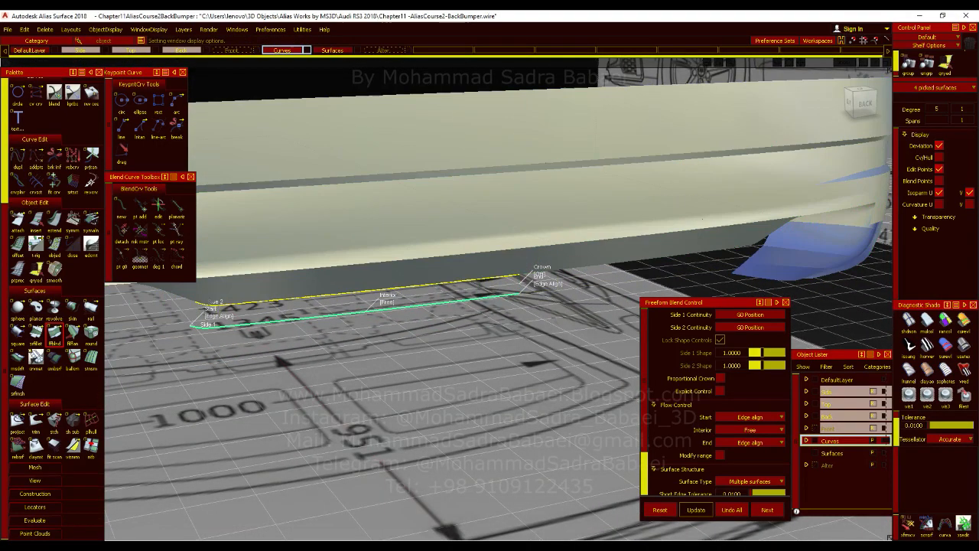
left_click_drag(712, 324, 710, 284, "ctrl+shift")
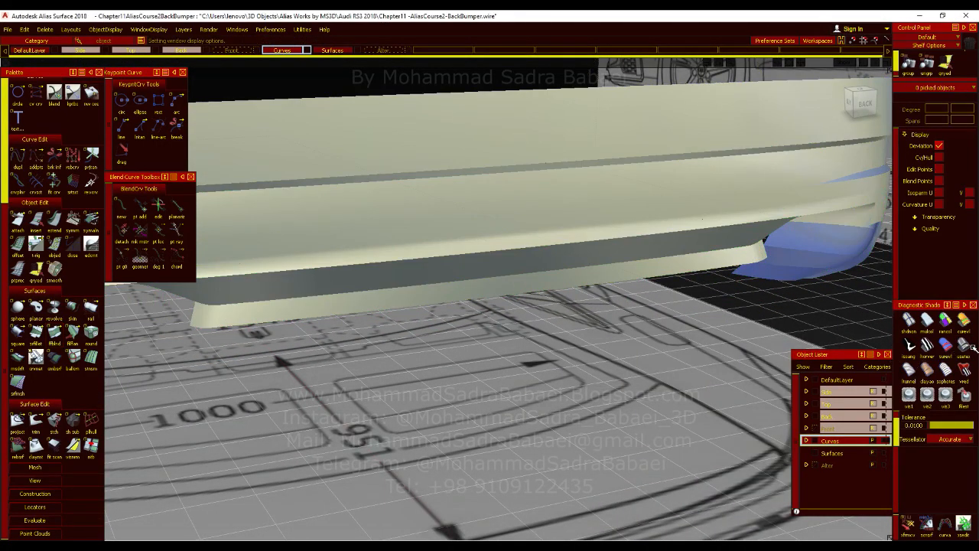
Step: Examine the completed lower trim surfaces along the bumper, especially the transition around the crease end and the lower corner
middle_click_drag(540, 247, 772, 242, "alt+shift")
left_click(359, 293, "alt+shift")
right_click_drag(359, 293, 291, 298, "alt+shift")
left_click_drag(359, 299, 503, 264, "alt+shift")
left_click(390, 312, "alt+shift")
right_click_drag(390, 312, 451, 313, "alt+shift")
left_click_drag(529, 294, 291, 308, "alt+shift")
middle_click_drag(357, 338, 459, 352, "alt+shift")
right_click_drag(459, 352, 510, 345, "alt+shift")
left_click_drag(509, 345, 446, 388, "alt+shift")
middle_click_drag(551, 394, 448, 345, "alt+shift")
mouse_move(396, 342)
left_mouse_down("alt+shift")
mouse_move(417, 323)
mouse_move(406, 327)
left_mouse_up("alt+shift")
Step: Switch to the Audi RS3 reference photo in Photos, examine the rear bumper's lower corner up close, and return to the model
key("alt+Tab")
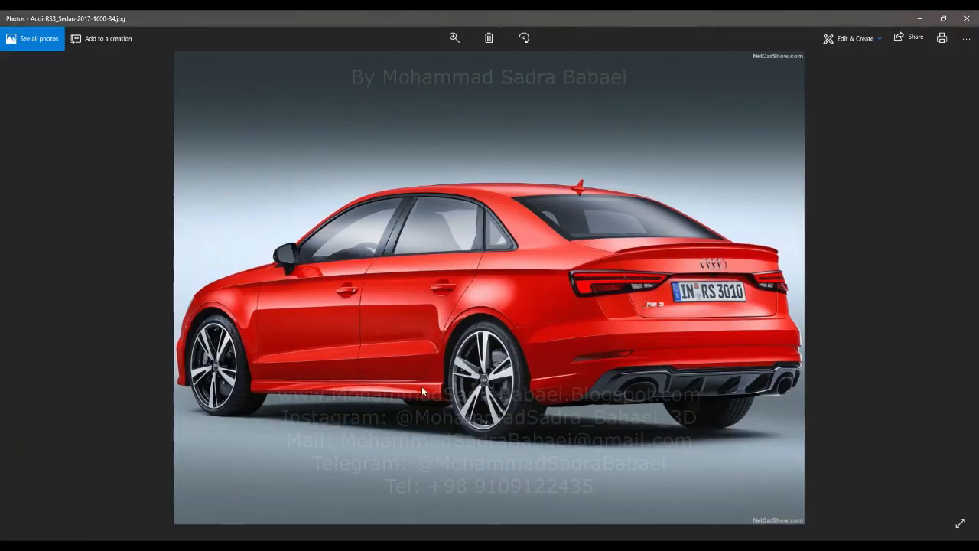
scroll(421, 391, "up", 3)
scroll(733, 407, "up", 2)
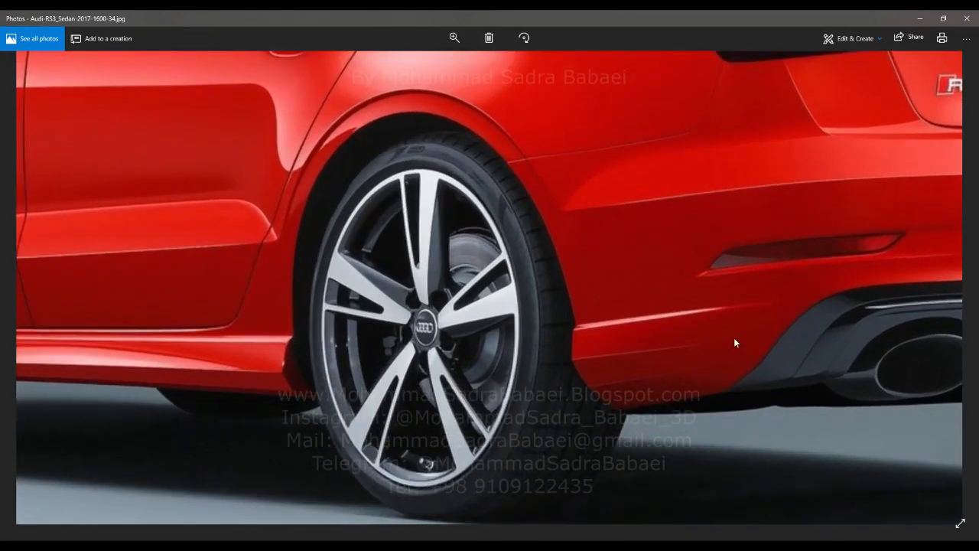
left_click(920, 17)
Step: Align the lower corner blend patch to the patch above it along their shared edge with G1 continuity, and delete the continuity check locator
middle_click_drag(564, 170, 404, 324, "alt+shift")
right_click_drag(404, 324, 476, 182, "alt+shift")
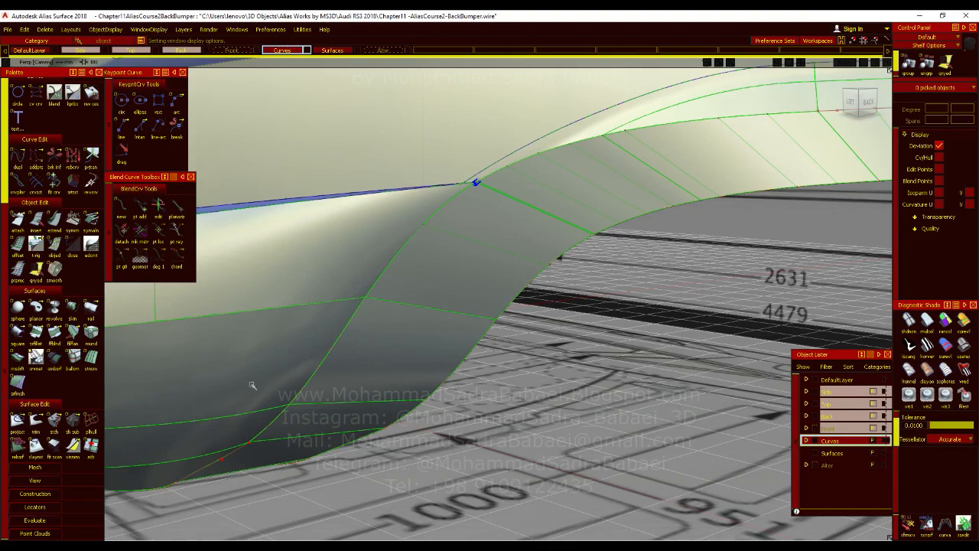
left_click_drag(413, 383, 406, 326, "alt+shift")
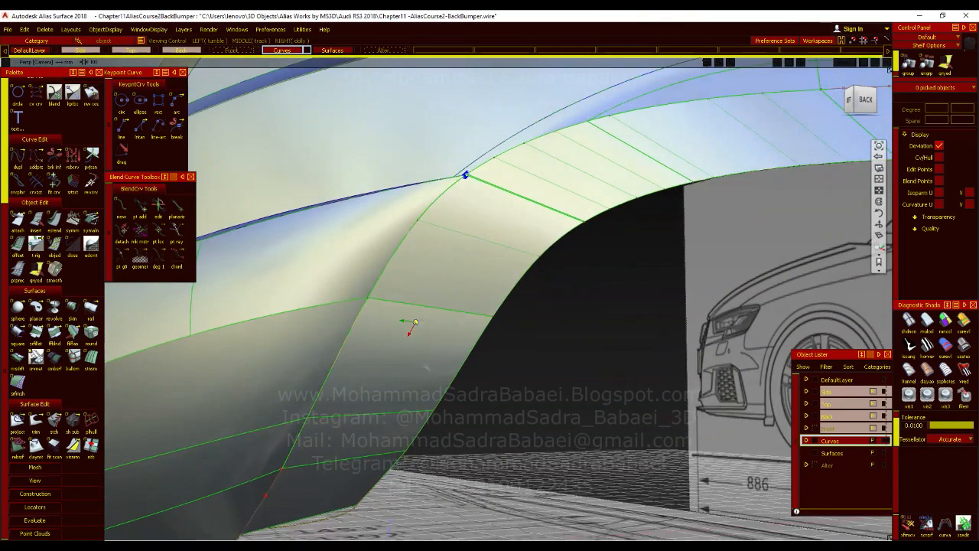
right_click_drag(407, 326, 497, 348, "alt+shift")
left_click_drag(403, 327, 417, 322, "alt+shift")
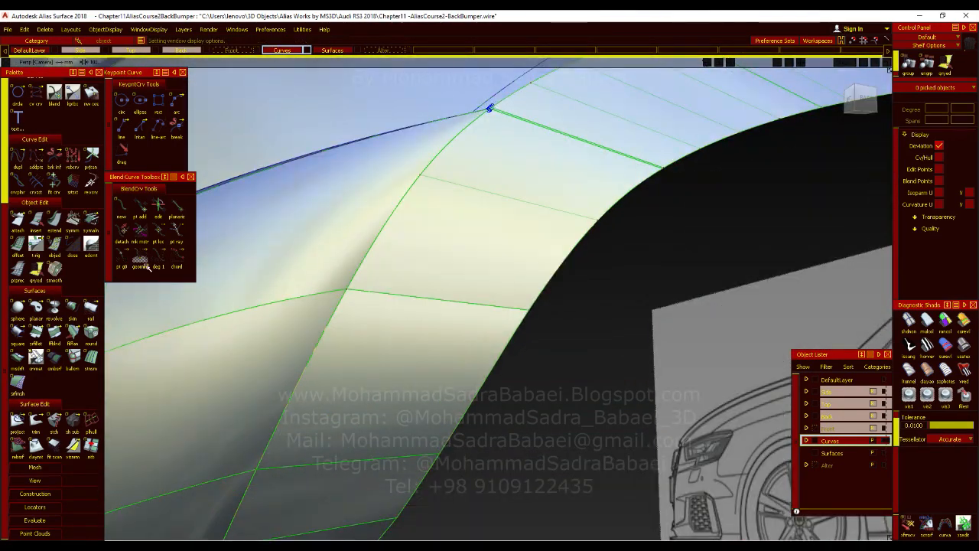
double_click(91, 221)
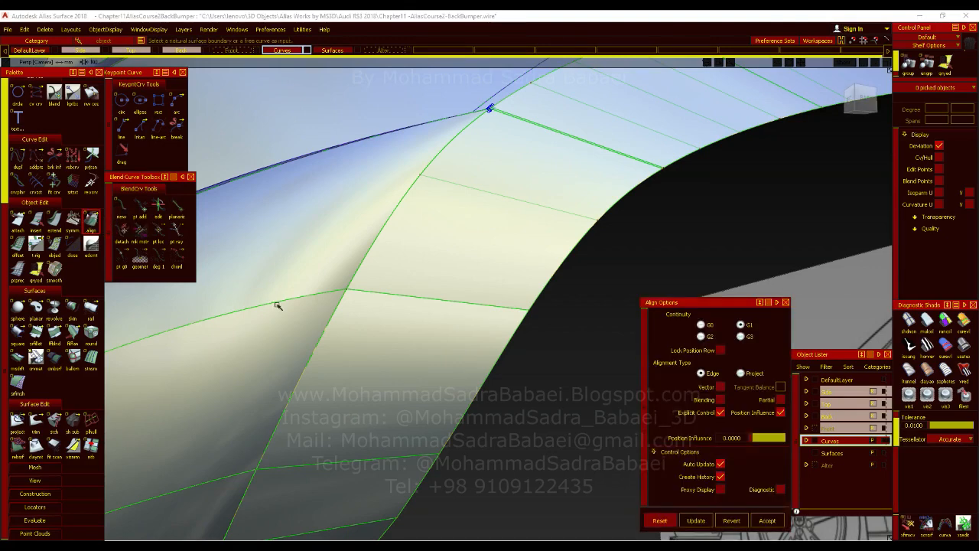
left_click(430, 304)
left_click(430, 309)
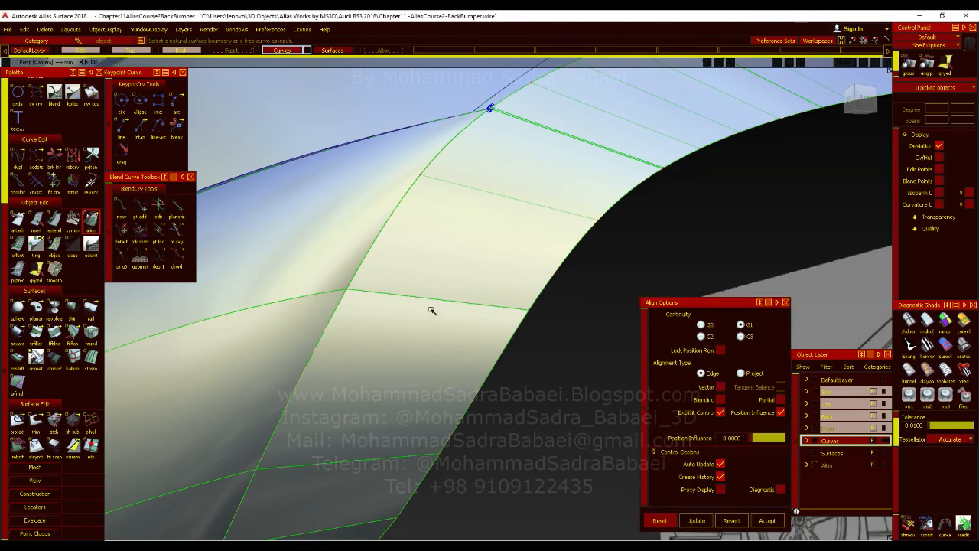
left_click(437, 314)
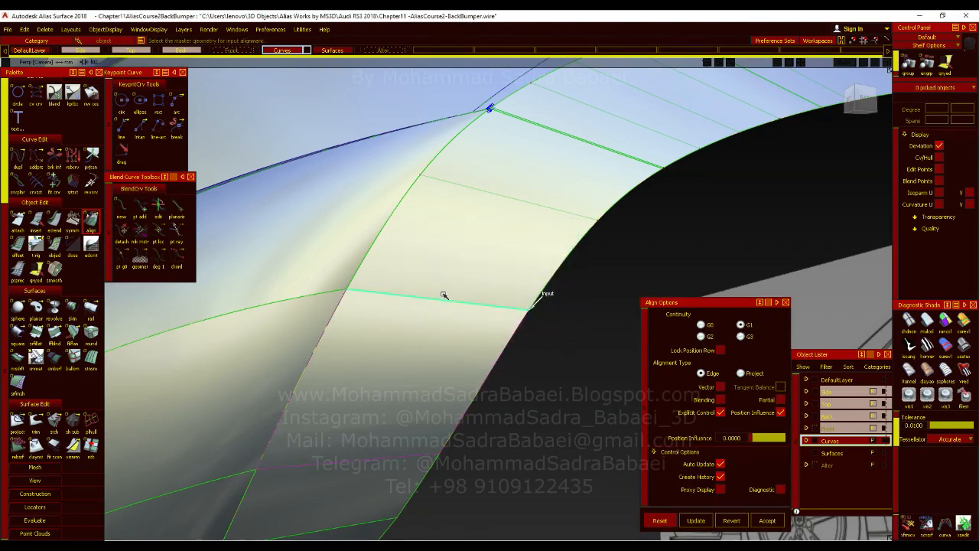
left_click(444, 296)
mouse_move(454, 371)
left_mouse_down("alt+shift")
mouse_move(488, 320)
mouse_move(476, 345)
mouse_move(426, 326)
mouse_move(437, 351)
mouse_move(416, 328)
mouse_move(568, 277)
left_mouse_up("alt+shift")
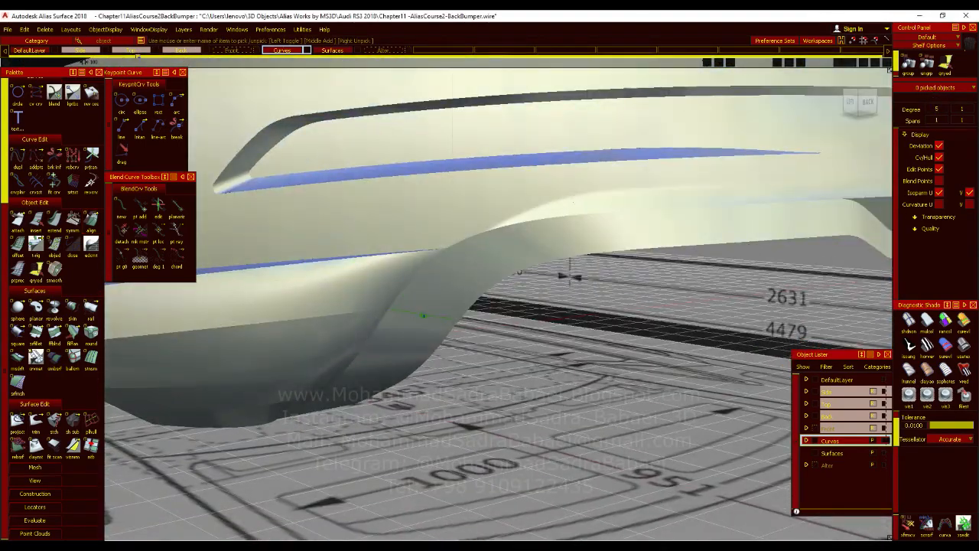
left_click(44, 29)
left_click(75, 67)
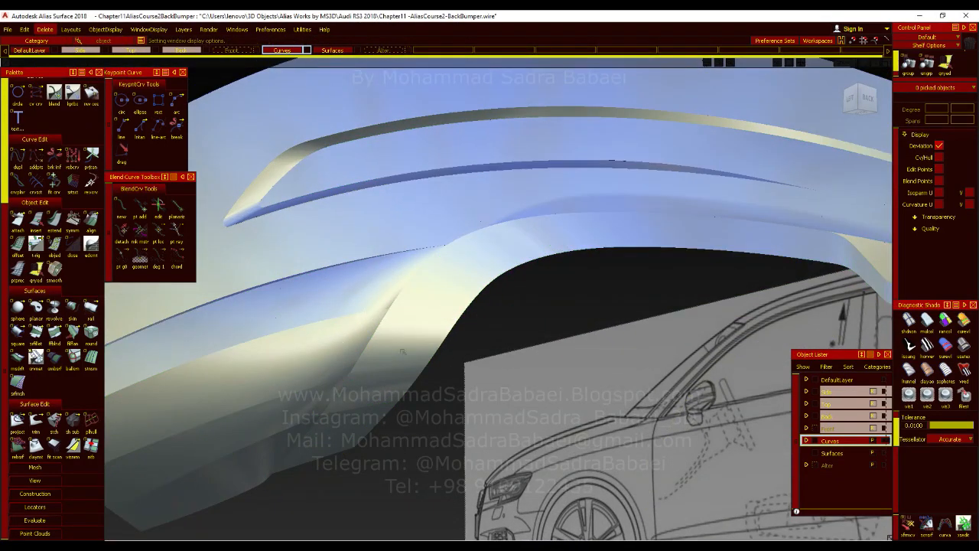
Step: Edit the alignment between the two corner patches, turning on the continuity check and setting the continuity to G2
mouse_move(401, 351)
left_mouse_down("alt+shift")
mouse_move(405, 317)
mouse_move(431, 319)
mouse_move(417, 336)
mouse_move(405, 447)
mouse_move(383, 438)
mouse_move(405, 410)
left_mouse_up("alt+shift")
right_click_drag(404, 410, 440, 397, "alt+shift")
left_click_drag(440, 398, 461, 402, "alt+shift")
right_click_drag(461, 401, 464, 341, "ctrl+shift")
left_click_drag(468, 359, 363, 341, "alt+shift")
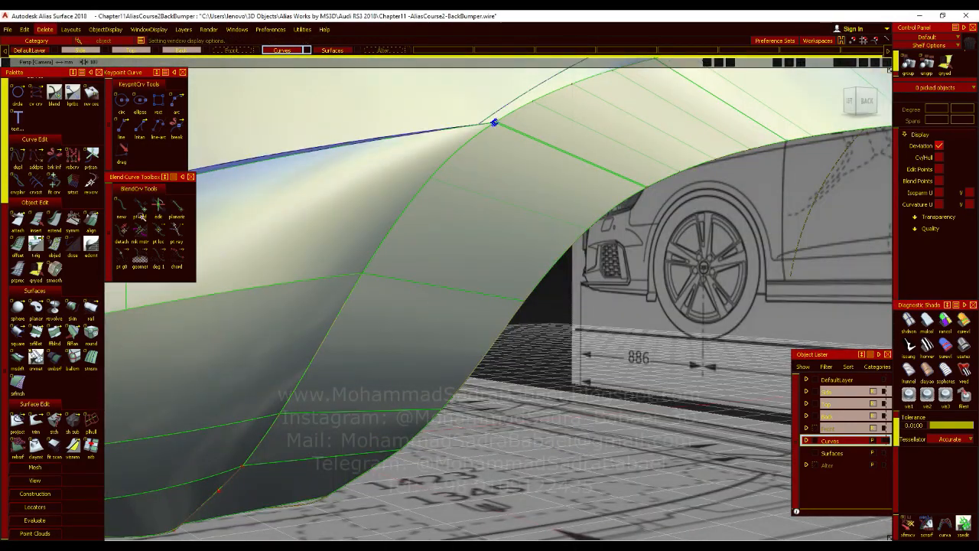
left_click(91, 221)
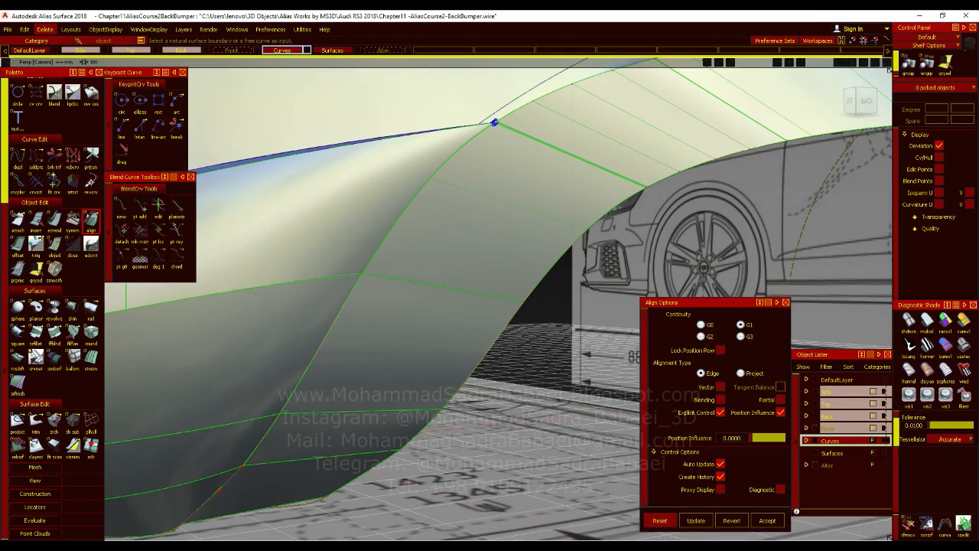
left_click(446, 289)
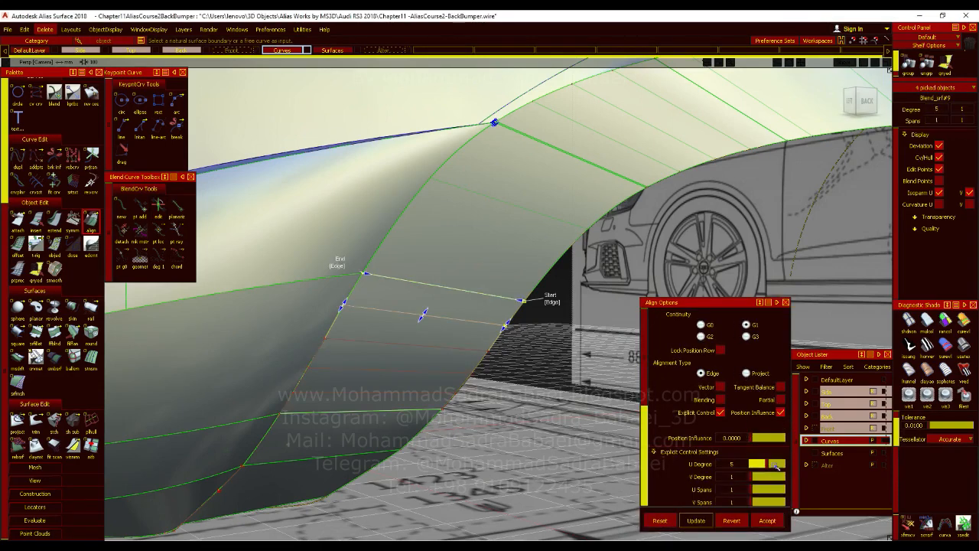
scroll(767, 455, "down", 5)
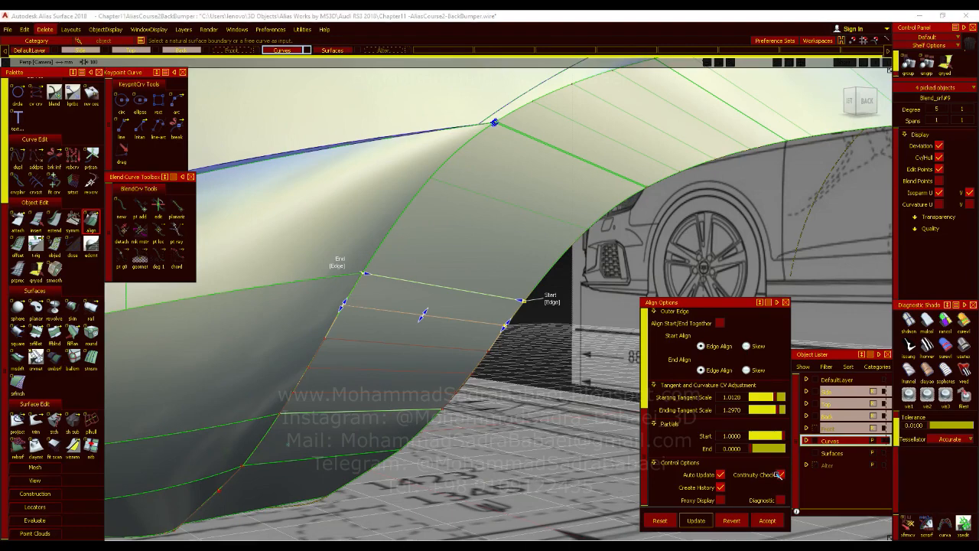
scroll(721, 444, "up", 6)
left_click_drag(482, 375, 667, 357, "alt+shift")
left_click(701, 337)
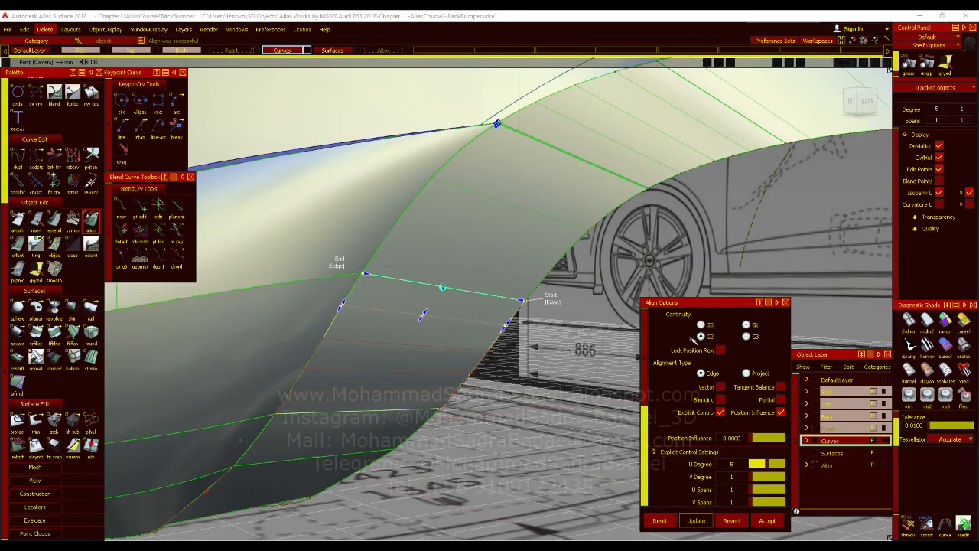
Step: Accept the G2 alignment between the two corner patches
left_click_drag(435, 379, 491, 376, "alt+shift")
left_click(766, 521)
left_click_drag(491, 321, 488, 421, "alt+shift")
middle_click_drag(476, 397, 516, 300, "alt+shift")
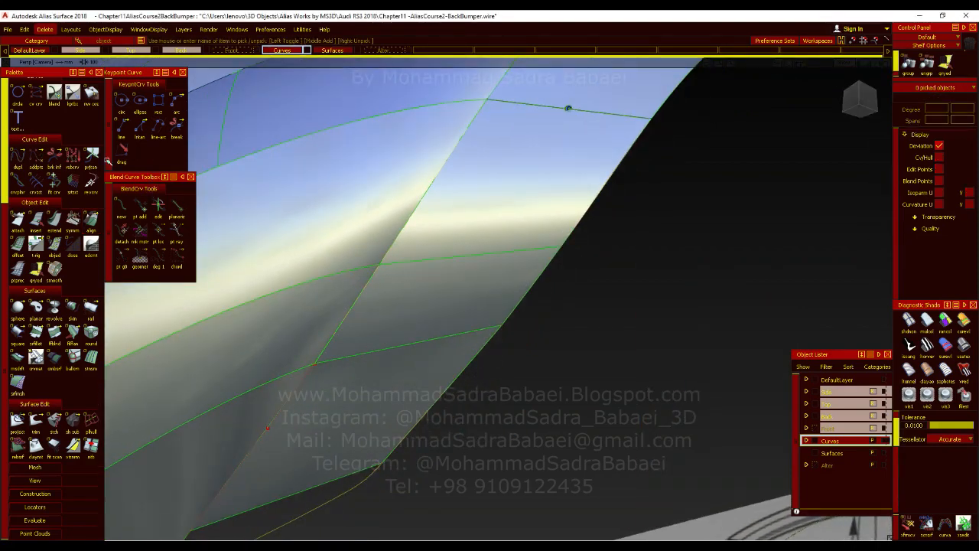
Step: Align the lowest corner patch to the patch above with G1 continuity and V degree 3, skewing both ends
left_click(91, 220)
left_click(364, 359)
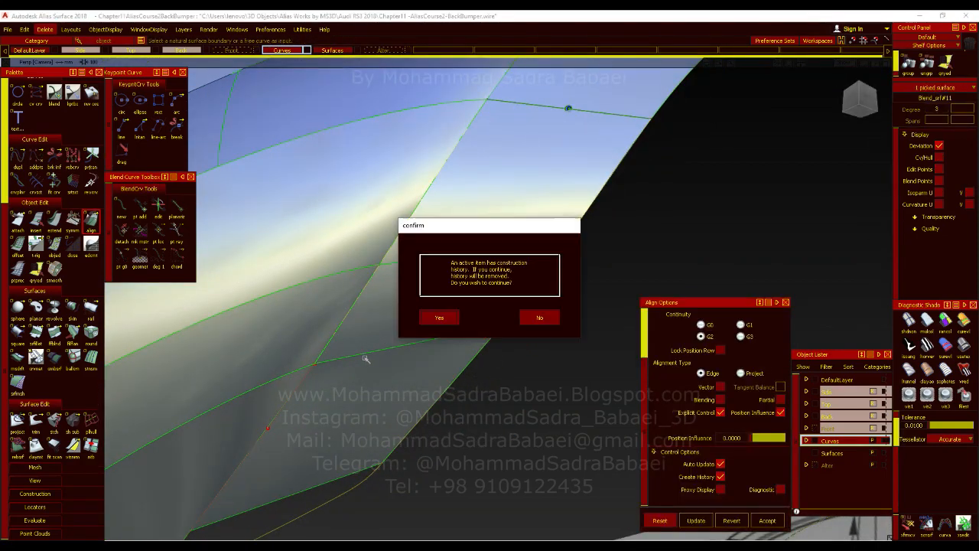
left_click(428, 318)
left_click_drag(459, 434, 511, 367, "alt+shift")
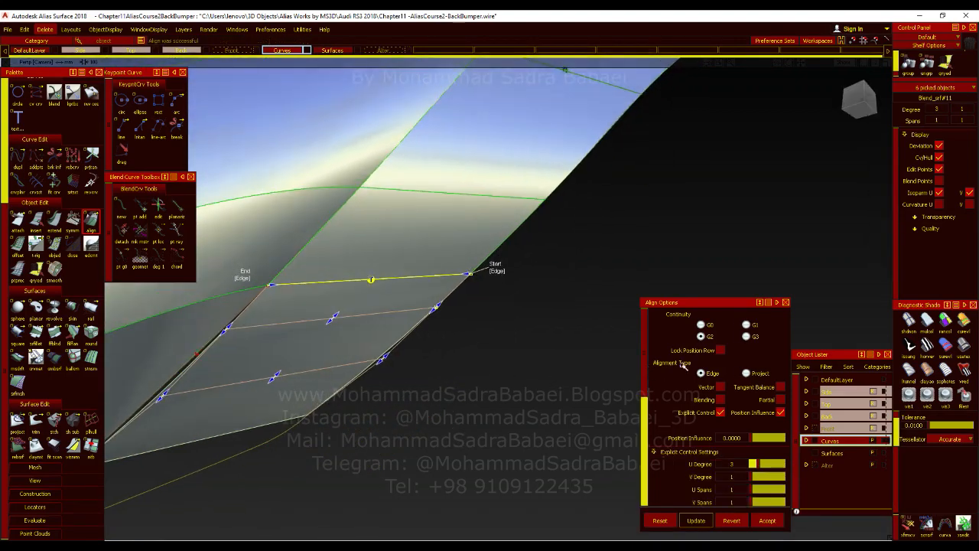
left_click(746, 324)
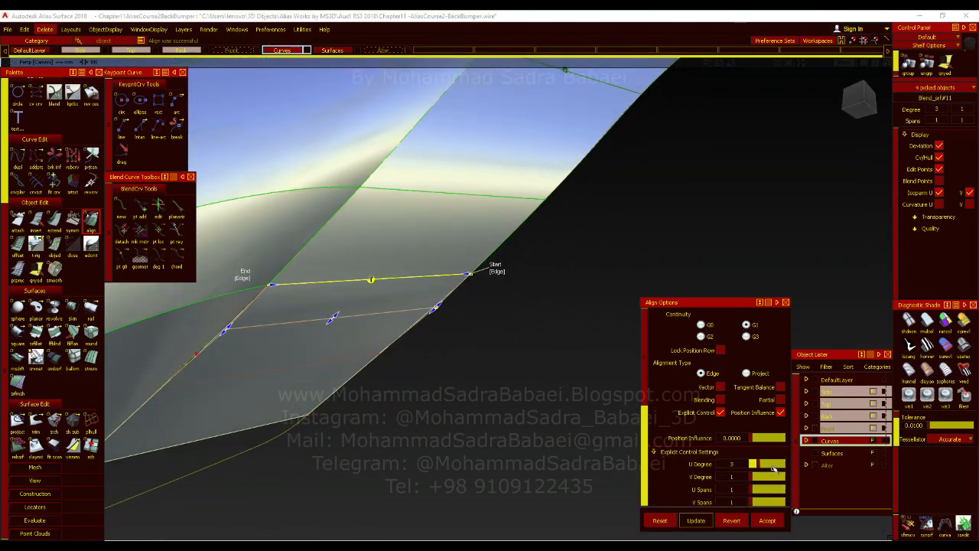
left_click(765, 466)
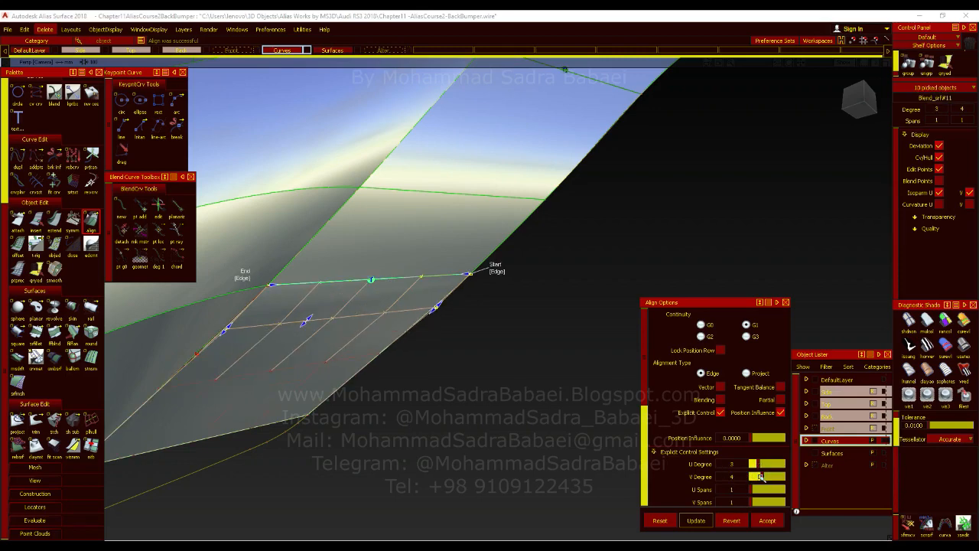
left_click_drag(386, 325, 427, 293, "alt+shift")
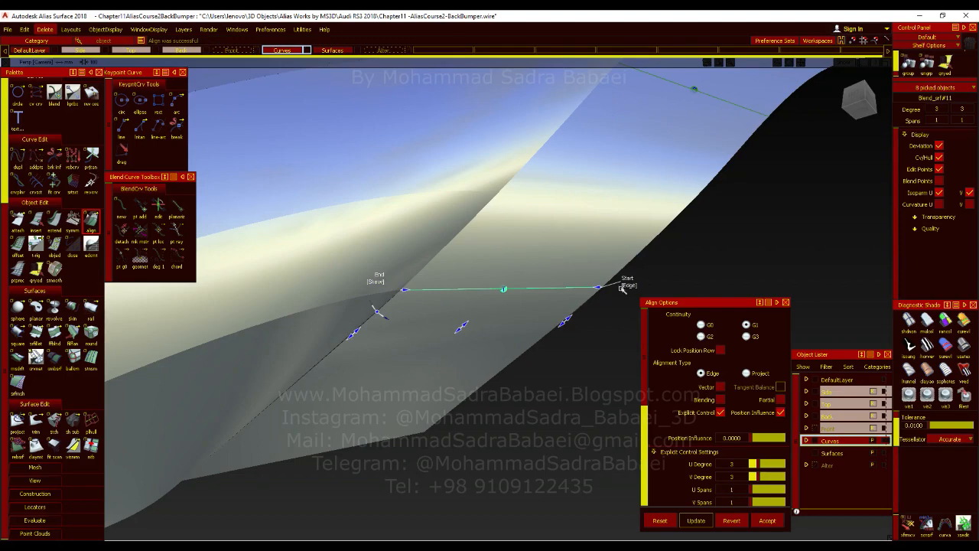
left_click_drag(508, 373, 423, 374, "alt+shift")
middle_click_drag(422, 373, 522, 326, "alt+shift")
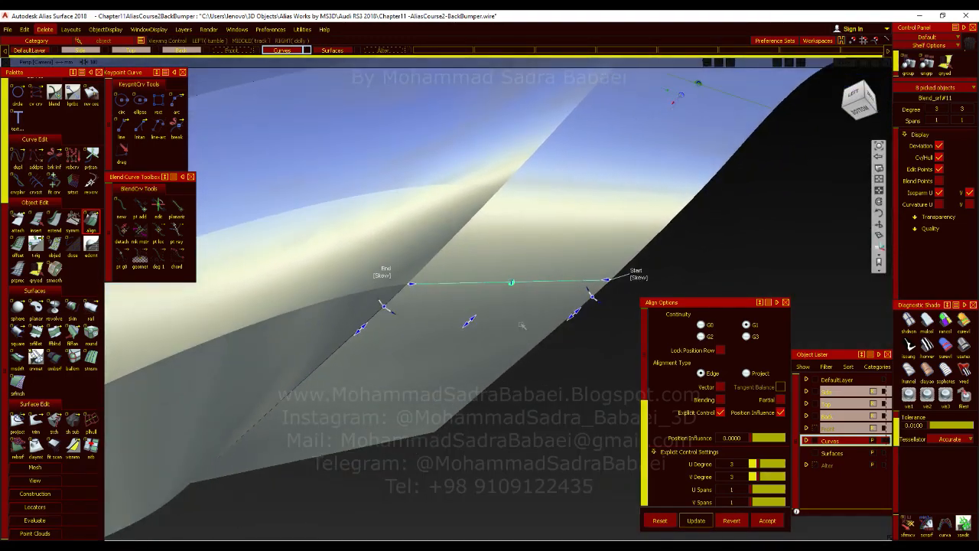
Step: Accept the alignment and delete the locators around the lower corner patches
left_click_drag(452, 365, 446, 297, "alt+shift")
left_click_drag(474, 344, 474, 310, "ctrl+shift")
left_click_drag(524, 336, 519, 410, "alt+shift")
left_click(46, 29)
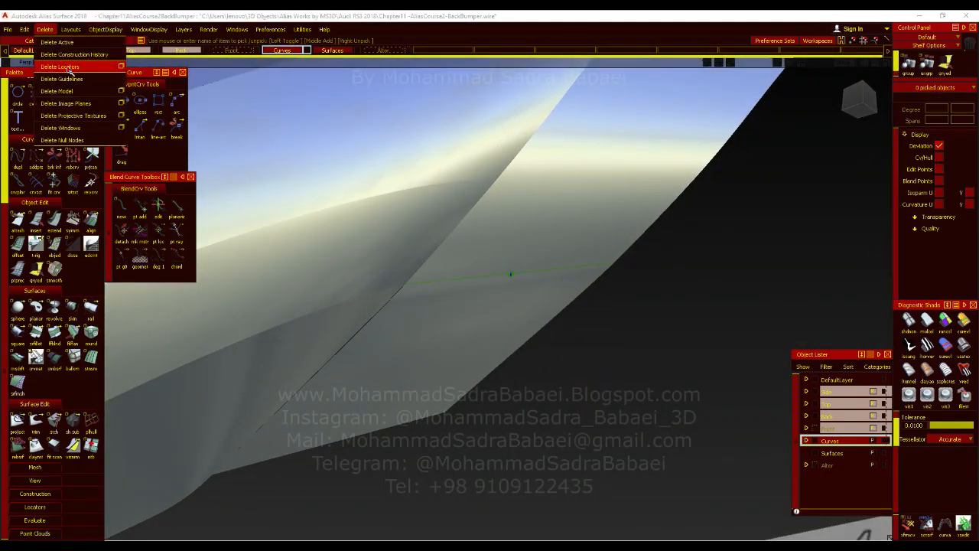
left_click(70, 67)
left_click_drag(510, 274, 485, 321, "alt+shift")
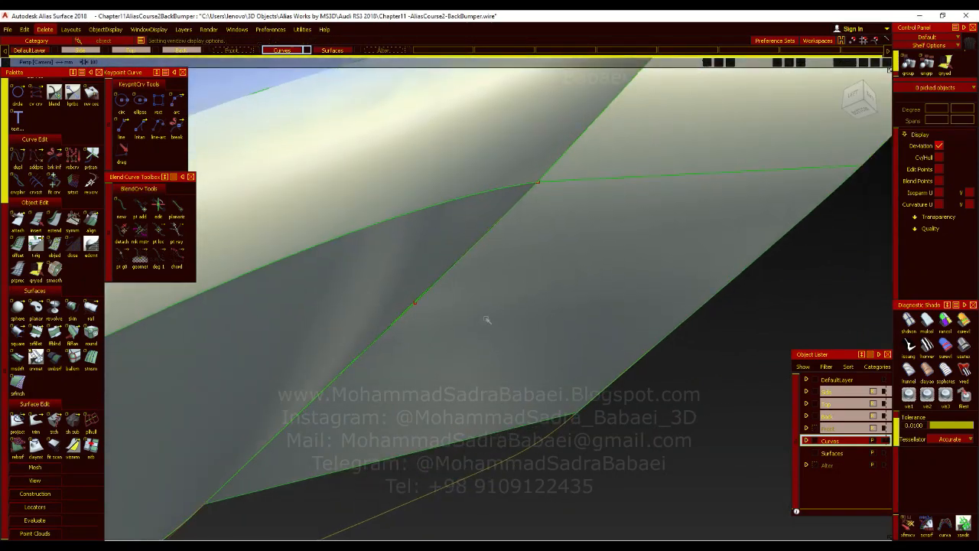
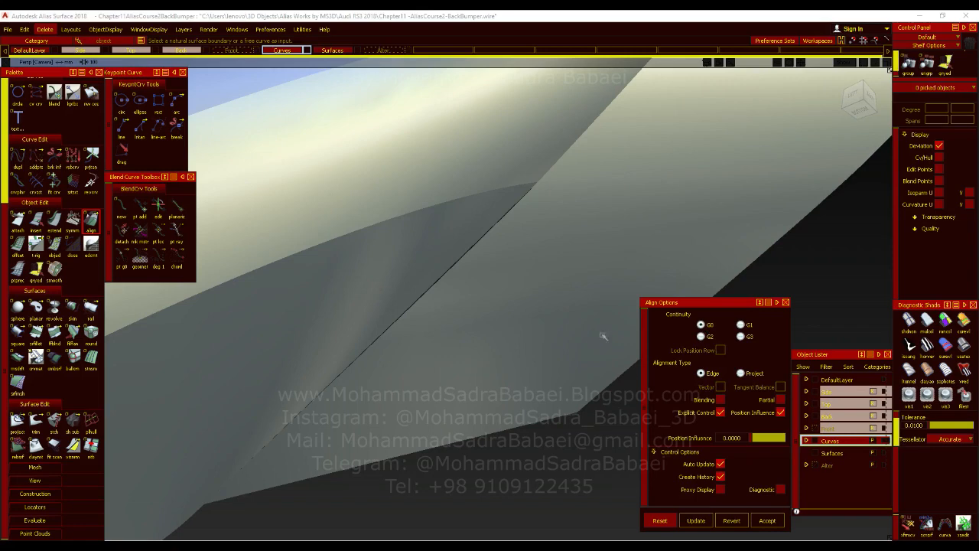
Step: Try to align the lowest corner patch's crease edge to the adjacent side surface with G0 continuity, and revert it
left_click(415, 313)
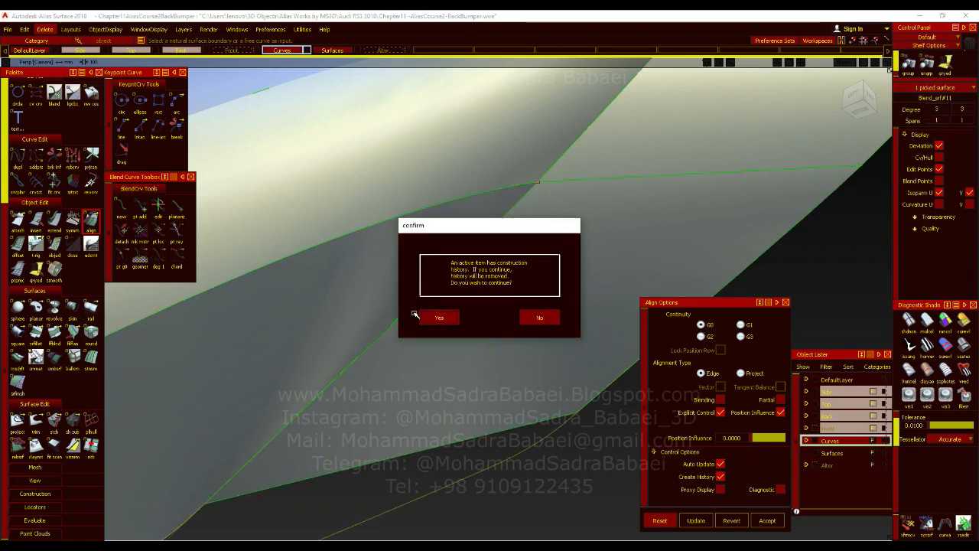
left_click(433, 316)
left_click(398, 315)
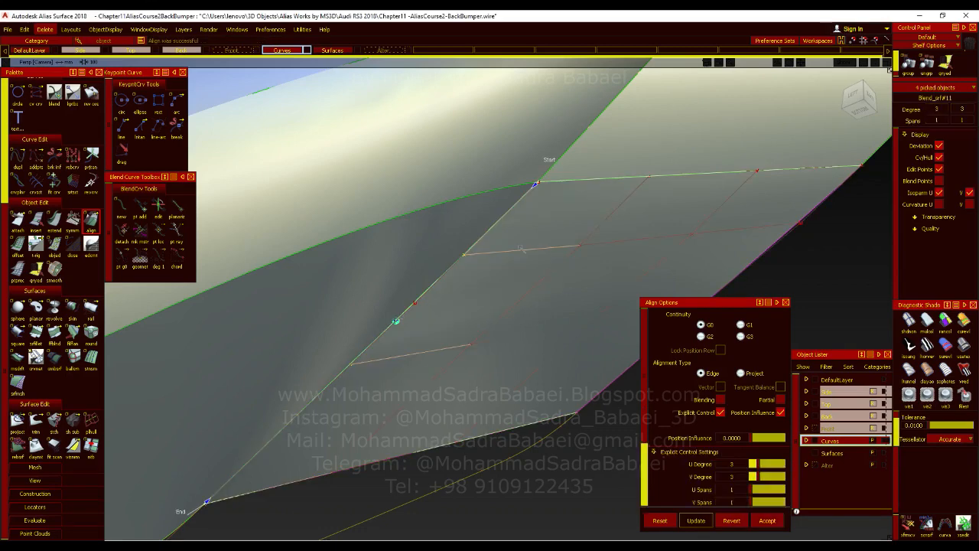
left_click_drag(435, 357, 459, 344, "alt+shift")
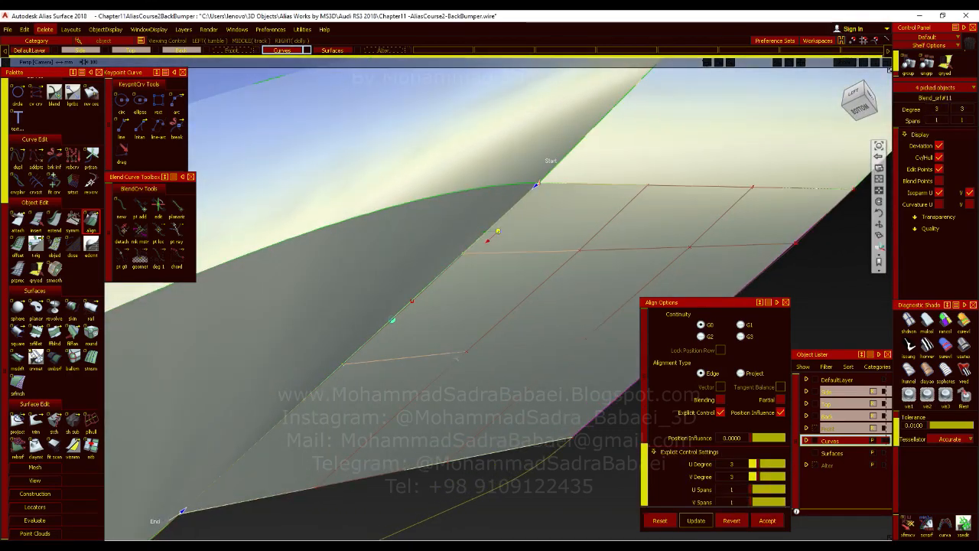
key("alt+t")
middle_click_drag(510, 329, 539, 405, "alt+shift")
left_click(731, 521)
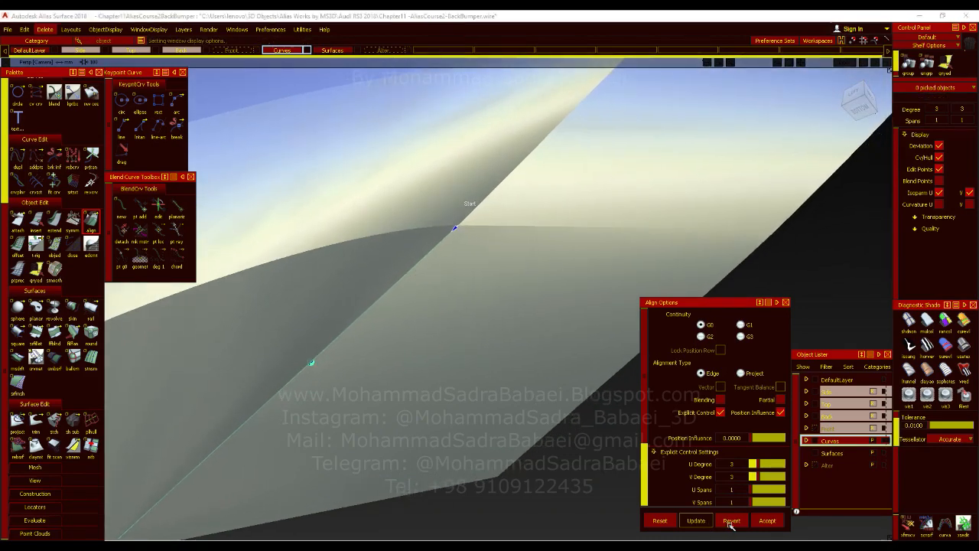
left_click_drag(463, 380, 604, 306, "alt+shift")
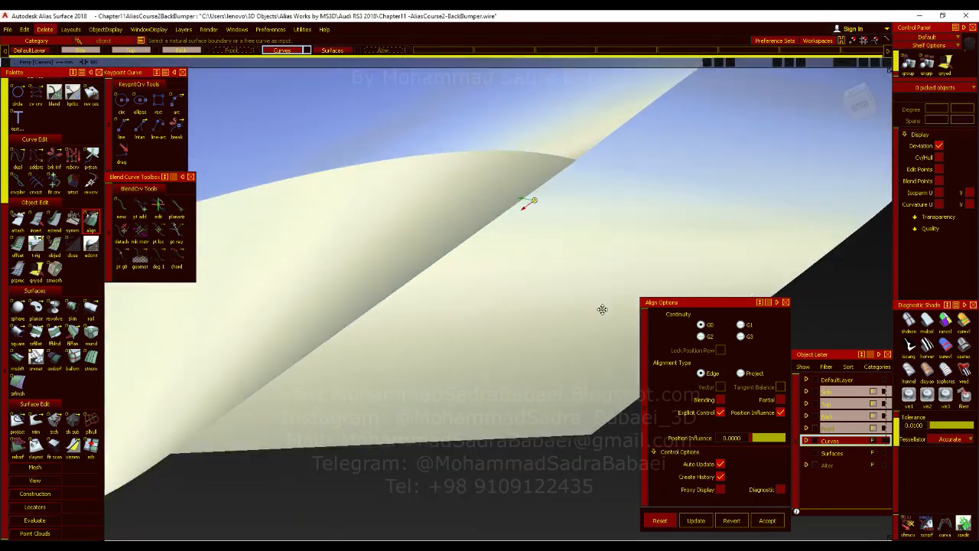
left_click_drag(520, 310, 549, 372, "alt+shift")
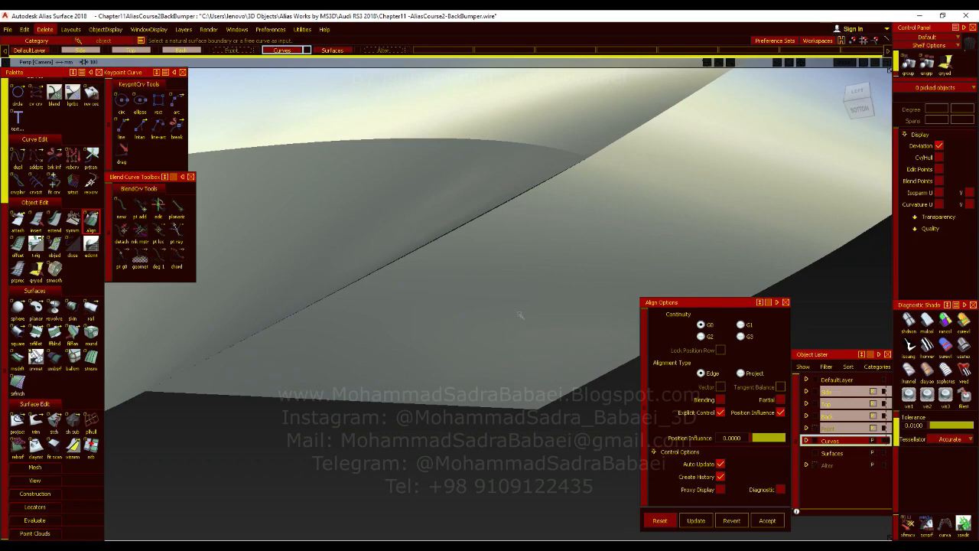
left_click(440, 237)
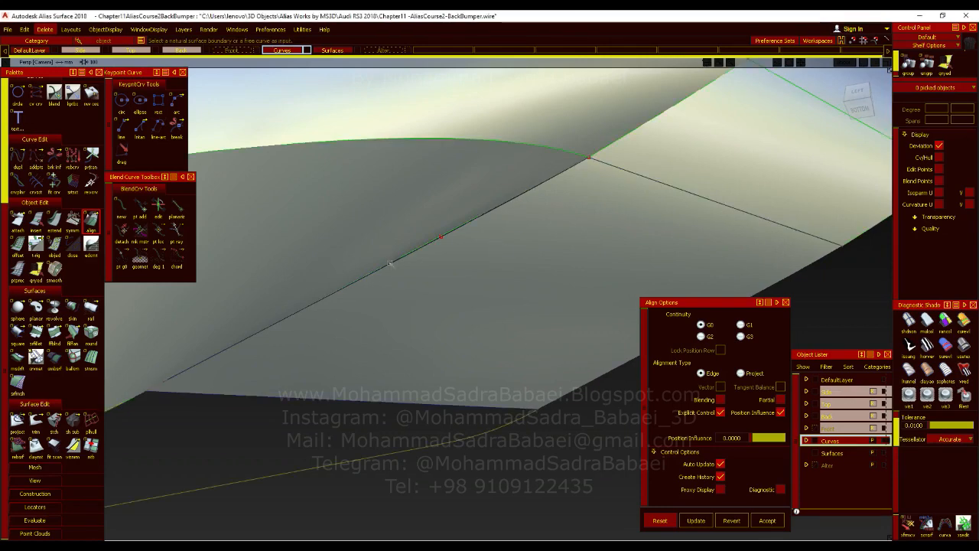
left_click(388, 263)
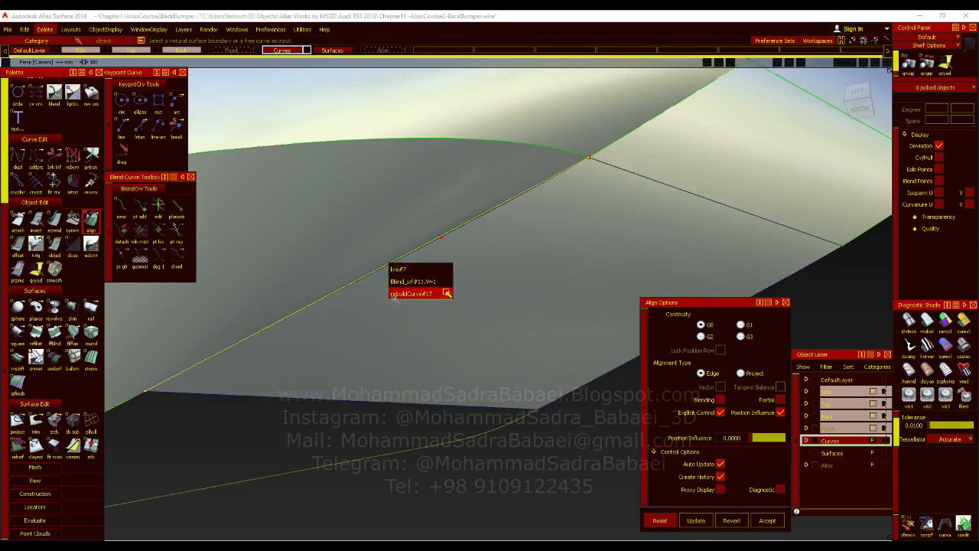
left_click(446, 293)
key("ctrl+z")
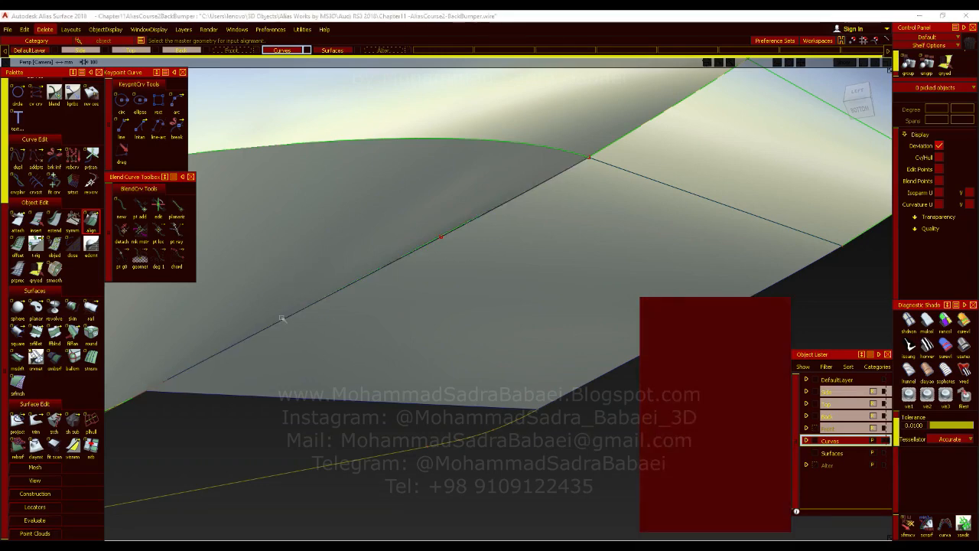
left_click(99, 221)
left_click(319, 300)
mouse_move(309, 301)
left_mouse_down("alt+shift")
mouse_move(413, 194)
mouse_move(391, 192)
left_mouse_up("alt+shift")
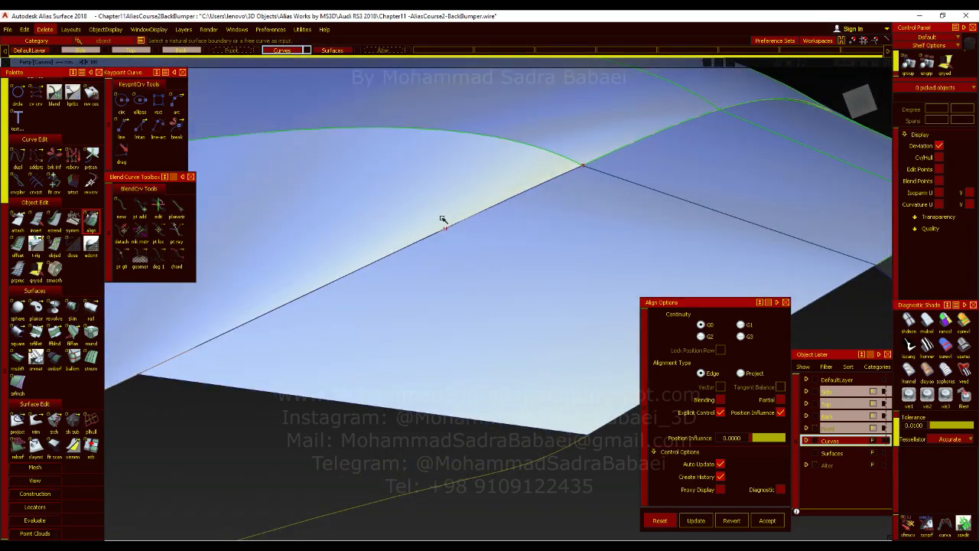
left_click_drag(153, 387, 380, 301, "alt+shift")
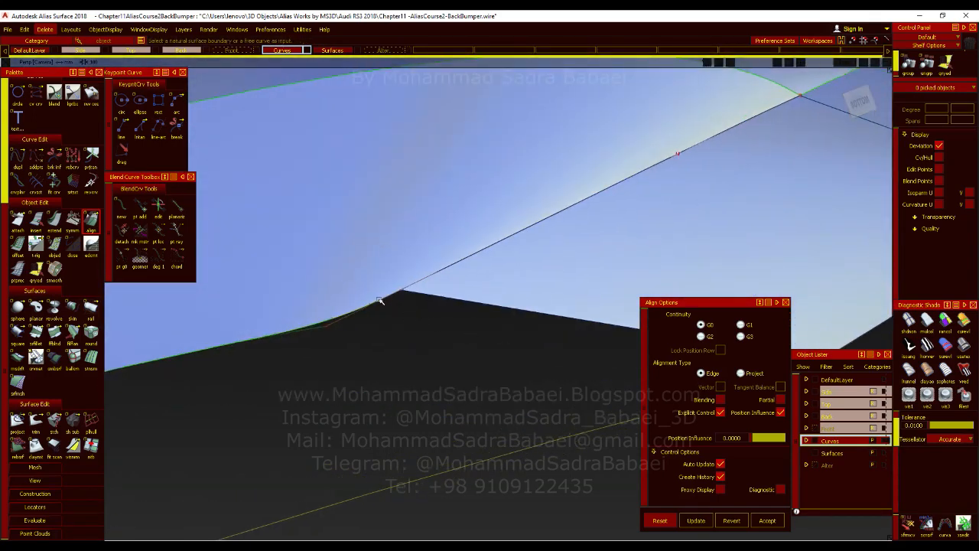
left_click(390, 295)
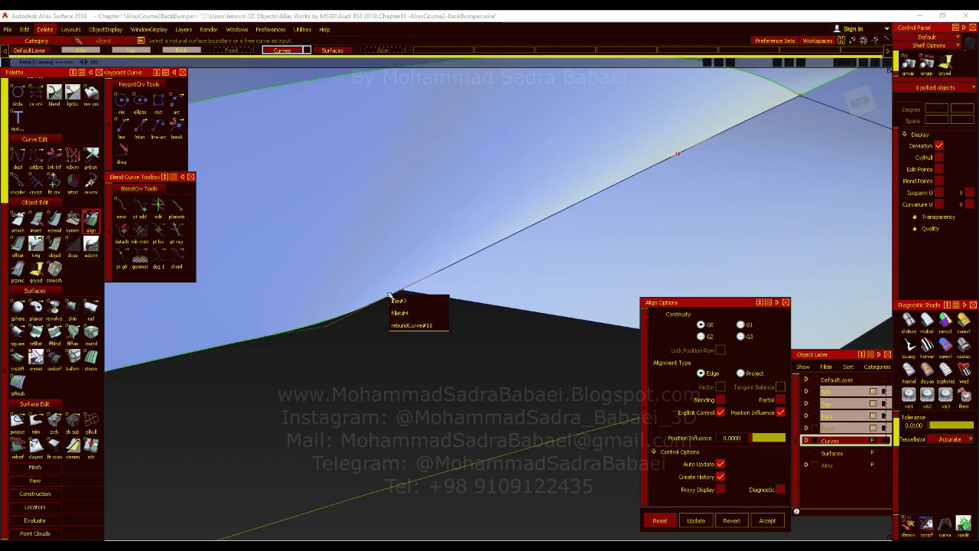
mouse_move(509, 255)
left_mouse_down("alt+shift")
mouse_move(509, 313)
mouse_move(490, 312)
mouse_move(528, 299)
left_mouse_up("alt+shift")
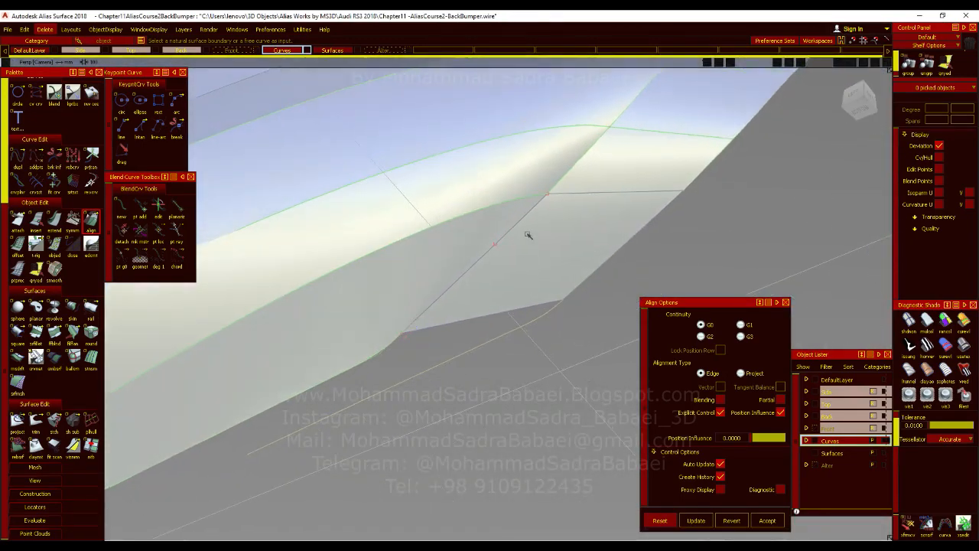
Step: Turn off the U isoparm display for the lower trim and neighbouring bumper surfaces, and clear the selection
left_click_drag(568, 256, 499, 234, "alt+shift")
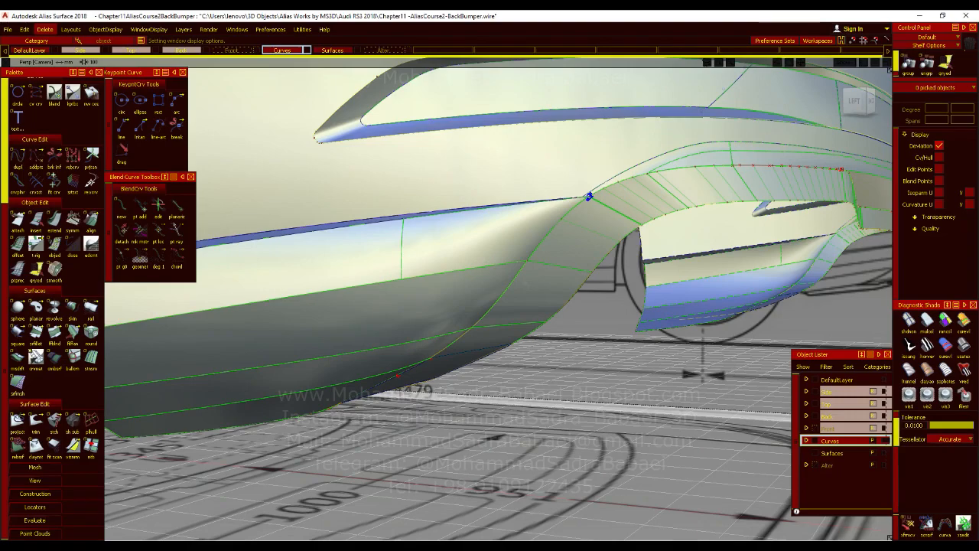
left_click_drag(500, 307, 478, 328, "alt+shift")
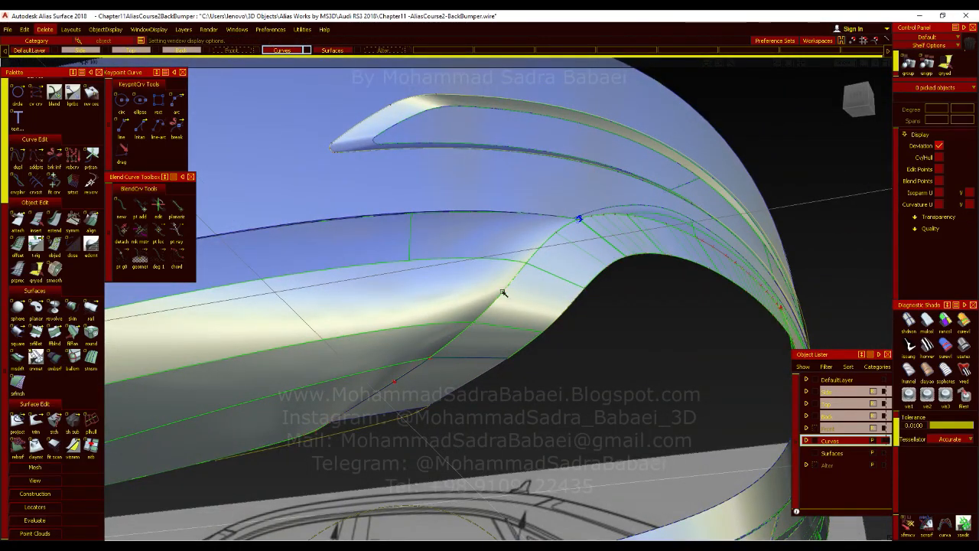
left_click_drag(591, 294, 645, 184, "alt+shift")
left_click(643, 186, "alt+shift")
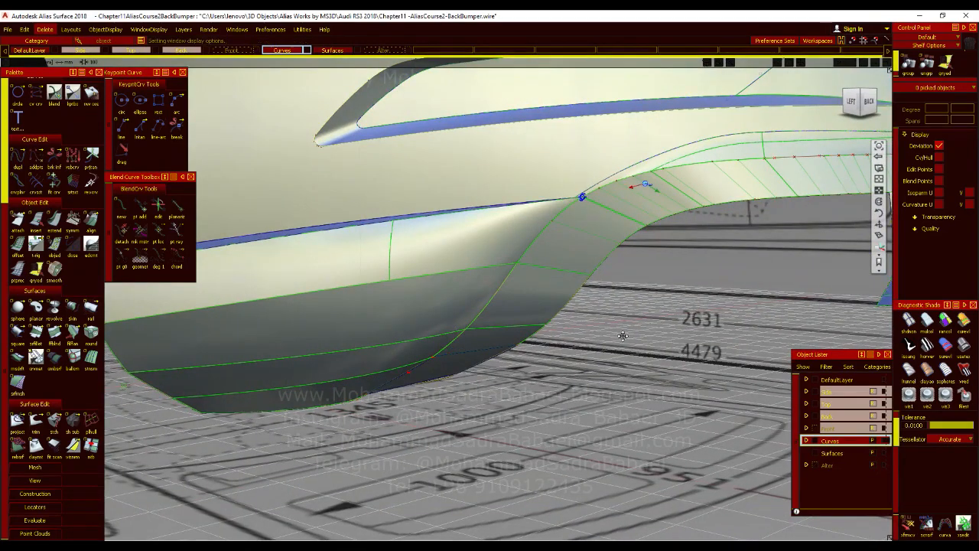
middle_click_drag(747, 210, 387, 347, "alt+shift")
left_click_drag(387, 347, 632, 343, "alt+shift")
left_click_drag(659, 154, 325, 342)
left_click(939, 193)
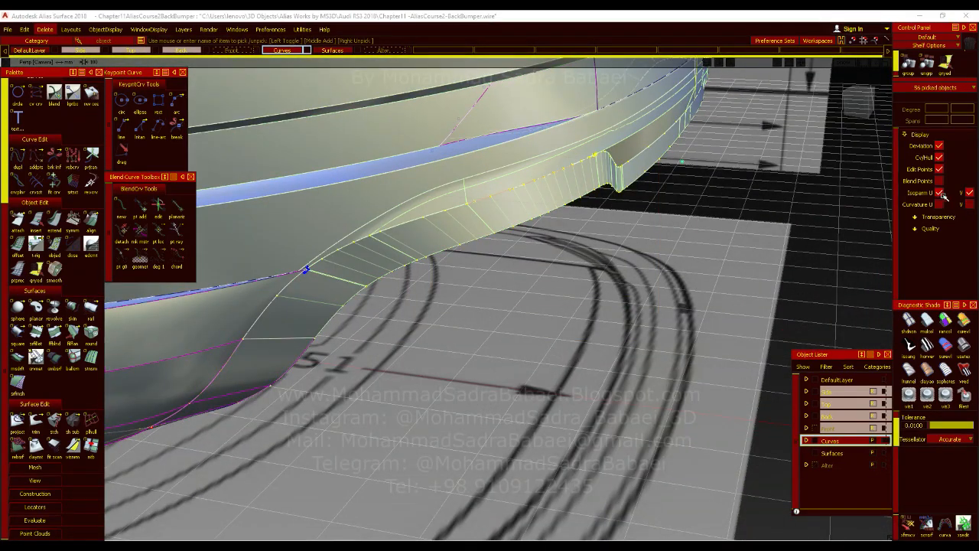
left_click(499, 288)
left_click_drag(743, 148, 306, 354)
left_click(939, 192)
left_click(939, 193)
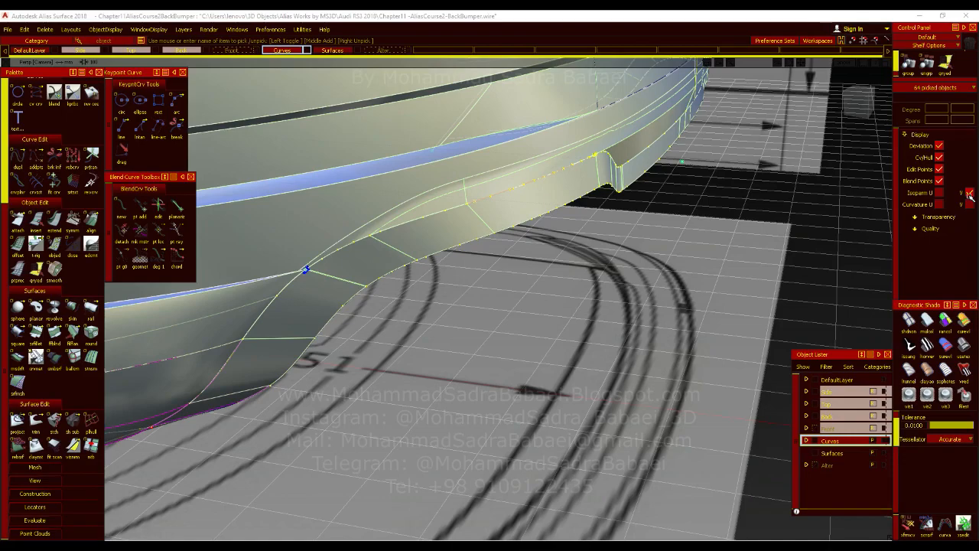
left_click(372, 283)
Step: Examine the shaded lower trim surfaces from several angles, from the lower corner across the arch to the far side
mouse_move(373, 291)
left_mouse_down("alt+shift")
mouse_move(492, 323)
mouse_move(466, 345)
mouse_move(481, 292)
left_mouse_up("alt+shift")
left_click_drag(451, 376, 373, 351, "alt+shift")
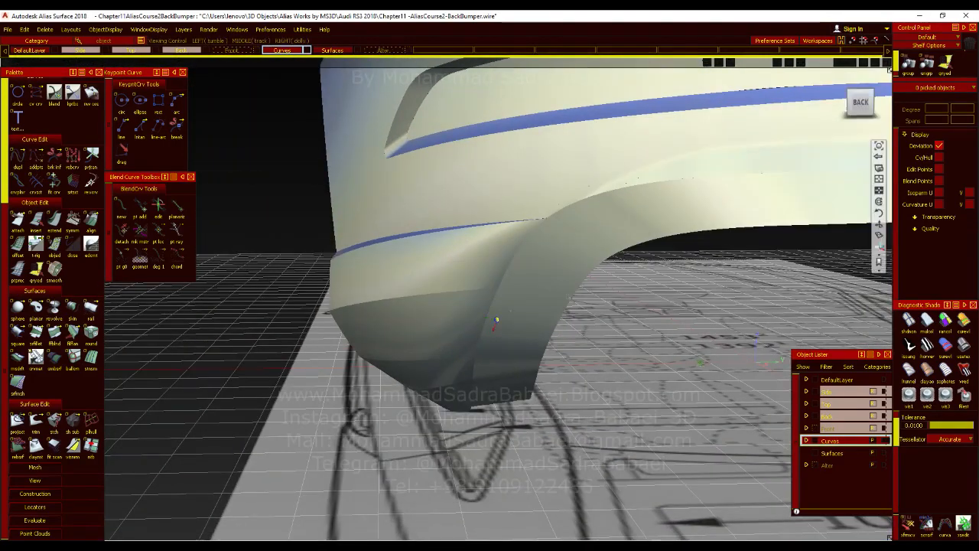
right_click_drag(496, 320, 435, 324, "alt+shift")
left_click_drag(434, 325, 530, 301, "alt+shift")
left_click(533, 300, "alt+shift")
right_click_drag(603, 350, 650, 344, "alt+shift")
left_click_drag(650, 345, 604, 318, "alt+shift")
right_click_drag(605, 318, 464, 278, "alt+shift")
left_click_drag(464, 278, 345, 254, "alt+shift")
right_click_drag(639, 338, 757, 359, "alt+shift")
left_click_drag(757, 359, 659, 336, "alt+shift")
left_click_drag(754, 330, 689, 351, "alt+shift")
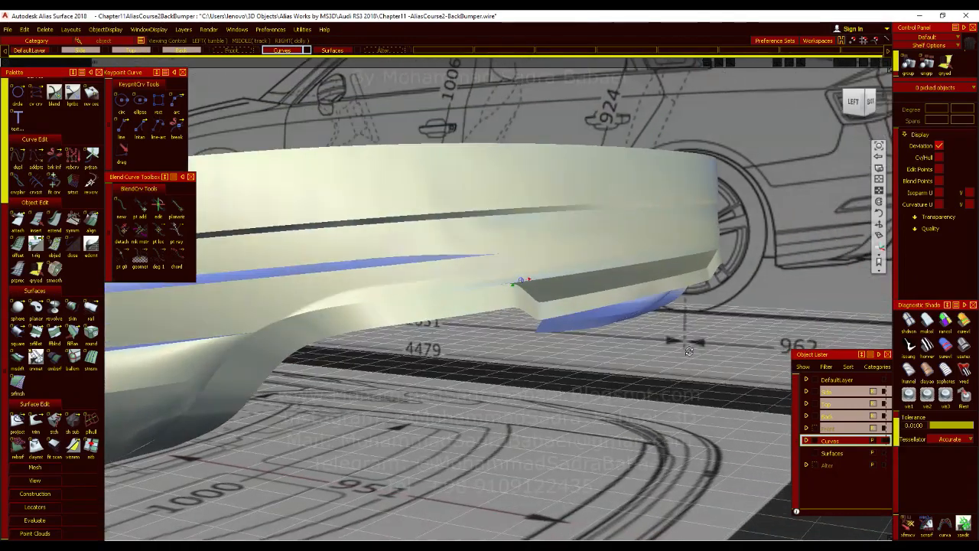
left_click_drag(413, 350, 470, 325, "alt+shift")
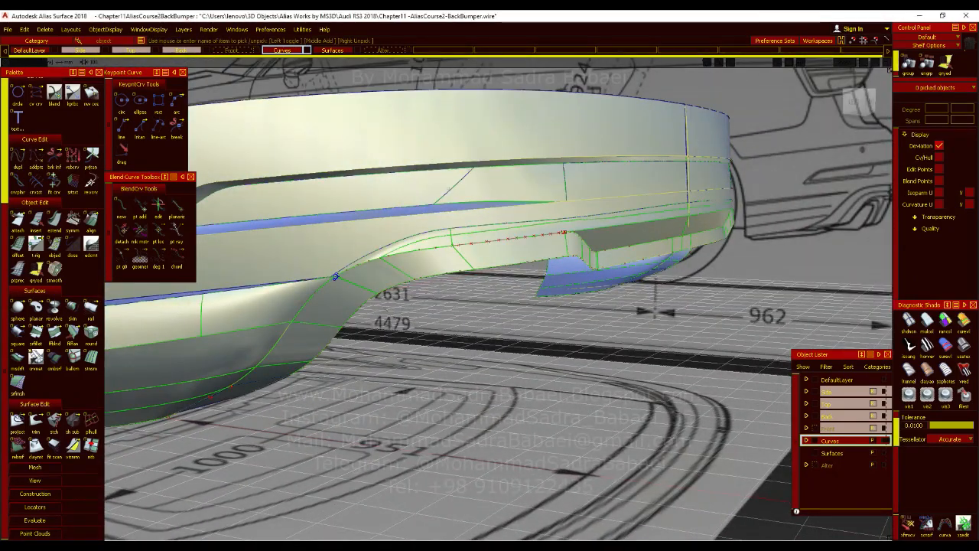
Step: Make Alter the active layer and assign the lower trim's construction curves to it
key("ctrl+m")
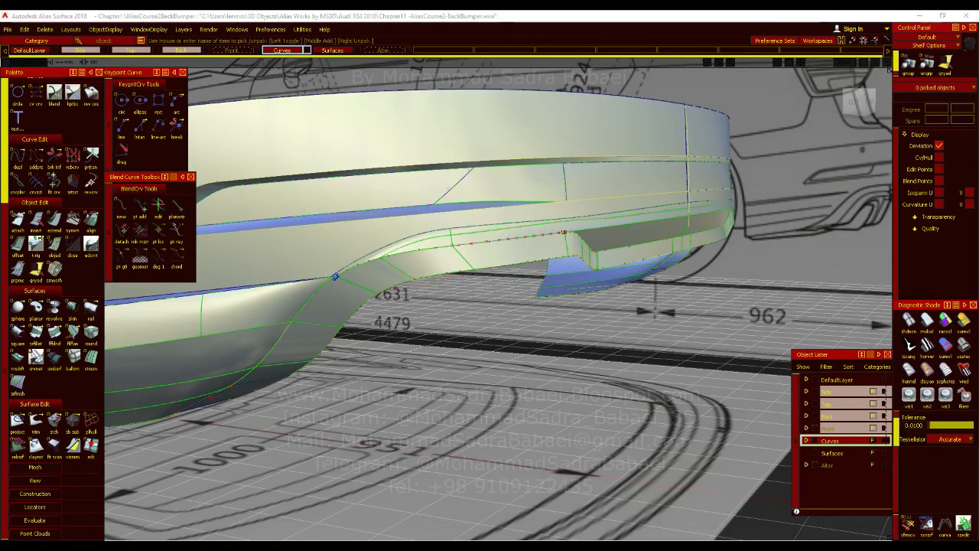
left_click(421, 280)
left_click(431, 288)
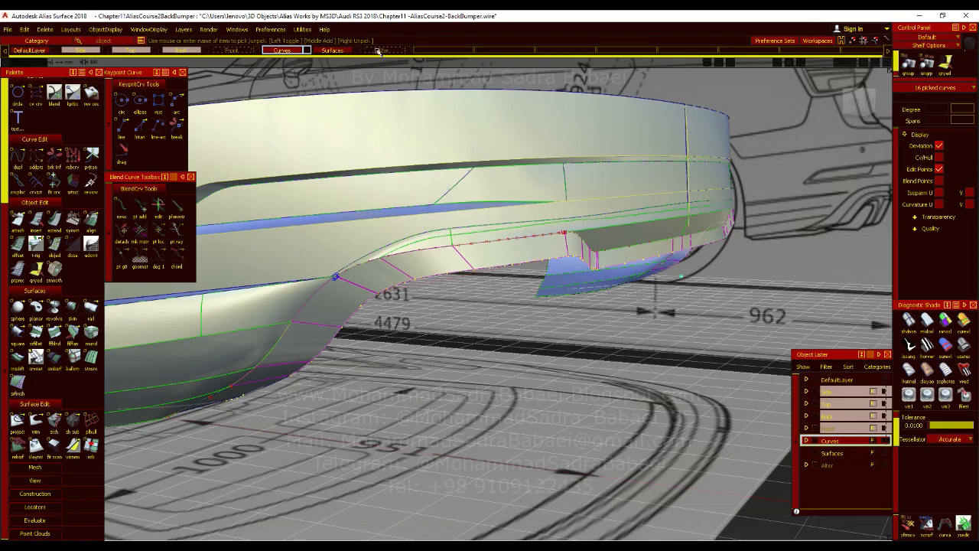
left_click(380, 50)
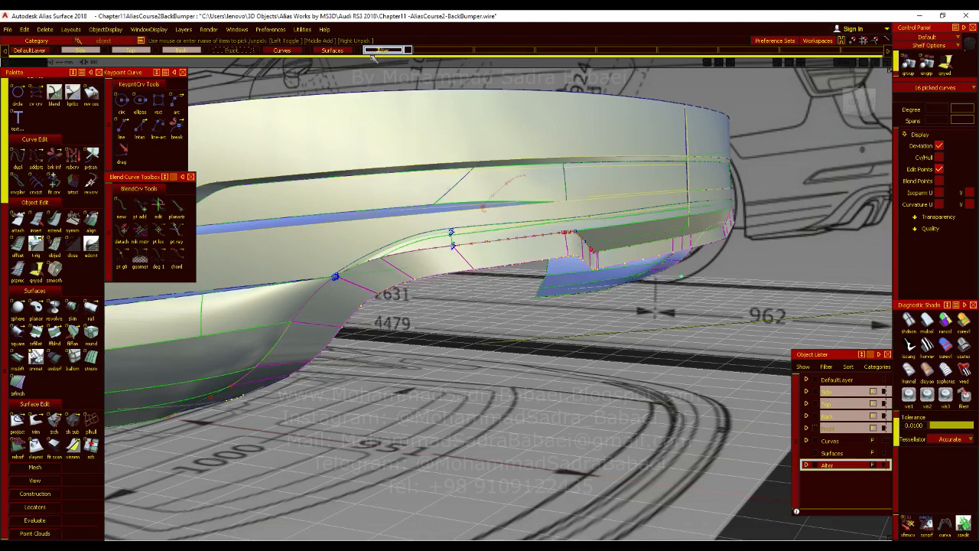
right_click(375, 52)
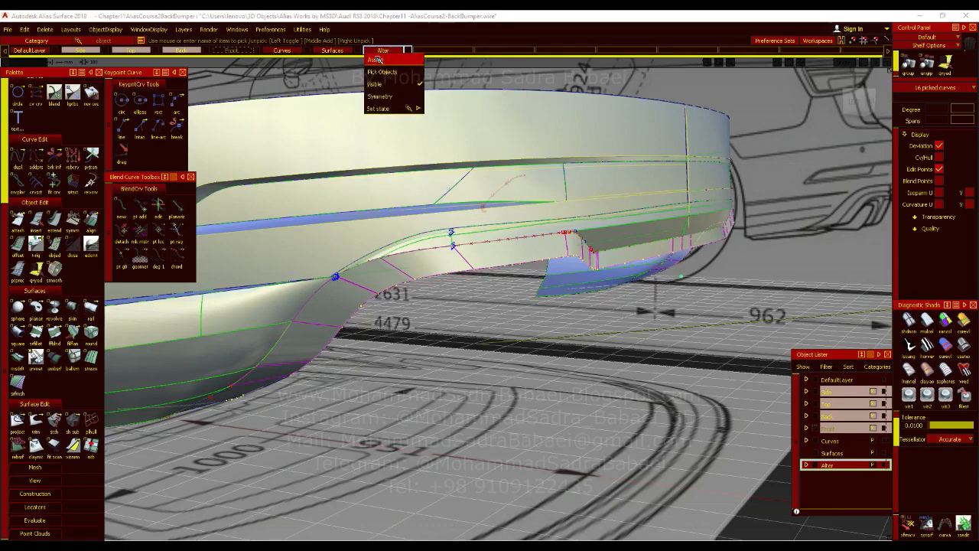
left_click(376, 60)
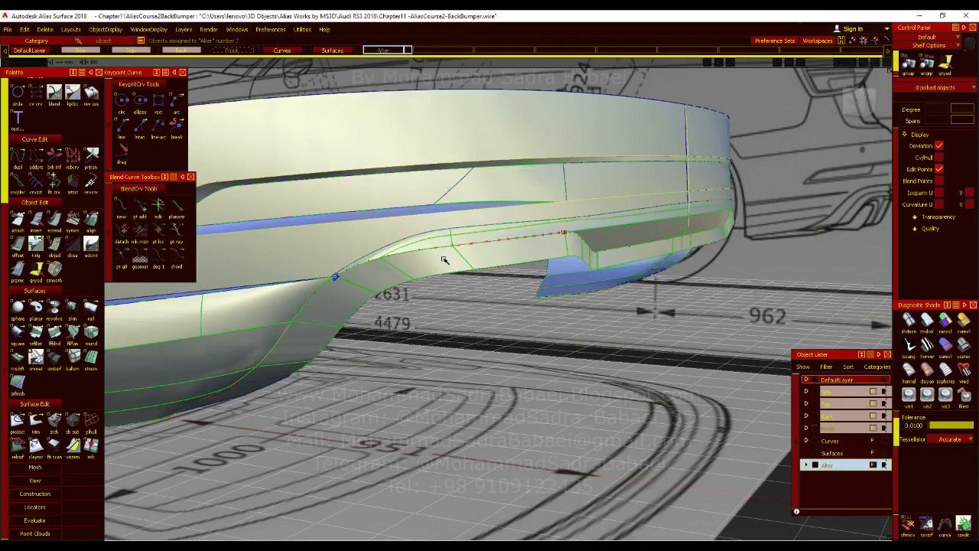
Step: Duplicate the lower trim's bottom edge as a chain of curves with No rebuild and Chain Select on
double_click(18, 158)
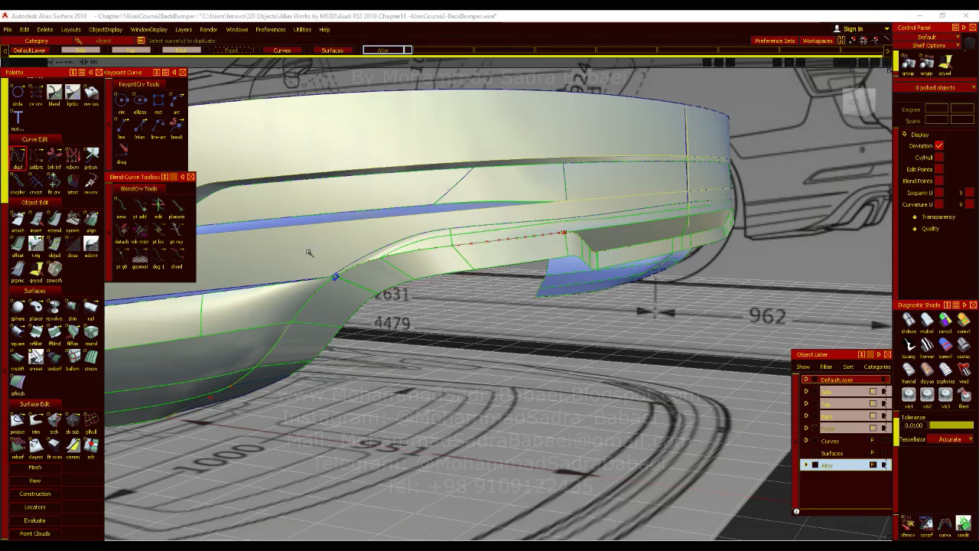
left_click(377, 292)
mouse_move(469, 301)
left_mouse_down("alt+shift")
mouse_move(406, 273)
mouse_move(386, 329)
mouse_move(335, 225)
mouse_move(274, 386)
mouse_move(322, 376)
mouse_move(352, 387)
left_mouse_up("alt+shift")
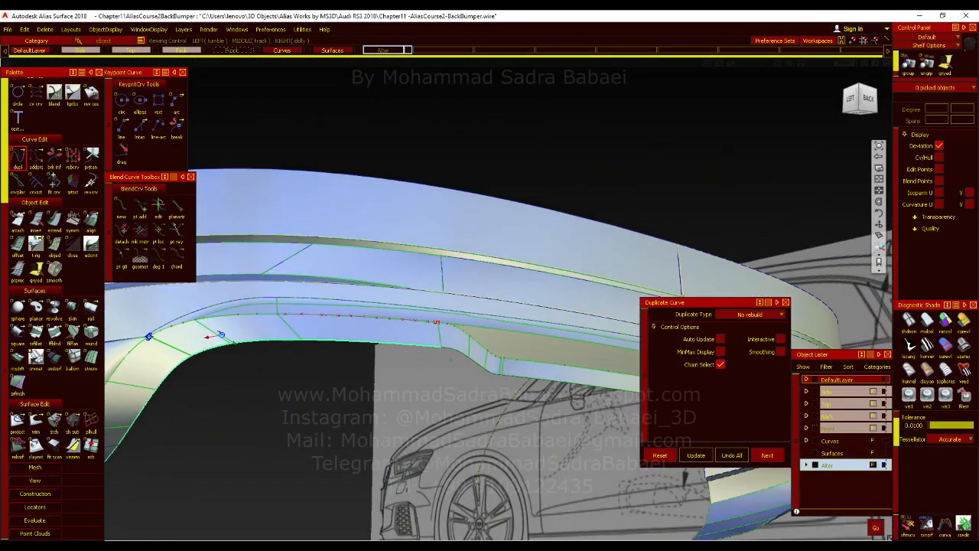
left_click_drag(460, 344, 465, 343, "alt+shift")
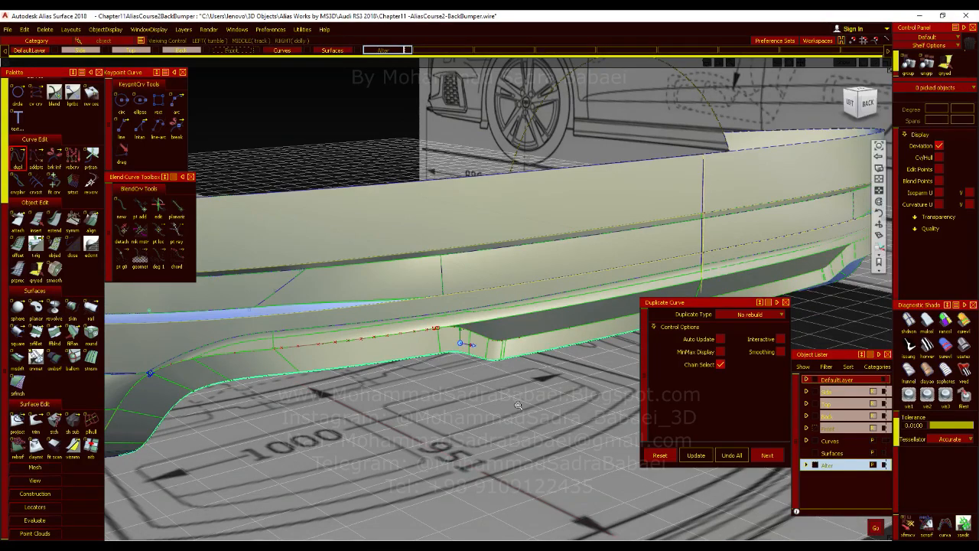
right_click_drag(466, 342, 595, 328, "alt+shift")
left_click_drag(596, 329, 498, 310, "alt+shift")
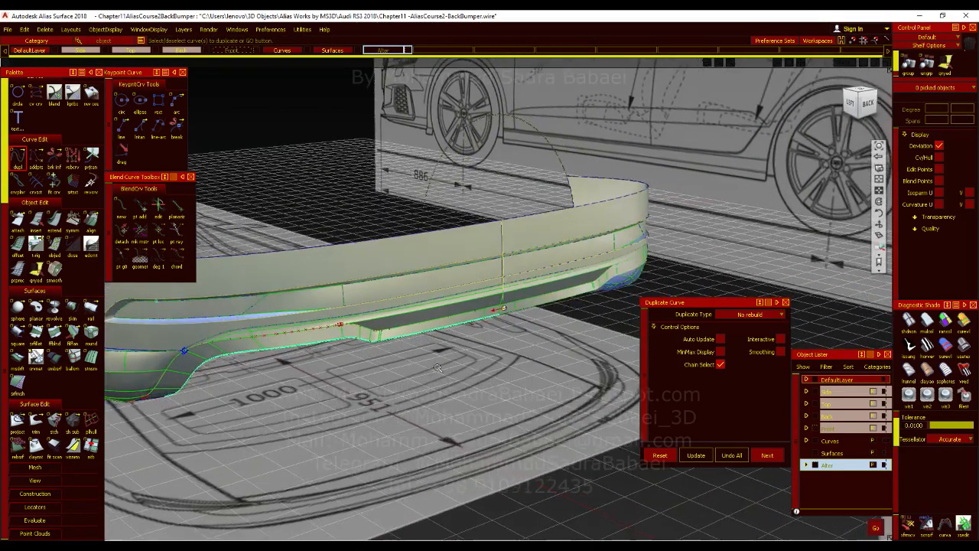
right_click_drag(498, 310, 413, 329, "alt+shift")
mouse_move(413, 329)
left_mouse_down("alt+shift")
mouse_move(365, 340)
mouse_move(222, 300)
mouse_move(557, 370)
mouse_move(428, 337)
left_mouse_up("alt+shift")
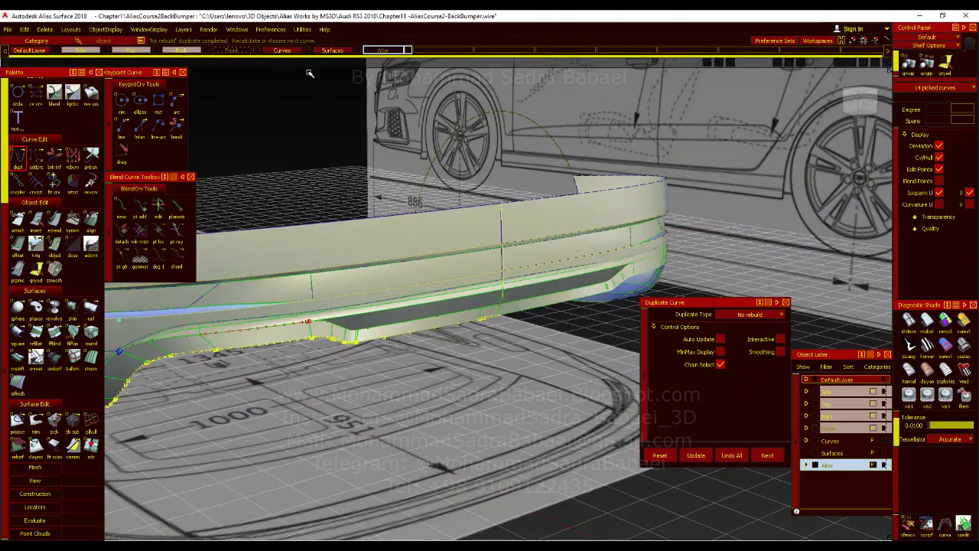
Step: Make Curves the active layer for the duplicated edge curves and turn off their CV/Hull display
left_click_drag(293, 52, 295, 61)
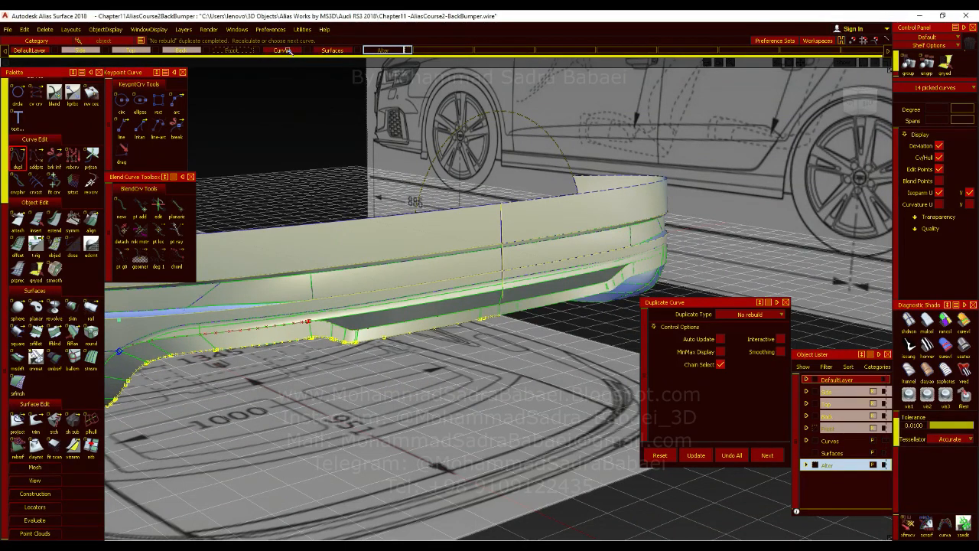
left_click(45, 30)
mouse_move(52, 121)
key("Escape")
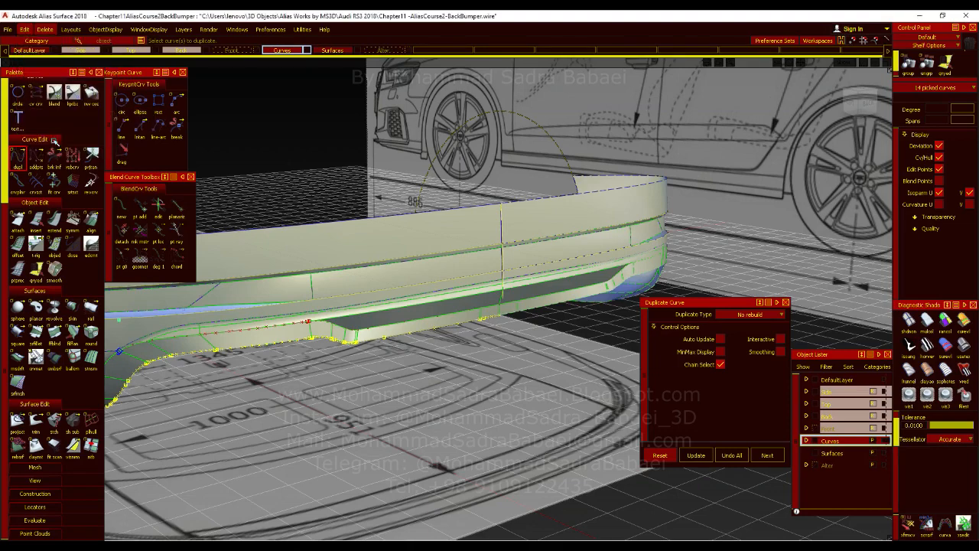
left_click_drag(536, 344, 575, 338, "alt+shift")
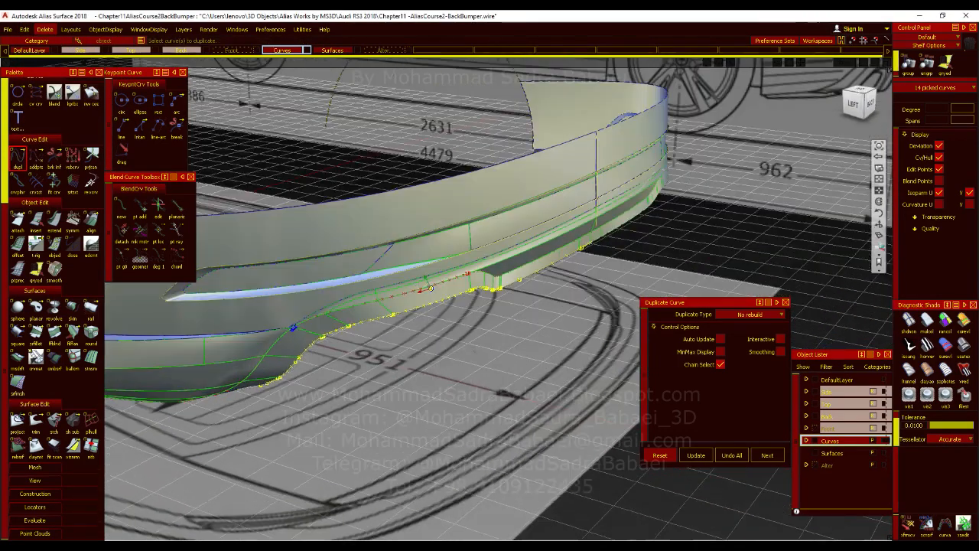
left_click(939, 157)
Step: Switch to the Audi RS3 reference photos and examine the rear diffuser, exhaust surround and lower trim edges
left_click(869, 103)
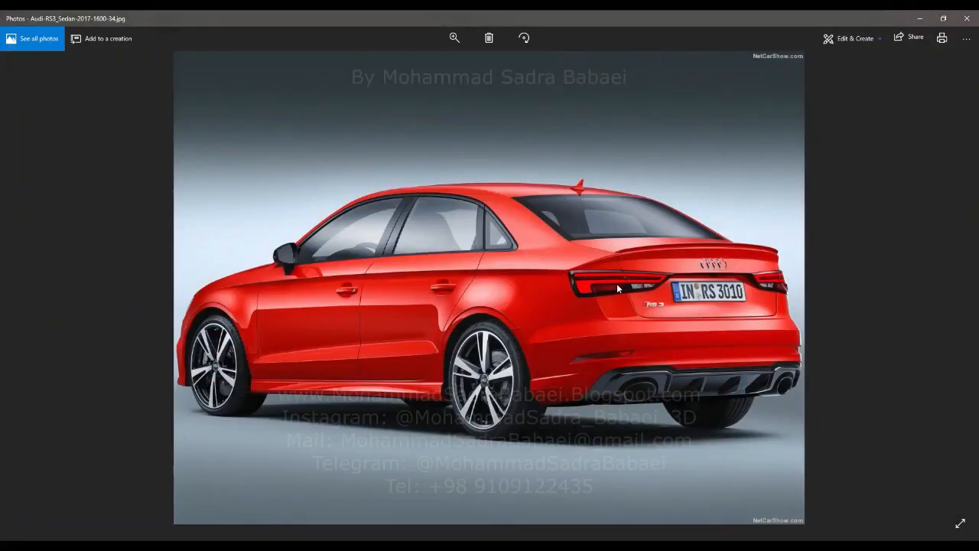
scroll(617, 283, "up", 3)
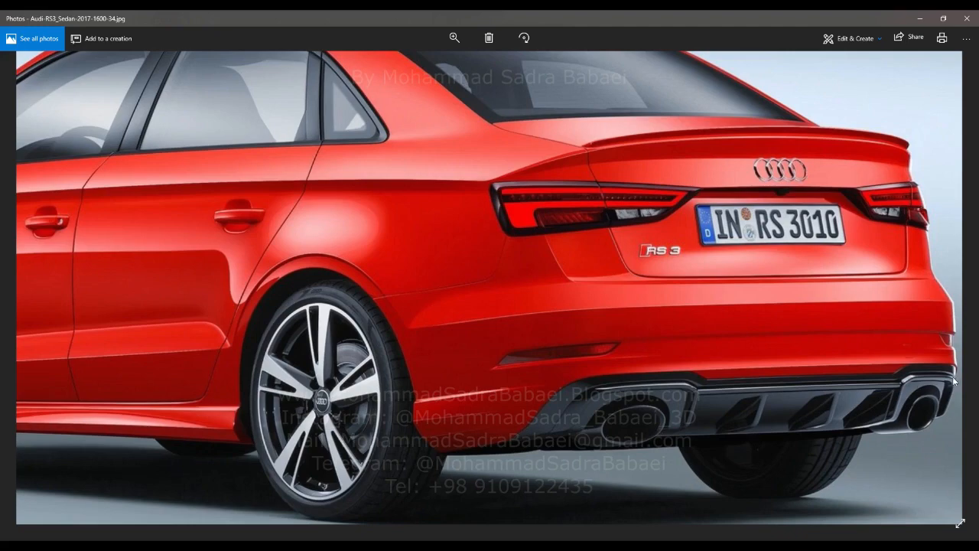
key("Right")
key("Right")
key("Right")
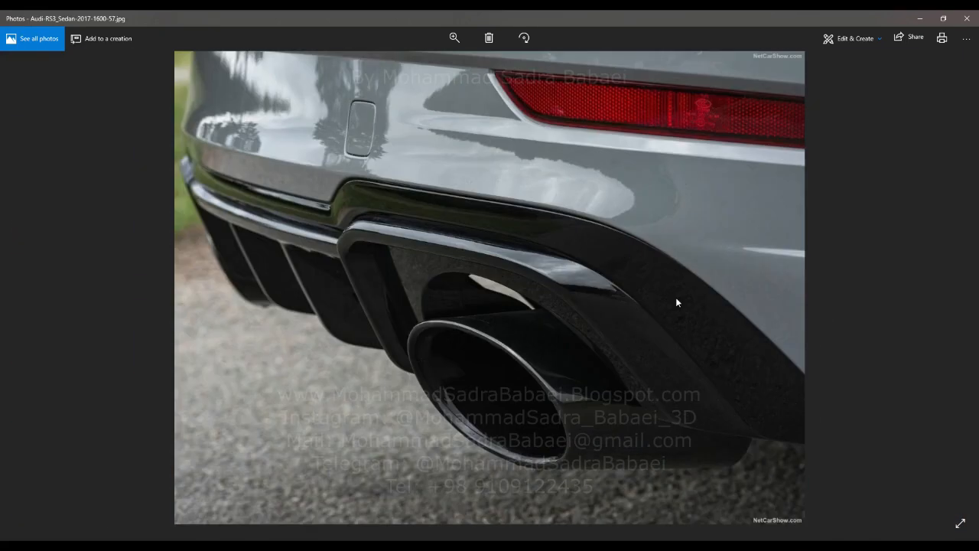
key("Left")
scroll(378, 389, "up", 3)
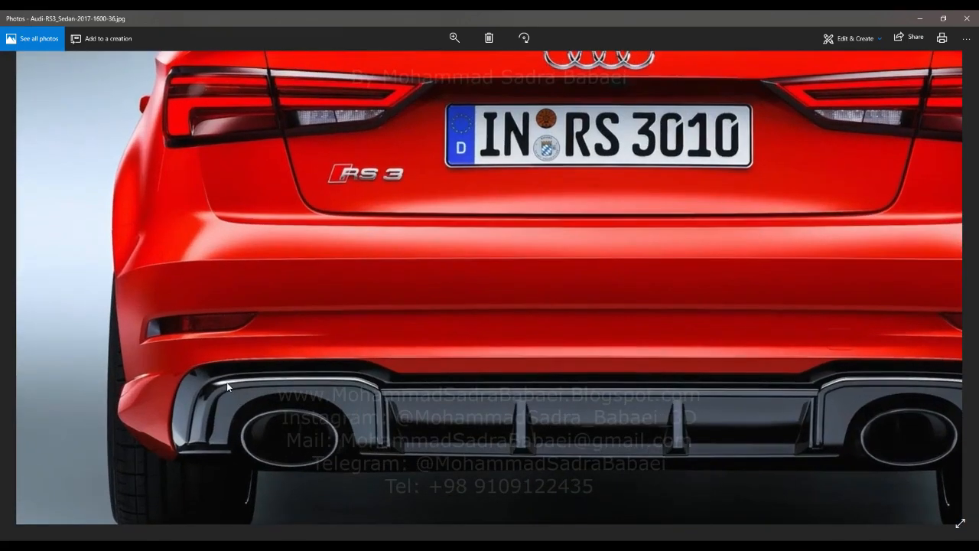
scroll(295, 360, "down", 3)
key("Right")
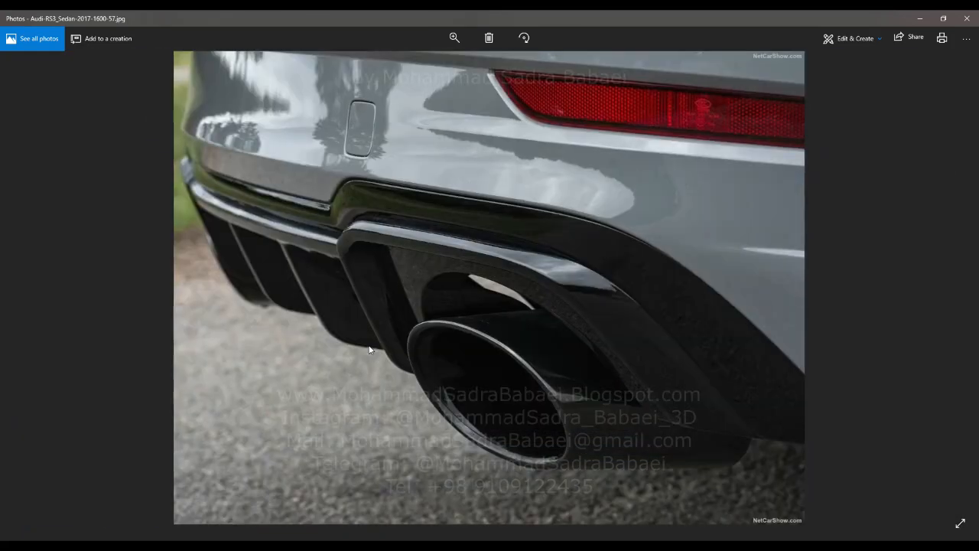
scroll(560, 261, "up", 3)
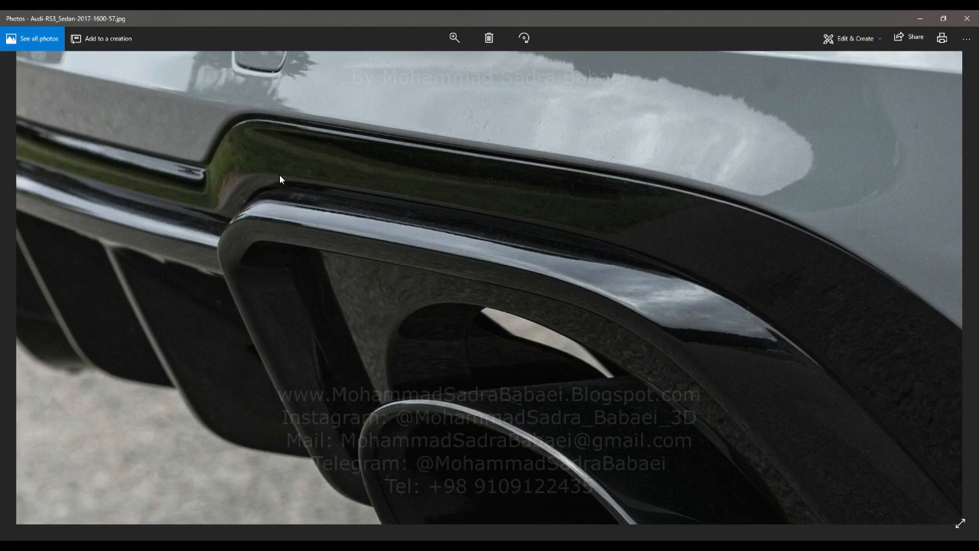
left_click(920, 17)
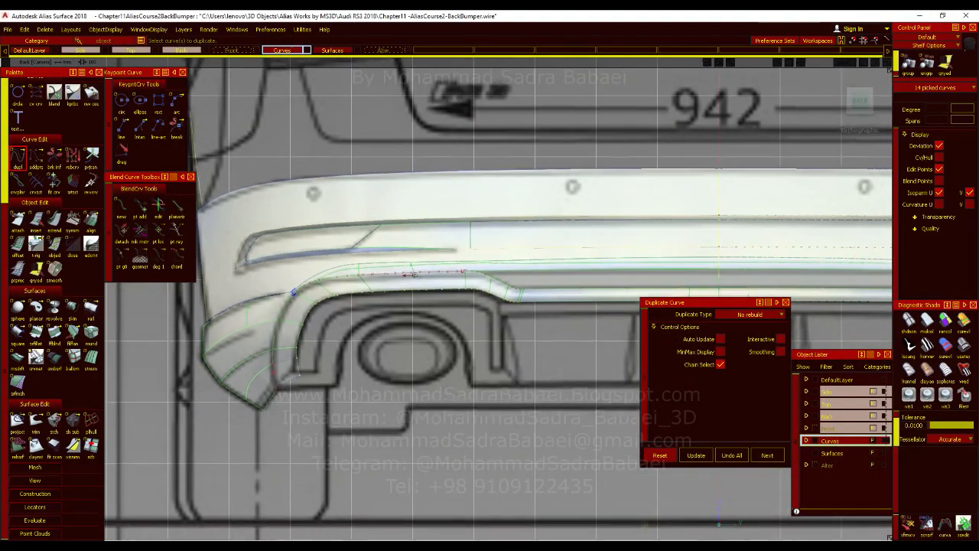
Step: In the back view, set the duplicated curves' scale pivot on the car's centreline near the diffuser's lower edge
middle_click_drag(413, 274, 413, 271, "alt+shift")
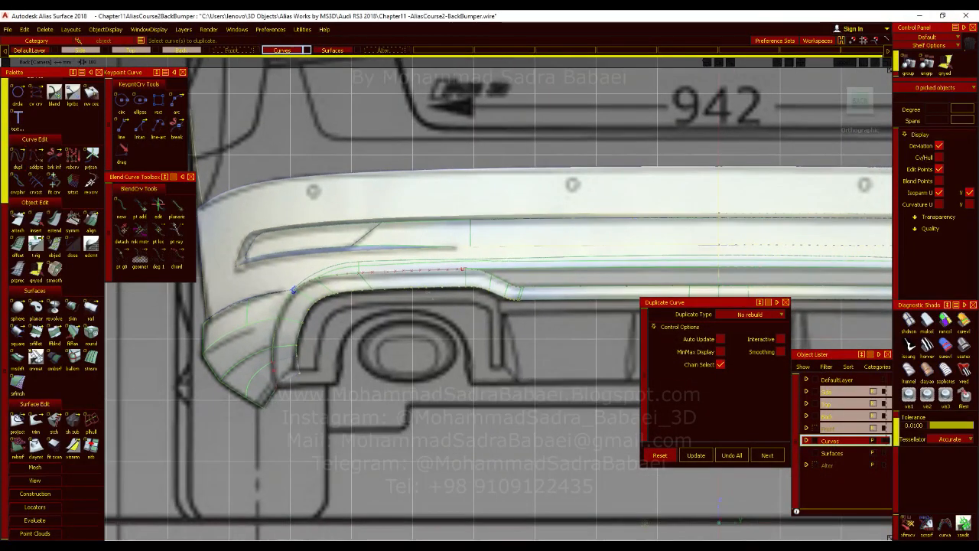
left_click_drag(413, 274, 406, 311, "ctrl+shift")
left_click(406, 297)
right_click_drag(414, 274, 439, 343, "alt+shift")
left_click_drag(440, 343, 468, 333, "ctrl+shift")
mouse_move(464, 336)
right_mouse_down("ctrl+shift")
mouse_move(480, 341)
mouse_move(470, 330)
right_mouse_up("ctrl+shift")
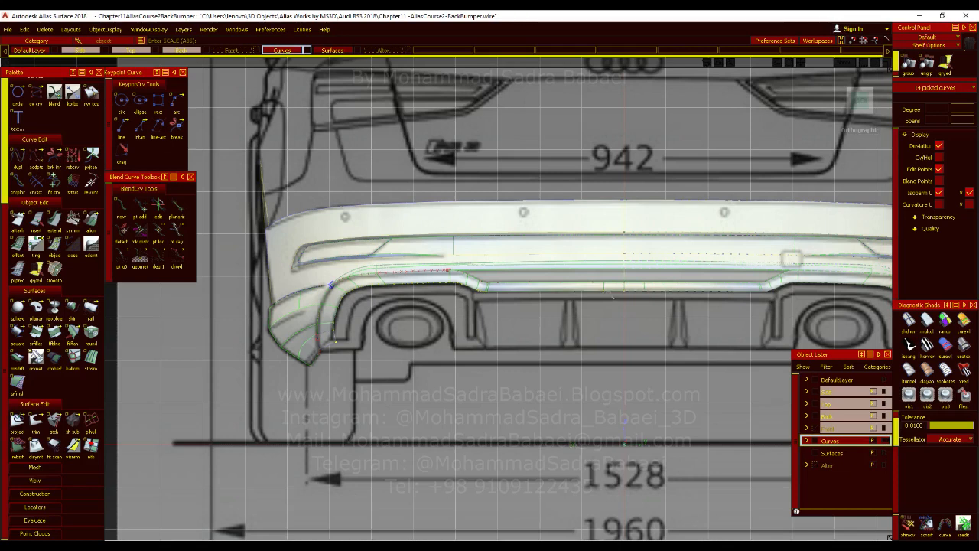
key("alt+shift")
right_click_drag(586, 325, 649, 339, "ctrl+shift")
right_click_drag(541, 331, 582, 323, "ctrl+shift")
middle_click_drag(539, 327, 591, 327)
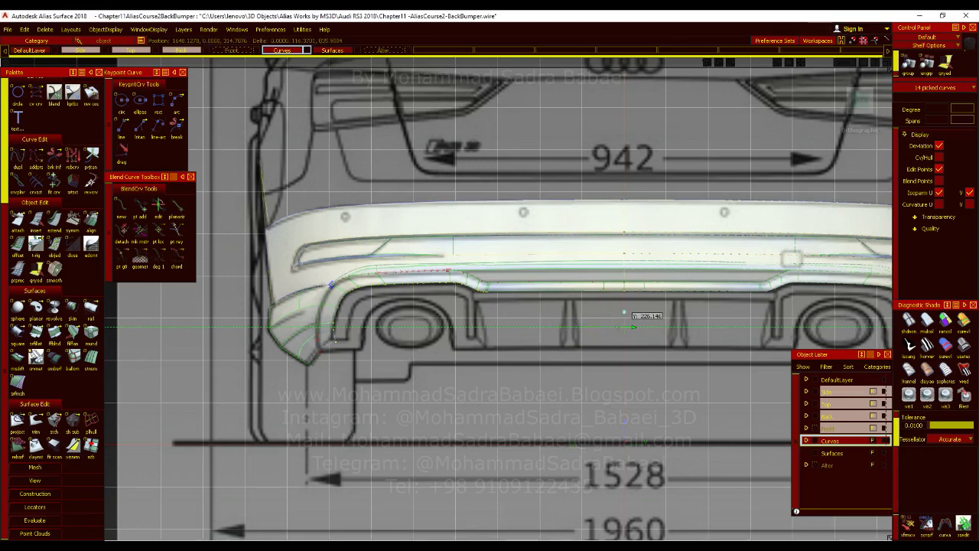
middle_click_drag(633, 326, 633, 327)
right_click_drag(615, 328, 616, 335)
right_click_drag(616, 272, 616, 331)
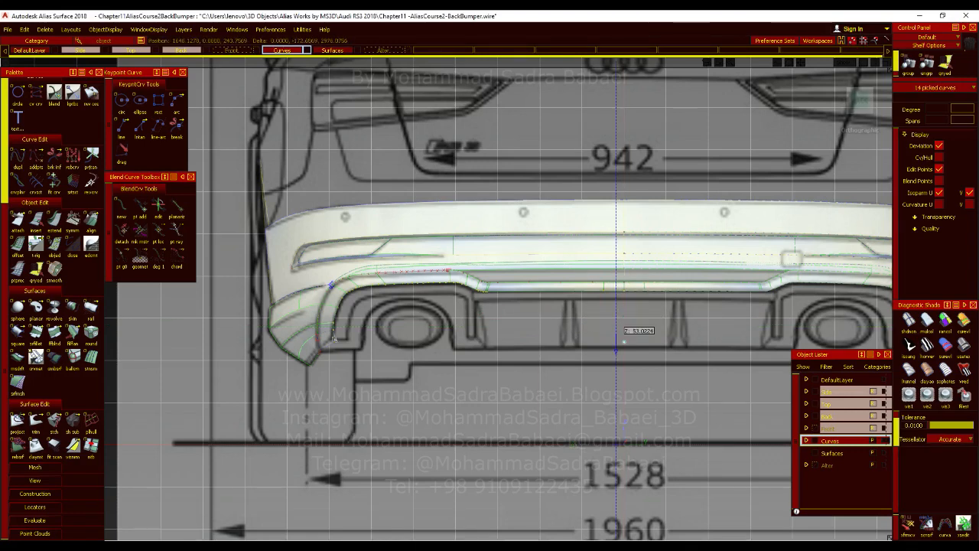
Step: In the left view, position the duplicated curves' pivot at the rear end of the bumper
left_click(853, 106)
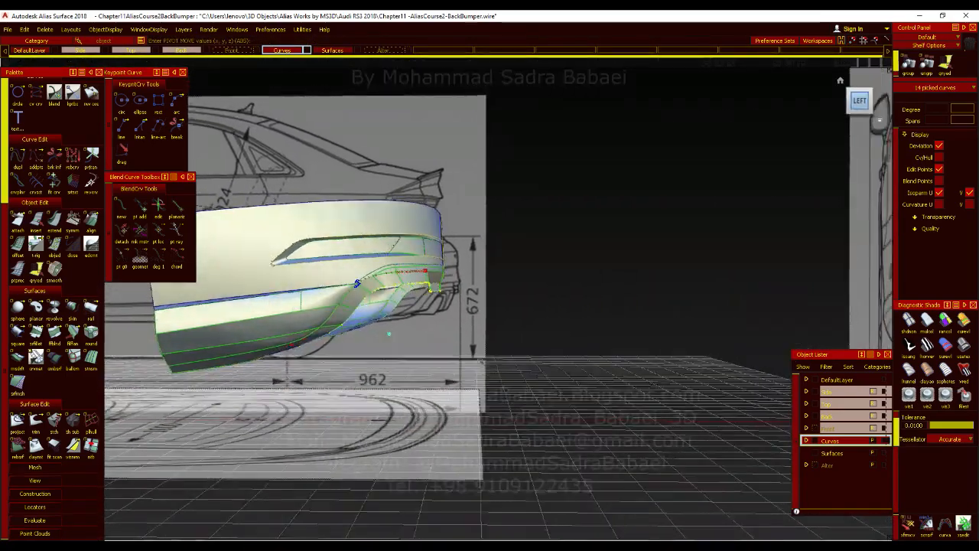
middle_click_drag(480, 359, 519, 346, "ctrl+shift")
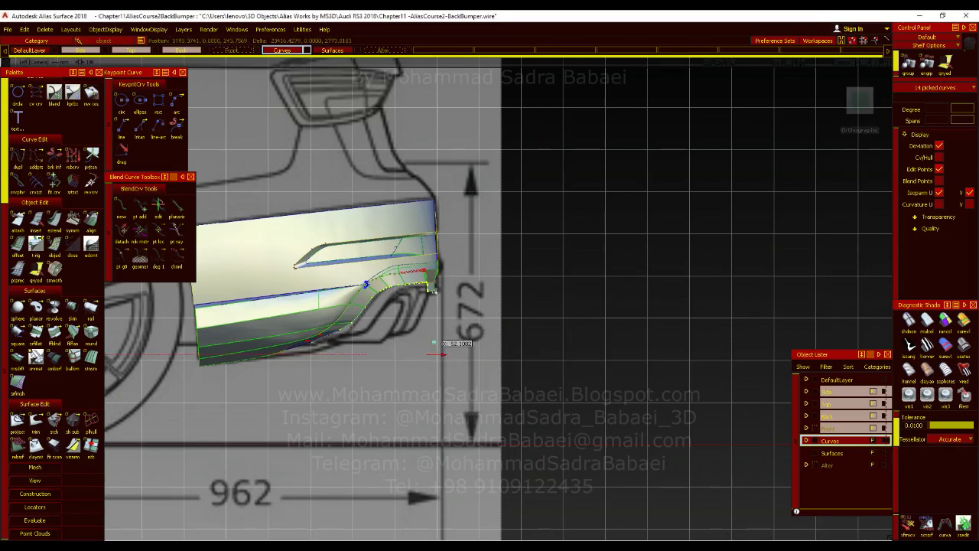
left_click(573, 343, "alt+shift")
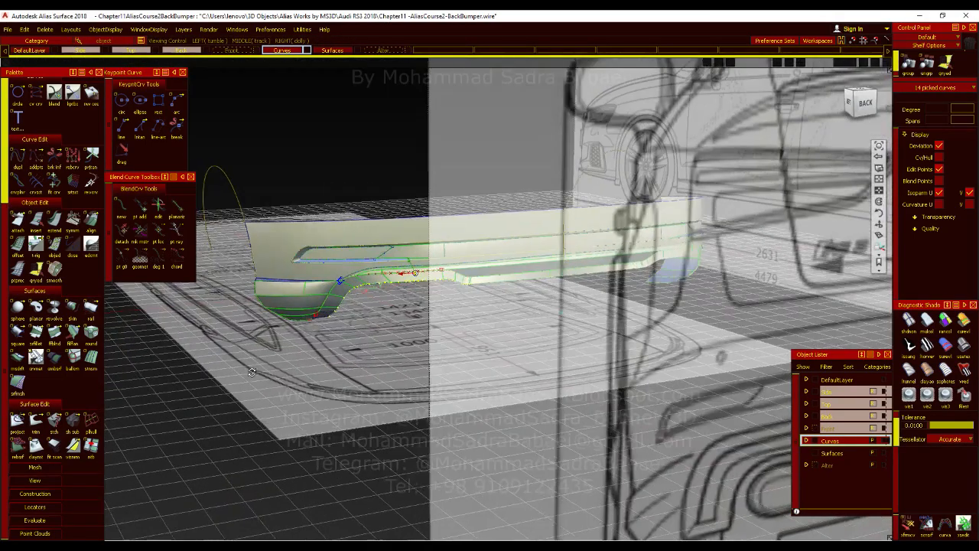
left_click(863, 102)
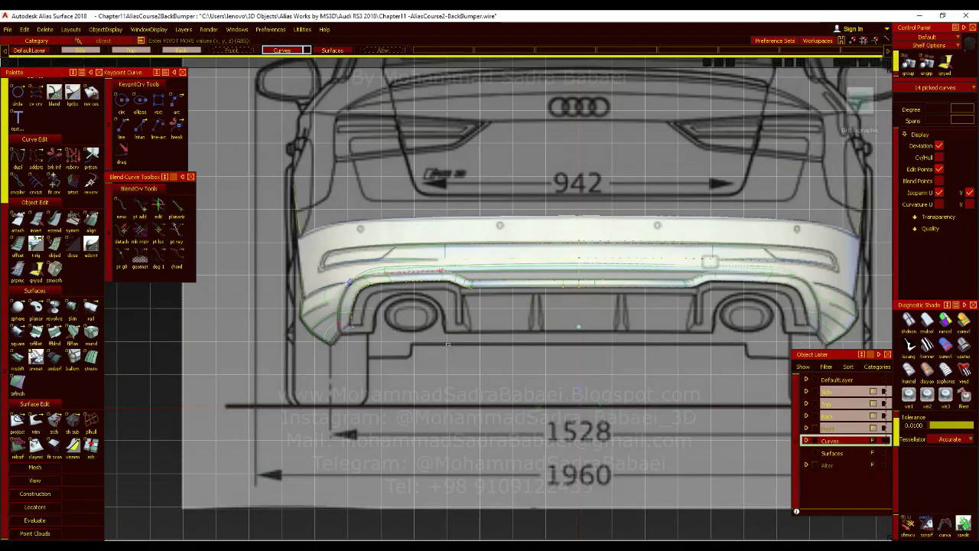
Step: In the back view, scale the duplicated curves inward and downward to follow the blueprint's exhaust surround outline
left_click_drag(452, 345, 491, 347, "ctrl+shift")
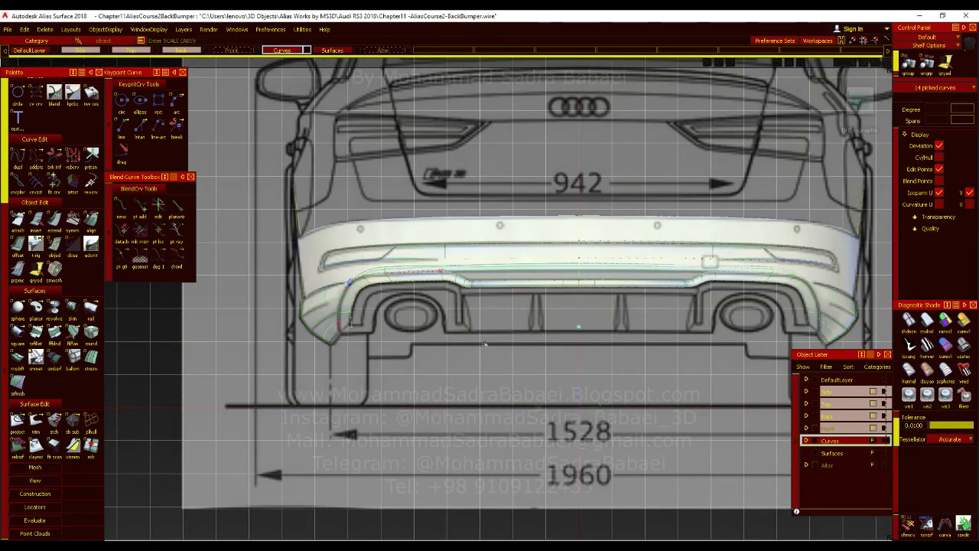
key("ctrl+z")
key("ctrl+c")
key("ctrl+v")
left_click_drag(462, 330, 489, 330, "ctrl+shift")
right_click_drag(419, 272, 533, 369, "alt+shift")
left_click_drag(533, 368, 493, 369)
right_click_drag(515, 407, 514, 415)
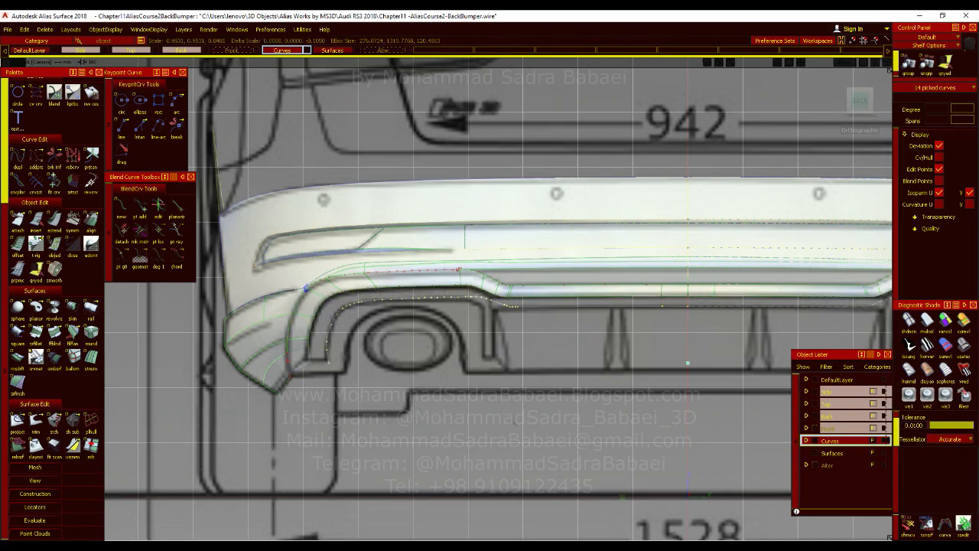
right_click_drag(478, 368, 477, 369)
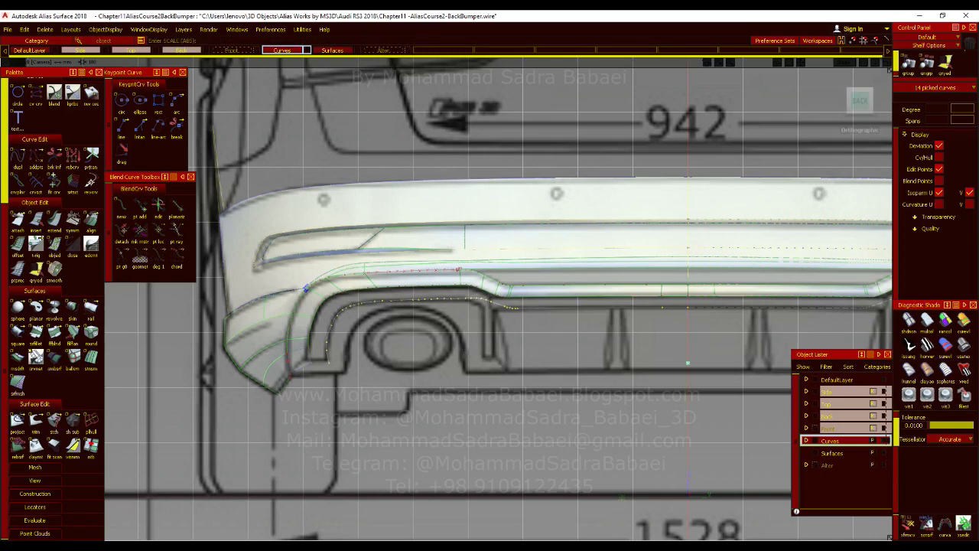
middle_click_drag(478, 360, 485, 358)
Step: In the left view, move the scaled curves rearward until they extend behind the bumper
key("F8")
key("F6")
right_click_drag(695, 229, 555, 311, "alt+shift")
middle_click_drag(556, 310, 592, 287, "alt+shift")
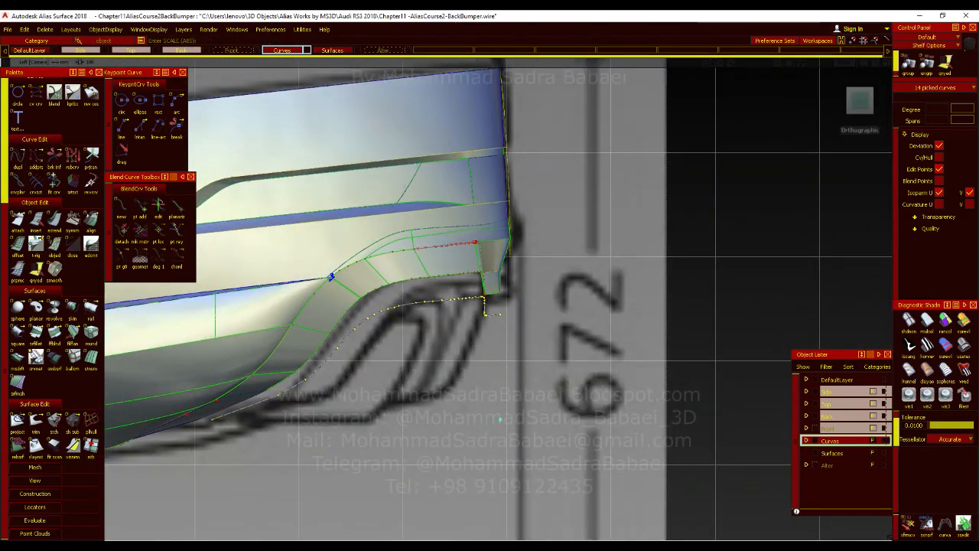
right_click_drag(592, 288, 536, 298, "alt+shift")
left_click_drag(596, 302, 704, 286)
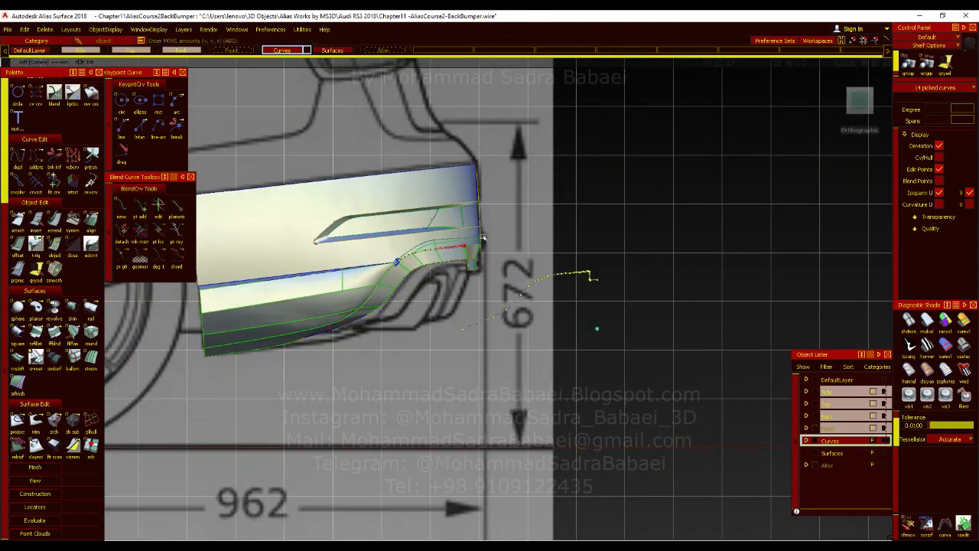
Step: Try a multi-surface draft along the three lower trim edges at the exhaust opening and diffuser, with the surfaces' U and V isoparms hidden
double_click(17, 357)
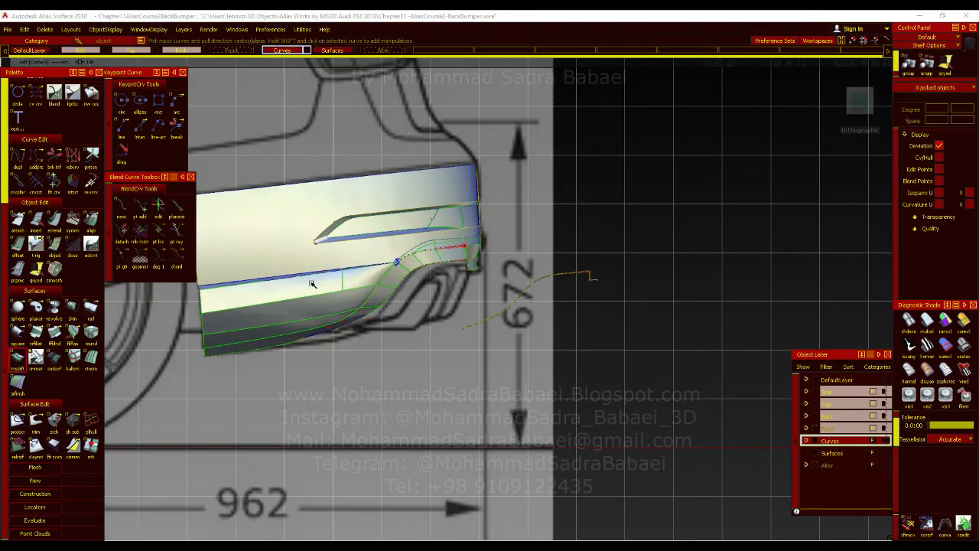
left_click(422, 279)
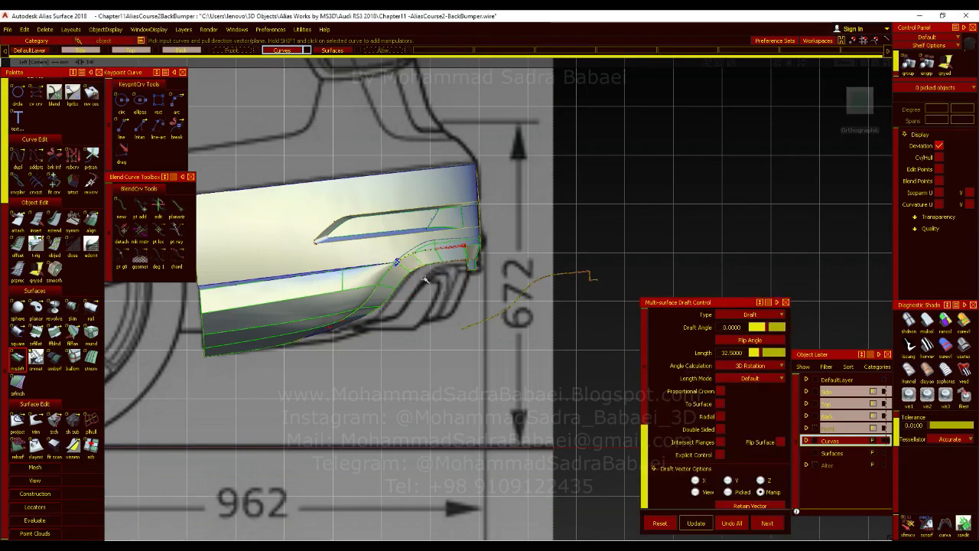
key("F8")
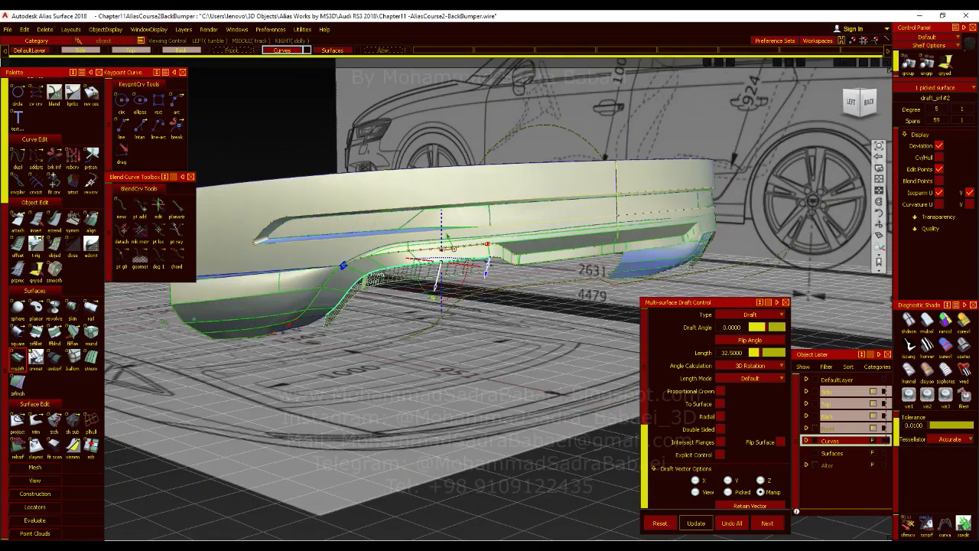
right_click_drag(463, 289, 133, 335, "alt+shift")
left_click(572, 282)
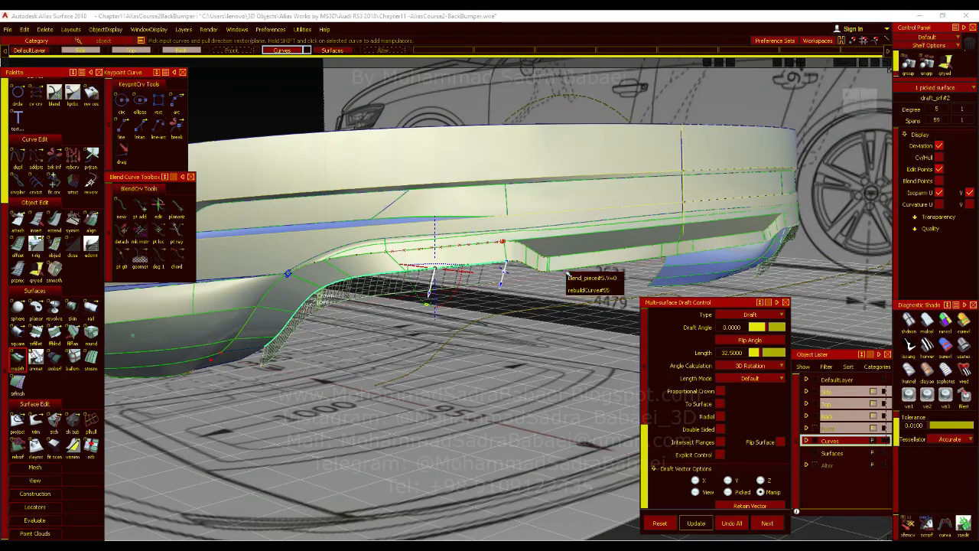
left_click(572, 278)
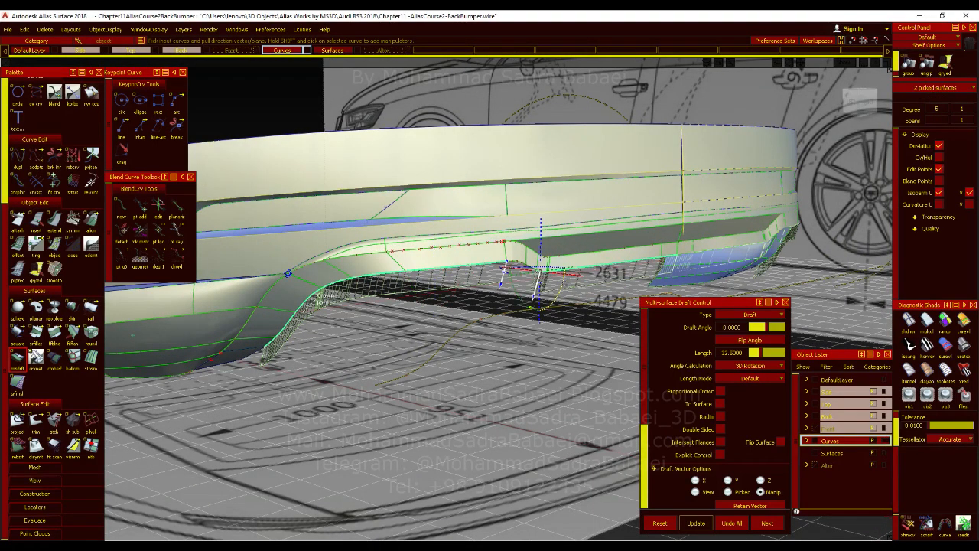
left_click_drag(527, 252, 514, 294, "alt+shift")
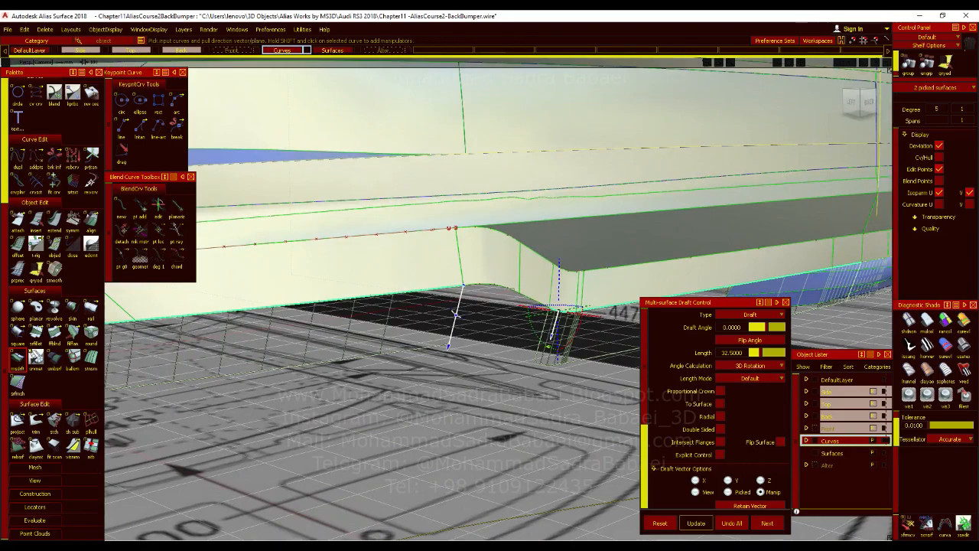
left_click(513, 295)
left_click_drag(498, 273, 488, 304, "alt+shift")
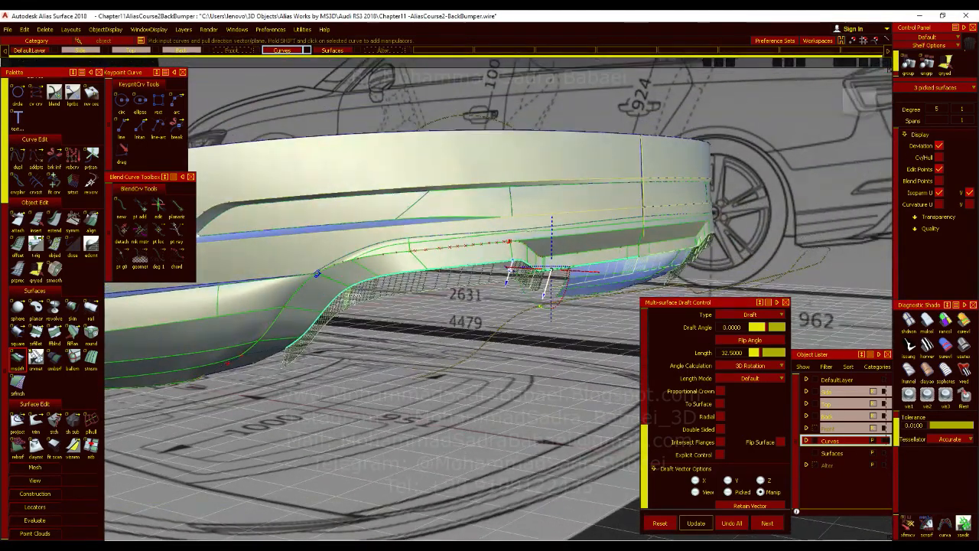
left_click(940, 192)
left_click(969, 193)
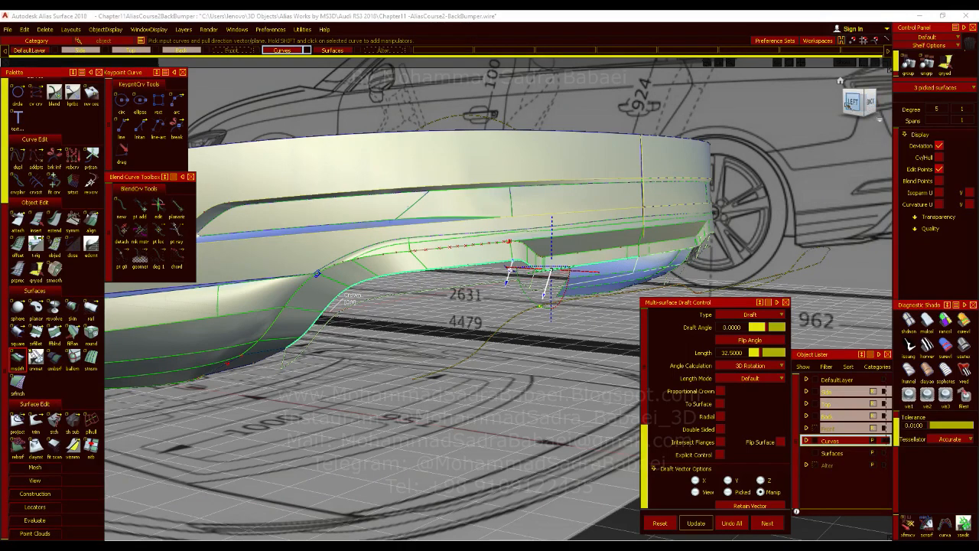
Step: Examine the exhaust surround and its stepped trim edge up close in the Audi RS3 reference photo
left_click(857, 104)
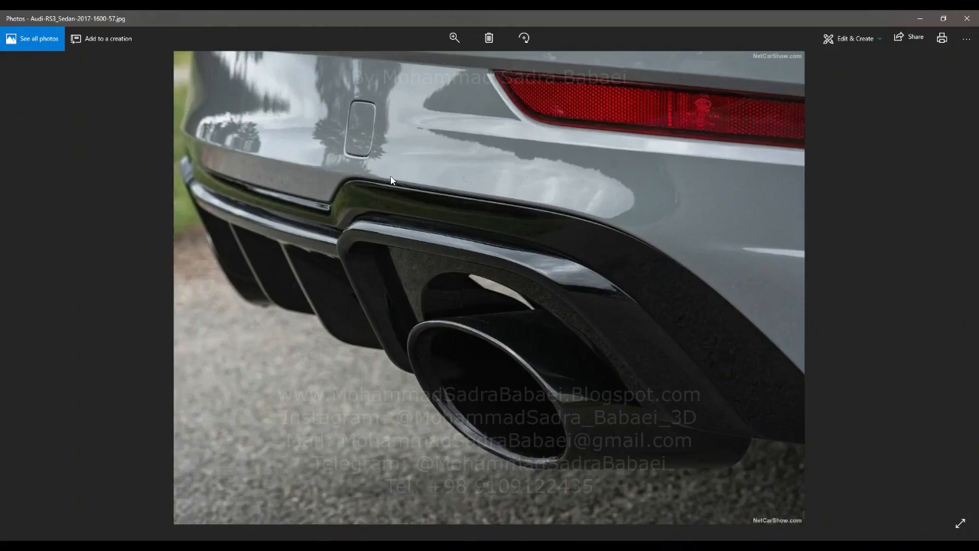
scroll(390, 175, "up", 3)
scroll(318, 249, "up", 1)
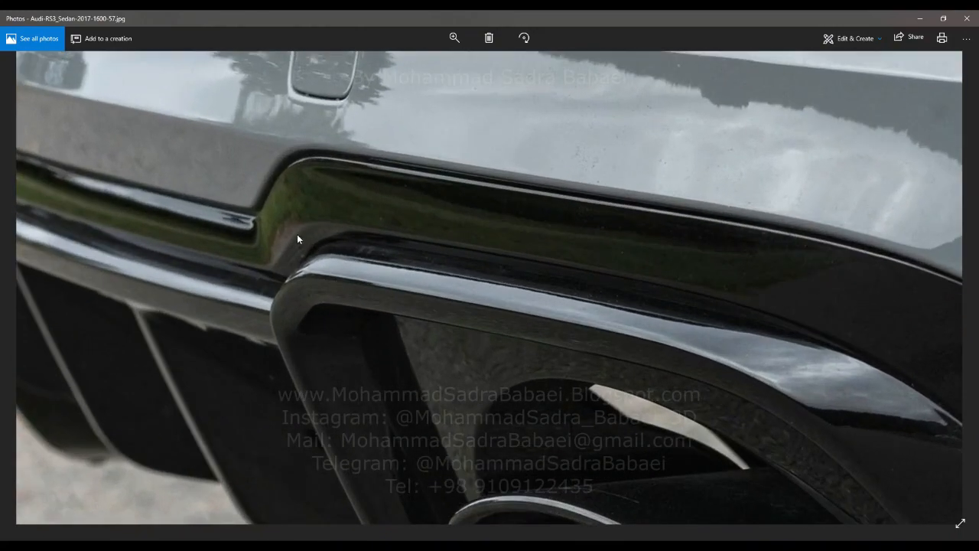
key("alt+shift")
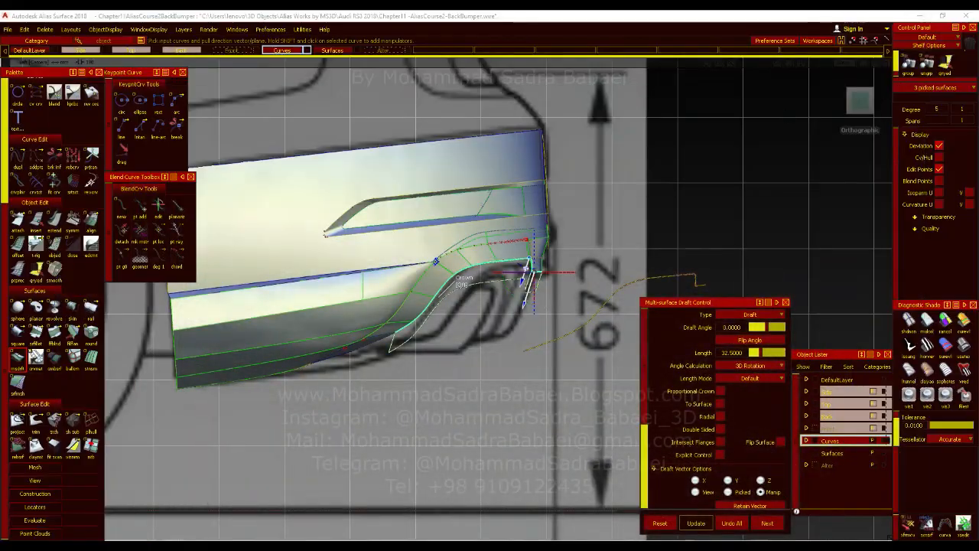
Step: In the left view, try rotating the draft direction forward to about 152 degrees and compare it with the back blueprint
left_click_drag(508, 291, 477, 275)
left_click_drag(395, 347, 392, 342)
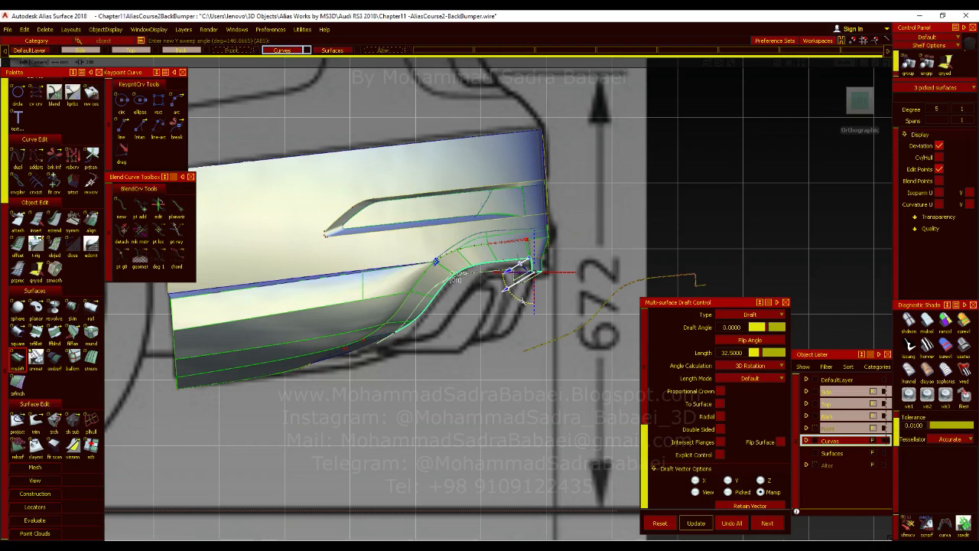
left_click_drag(519, 301, 517, 302)
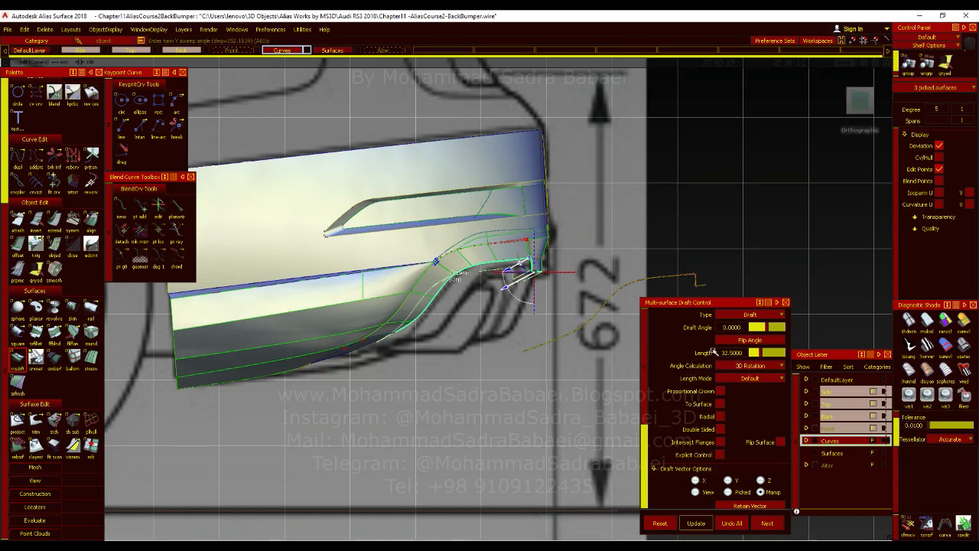
right_click_drag(530, 247, 689, 267, "alt+shift")
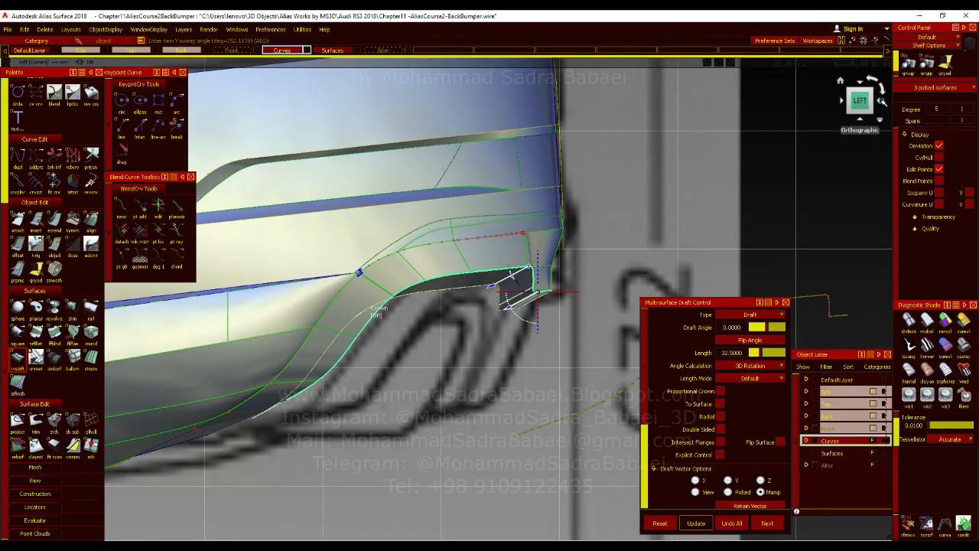
left_click(880, 101)
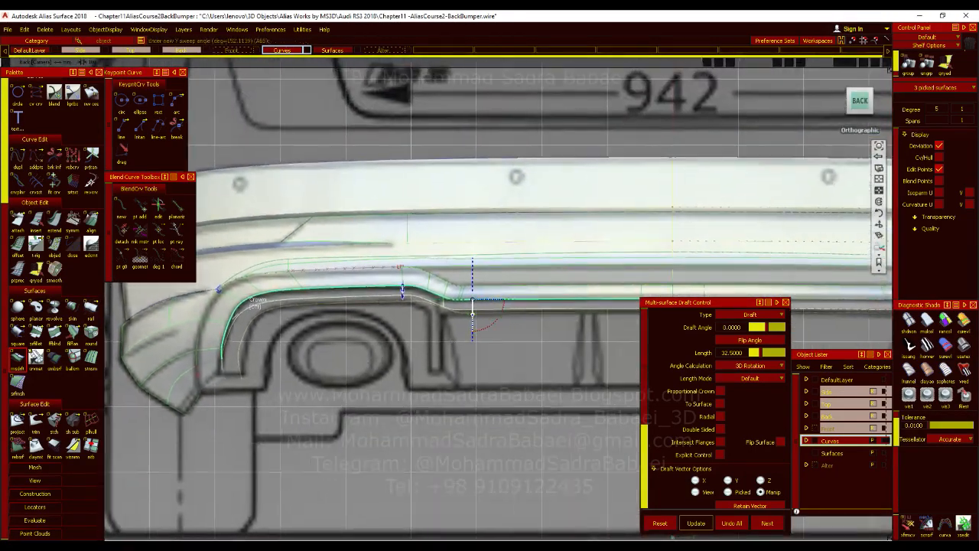
left_click_drag(448, 262, 449, 299, "ctrl+shift")
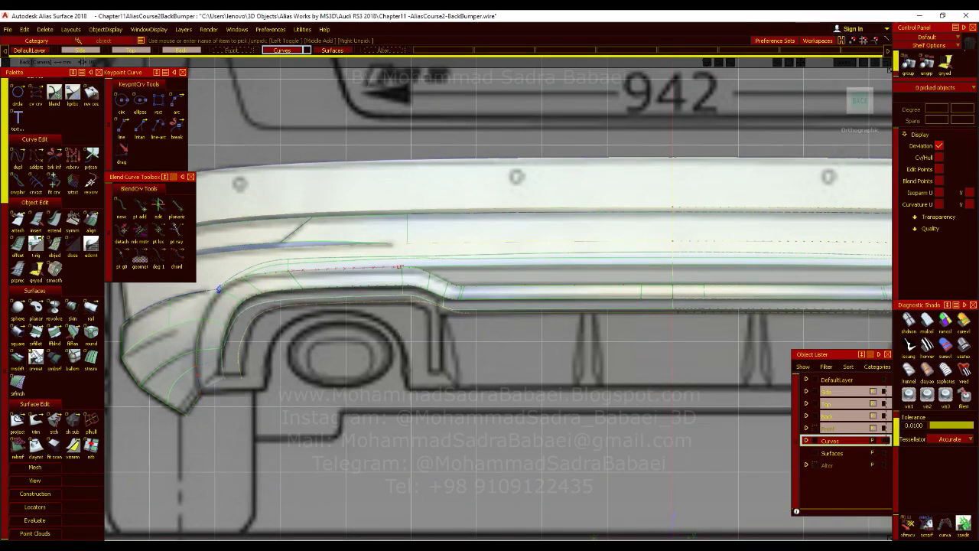
Step: Pick the scaled exhaust surround curves and examine their placement behind the bumper against the blueprint
middle_click_drag(265, 359, 321, 370, "alt+shift")
mouse_move(336, 354)
right_mouse_down("alt+shift")
mouse_move(345, 326)
mouse_move(350, 360)
right_mouse_up("alt+shift")
middle_click_drag(349, 360, 371, 357, "alt+shift")
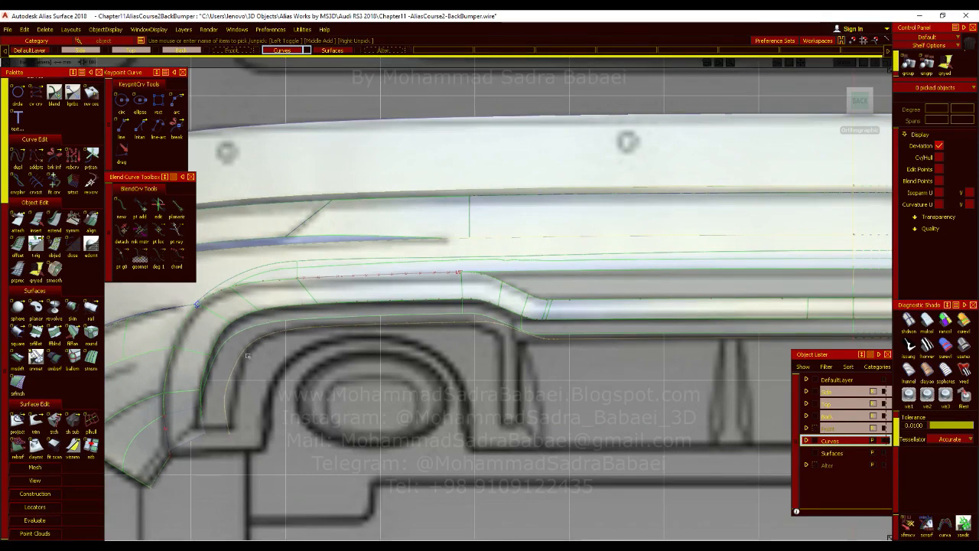
left_click(252, 344)
left_click_drag(288, 359, 720, 372, "alt+shift")
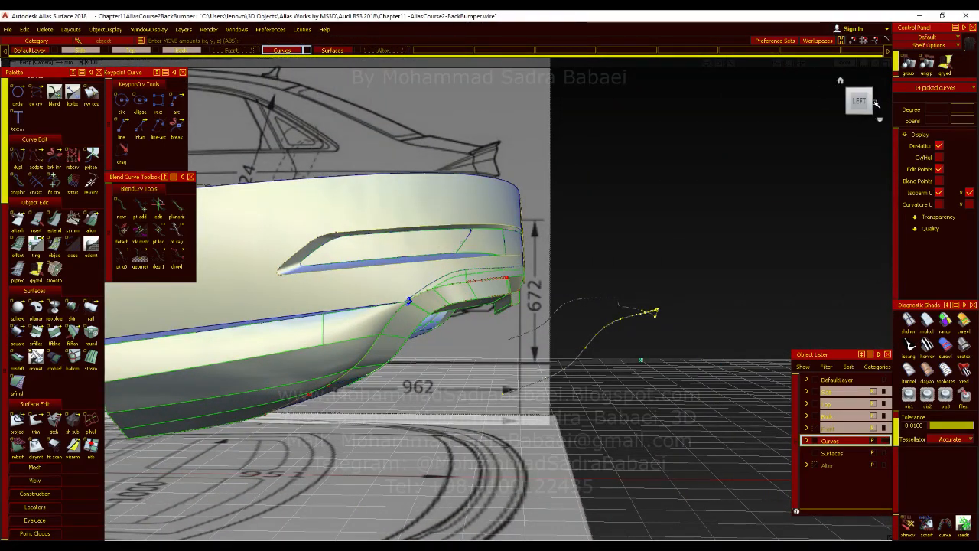
left_click(876, 103)
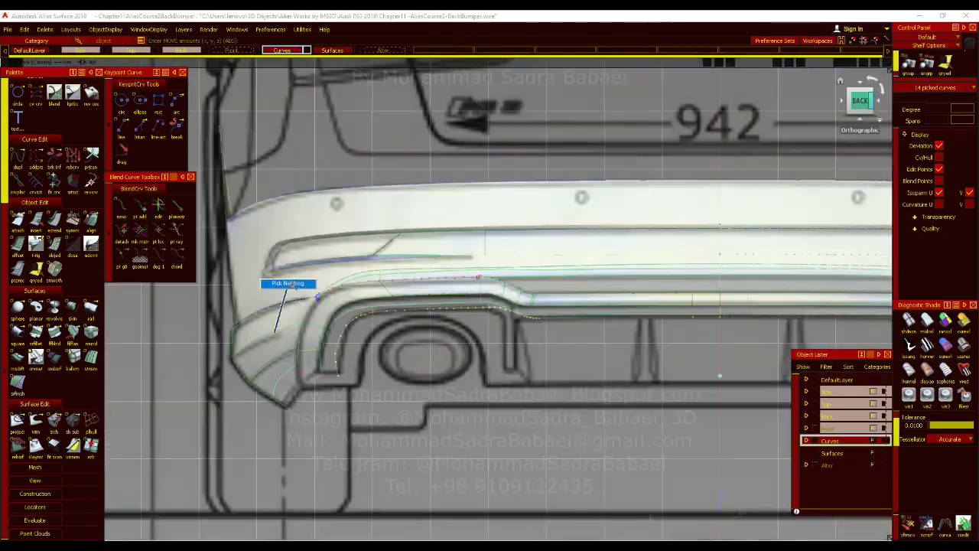
Step: In the back view, set up an offset of the trim's lower edge curves with a distance of 5
left_click_drag(288, 291, 288, 288, "ctrl+shift")
right_click_drag(380, 346, 219, 385, "alt+shift")
middle_click_drag(219, 385, 329, 380, "alt+shift")
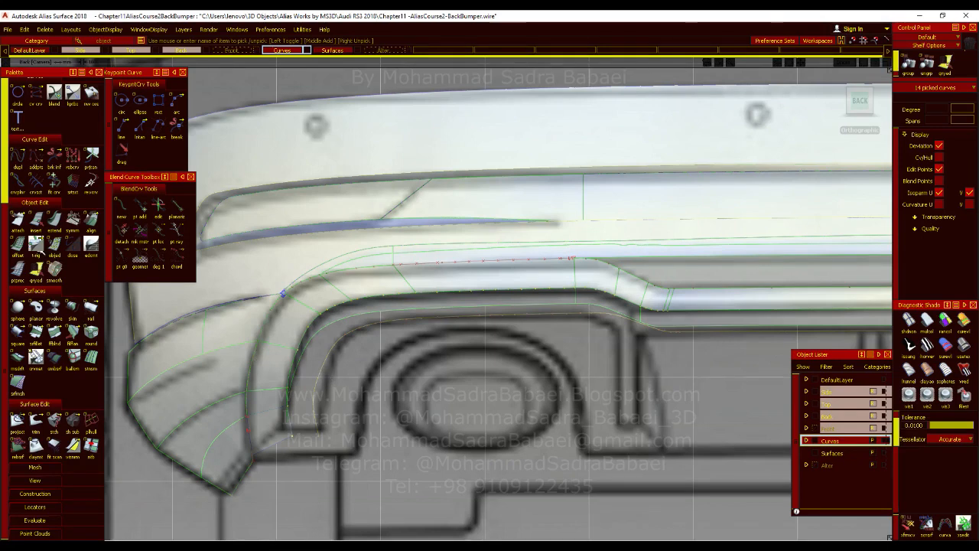
left_click(17, 243)
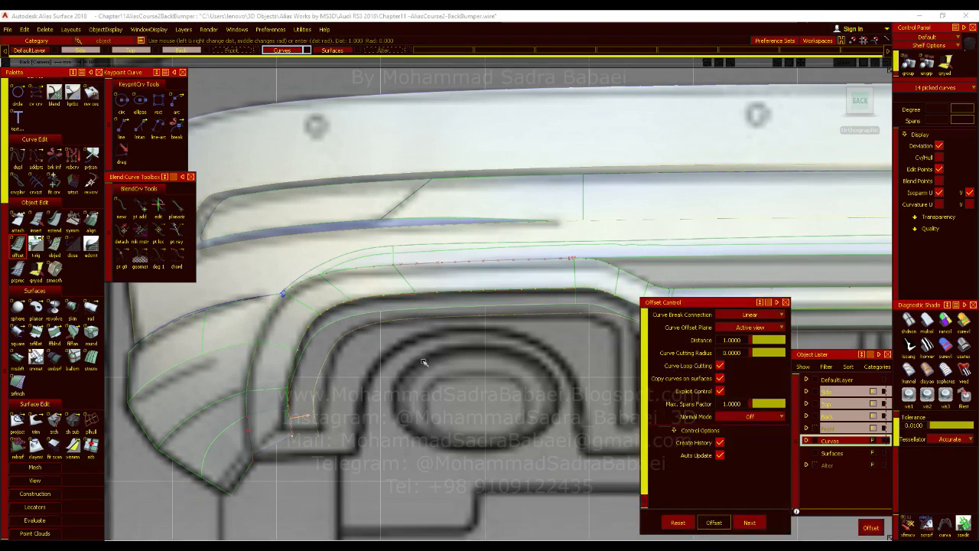
left_click(733, 340)
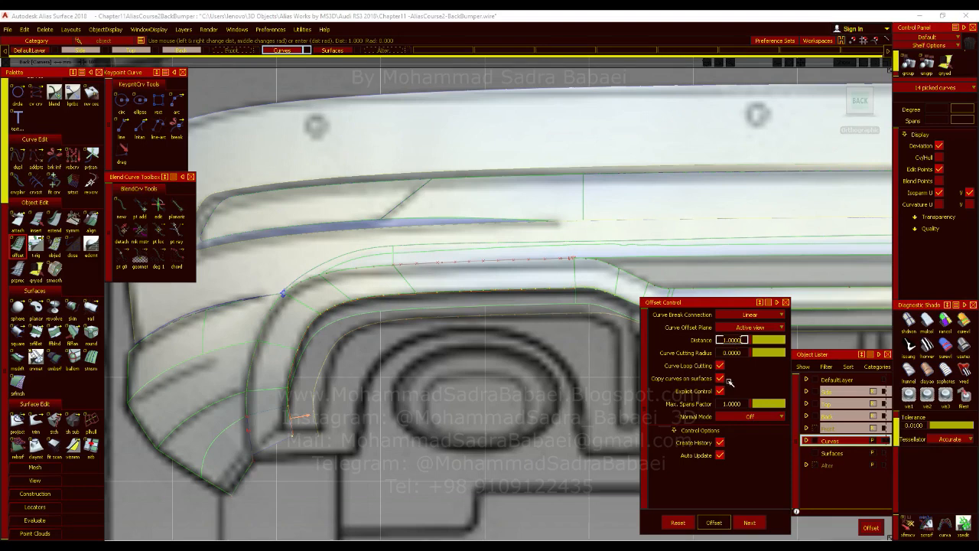
type("5")
key("Return")
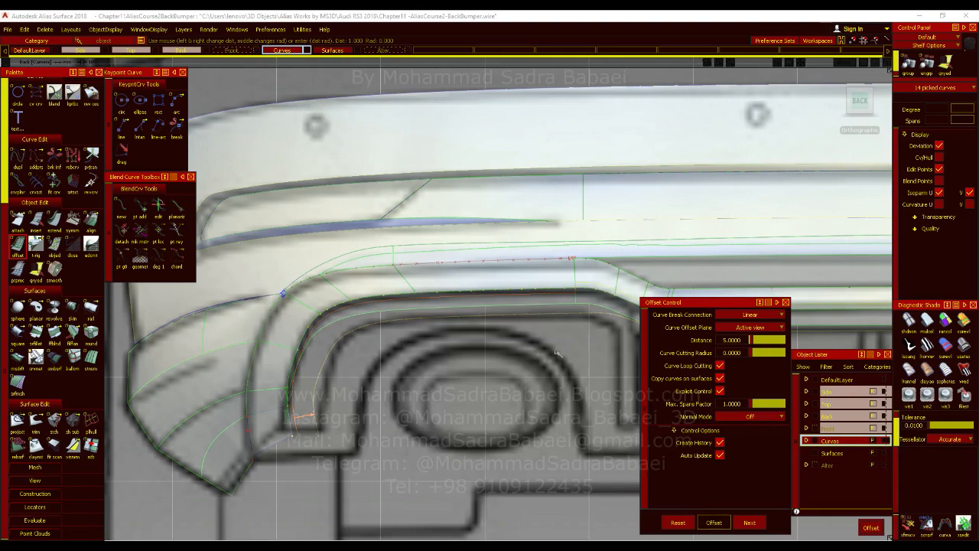
Step: Inspect the offset preview around the exhaust opening in the perspective view and leave the offset without applying it
right_click_drag(545, 394, 533, 406, "alt+shift")
middle_click_drag(534, 406, 388, 422, "alt+shift")
mouse_move(494, 350)
right_mouse_down("alt+shift")
mouse_move(514, 207)
mouse_move(481, 352)
right_mouse_up("alt+shift")
left_click_drag(480, 352, 643, 404, "alt+shift")
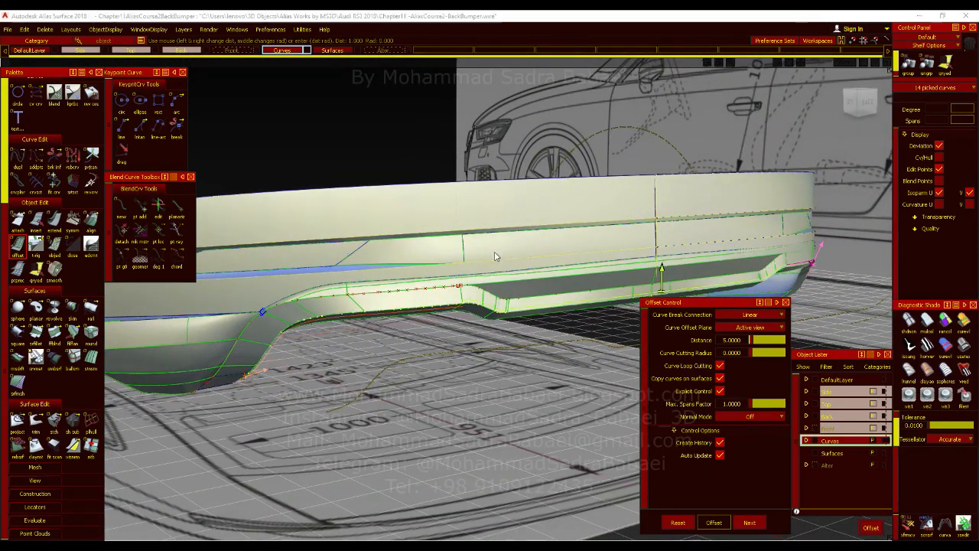
left_click_drag(498, 258, 496, 343, "ctrl+shift")
left_click_drag(472, 307, 487, 315, "ctrl+shift")
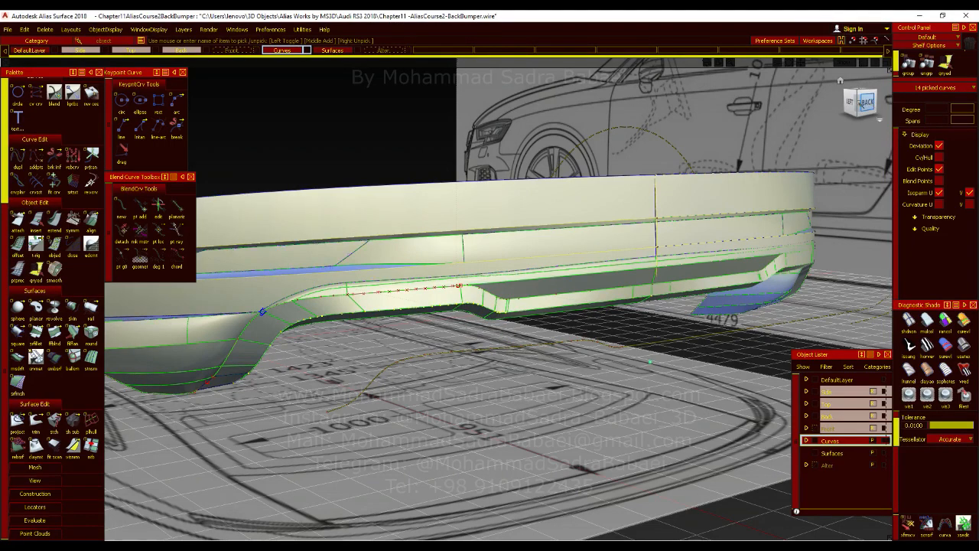
Step: In the back view, offset the trim's lower edge curves by 5, flipping the offset directions downward into the exhaust opening
left_click(862, 104)
double_click(18, 245)
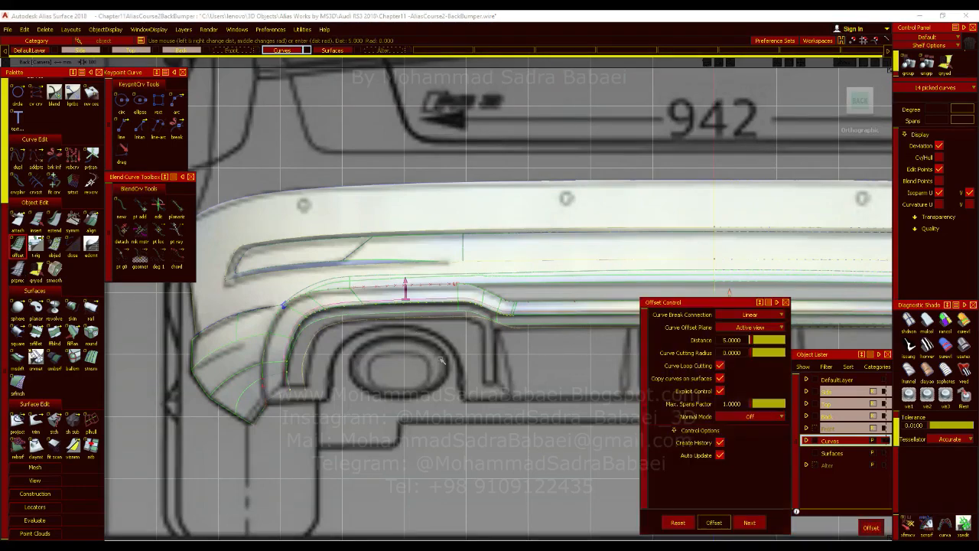
left_click(407, 291)
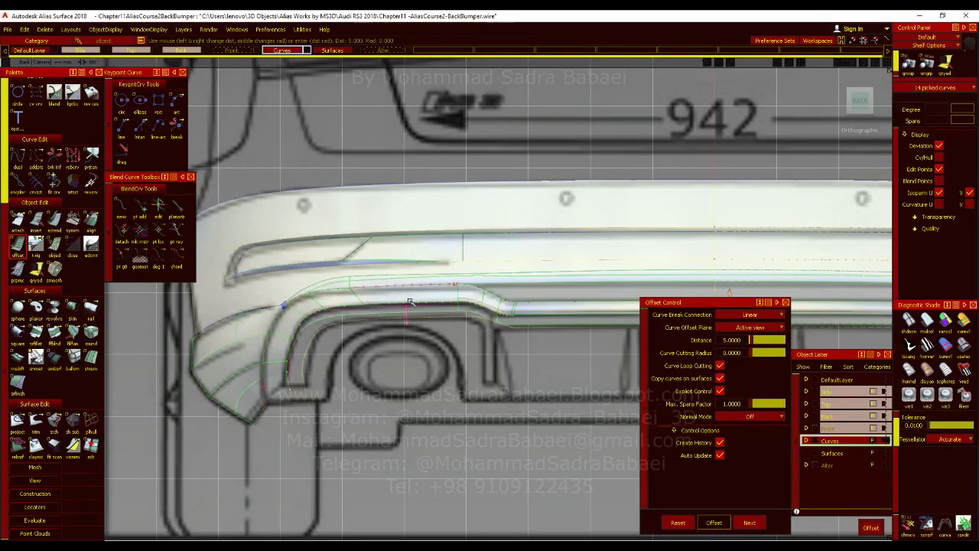
middle_click_drag(404, 285, 286, 258, "alt+shift")
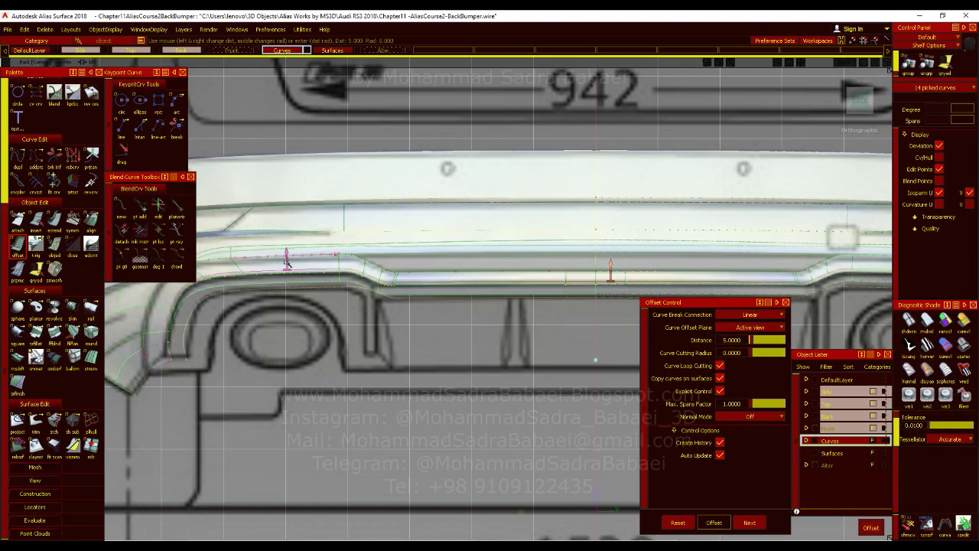
left_click(610, 276)
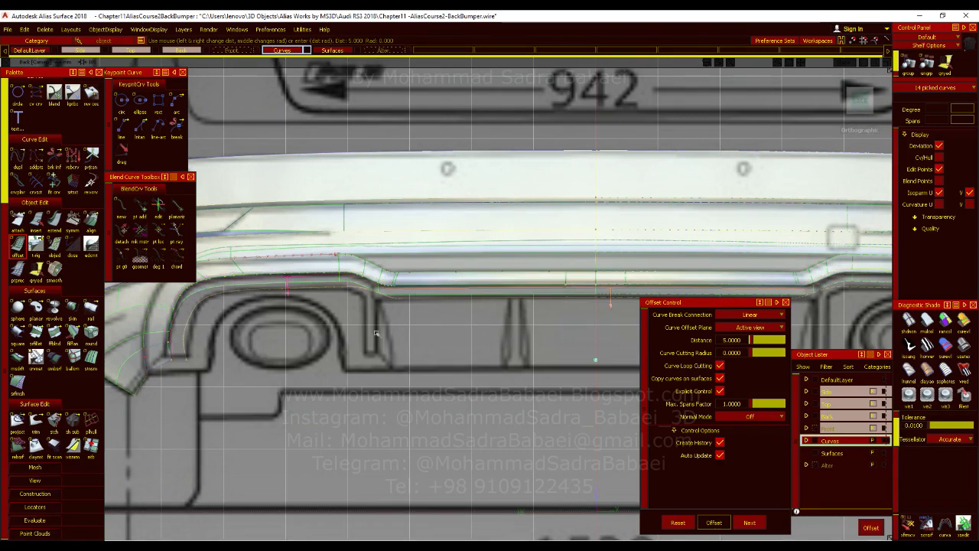
middle_click_drag(376, 333, 479, 363, "alt+shift")
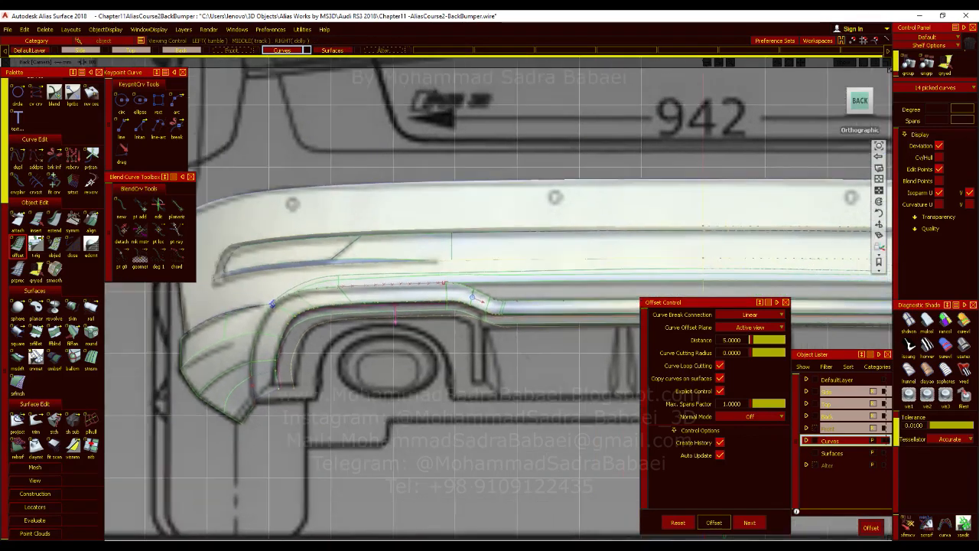
left_click(733, 341)
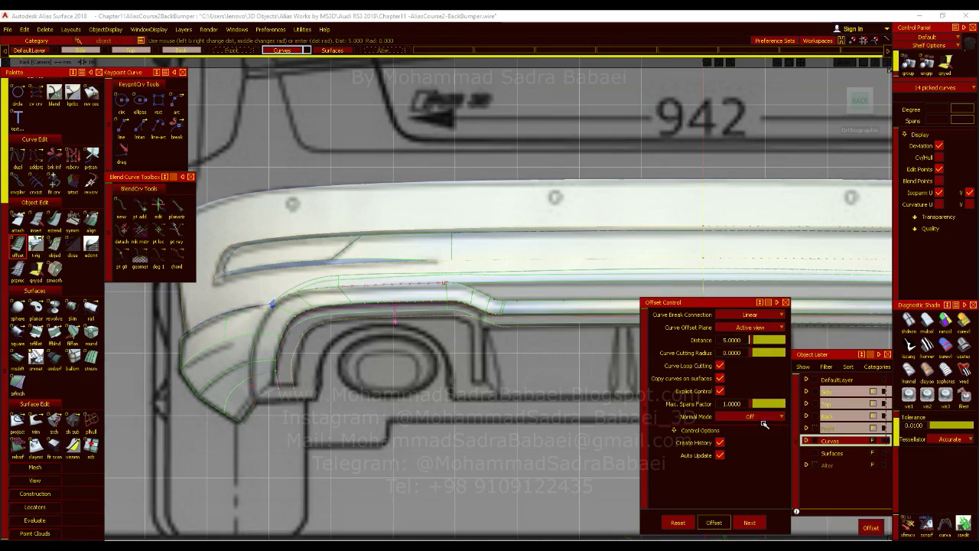
key("space")
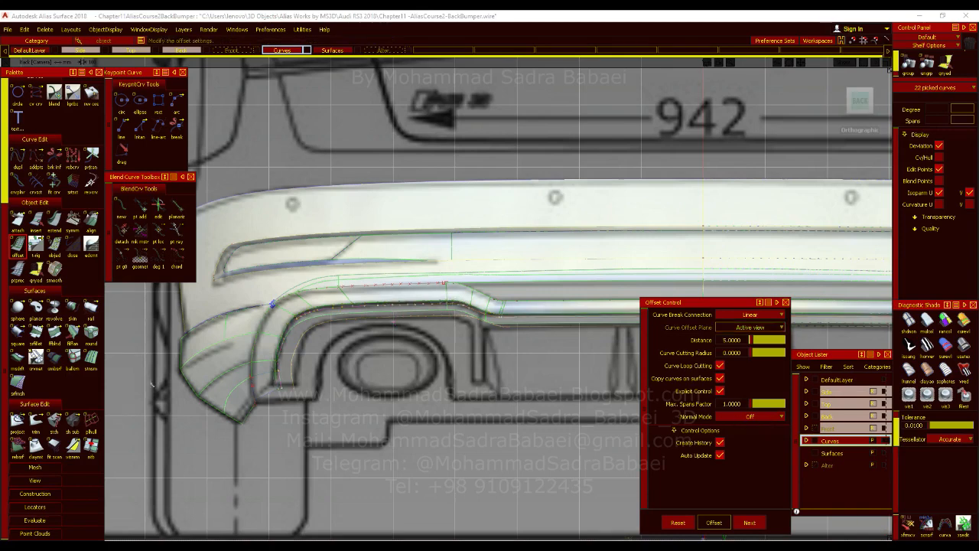
left_click(17, 419)
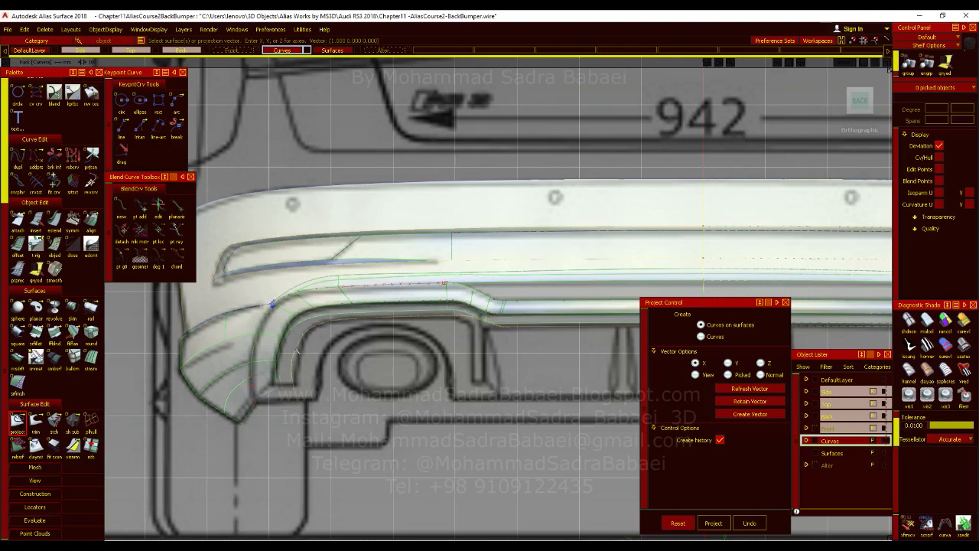
scroll(276, 299, "up", 5)
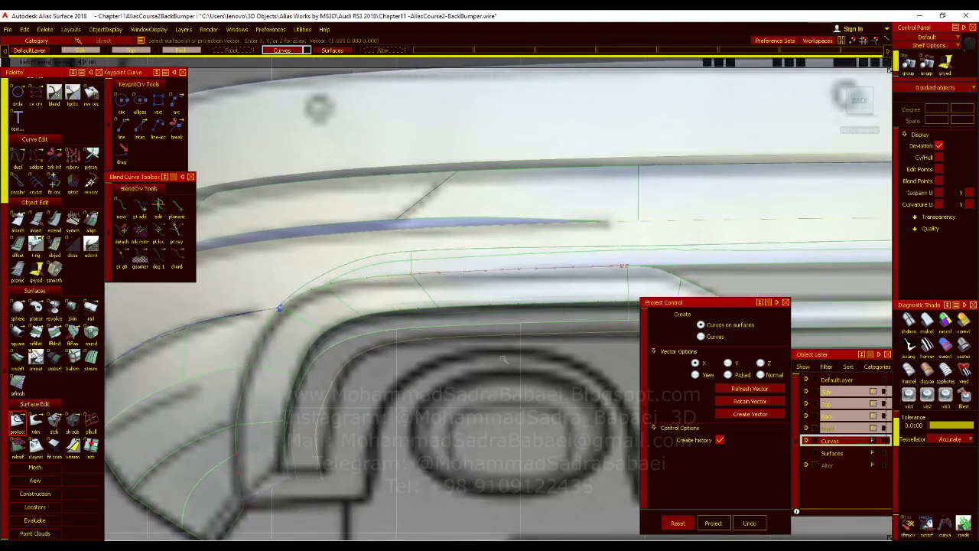
left_click_drag(451, 342, 401, 293, "ctrl+shift")
mouse_move(446, 332)
right_mouse_down("alt+shift")
mouse_move(488, 330)
mouse_move(459, 317)
mouse_move(304, 395)
right_mouse_up("alt+shift")
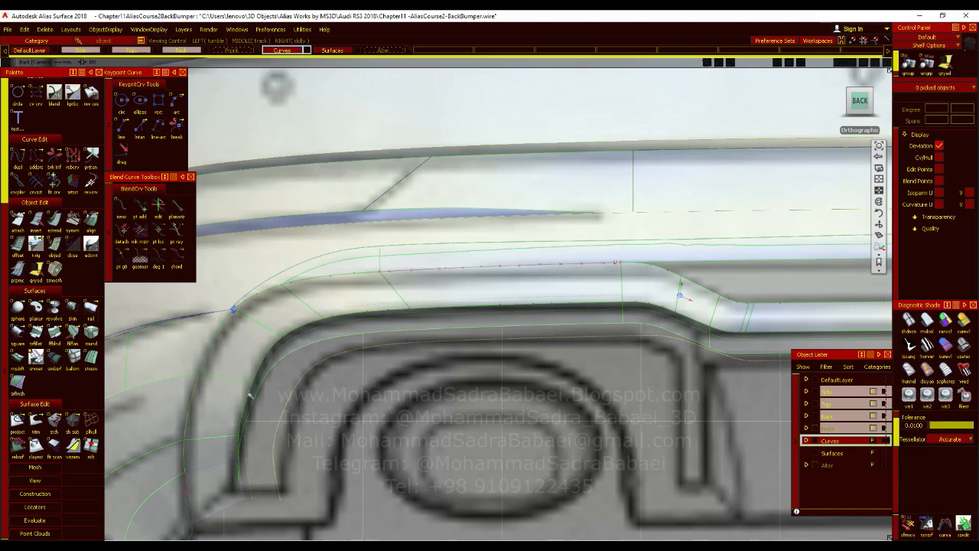
Step: Pick the three draft surfaces along the trim's lower edge and enable Intersect Flanges in their Multi-surface Draft settings
middle_click_drag(317, 413, 390, 313, "alt+shift")
right_click_drag(390, 314, 295, 172, "alt+shift")
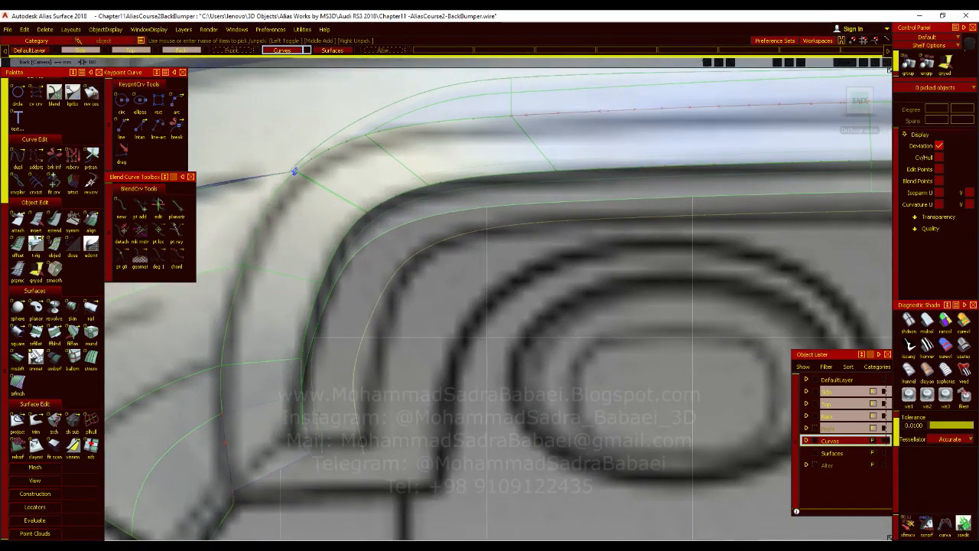
left_click(371, 240)
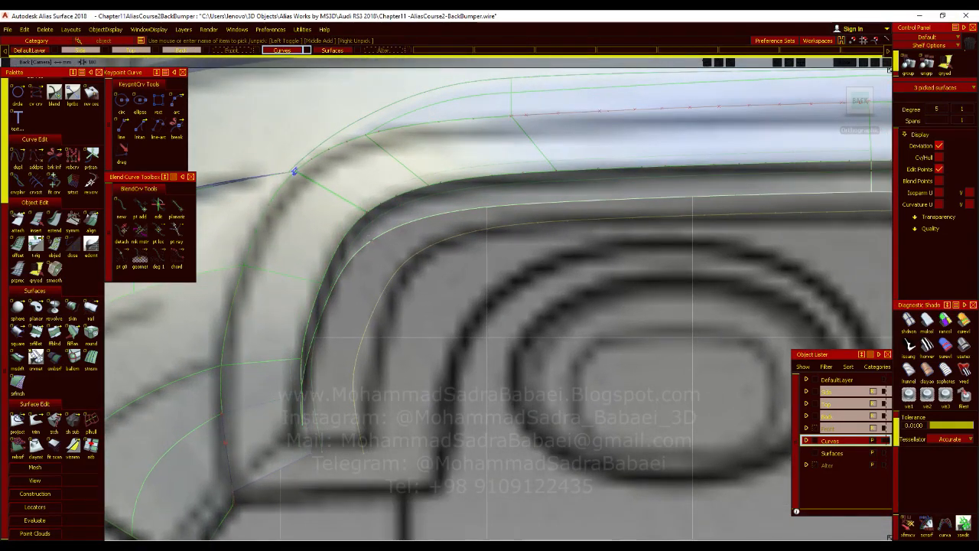
left_click(16, 357)
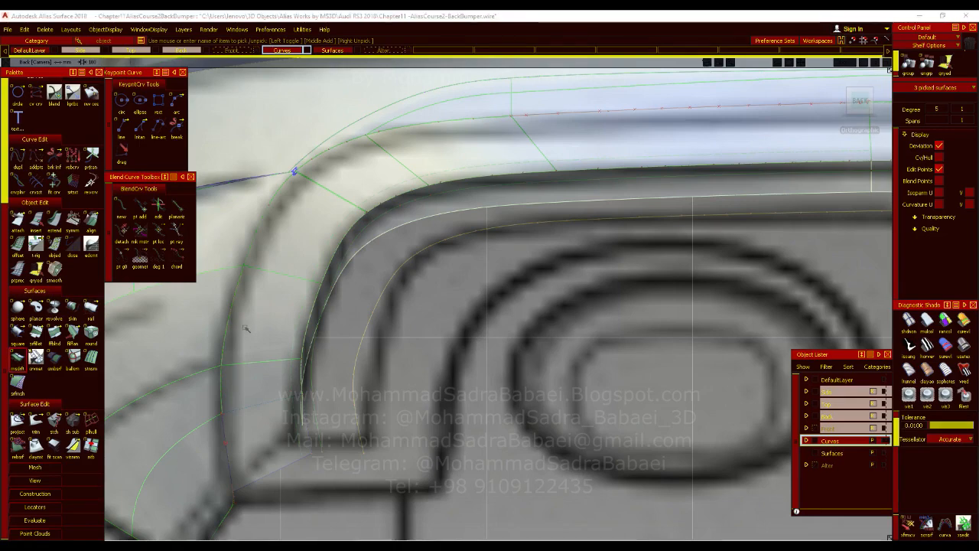
right_click_drag(329, 304, 365, 354, "alt+shift")
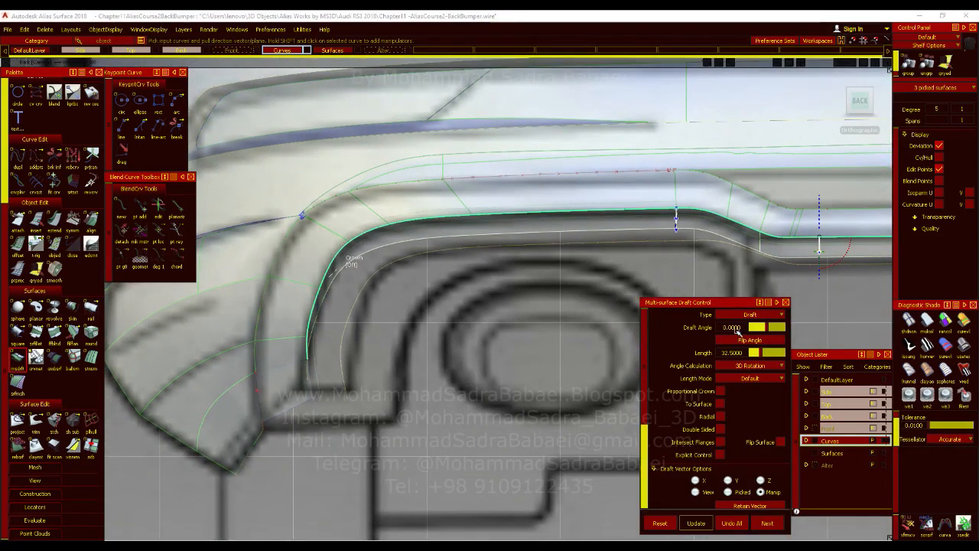
left_click(720, 444)
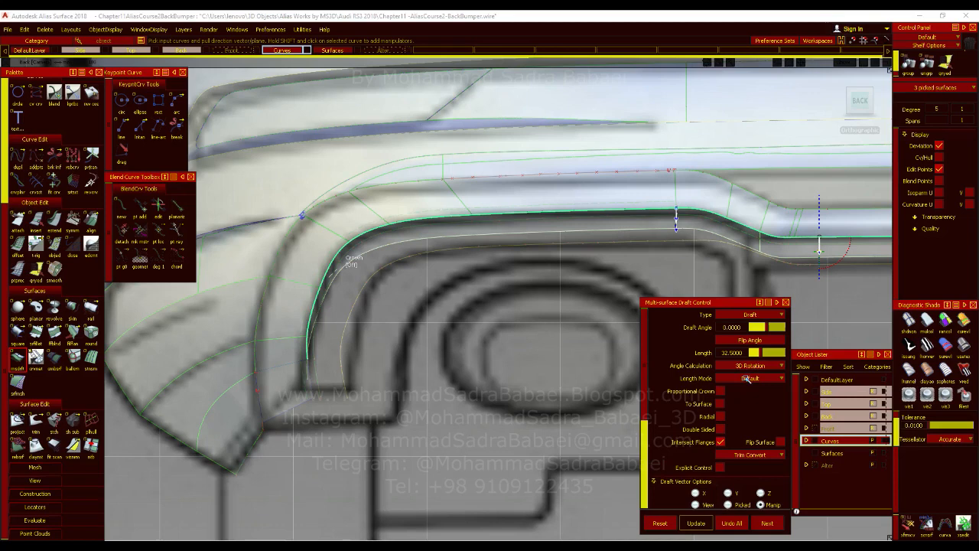
Step: Try draft angles of -5 and -10 on the exhaust surround flange and inspect its shape in the perspective view
left_click(735, 328)
key("Return")
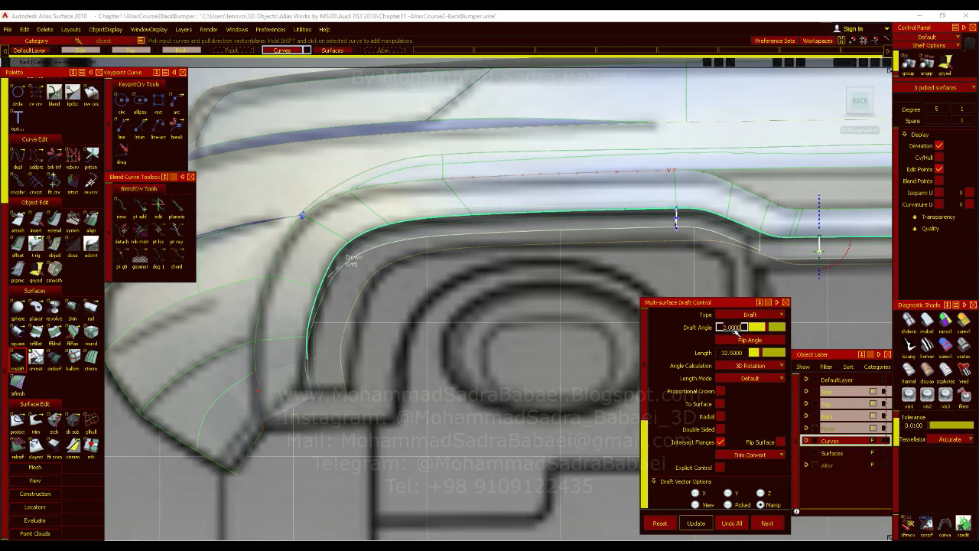
type("-5")
key("Return")
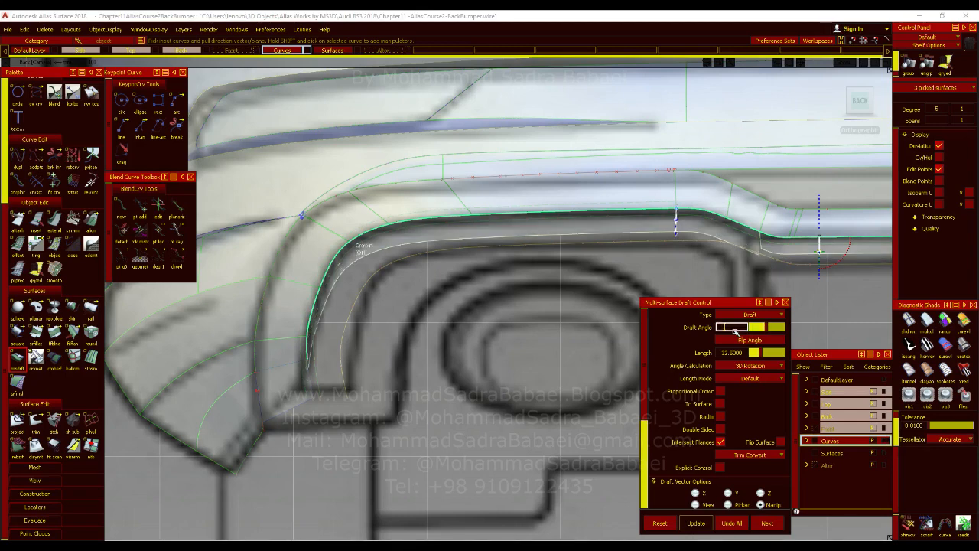
type("-10")
key("Return")
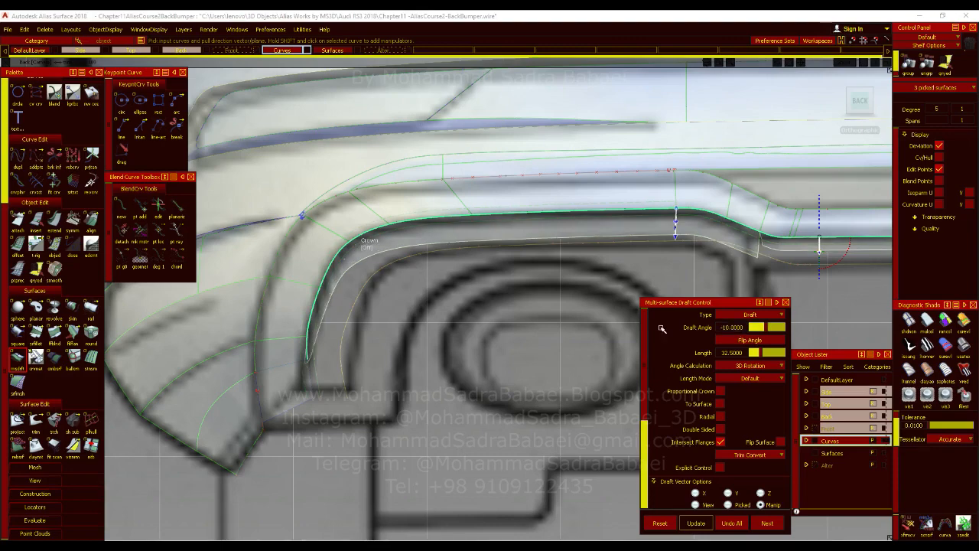
right_click_drag(536, 354, 496, 354, "alt+shift")
left_click_drag(496, 354, 467, 371, "alt+shift")
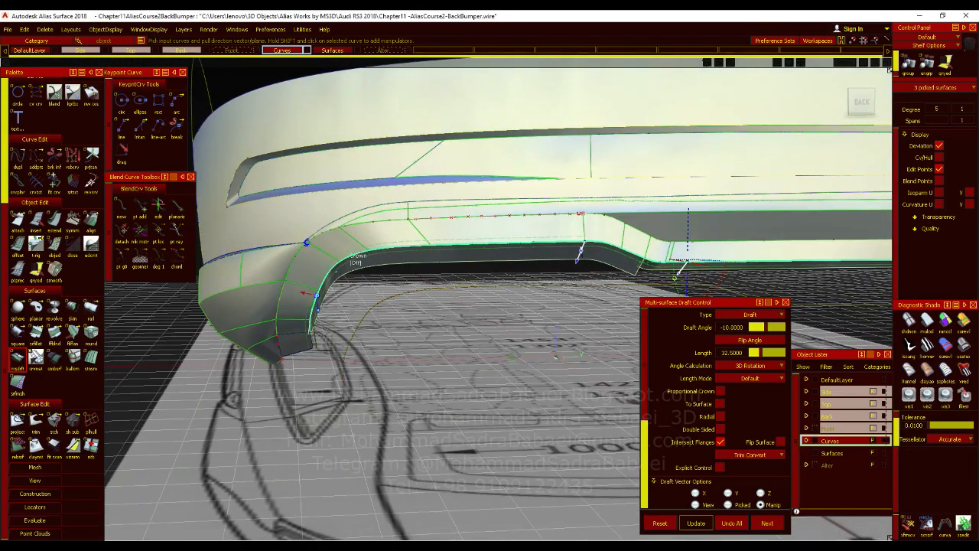
Step: Set the flange's draft angle to 0 and, in the left view, rotate its pull direction about Y to about 134 degrees
left_click(727, 327)
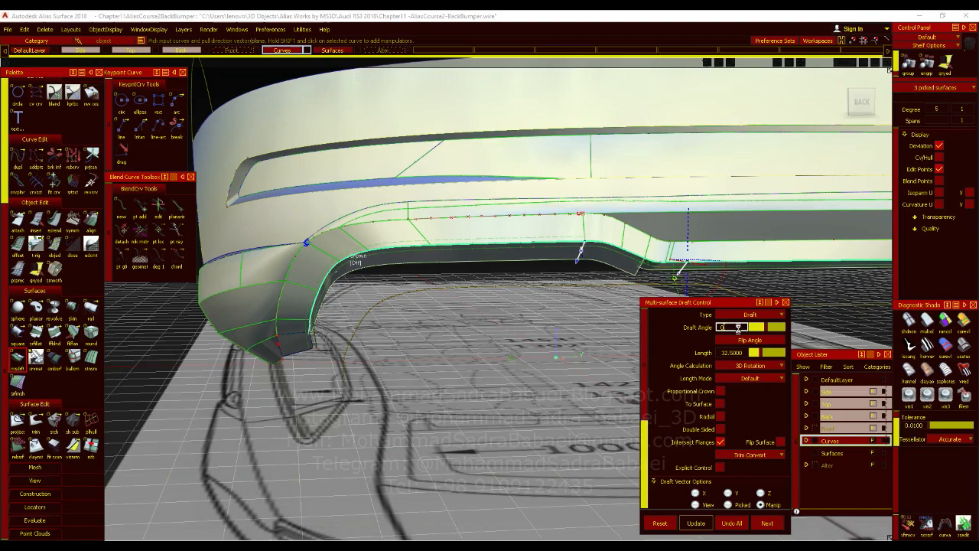
type("0")
key("Return")
left_click(850, 105)
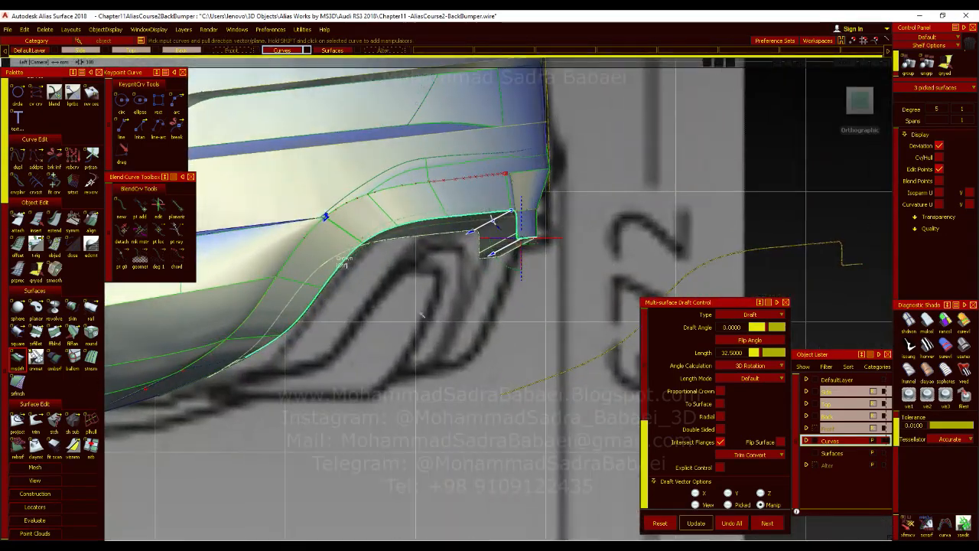
left_click_drag(517, 271, 518, 271)
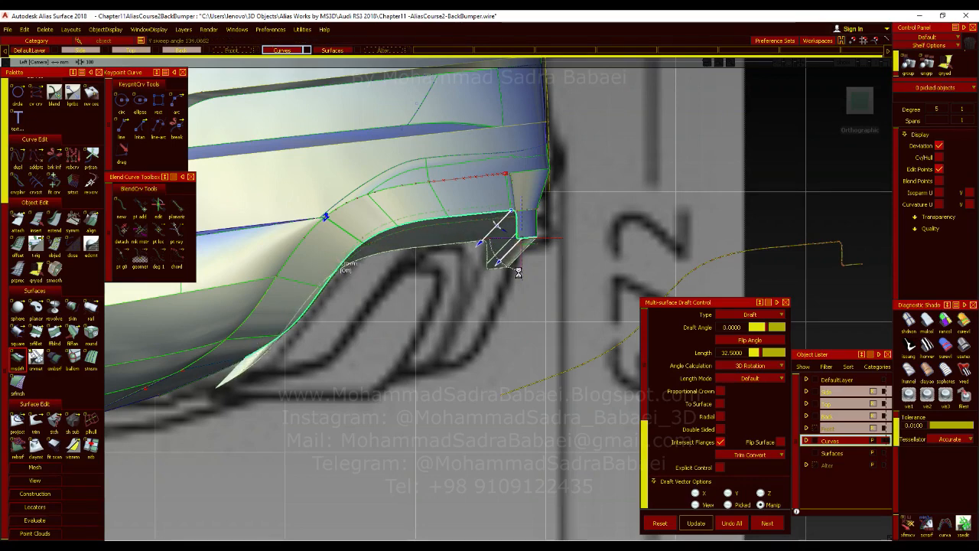
Step: Compare the flange with the blueprint in the back and left views, and undo the whole multi-surface draft
left_click(860, 101)
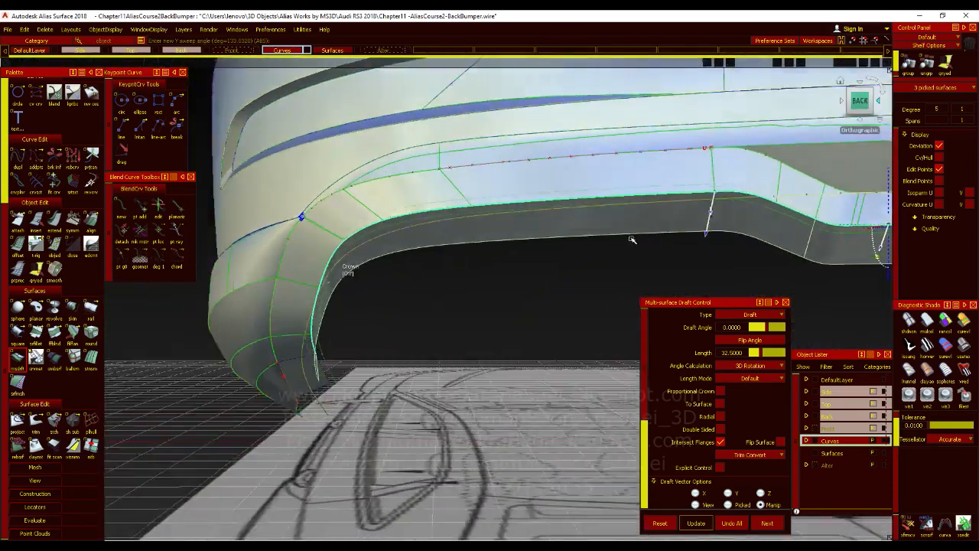
mouse_move(842, 101)
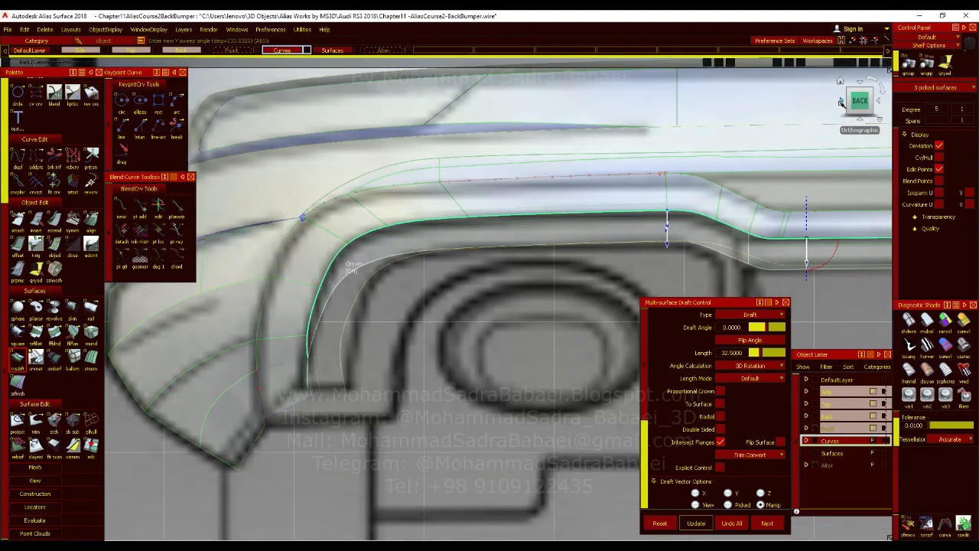
left_click(841, 102)
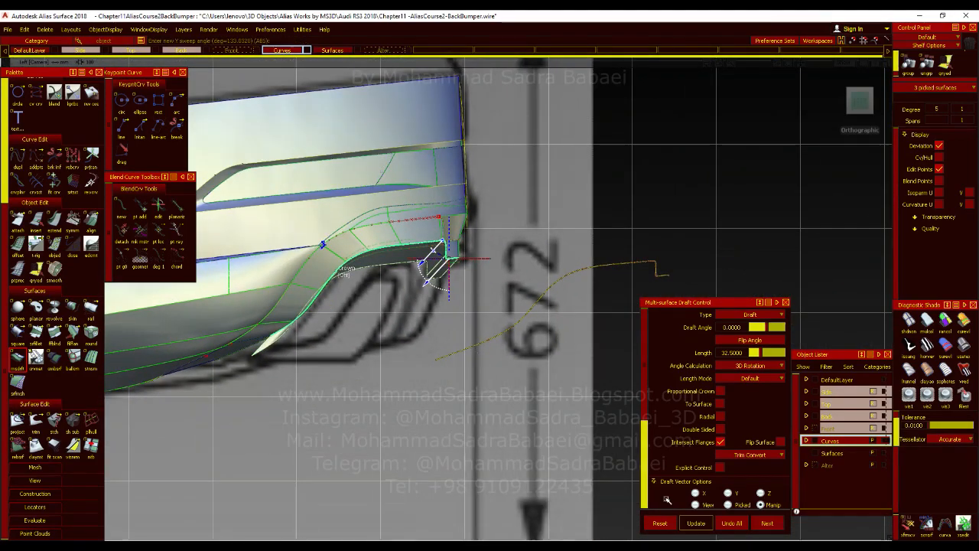
left_click(732, 523)
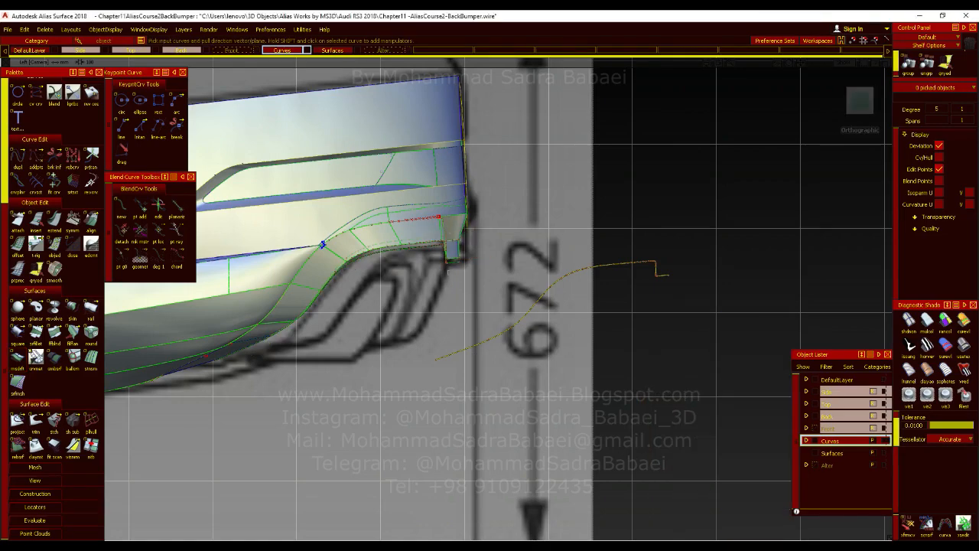
Step: Pick the 14 curves along the trim's lower edge and paste a copy of them in place
left_click_drag(324, 302, 380, 256, "alt+shift")
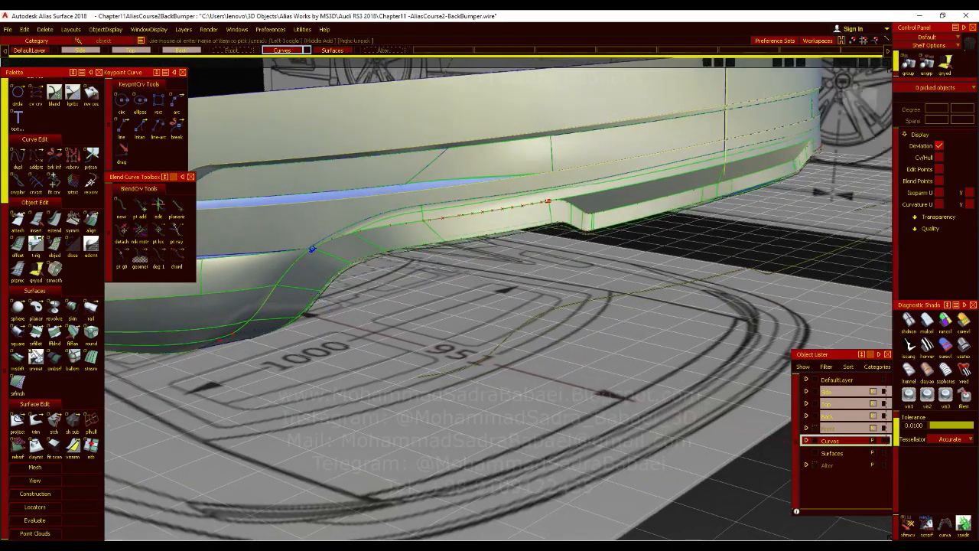
left_click(380, 256)
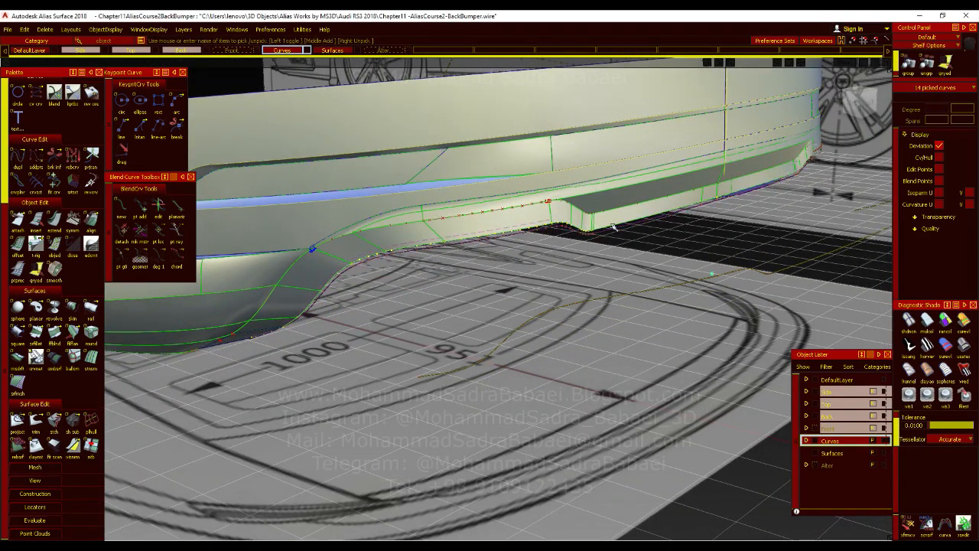
left_click(863, 106)
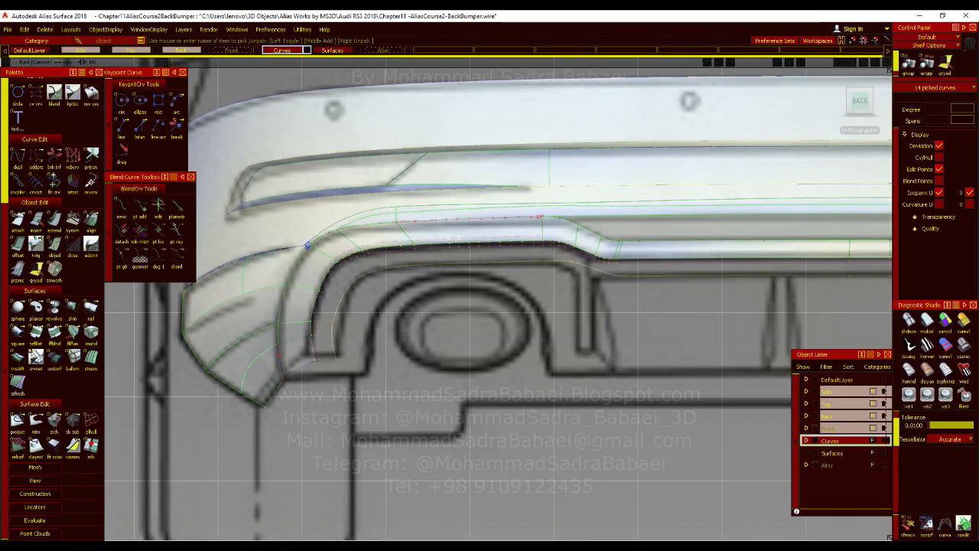
key("ctrl+v")
right_click_drag(512, 336, 474, 335, "alt+shift")
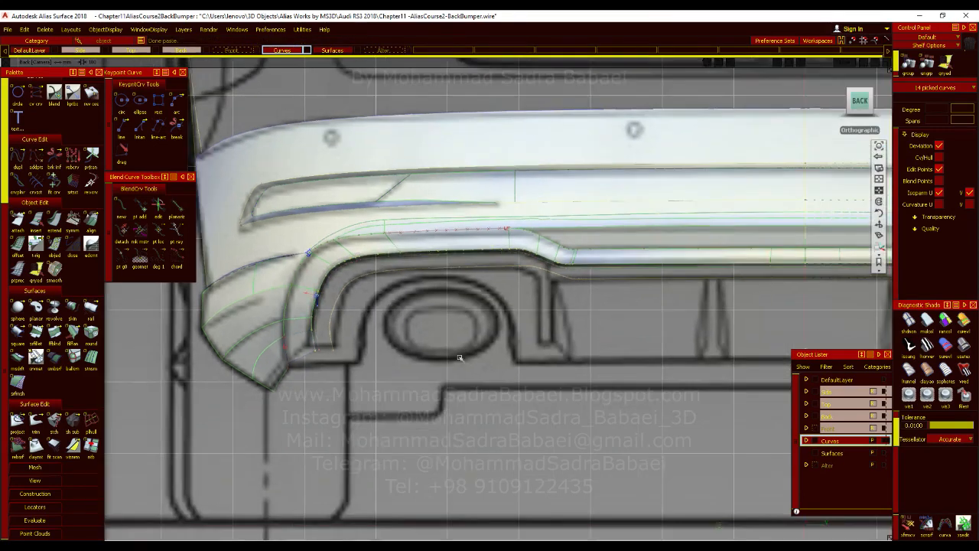
middle_click_drag(474, 335, 459, 346, "alt+shift")
Step: Place the pasted curves' pivot on the car's centreline level with their lower ends, and shift it forward below the exhaust in the left view
left_click_drag(448, 339, 490, 326, "ctrl+shift")
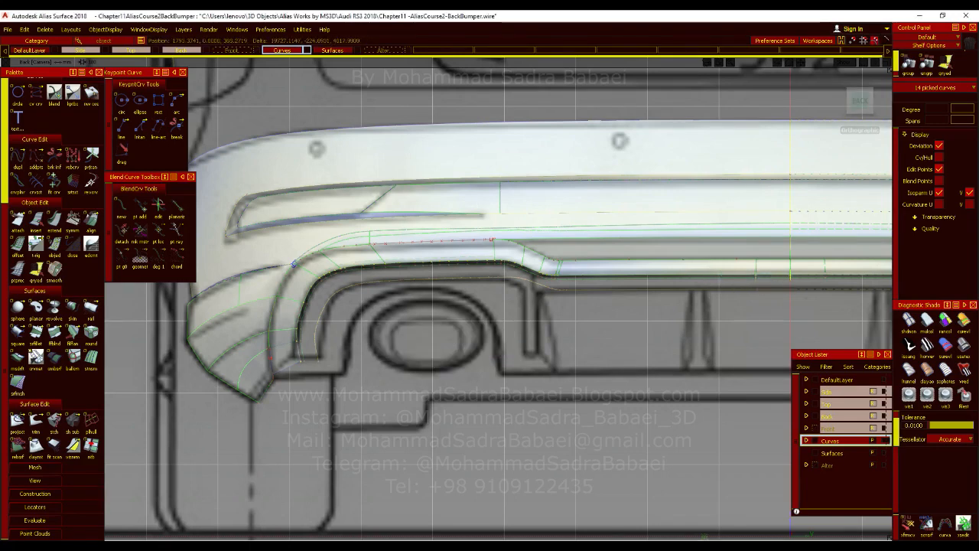
left_click_drag(683, 352, 710, 370, "ctrl+shift")
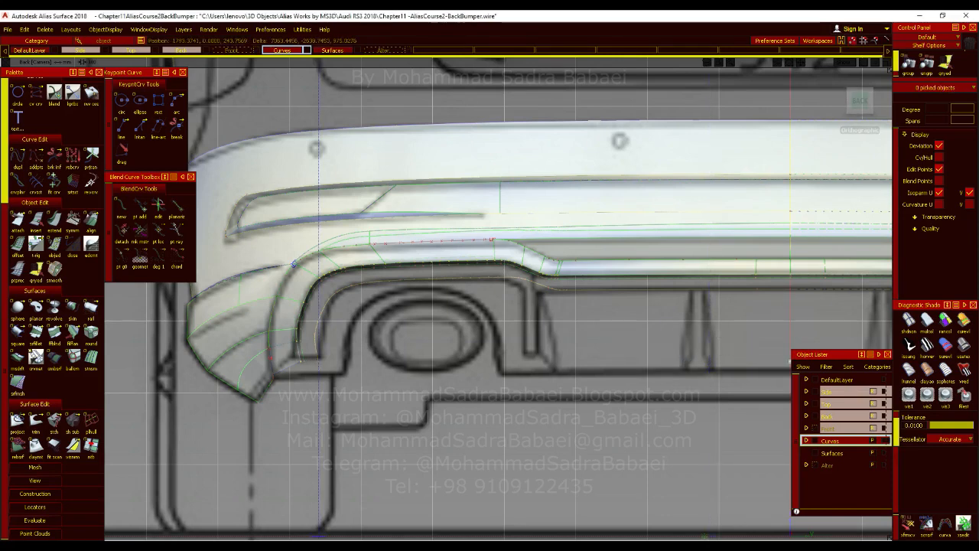
left_click(842, 100)
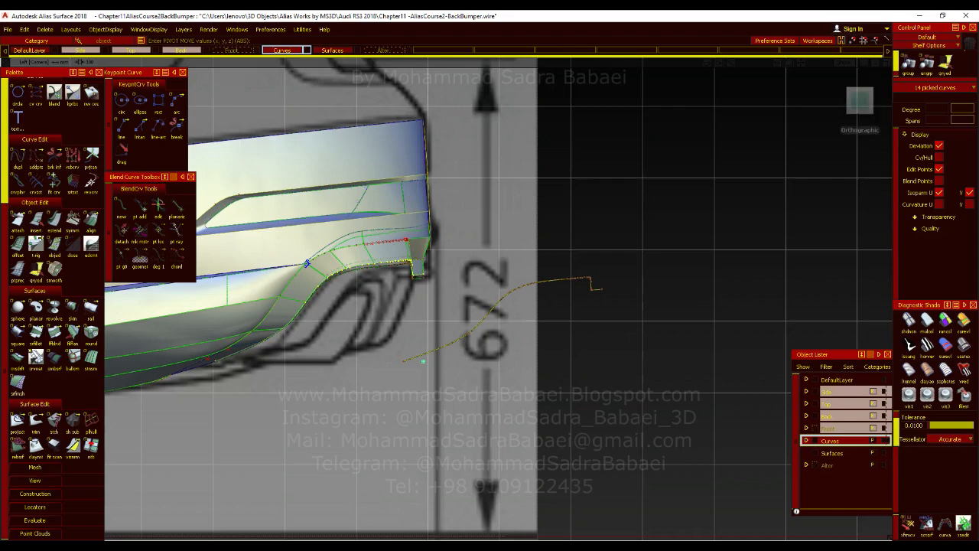
middle_click_drag(495, 345, 531, 332, "ctrl+shift")
middle_click_drag(502, 363, 390, 365)
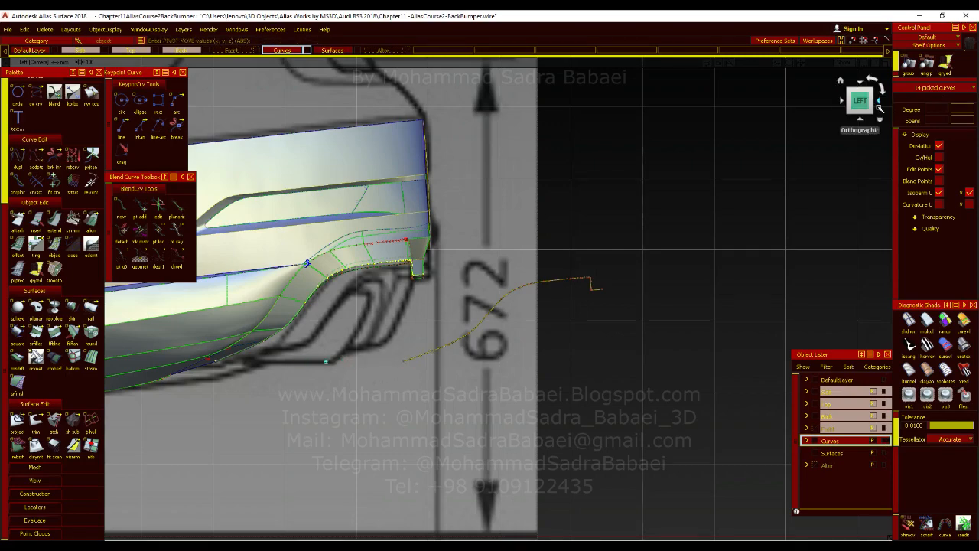
Step: In the back view, start scaling the pasted edge curves about the repositioned pivot towards the blueprint's exhaust surround outline
left_click(880, 108)
middle_click_drag(498, 359, 589, 372, "ctrl+shift")
left_click_drag(589, 371, 582, 371)
right_click_drag(582, 371, 585, 312, "alt+shift")
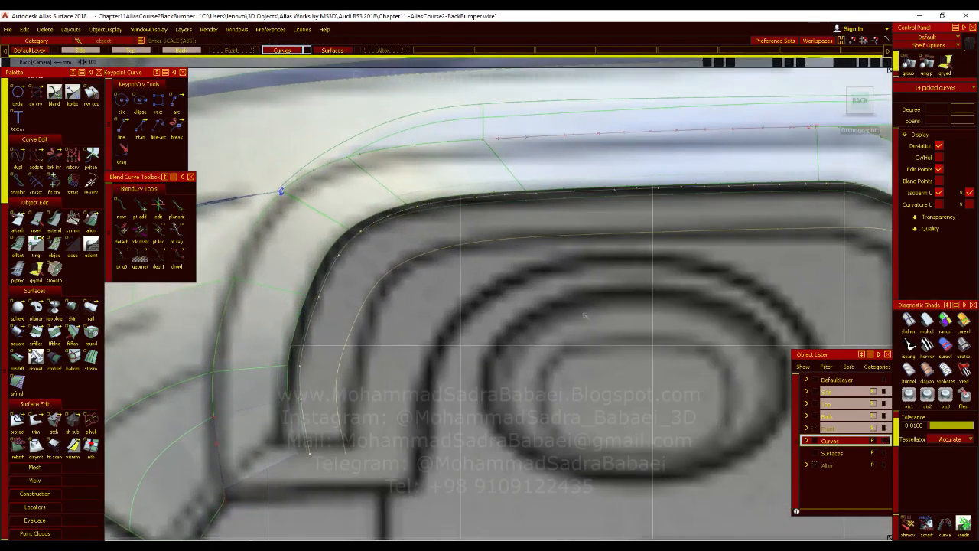
Step: Scale and vertically adjust the picked curve set in the back view so it runs just beneath the bumper's lower edge
left_click_drag(605, 338, 608, 338)
right_click_drag(608, 337, 611, 373)
middle_click_drag(676, 302, 372, 280, "alt+shift")
right_click_drag(401, 278, 398, 303, "alt+shift")
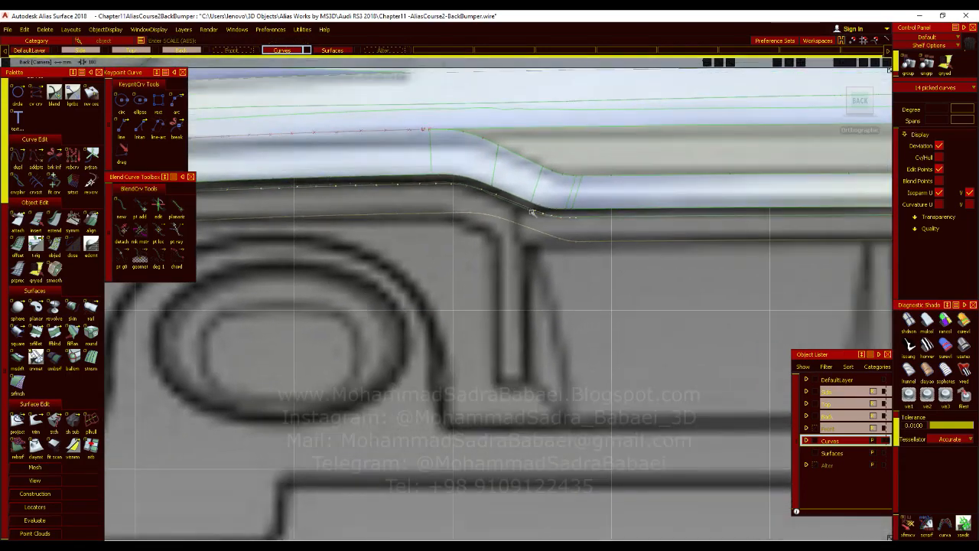
right_click_drag(536, 222, 489, 260, "alt+shift")
middle_click_drag(563, 248, 699, 227, "alt+shift")
Step: Shift the picked curve set horizontally towards the front of the car in the left view
left_click(874, 93)
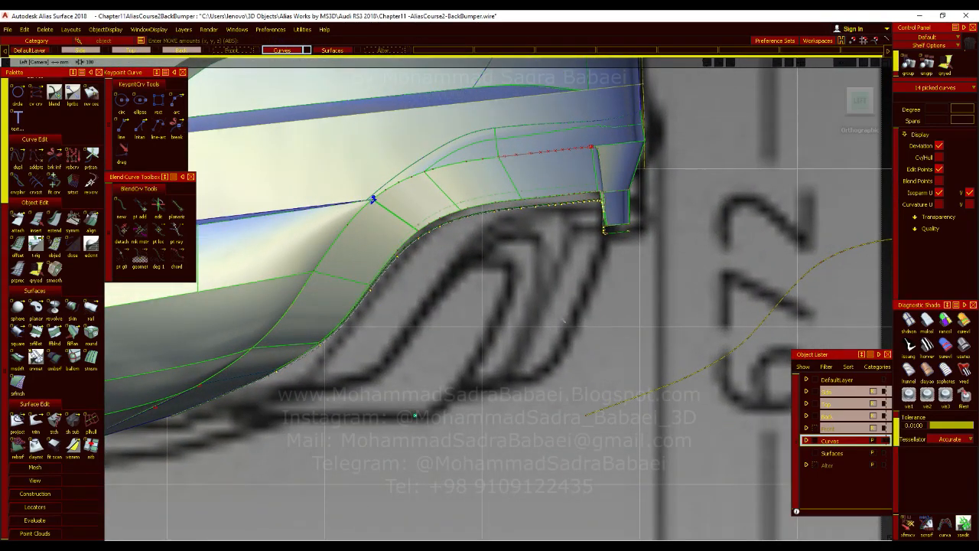
middle_click_drag(601, 328, 601, 312, "ctrl+shift")
left_click_drag(600, 314, 583, 338)
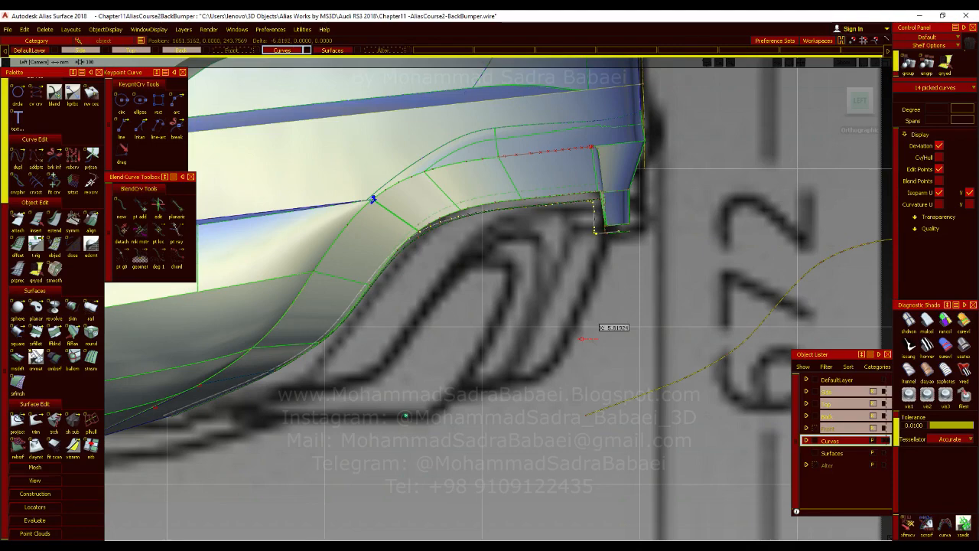
Step: Delete the surplus picked curves around the bumper's lower edge, keeping only the inward-offset set
left_click_drag(536, 191, 595, 221, "alt+shift")
left_click_drag(521, 222, 509, 251, "ctrl+shift")
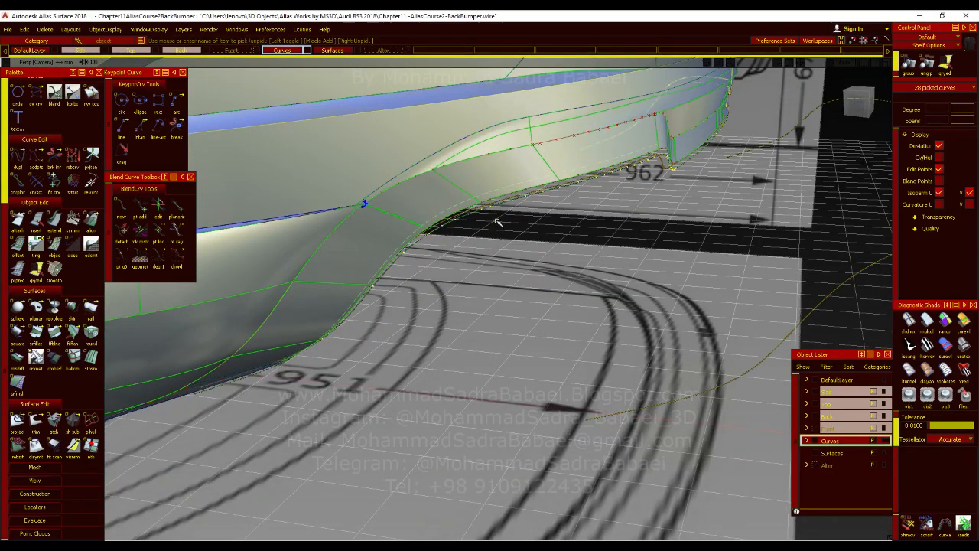
middle_click_drag(601, 227, 511, 283, "alt+shift")
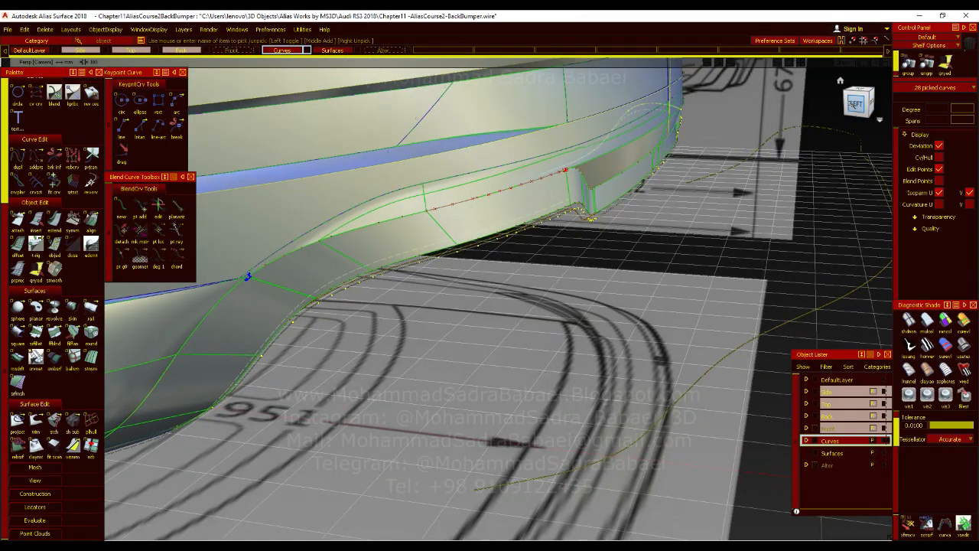
left_click(856, 104)
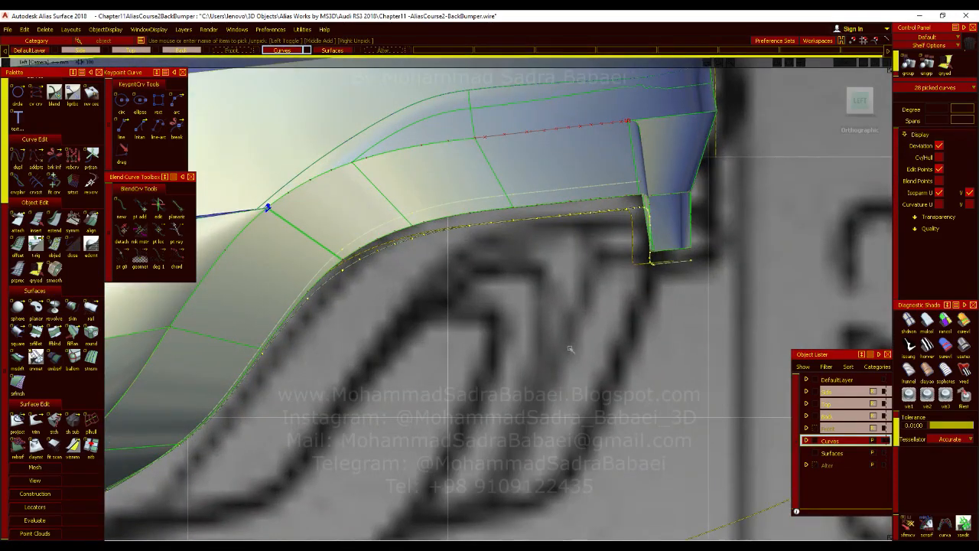
key("Delete")
key("Return")
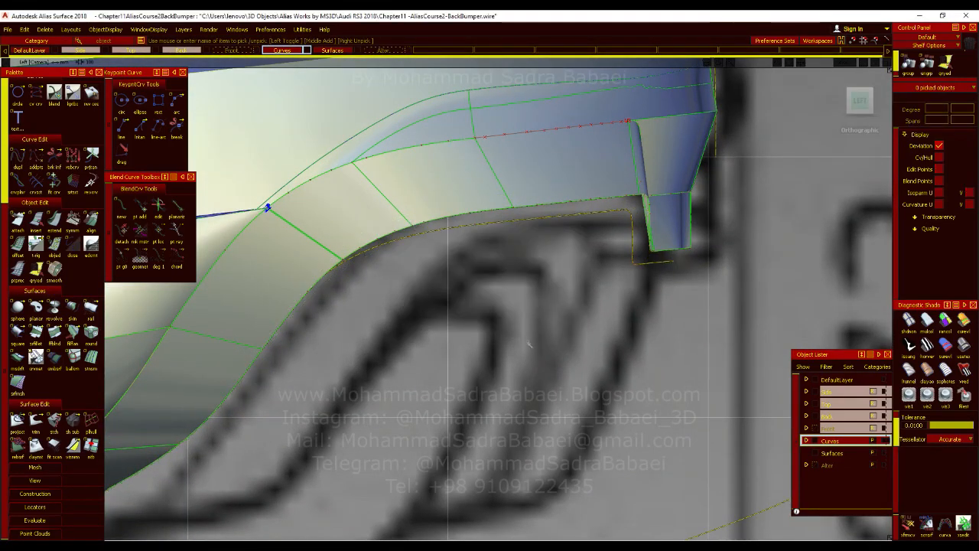
Step: Start a Freeform Blend with G0 position continuity on both sides and turn on Chain Select
left_click(22, 361)
left_click(54, 334)
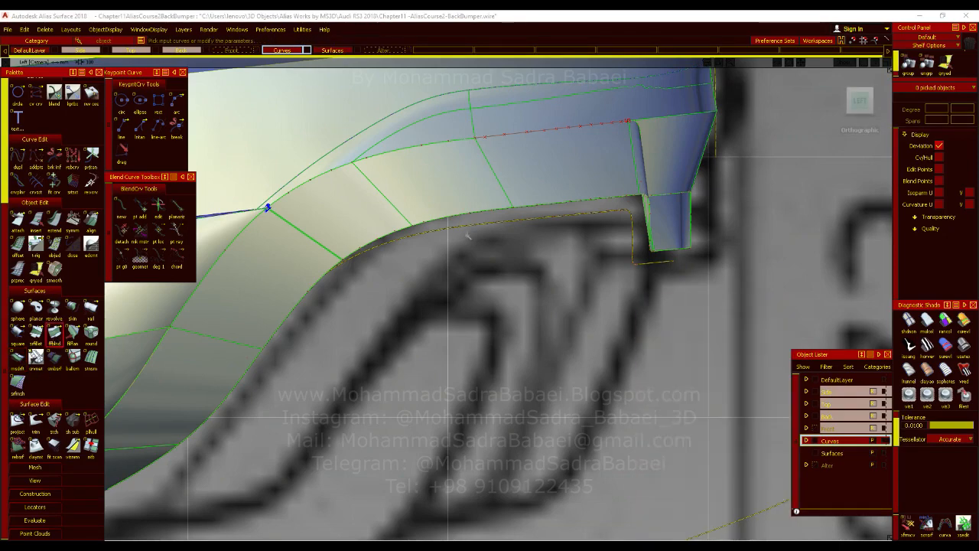
left_click_drag(462, 209, 490, 247, "alt+shift")
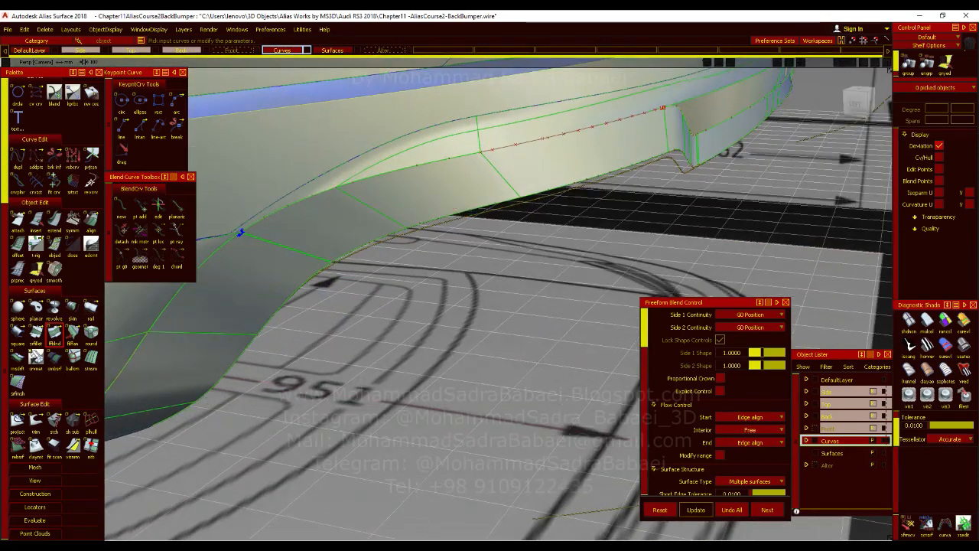
scroll(746, 386, "down", 2)
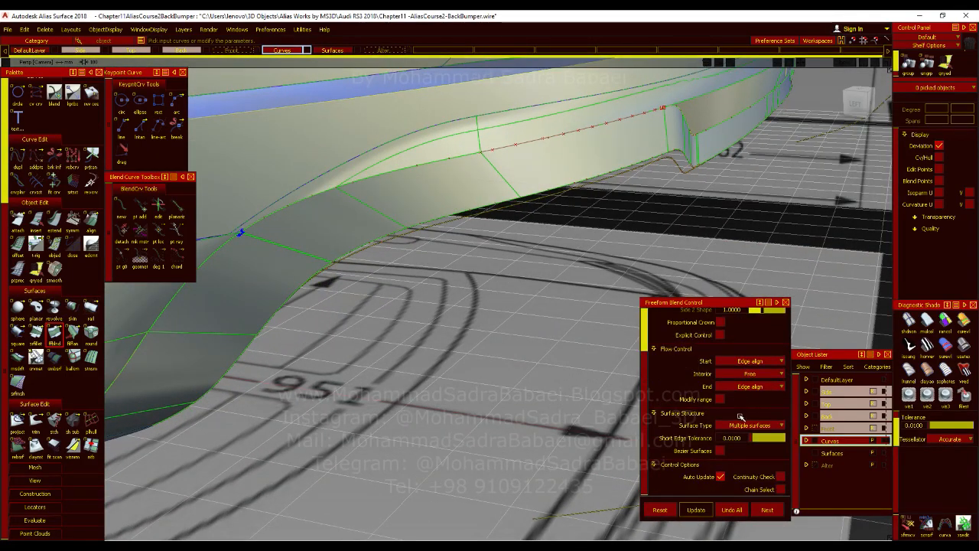
left_click(780, 489)
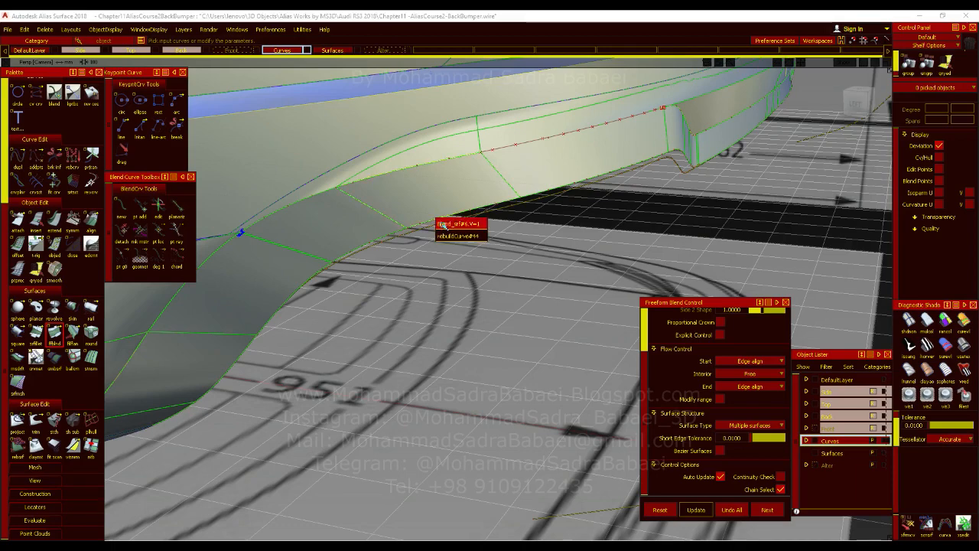
Step: Blend the chained lower edge of the exhaust arch to the offset curve beneath it, up to the stepped corner
left_click(440, 222)
left_click_drag(469, 235, 423, 233, "alt+shift")
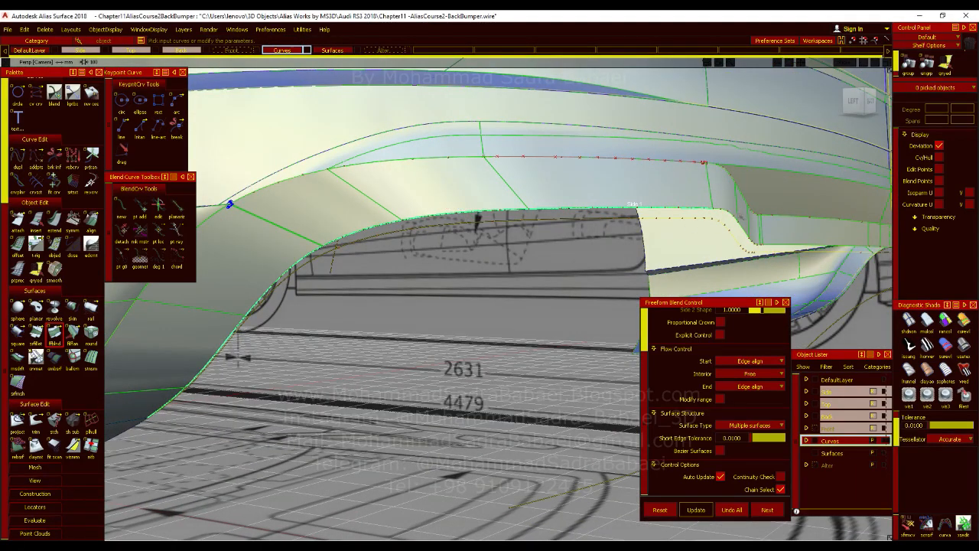
left_click_drag(581, 218, 478, 275, "alt+shift")
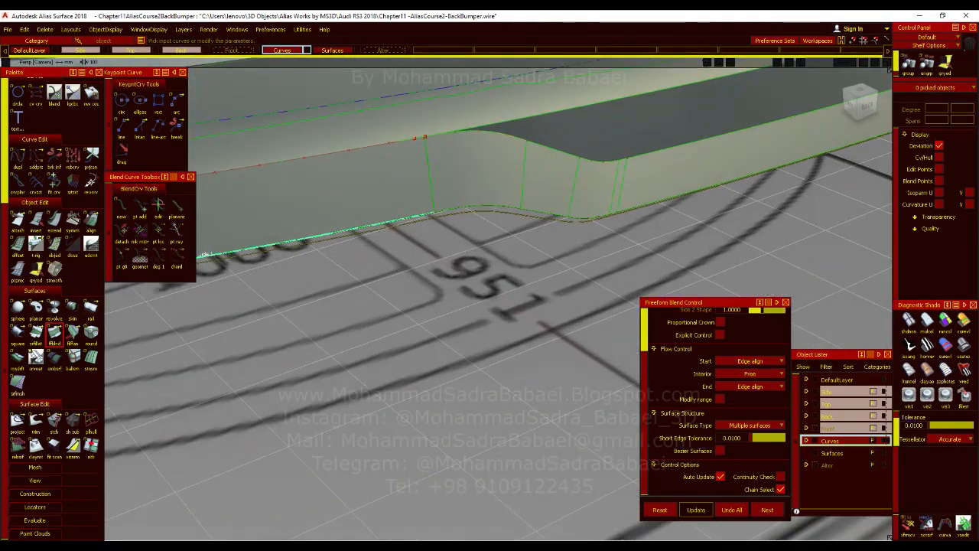
left_click(479, 211)
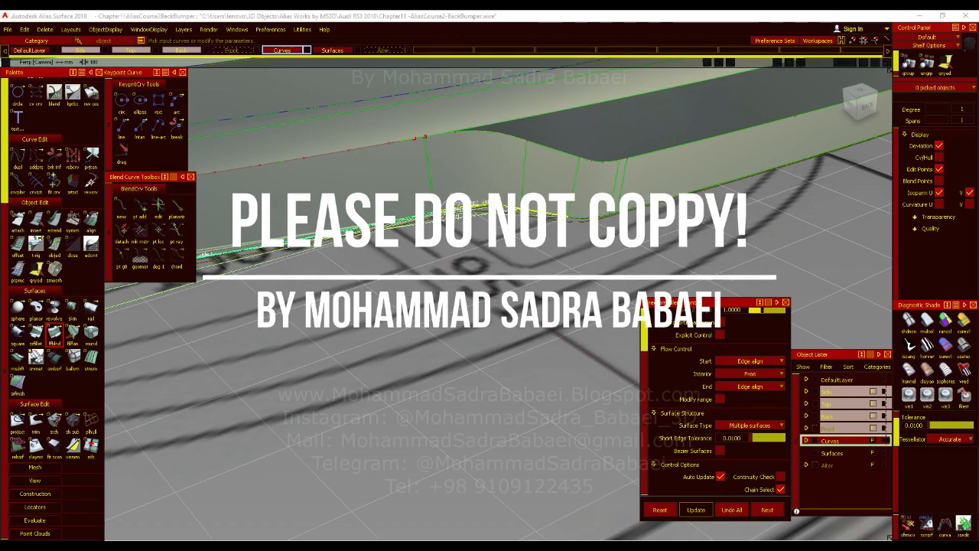
key("ctrl+z")
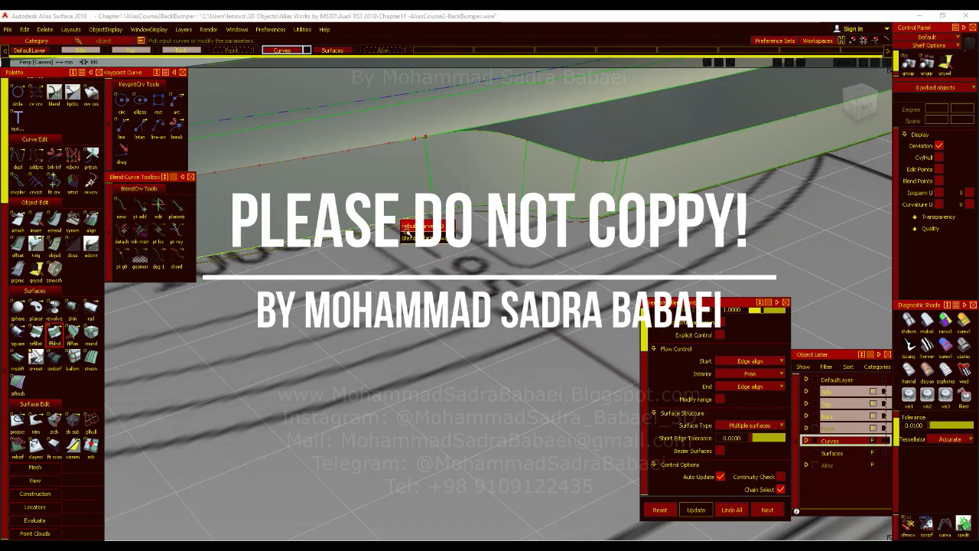
left_click(205, 255)
right_click_drag(536, 253, 489, 253, "alt+shift")
left_click_drag(535, 253, 734, 505, "alt+shift")
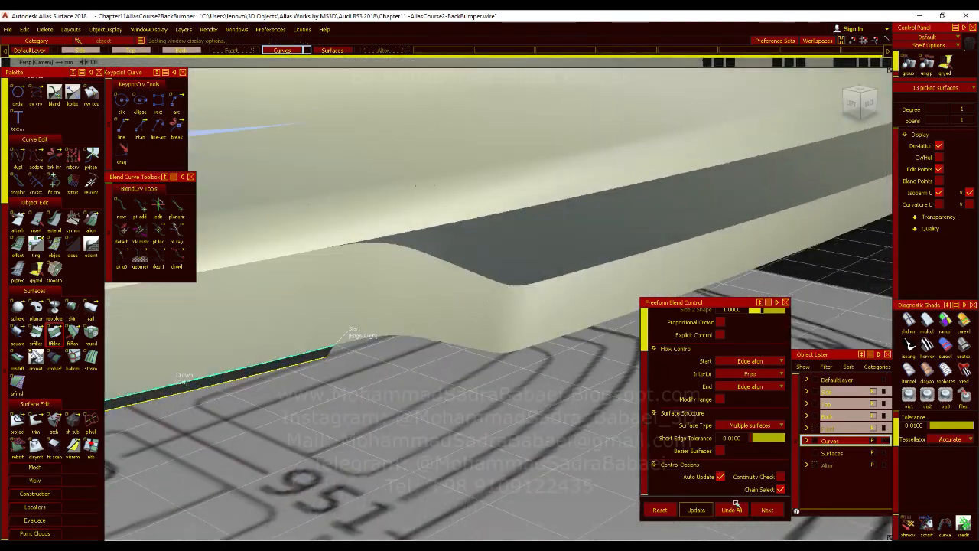
left_click(766, 510)
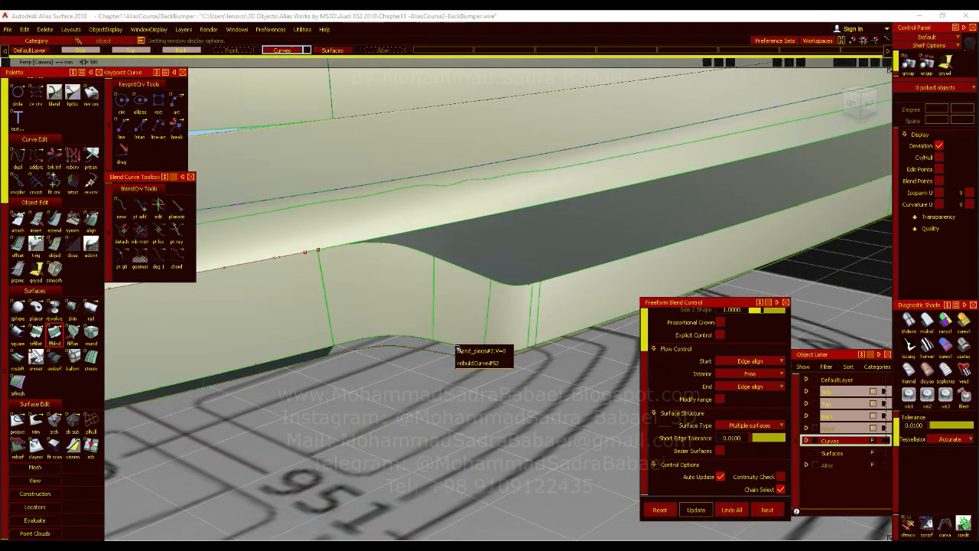
Step: Continue the freeform blend between bumper edge and offset curve around the stepped corner and along the rear centre section
left_click(462, 353)
left_click(767, 511)
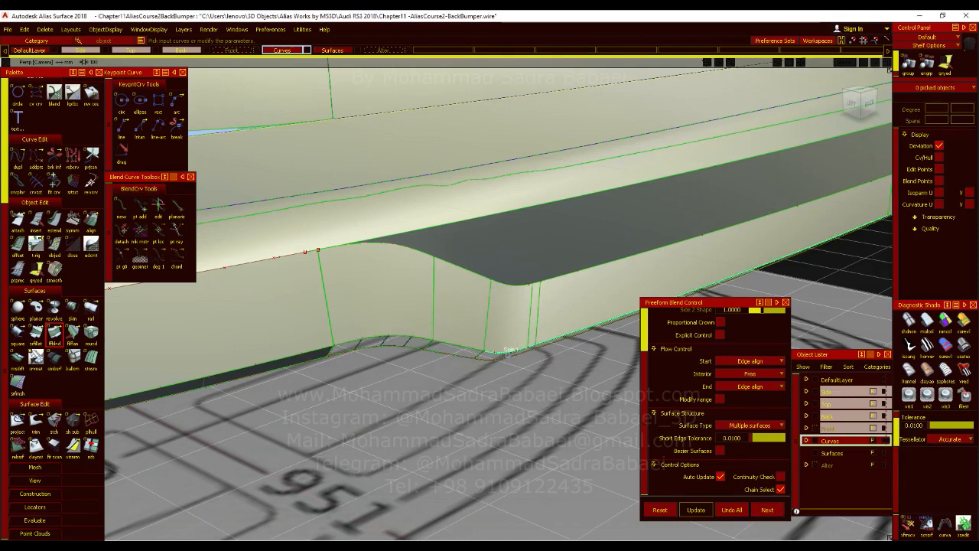
left_click(507, 350)
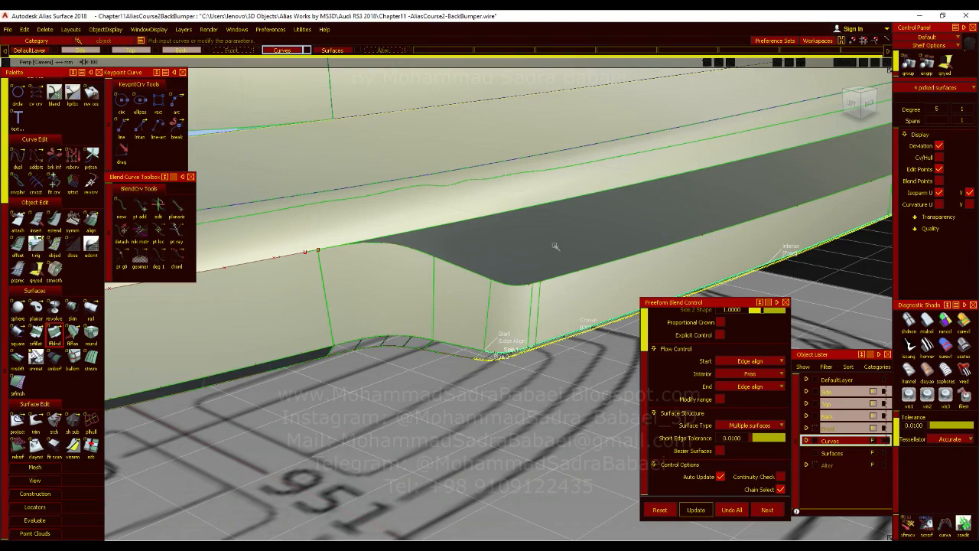
key("ctrl+z")
Step: Inspect the blended lower lip of the bumper from several angles and against the side blueprint
left_click_drag(601, 298, 628, 314, "alt+shift")
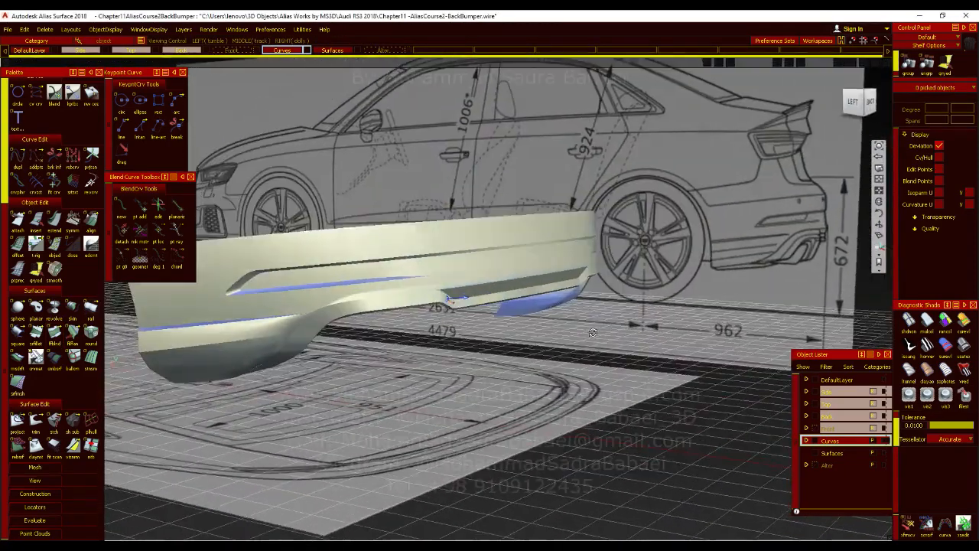
right_click_drag(451, 300, 492, 324, "ctrl+shift")
right_click_drag(426, 324, 454, 299, "alt+shift")
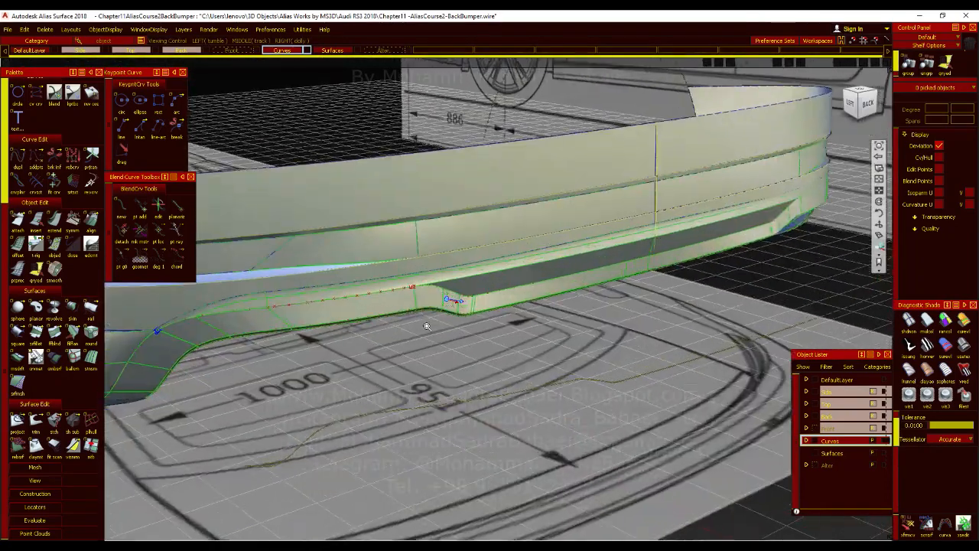
left_click_drag(454, 299, 448, 296, "alt+shift")
right_click_drag(461, 302, 681, 259, "alt+shift")
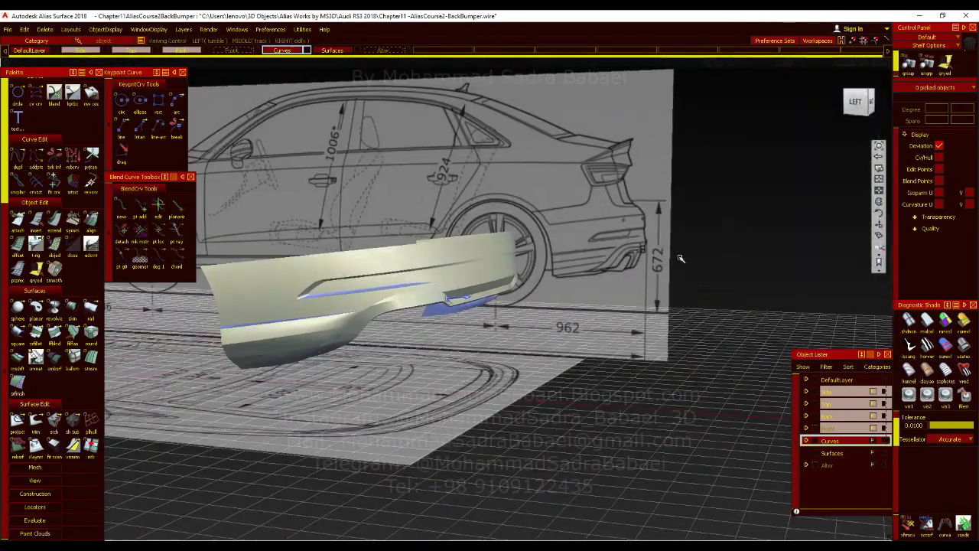
left_click(857, 109)
right_click_drag(433, 295, 460, 327, "alt+shift")
right_click_drag(566, 329, 523, 342, "alt+shift")
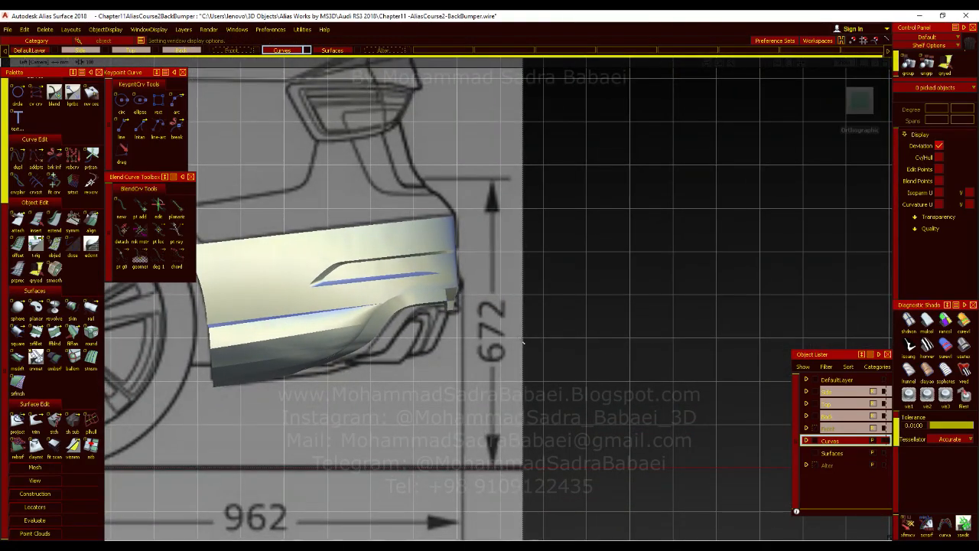
left_click_drag(494, 355, 581, 297, "alt+shift")
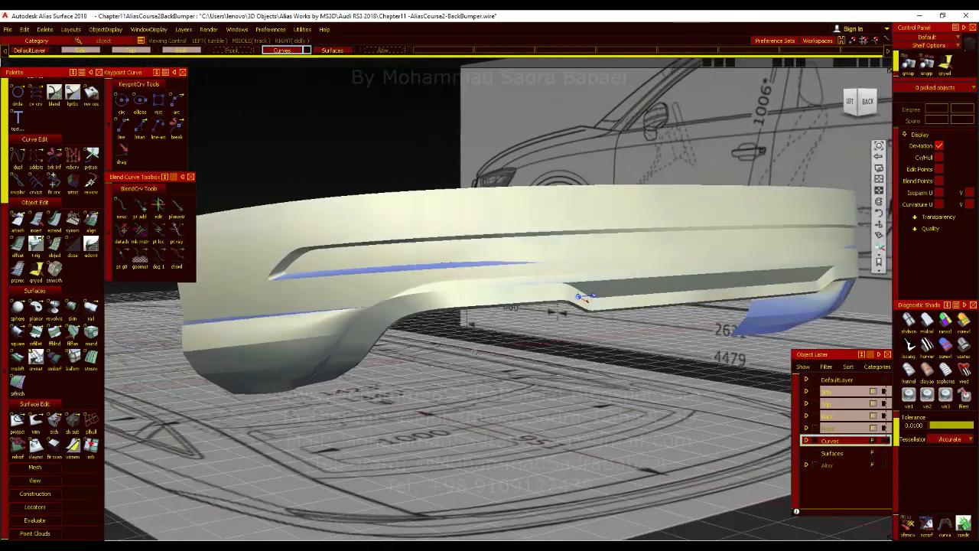
right_click_drag(583, 297, 741, 203, "alt+shift")
Step: Close the gap at the bumper's lower side corner with a freeform blend between the last surface edge and its offset curve
mouse_move(470, 371)
left_mouse_down("alt+shift")
mouse_move(557, 280)
mouse_move(374, 360)
mouse_move(419, 352)
left_mouse_up("alt+shift")
right_click_drag(419, 352, 439, 347, "alt+shift")
right_click_drag(439, 347, 442, 338, "ctrl+shift")
mouse_move(440, 340)
left_mouse_down("alt+shift")
mouse_move(437, 350)
mouse_move(467, 357)
left_mouse_up("alt+shift")
right_click_drag(466, 356, 303, 376, "alt+shift")
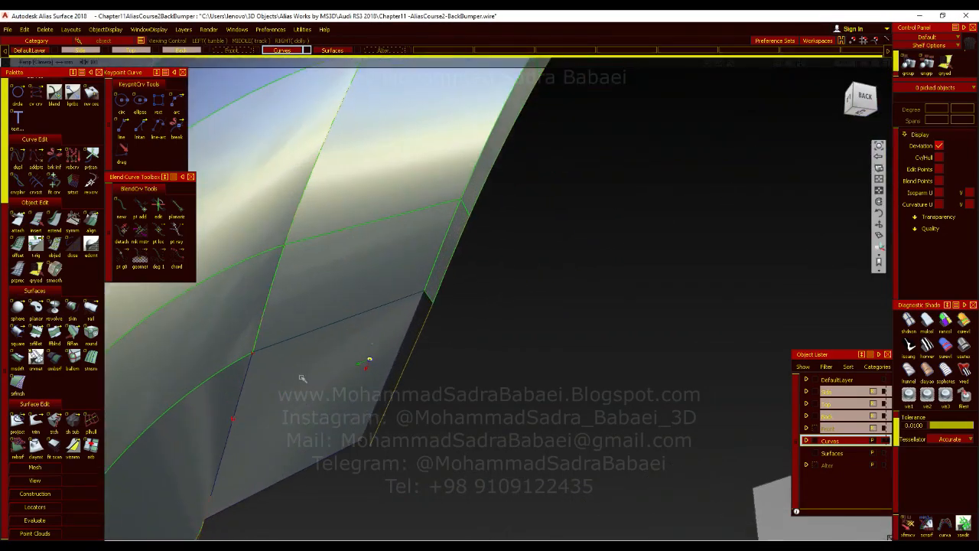
left_click_drag(385, 313, 413, 327, "alt+shift")
left_click(52, 333)
left_click(391, 391)
left_click(392, 392)
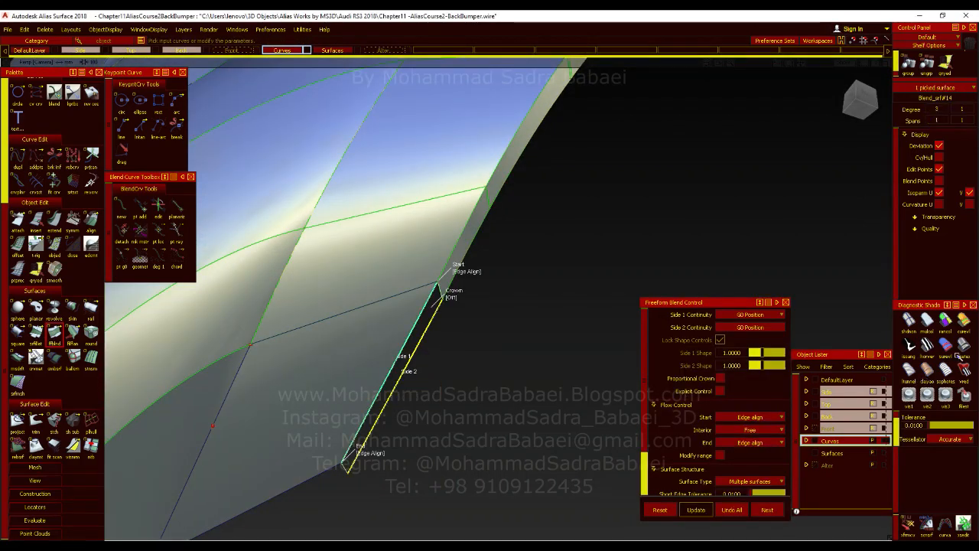
left_click_drag(437, 395, 437, 373, "ctrl+shift")
Step: Move the picked set of 14 lower-edge curves horizontally towards the front of the car in the left view
right_click_drag(512, 321, 460, 407, "alt+shift")
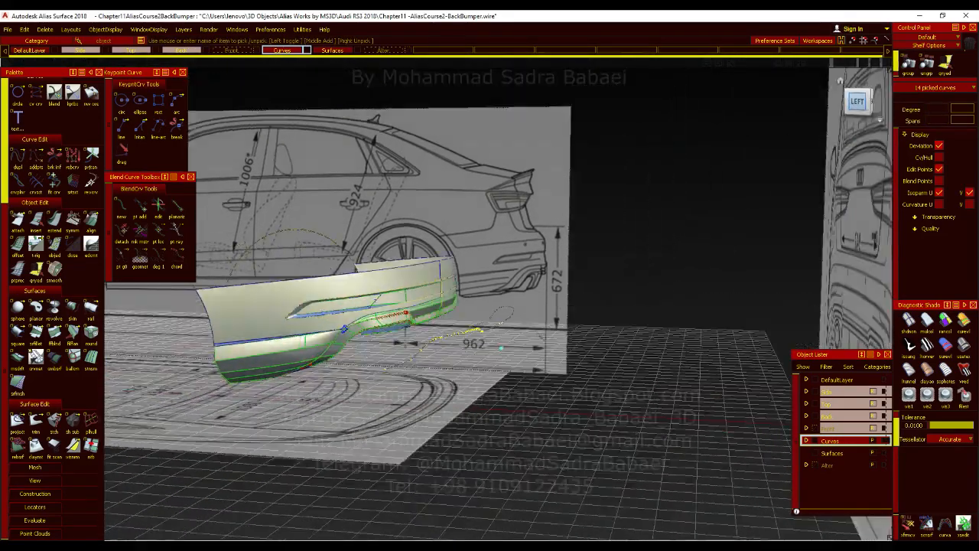
left_click(858, 102)
middle_click_drag(723, 239, 535, 232)
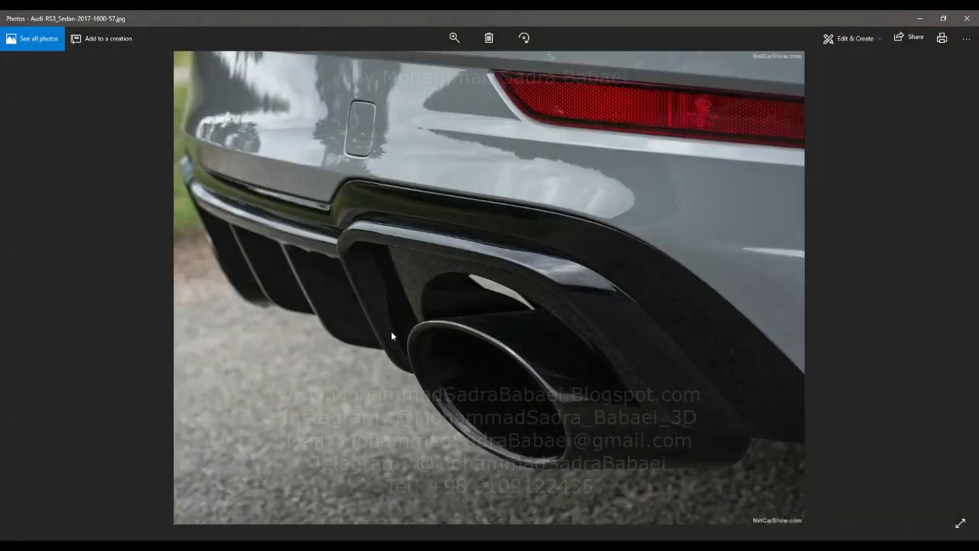
Step: Examine the Audi RS3 reference photos for the shape of the exhaust surround and rear diffuser, and compare with the bumper model
scroll(332, 203, "up", 2)
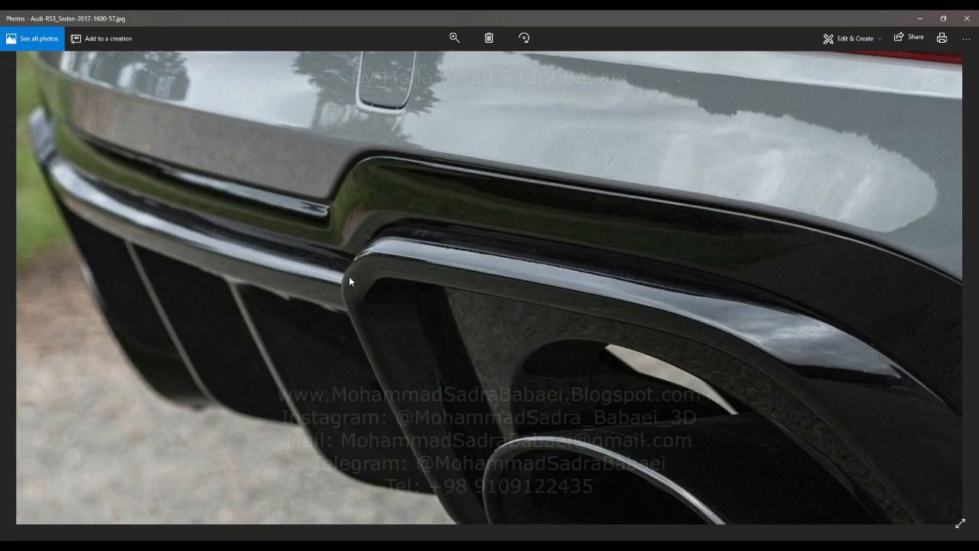
left_click_drag(648, 353, 546, 332)
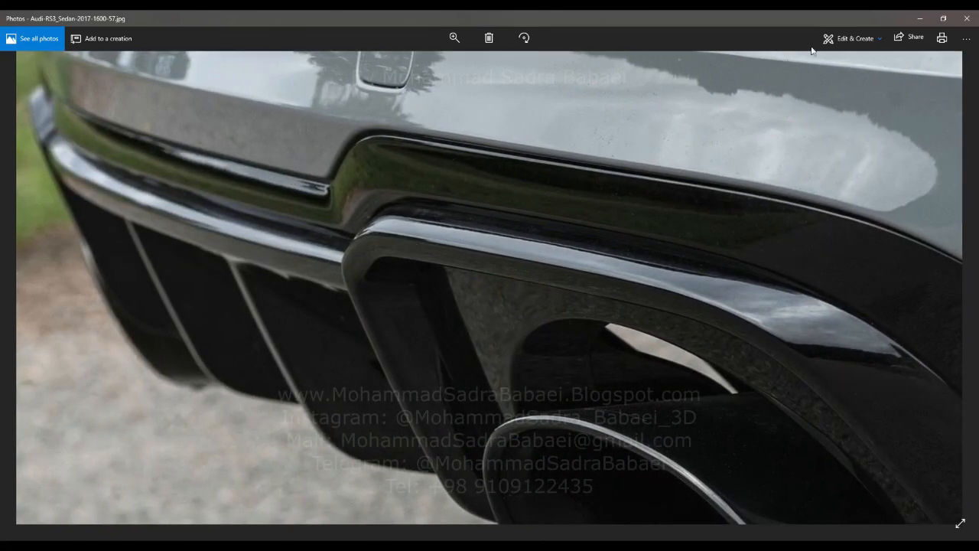
scroll(519, 297, "up", 3)
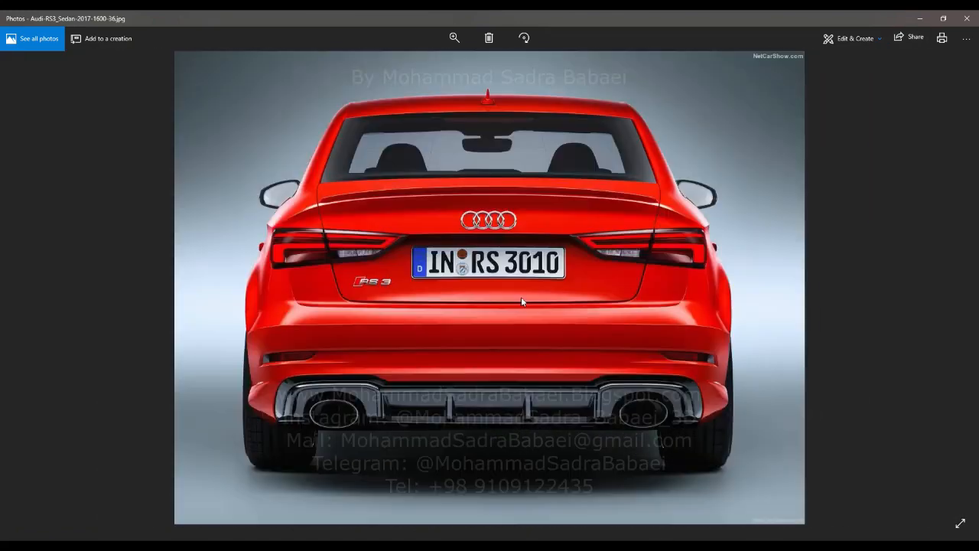
scroll(521, 297, "down", 1)
scroll(347, 383, "up", 3, "ctrl")
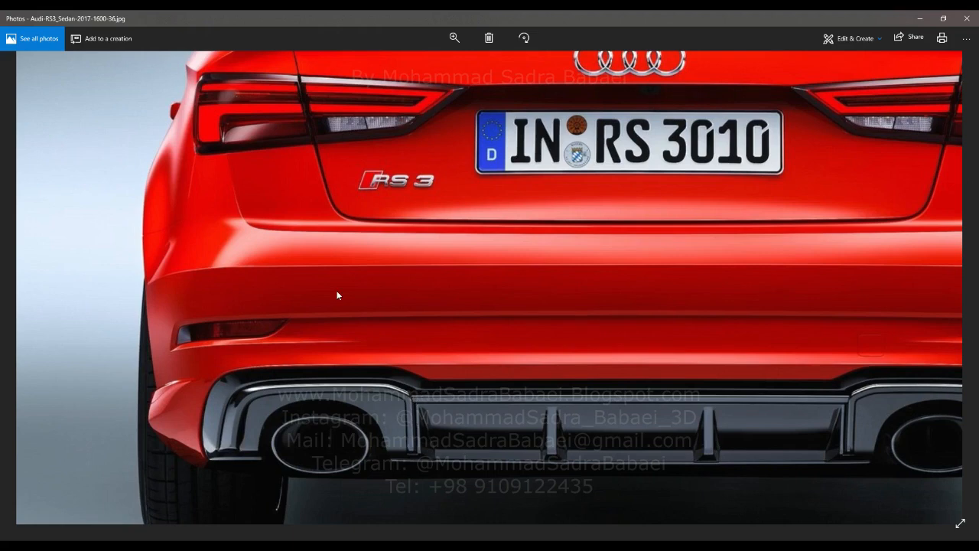
scroll(408, 401, "up", 3, "ctrl")
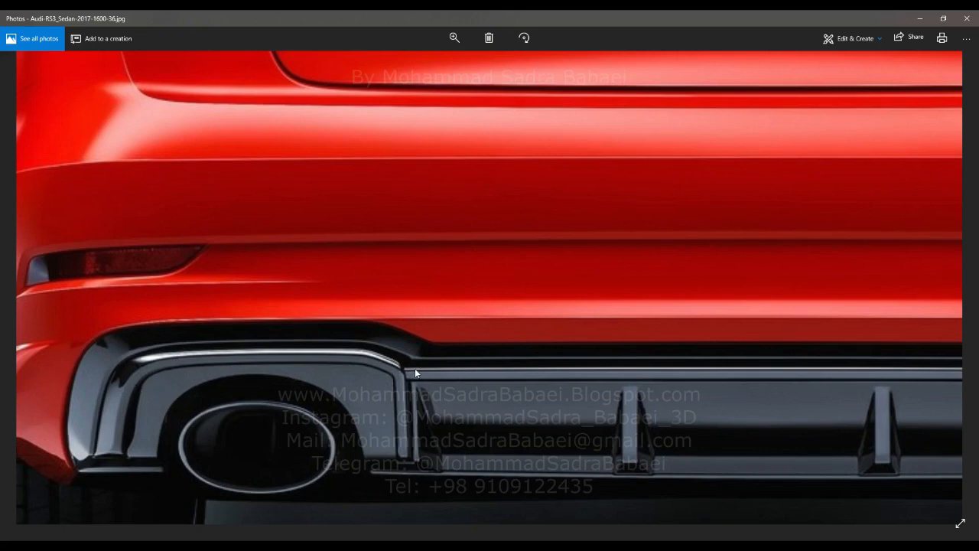
left_click(918, 21)
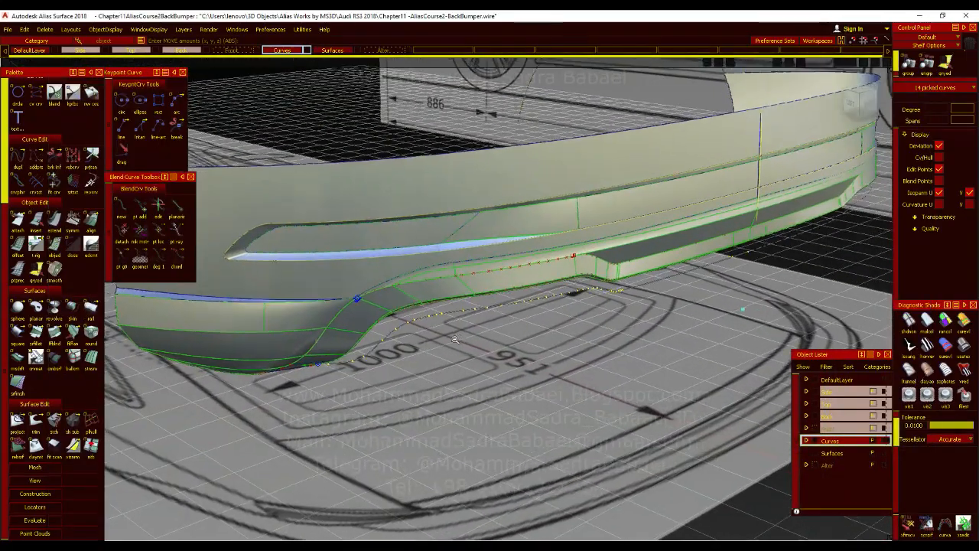
mouse_move(454, 339)
left_mouse_down("alt+shift")
mouse_move(469, 301)
mouse_move(388, 334)
left_mouse_up("alt+shift")
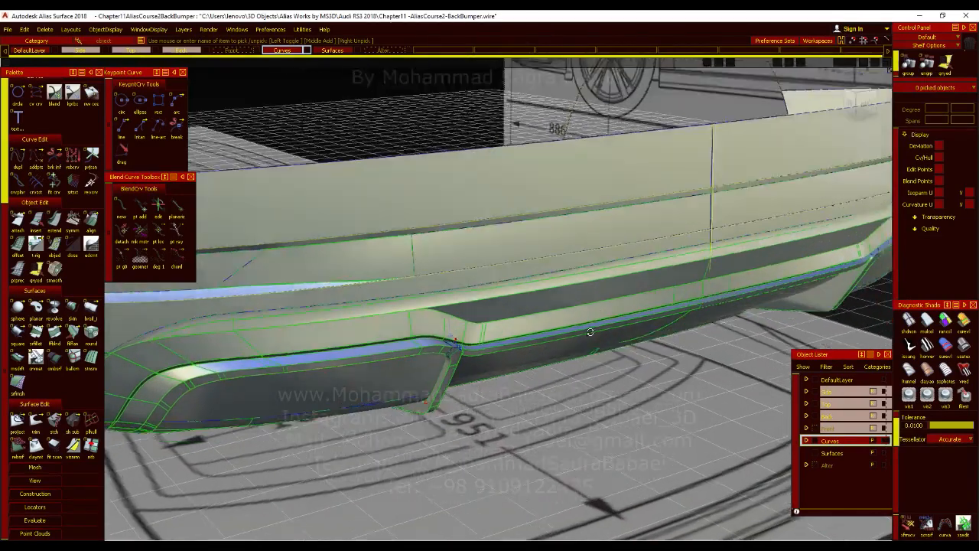
Step: Hide the Back layer with its rear blueprint canvas and make Curves the active layer again
left_click_drag(527, 350, 600, 287, "alt+shift")
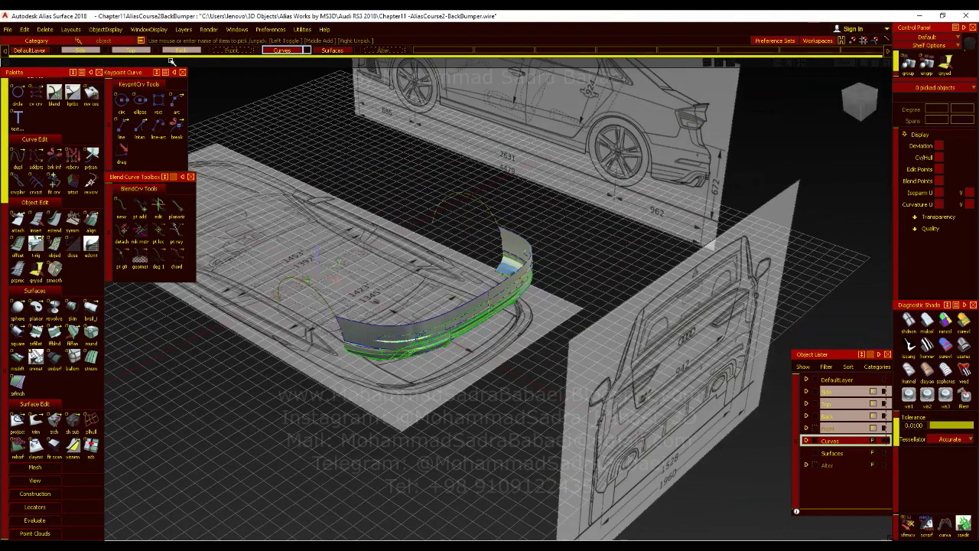
left_click(182, 50)
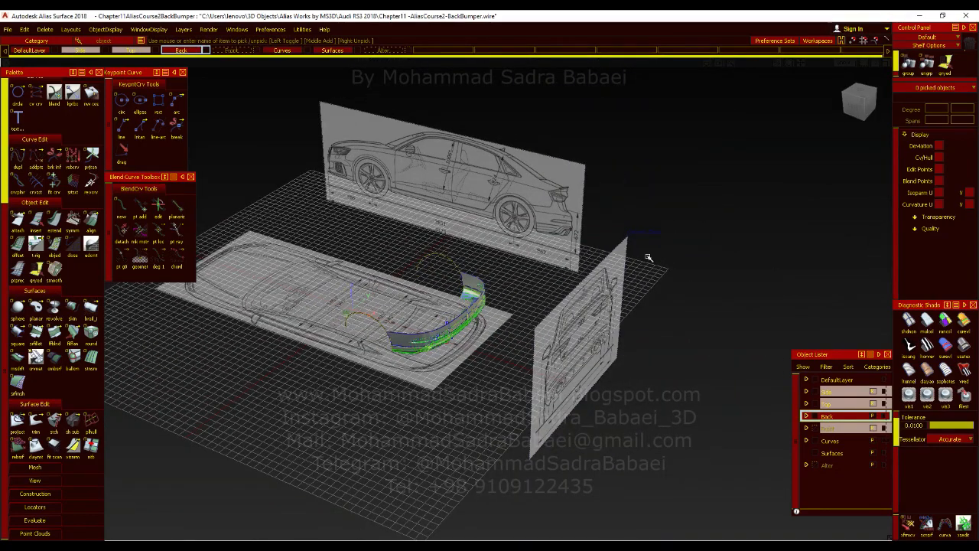
left_click(626, 243)
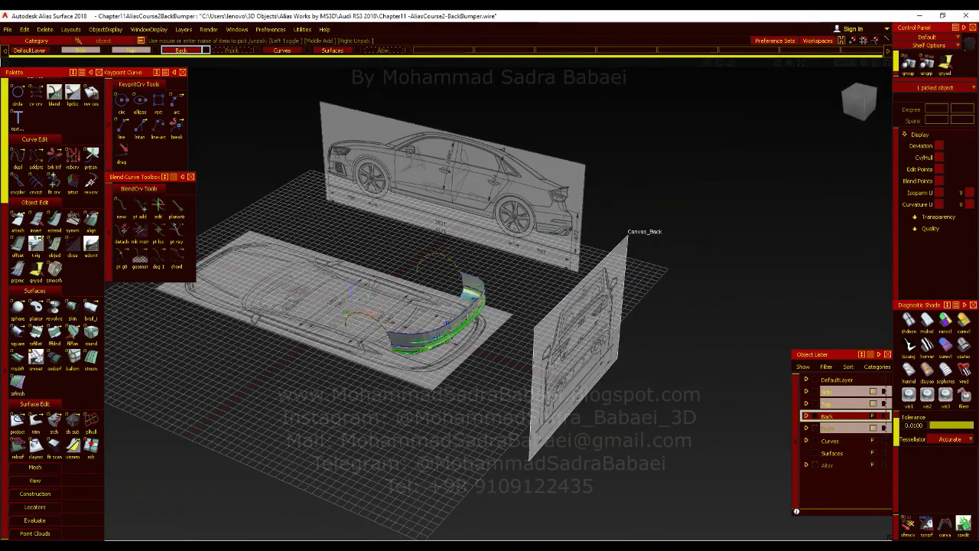
left_click_drag(631, 183, 904, 229)
left_click_drag(511, 268, 509, 316, "ctrl+shift")
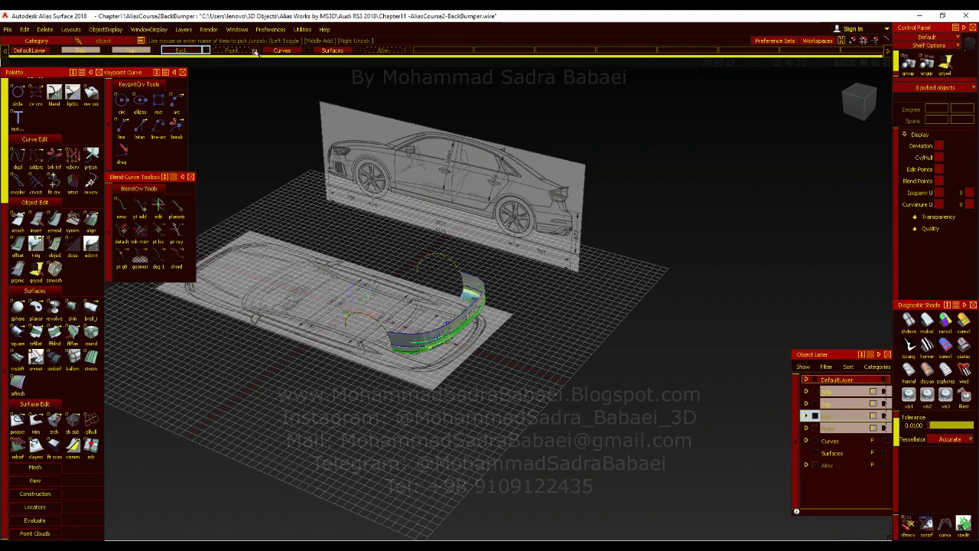
left_click(282, 50)
Step: Examine the inner corner of the exhaust surround where the lower lip meets the upright edge of the diffuser
right_click_drag(398, 360, 459, 360, "alt+shift")
left_click_drag(459, 359, 392, 321, "alt+shift")
right_click_drag(391, 320, 455, 346, "alt+shift")
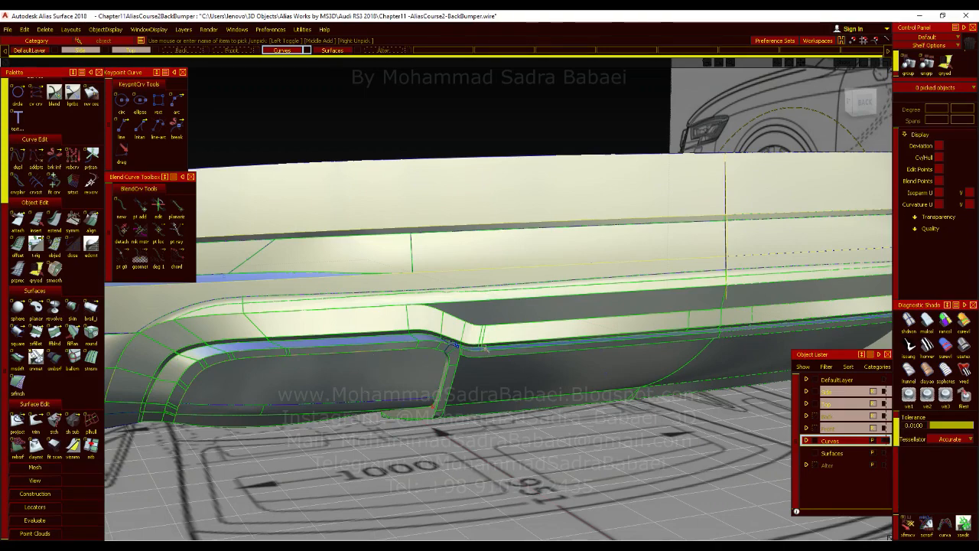
left_click_drag(472, 366, 387, 353, "alt+shift")
right_click_drag(386, 353, 443, 356, "alt+shift")
left_click_drag(475, 352, 447, 356, "alt+shift")
right_click_drag(451, 332, 459, 361, "ctrl+shift")
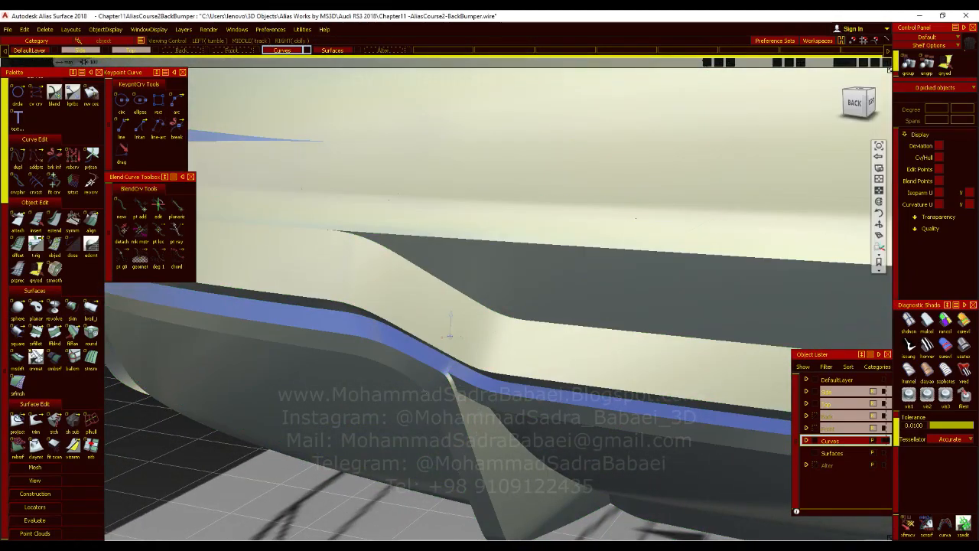
middle_click_drag(454, 401, 454, 288, "alt+shift")
left_click_drag(477, 326, 436, 254, "alt+shift")
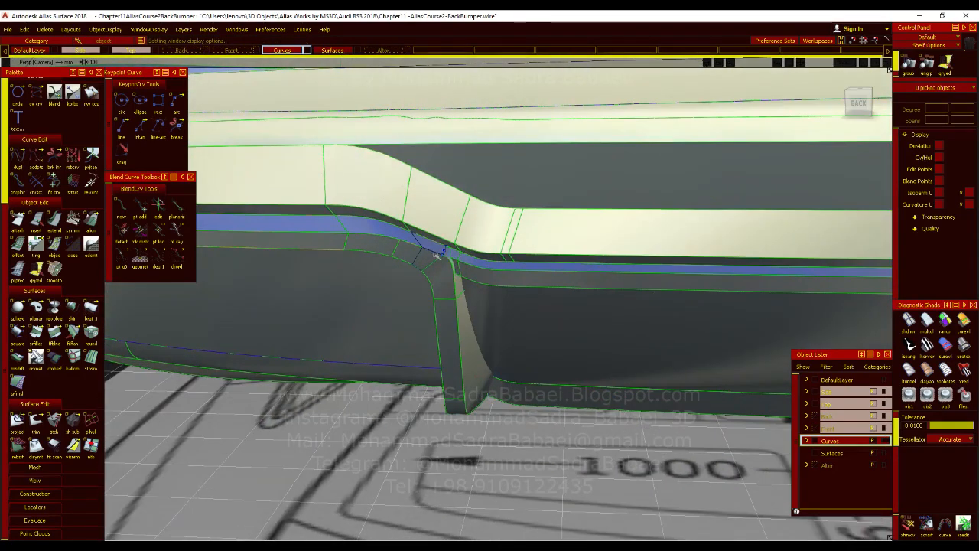
left_click_drag(448, 382, 459, 314, "alt+shift")
left_click_drag(462, 381, 155, 370, "alt+shift")
left_click(548, 349, "ctrl+shift")
left_click_drag(545, 350, 564, 326, "alt+shift")
Step: Inspect the draft surface along the diffuser's upper edge and the inside of the exhaust recess from below and from the side
left_click(565, 322)
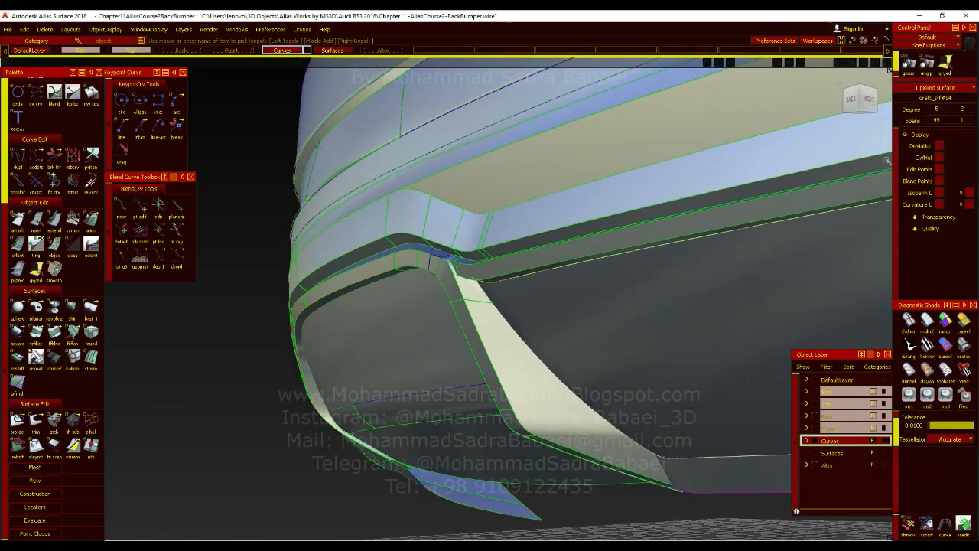
left_click_drag(505, 284, 497, 277, "alt+shift")
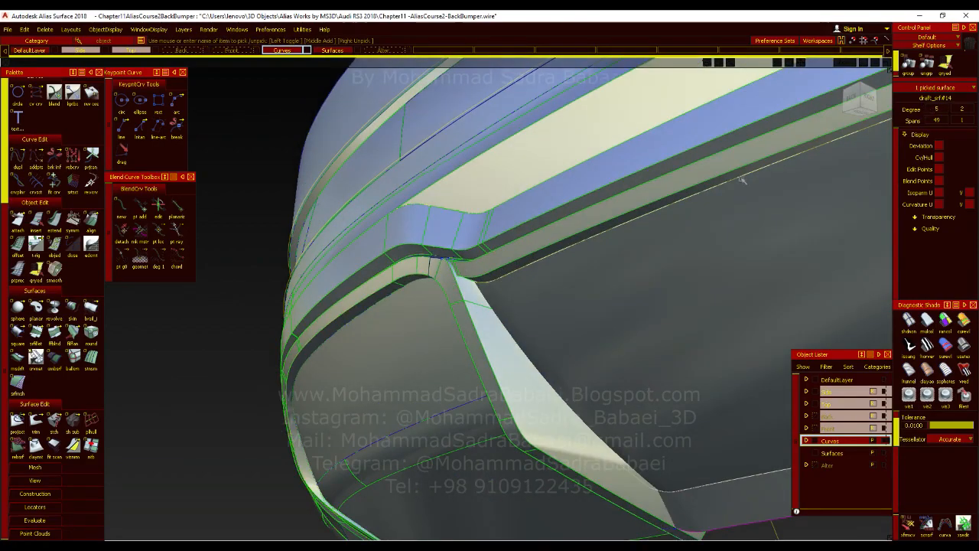
left_click_drag(586, 341, 587, 376, "ctrl+shift")
right_click_drag(587, 375, 564, 369, "alt+shift")
left_click_drag(563, 369, 401, 399, "alt+shift")
left_click_drag(382, 317, 581, 283, "alt+shift")
left_click(492, 383, "alt+shift")
left_click_drag(575, 411, 395, 386, "alt+shift")
right_click_drag(395, 385, 518, 347, "alt+shift")
left_click_drag(518, 347, 290, 383, "alt+shift")
right_click_drag(568, 407, 416, 383, "alt+shift")
left_click_drag(416, 383, 245, 360, "alt+shift")
left_click(333, 290, "alt+shift")
left_click_drag(551, 329, 349, 273, "alt+shift")
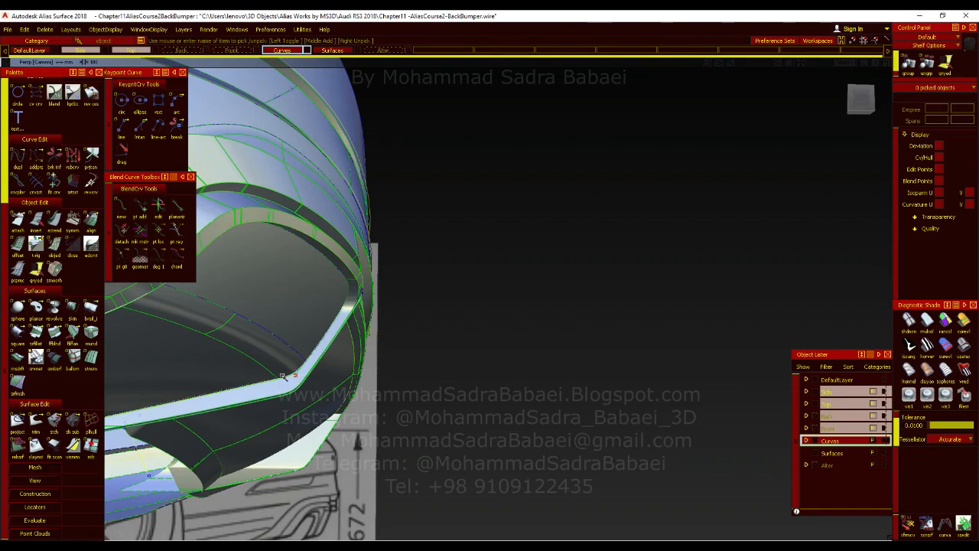
left_click_drag(338, 320, 337, 337, "alt+shift")
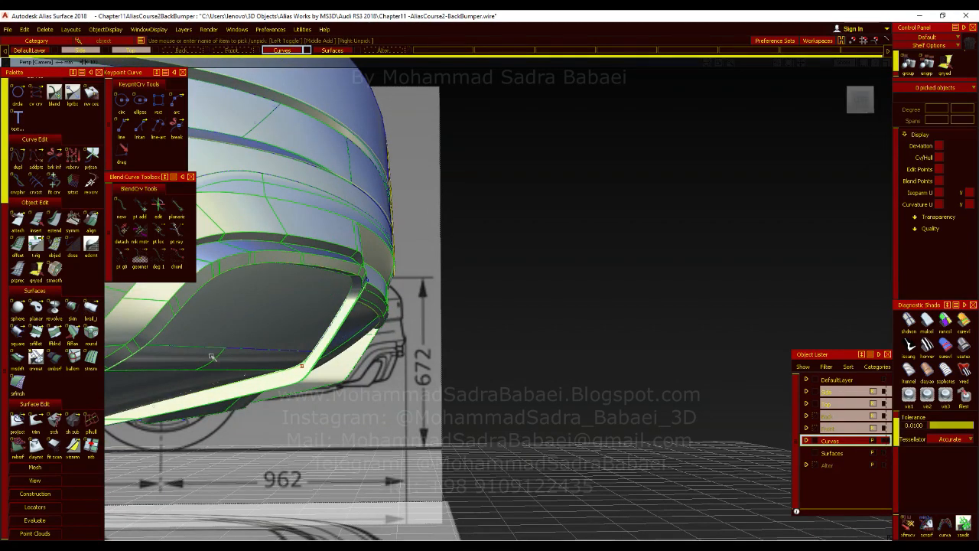
left_click_drag(322, 304, 330, 363, "alt+shift")
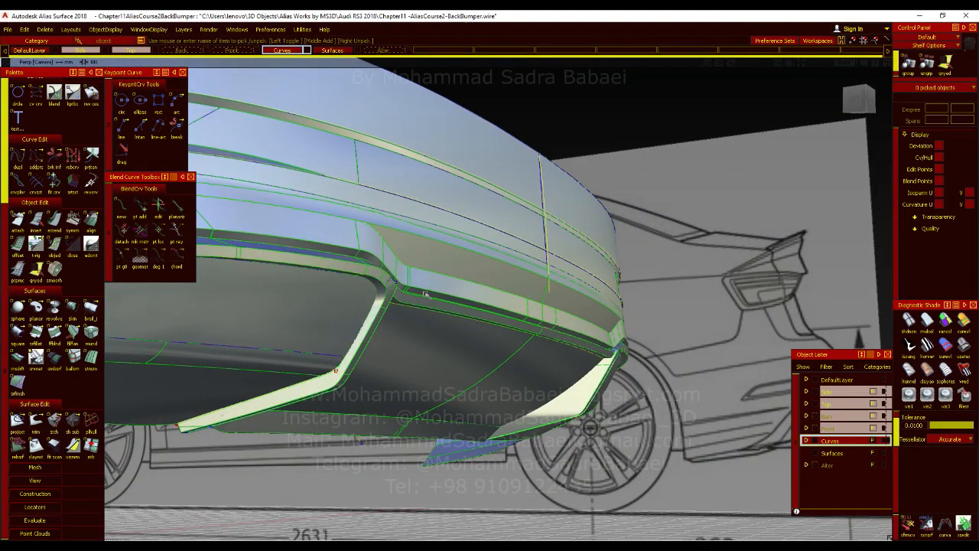
left_click_drag(461, 361, 383, 360, "alt+shift")
left_click_drag(324, 360, 328, 377, "ctrl+shift")
Step: Rebuild the surface fillet between the exhaust recess's back wall and its lower surface, using a center radius of 30
left_click(159, 357)
left_click_drag(219, 380, 217, 403, "alt+shift")
left_click(36, 337)
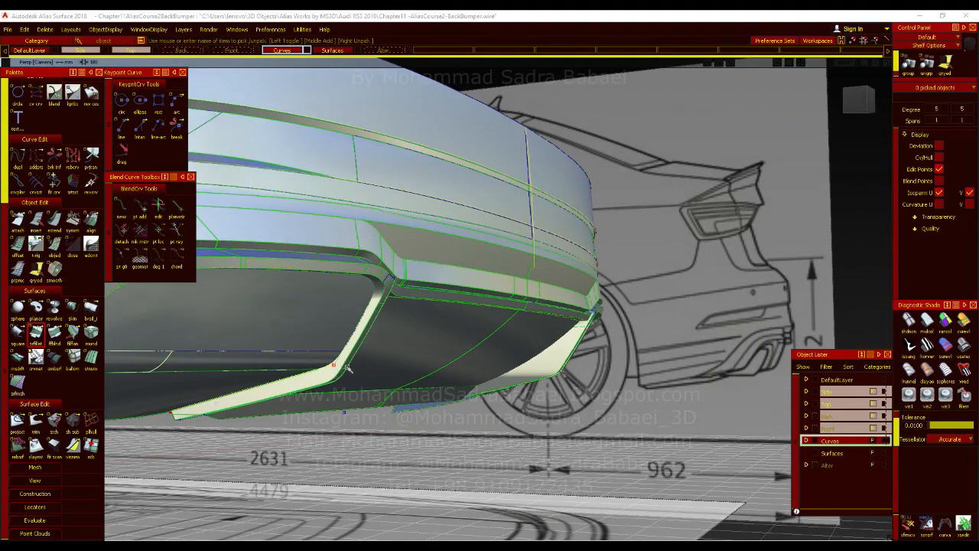
left_click(719, 522)
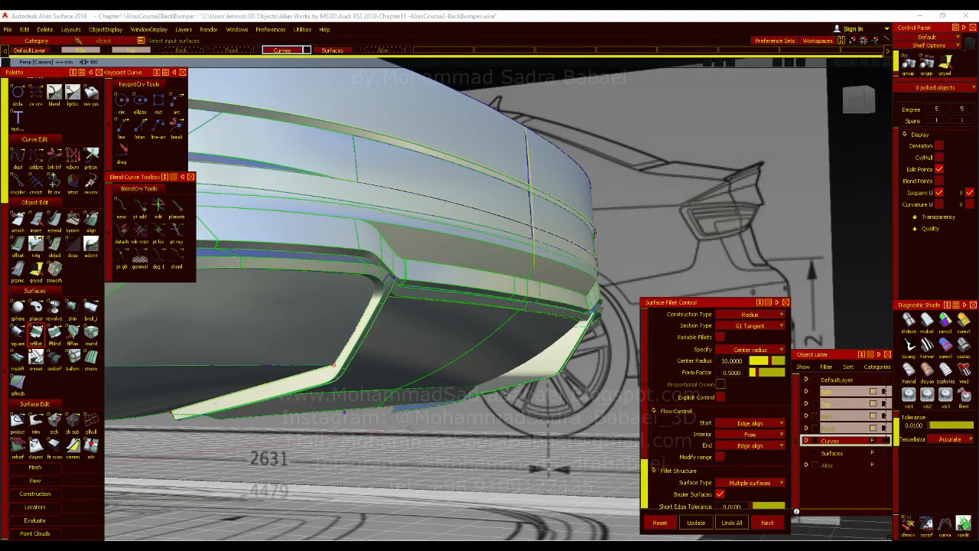
left_click(269, 376)
left_click_drag(389, 380, 389, 327, "alt+shift")
left_click(337, 292)
left_click(871, 528)
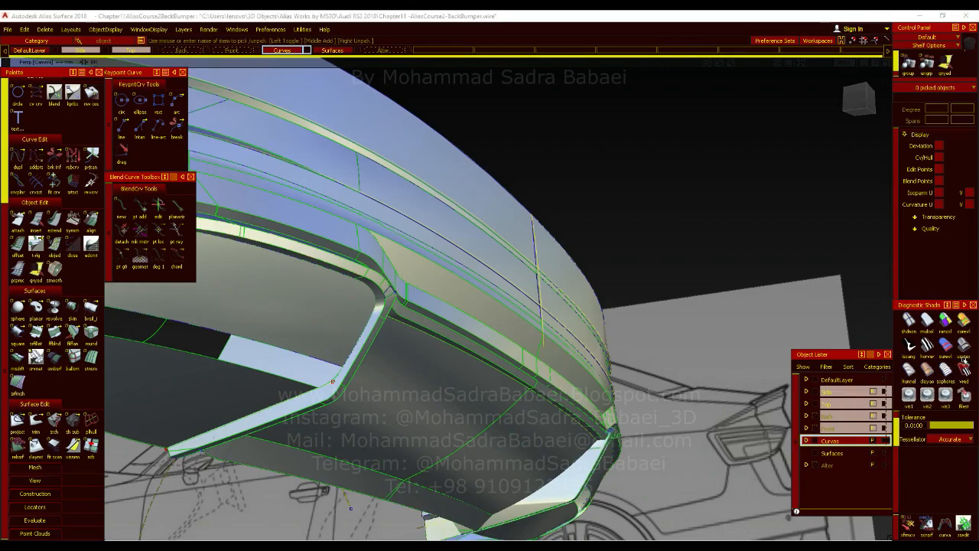
Step: Hide the curve and edge display and inspect the shaded lower lip and exhaust surround from several angles
left_click_drag(688, 391, 496, 418, "alt+shift")
left_click_drag(531, 361, 201, 398, "alt+shift")
key("alt+m")
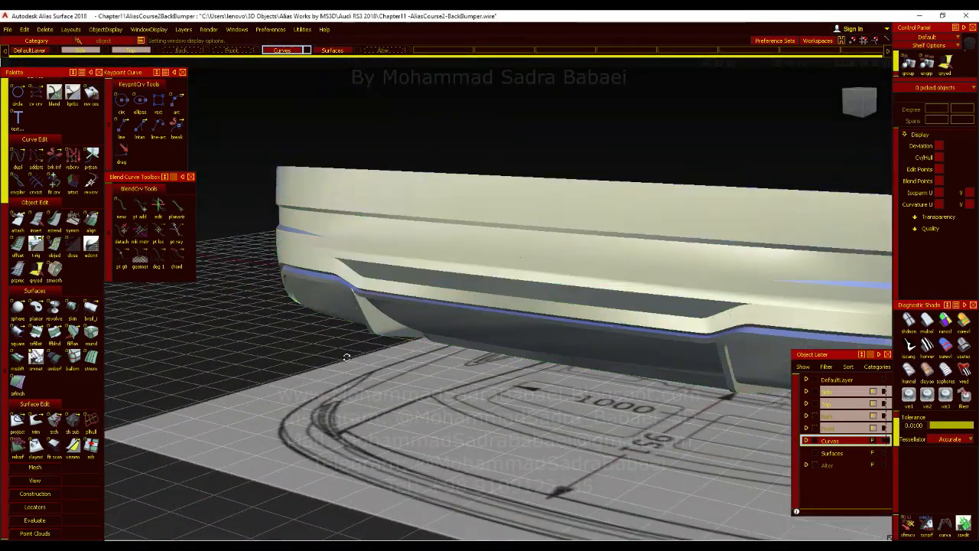
left_click_drag(398, 322, 359, 309, "alt+shift")
right_click_drag(360, 309, 436, 305, "alt+shift")
left_click_drag(436, 305, 383, 405, "alt+shift")
Step: Switch to Photos and study the exhaust surround and diffuser in the reference image Audi-RS3_Sedan-2017-1600-34.jpg, comparing them with the model
left_click(440, 544)
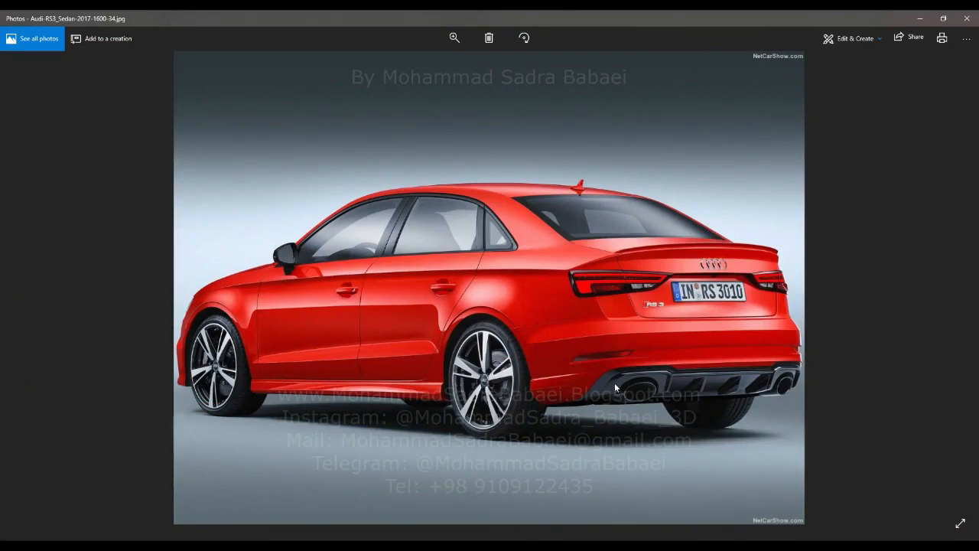
scroll(614, 388, "up", 3)
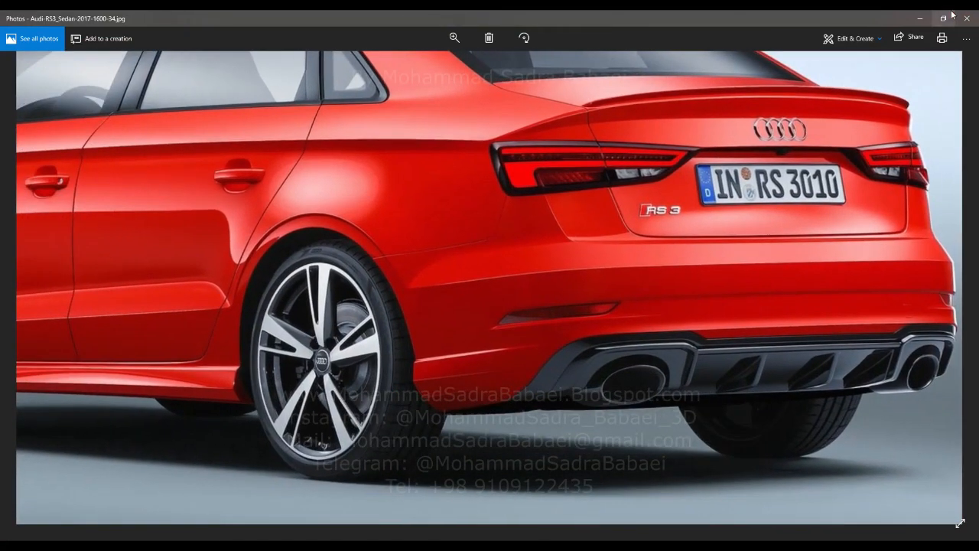
left_click(920, 17)
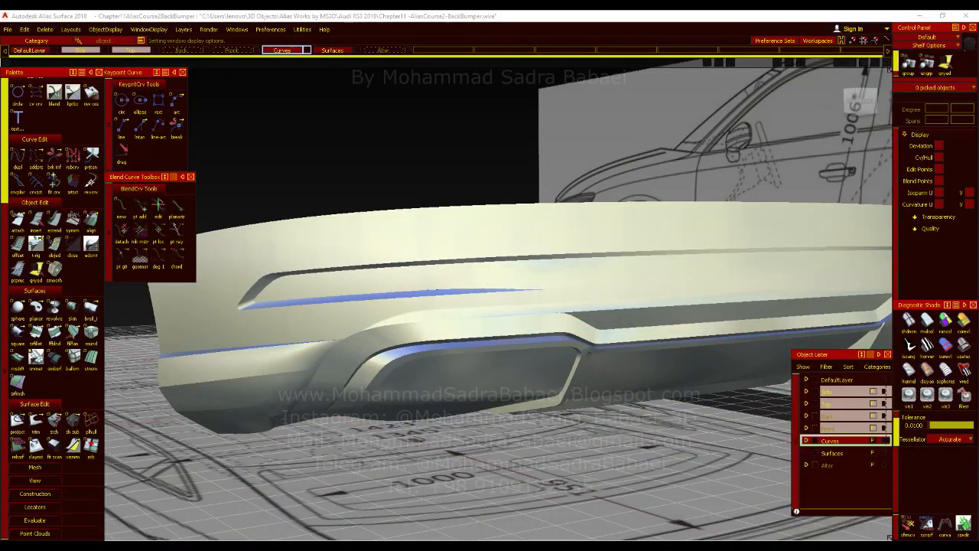
key("alt+Tab")
scroll(757, 378, "up", 3)
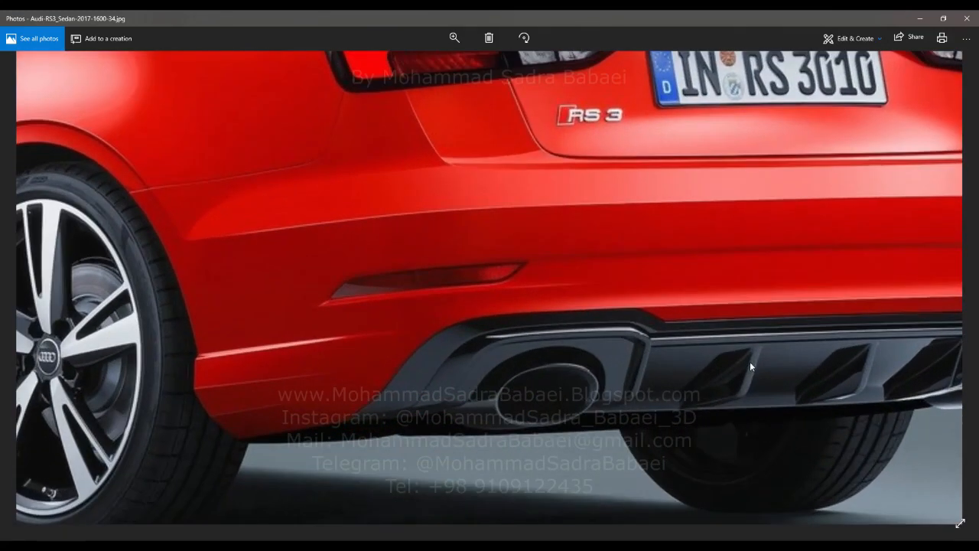
left_click_drag(904, 366, 841, 332)
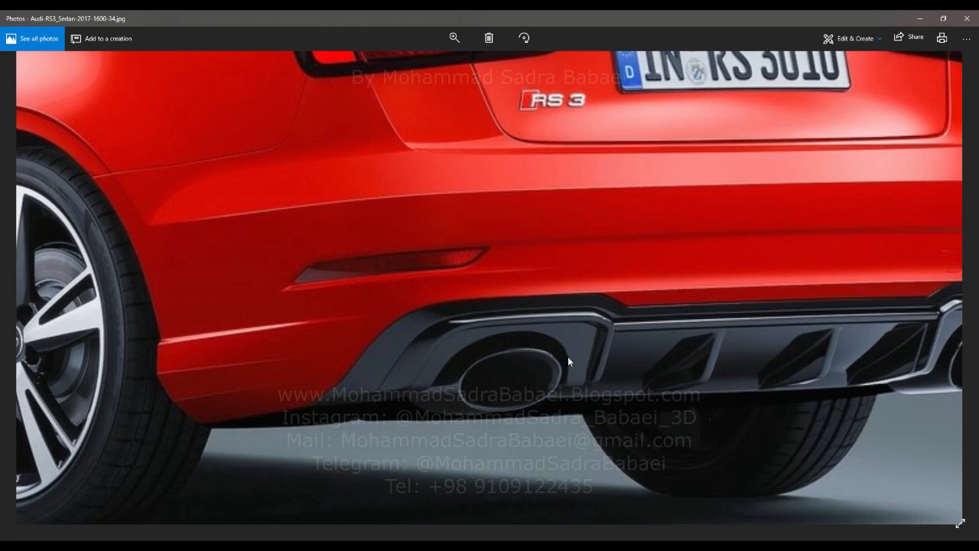
left_click(920, 19)
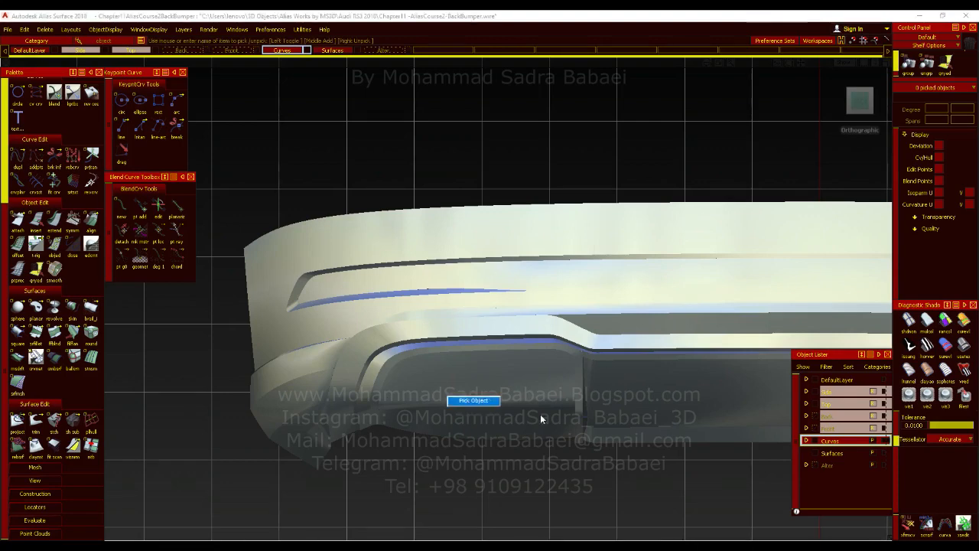
Step: Turn off surface shading and show the Back layer's blueprint behind the exhaust surround in the back view
left_click(907, 333)
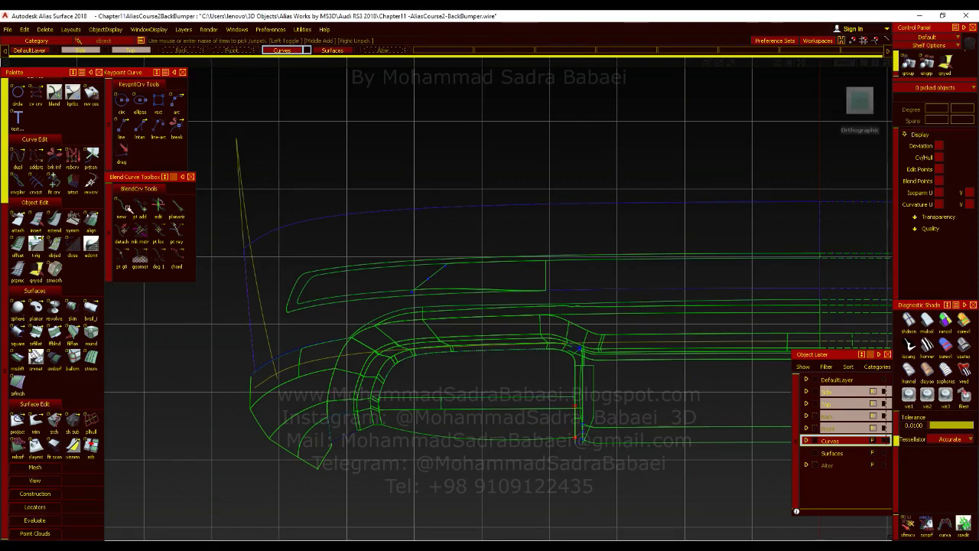
left_click(201, 50)
right_click_drag(415, 380, 490, 381, "alt+shift")
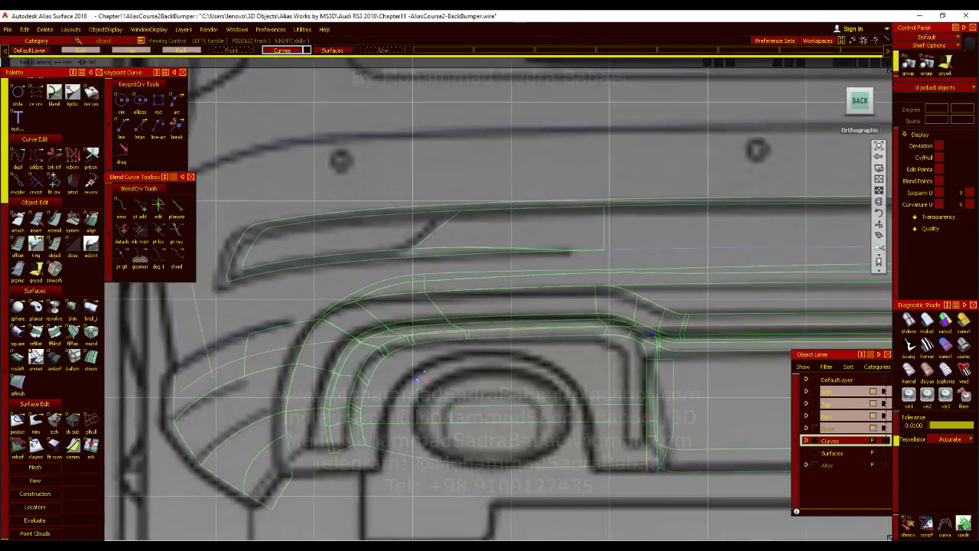
middle_click_drag(419, 387, 374, 345, "alt+shift")
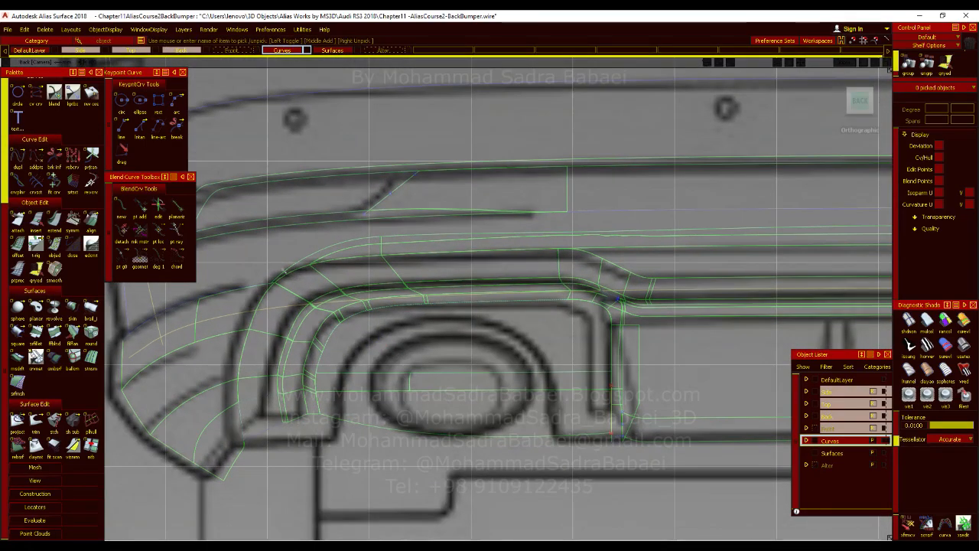
Step: Draw a circle centred on the exhaust outline of the back blueprint and move it along X towards the rear of the car
left_click(125, 107)
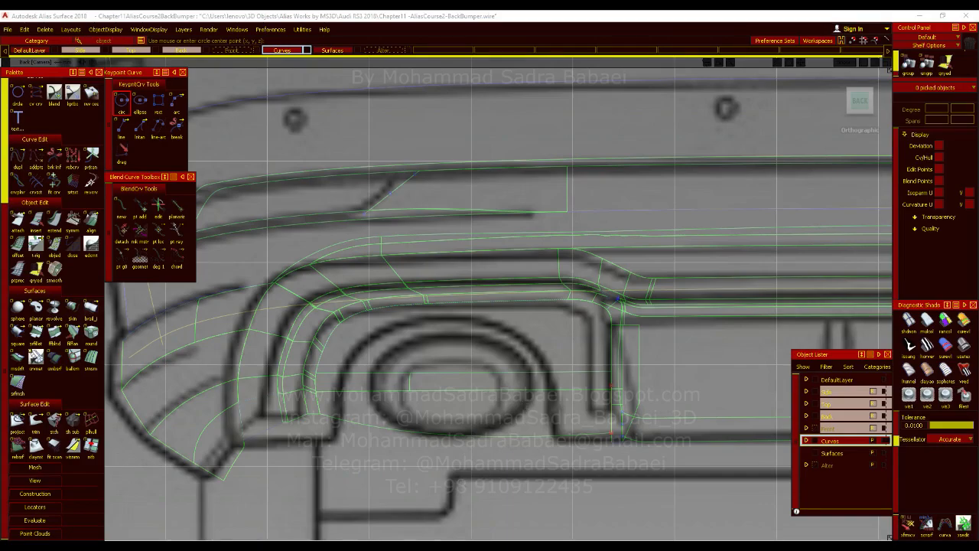
key("alt+Tab")
scroll(625, 394, "up", 3)
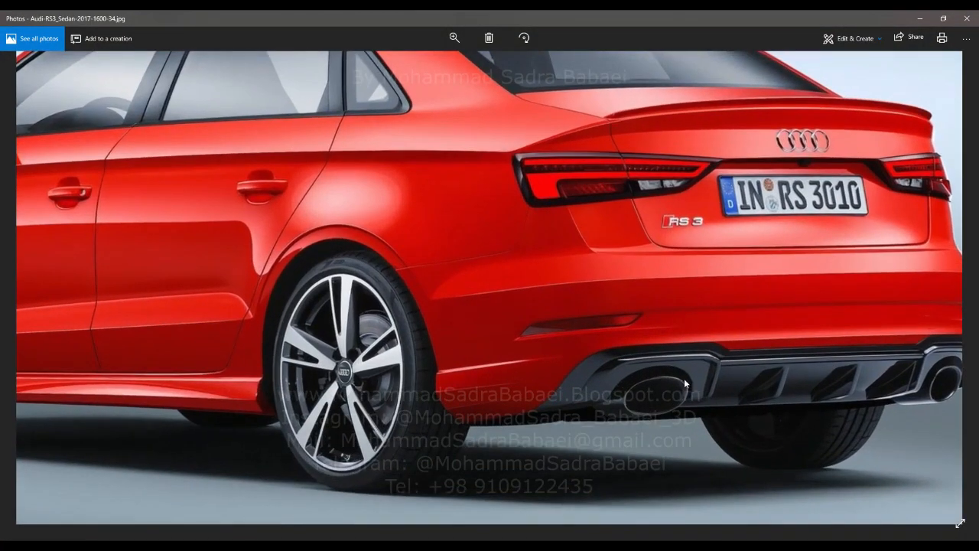
left_click(919, 18)
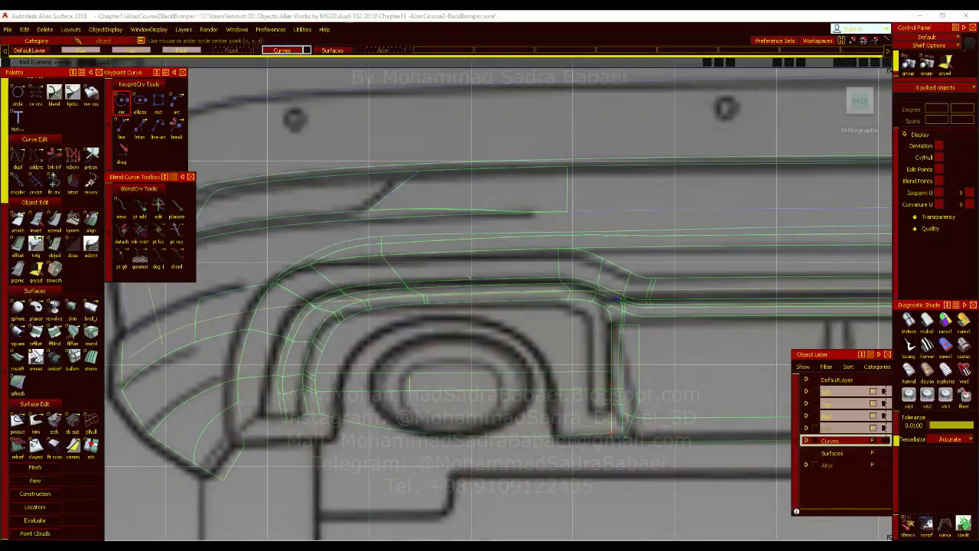
left_click(439, 385)
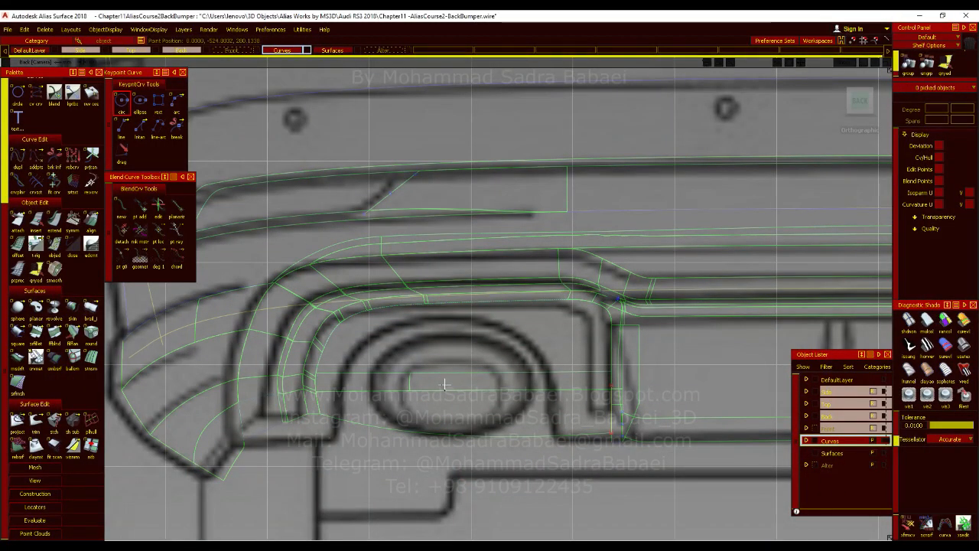
left_click(435, 385)
left_click_drag(505, 341, 530, 339)
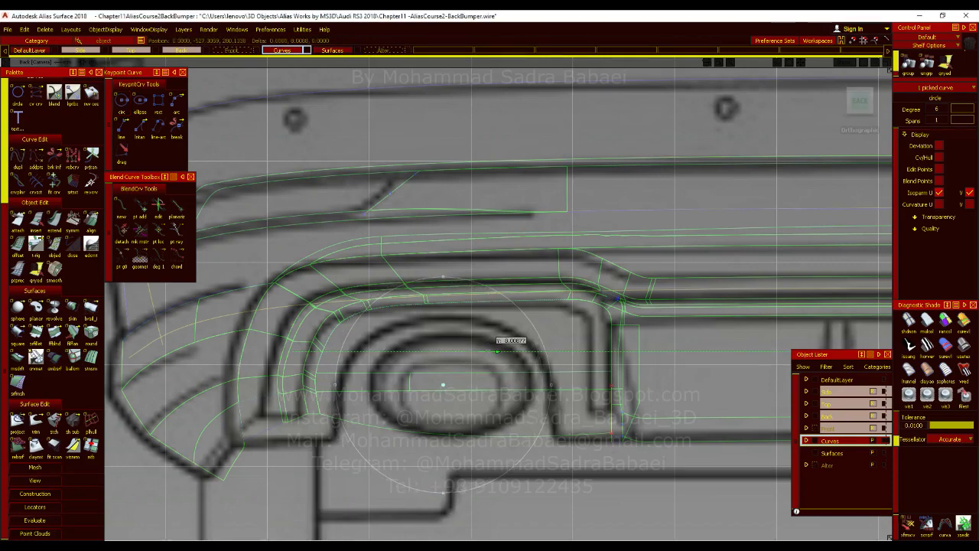
left_click(860, 100)
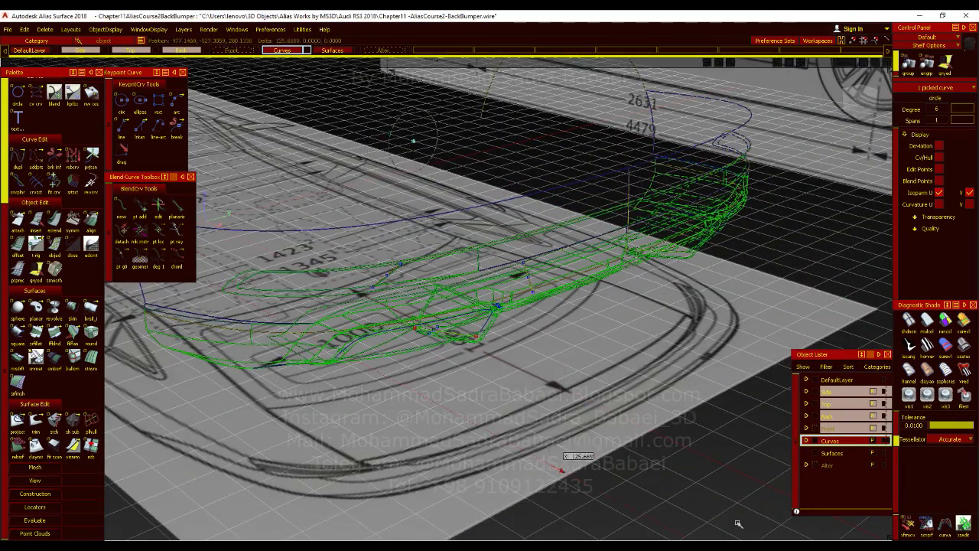
left_click(860, 100)
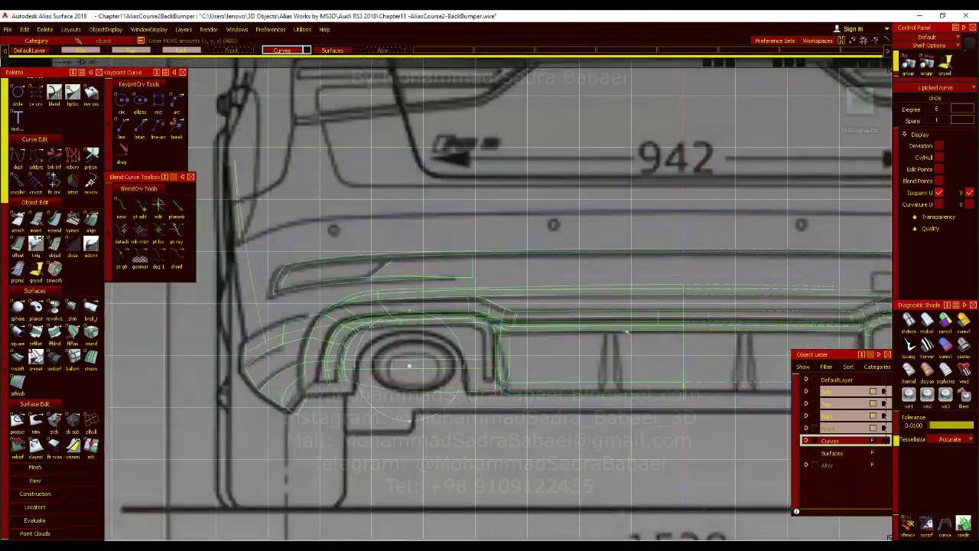
Step: Scale the circle in the back view so its upper half matches the exhaust opening outline on the blueprint
scroll(410, 366, "up", 4)
right_click_drag(465, 468, 479, 539)
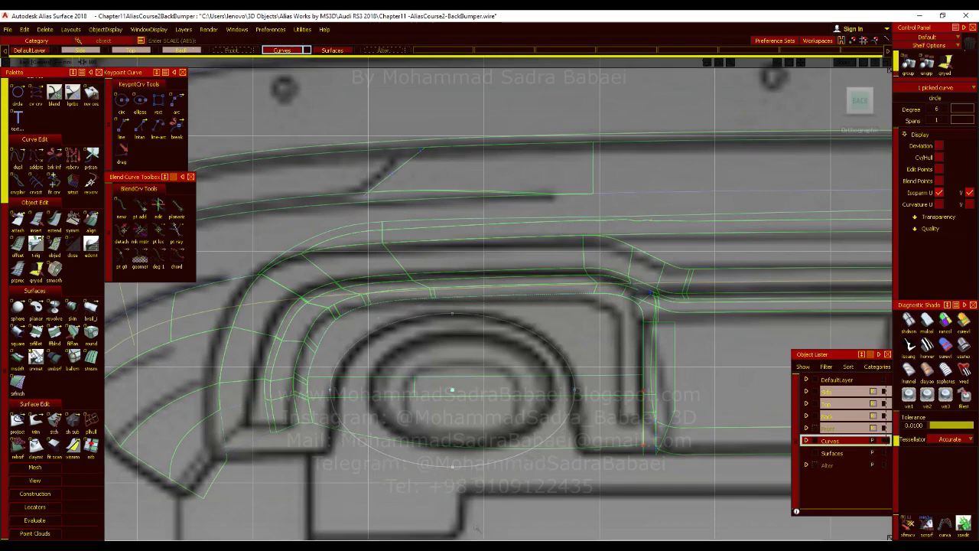
right_click_drag(464, 449, 443, 382, "alt+shift")
middle_click_drag(443, 382, 441, 325, "alt+shift")
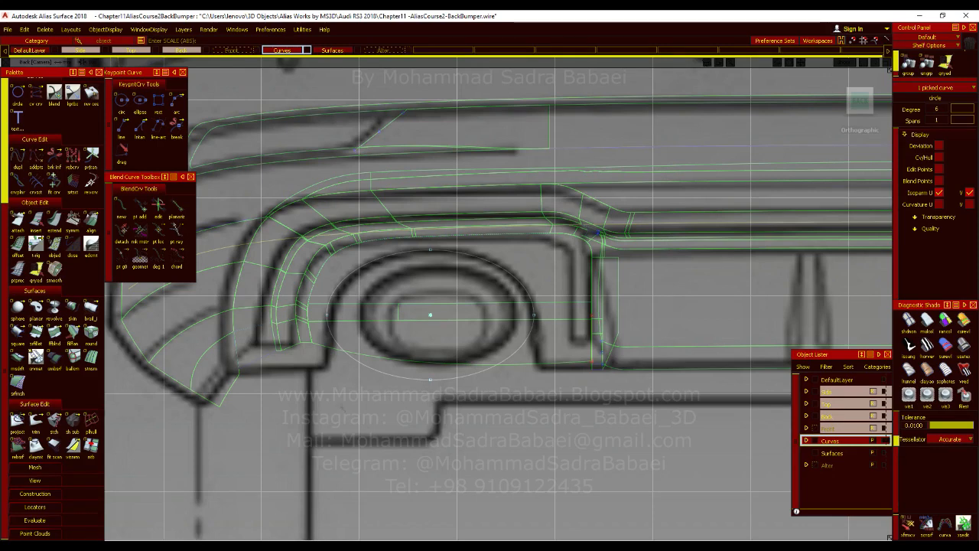
right_click_drag(367, 277, 402, 277, "alt+shift")
middle_click_drag(445, 391, 448, 391)
right_click_drag(448, 367, 450, 393, "ctrl+shift")
left_click_drag(449, 393, 484, 412)
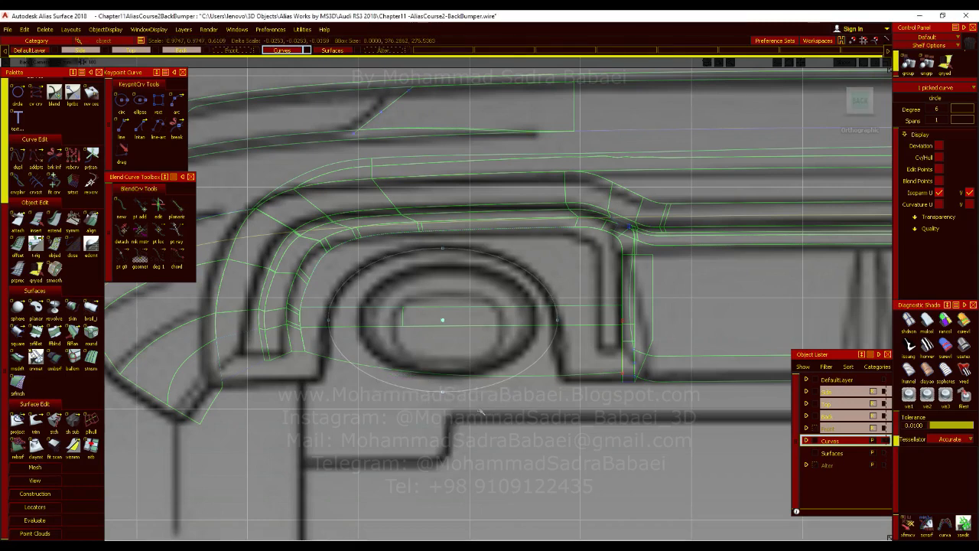
left_click_drag(480, 411, 429, 410, "ctrl+shift")
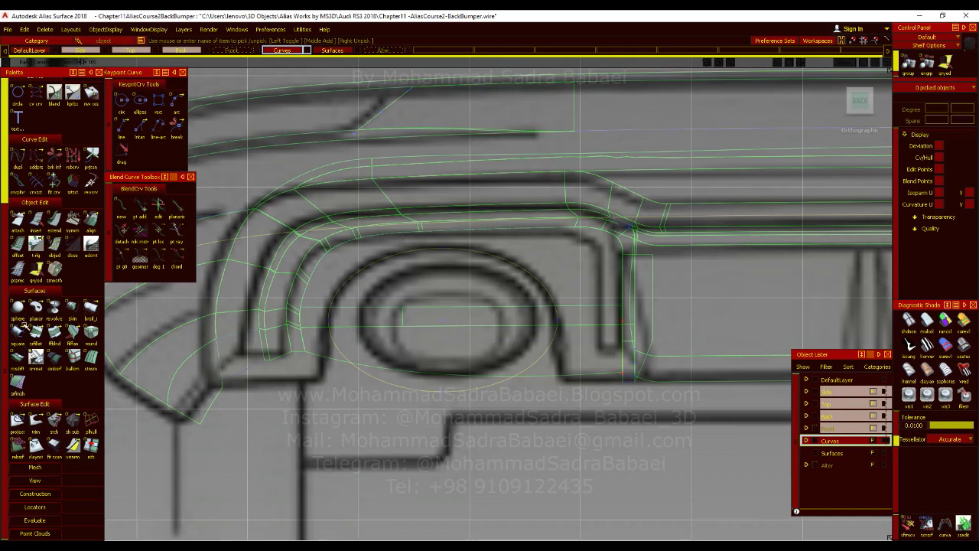
Step: Detach the circle at its two outer side points and delete the lower half, leaving an arch
left_click_drag(21, 220, 55, 221)
left_click(329, 320)
left_click_drag(357, 330, 355, 292, "ctrl+shift")
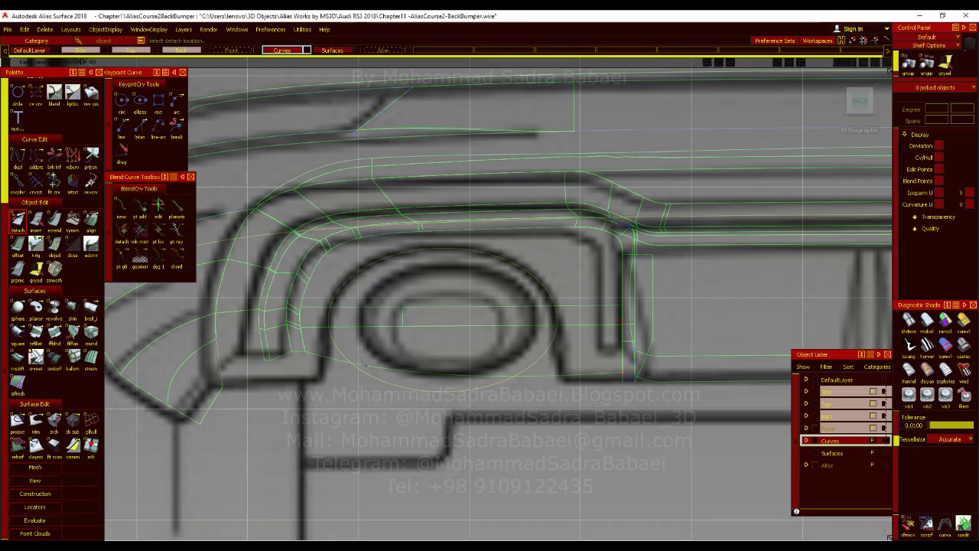
left_click_drag(342, 325, 340, 355, "ctrl+shift")
left_click(371, 376)
key("Delete")
Step: Draw a straight vertical line downward from each end of the arch, extending below the exhaust surround
left_click(122, 126)
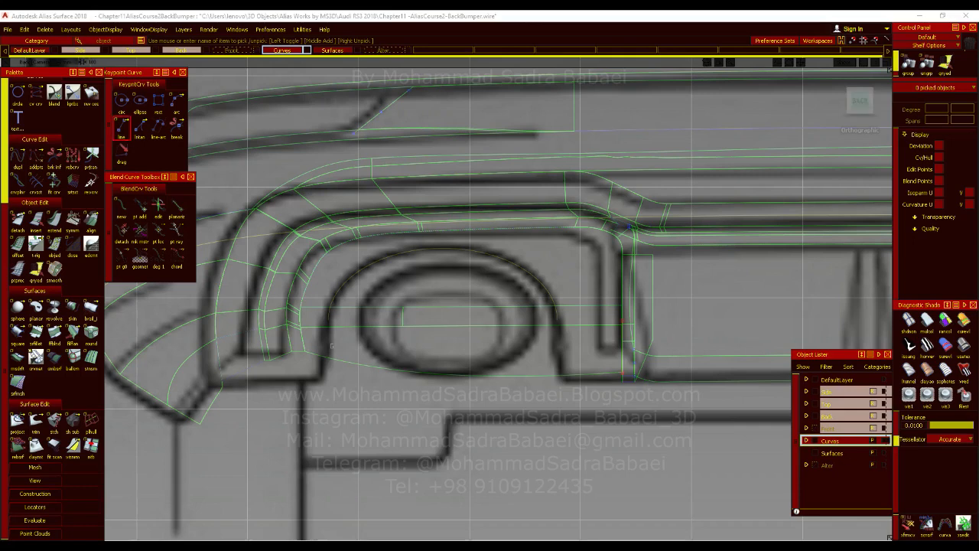
left_click(329, 338)
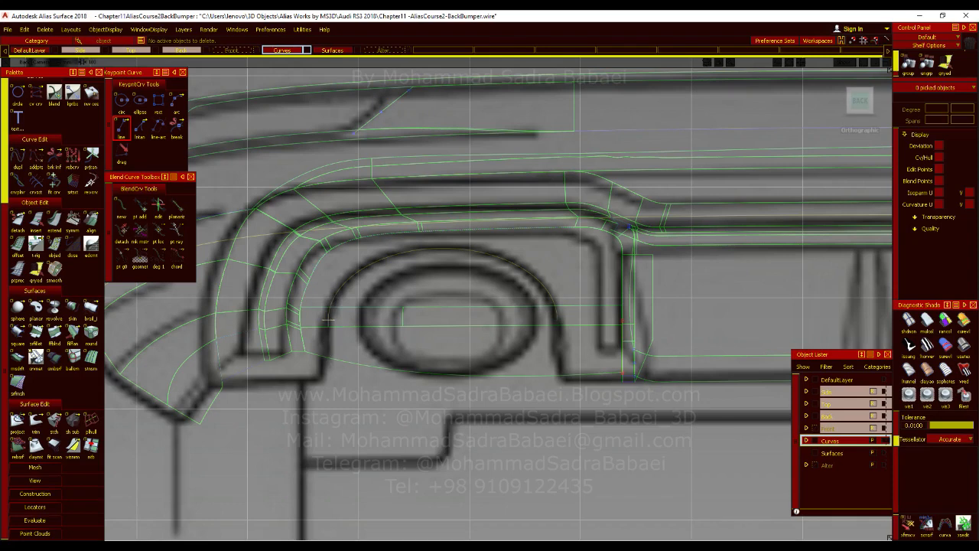
left_click(327, 409)
left_click(557, 319)
left_click(557, 431)
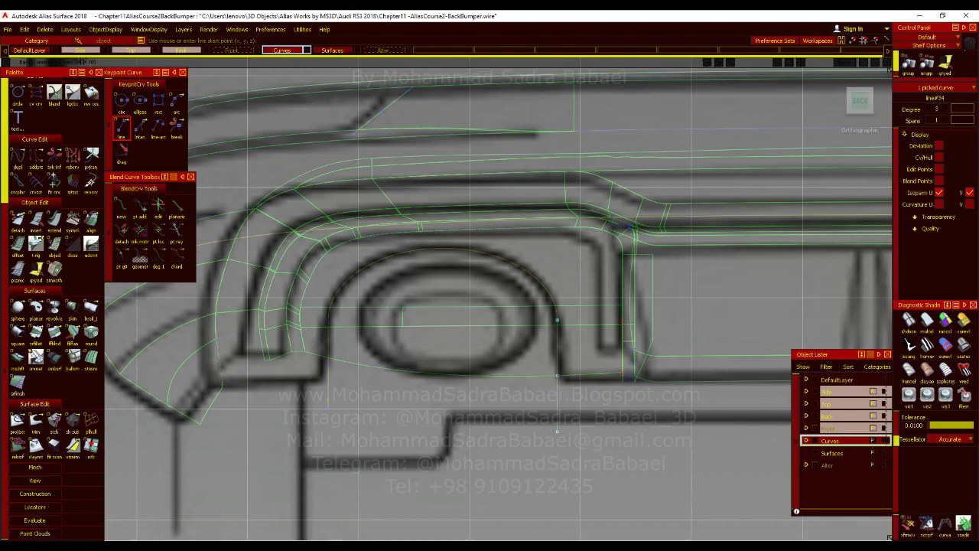
left_click_drag(415, 330, 414, 309, "ctrl+shift")
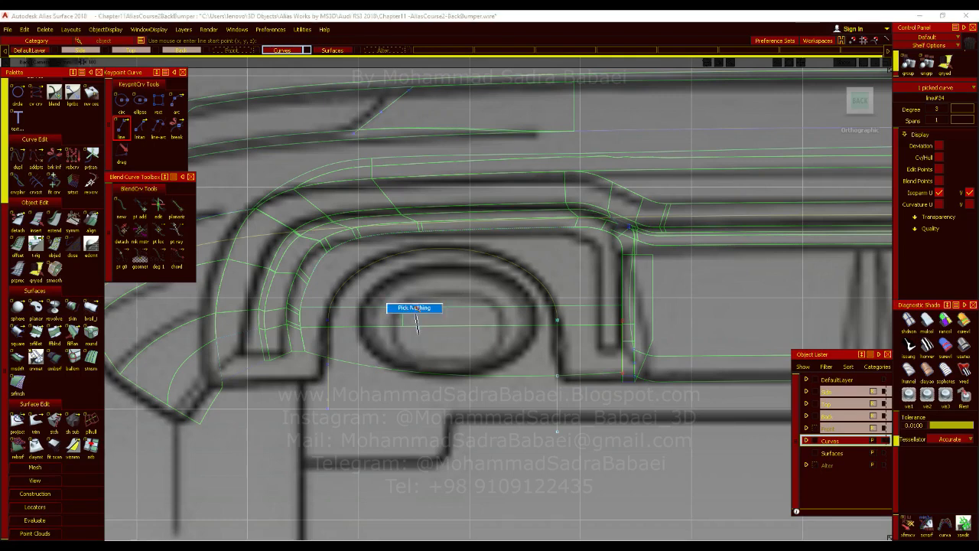
Step: Align both vertical lines to the ends of the arch with G1 continuity and accept the alignments
double_click(91, 221)
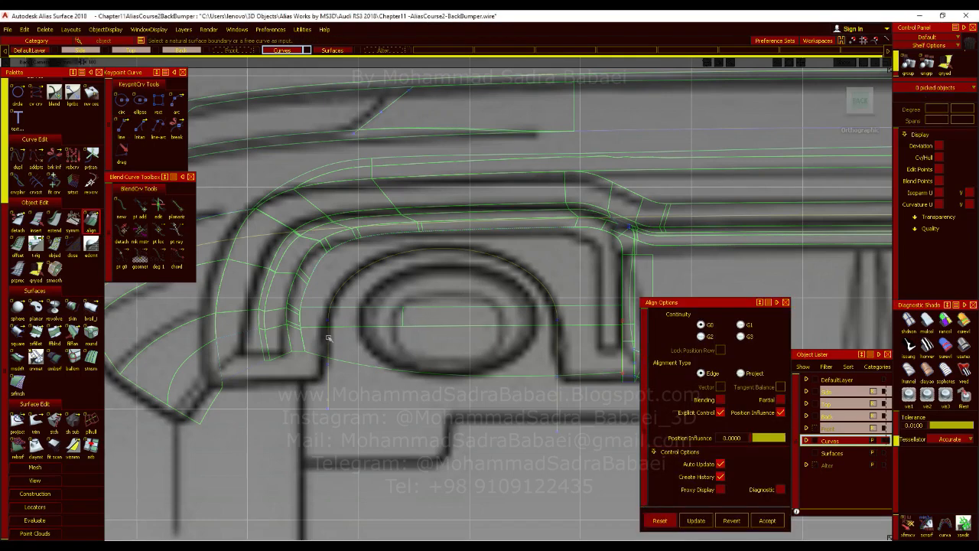
left_click(743, 325)
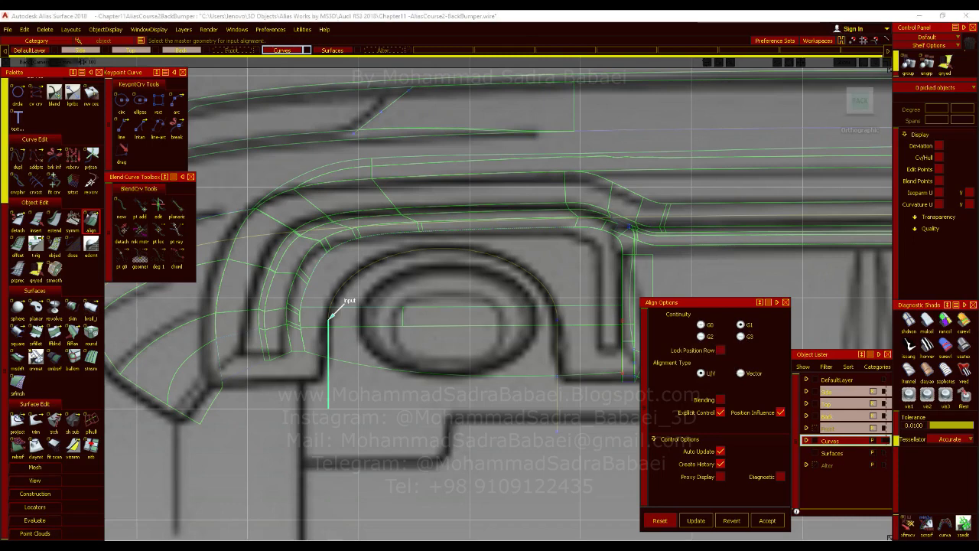
left_click(339, 294)
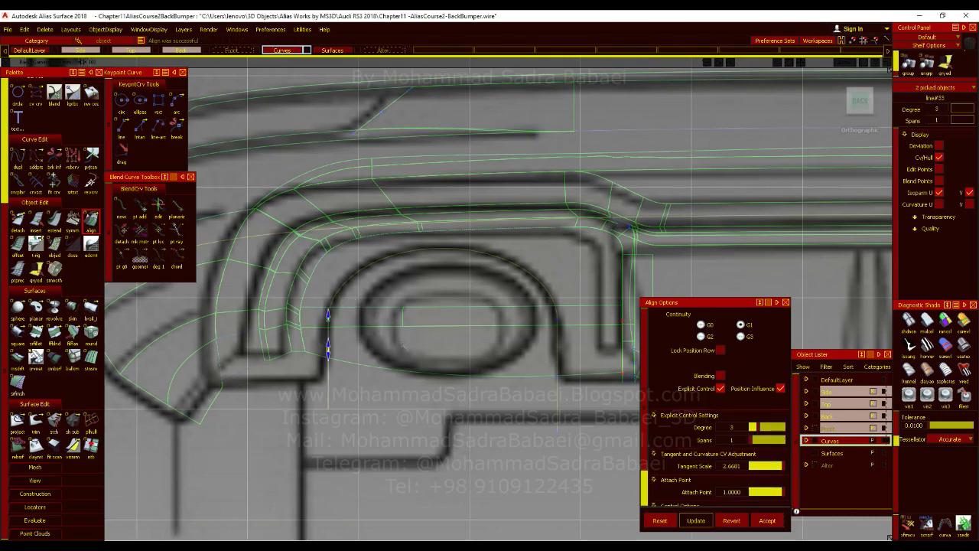
left_click(734, 520)
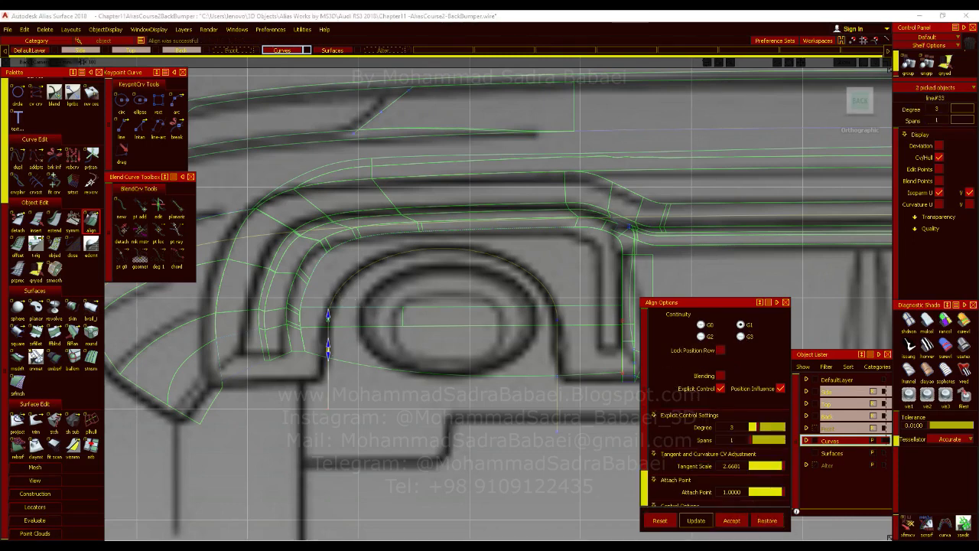
left_click(559, 341)
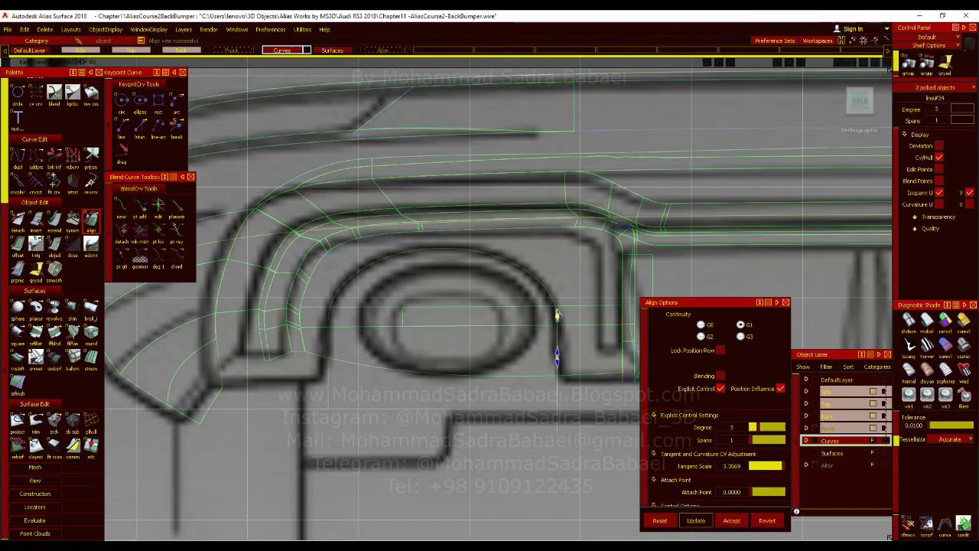
right_click_drag(560, 349, 695, 418, "alt+shift")
left_click(735, 519)
left_click_drag(510, 343, 519, 386, "ctrl+shift")
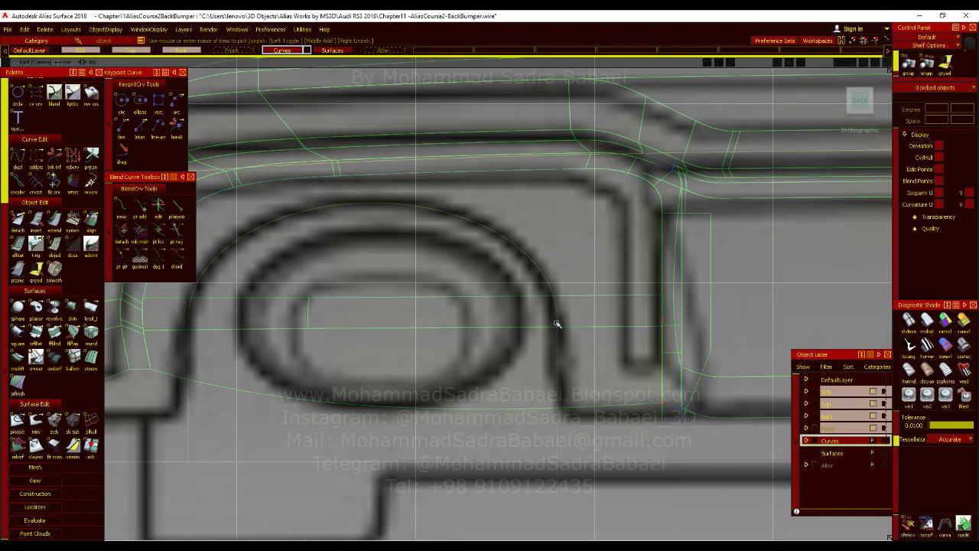
Step: Start a Multi-surface Draft and switch to Photos to study the exhaust openings in Audi-RS3_Sedan-2017-1600-34.jpg
right_click_drag(547, 325, 485, 367, "alt+shift")
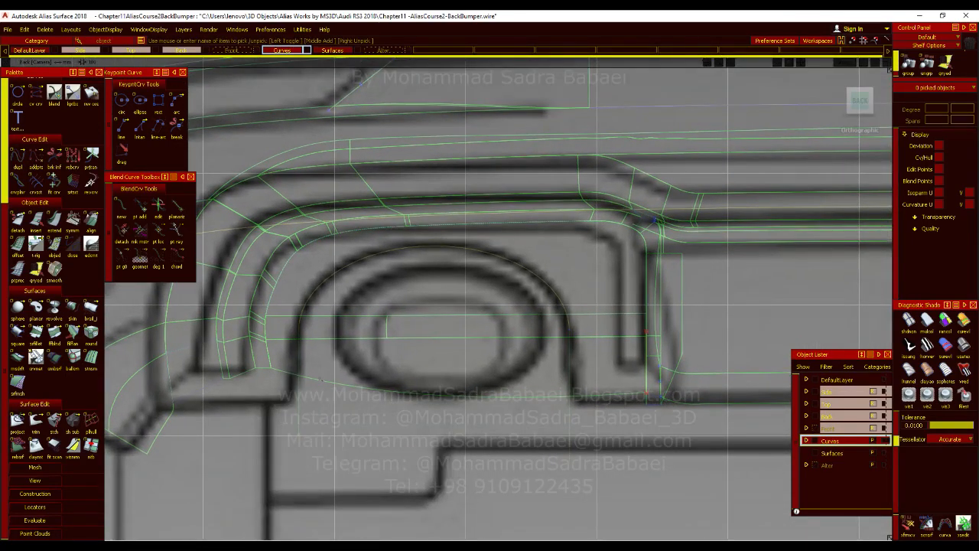
left_click(35, 357)
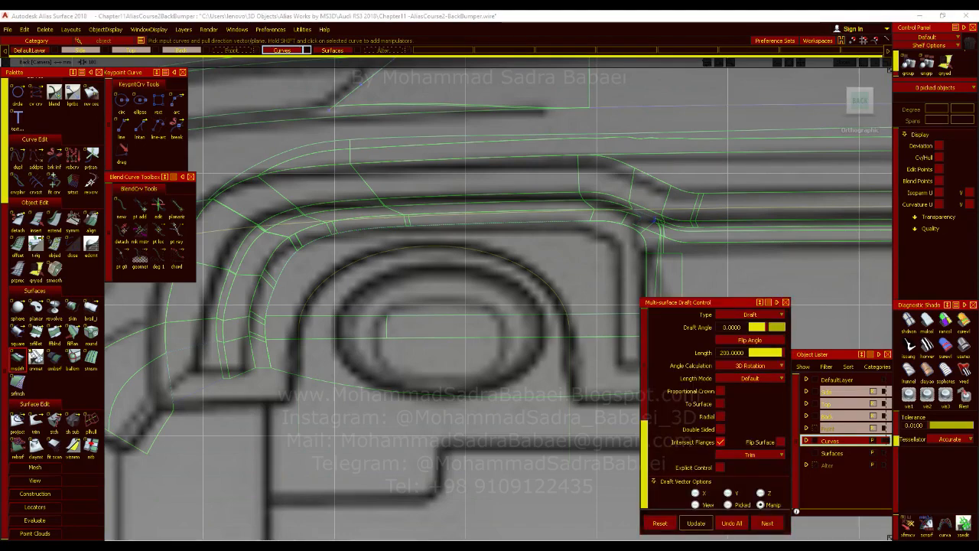
key("alt+Tab")
scroll(617, 377, "up", 4)
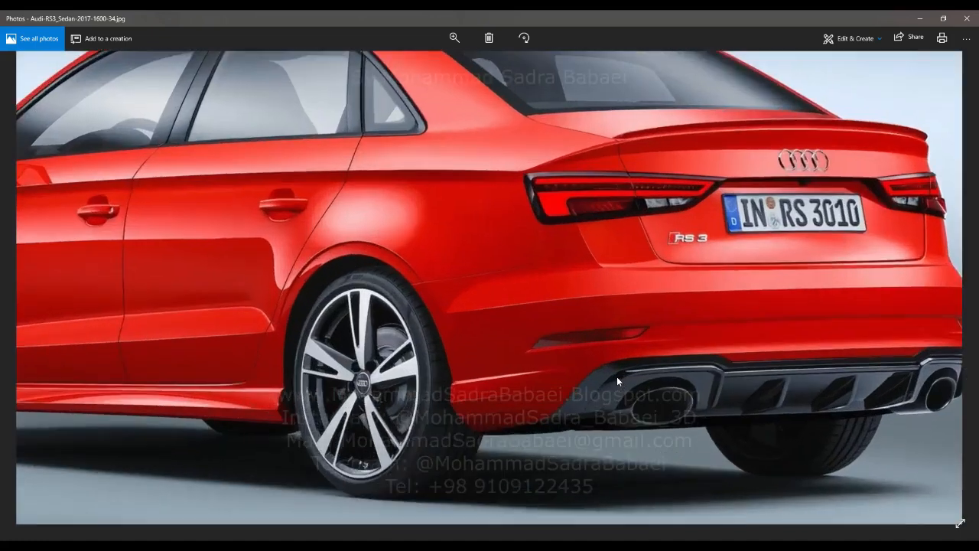
left_click_drag(771, 384, 517, 378)
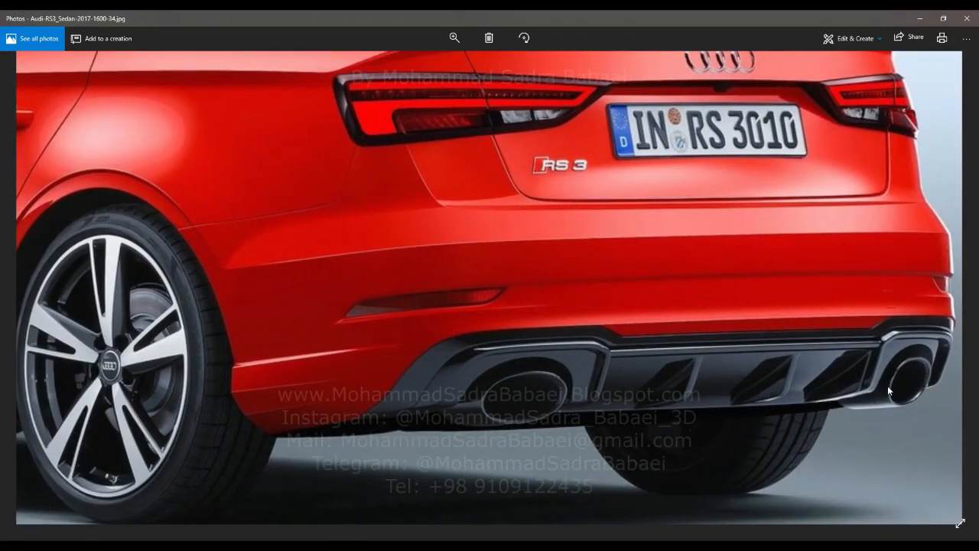
left_click(920, 18)
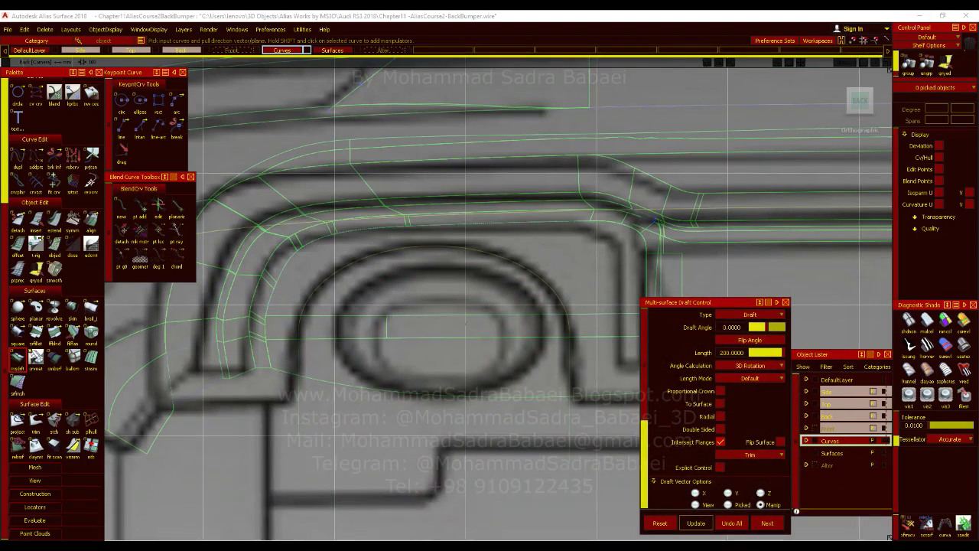
Step: Draft a surface towards the bumper from the arch and its two lines using Chain Select, with a length of 500
scroll(729, 482, "down", 5)
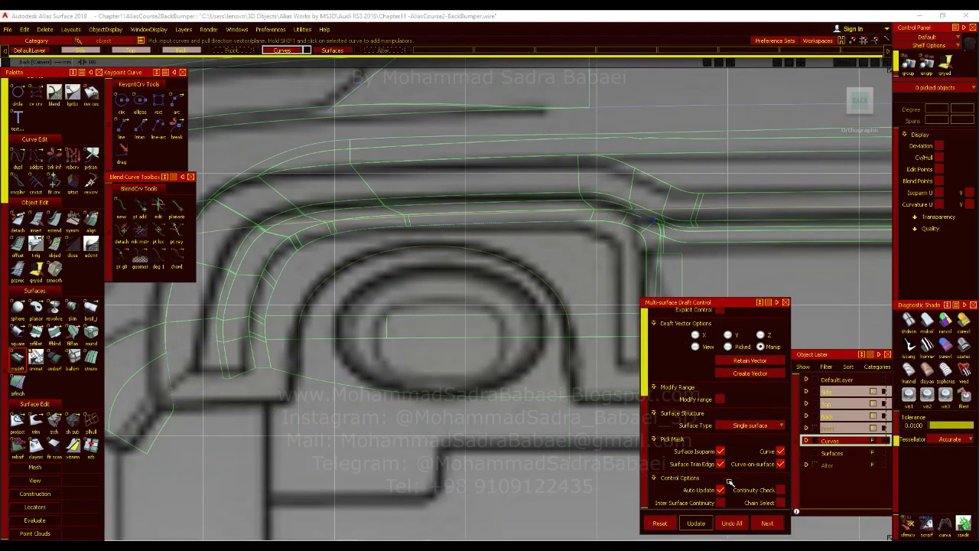
left_click(489, 255)
right_click_drag(569, 334, 520, 373, "alt+shift")
left_click_drag(520, 374, 612, 394, "alt+shift")
left_click_drag(459, 290, 497, 377, "alt+shift")
left_click(497, 316)
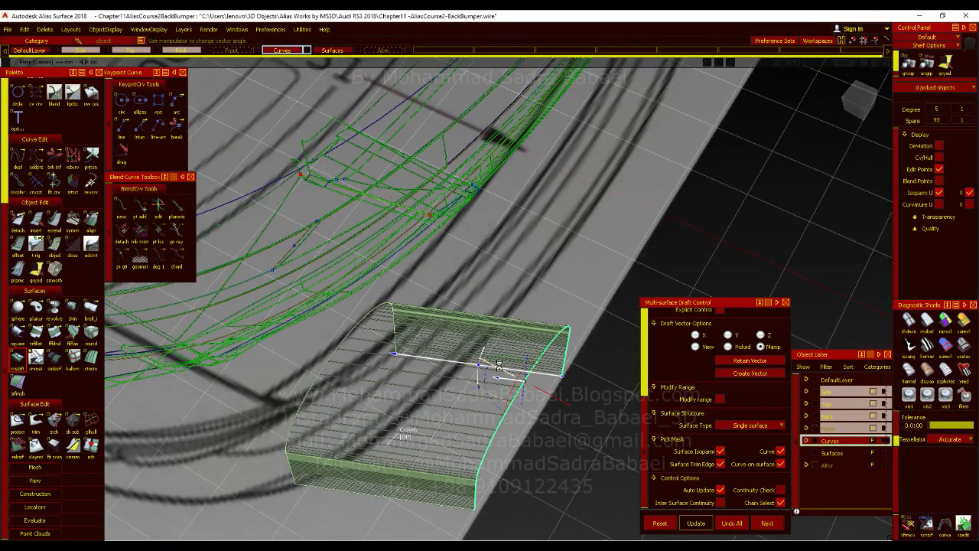
left_click(861, 123)
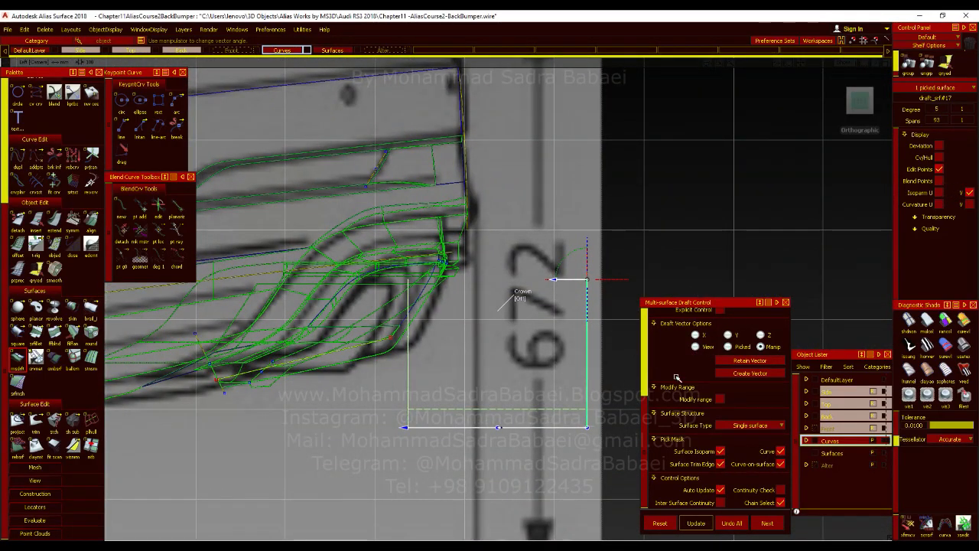
scroll(724, 393, "up", 5)
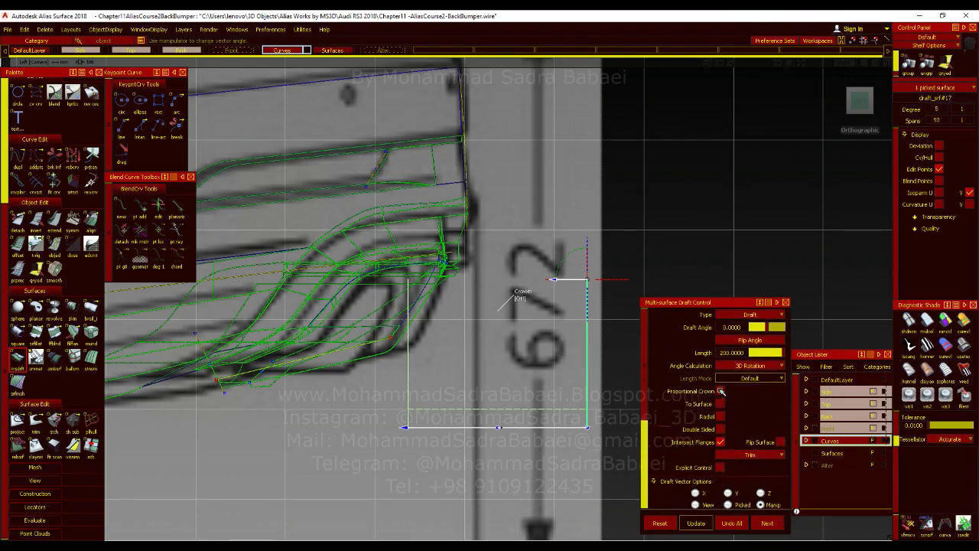
left_click(728, 354)
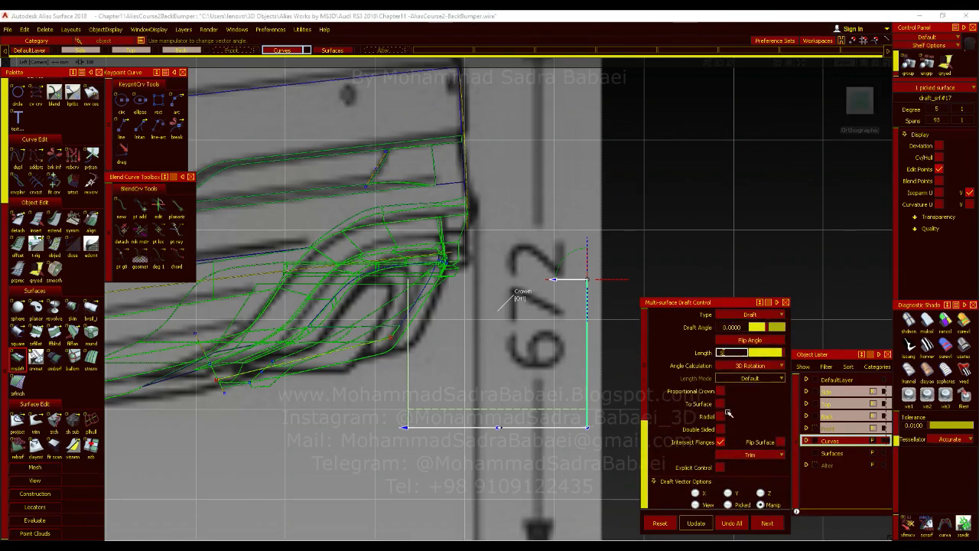
left_click_drag(626, 256, 626, 278, "ctrl+shift")
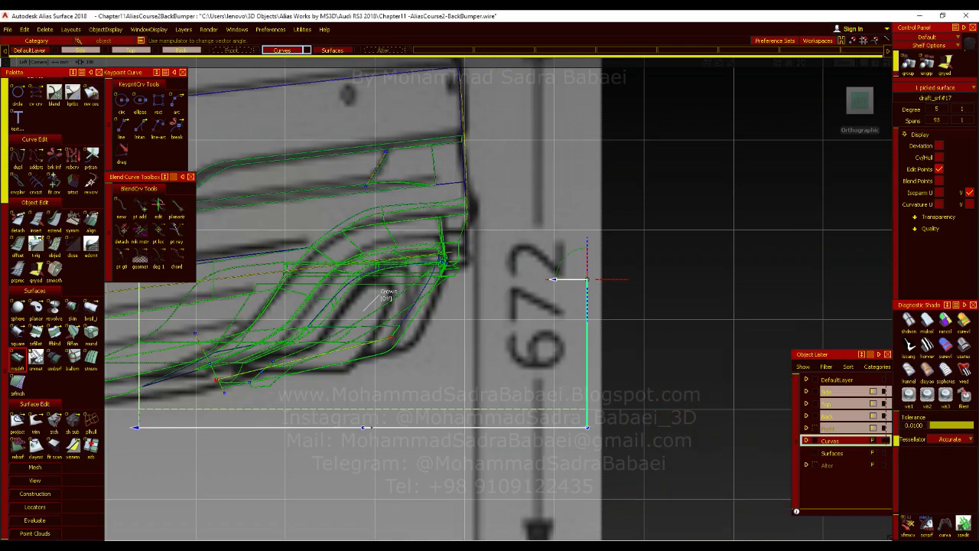
Step: Select the arch and both vertical lines and move them with their draft surface towards the bumper in the side view
left_click(589, 292)
key("F8")
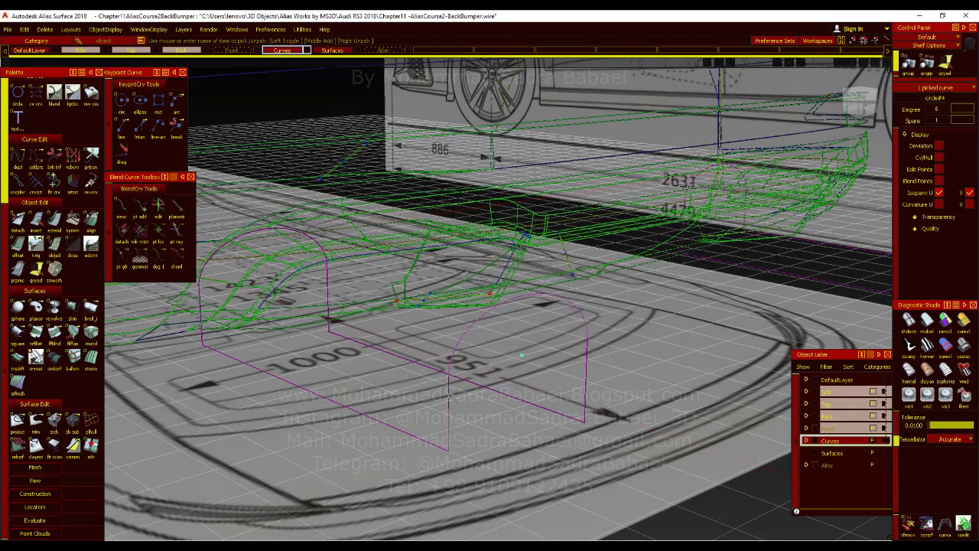
left_click(449, 375)
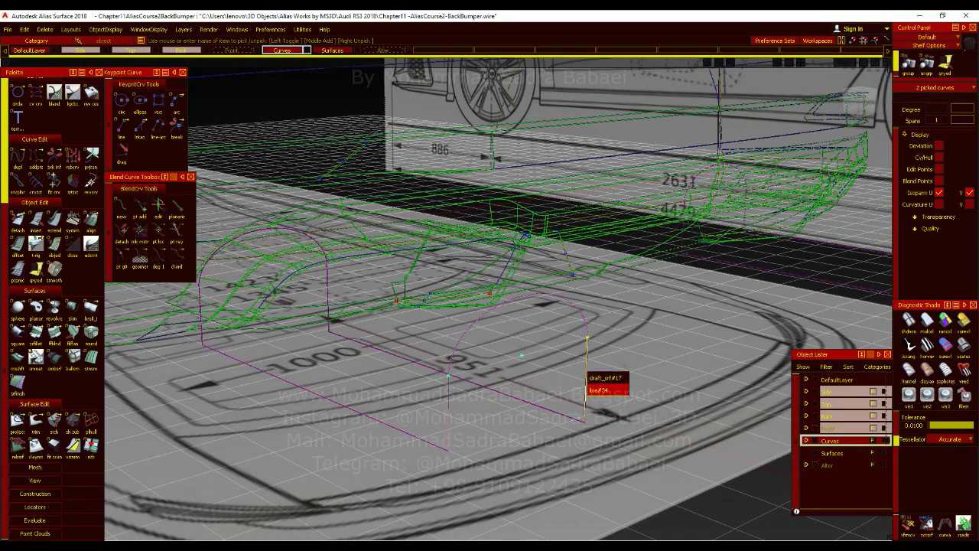
left_click(586, 370)
left_click(851, 104)
middle_click_drag(723, 354, 647, 363)
middle_click_drag(618, 298, 609, 298)
left_click_drag(612, 290, 616, 215, "ctrl+shift")
mouse_move(491, 339)
left_mouse_down("alt+shift")
mouse_move(297, 361)
mouse_move(161, 326)
mouse_move(176, 314)
mouse_move(550, 308)
mouse_move(572, 346)
left_mouse_up("alt+shift")
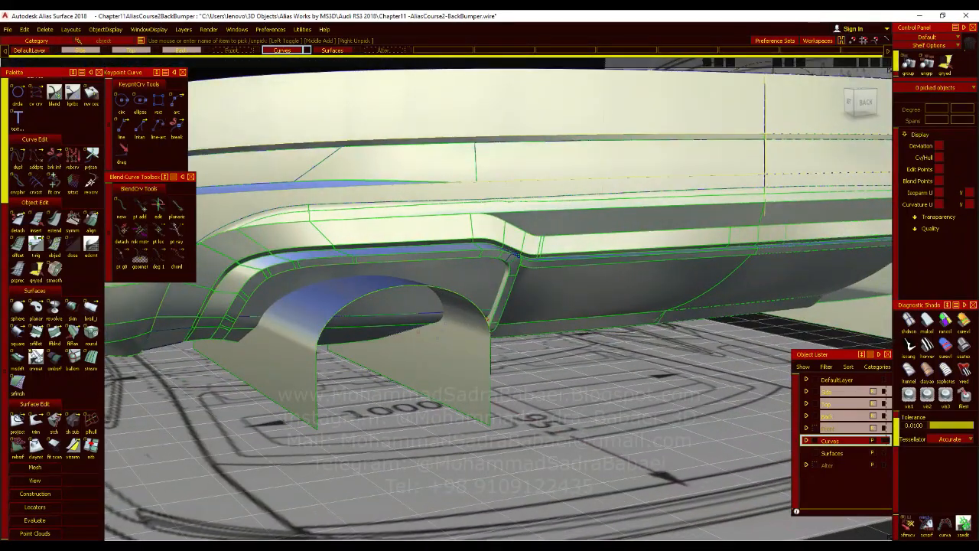
Step: Shorten the exhaust arch's draft surface by setting its length to 425
left_click_drag(23, 424, 45, 428)
mouse_move(230, 432)
left_mouse_down("alt+shift")
mouse_move(360, 382)
mouse_move(634, 222)
mouse_move(550, 322)
mouse_move(444, 323)
left_mouse_up("alt+shift")
left_click(383, 356)
double_click(18, 355)
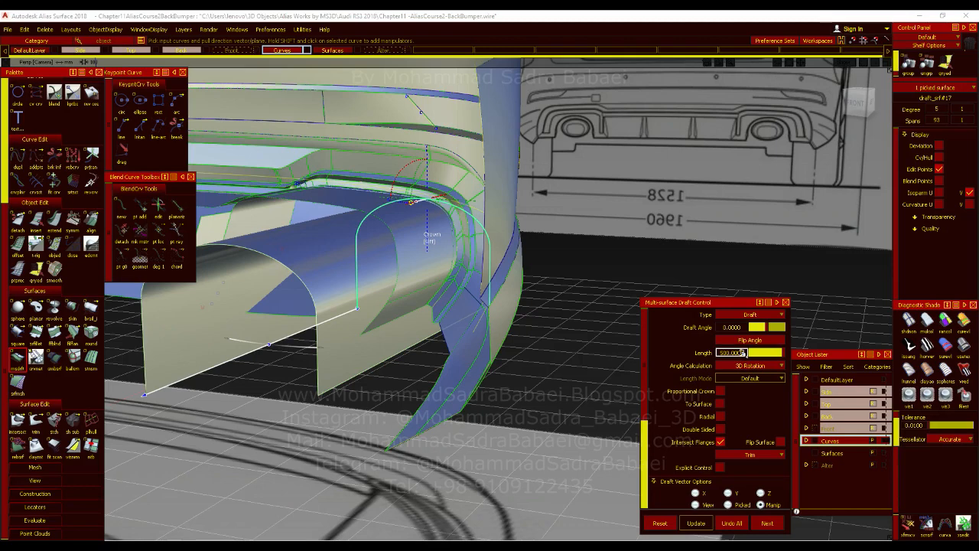
key("Return")
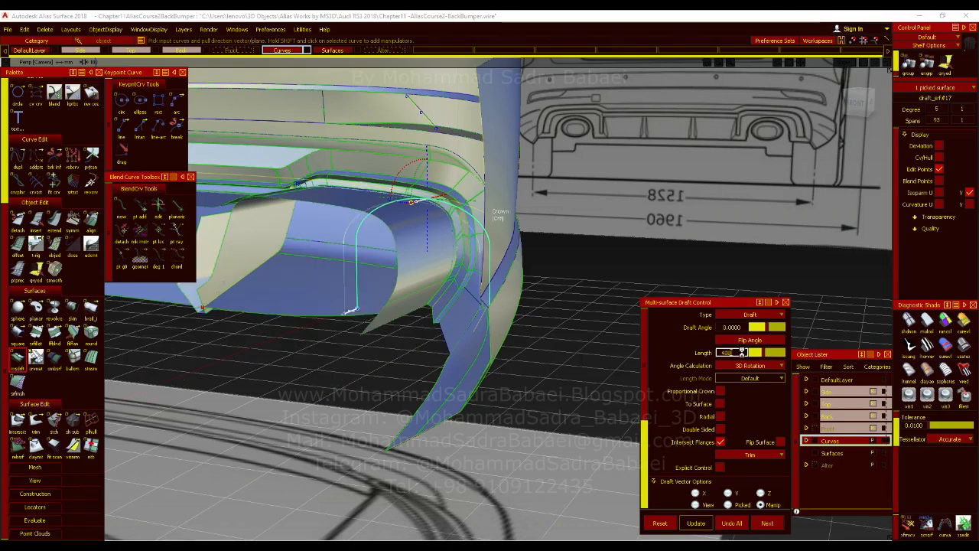
key("Return")
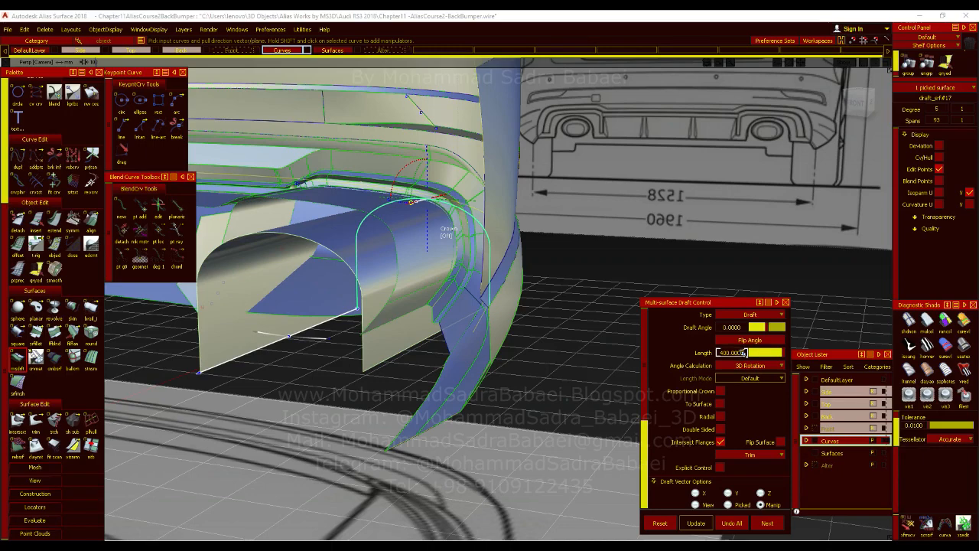
key("Return")
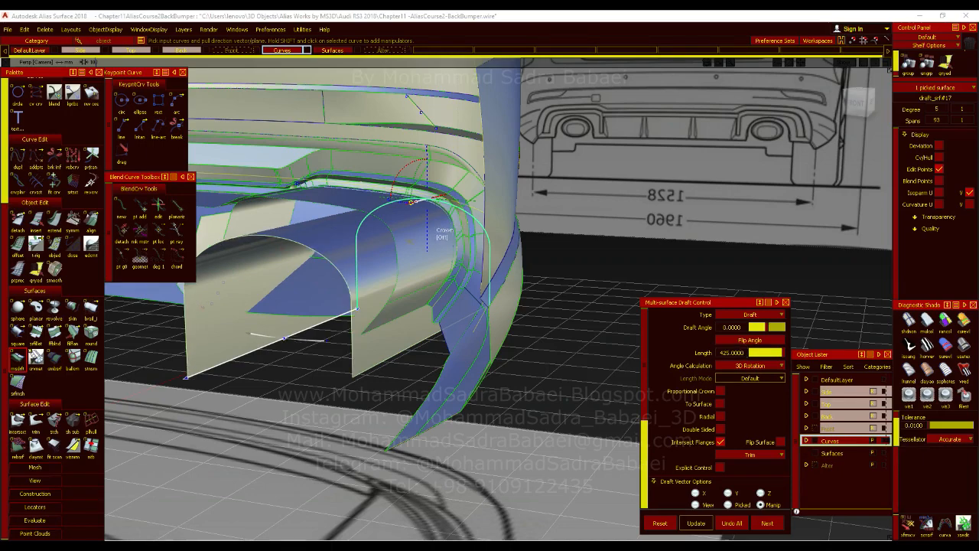
left_click(767, 523)
left_click_drag(574, 313, 422, 327, "alt+shift")
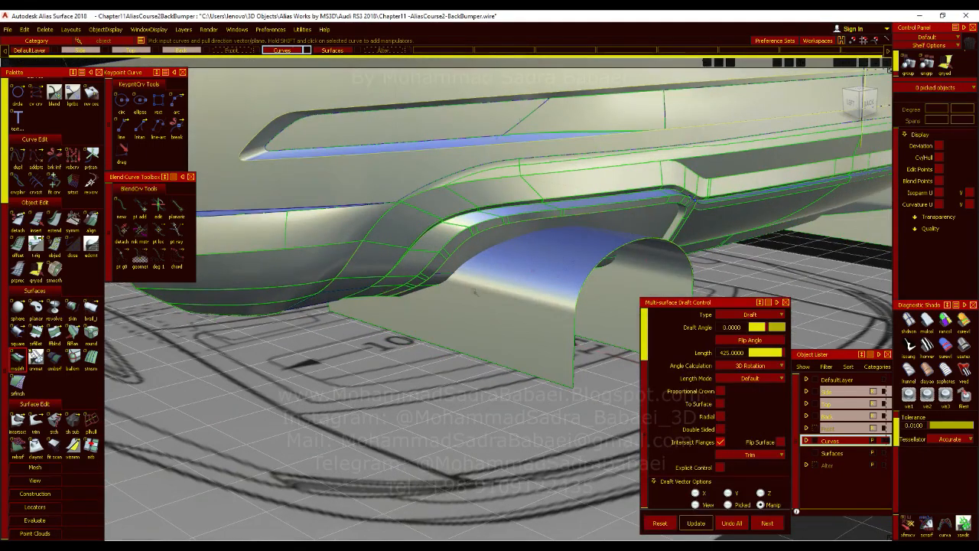
Step: Intersect the arch's draft surface with the back wall and lower surfaces of the exhaust surround
left_click_drag(500, 307, 393, 349, "alt+shift")
left_click(18, 419)
left_click(393, 350)
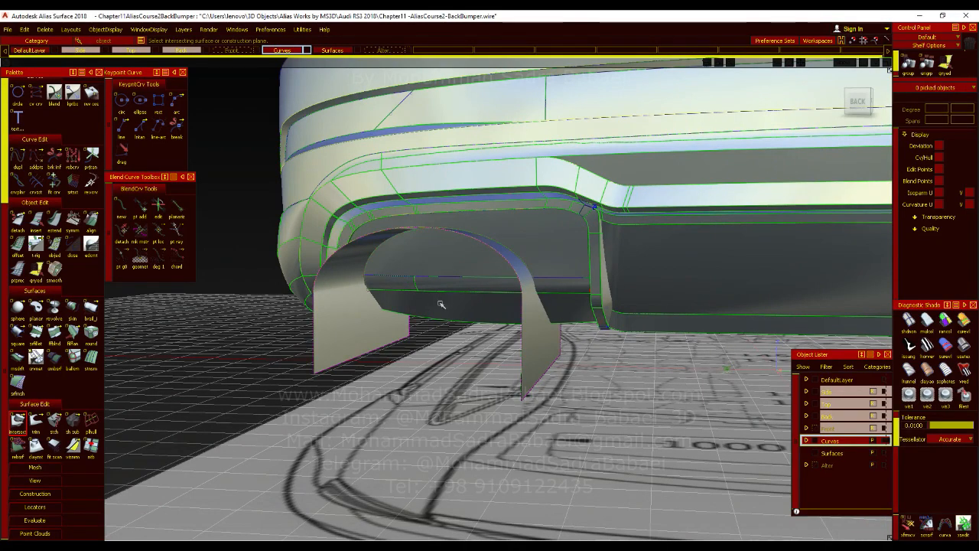
left_click_drag(507, 302, 396, 356, "alt+shift")
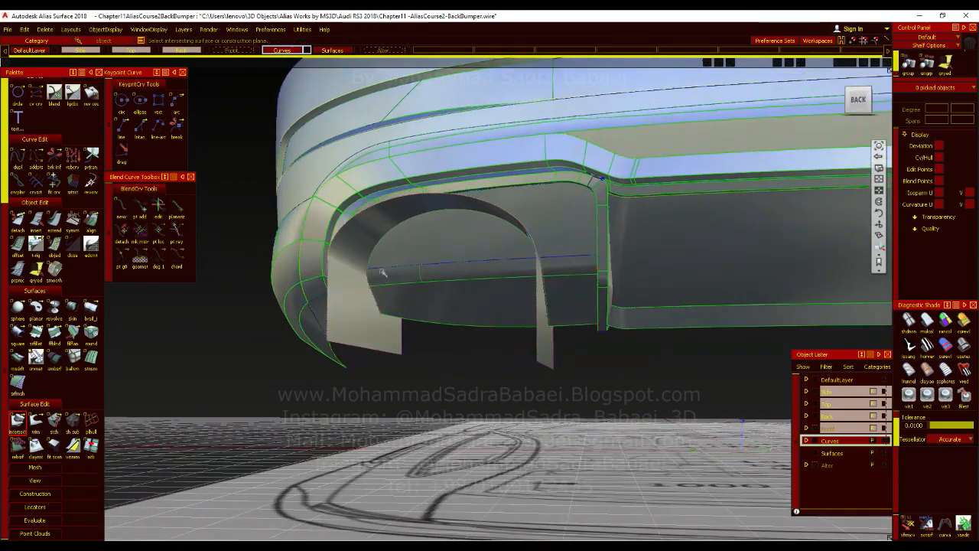
left_click(396, 356)
left_click_drag(384, 306, 395, 357, "ctrl+shift")
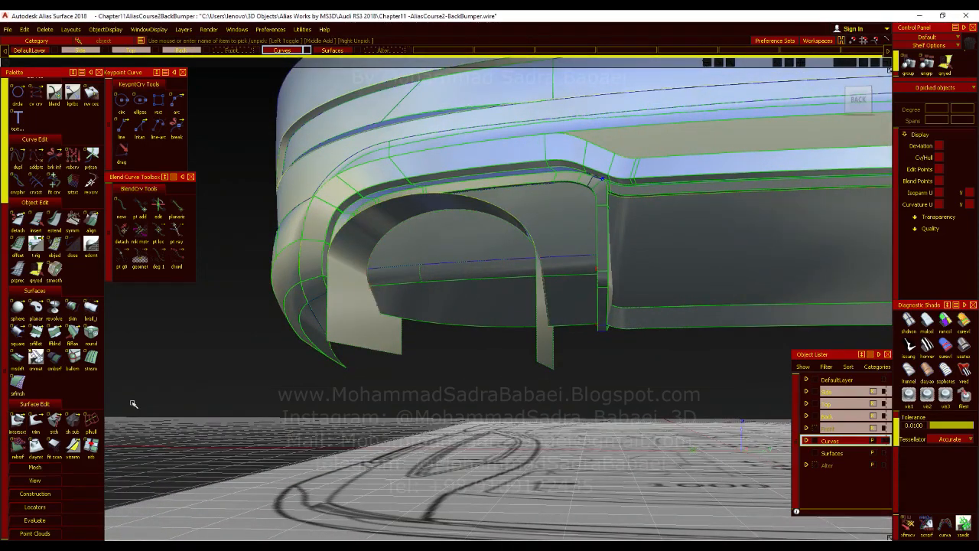
Step: Trim the exhaust surround's back wall by discarding the region enclosed by the arch
left_click(35, 422)
left_click(409, 251)
left_click_drag(409, 251, 551, 321, "alt+shift")
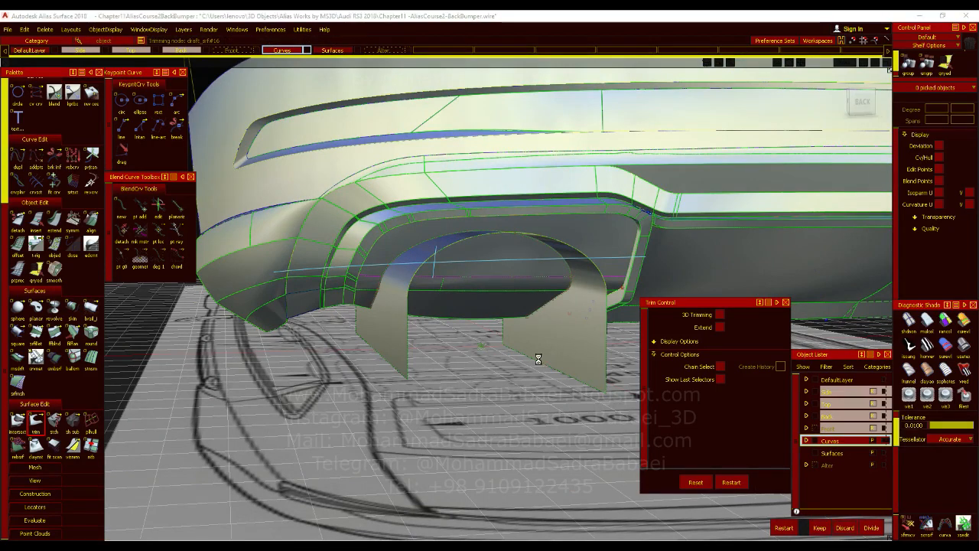
left_click_drag(539, 359, 446, 308, "alt+shift")
left_click(435, 280)
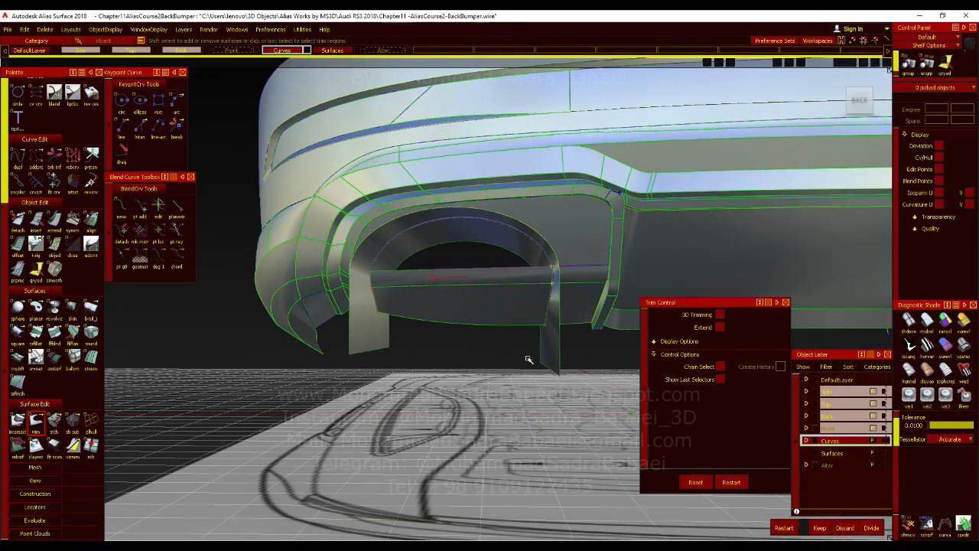
left_click(847, 526)
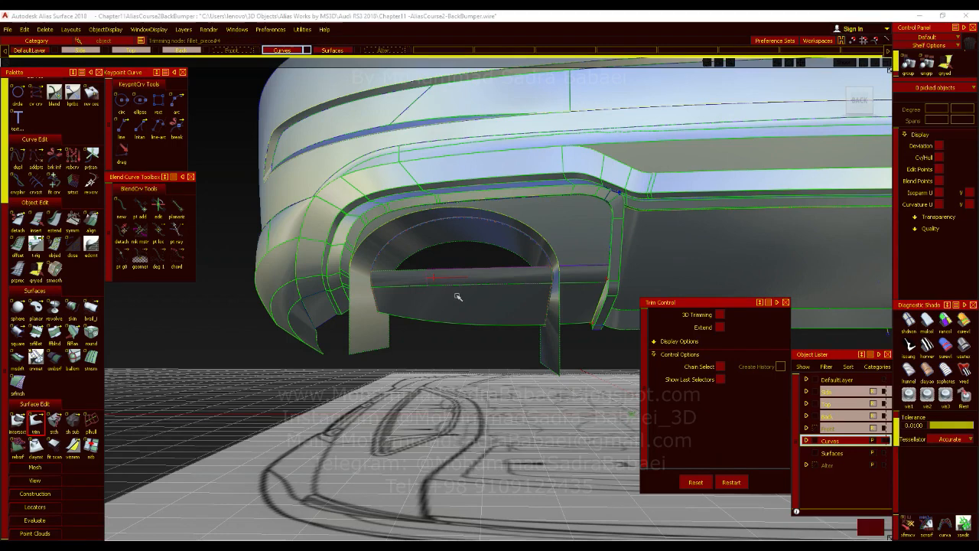
Step: Discard the regions of the lower fillet and the lower surface that lie inside the arch
left_click(414, 279)
left_click(845, 527)
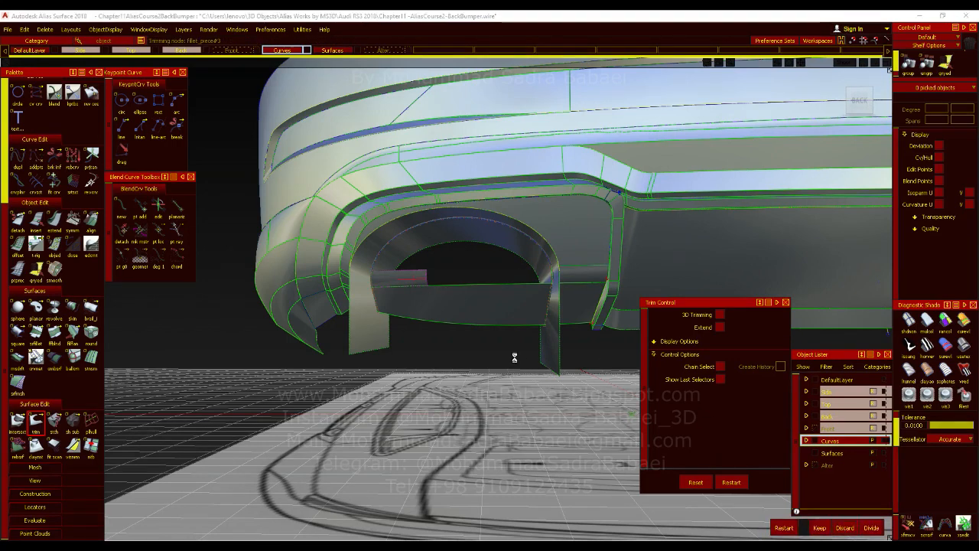
left_click(469, 309)
left_click(846, 529)
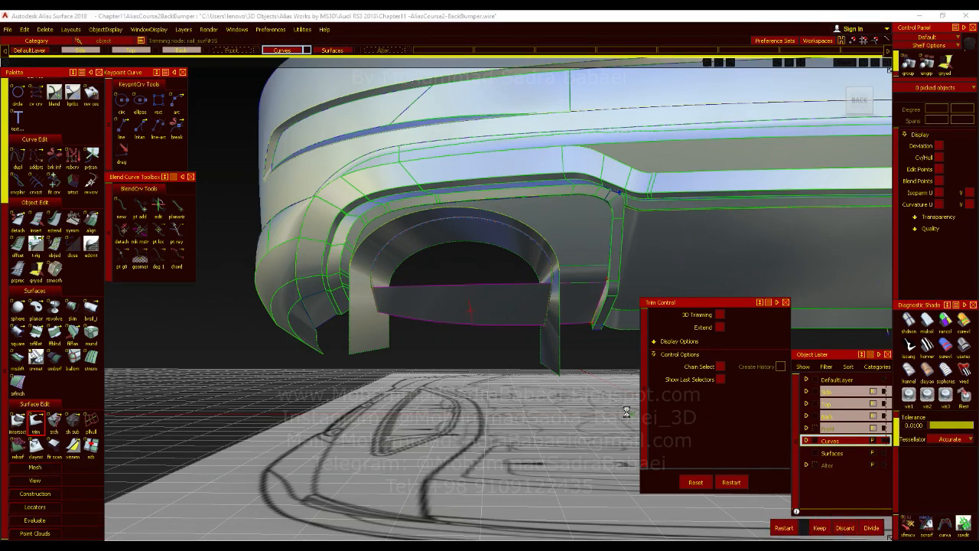
left_click_drag(617, 326, 501, 329, "alt+shift")
right_click_drag(501, 329, 550, 264, "alt+shift")
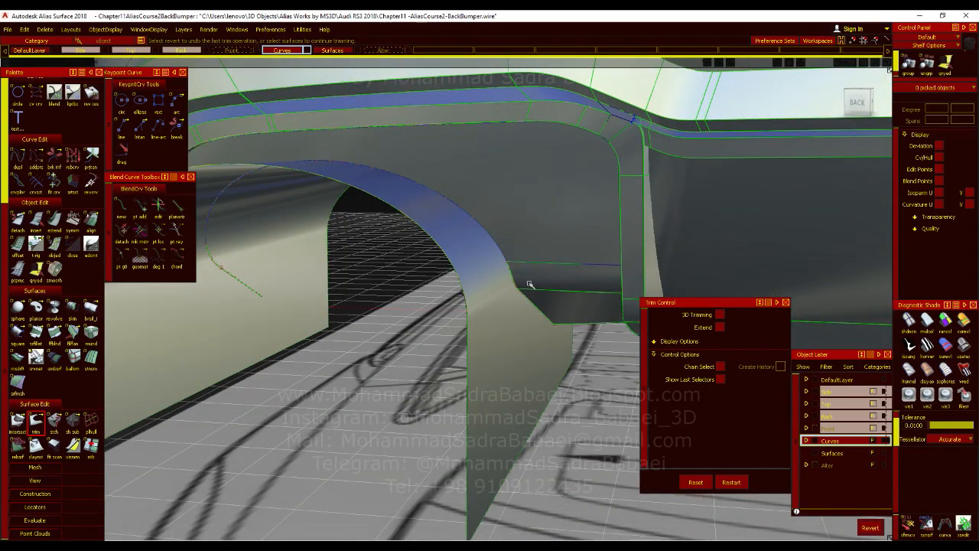
left_click(36, 337)
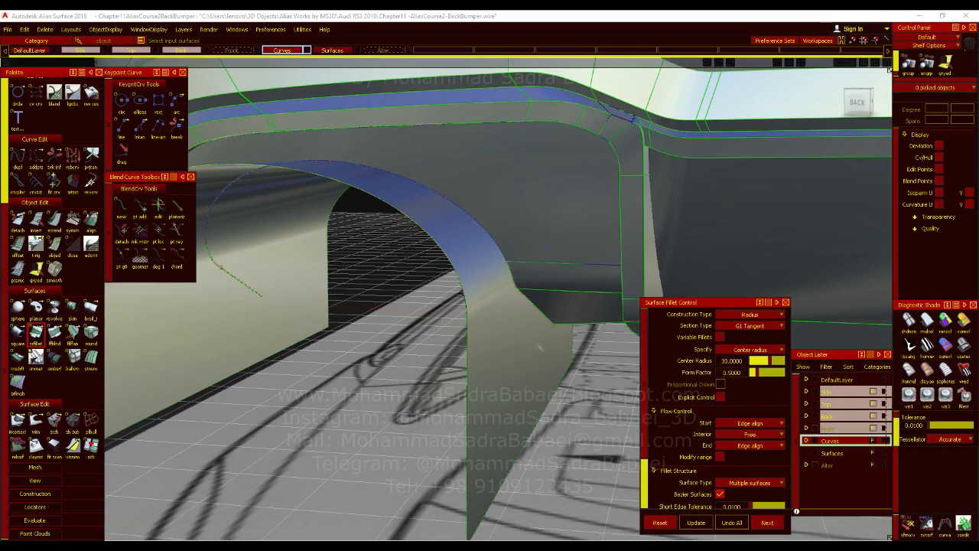
right_click_drag(500, 321, 469, 327, "alt+shift")
left_click_drag(498, 328, 559, 315, "alt+shift")
left_click_drag(289, 384, 321, 367, "alt+shift")
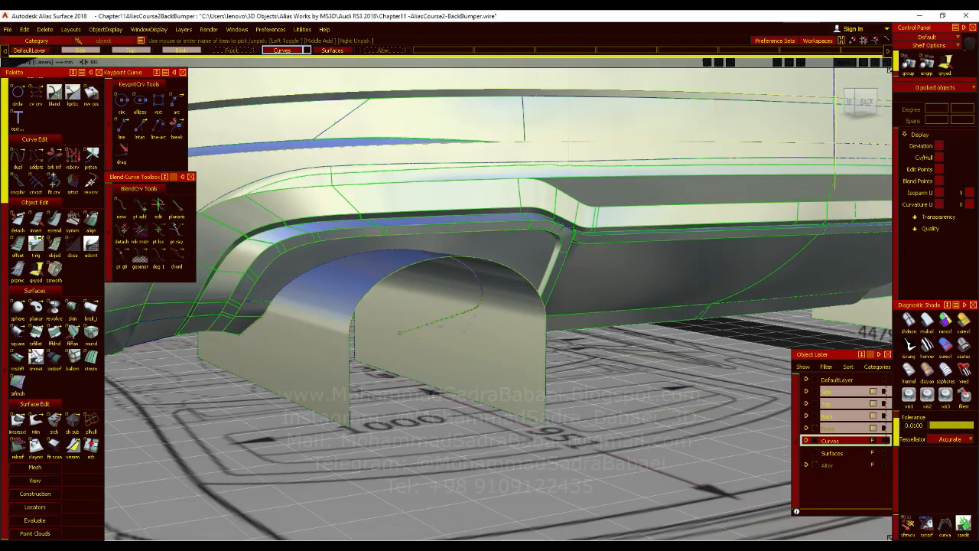
left_click(36, 419)
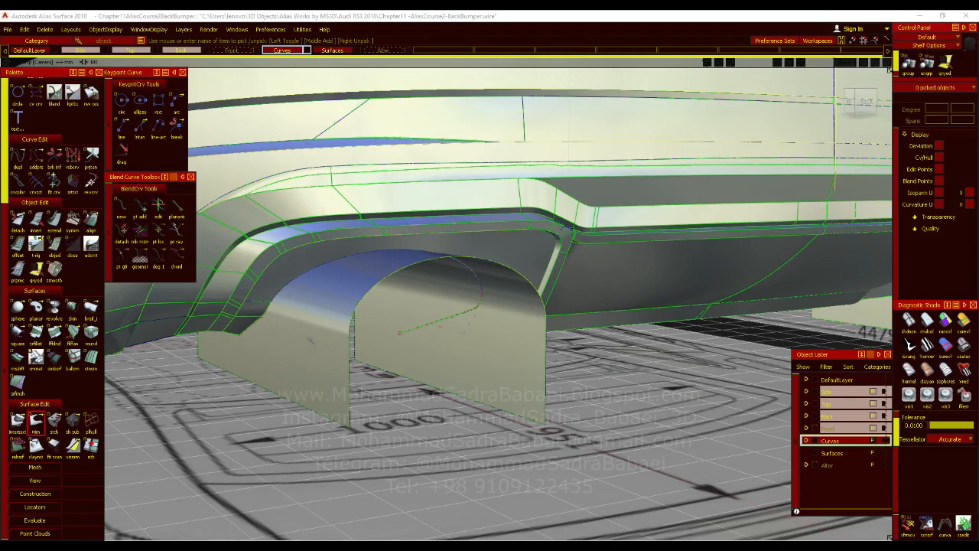
left_click_drag(310, 335, 272, 383, "alt+shift")
right_click_drag(271, 382, 429, 360, "alt+shift")
left_click_drag(429, 360, 400, 414, "alt+shift")
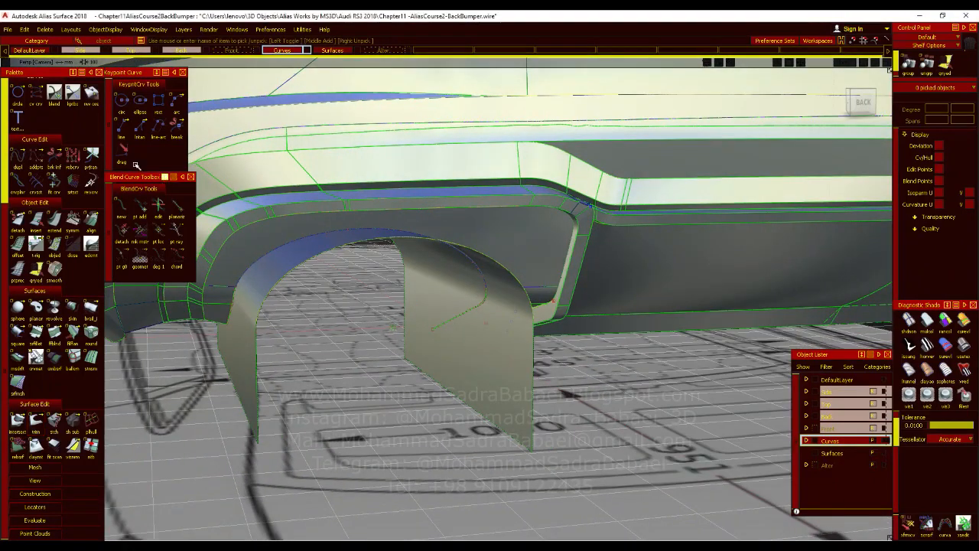
Step: Draw a straight line across the bottom of the exhaust opening, joining its two lower corners on the trimmed surround
left_click(121, 130)
left_click_drag(382, 336, 298, 337, "alt+shift")
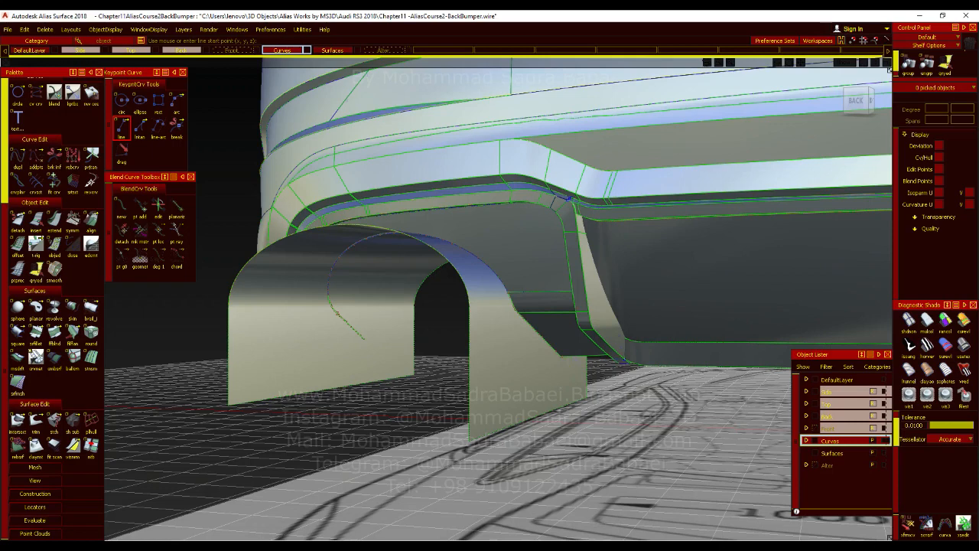
left_click(366, 338)
key("Delete")
key("Return")
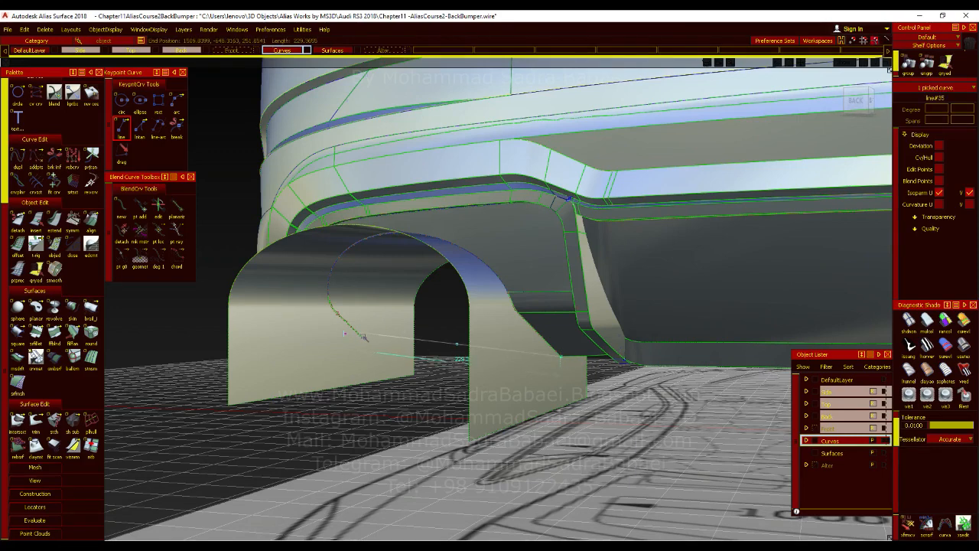
key("Delete")
key("Return")
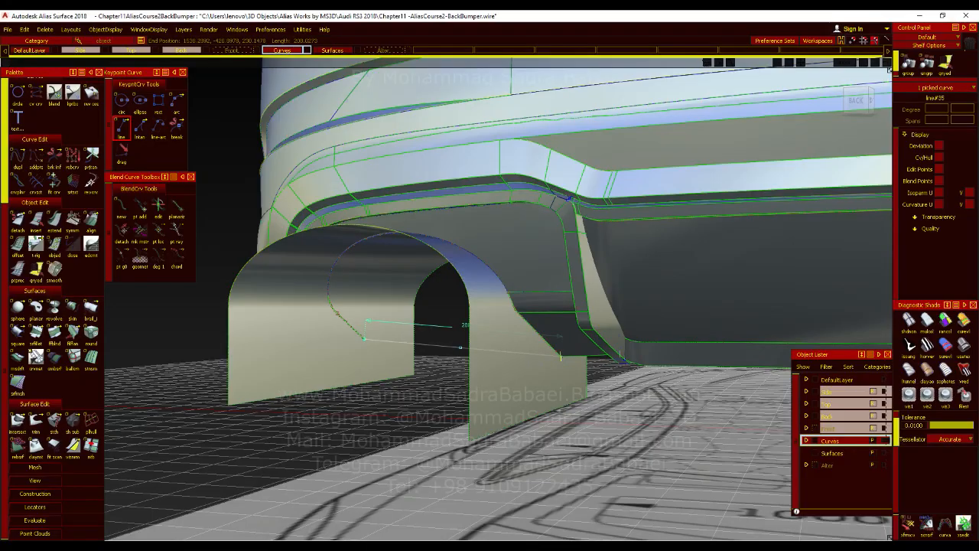
mouse_move(493, 361)
left_mouse_down("alt+shift")
mouse_move(519, 395)
mouse_move(523, 314)
mouse_move(506, 372)
mouse_move(541, 387)
mouse_move(570, 373)
left_mouse_up("alt+shift")
mouse_move(299, 348)
left_mouse_down("alt+shift")
mouse_move(437, 339)
mouse_move(439, 378)
mouse_move(730, 342)
mouse_move(739, 354)
mouse_move(625, 360)
mouse_move(515, 393)
mouse_move(409, 374)
left_mouse_up("alt+shift")
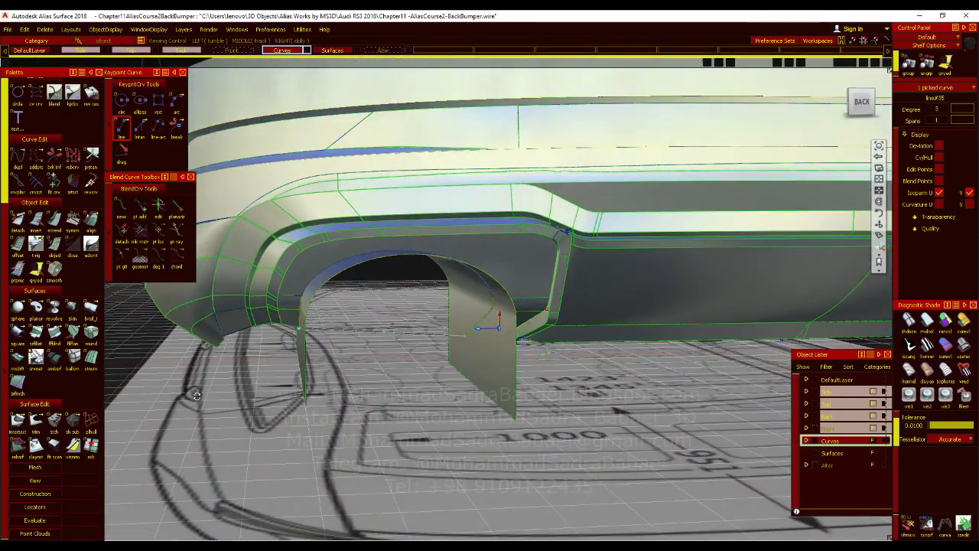
Step: Project the line onto the arch's draft surface along the X vector as curves on surface
double_click(16, 420)
left_click_drag(547, 350, 494, 347, "alt+shift")
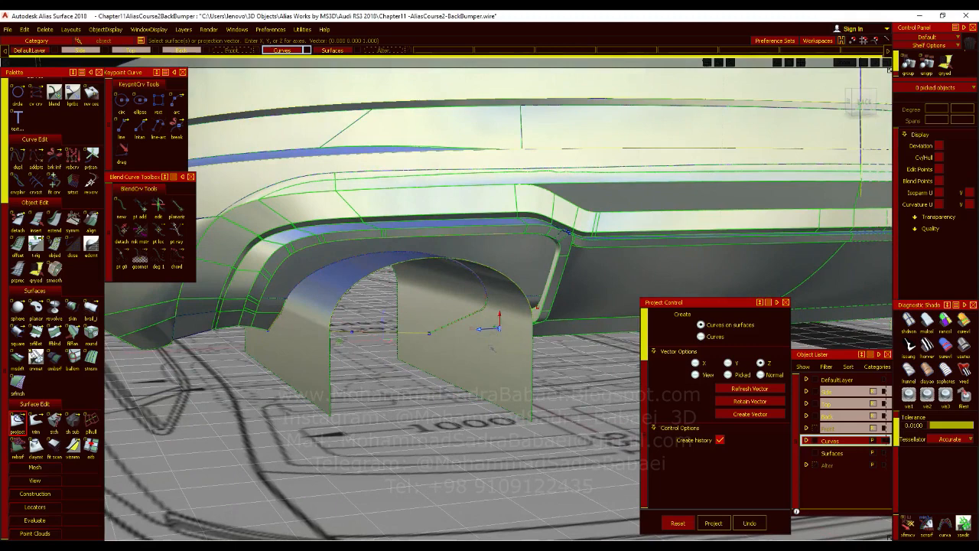
left_click(694, 363)
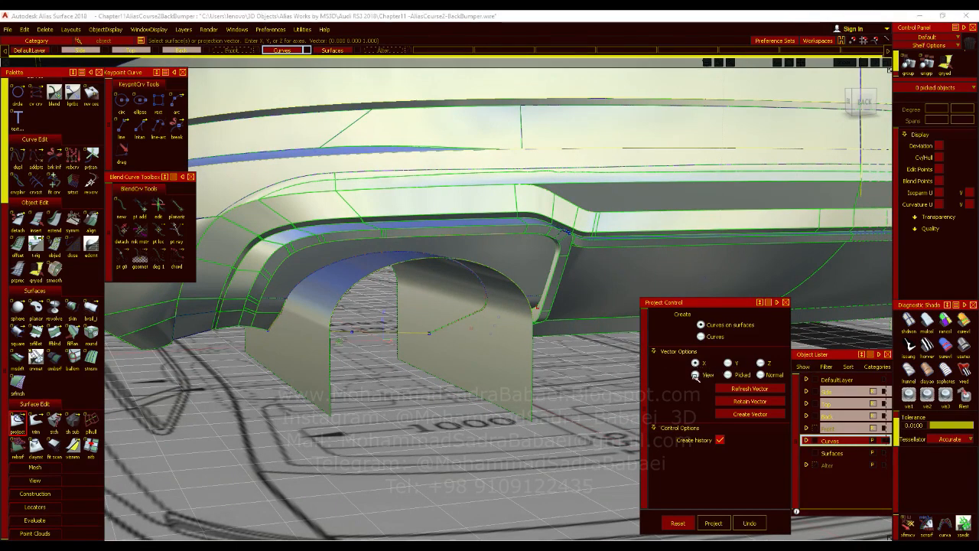
left_click(430, 330)
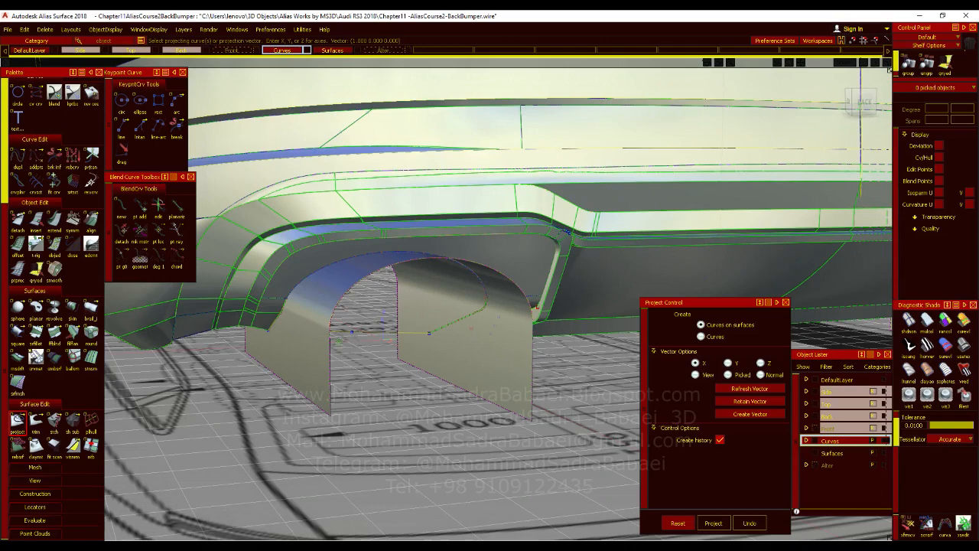
left_click_drag(474, 323, 440, 330, "alt+shift")
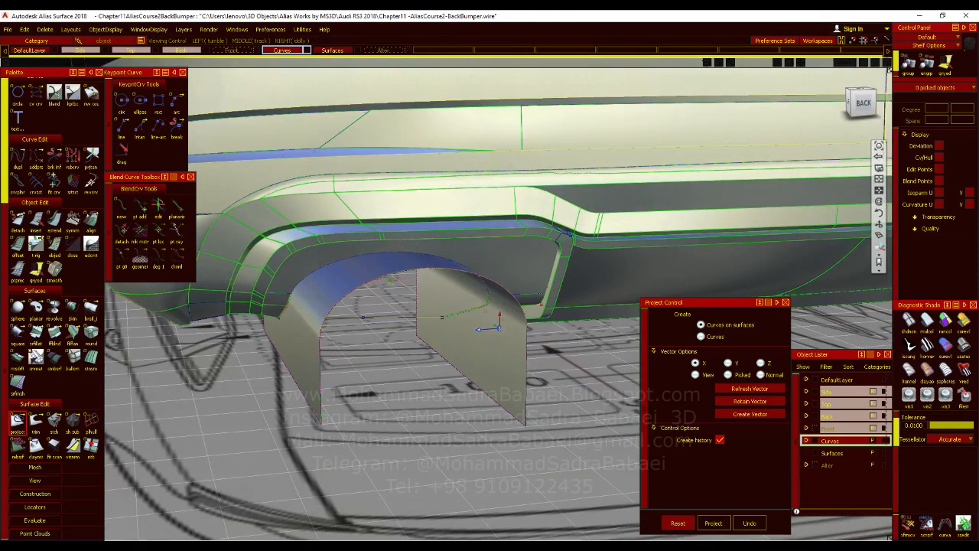
left_click(385, 317)
left_click(879, 530)
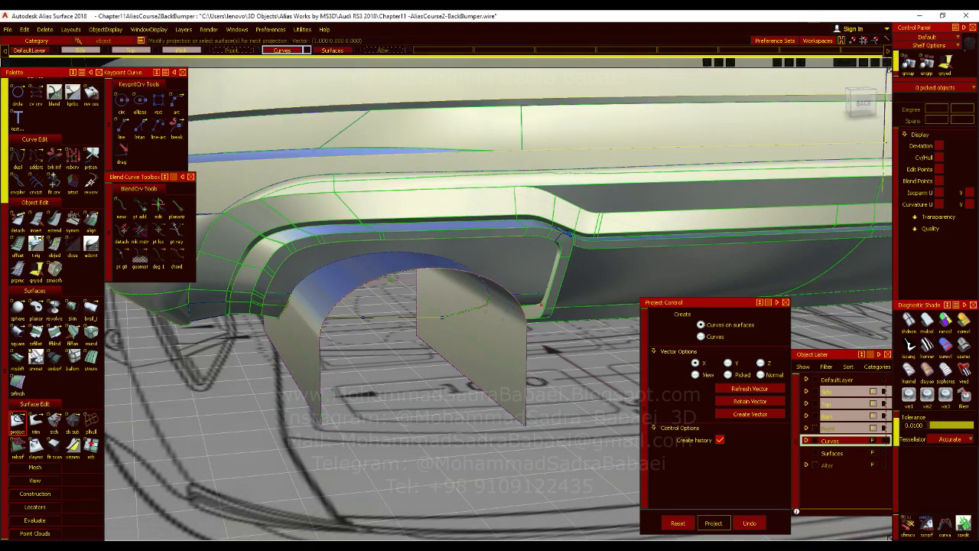
left_click_drag(452, 341, 360, 348, "ctrl+shift")
Step: Trim the arch's draft surface, keeping only the inner portion behind the opening and above the projected line
left_click(35, 421)
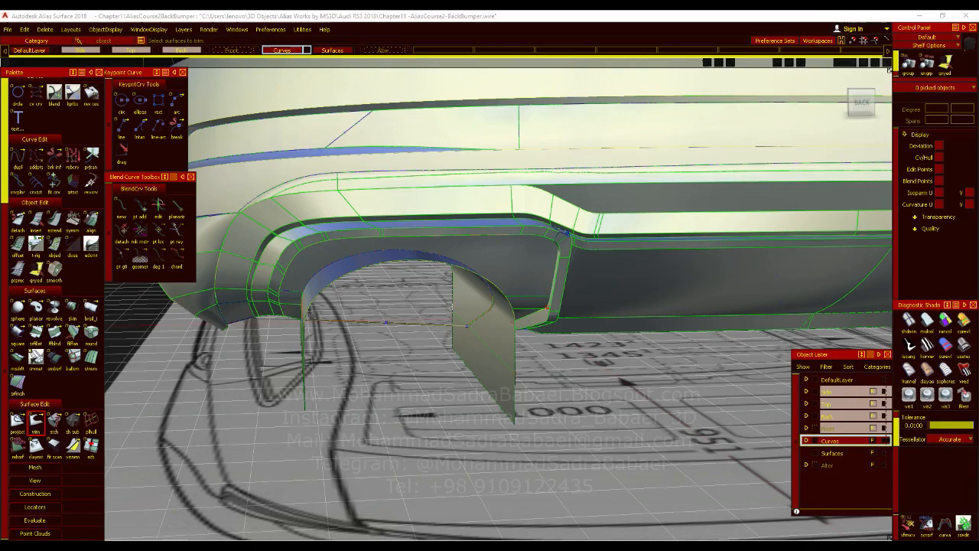
left_click_drag(468, 363, 401, 309, "alt+shift")
left_click(818, 527)
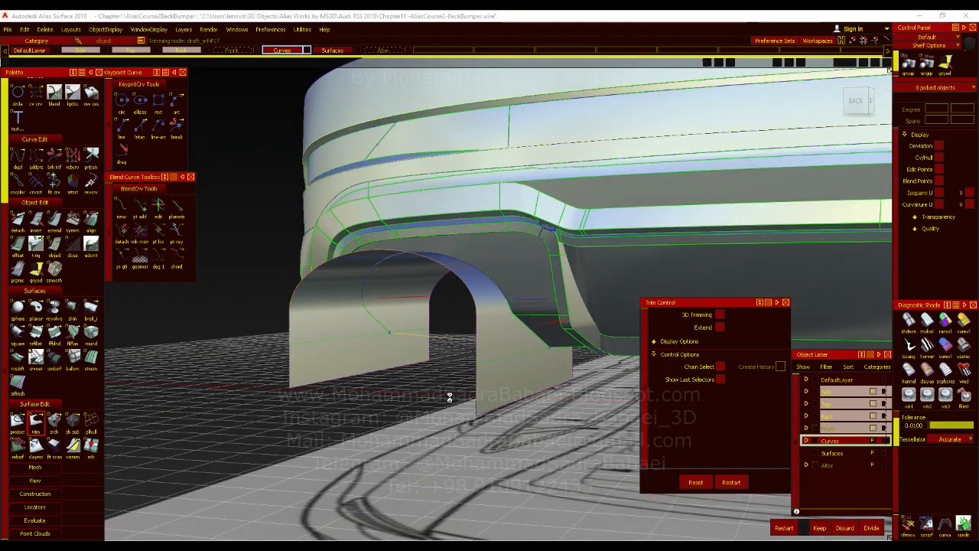
left_click_drag(452, 401, 393, 322, "alt+shift")
left_click_drag(505, 336, 499, 302, "alt+shift")
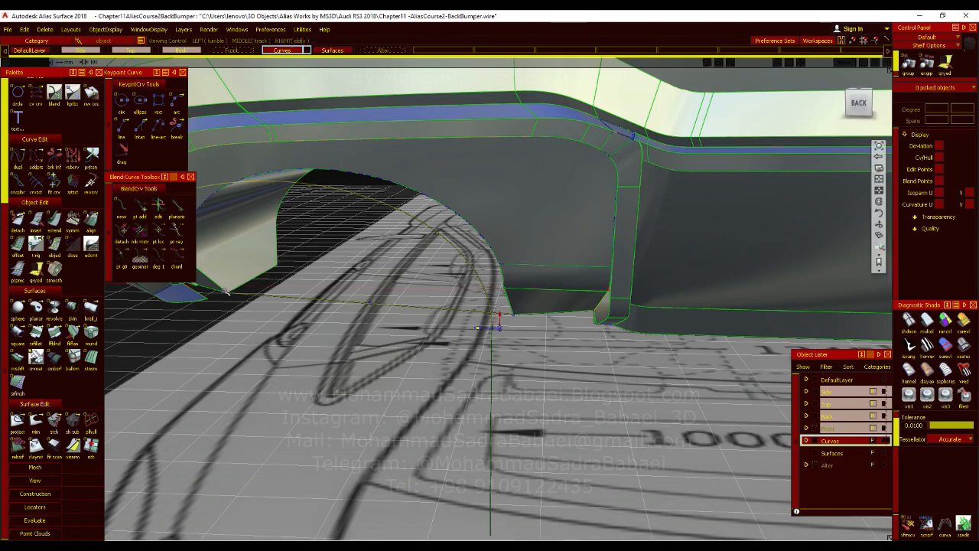
Step: Inspect the trimmed opening's lower corner and switch to Photos to study the exhaust outlets in Audi-RS3_Sedan-2017-1600-34.jpg
right_click_drag(231, 292, 267, 271, "alt+shift")
middle_click_drag(229, 294, 266, 332, "alt+shift")
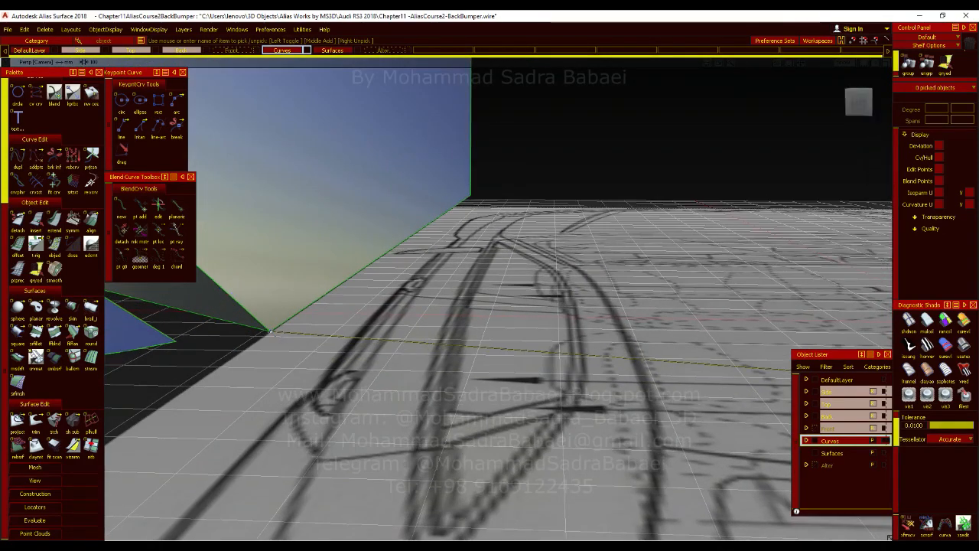
left_click_drag(270, 331, 271, 334, "alt+shift")
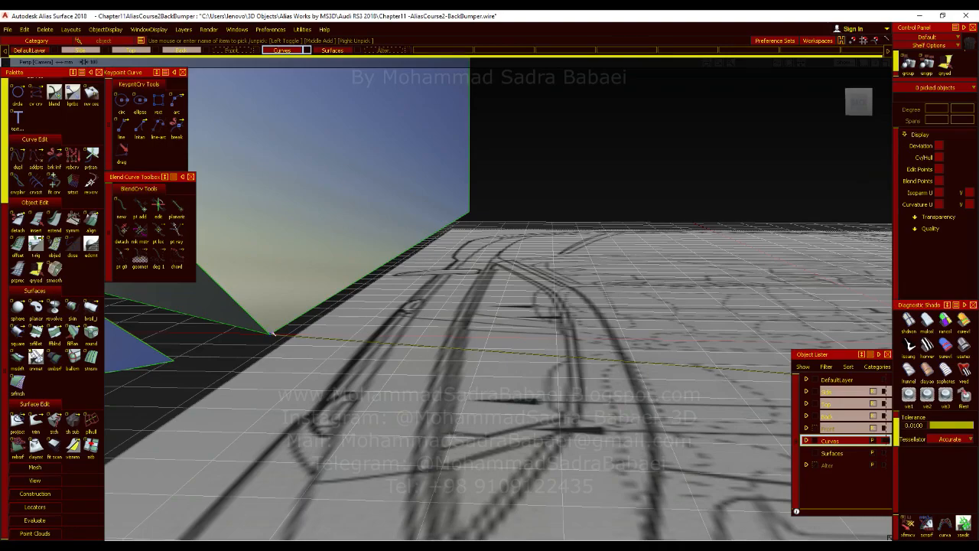
right_click_drag(459, 224, 384, 336, "alt+shift")
left_click_drag(385, 337, 470, 259, "alt+shift")
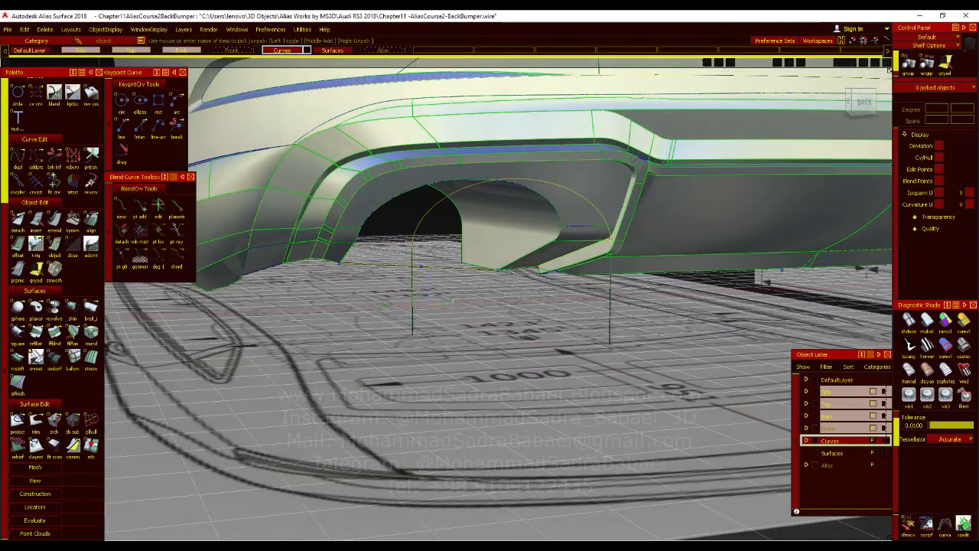
left_click_drag(436, 295, 374, 299, "alt+shift")
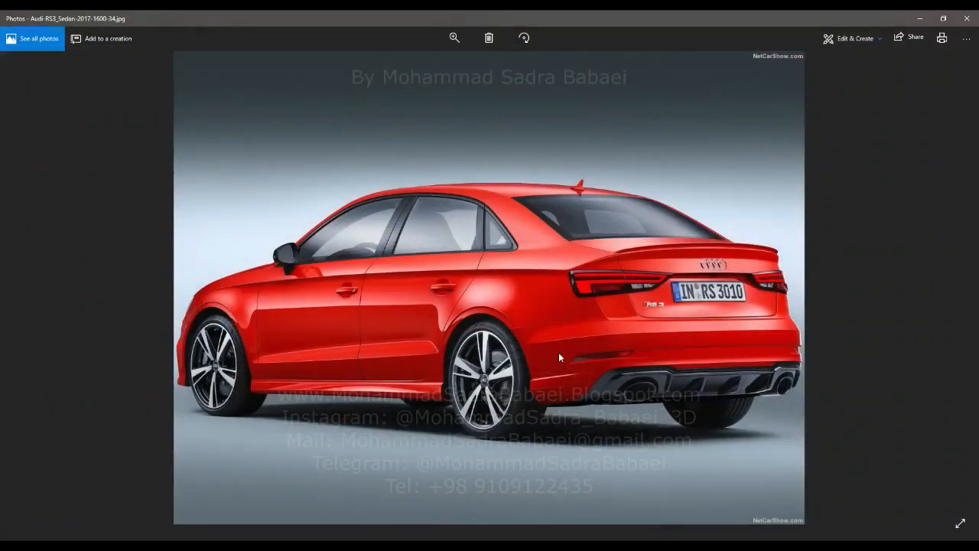
scroll(558, 352, "up", 5)
left_click_drag(753, 434, 411, 373)
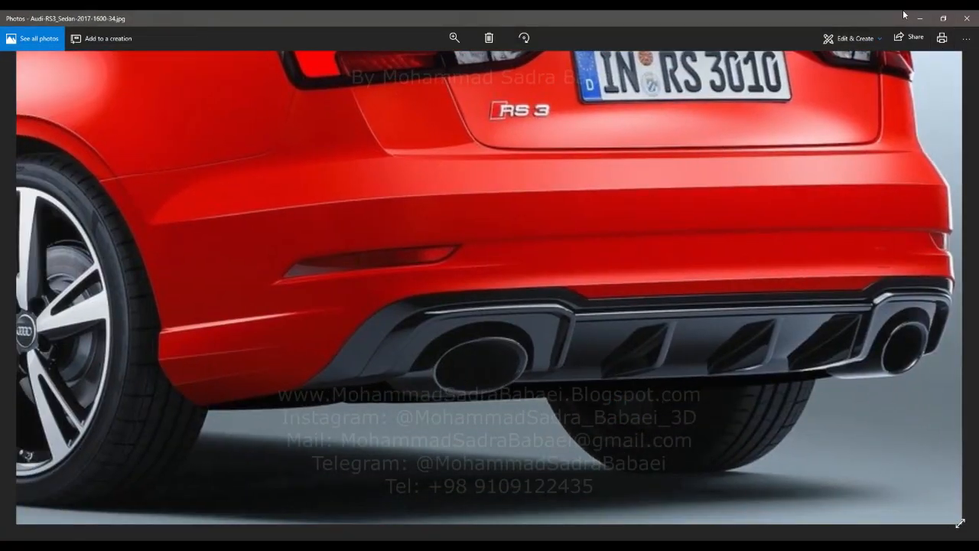
left_click(915, 17)
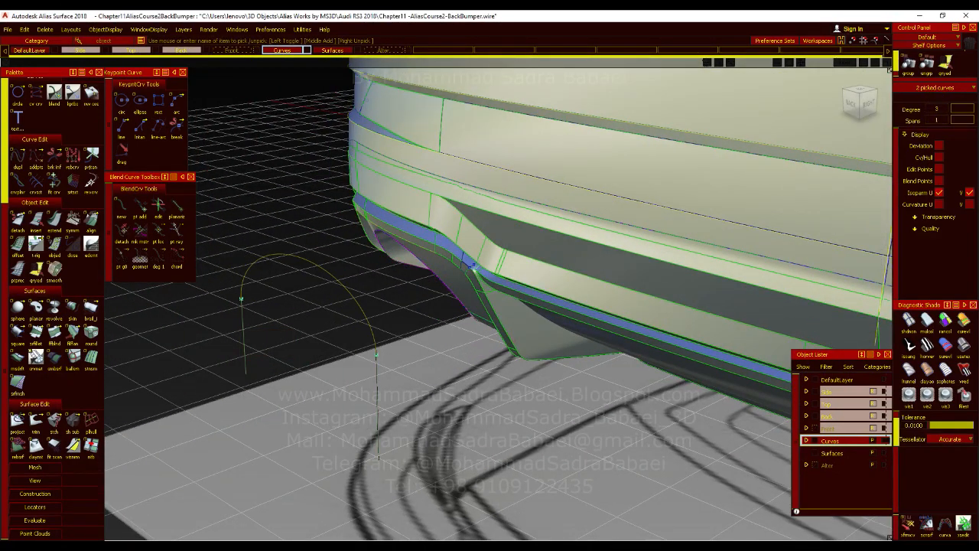
Step: Assign the two vertical lines and the arch curve to the Alter layer
right_click_drag(385, 49, 386, 65)
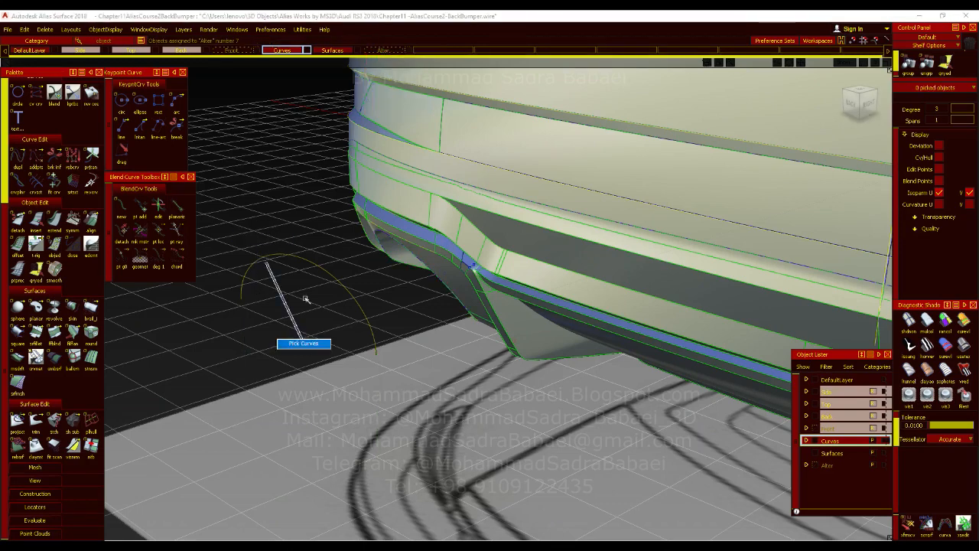
key("ctrl+s")
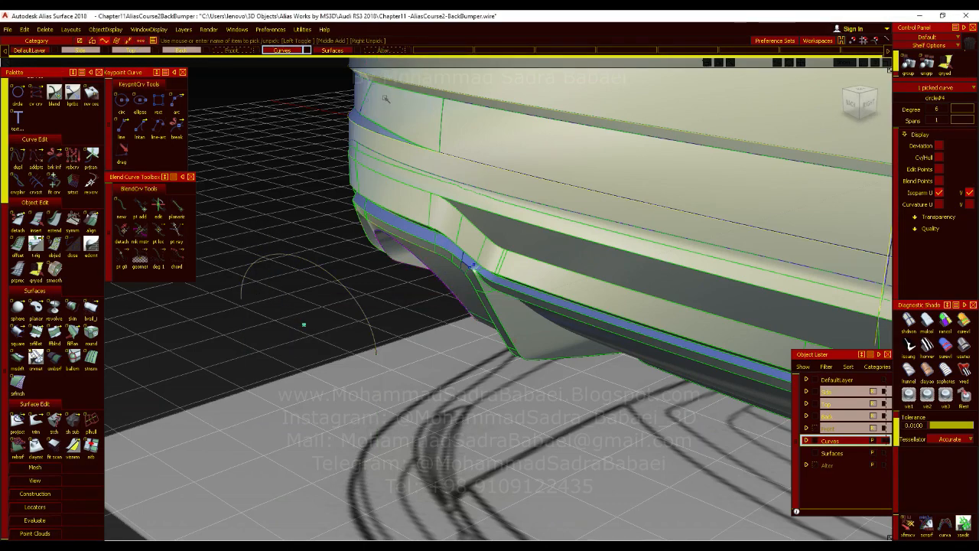
left_click_drag(389, 52, 387, 66)
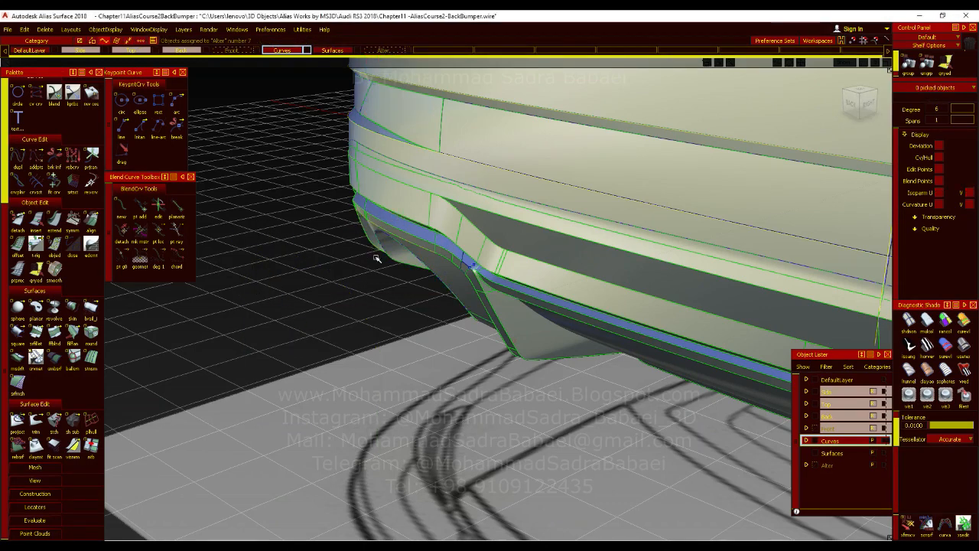
left_click_drag(484, 305, 240, 310, "alt+shift")
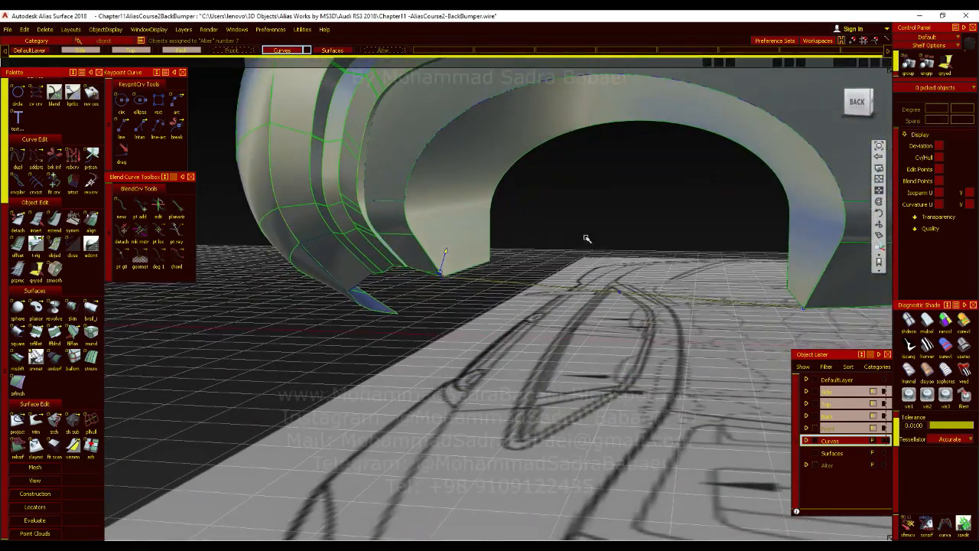
Step: Start a surface fillet between the exhaust surround's flat faces and the arched inner wall of the opening
double_click(35, 331)
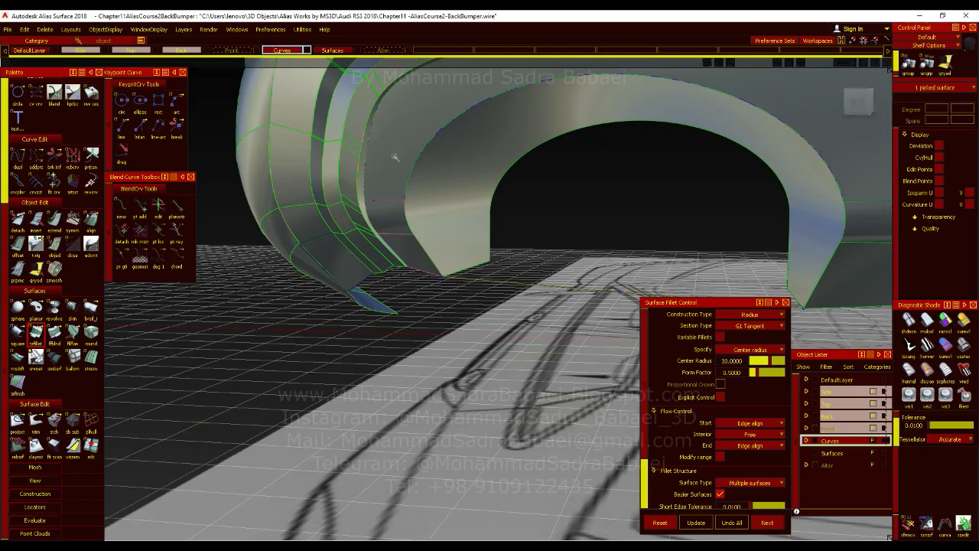
left_click_drag(295, 330, 520, 243, "alt+shift")
right_click_drag(520, 242, 459, 268, "alt+shift")
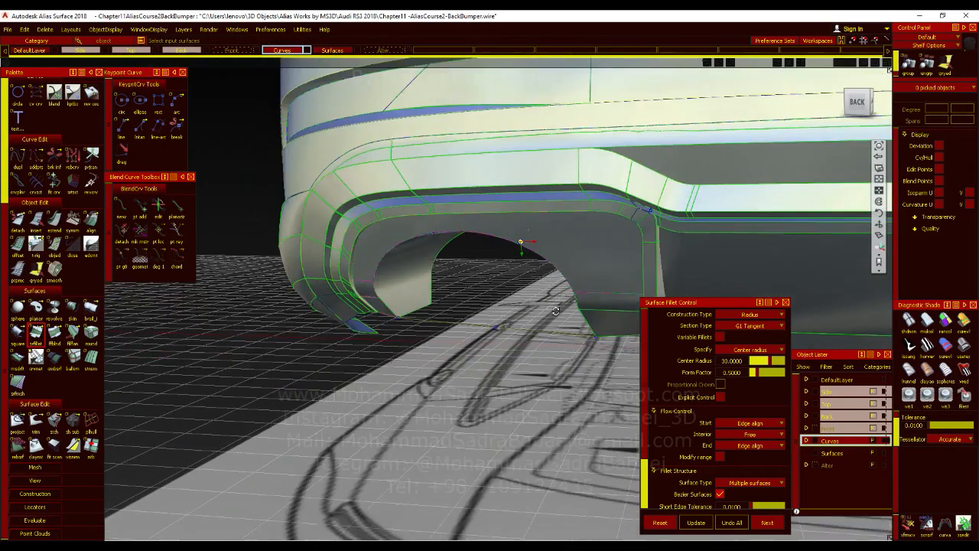
left_click_drag(459, 268, 570, 297, "alt+shift")
middle_click_drag(570, 297, 534, 268, "alt+shift")
right_click_drag(534, 268, 553, 278, "alt+shift")
left_click_drag(553, 278, 561, 258, "alt+shift")
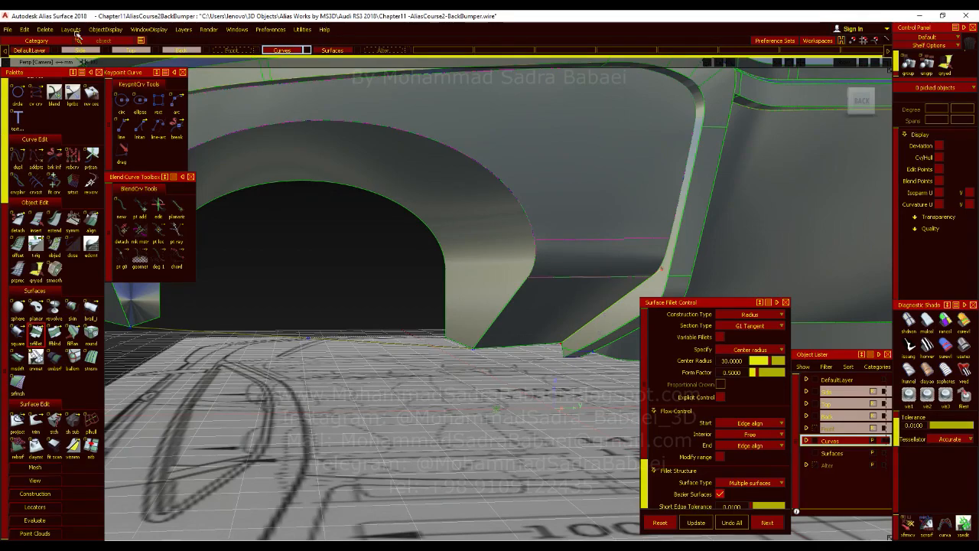
left_click(460, 200)
right_click_drag(503, 290, 467, 322, "alt+shift")
left_click_drag(467, 321, 726, 356, "alt+shift")
left_click_drag(711, 241, 590, 220, "alt+shift")
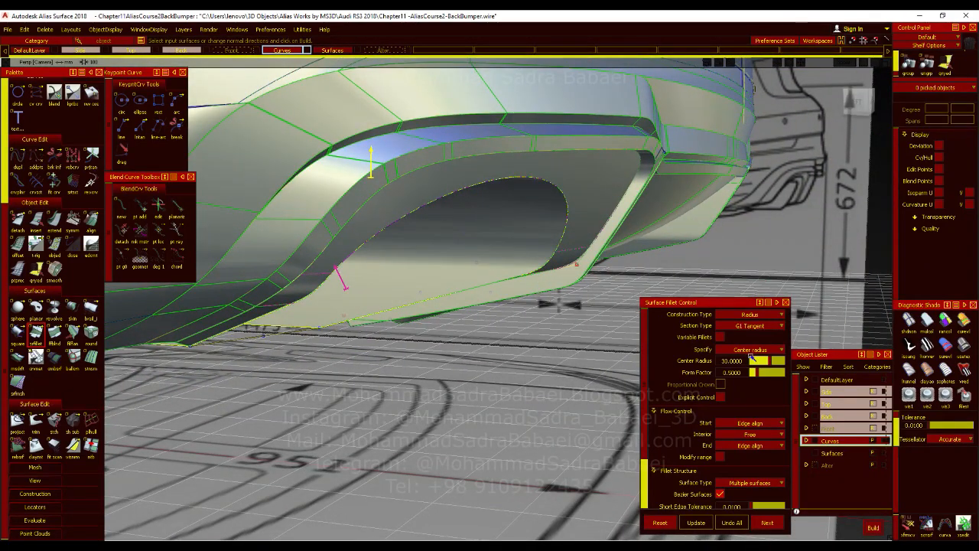
Step: Set the fillet's section type to G1 Circular with a radius of 5
scroll(712, 388, "down", 2)
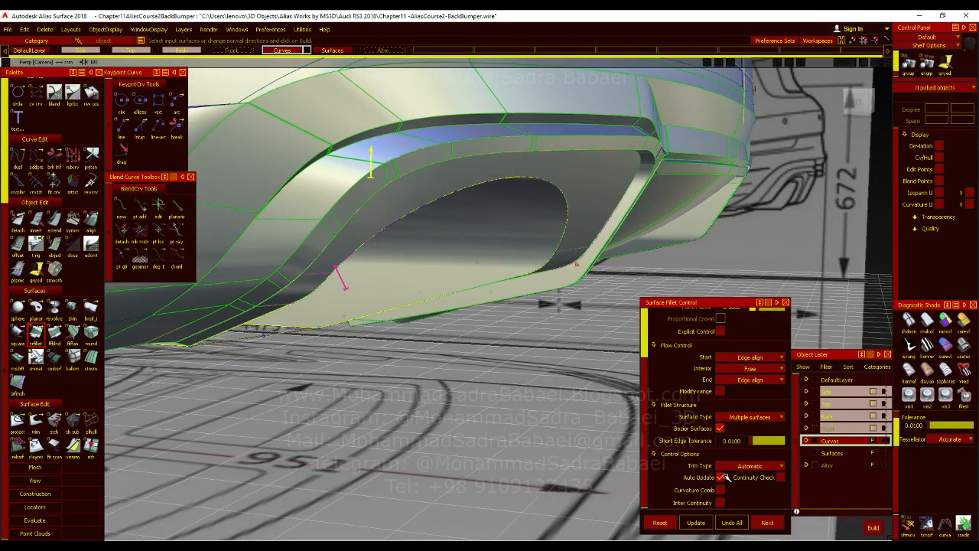
scroll(730, 463, "up", 2)
left_click(733, 327)
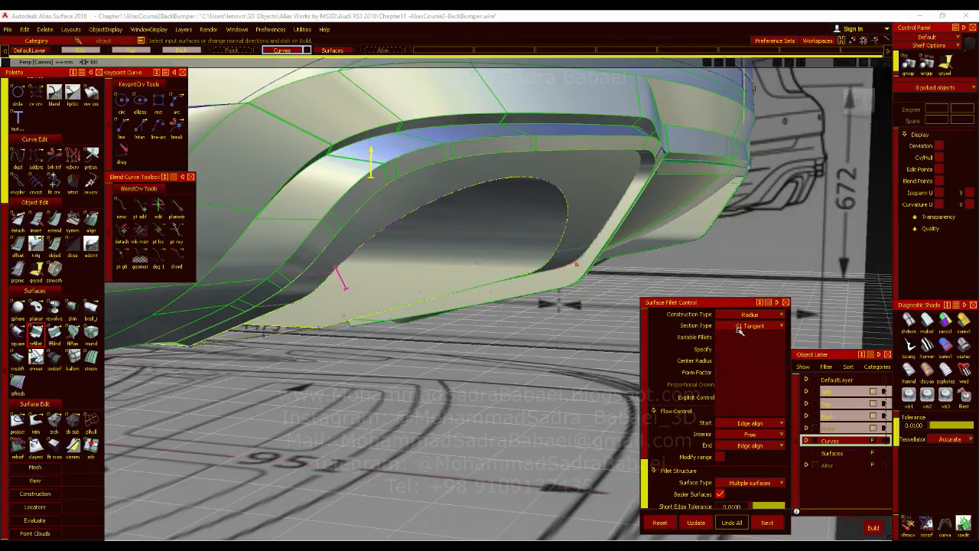
left_click(737, 357)
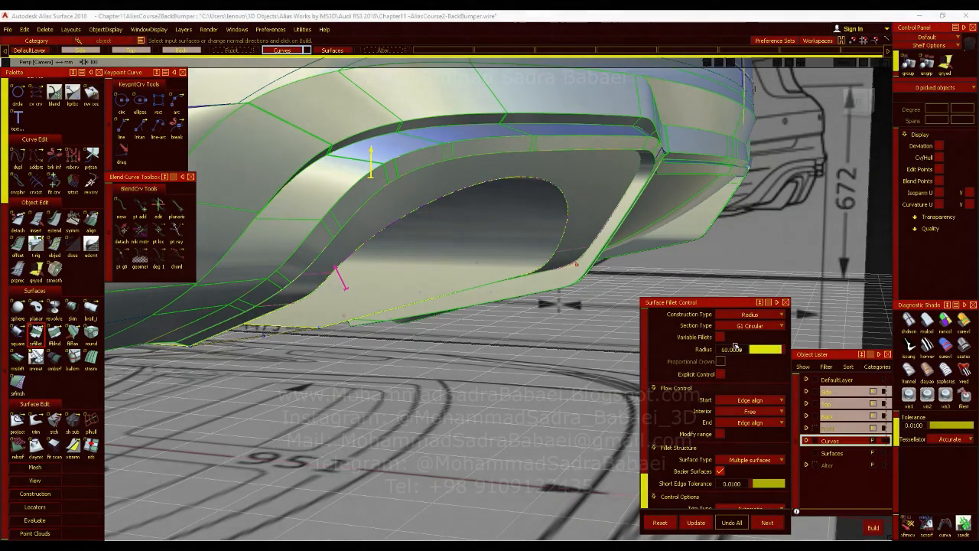
double_click(732, 349)
type("5")
key("Return")
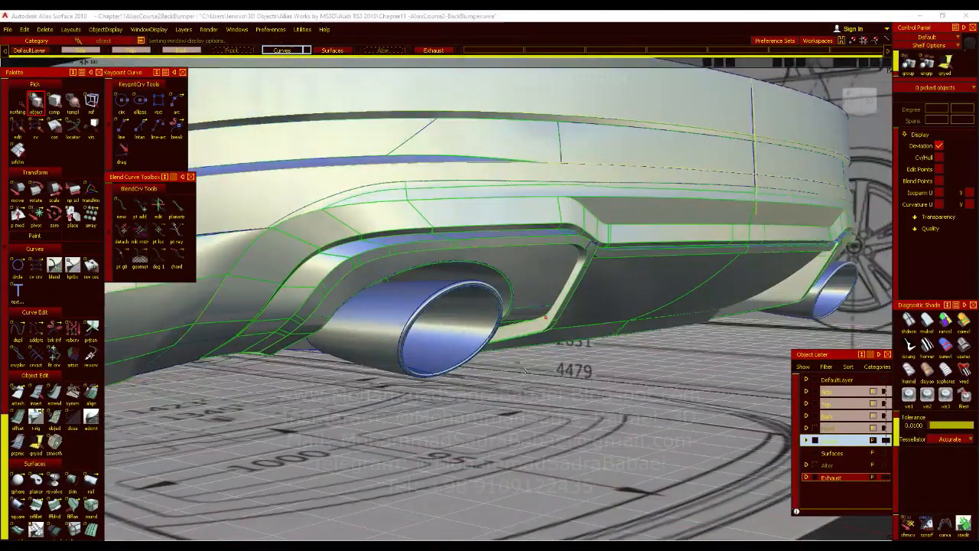
Step: Examine the exhaust tips and the closed-off back of the exhaust opening from outside and behind the bumper
right_click_drag(524, 370, 477, 334, "ctrl+shift")
left_click_drag(477, 334, 477, 339, "alt+shift")
right_click_drag(552, 394, 539, 375, "ctrl+shift")
right_click_drag(539, 376, 549, 393, "alt+shift")
left_click_drag(548, 393, 576, 280, "alt+shift")
left_click_drag(369, 303, 261, 252, "alt+shift")
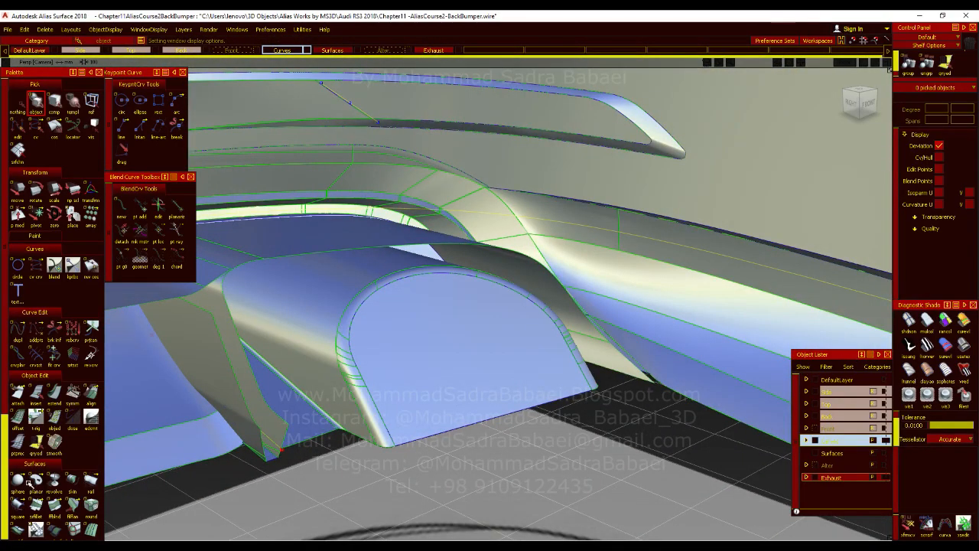
left_click_drag(20, 486, 127, 489)
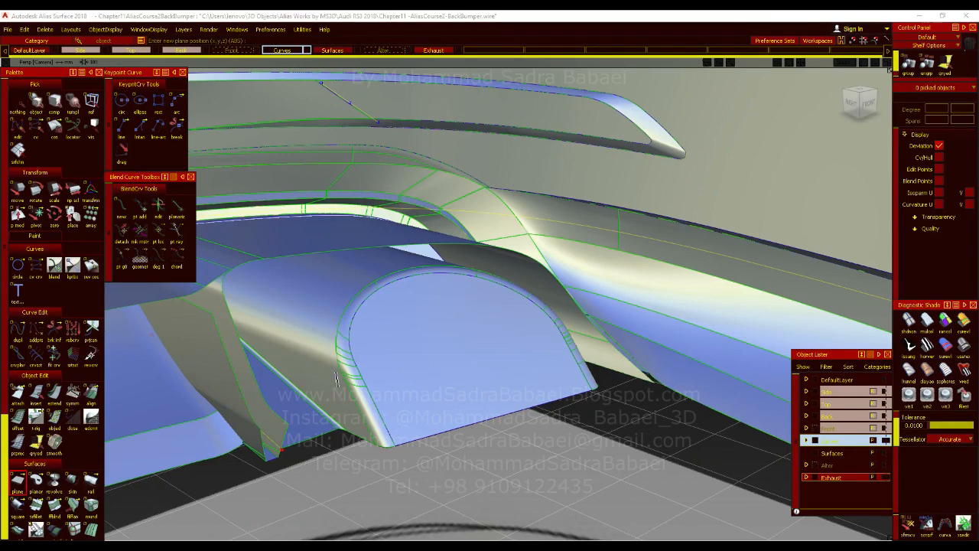
left_click_drag(448, 308, 170, 296, "alt+shift")
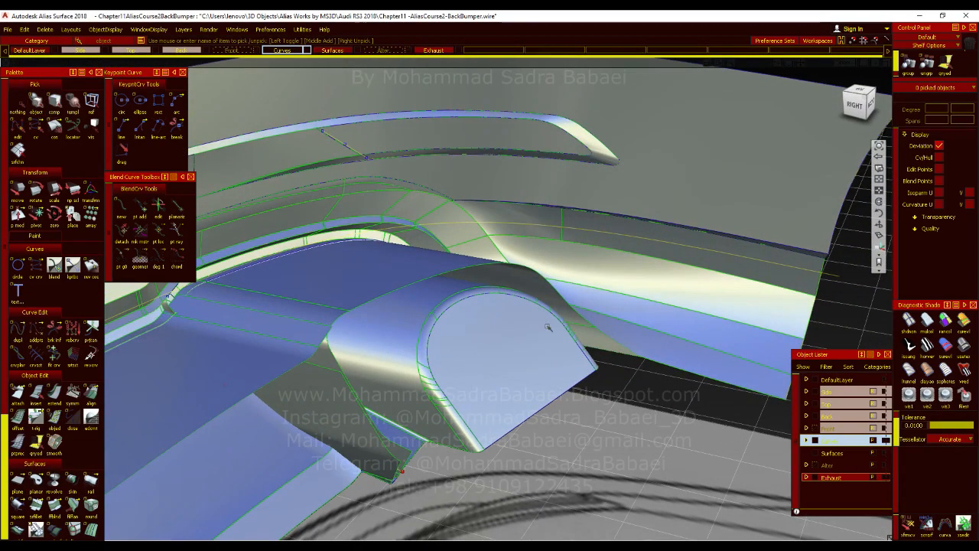
left_click_drag(588, 380, 465, 379, "alt+shift")
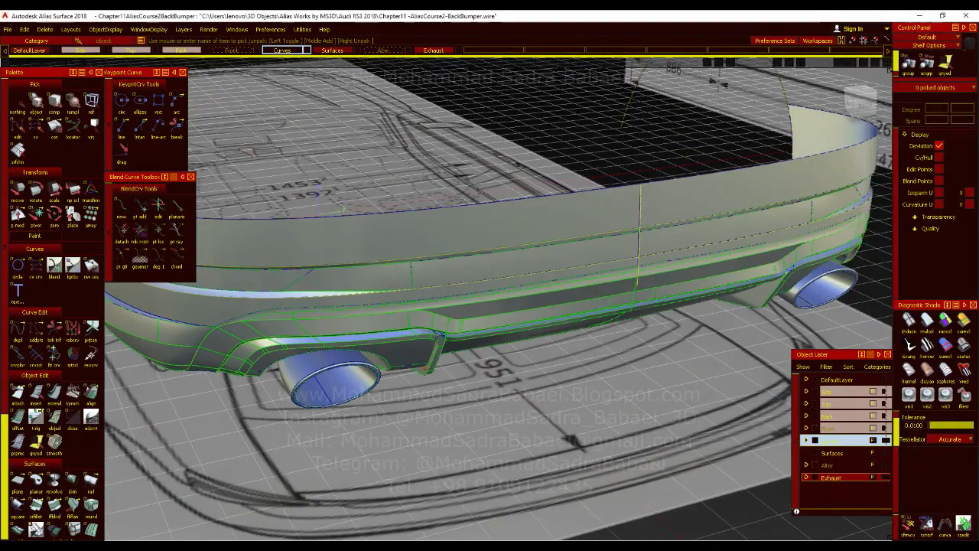
Step: Hide the Curves layer and make the Exhaust layer the active one
left_click(306, 50)
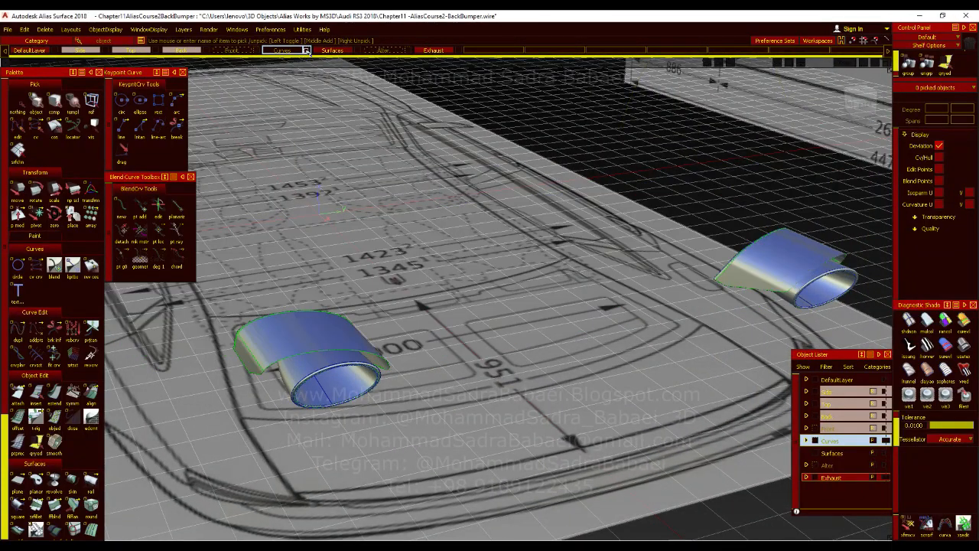
left_click(457, 50)
left_click(457, 50)
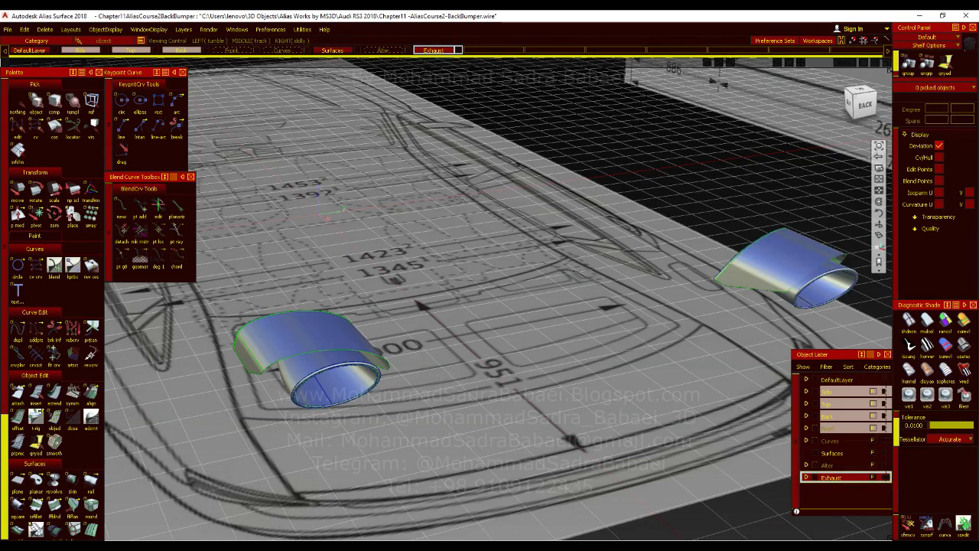
Step: Assign the arched surfaces surrounding the exhaust tip to the Curves layer
middle_click_drag(347, 382, 426, 326, "alt+shift")
left_click_drag(426, 326, 444, 313, "alt+shift")
left_click_drag(386, 286, 387, 264, "ctrl+shift")
left_click(349, 280)
left_click(313, 292)
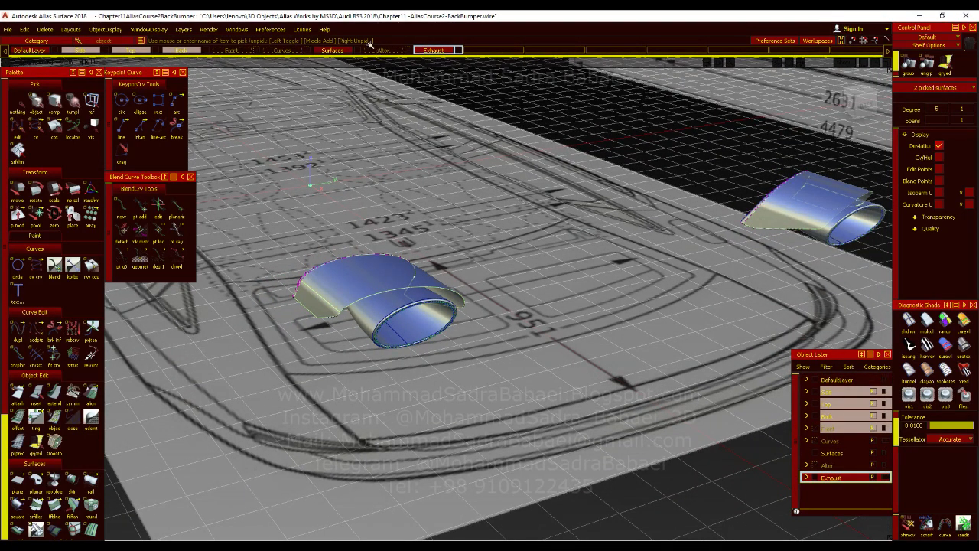
left_click_drag(287, 52, 282, 59)
left_click_drag(310, 261, 310, 239, "ctrl+shift")
left_click_drag(273, 53, 278, 59)
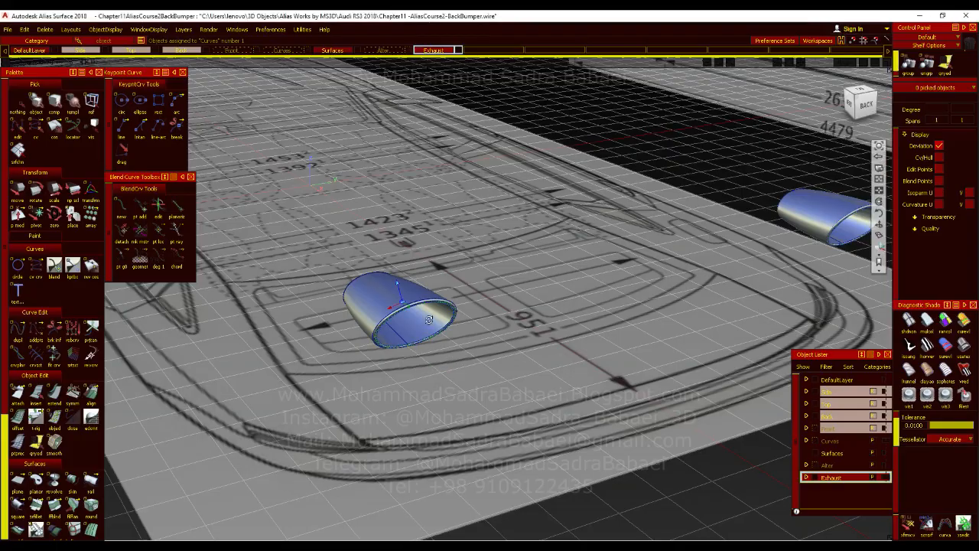
Step: Create a new layer named Test and hide the Exhaust layer
right_click_drag(422, 370, 424, 314, "alt+shift")
left_click_drag(424, 315, 977, 297, "alt+shift")
left_click_drag(549, 291, 493, 264, "alt+shift")
right_click_drag(494, 263, 367, 269, "alt+shift")
left_click_drag(442, 338, 536, 377, "alt+shift")
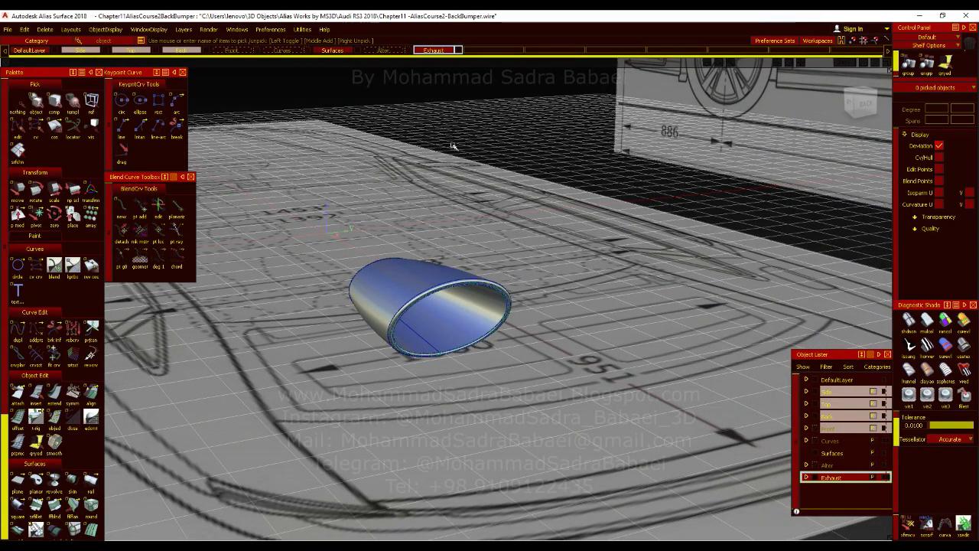
left_click(185, 30)
left_click(193, 40)
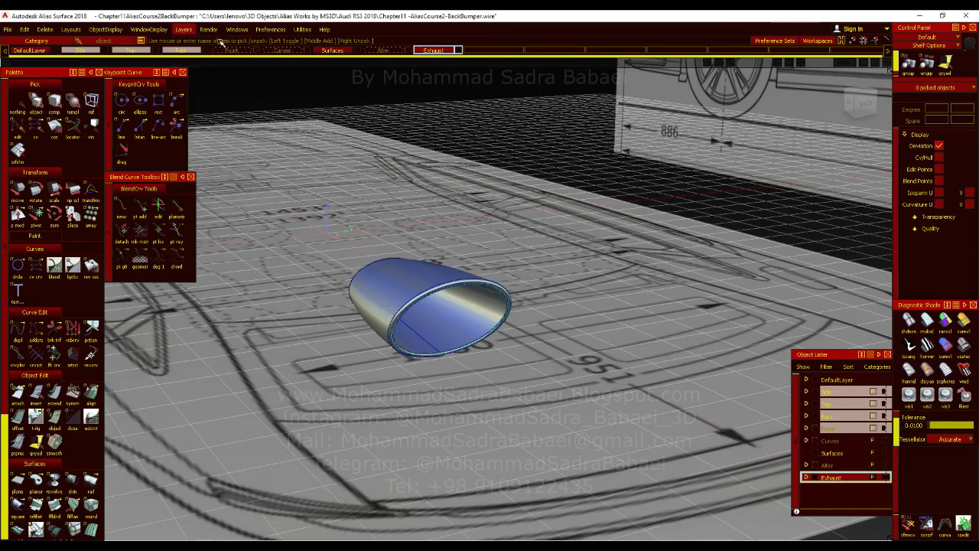
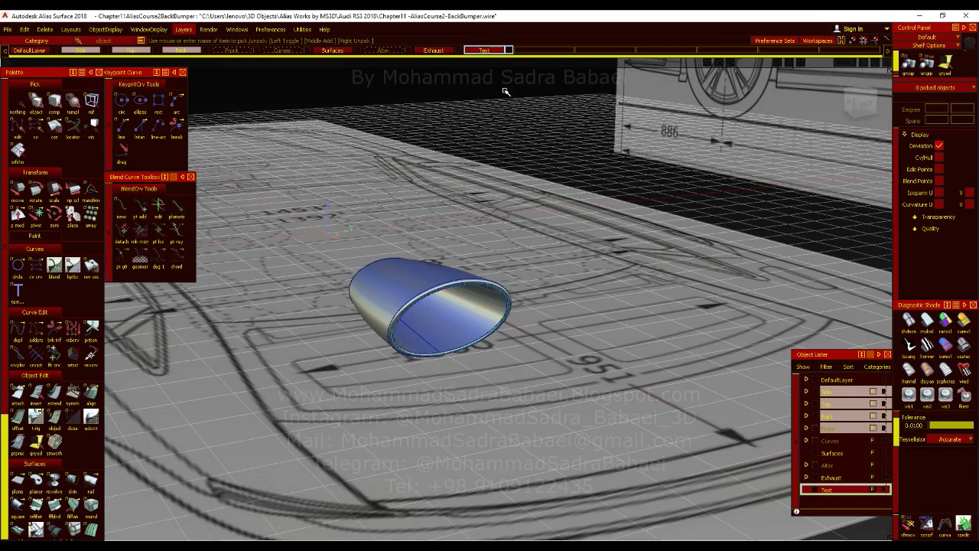
left_click(454, 51)
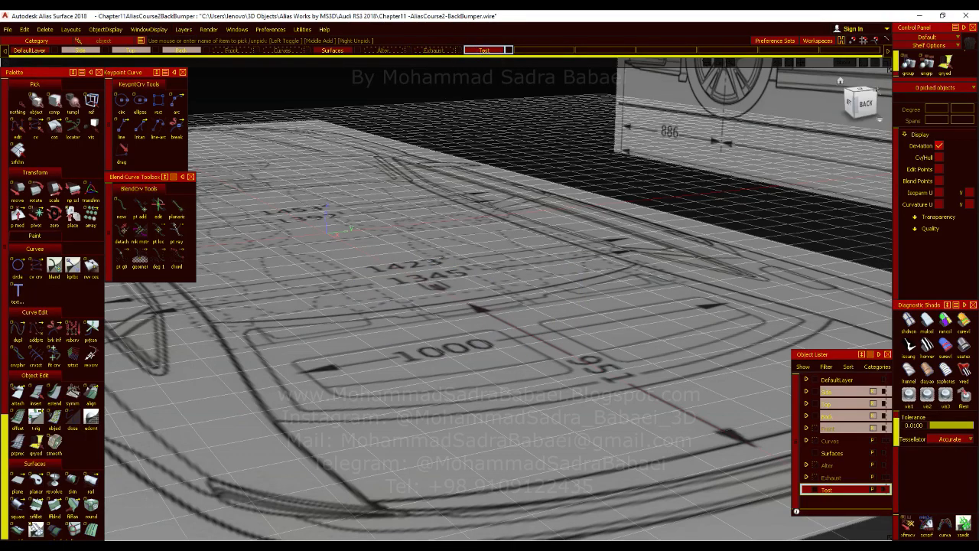
Step: Draw a circle centred on the back blueprint's left exhaust outlet and scale it to match the outlet's oval outline
left_click(864, 103)
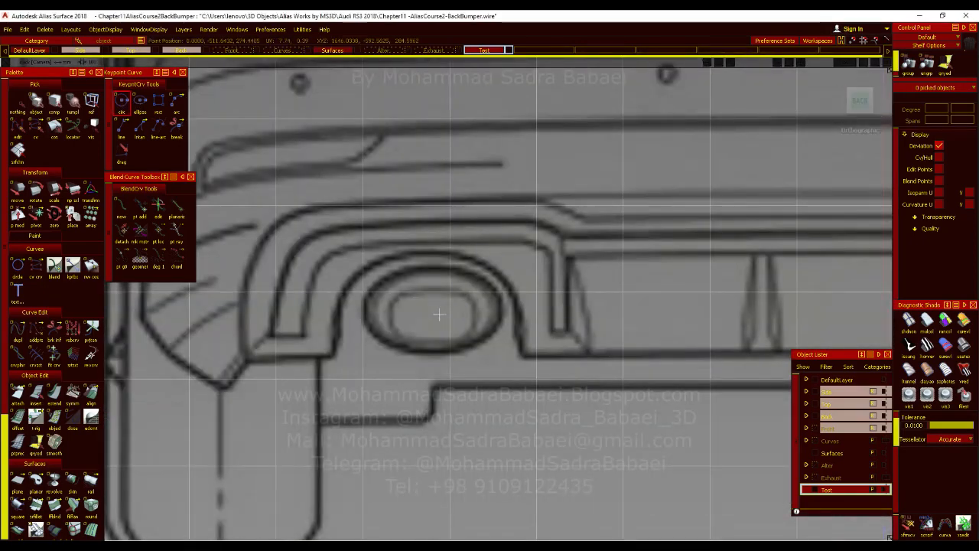
left_click_drag(431, 309, 489, 270)
middle_click_drag(579, 252, 601, 240, "ctrl+shift")
right_click_drag(601, 241, 555, 240)
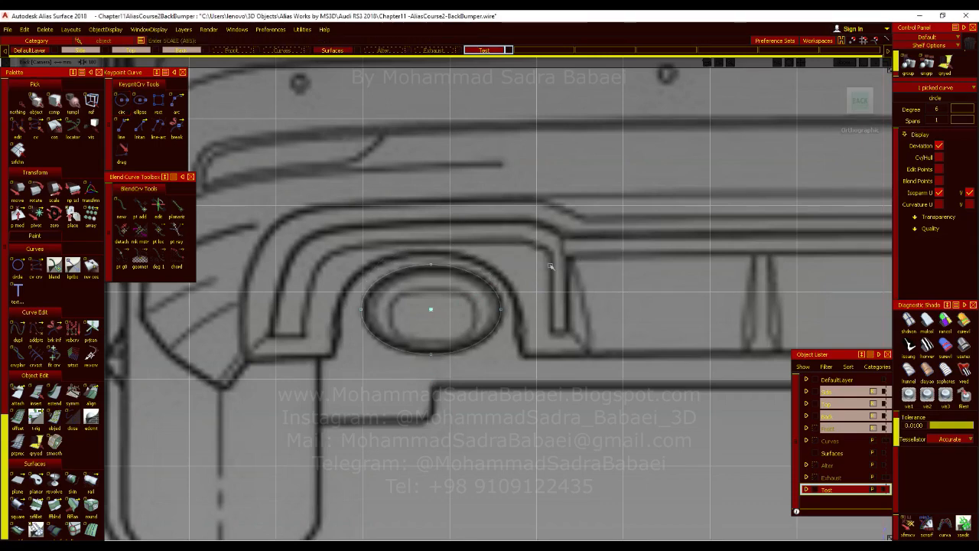
right_click_drag(548, 249, 497, 252, "alt+shift")
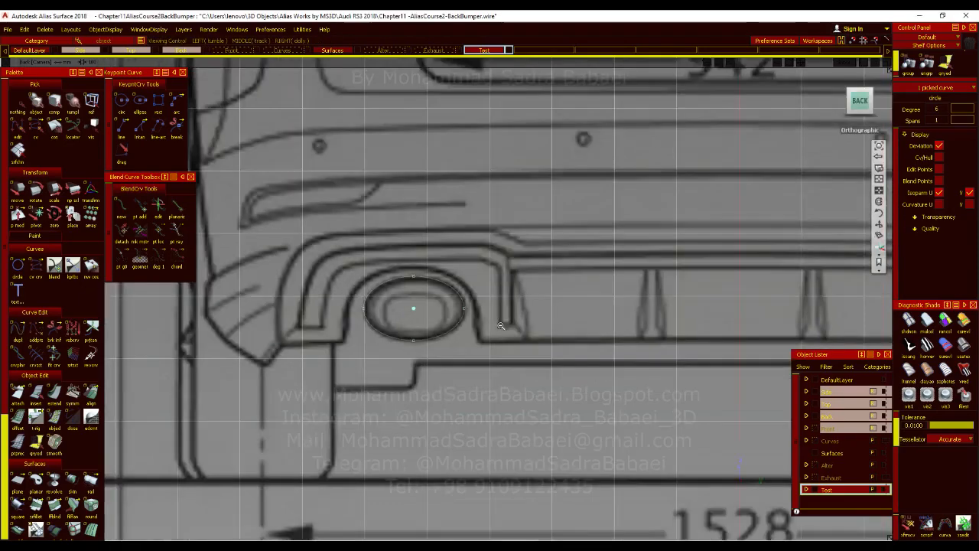
Step: Move the circle to the exhaust outlet in the side blueprint and rotate it about 24 degrees to follow the outlet's slope
key("F8")
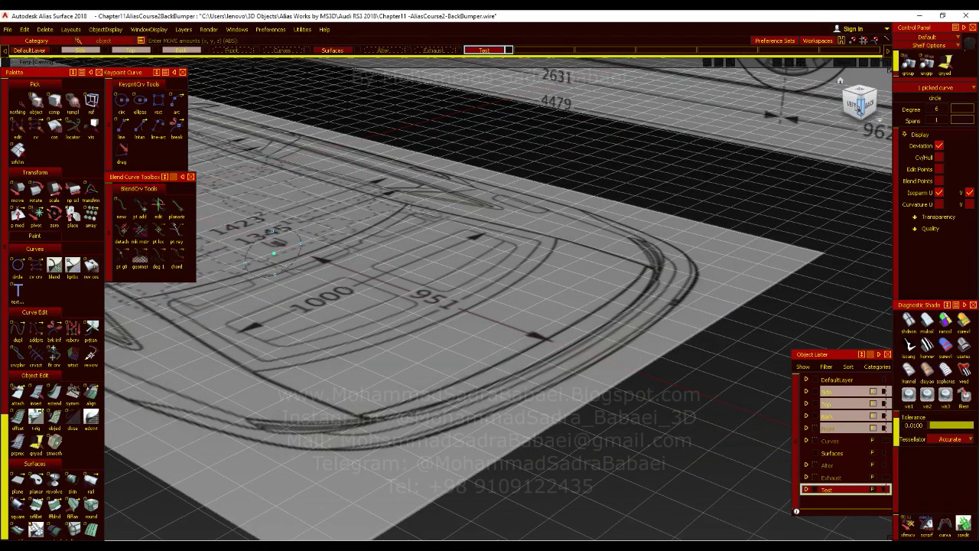
left_click(856, 105, "alt+shift")
right_click_drag(600, 262, 733, 325, "alt+shift")
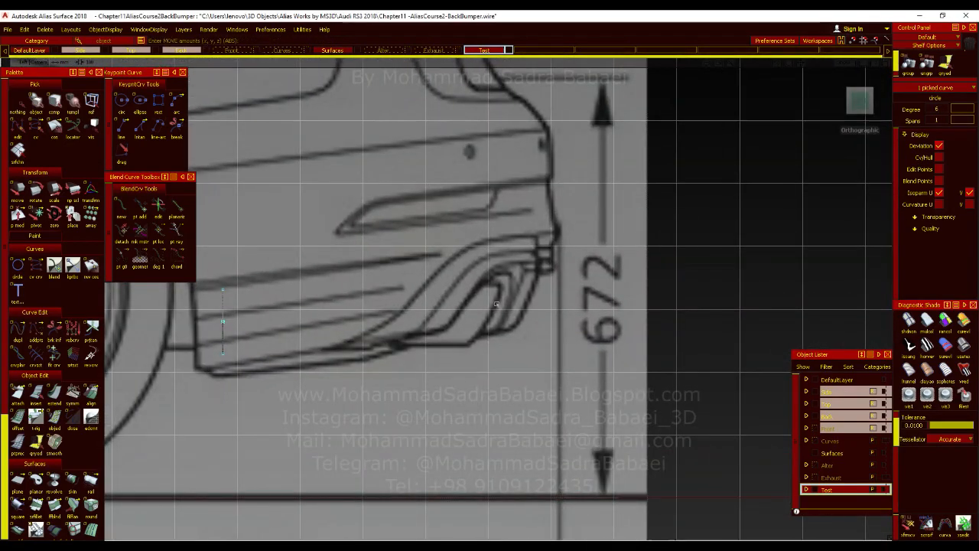
middle_click_drag(546, 324, 666, 352, "ctrl+shift")
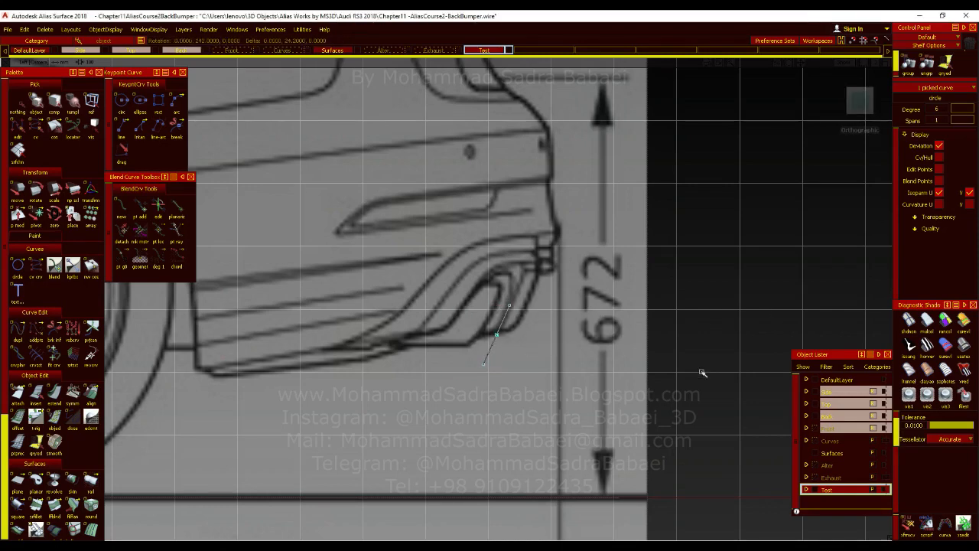
right_click_drag(710, 376, 455, 316, "alt+shift")
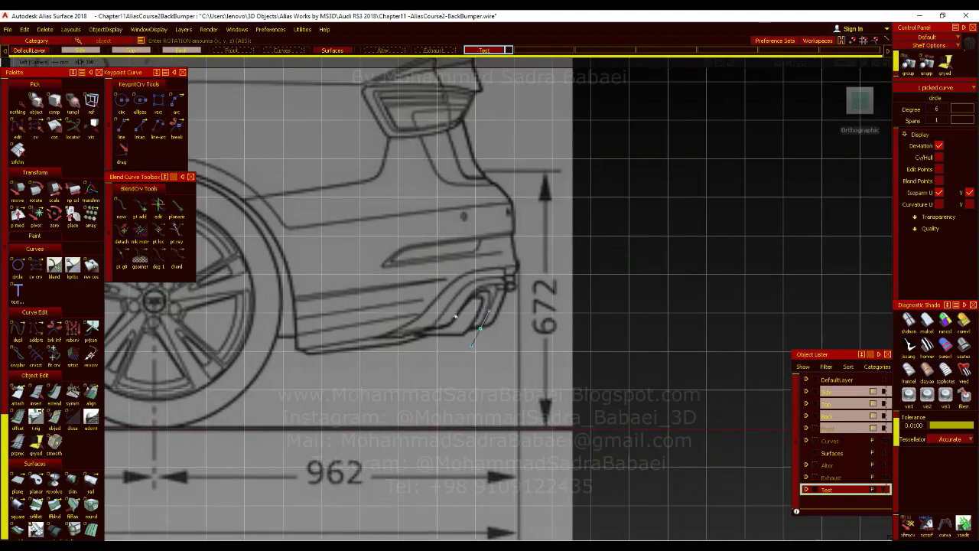
Step: Realign the tilted circle with the exhaust outlet's outline in the back blueprint
left_click(881, 89)
left_click_drag(662, 250, 750, 160, "alt+shift")
left_click(857, 113)
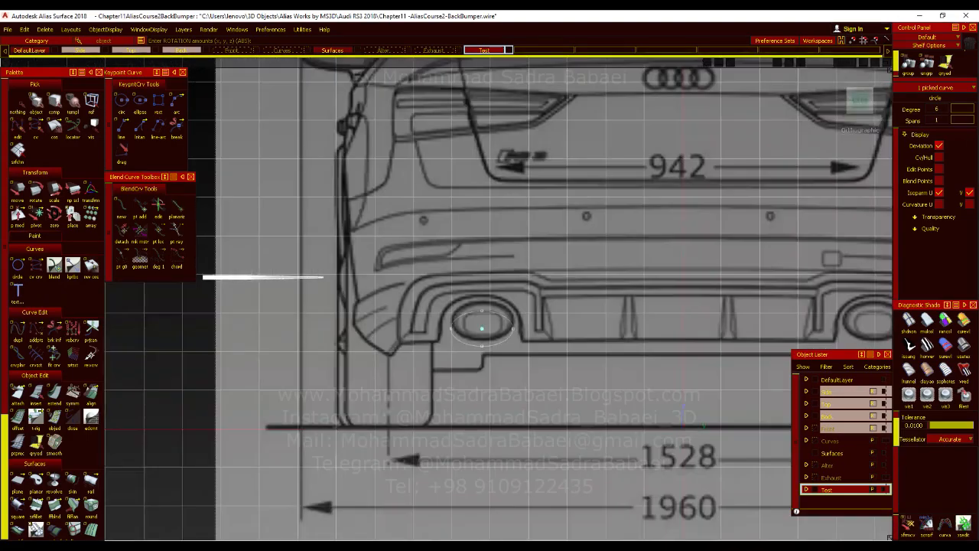
right_click_drag(481, 328, 612, 330, "alt+shift")
middle_click_drag(612, 330, 642, 331, "ctrl+shift")
right_click_drag(642, 331, 647, 314)
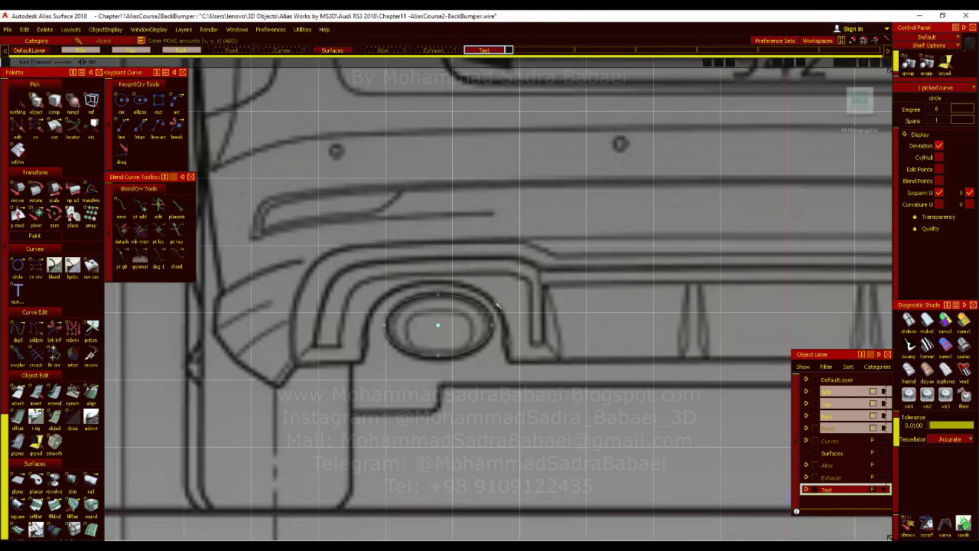
right_click_drag(391, 322, 290, 323, "alt+shift")
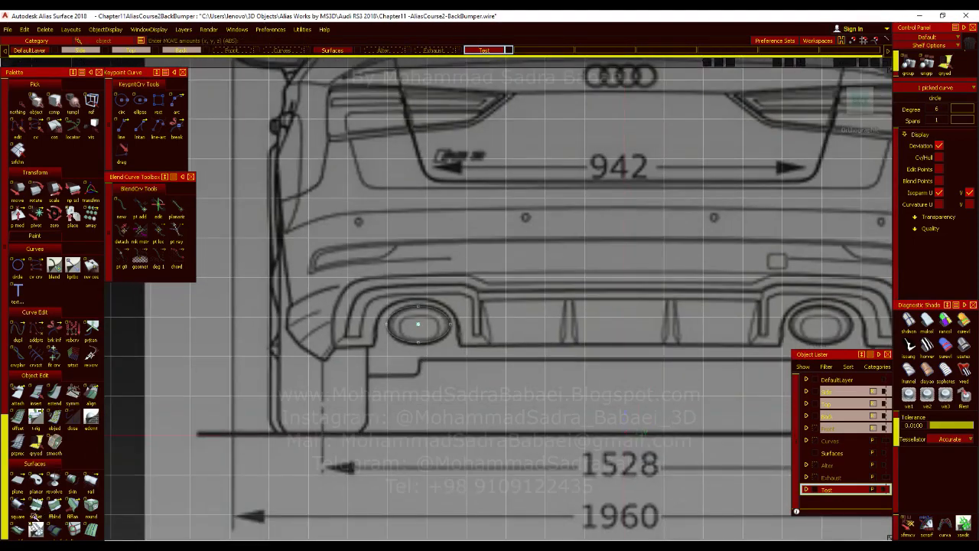
Step: Build a multi-surface draft 100 long from the exhaust circle, pull it forward along the car, and shade the result
left_click(20, 536)
left_click(443, 316)
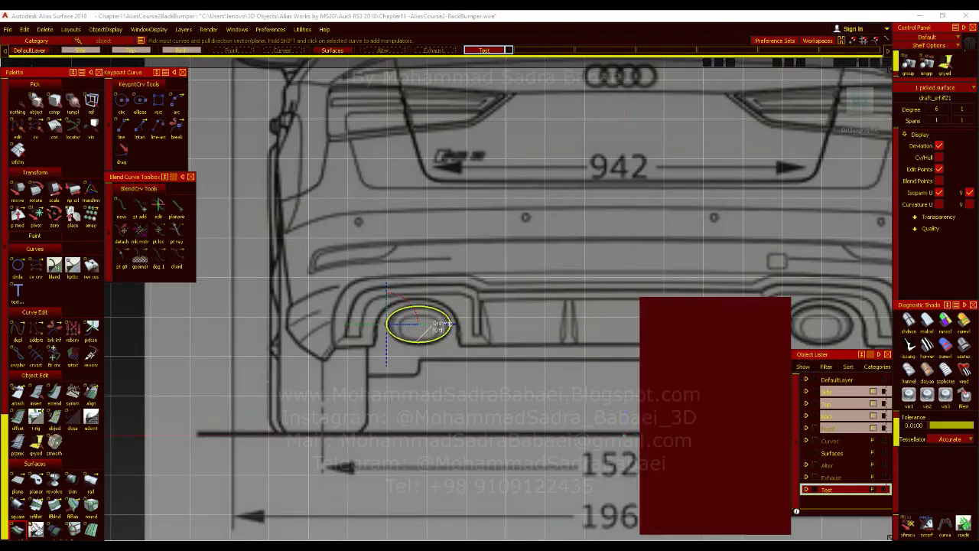
scroll(98, 440, "down", 3)
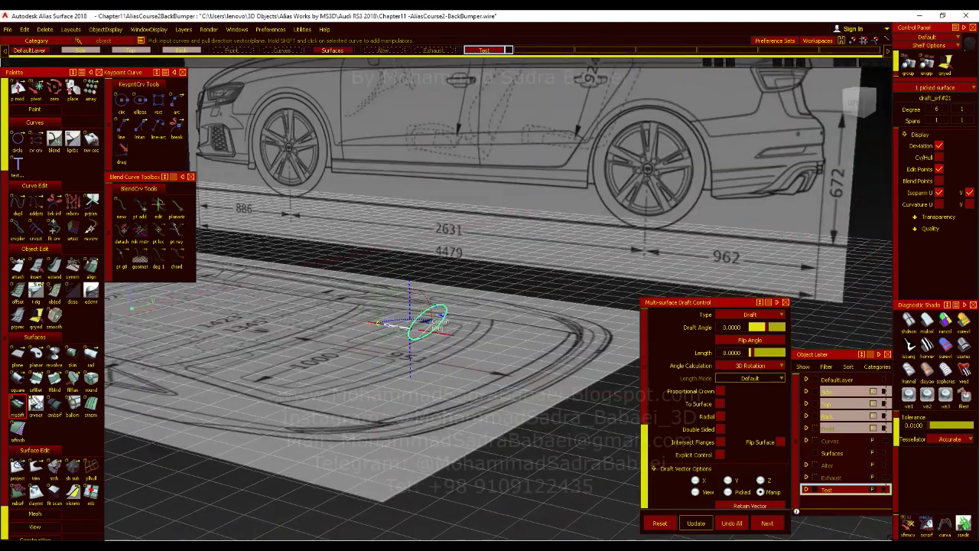
left_click(379, 324)
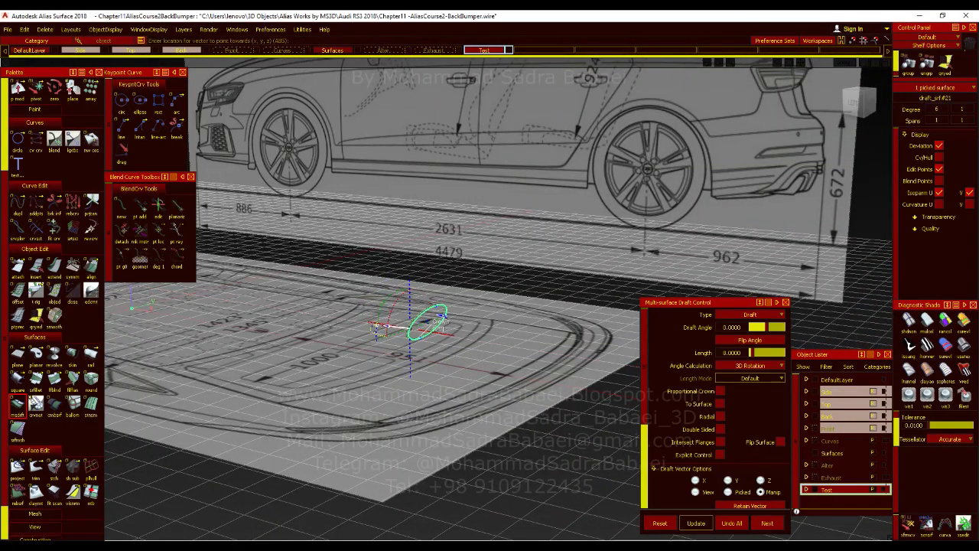
left_click(397, 328)
right_click_drag(397, 327, 436, 328, "alt+shift")
left_click_drag(436, 327, 505, 359, "alt+shift")
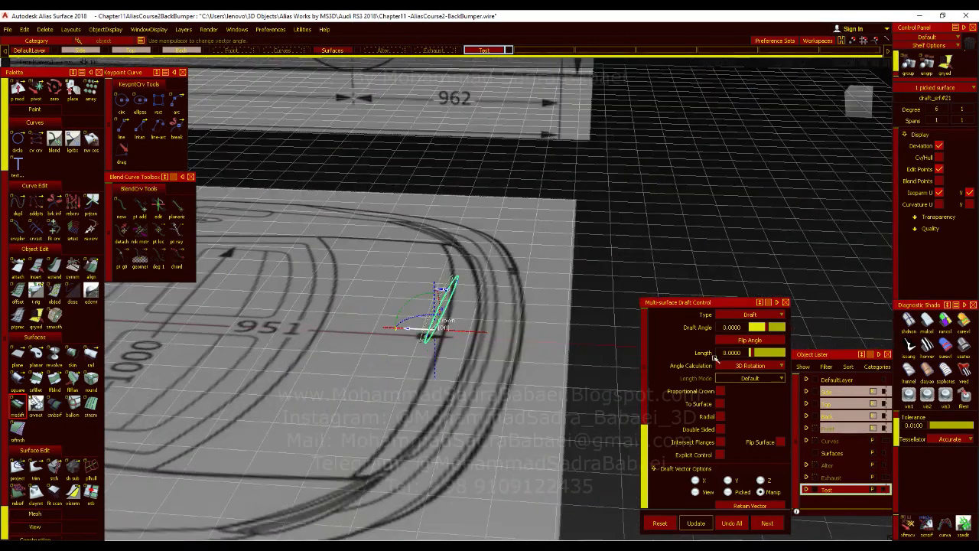
left_click(732, 352)
type("10")
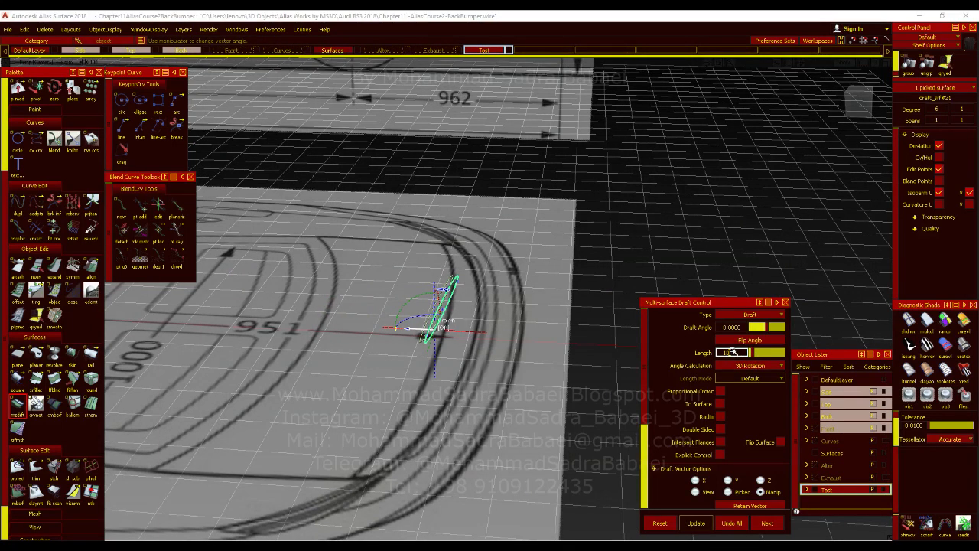
type("0")
key("Return")
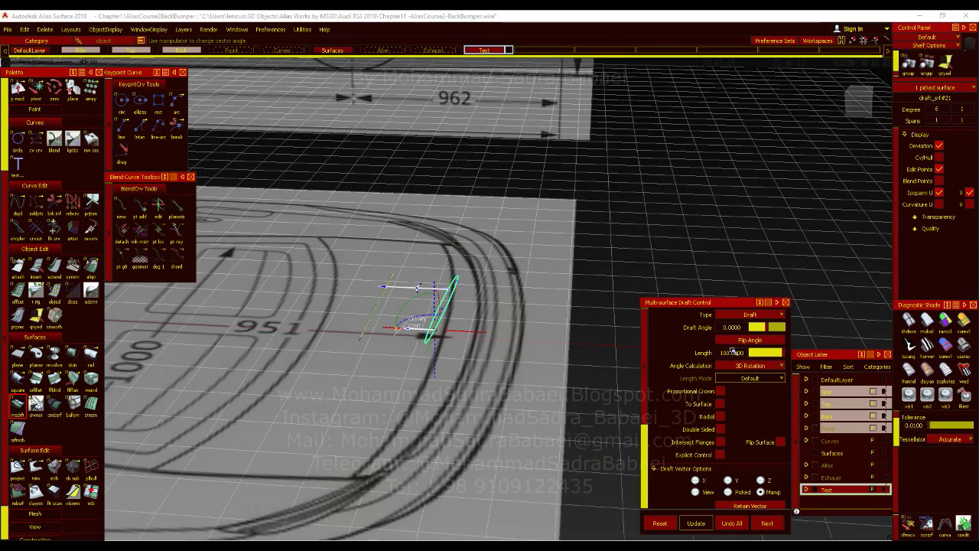
left_click(958, 353)
Step: Extend the draft surface's length to 150, check it against the side blueprint, and set it to 175
left_click(740, 354)
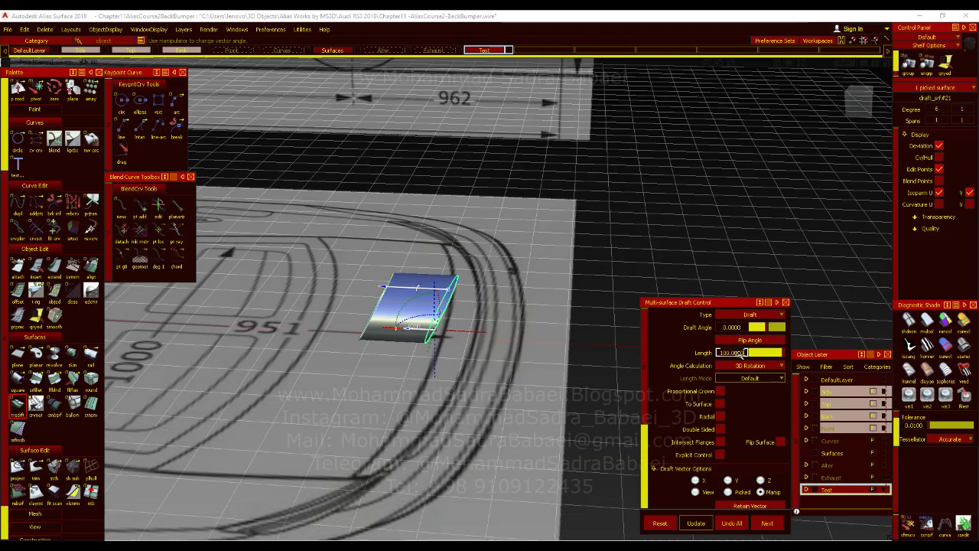
type("150")
key("Return")
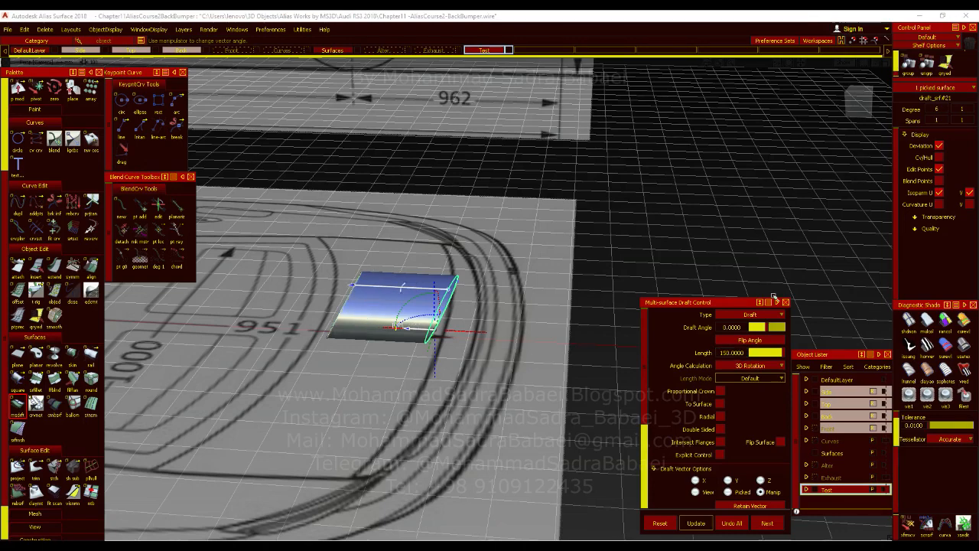
left_click(859, 97)
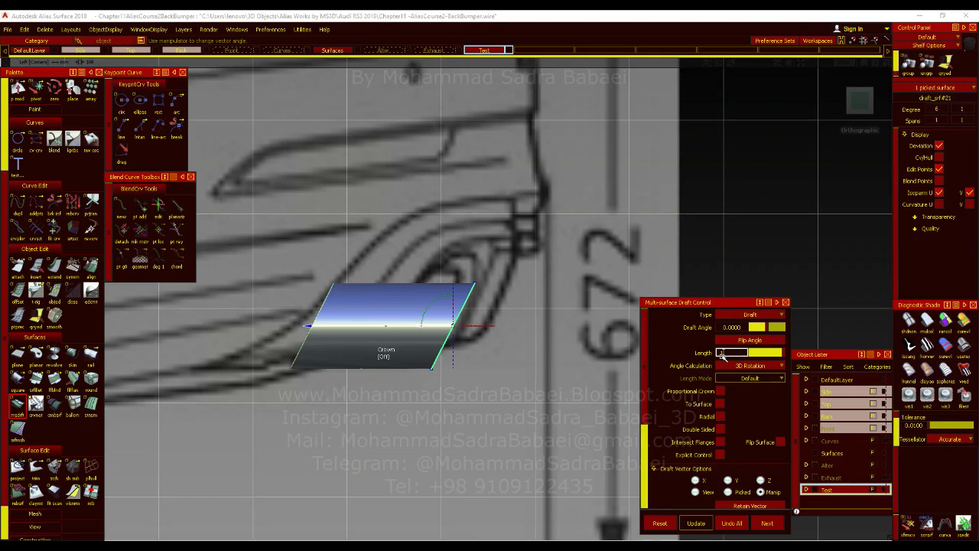
type("175")
key("Return")
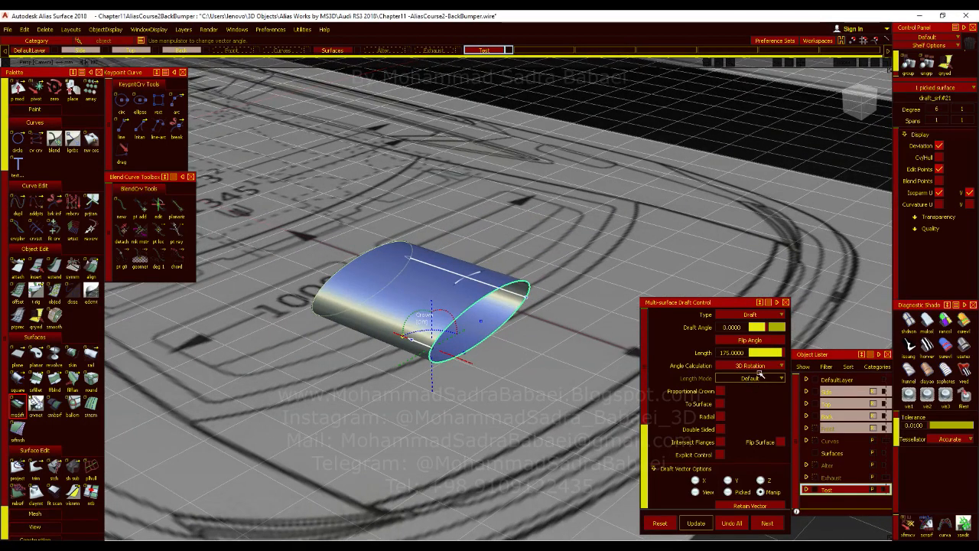
Step: Try different draft angles on the exhaust surface, ending at -2.5 degrees, and check the taper against the back blueprint
left_click(732, 327)
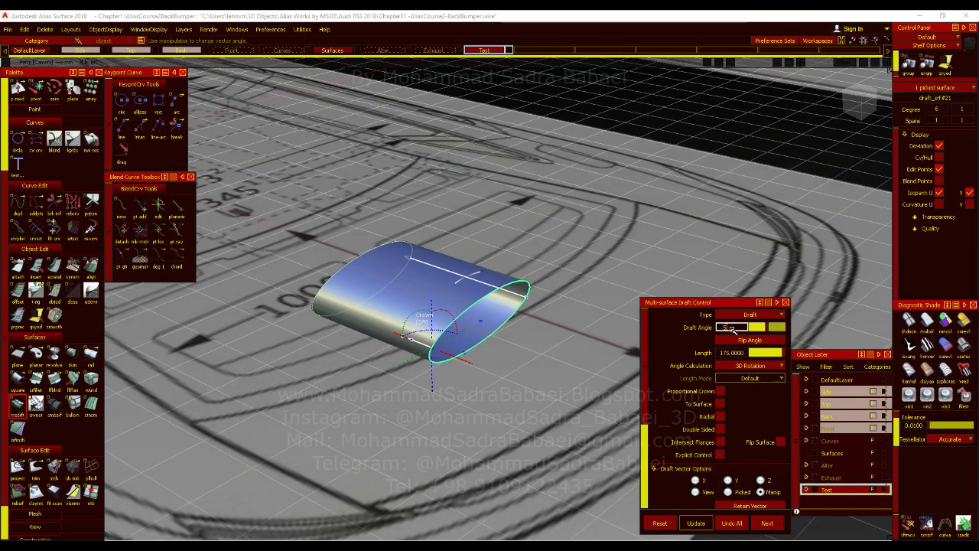
key("Return")
left_click_drag(733, 330, 676, 329, "alt+shift")
left_click(731, 327)
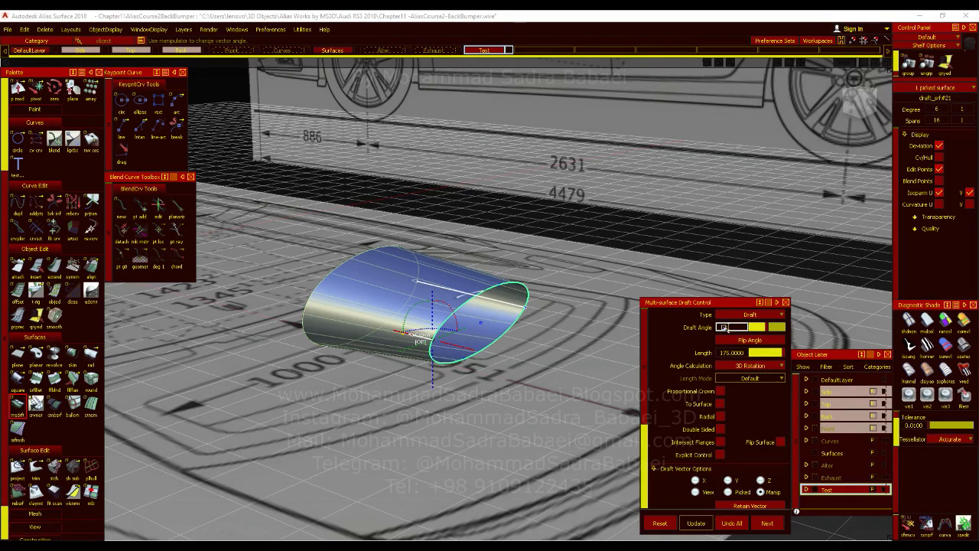
type("15")
key("Return")
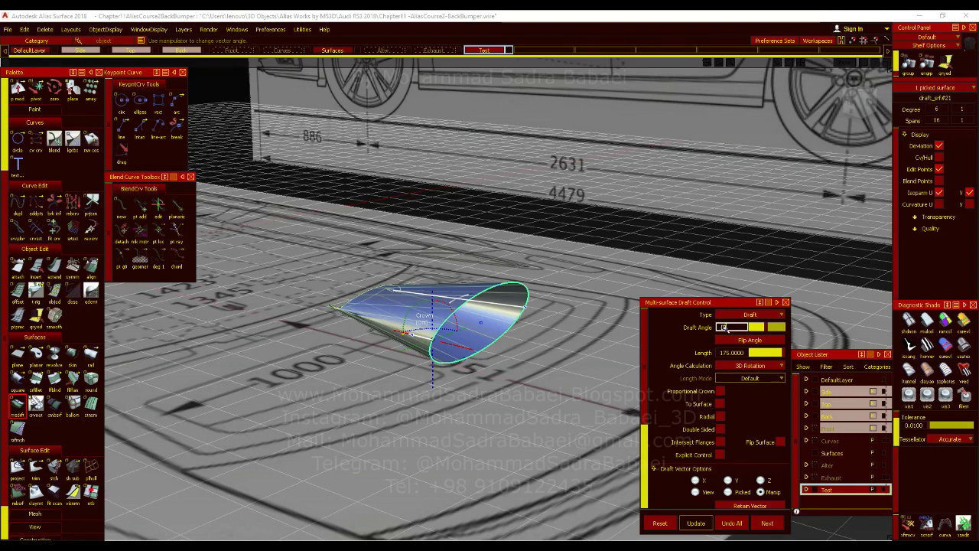
key("Return")
left_click_drag(434, 298, 210, 344, "alt+shift")
left_click(854, 106)
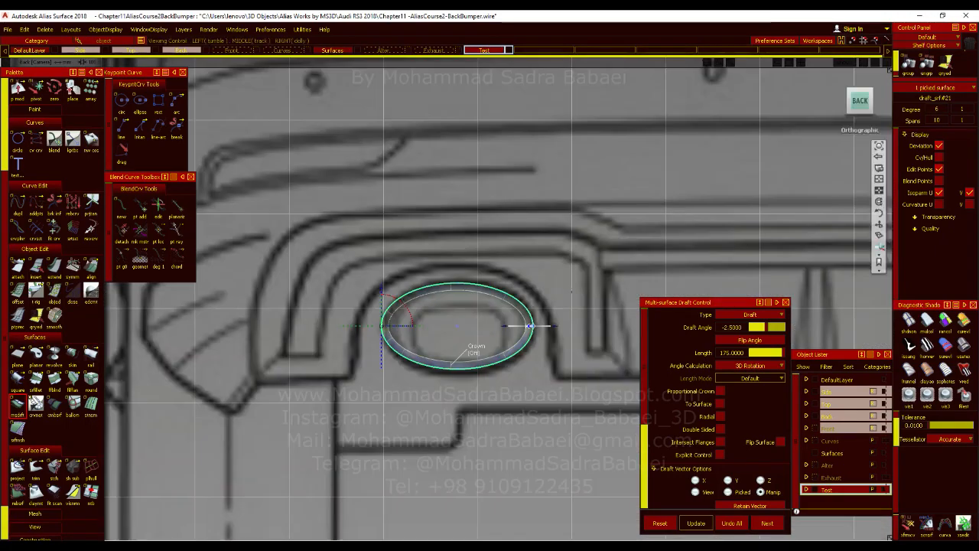
right_click_drag(387, 326, 427, 314, "alt+shift")
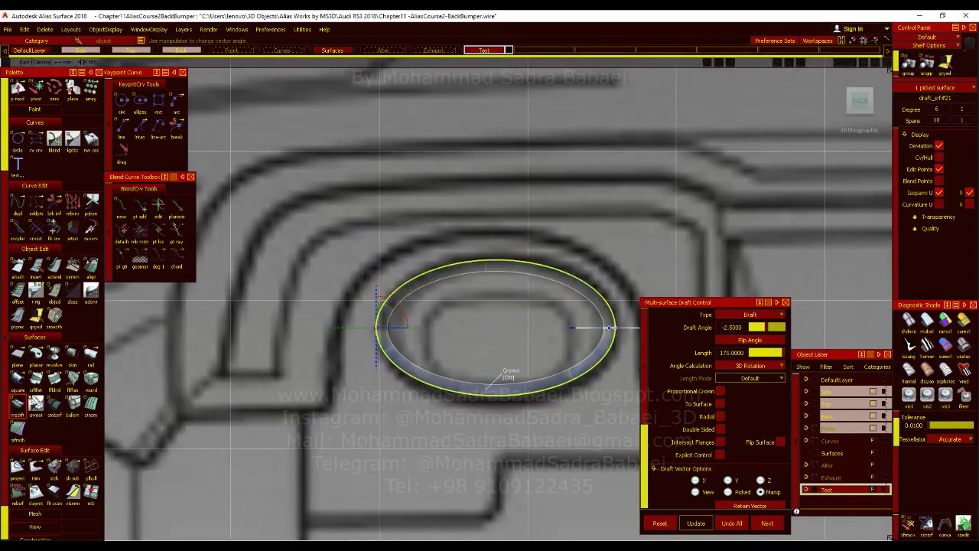
Step: Compare draft angles of 2.5, -3, 3 and 4 degrees against the exhaust outlet in the back blueprint
left_click(731, 337)
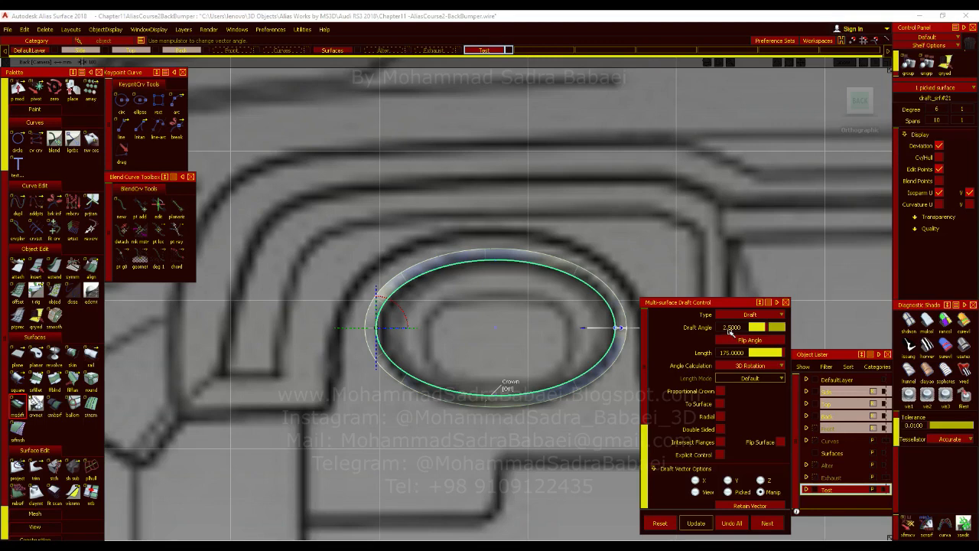
left_click(736, 335)
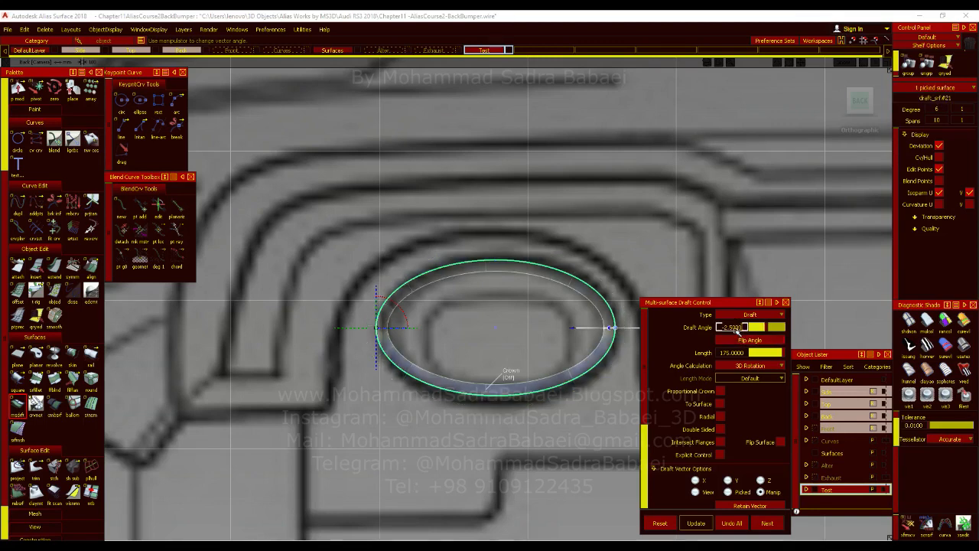
key("Return")
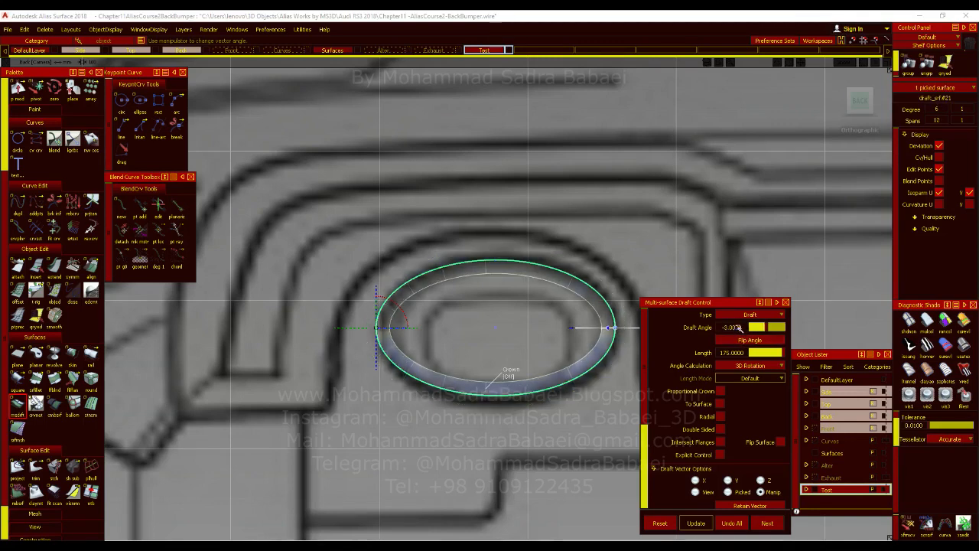
left_click(737, 337)
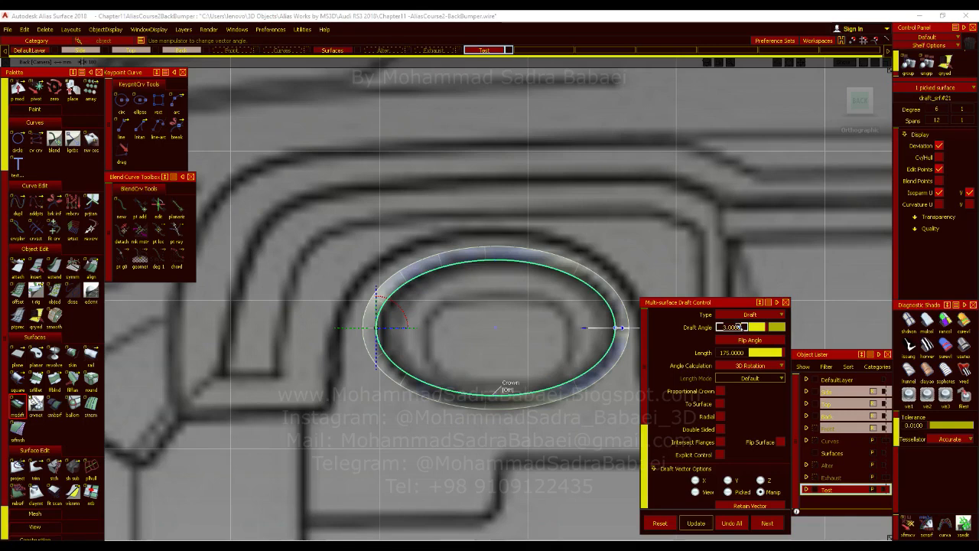
type("4")
key("Return")
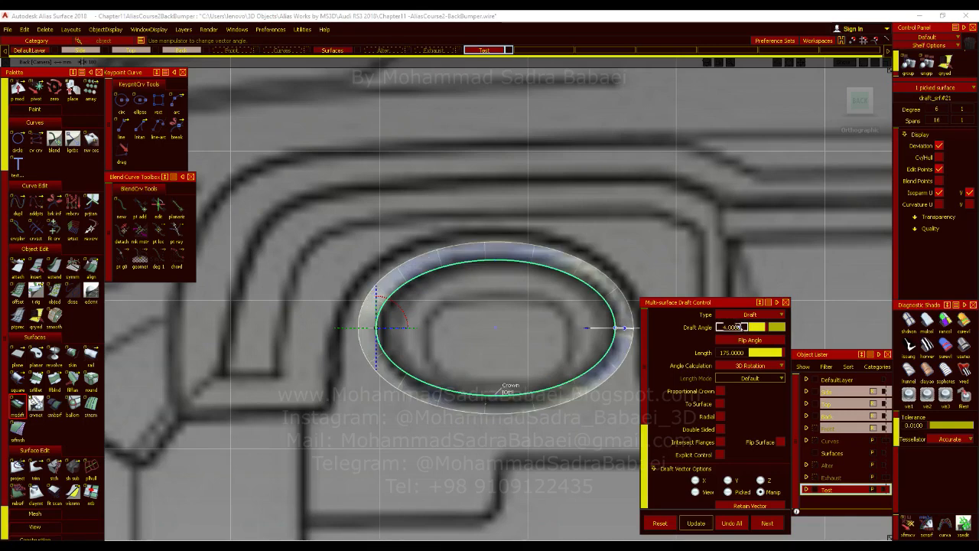
key("Return")
left_click_drag(497, 261, 492, 224, "alt+shift")
left_click_drag(459, 345, 486, 344, "alt+shift")
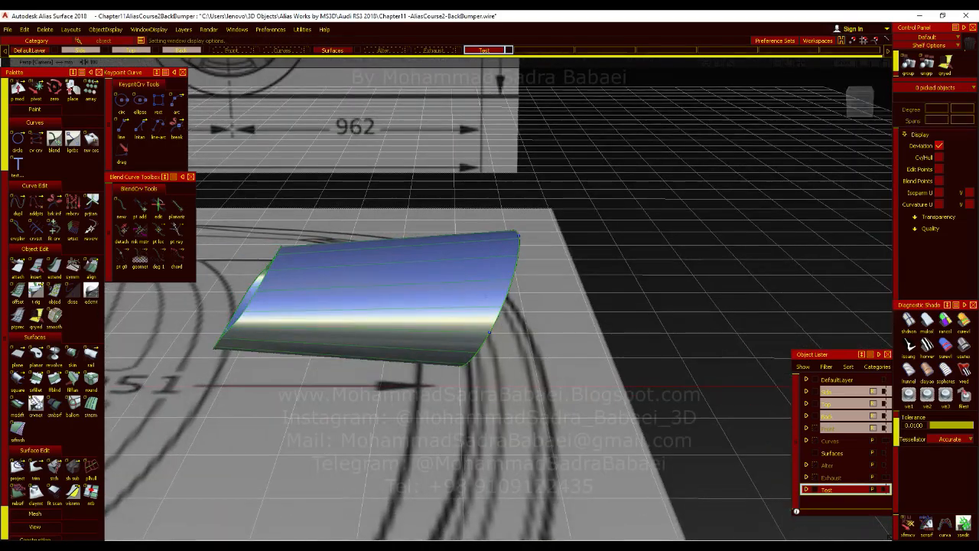
Step: Inspect the tapered draft surface from several sides and delete it, keeping the circle
left_click_drag(251, 306, 430, 294, "alt+shift")
mouse_move(565, 300)
left_mouse_down("alt+shift")
mouse_move(280, 245)
mouse_move(527, 342)
left_mouse_up("alt+shift")
right_click_drag(510, 333, 517, 322, "alt+shift")
left_click_drag(517, 322, 607, 424, "alt+shift")
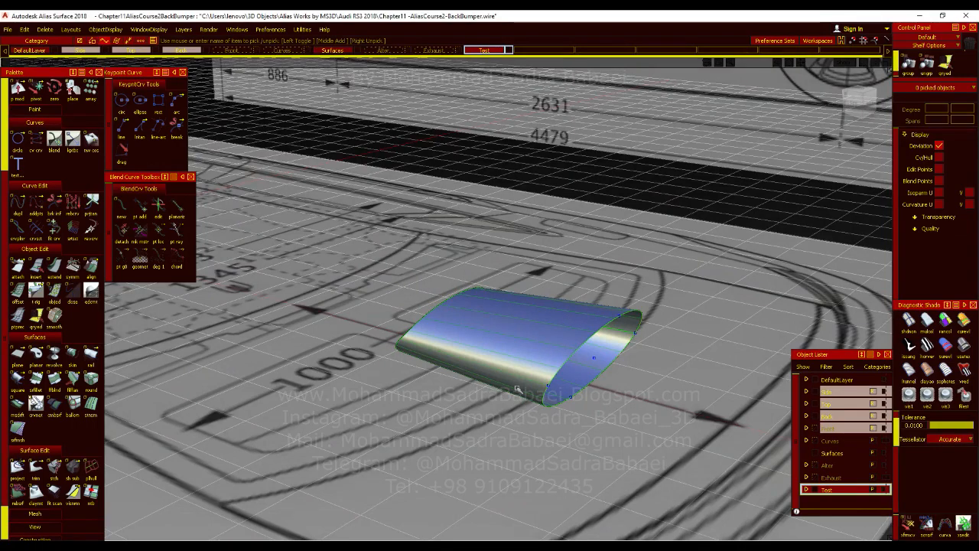
left_click(502, 392)
left_click_drag(517, 332, 512, 295, "ctrl+shift")
left_click_drag(507, 341, 504, 386, "ctrl+shift")
left_click(566, 382)
key("Delete")
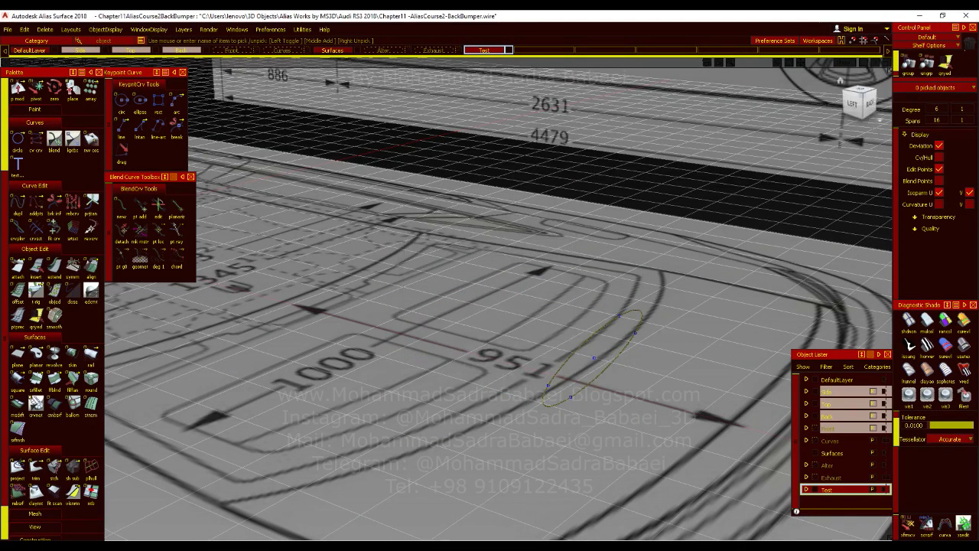
Step: Place a cylinder primitive at the centre of the left exhaust outlet in the back blueprint
left_click(869, 107)
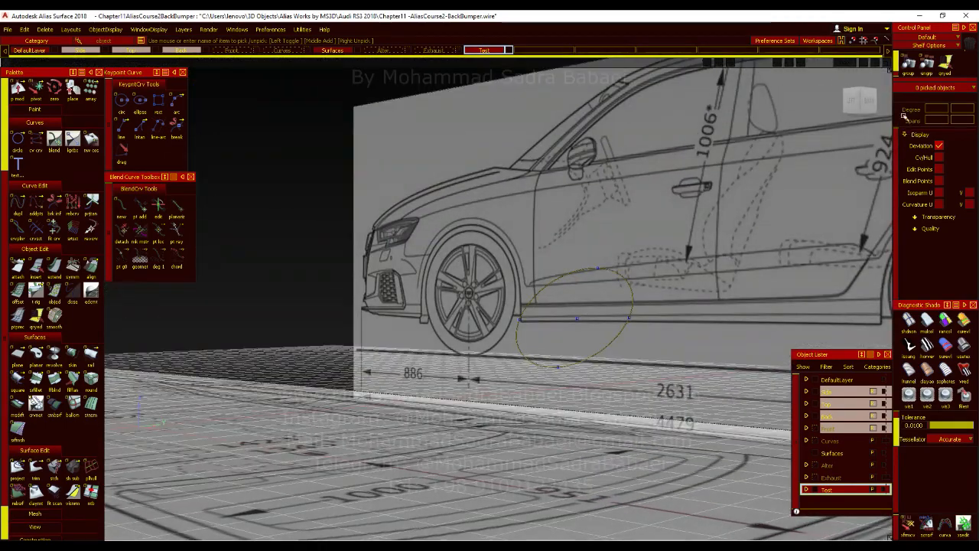
left_click(857, 101)
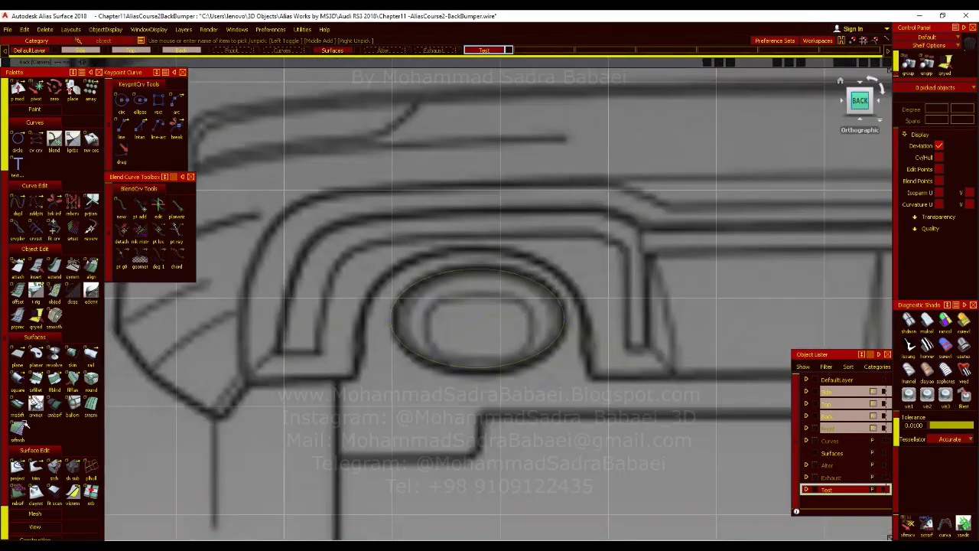
scroll(42, 325, "down", 2)
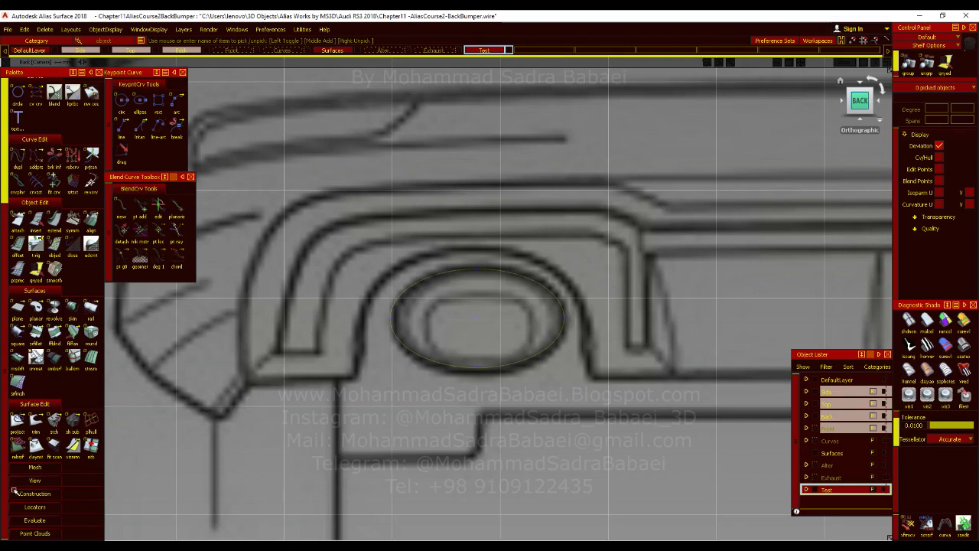
scroll(49, 325, "up", 1)
left_click_drag(21, 331, 76, 342)
left_click(474, 317)
Step: Scale the cylinder in height and width to match the exhaust outlet's oval outline
middle_click_drag(483, 318, 535, 306, "ctrl+shift")
right_click_drag(704, 282, 664, 282)
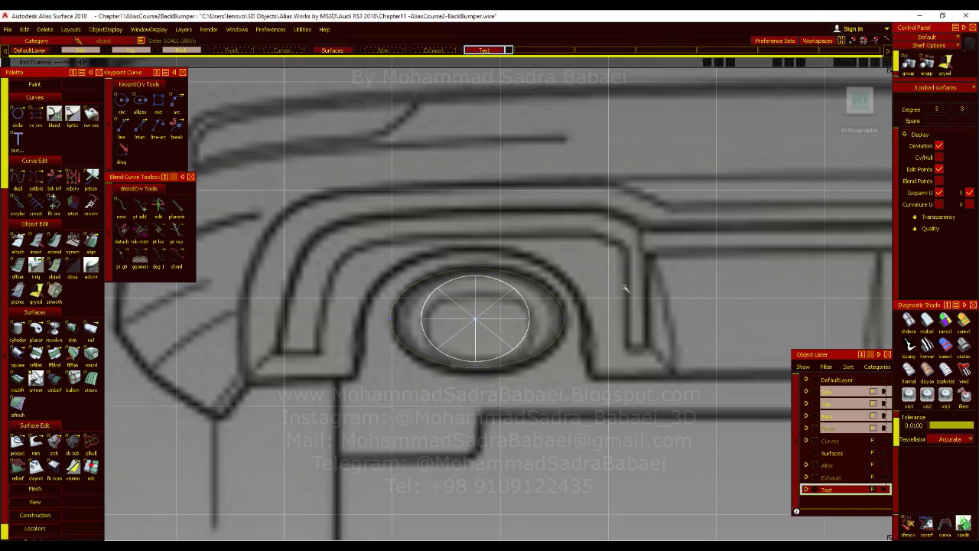
middle_click_drag(649, 287, 871, 287)
right_click_drag(871, 287, 905, 287)
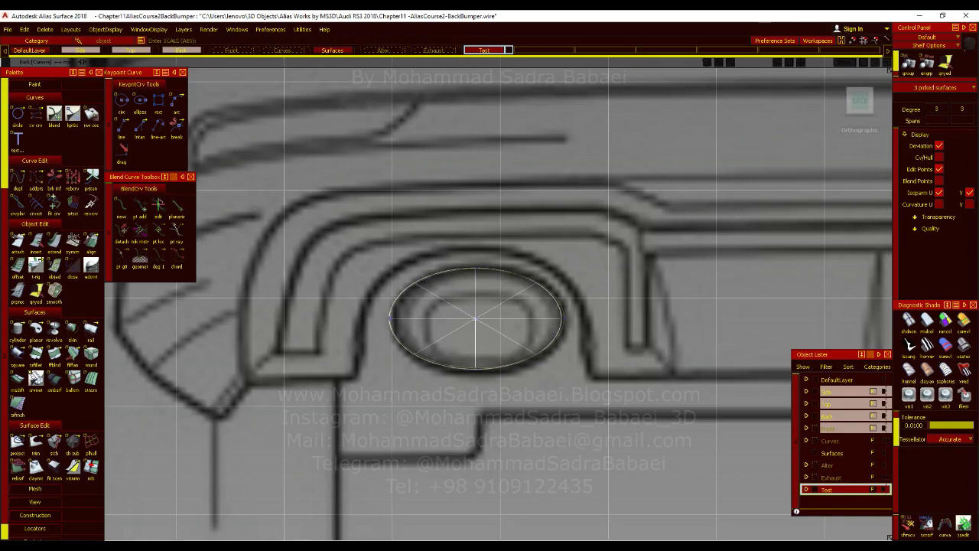
Step: Shade the cylinder, then position and stretch it along the car's length at the side blueprint's exhaust outlet
left_click_drag(649, 287, 820, 398, "alt+shift")
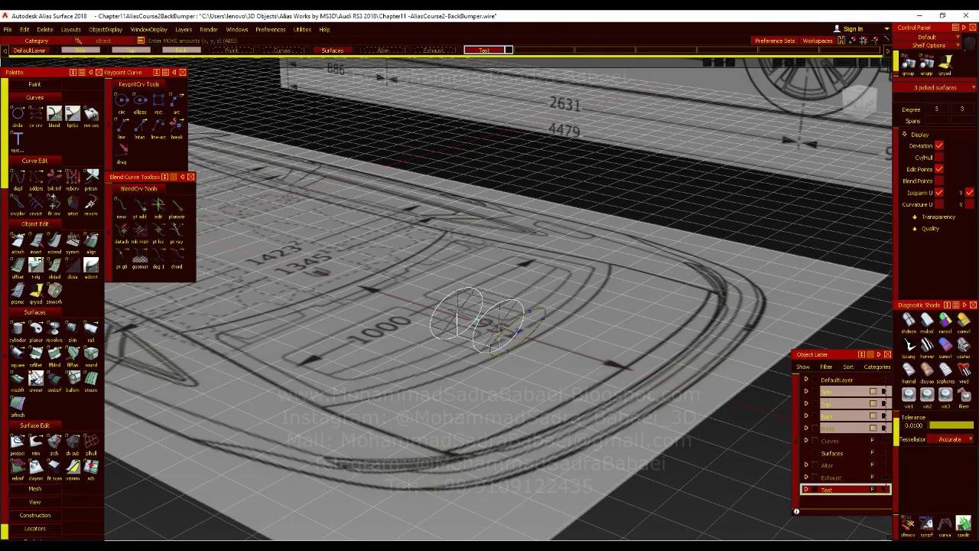
left_click(927, 322)
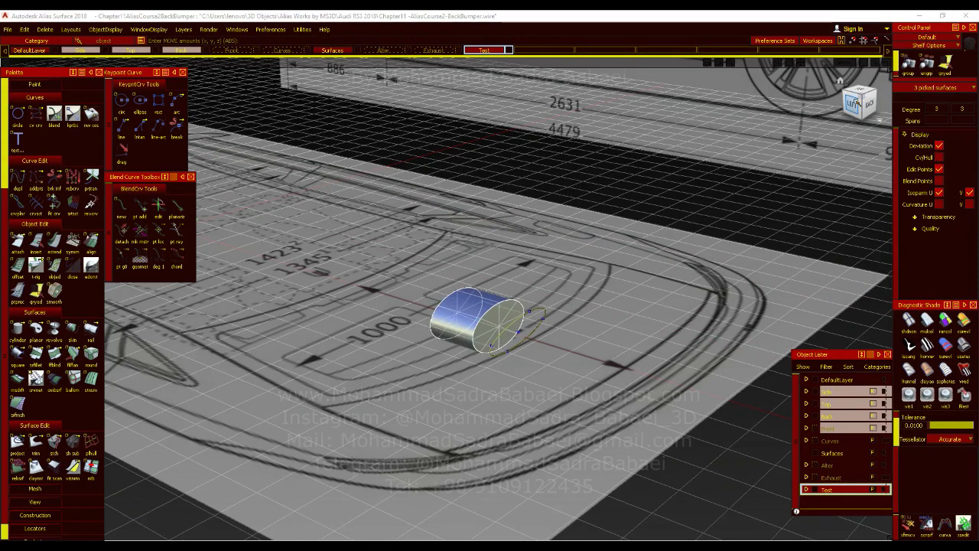
left_click(867, 101)
mouse_move(647, 292)
middle_mouse_down()
mouse_move(635, 292)
mouse_move(654, 301)
mouse_move(647, 294)
mouse_move(708, 295)
mouse_move(688, 301)
mouse_move(704, 310)
mouse_move(649, 358)
middle_mouse_up()
key("ctrl+z")
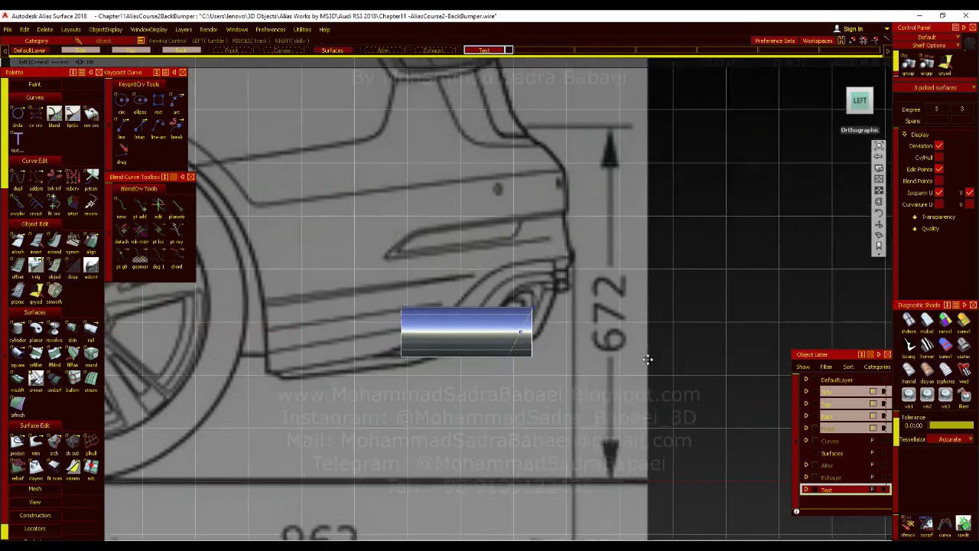
Step: Delete the tilted guide circle at the cylinder's rear end
right_click_drag(649, 359, 719, 358, "alt+shift")
middle_click_drag(551, 417, 542, 371, "alt+shift")
left_click_drag(541, 371, 602, 349, "ctrl+shift")
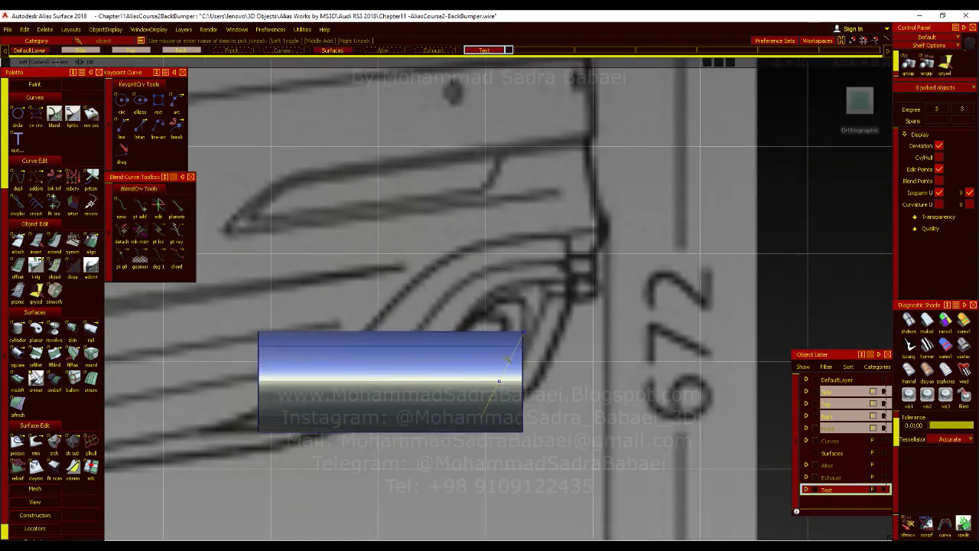
key("Delete")
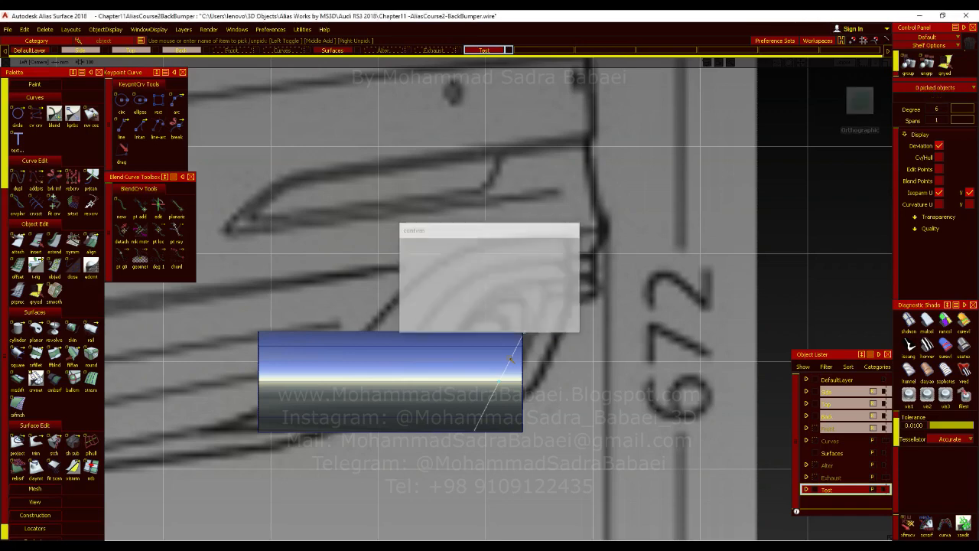
Step: Remove the cylinder's shading and draw a slanted cutting line about 148 mm long across its rear end, following the side blueprint's exhaust outlet
left_click(910, 326)
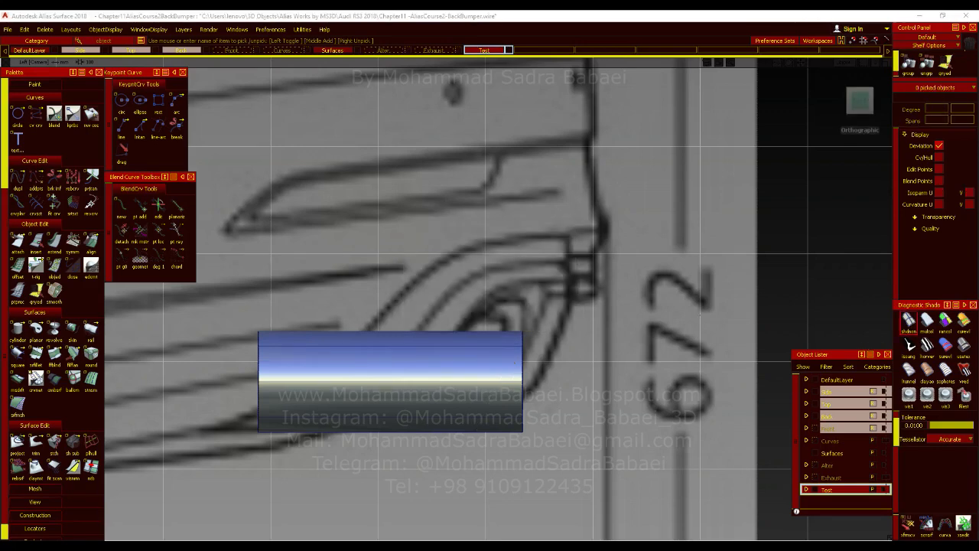
left_click(120, 127)
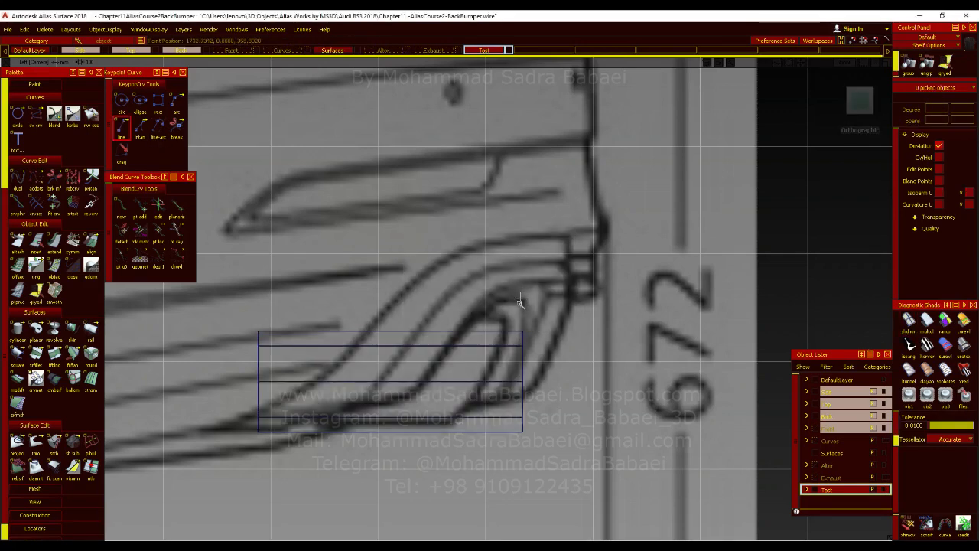
left_click_drag(516, 307, 440, 444)
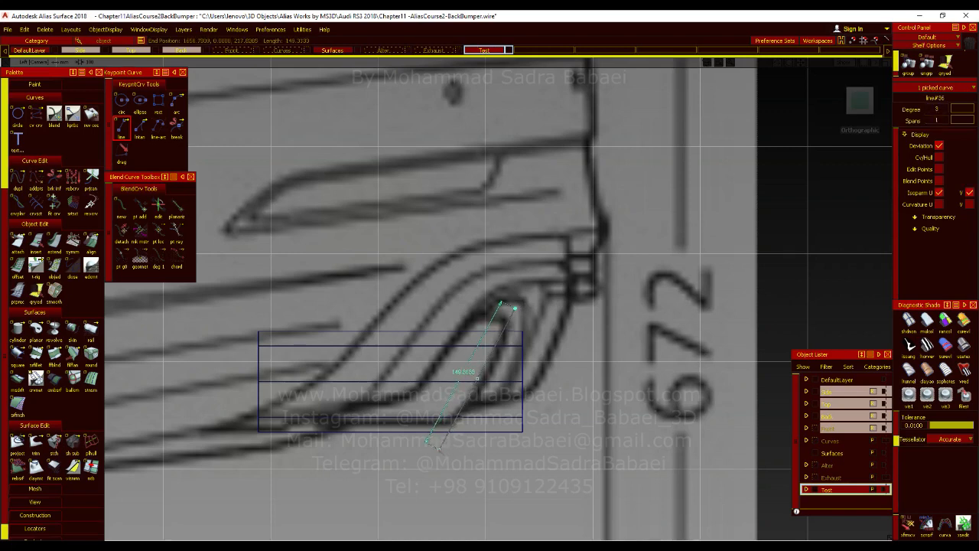
Step: Display the cutting line's control vertices and move them to bend it into a slight curve matching the outlet's slanted profile
left_click(941, 157)
left_click_drag(580, 304, 579, 294, "ctrl+shift")
left_click_drag(459, 407, 455, 411)
middle_click_drag(526, 389, 560, 368, "ctrl+shift")
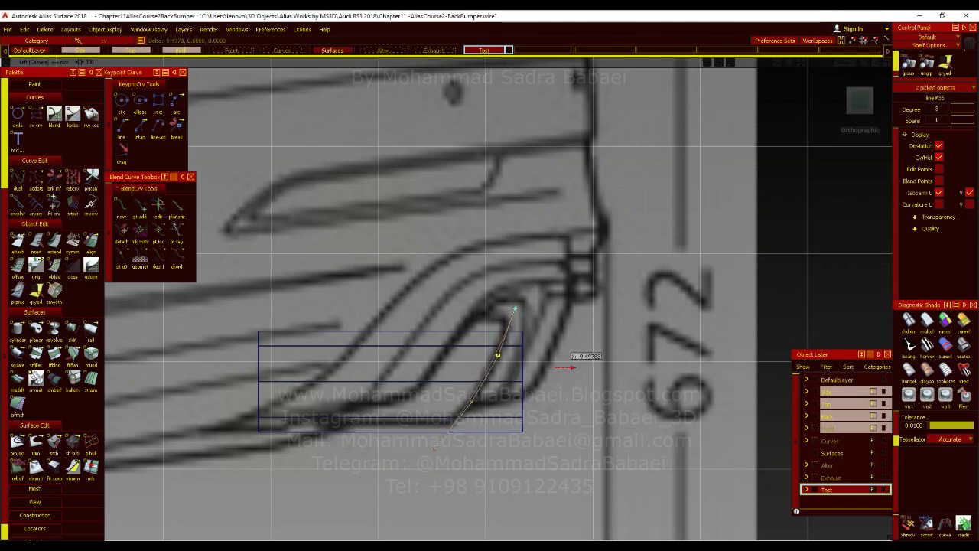
left_click_drag(569, 309, 568, 294, "ctrl+shift")
mouse_move(408, 470)
left_mouse_down()
mouse_move(487, 441)
mouse_move(488, 430)
left_mouse_up()
middle_click_drag(496, 444, 494, 443)
left_click_drag(573, 265, 573, 250, "ctrl+shift")
left_click_drag(533, 291, 502, 317)
middle_click_drag(554, 295, 556, 281, "ctrl+shift")
middle_click_drag(555, 281, 553, 281)
left_click_drag(553, 262, 553, 243, "ctrl+shift")
Step: Project the cutting curve onto the cylinder along the Y axis as a curve on surface
left_click(25, 442)
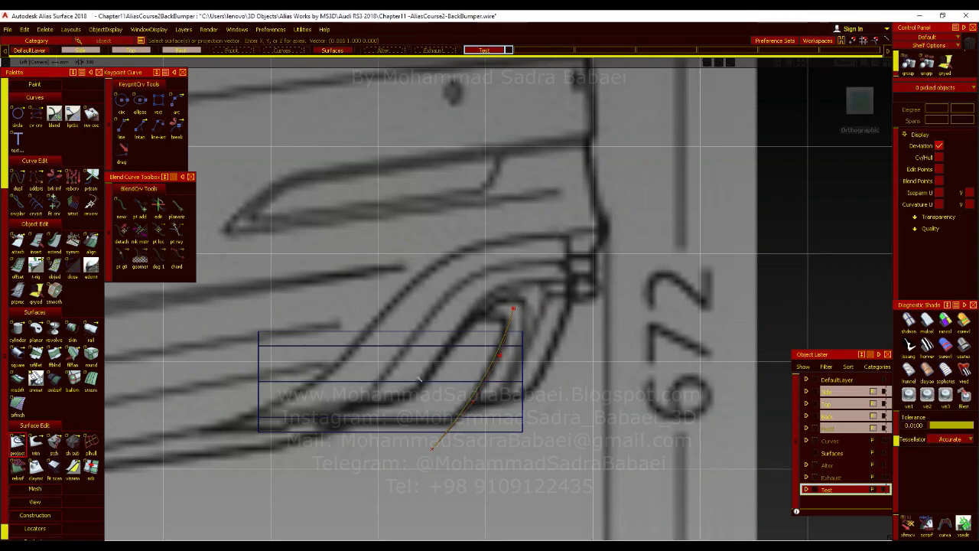
left_click(390, 381)
key("space")
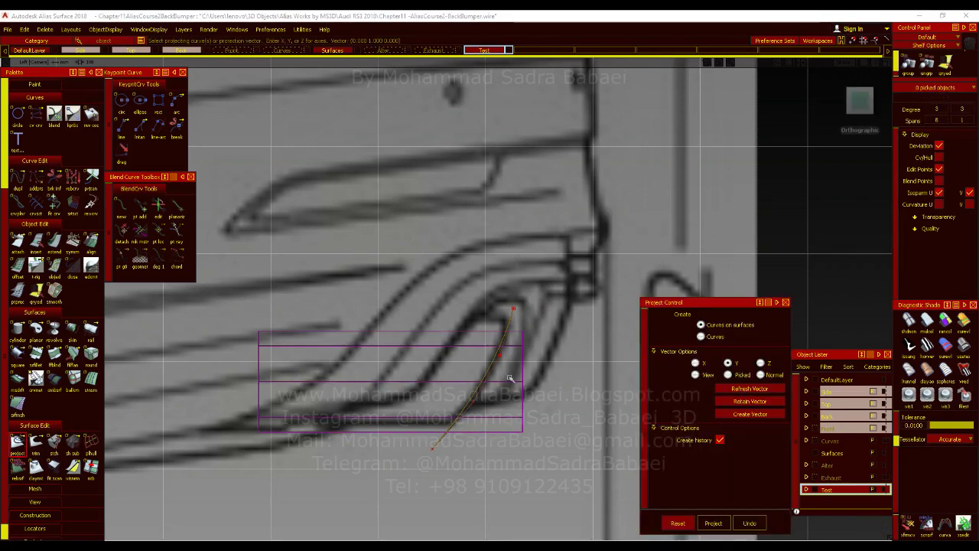
left_click(492, 361)
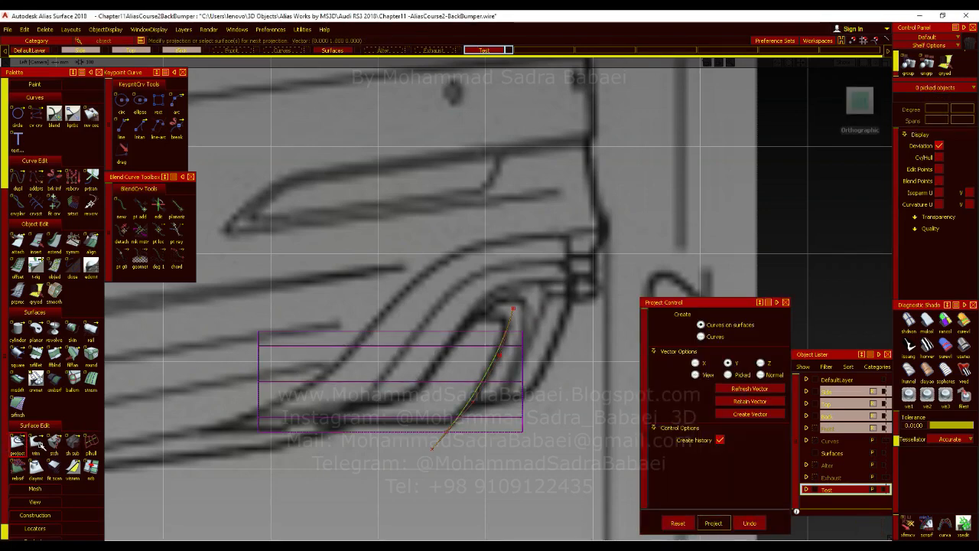
left_click(36, 442)
left_click(368, 381)
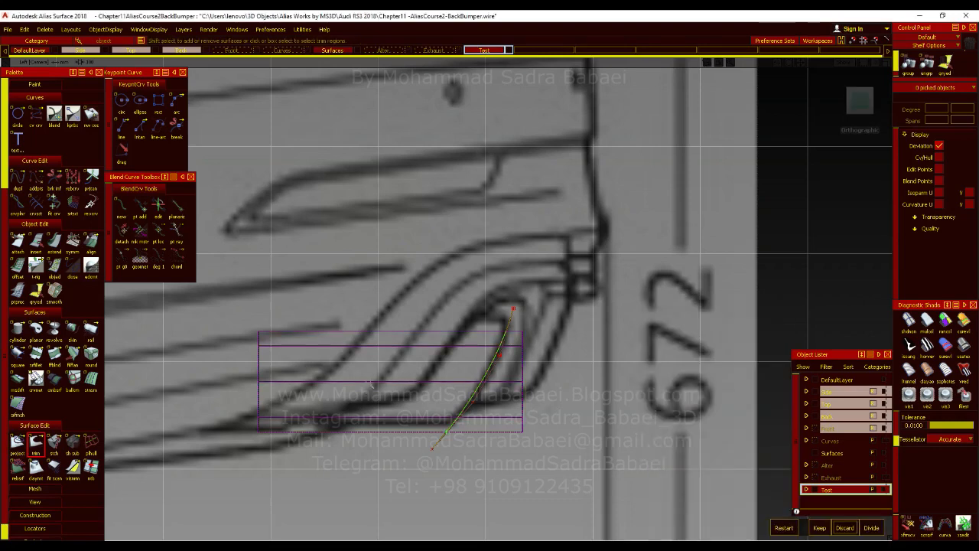
left_click(817, 529)
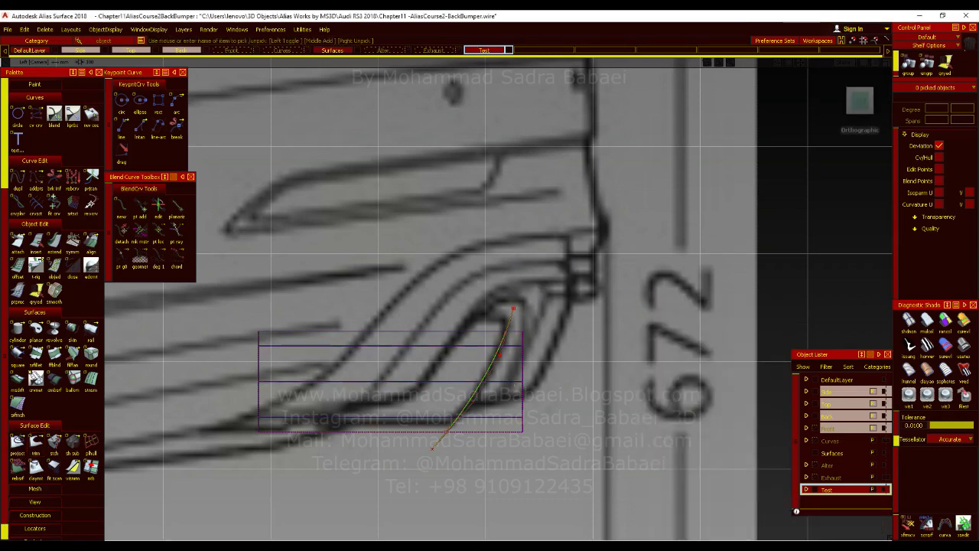
Step: Trim the cylinder at the projected curve, keeping the part ahead of the slanted cut
left_click(36, 447)
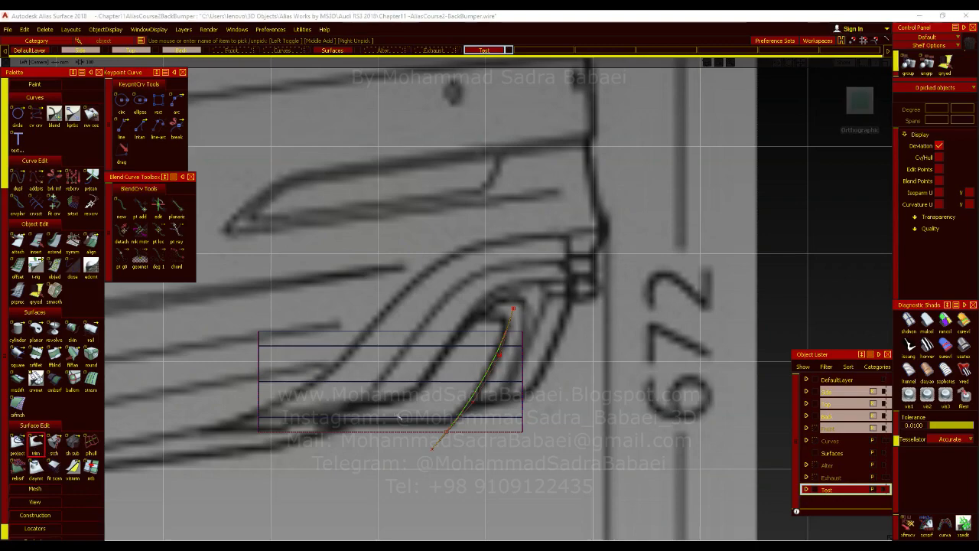
left_click(398, 406)
left_click(819, 528)
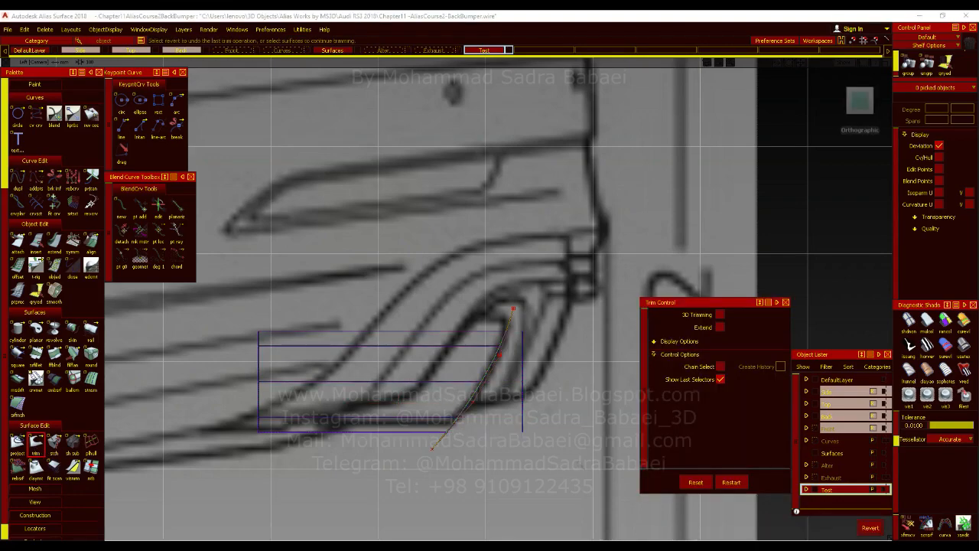
left_click_drag(547, 337, 505, 413, "ctrl+shift")
Step: Shade the trimmed cylinder in perspective, ungroup its surfaces and delete the detached cap beyond the slanted cut
key("F8")
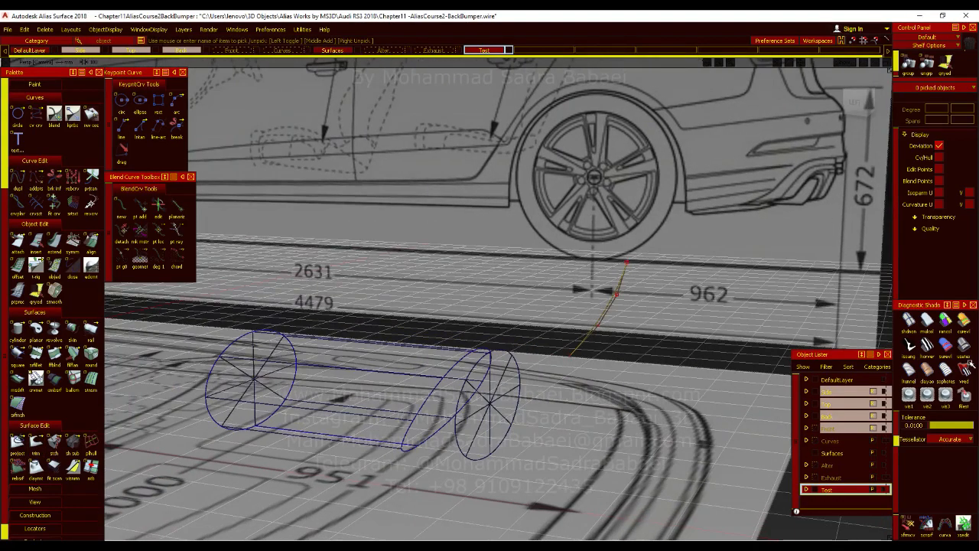
left_click(927, 321)
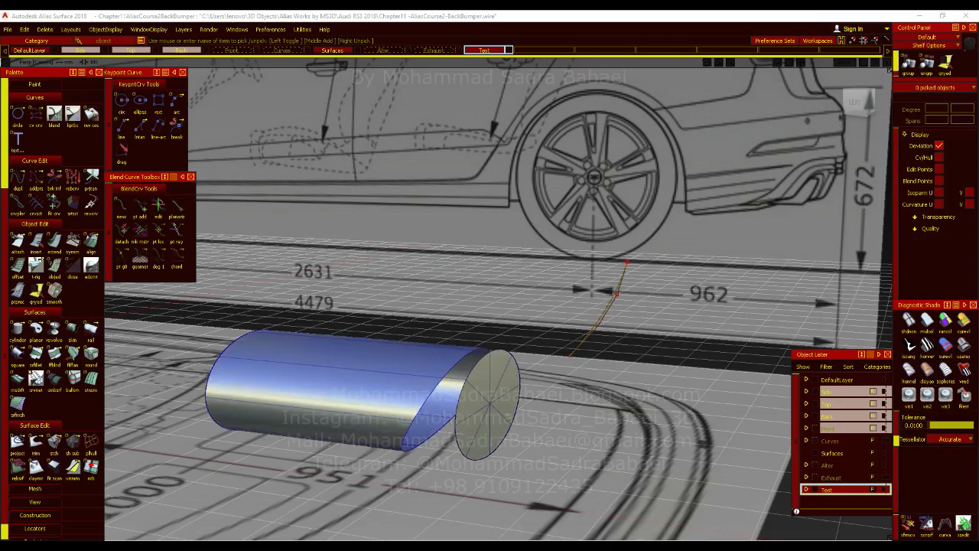
right_click_drag(498, 401, 451, 400, "alt+shift")
mouse_move(498, 400)
left_mouse_down("alt+shift")
mouse_move(428, 428)
mouse_move(440, 443)
left_mouse_up("alt+shift")
left_click_drag(322, 306, 711, 345)
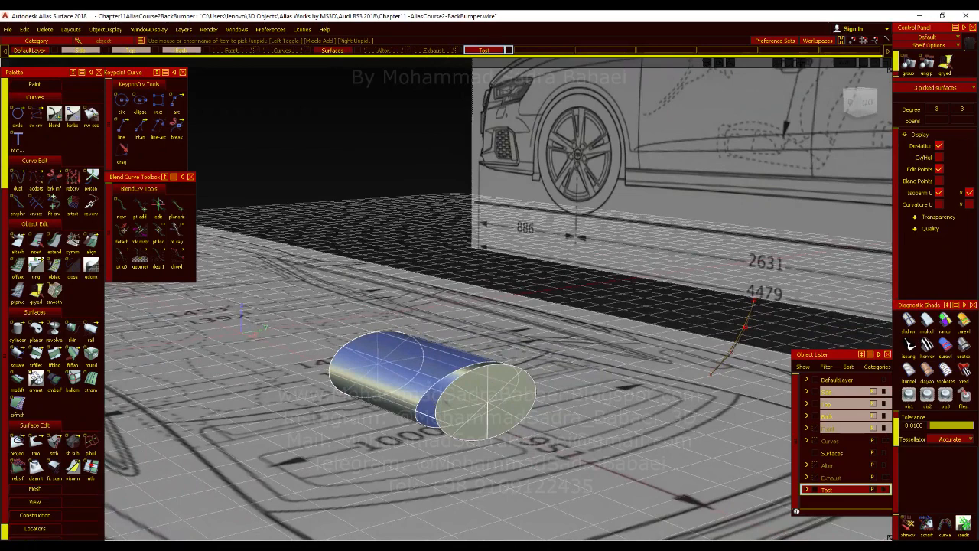
left_click(23, 29)
left_click(47, 127)
left_click(521, 370)
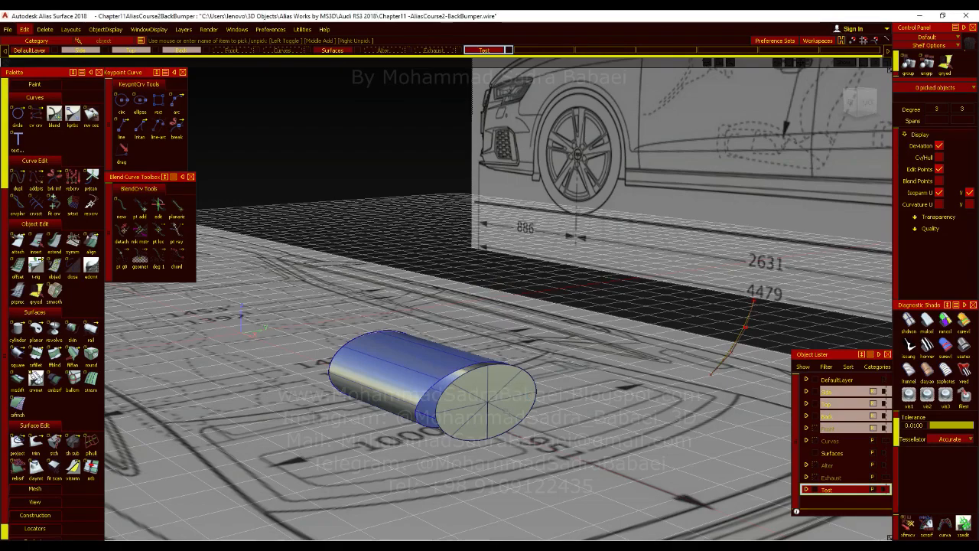
key("Delete")
Step: Build a small-radius Round on the edge between the cylinder wall and its remaining end cap
left_click_drag(688, 367, 822, 387, "alt+shift")
middle_click_drag(410, 391, 503, 295, "alt+shift")
right_click_drag(502, 295, 443, 354, "alt+shift")
left_click_drag(406, 365, 459, 367, "alt+shift")
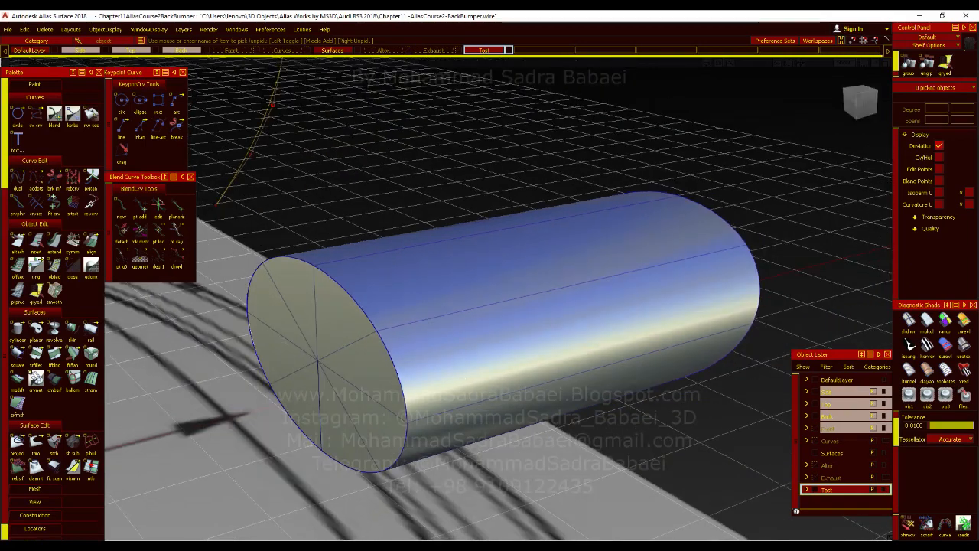
left_click(90, 354)
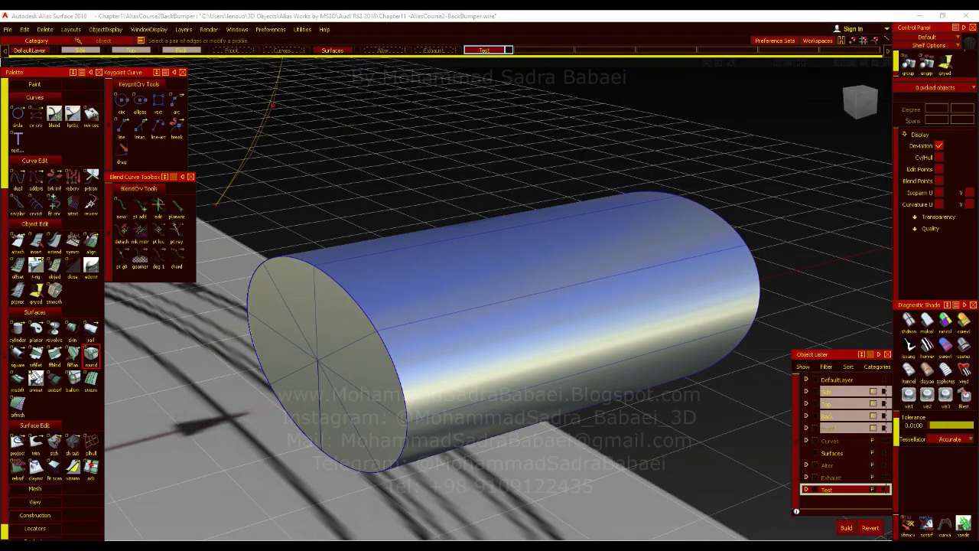
left_click(353, 300)
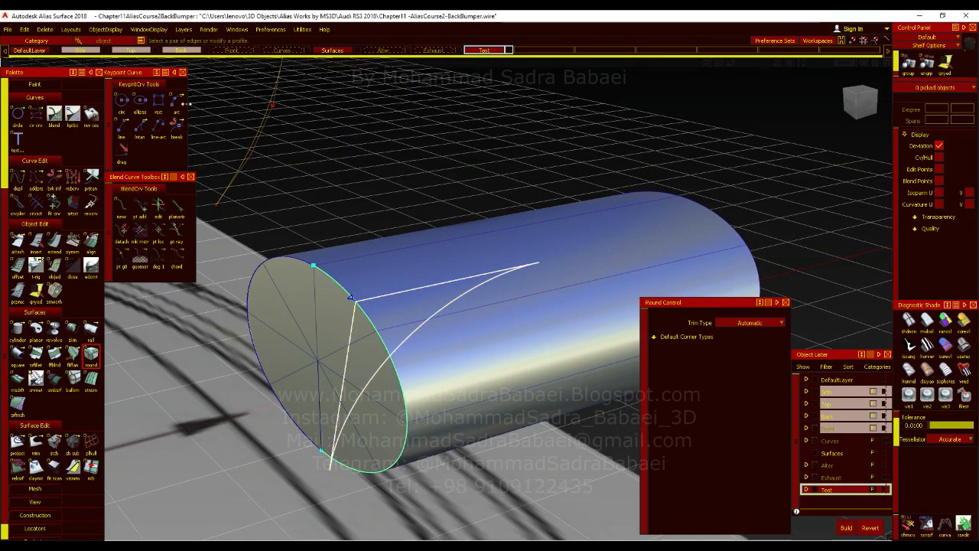
key("Return")
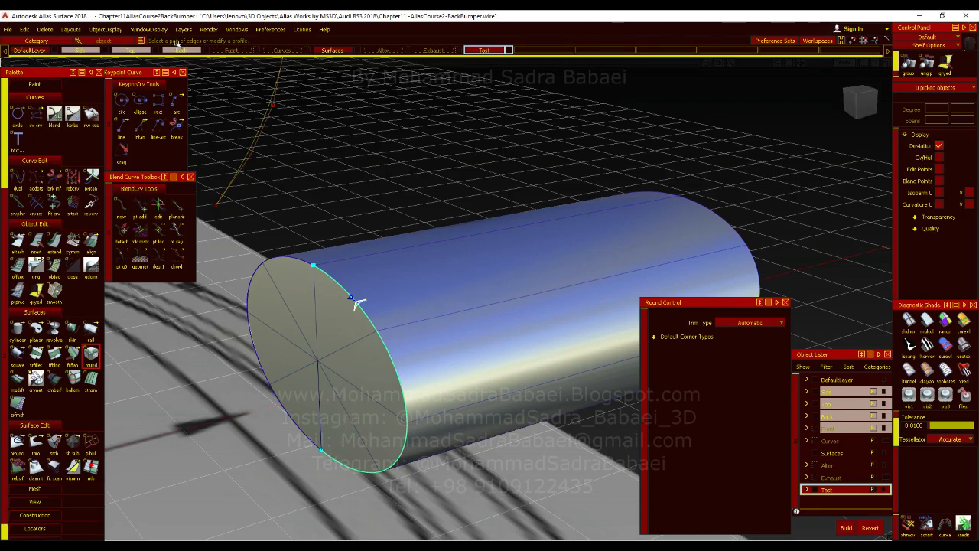
left_click(356, 302)
left_click(847, 527)
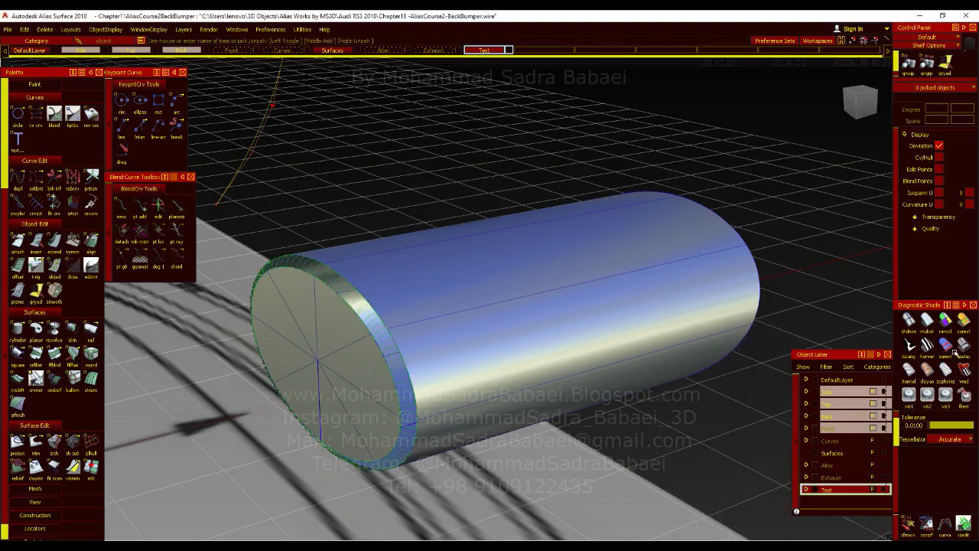
Step: Display the control vertices of all the cylinder's surfaces and hide their edit points
mouse_move(695, 342)
left_mouse_down("alt+shift")
mouse_move(493, 315)
mouse_move(453, 326)
mouse_move(757, 339)
mouse_move(563, 358)
left_mouse_up("alt+shift")
right_click_drag(562, 358, 492, 277, "alt+shift")
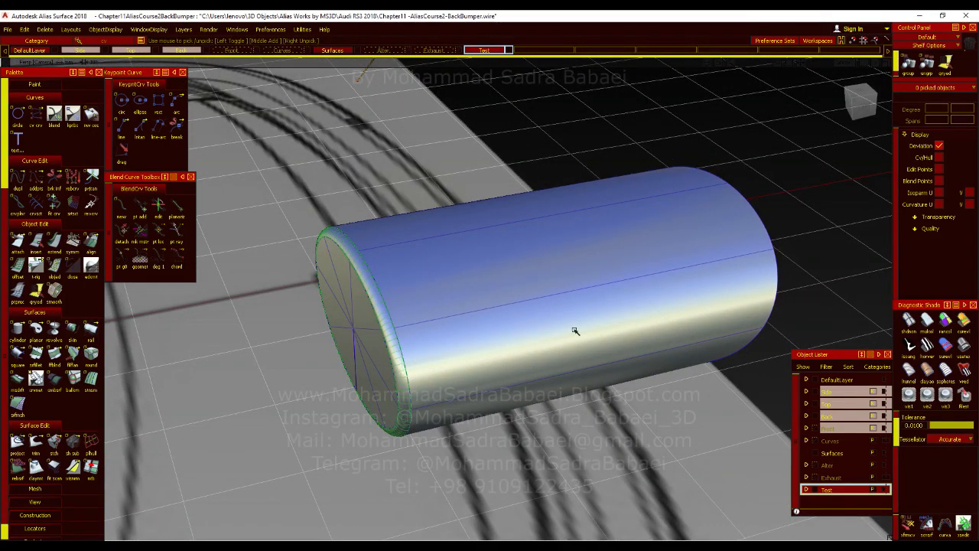
key("alt+m")
left_click(498, 322)
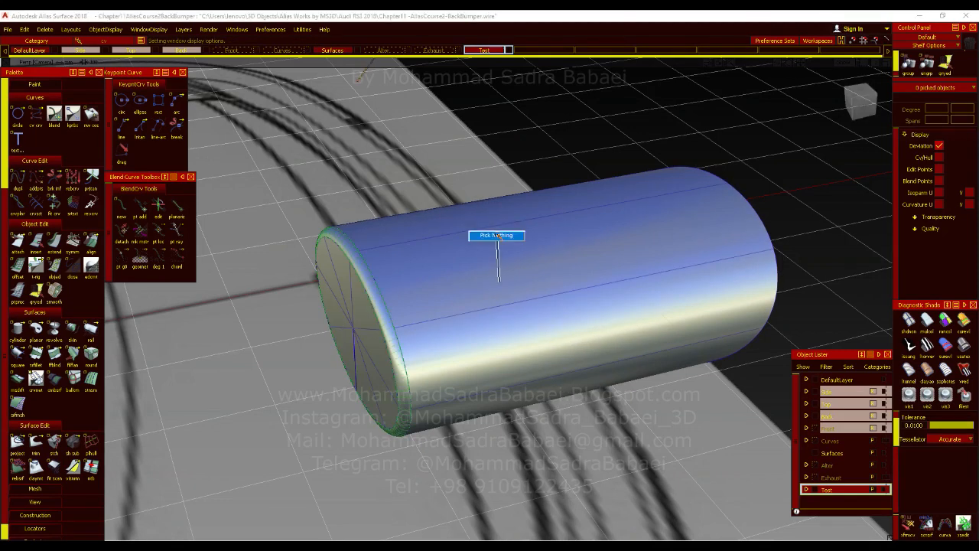
left_click_drag(777, 153, 253, 464)
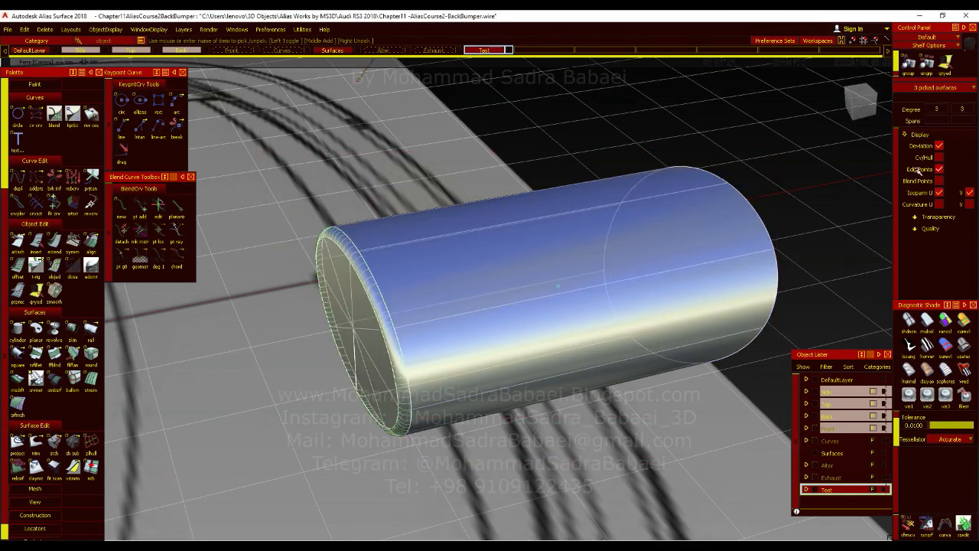
left_click(938, 158)
left_click(939, 169)
Step: Scale down the control vertices at the capped end uniformly in the back view to taper the exhaust tip
mouse_move(459, 262)
left_mouse_down("ctrl+shift")
mouse_move(499, 259)
mouse_move(475, 335)
mouse_move(467, 322)
left_mouse_up("ctrl+shift")
left_click_drag(443, 287, 478, 279, "ctrl+shift")
mouse_move(446, 169)
left_mouse_down()
mouse_move(286, 439)
mouse_move(267, 506)
left_mouse_up()
mouse_move(367, 367)
left_mouse_down("alt+shift")
mouse_move(431, 349)
mouse_move(594, 407)
left_mouse_up("alt+shift")
left_click_drag(571, 358, 599, 358, "ctrl+shift")
middle_click_drag(599, 359, 604, 371, "ctrl+shift")
right_click_drag(535, 379, 521, 389, "alt+shift")
left_click_drag(482, 402, 551, 410, "alt+shift")
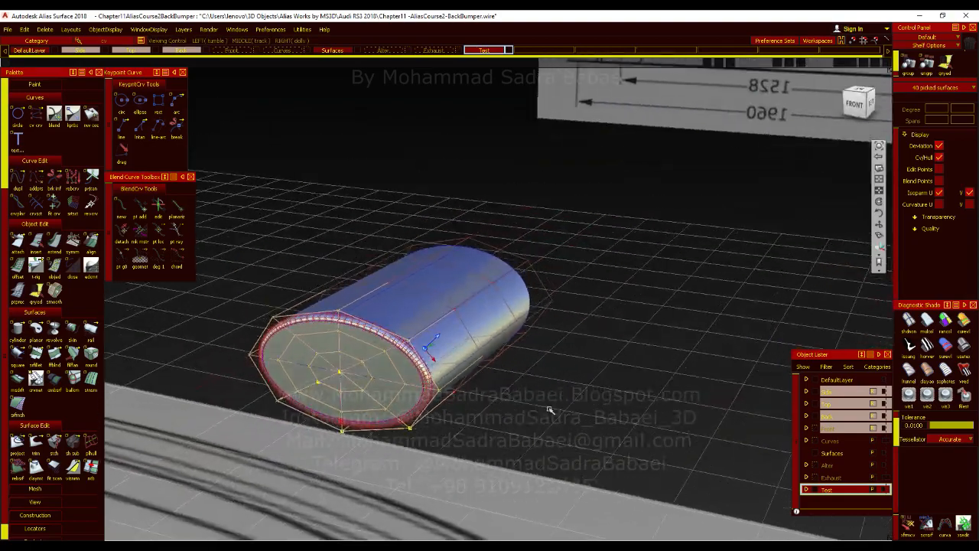
right_click_drag(550, 410, 588, 374, "alt+shift")
middle_click_drag(589, 375, 627, 306, "alt+shift")
left_click_drag(855, 112, 781, 101)
left_click(854, 99)
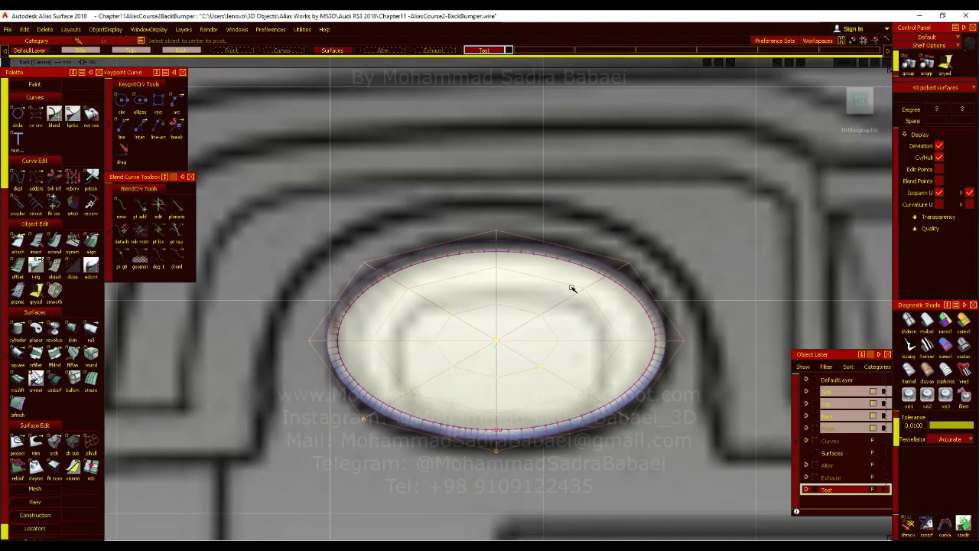
left_click_drag(671, 208, 627, 237, "ctrl+shift")
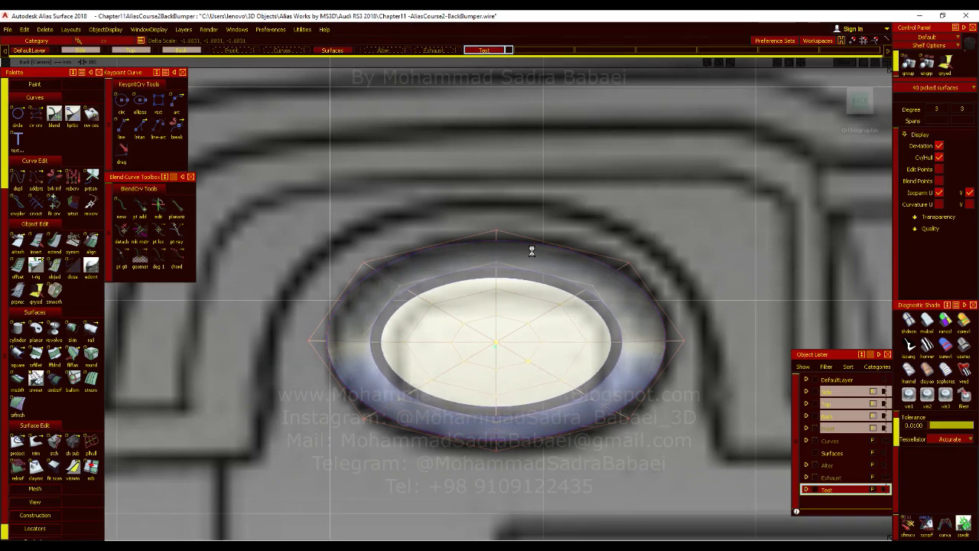
left_click_drag(396, 331, 648, 329, "alt+shift")
middle_click_drag(500, 343, 530, 366, "alt+shift")
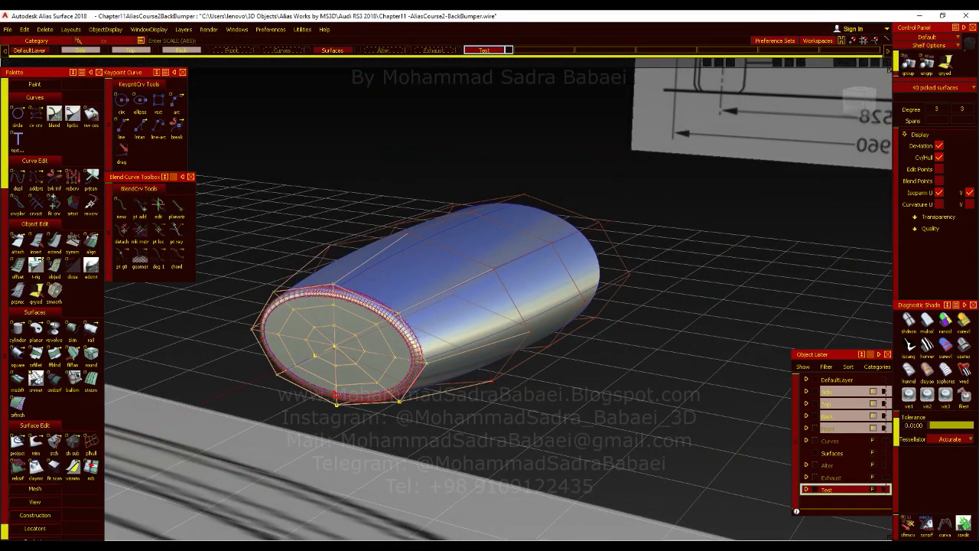
Step: Hide the control vertices and examine the tapered exhaust tip's shape and highlights from several angles
left_click_drag(420, 280, 426, 343, "ctrl+shift")
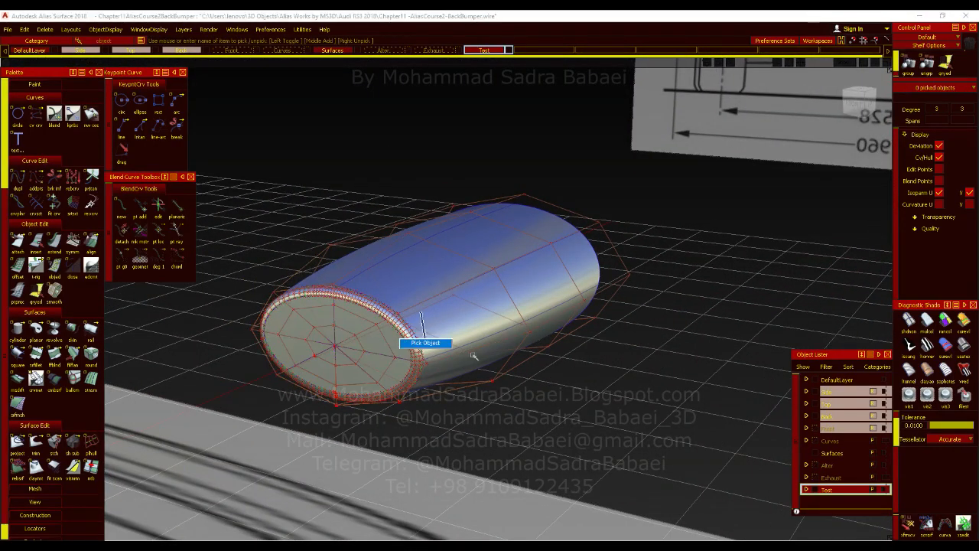
left_click_drag(544, 215, 290, 383)
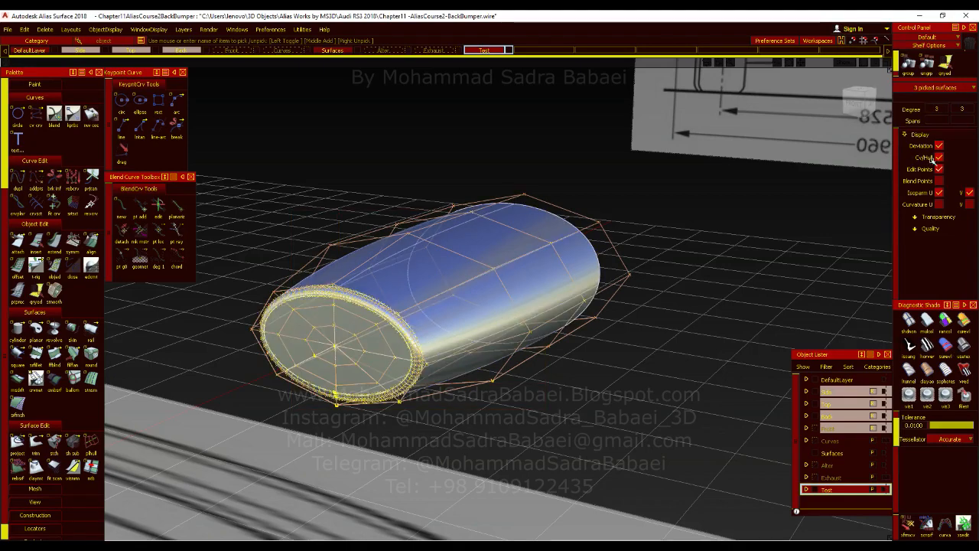
left_click(937, 158)
mouse_move(540, 288)
left_mouse_down("ctrl+shift")
mouse_move(540, 354)
mouse_move(378, 317)
mouse_move(437, 328)
left_mouse_up("ctrl+shift")
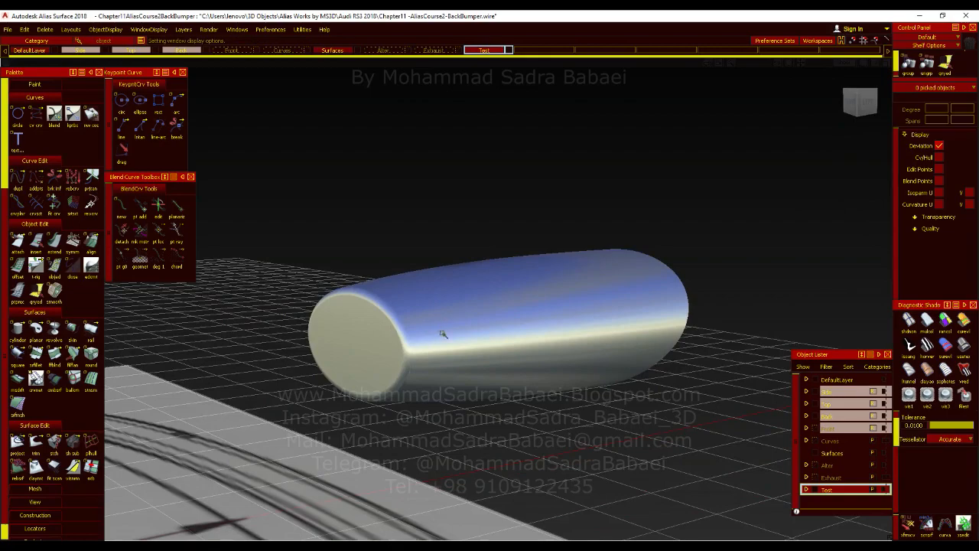
left_click_drag(485, 371, 496, 63, "alt+shift")
left_click_drag(441, 302, 427, 386, "ctrl+shift")
right_click_drag(426, 330, 426, 363, "alt+shift")
left_click_drag(426, 363, 479, 329, "alt+shift")
right_click_drag(537, 337, 474, 302, "ctrl+shift")
left_click_drag(509, 293, 520, 375, "alt+shift")
Step: Redisplay the control vertices and adjust the capped end's width against the top blueprint by scaling its vertices along Y only
left_click(860, 98)
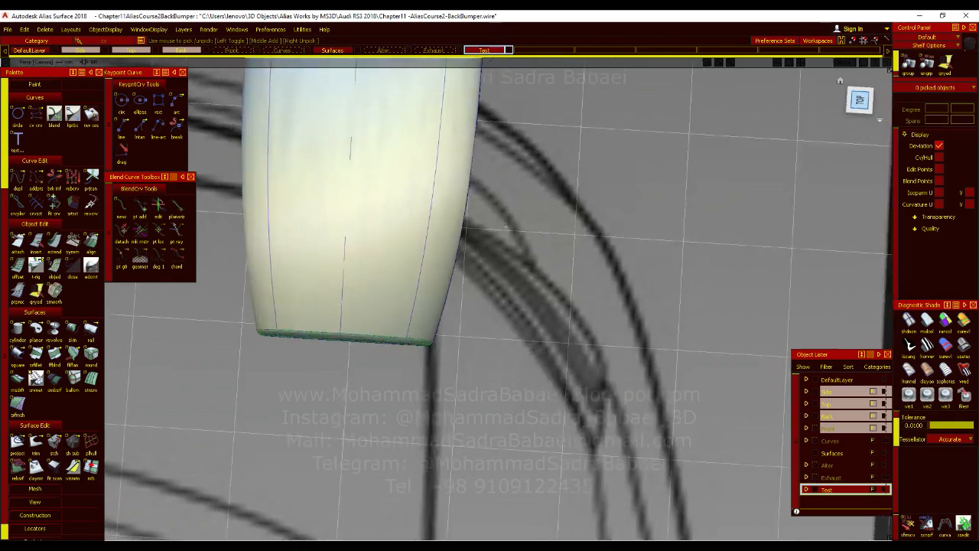
key("F5")
left_click_drag(553, 350, 398, 436)
left_click(938, 158)
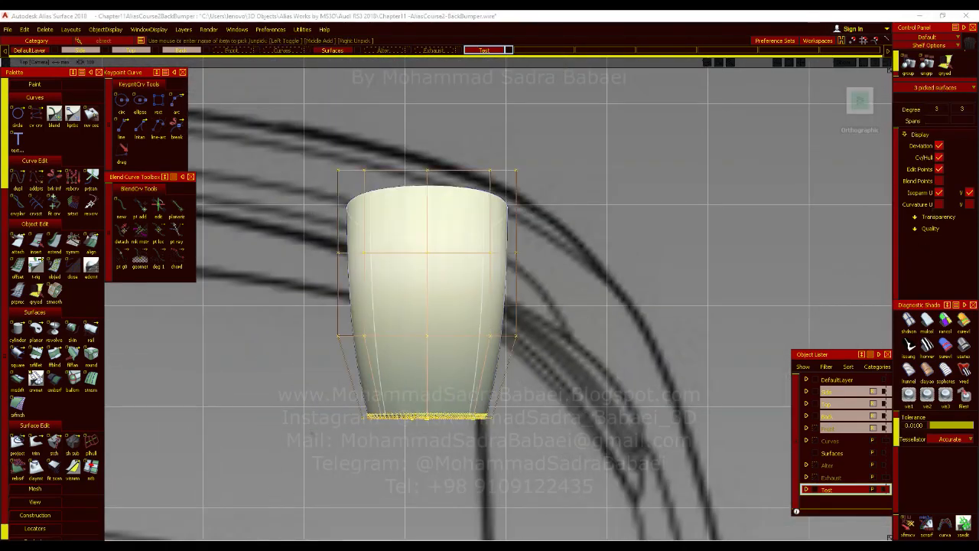
left_click_drag(448, 316, 542, 322, "ctrl+shift")
left_click_drag(538, 361, 344, 439)
left_click_drag(542, 375, 526, 371, "ctrl+shift")
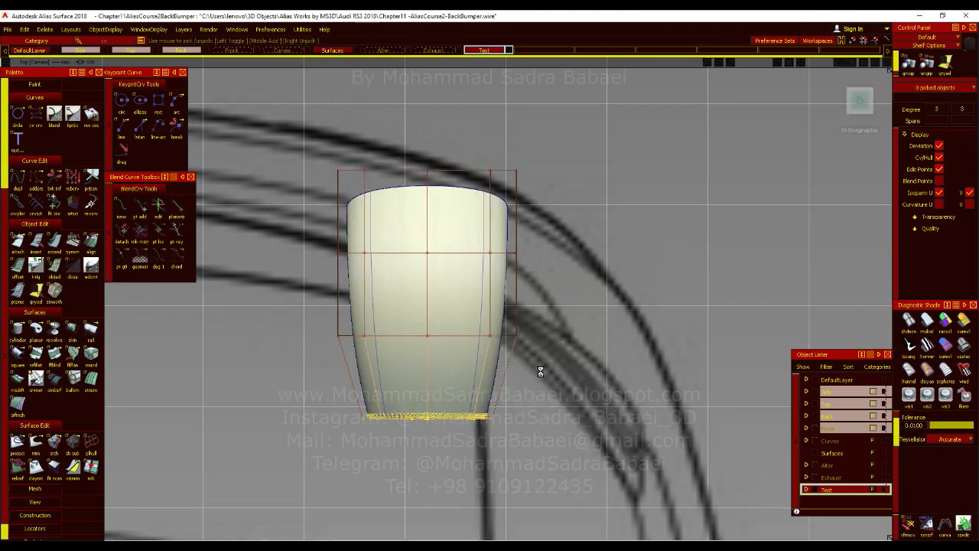
middle_click_drag(526, 371, 569, 390, "ctrl+shift")
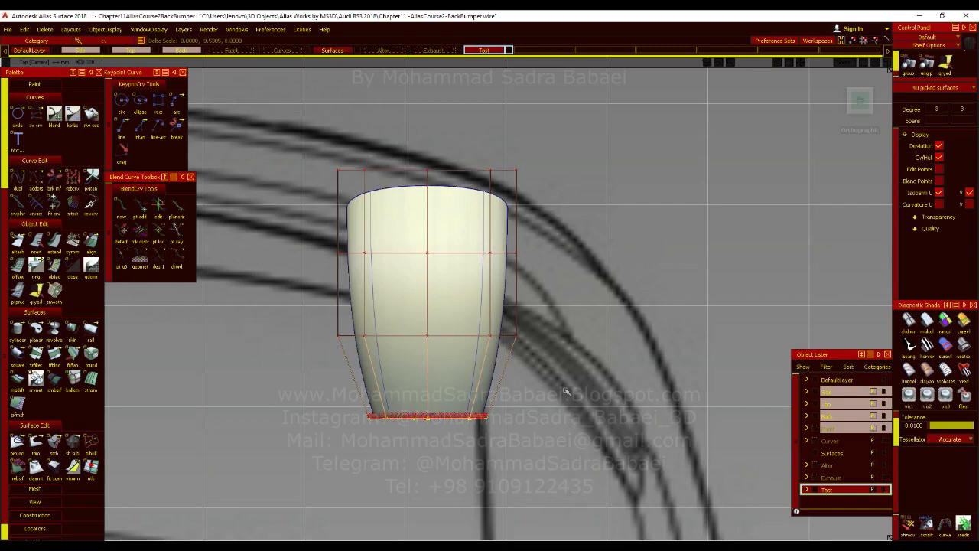
left_click_drag(576, 341, 576, 305, "ctrl+shift")
left_click_drag(578, 338, 259, 205, "alt+shift")
right_click_drag(586, 339, 540, 334, "ctrl+shift")
middle_click_drag(535, 337, 503, 273, "alt+shift")
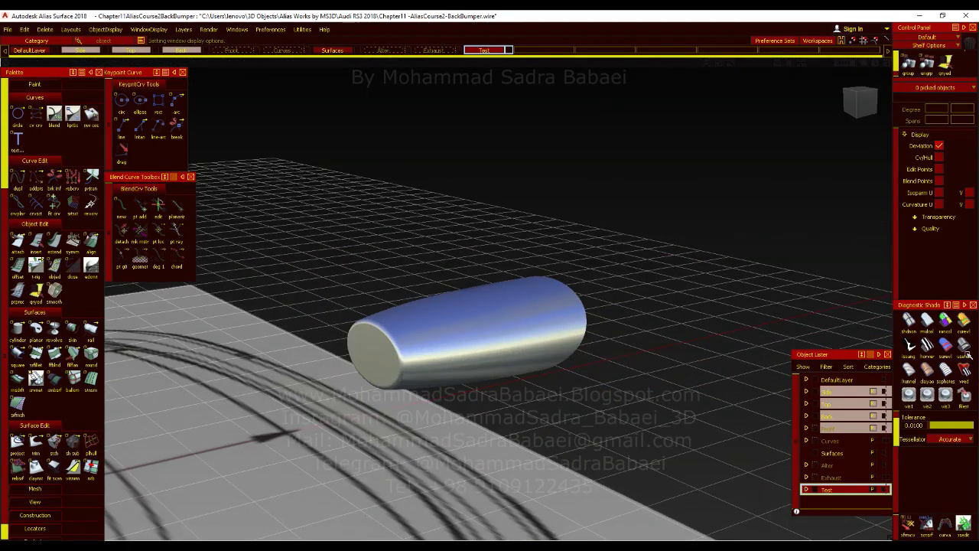
Step: Hide the control vertices of all the exhaust tip's surfaces and the slant profile curve, and clear the selection
right_click_drag(432, 355, 475, 334, "ctrl+shift")
left_click_drag(475, 334, 575, 372, "alt+shift")
right_click_drag(568, 350, 445, 332, "ctrl+shift")
key("ctrl+a")
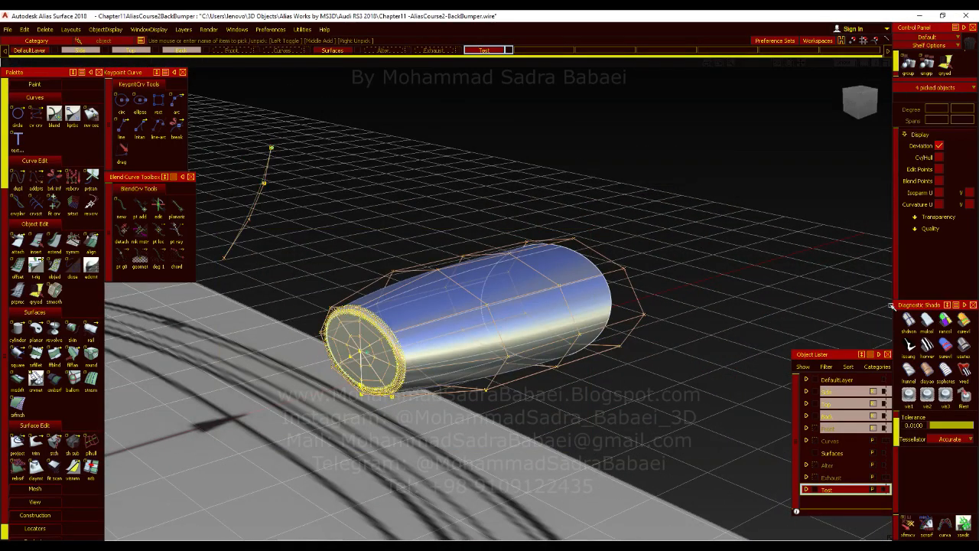
left_click(939, 158)
left_click_drag(531, 306, 531, 341, "ctrl+shift")
Step: Untrim the exhaust tip's tapered body surface to restore the length removed by the slanted cut
left_click_drag(658, 339, 147, 314, "alt+shift")
right_click_drag(459, 336, 345, 337, "alt+shift")
left_click_drag(344, 337, 310, 328, "alt+shift")
left_click_drag(459, 360, 452, 356, "alt+shift")
right_click_drag(451, 356, 487, 377, "alt+shift")
left_click_drag(487, 377, 582, 341, "alt+shift")
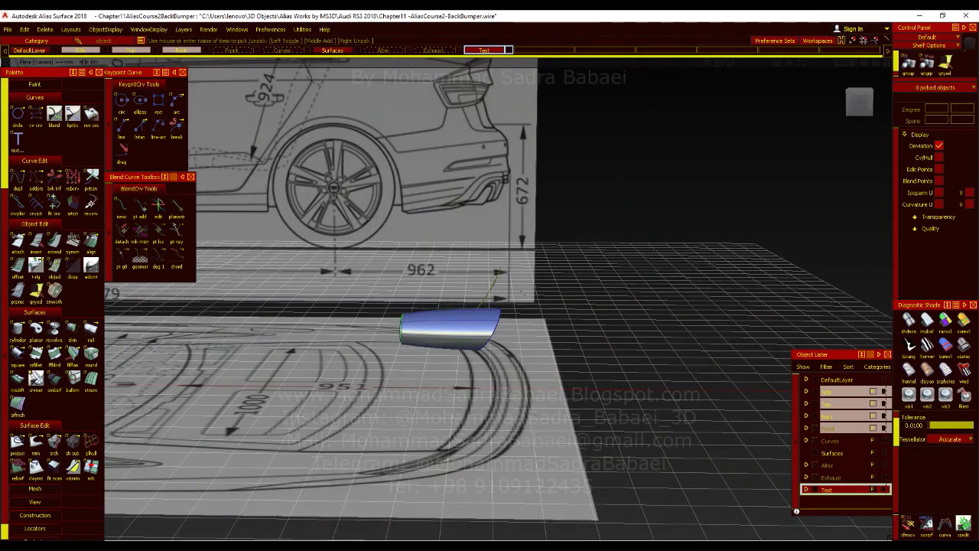
left_click_drag(502, 298, 413, 334, "alt+shift")
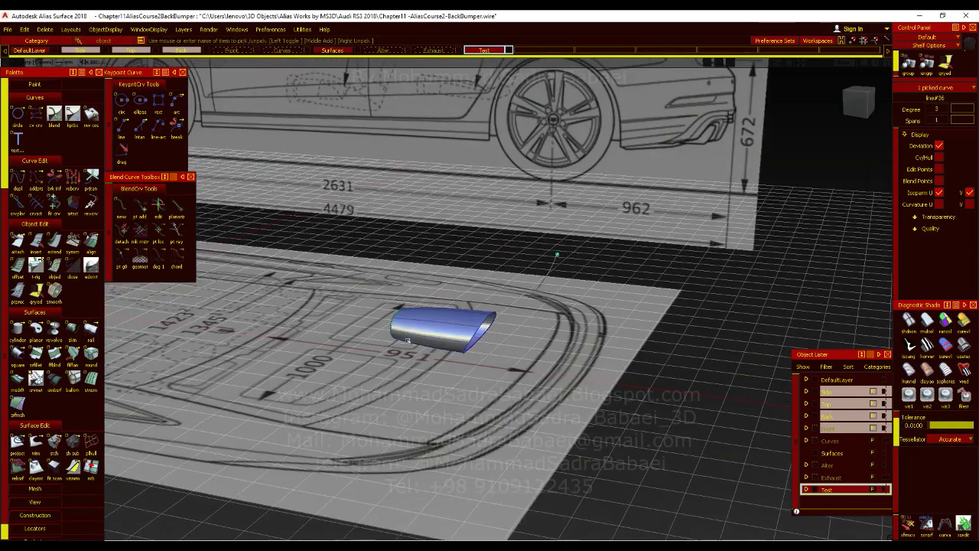
left_click(413, 334)
left_click(38, 441)
left_click(73, 442)
left_click(441, 335)
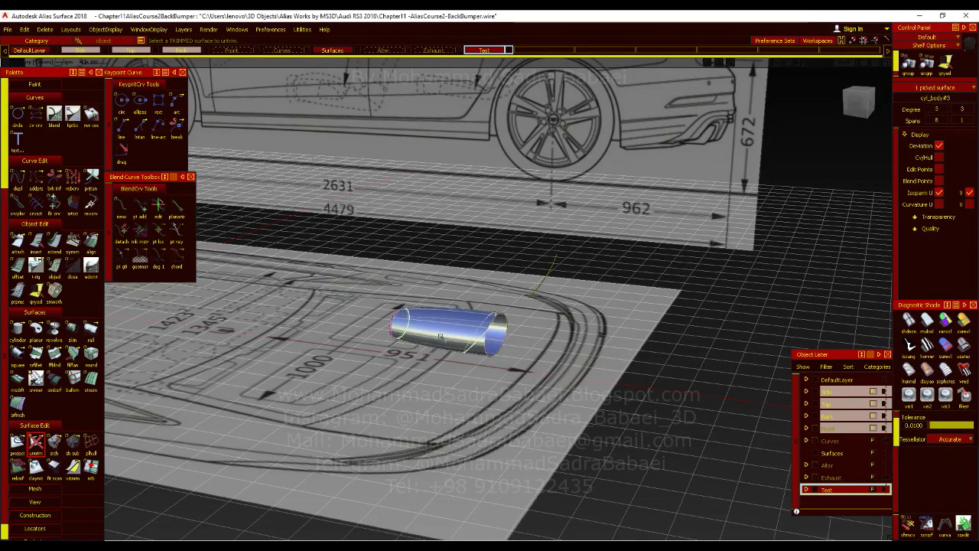
Step: Trim the body at the capped end along the fillet edge, discarding the excess strip beyond the fillet
right_click_drag(440, 335, 433, 332, "alt+shift")
left_click_drag(433, 332, 459, 376, "alt+shift")
left_click(459, 376)
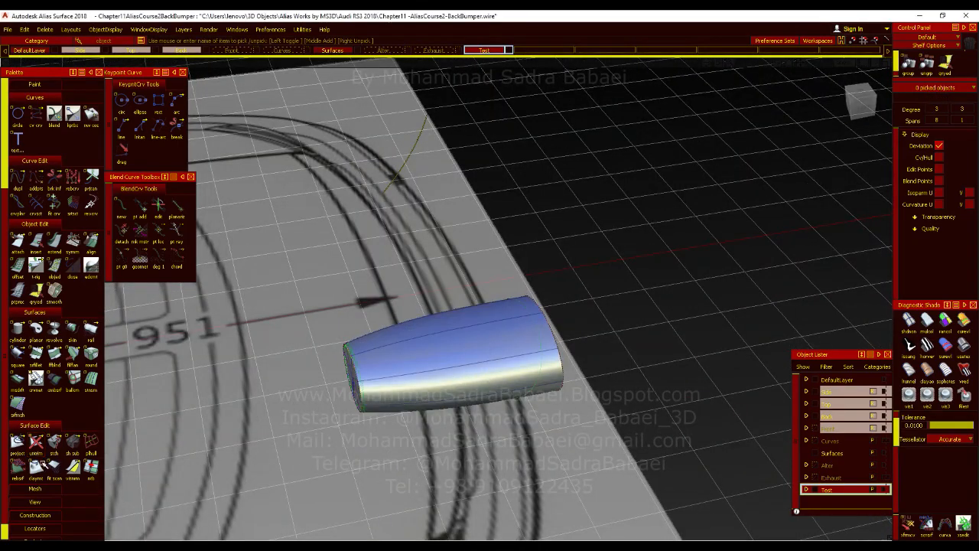
left_click(36, 441)
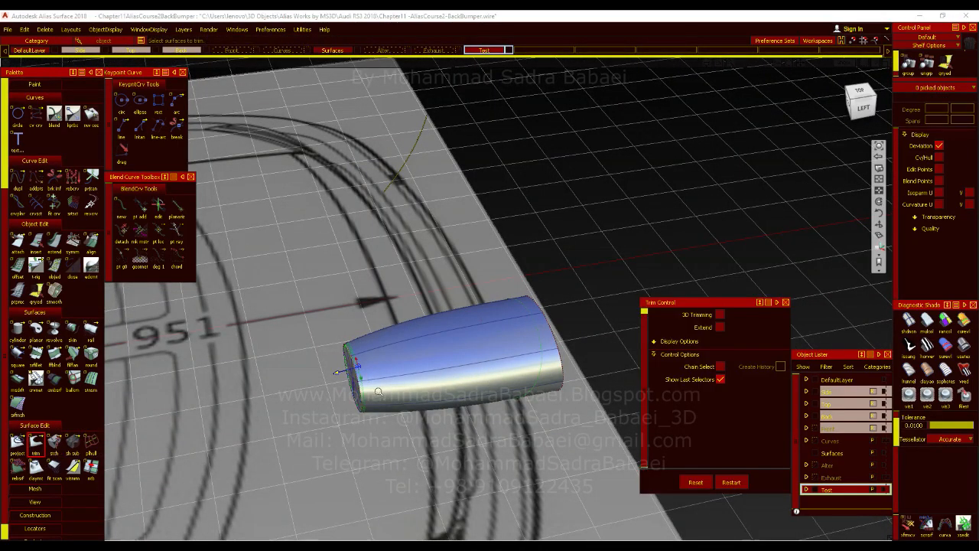
right_click_drag(378, 394, 428, 324, "alt+shift")
left_click_drag(428, 323, 438, 310, "alt+shift")
middle_click_drag(534, 397, 424, 378, "alt+shift")
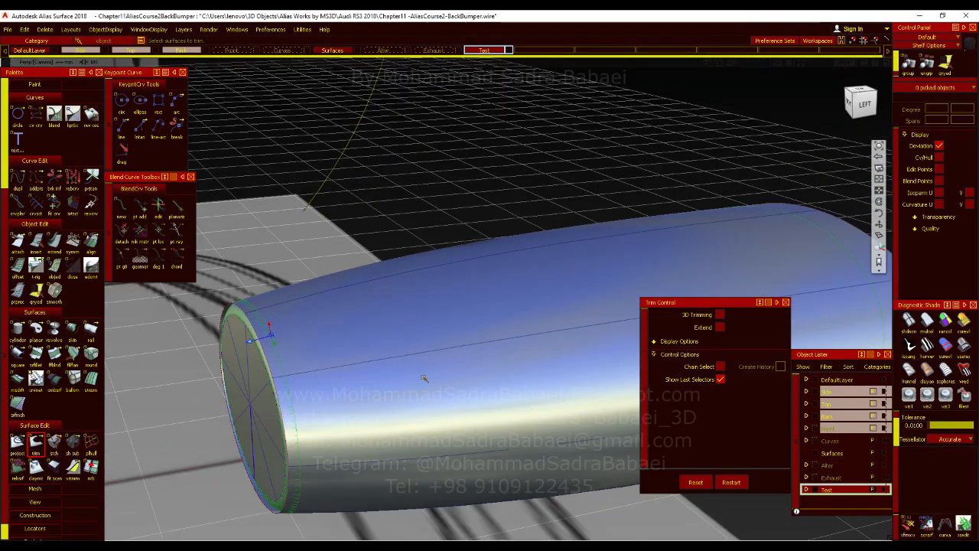
left_click(314, 356)
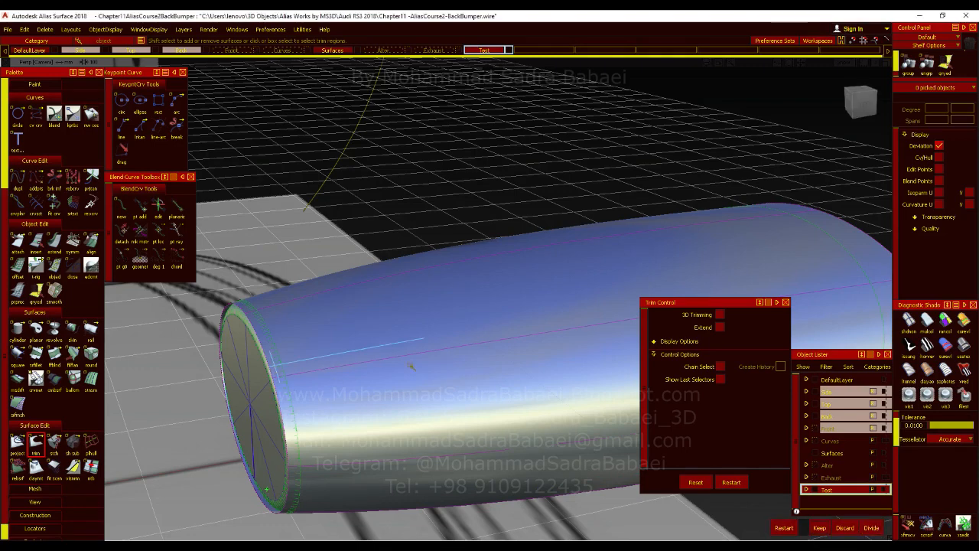
left_click(843, 528)
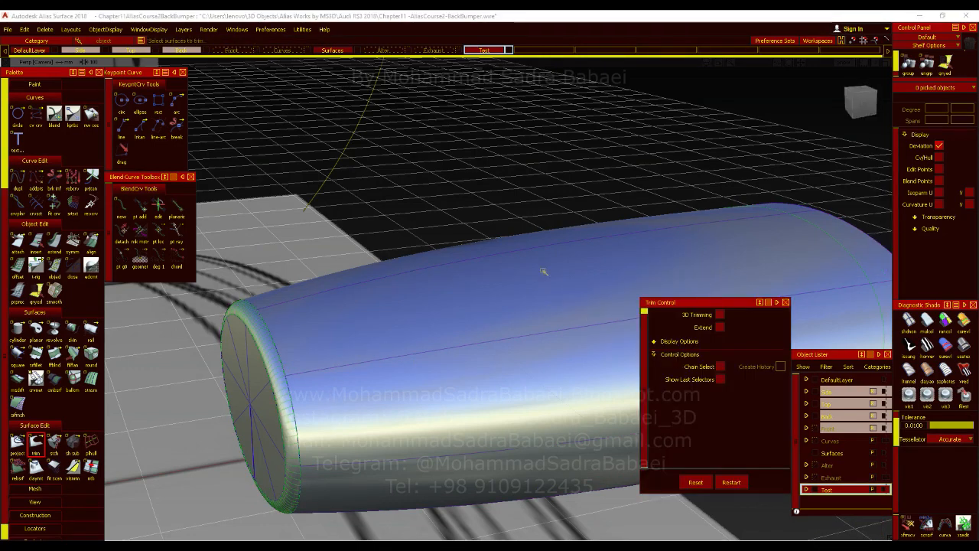
Step: Create a multi-surface draft from the curved slant profile line beside the exhaust tip
left_click_drag(545, 271, 547, 230, "ctrl+shift")
left_click(347, 153)
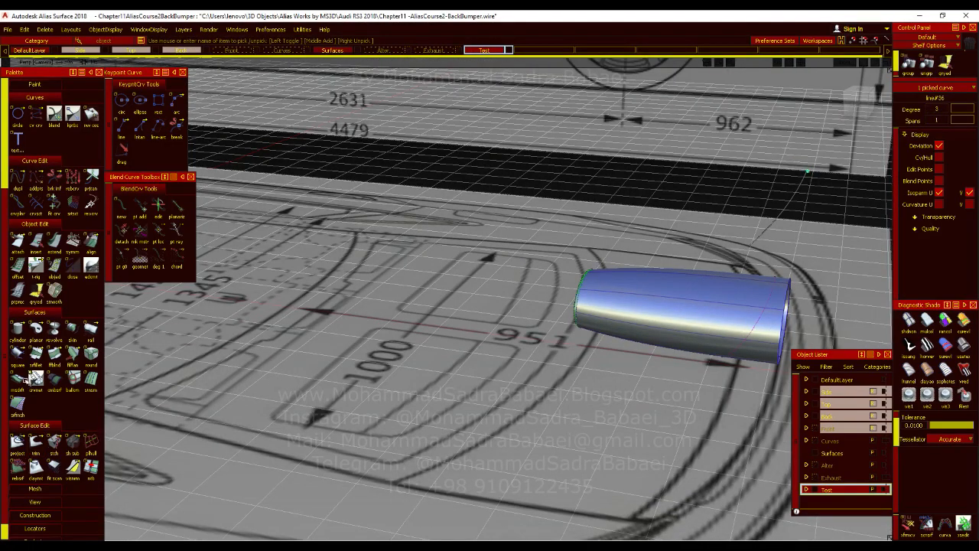
left_click(25, 380)
left_click(774, 221)
left_click_drag(807, 290, 622, 343, "alt+shift")
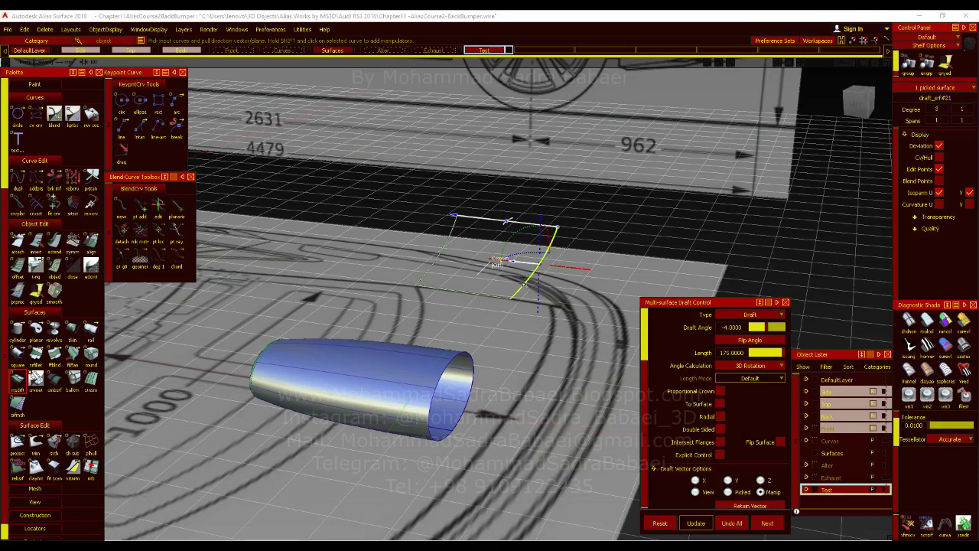
Step: Orient the draft surface sideways across the exhaust tip and lengthen it to about 720 mm so it passes through the body
left_click(525, 285)
left_click(529, 281)
left_click_drag(356, 356, 467, 357, "alt+shift")
left_click(627, 298)
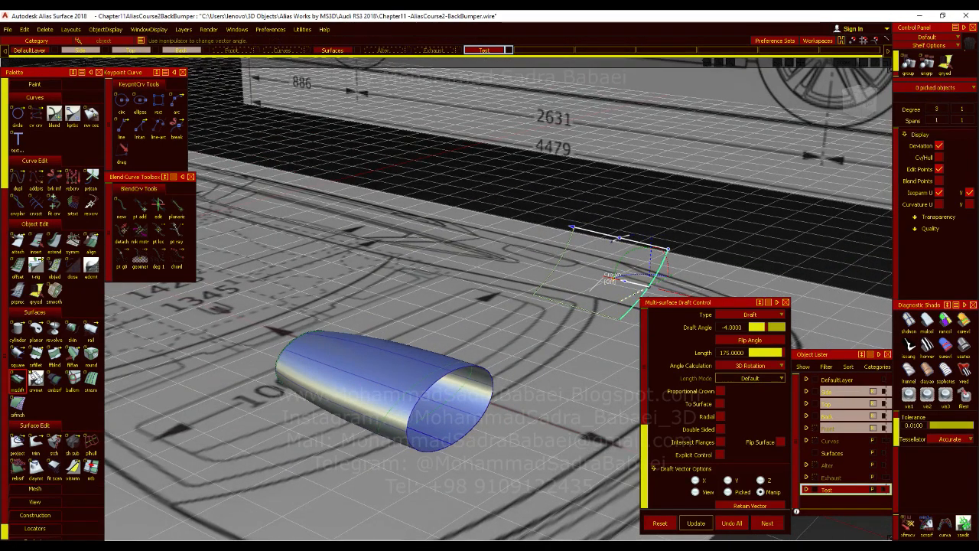
left_click(725, 352)
left_click_drag(598, 273, 290, 383)
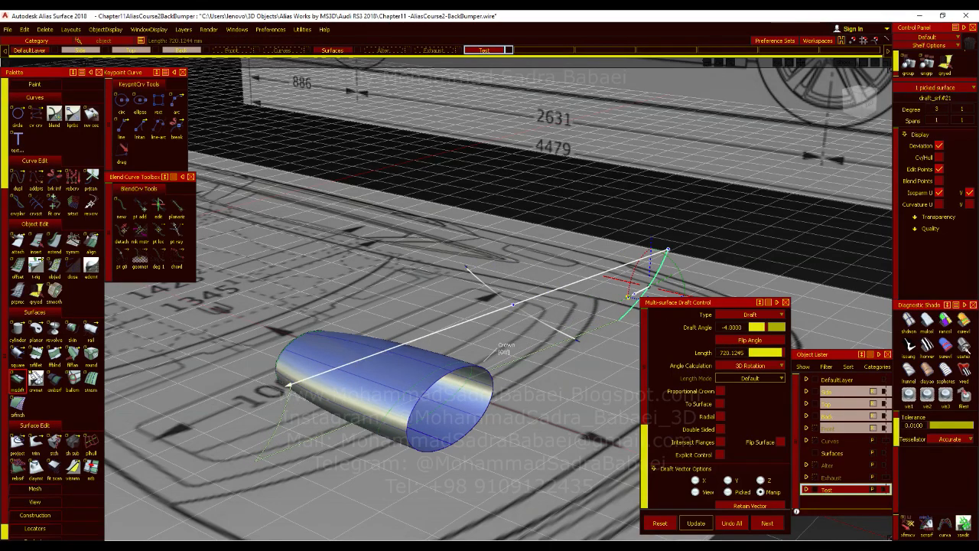
mouse_move(445, 411)
left_mouse_down("alt+shift")
mouse_move(415, 262)
mouse_move(402, 284)
mouse_move(448, 411)
left_mouse_up("alt+shift")
left_click_drag(599, 274, 658, 284, "ctrl+shift")
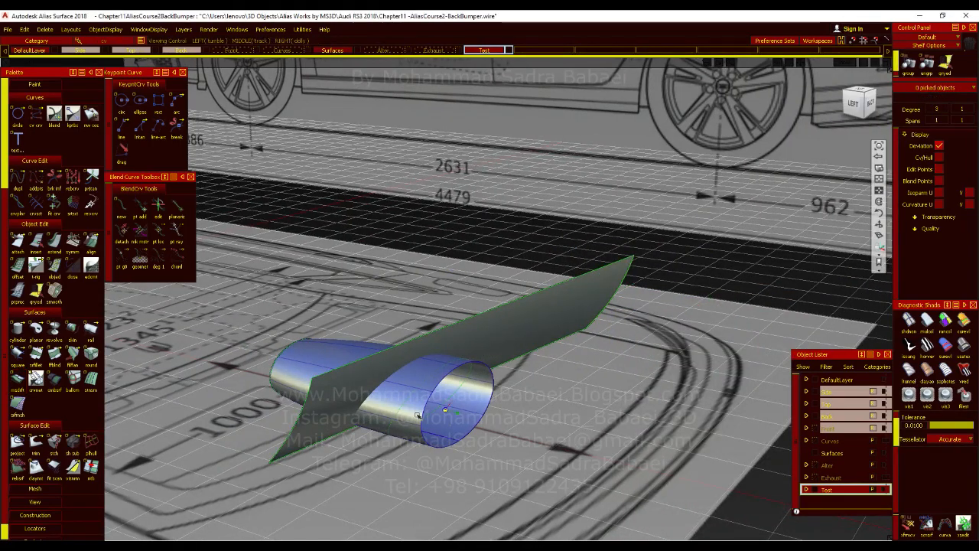
Step: Extend the draft surface's lower edge so that it crosses the full height of the exhaust tip
middle_click_drag(418, 415, 429, 359, "alt+shift")
right_click_drag(428, 360, 505, 360, "alt+shift")
left_click_drag(505, 359, 568, 333, "alt+shift")
left_click_drag(712, 360, 722, 372, "ctrl+shift")
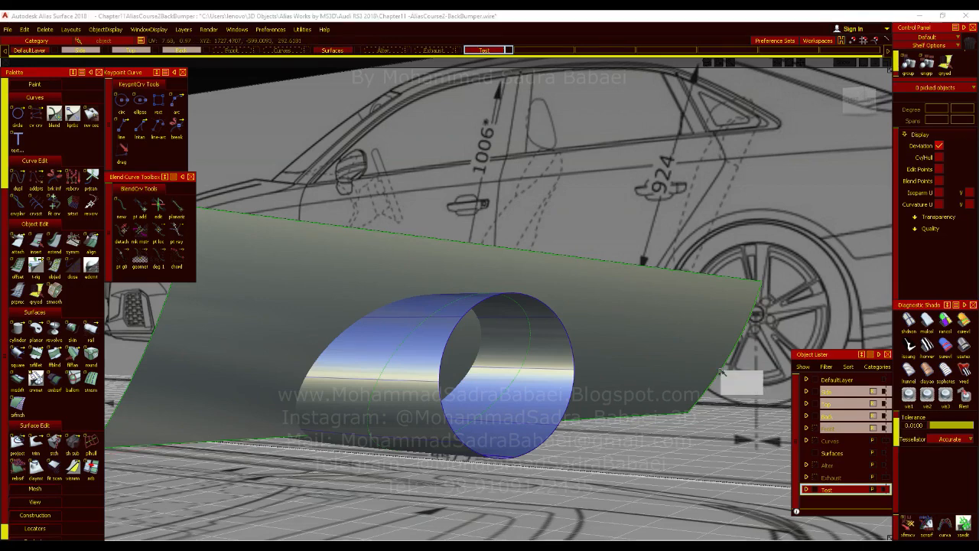
left_click(763, 281)
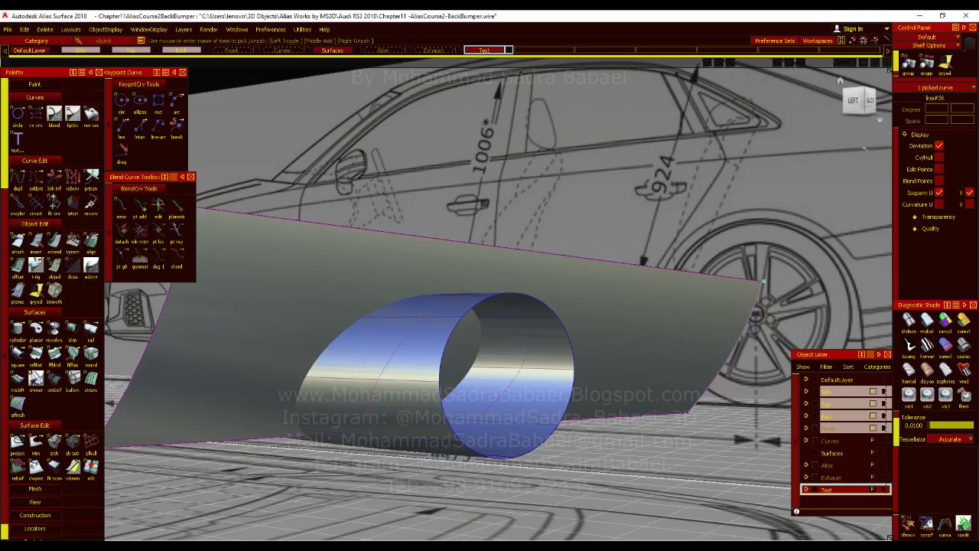
left_click(54, 240)
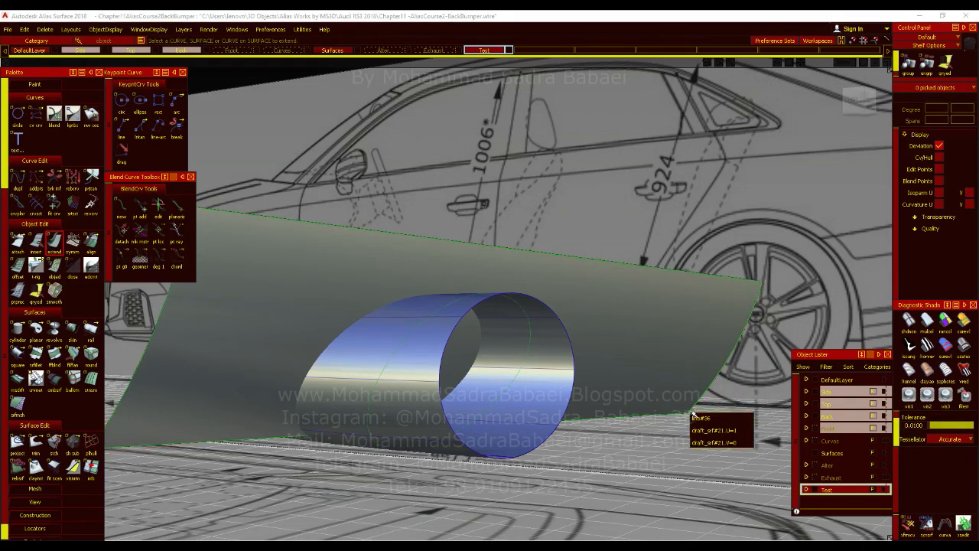
left_click_drag(686, 413, 583, 327)
left_click(463, 226)
Step: Move the draft surface towards the exhaust tip's open end to position the slanted cut against the top blueprint
left_click(861, 107)
left_click_drag(683, 215, 683, 192, "ctrl+shift")
left_click(660, 215)
left_click(447, 314)
middle_click_drag(577, 283, 612, 283)
left_click_drag(612, 284, 428, 337, "alt+shift")
left_click_drag(366, 357, 459, 291, "alt+shift")
left_click(865, 103)
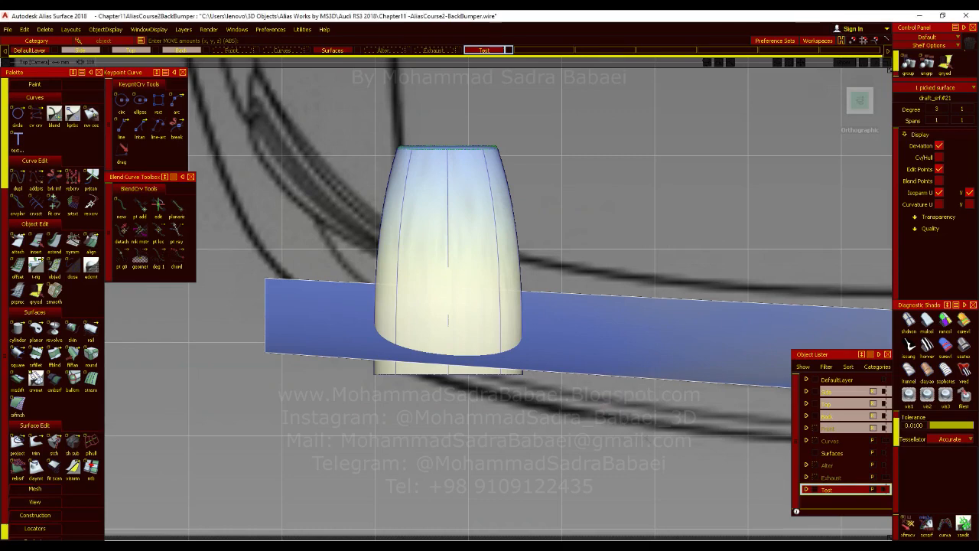
right_click_drag(645, 429, 645, 433)
middle_click_drag(577, 401, 577, 426, "ctrl+shift")
middle_click_drag(577, 425, 595, 411)
key("ctrl+z")
key("ctrl+z")
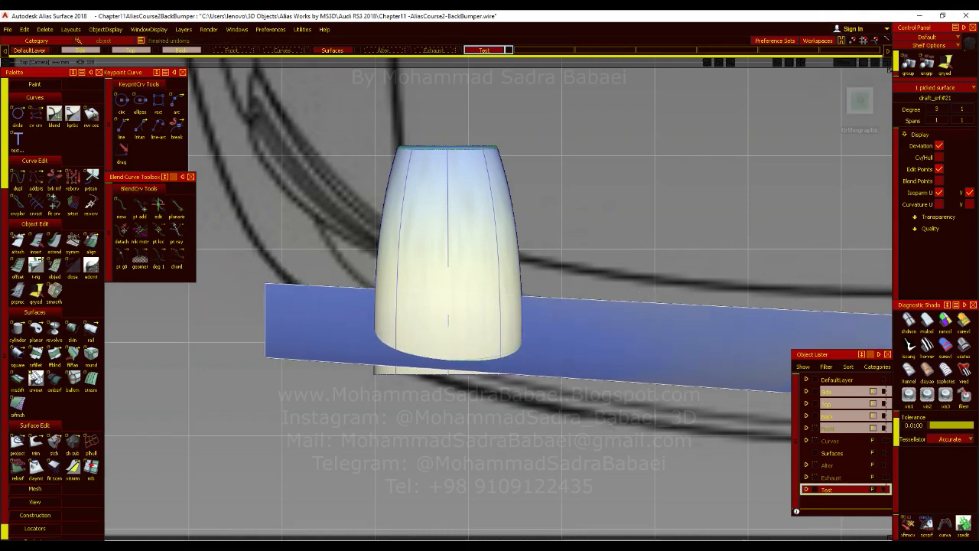
right_click_drag(575, 409, 612, 421, "ctrl+shift")
right_click_drag(550, 409, 583, 429, "ctrl+shift")
key("ctrl+z")
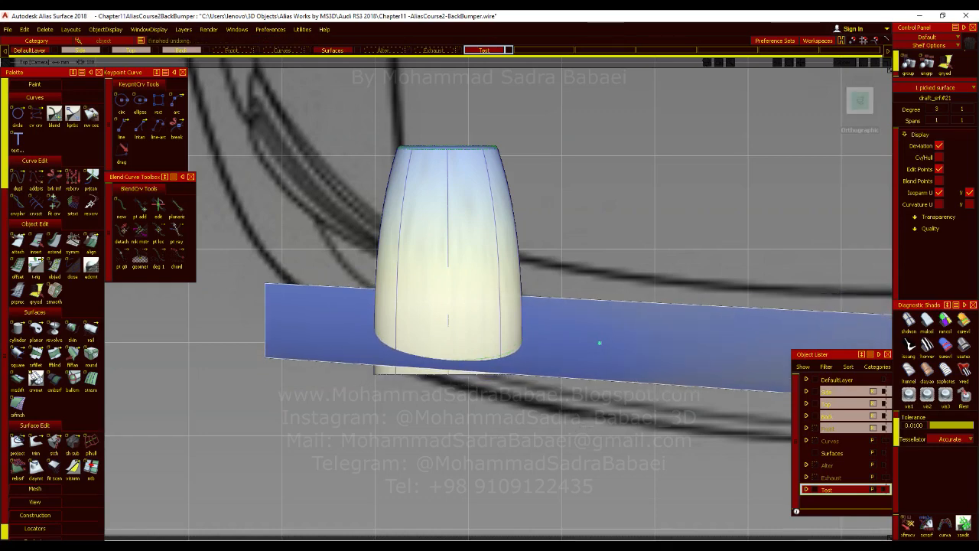
Step: Delete the leftover curves-on-surface from the exhaust tip's body
left_click(860, 100)
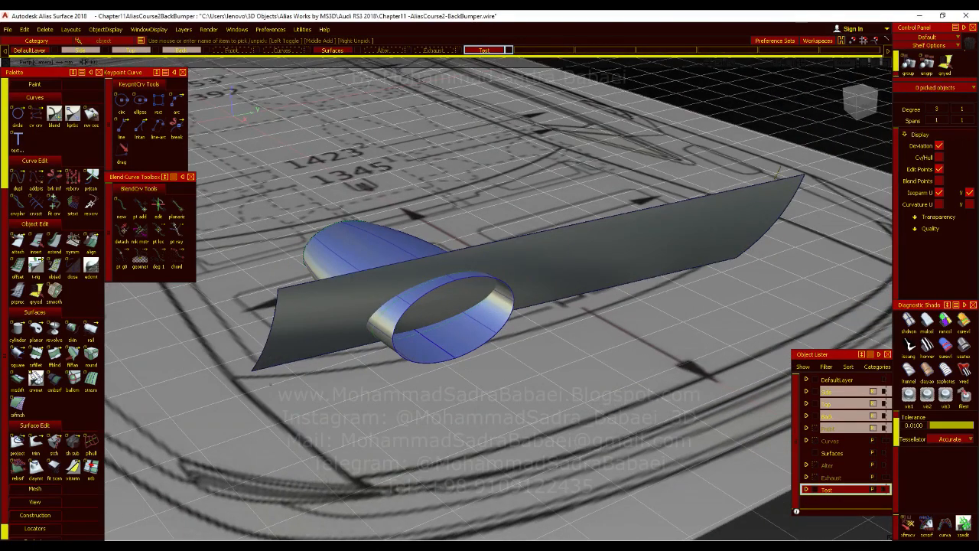
left_click(73, 441)
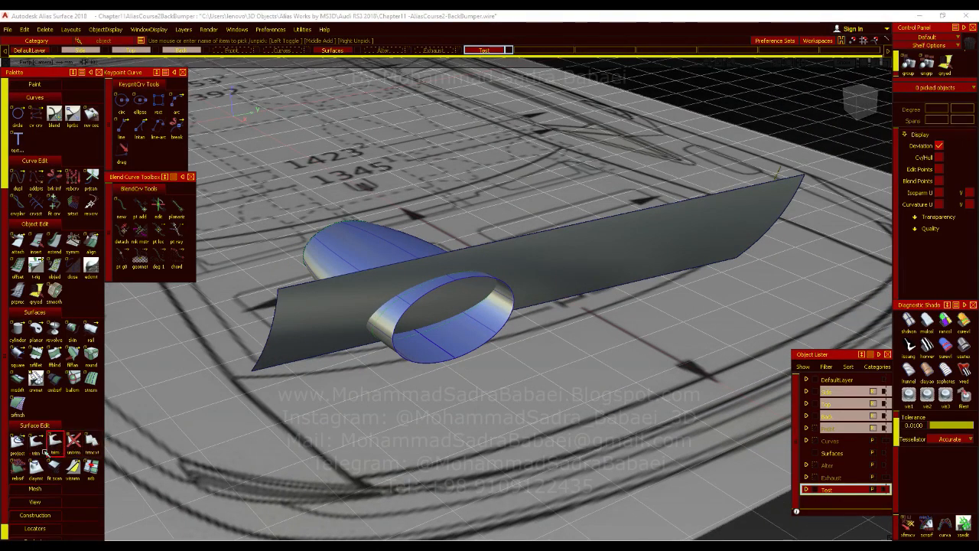
left_click_drag(430, 328, 429, 271, "ctrl+shift")
left_click_drag(455, 313, 462, 299, "ctrl+shift")
left_click_drag(490, 259, 339, 443)
key("Delete")
key("Return")
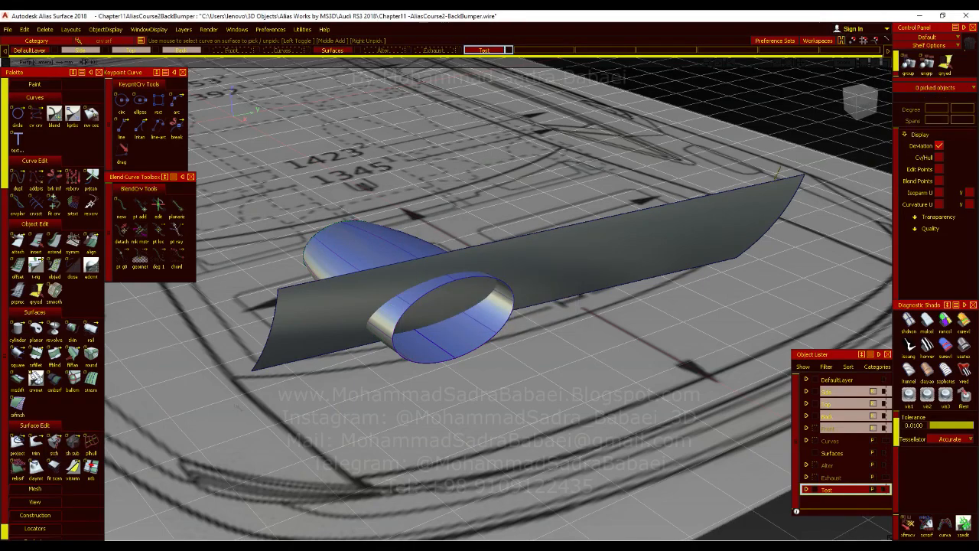
Step: Intersect the exhaust tip's body with the draft surface to create new curves-on-surface
left_click_drag(490, 306, 582, 298, "alt+shift")
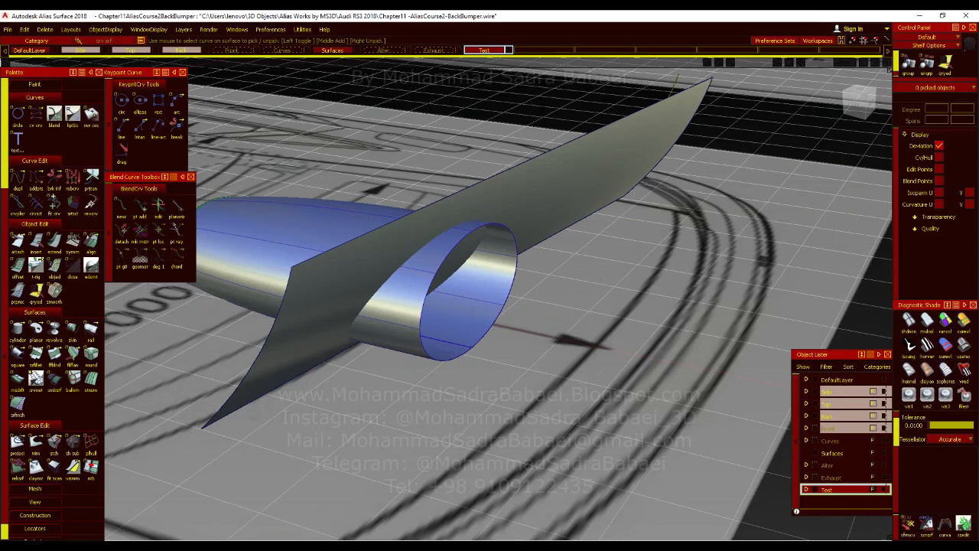
left_click_drag(448, 346, 331, 354, "ctrl+shift")
left_click_drag(249, 378, 299, 392, "ctrl+shift")
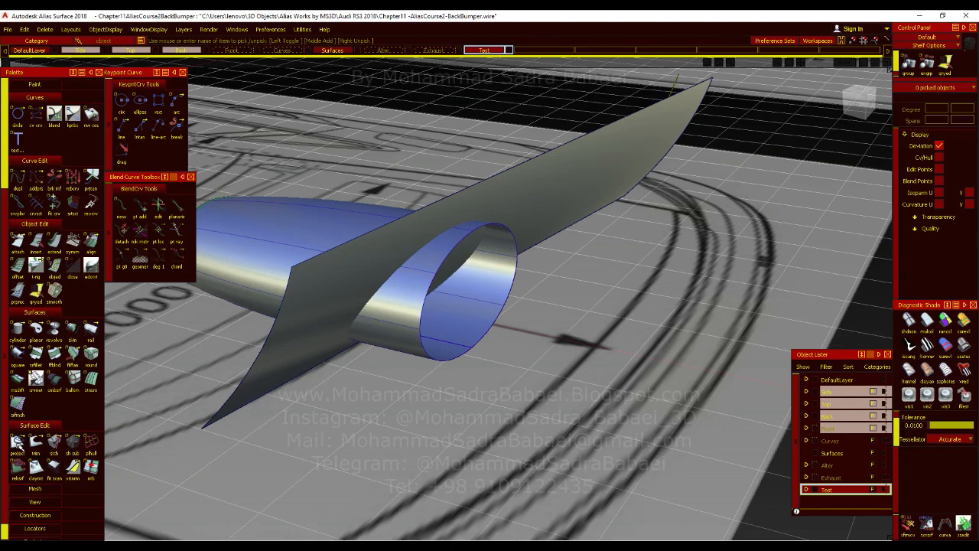
double_click(22, 445)
left_click(53, 442)
left_click(410, 287)
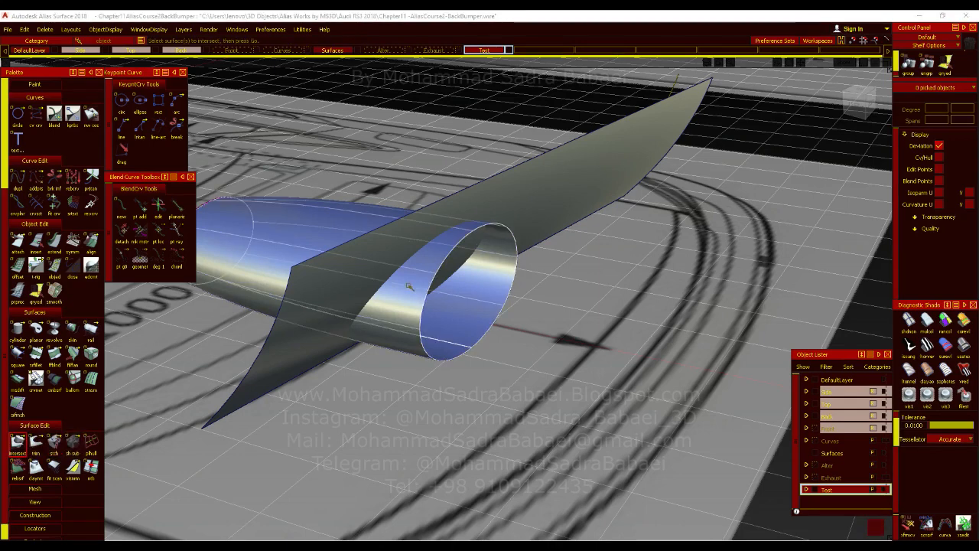
Step: Trim the body and the draft surface at their intersection, keeping the capped body portion and the elliptical region closing the slanted end
double_click(35, 462)
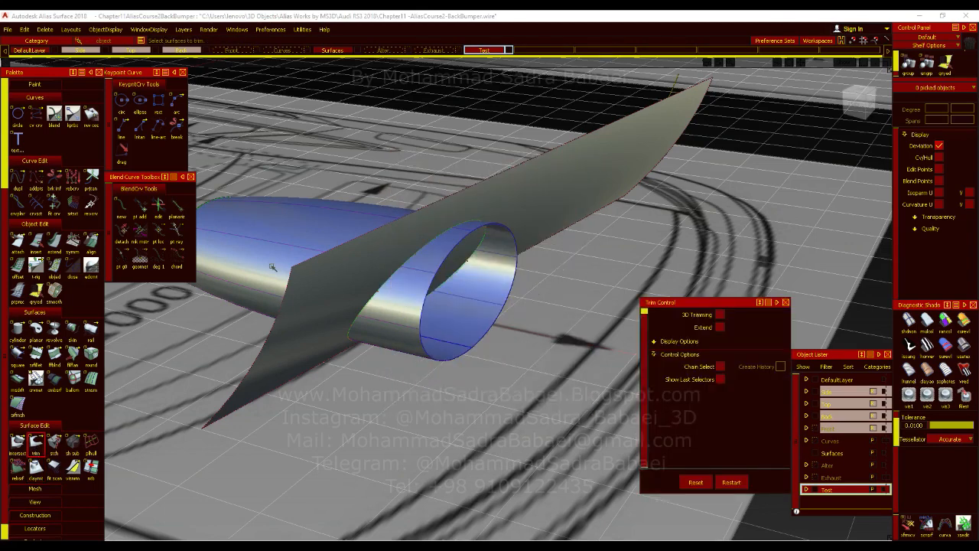
left_click(273, 264)
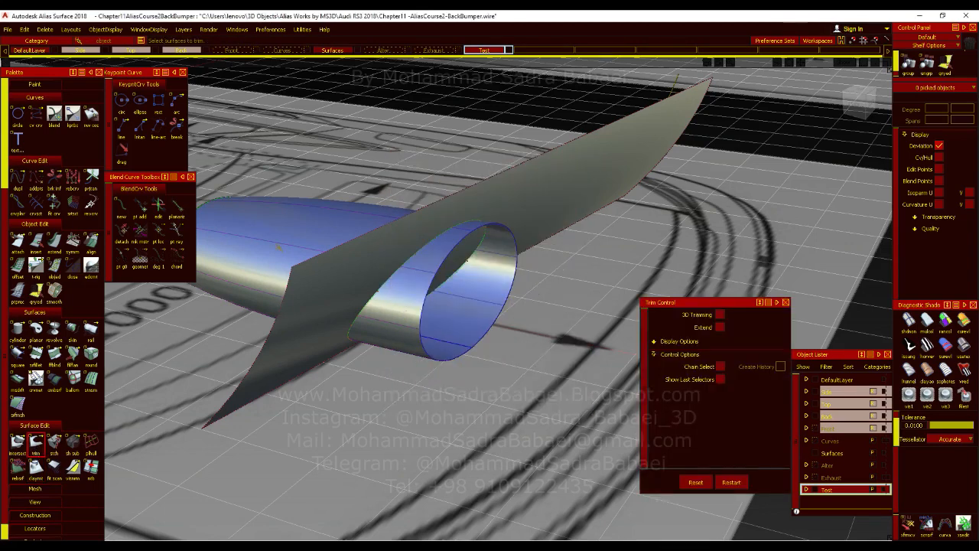
left_click(819, 527)
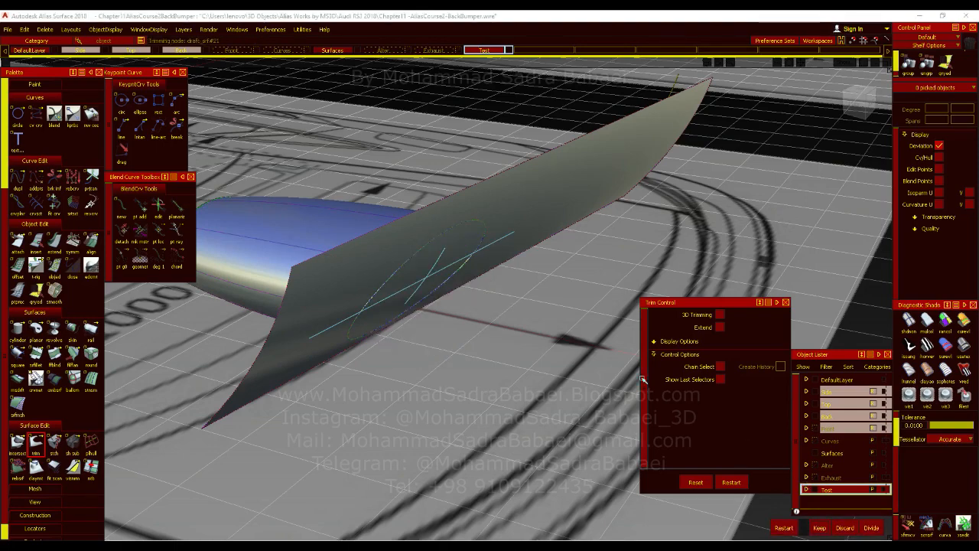
left_click(819, 527)
left_click_drag(533, 271, 533, 295, "ctrl+shift")
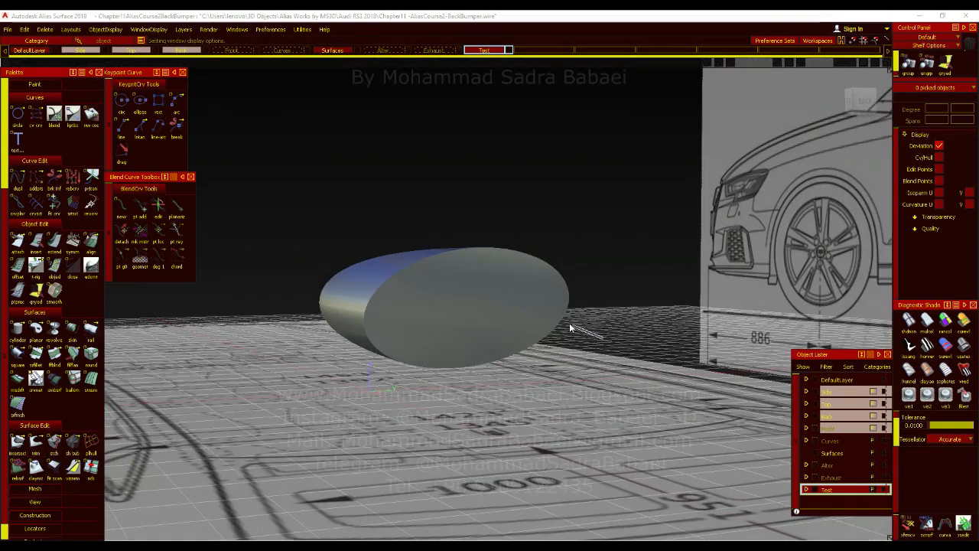
left_click(570, 325)
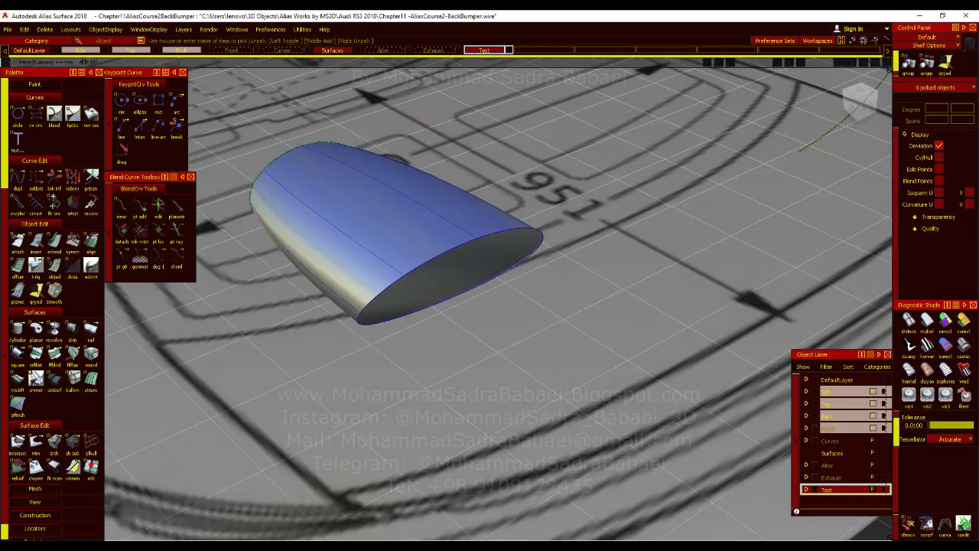
Step: Duplicate the body's slanted trim edge as a curve with no rebuild and compare it with the back blueprint
left_click(19, 180)
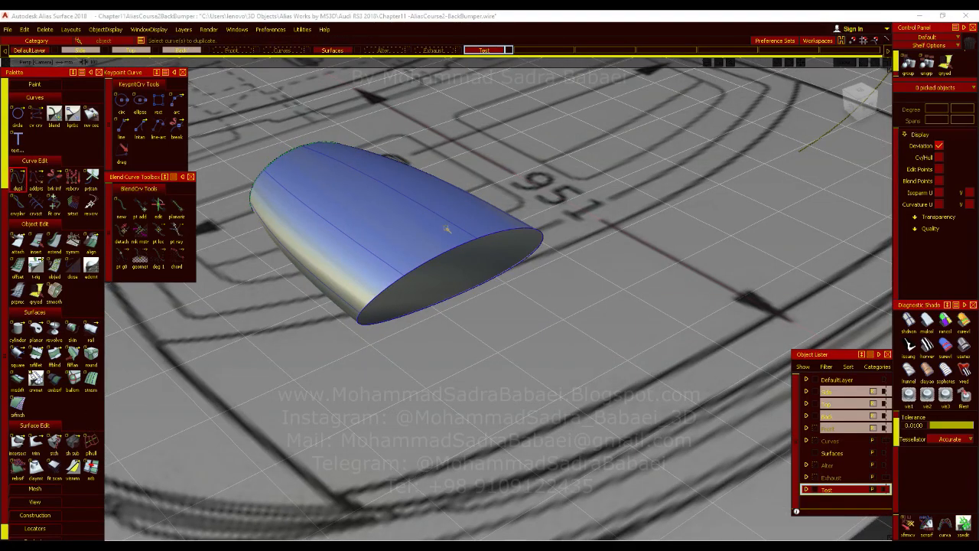
left_click(452, 250)
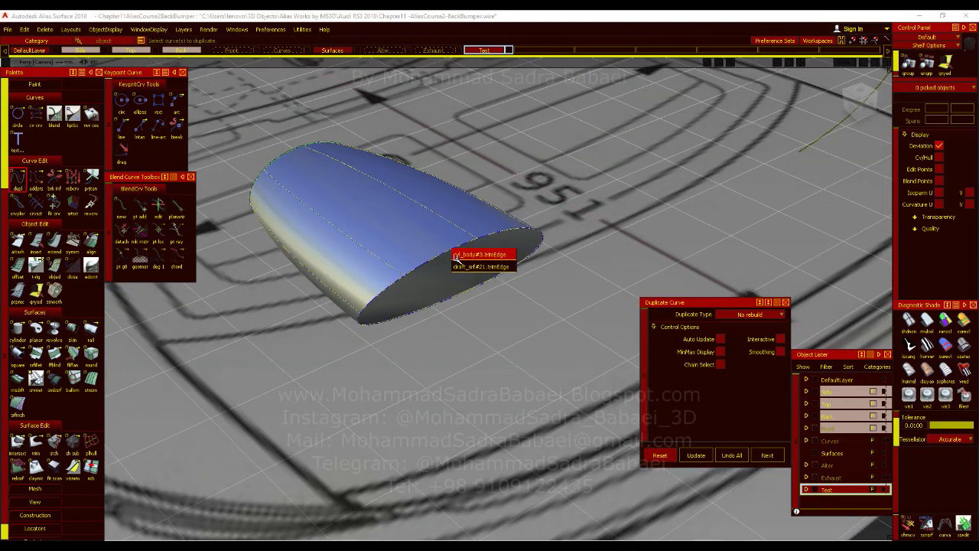
left_click(463, 256)
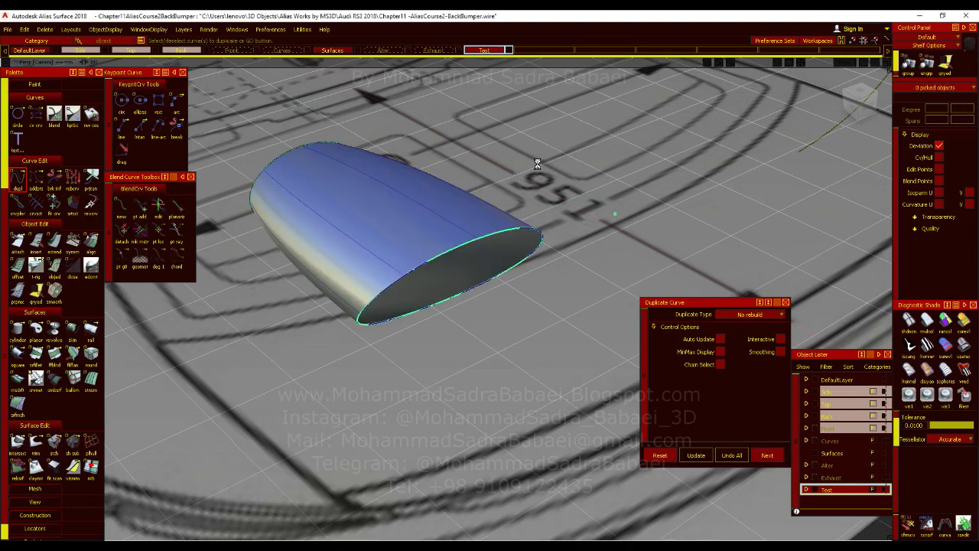
key("space")
left_click(869, 110)
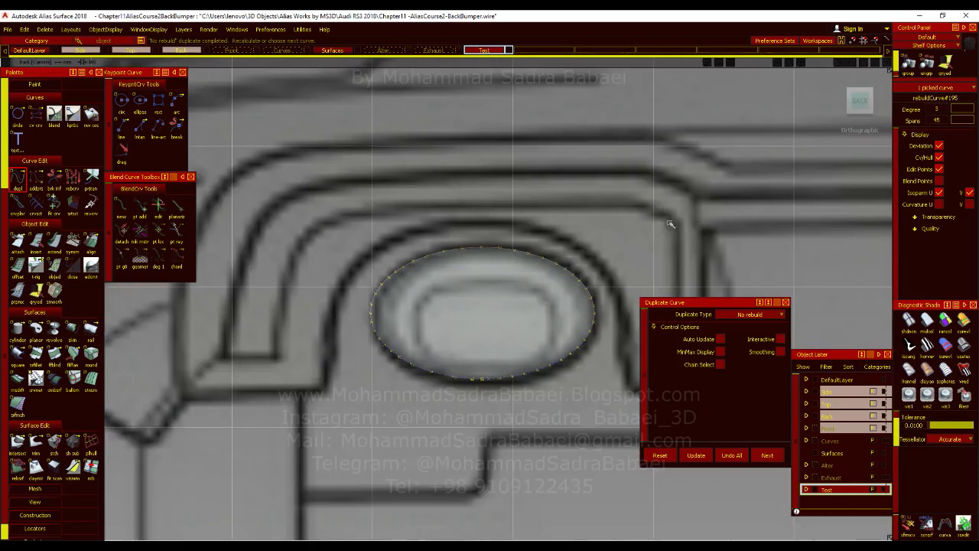
Step: Scale the duplicated rim curve down to sit inside the slanted end's outline and move it out in front of the exhaust tip
middle_click_drag(668, 223, 635, 221, "alt+shift")
middle_click_drag(533, 224, 612, 223, "ctrl+shift")
mouse_move(659, 231)
left_mouse_down()
mouse_move(643, 228)
mouse_move(646, 235)
left_mouse_up()
left_click_drag(229, 298, 337, 386, "alt+shift")
double_click(17, 444)
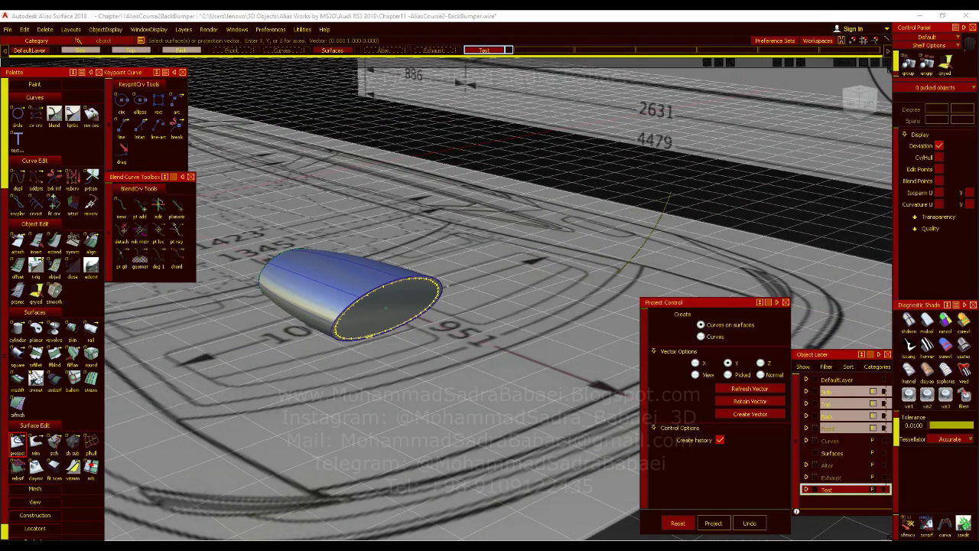
key("w")
left_click(422, 312)
left_click(448, 330)
left_click_drag(448, 330, 508, 354)
Step: Project the inset curve along X onto the slanted end face as a curve-on-surface and trim away the inner region, leaving a rim
left_click(19, 449)
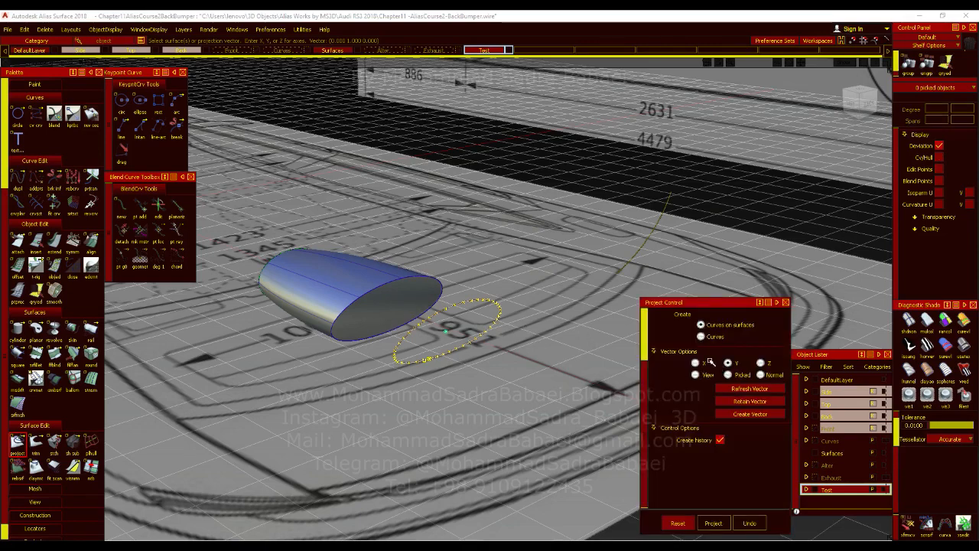
left_click(404, 302)
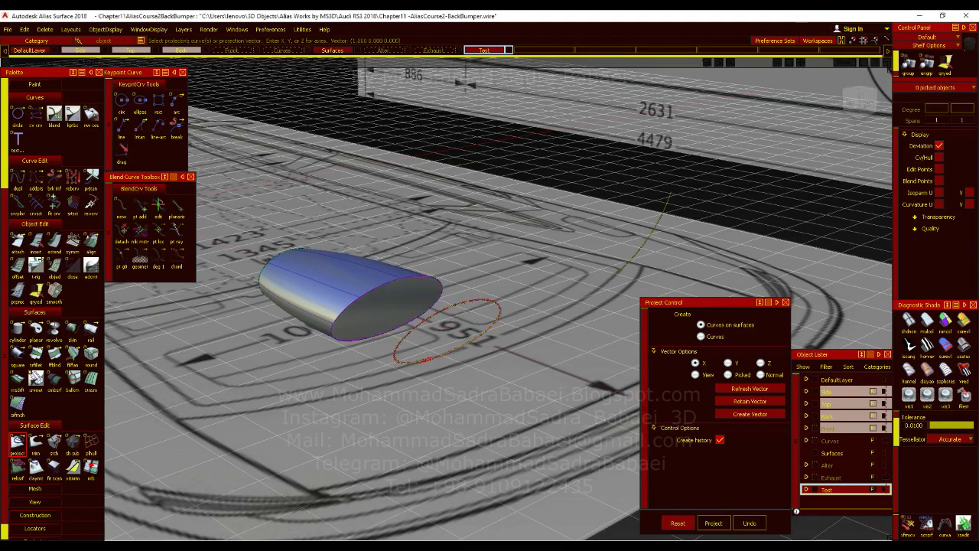
left_click(713, 523)
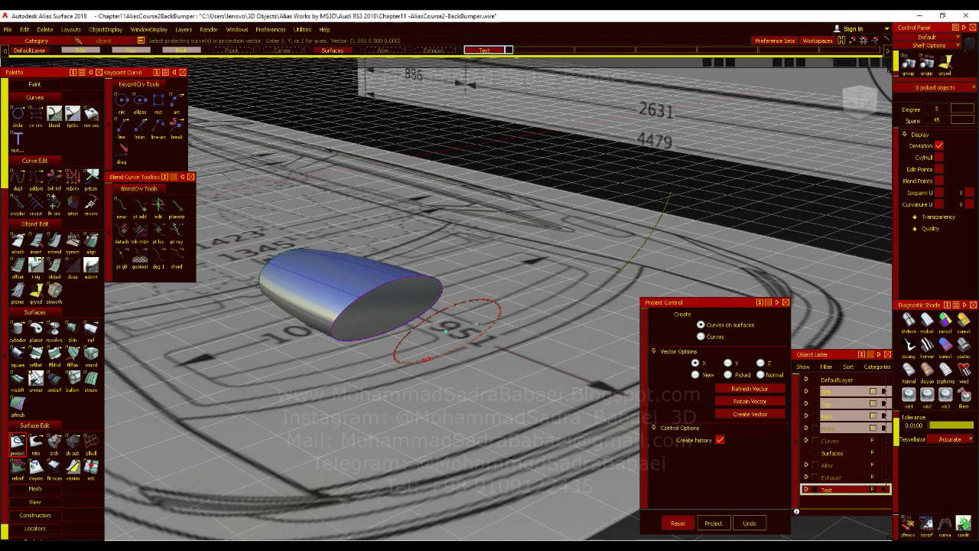
left_click(40, 441)
left_click(382, 306)
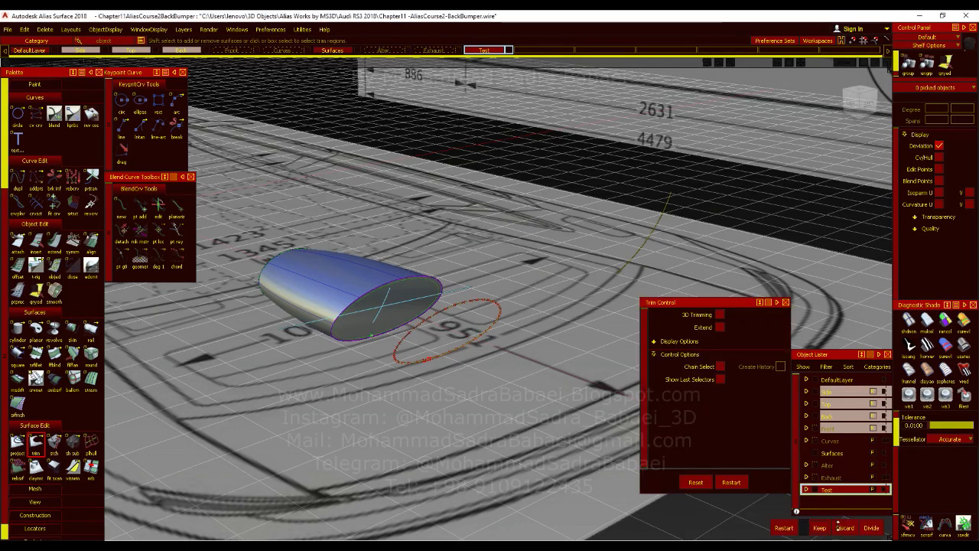
left_click(844, 528)
Step: Build a Freeform Blend from the inner cap's trim edge to the rim's inner edge, with G0 Position continuity on both sides
right_click_drag(344, 341, 427, 261, "alt+shift")
left_click_drag(428, 261, 433, 306, "ctrl+shift")
right_click_drag(375, 321, 428, 301, "alt+shift")
middle_click_drag(428, 301, 433, 360, "alt+shift")
left_click_drag(433, 360, 166, 329, "alt+shift")
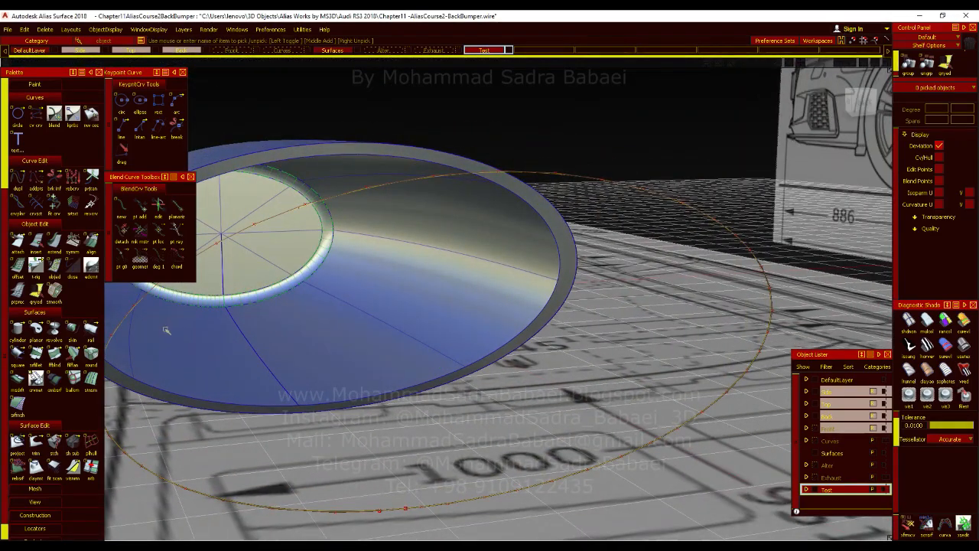
left_click(55, 353)
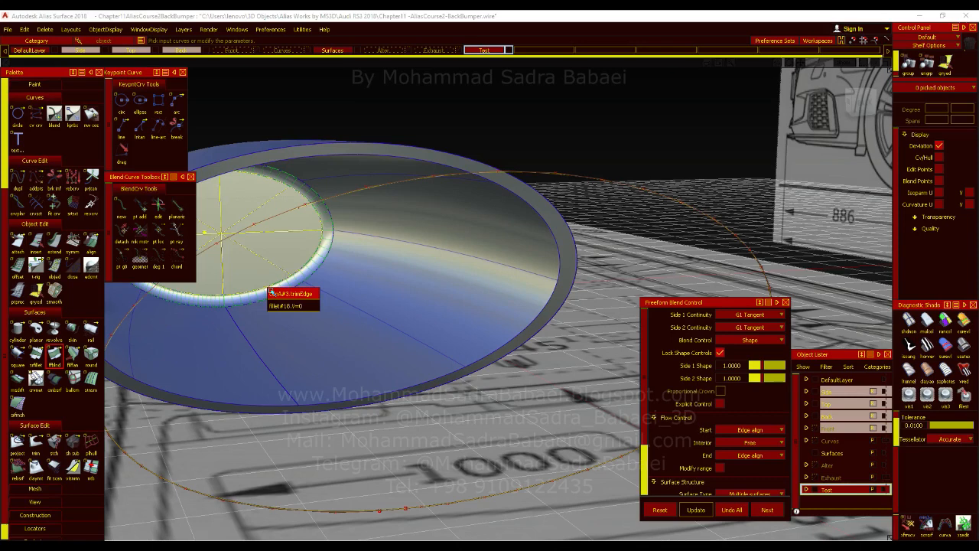
left_click(284, 293)
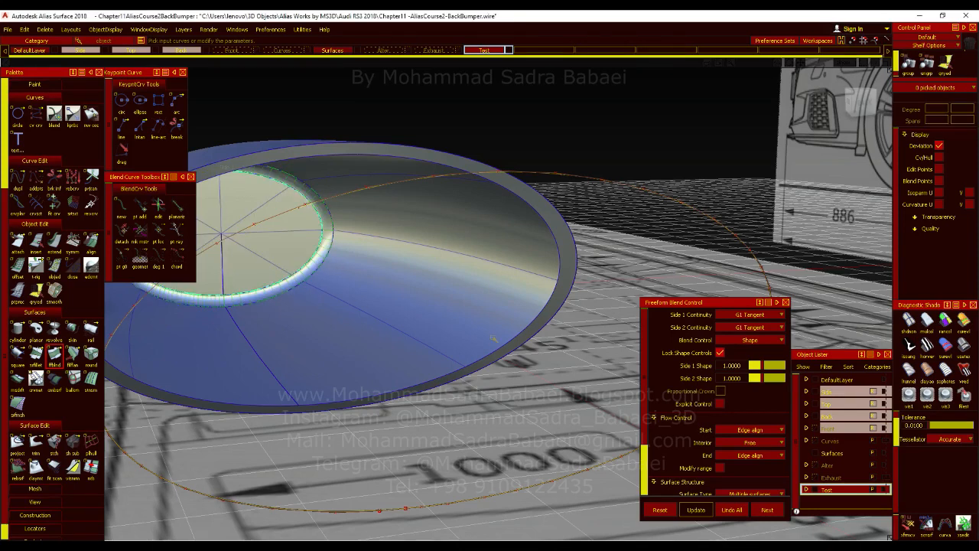
left_click(526, 330)
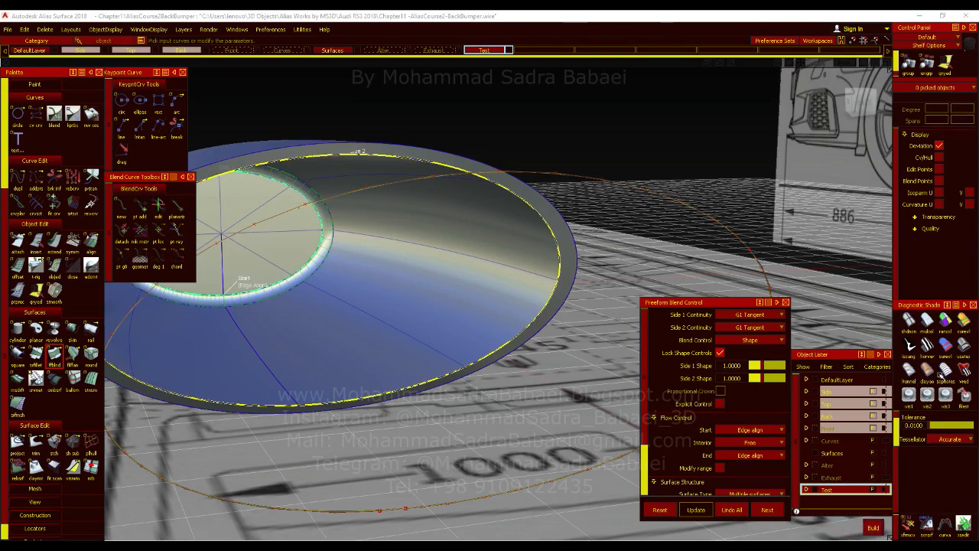
left_click(769, 317)
left_click(754, 306)
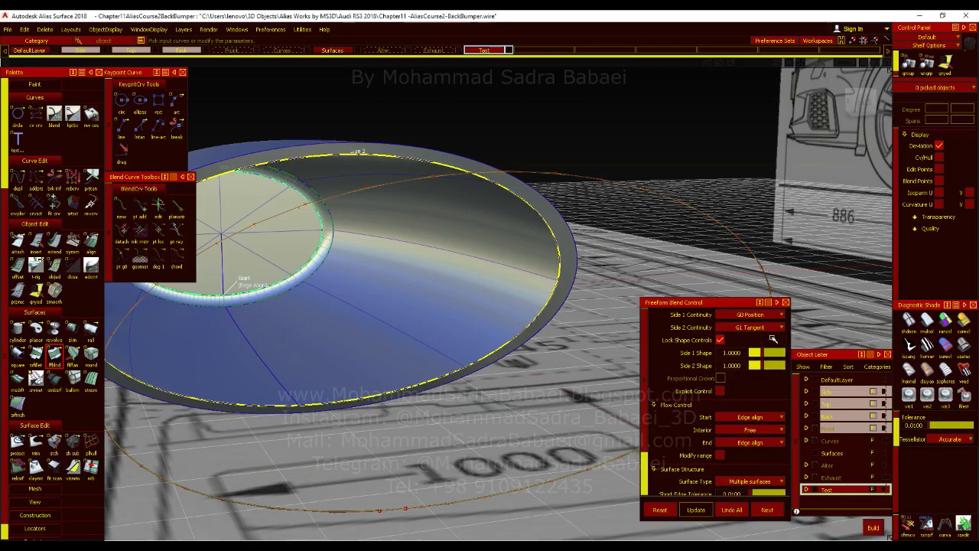
left_click(873, 526)
left_click(501, 316)
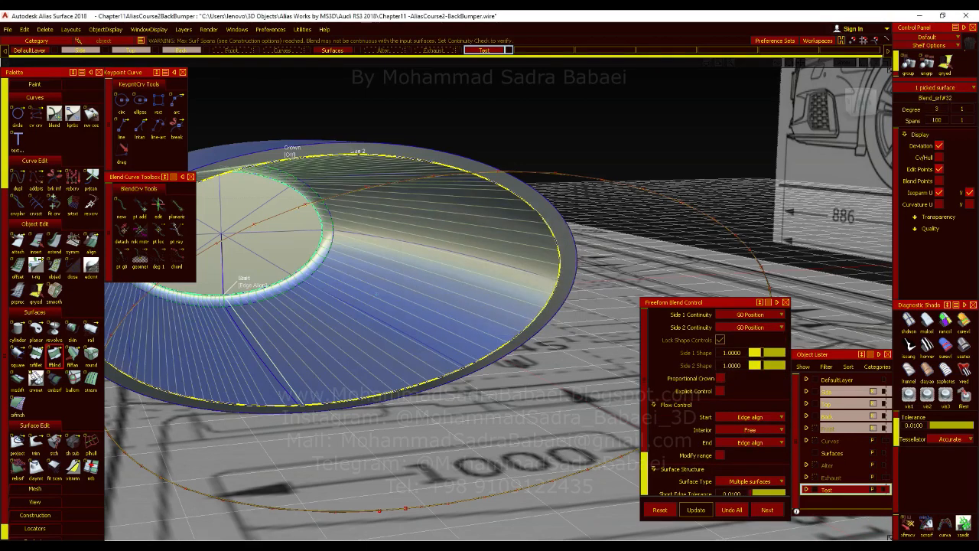
Step: Try rebuilding the inner blend as multiple surfaces with Bezier Surfaces enabled
scroll(710, 396, "down", 3)
left_click(720, 450)
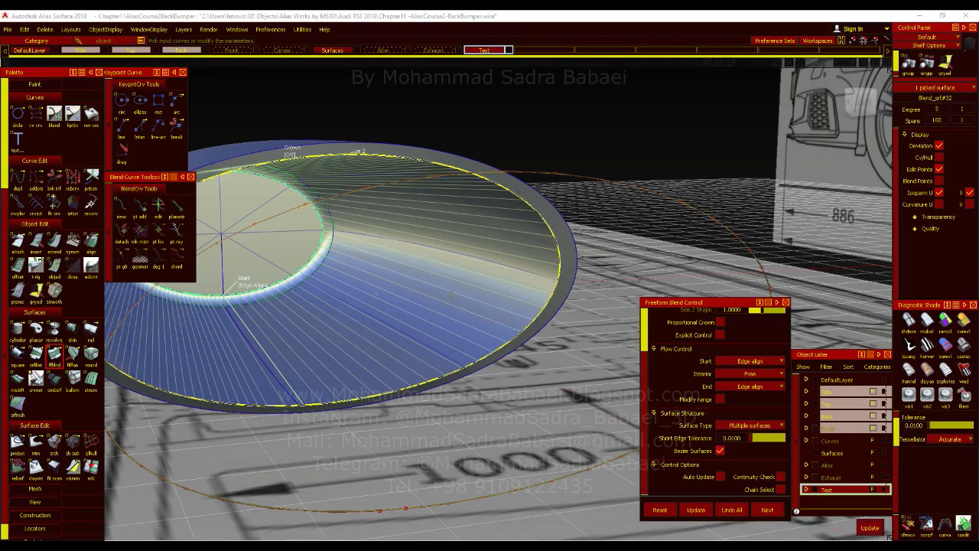
left_click(871, 526)
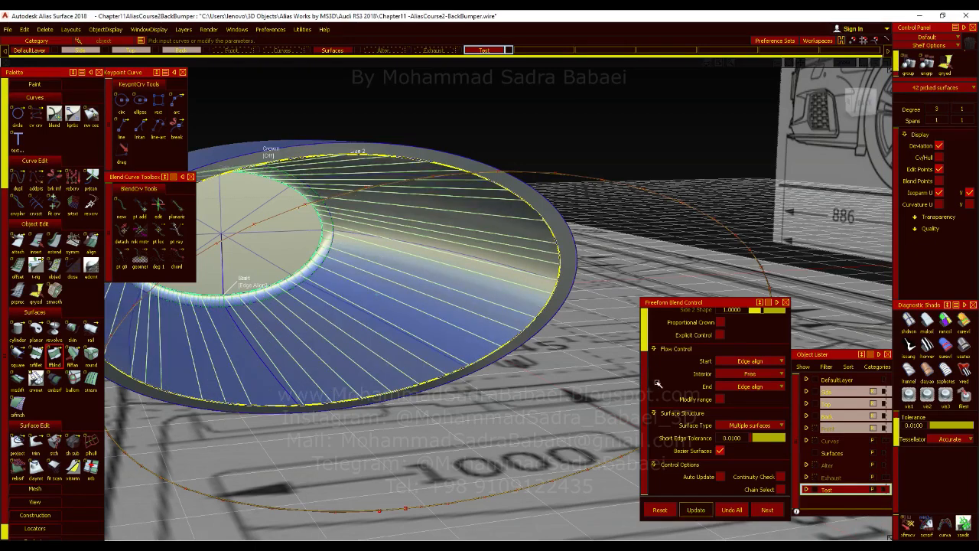
Step: Rebuild the inner blend with the Single surface type and hide its isoparms to view the shading
left_click(719, 450)
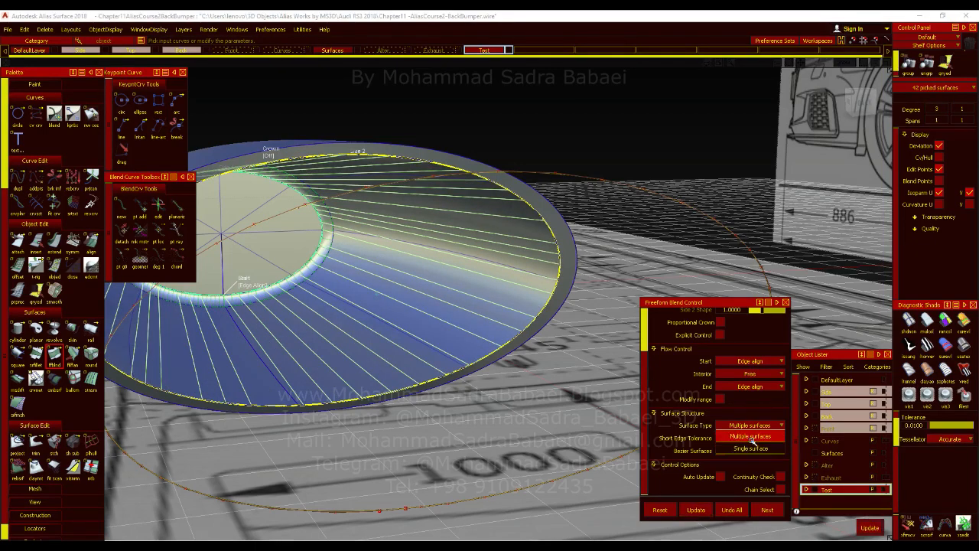
left_click(865, 526)
left_click(496, 317)
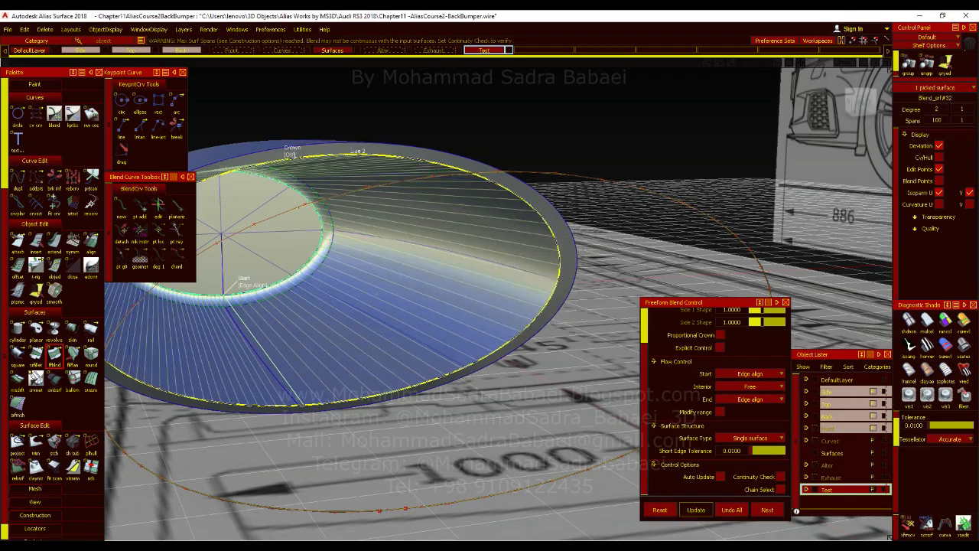
left_click(970, 193)
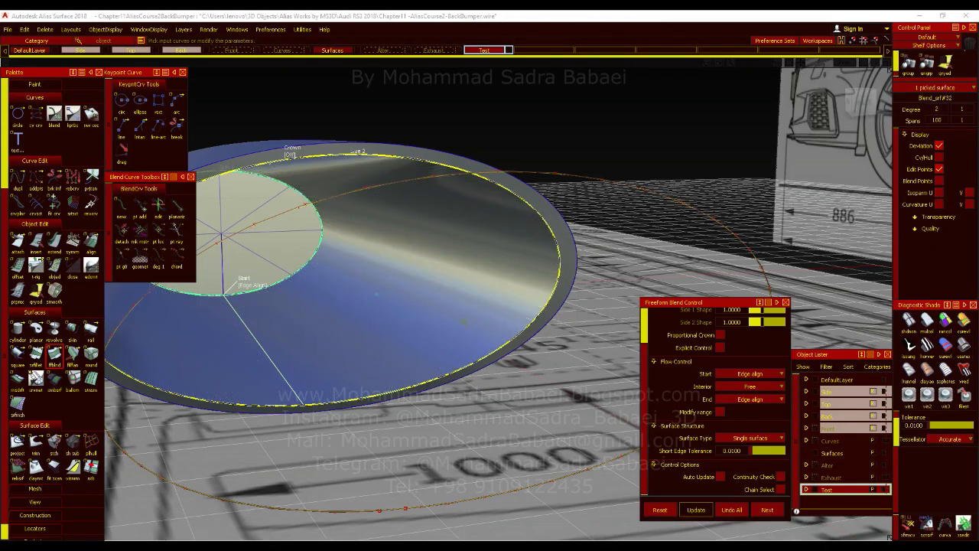
Step: Fillet the inner blend with the rim face using a G2 Curvature section, trying center radius 1.0 before rebuilding at 0.2
left_click_drag(455, 338, 448, 385, "ctrl+shift")
left_click_drag(444, 340, 334, 347, "alt+shift")
left_click(335, 347)
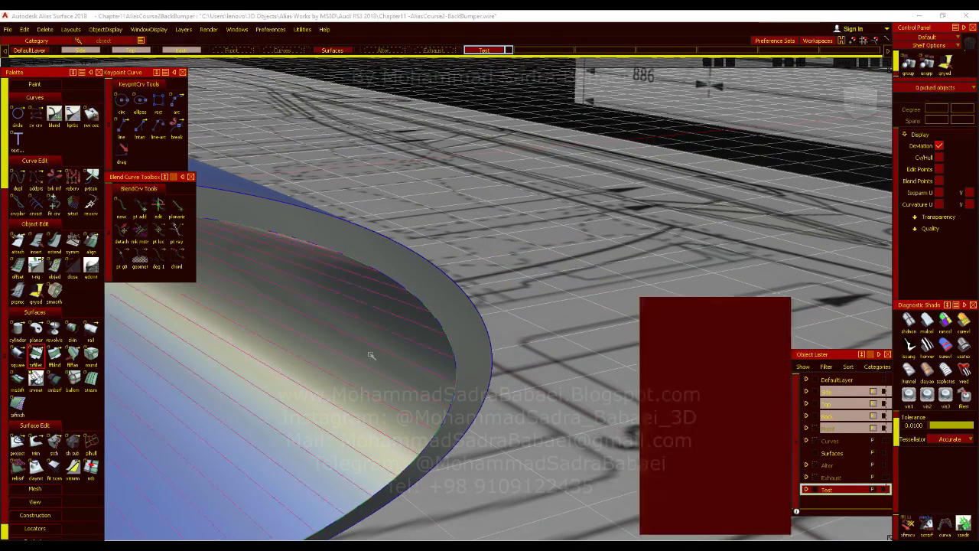
left_click(751, 324)
left_click(757, 373)
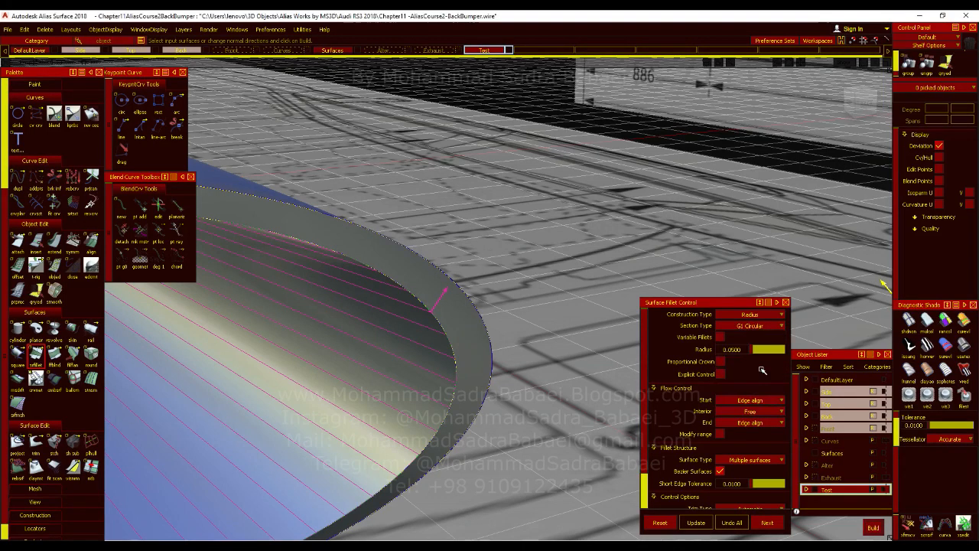
left_click(736, 371)
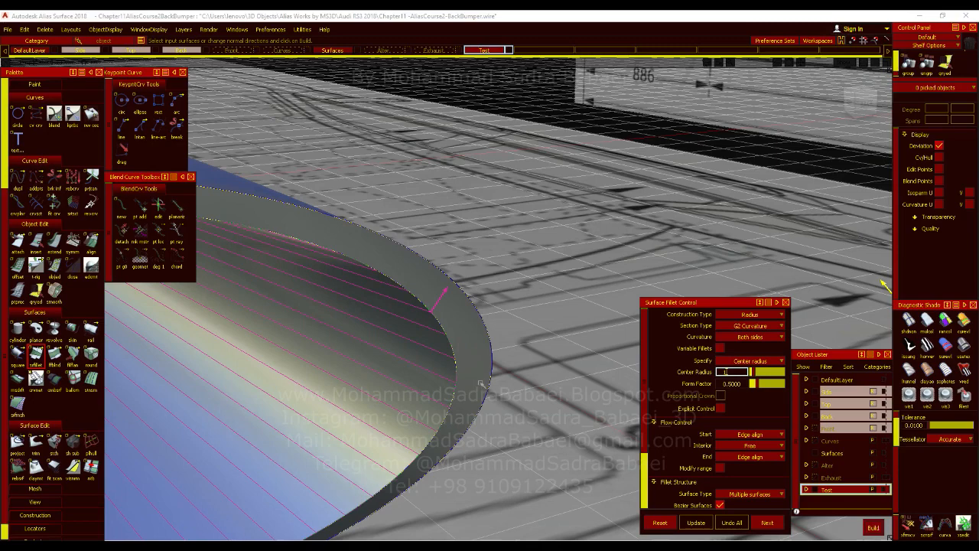
key("Return")
left_click(494, 322)
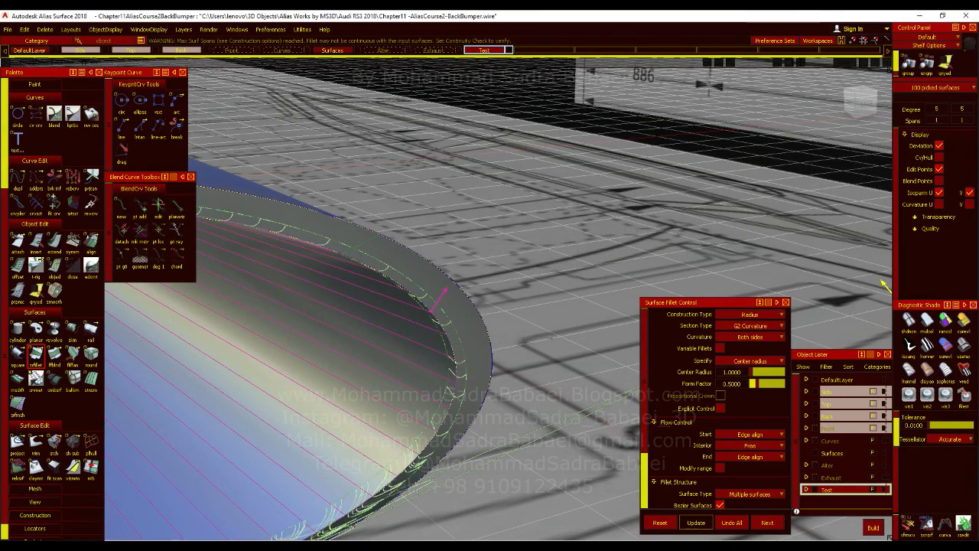
left_click(734, 372)
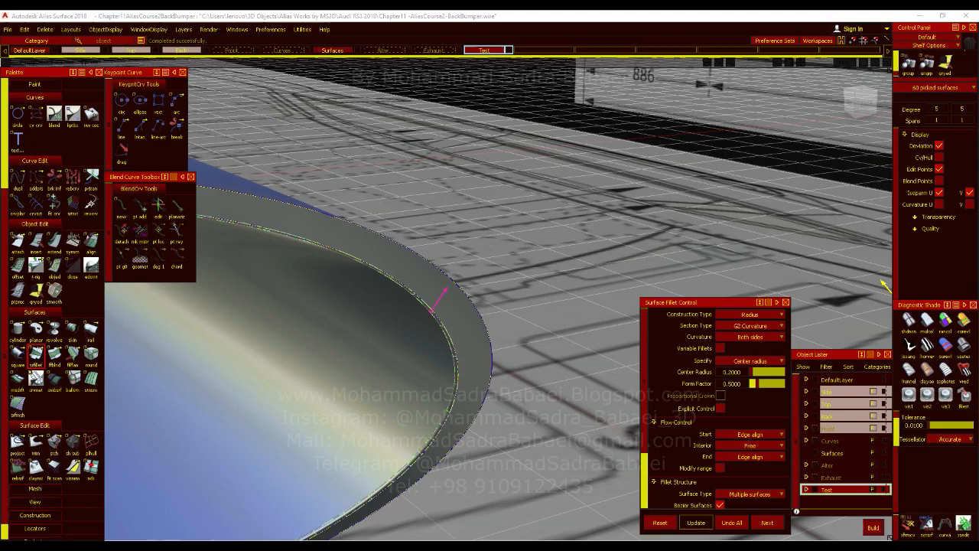
mouse_move(518, 378)
left_mouse_down("alt+shift")
mouse_move(520, 344)
mouse_move(526, 392)
left_mouse_up("alt+shift")
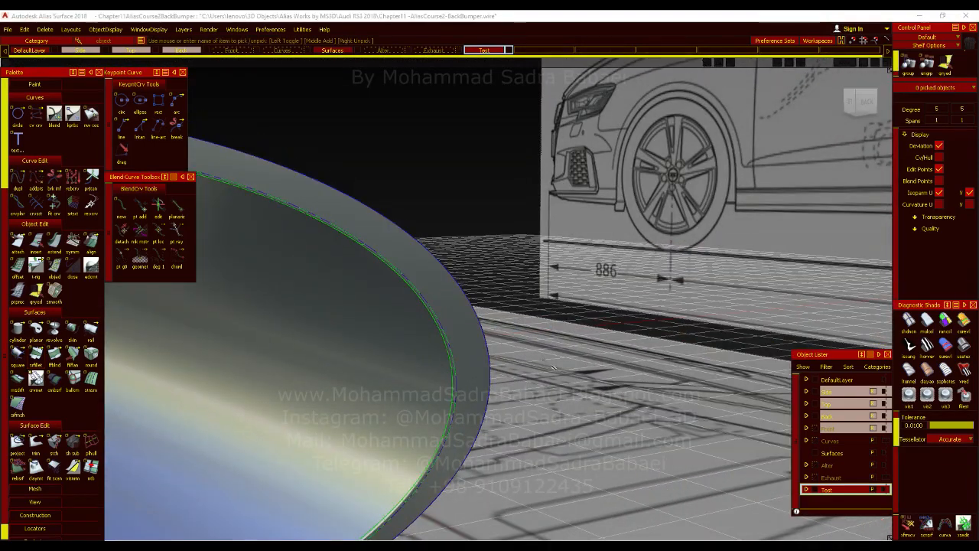
Step: Try to round the rim face's outer edge from one picked edge portion and revert the build
right_click_drag(526, 391, 518, 397, "alt+shift")
left_click_drag(518, 397, 459, 398, "alt+shift")
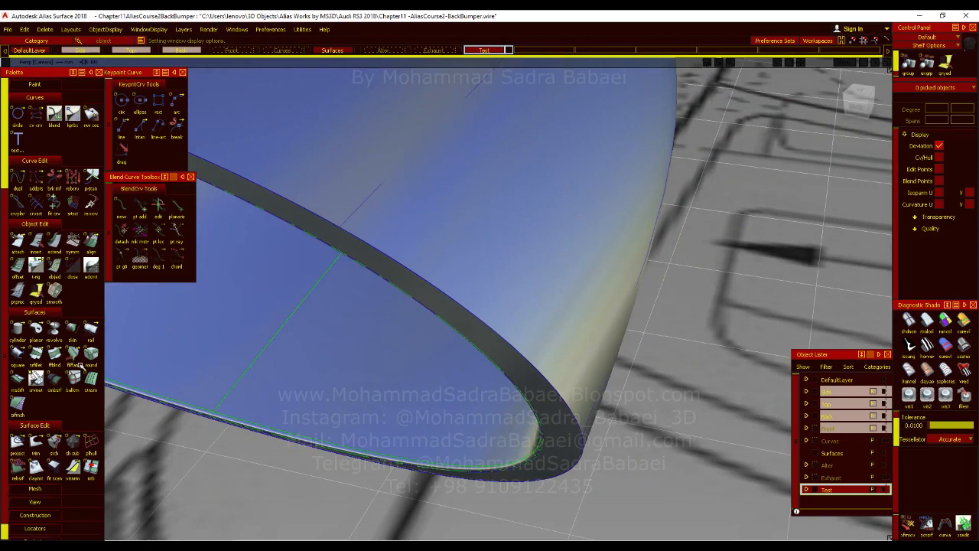
left_click(462, 307)
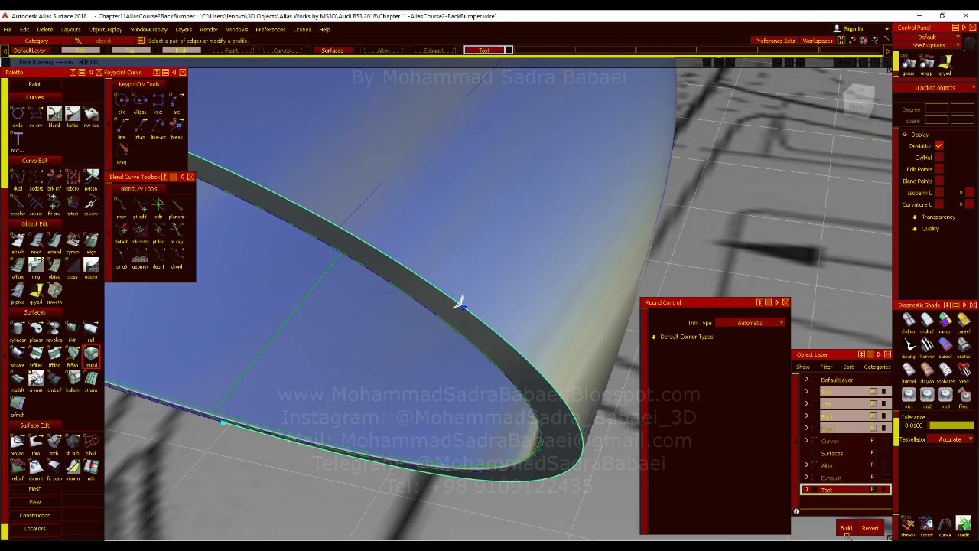
left_click(846, 528)
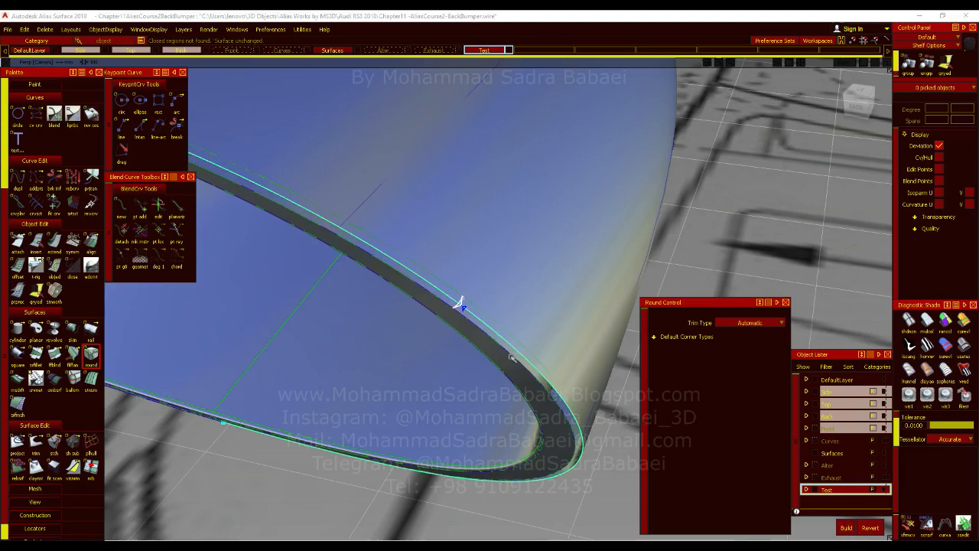
left_click_drag(511, 394, 219, 431, "alt+shift")
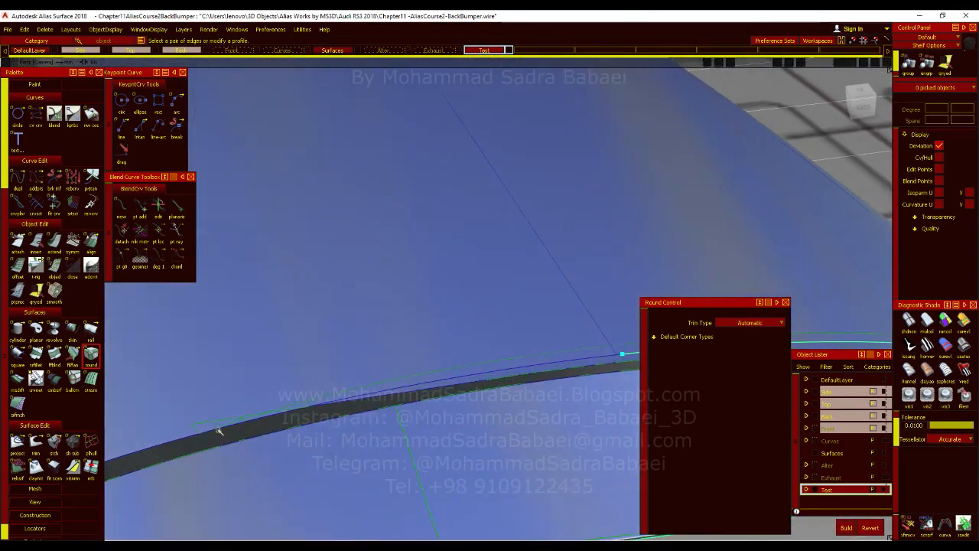
left_click(871, 527)
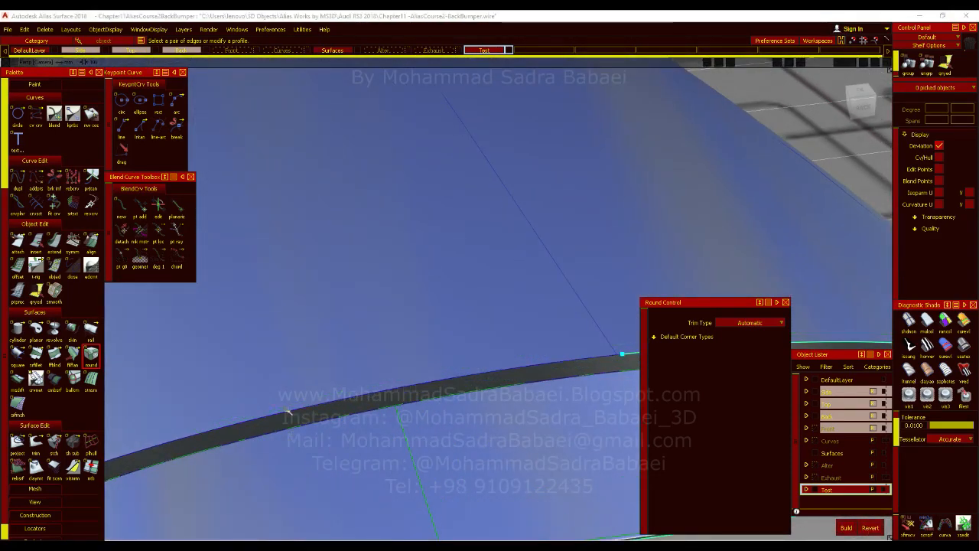
Step: Add the missing edge portion to the Round selection and build the round along the rim's entire outer edge
left_click(286, 411)
left_click(857, 528)
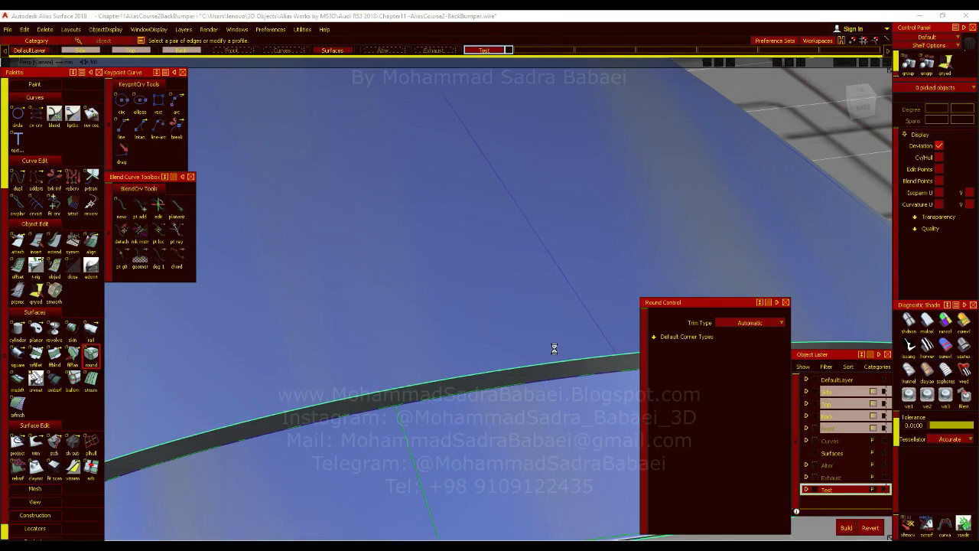
left_click(553, 361)
right_click_drag(552, 370, 507, 474, "alt+shift")
middle_click_drag(506, 475, 462, 365, "alt+shift")
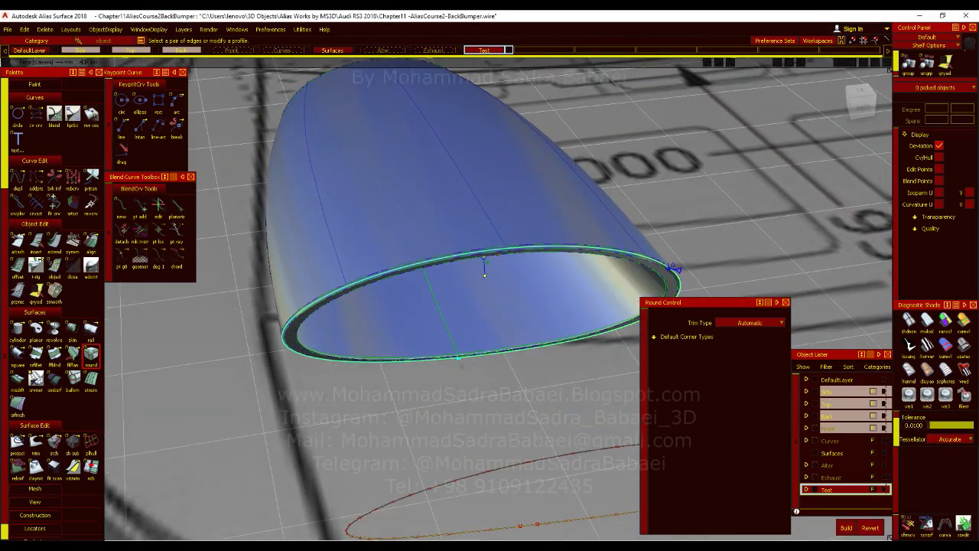
right_click_drag(484, 273, 456, 341, "alt+shift")
left_click_drag(457, 341, 421, 206, "alt+shift")
right_click_drag(421, 206, 450, 295, "alt+shift")
middle_click_drag(450, 295, 396, 428, "alt+shift")
left_click_drag(395, 429, 451, 336, "alt+shift")
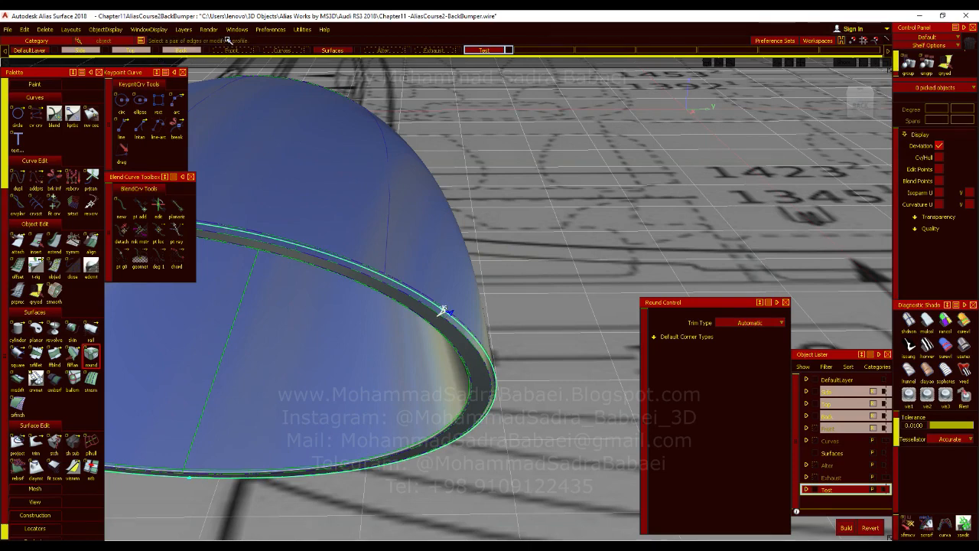
left_click(847, 528)
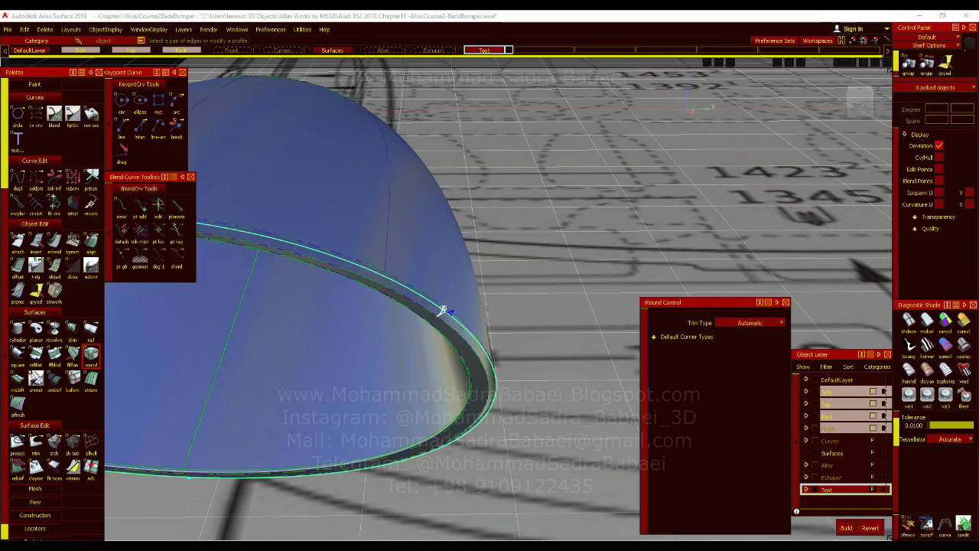
Step: Examine the exhaust tip's rounded rim in random-color shading and again with the default shading restored
left_click_drag(493, 376, 332, 463, "alt+shift")
left_click(334, 459, "alt+shift")
middle_click_drag(502, 376, 594, 186, "alt+shift")
left_click_drag(446, 331, 827, 352, "alt+shift")
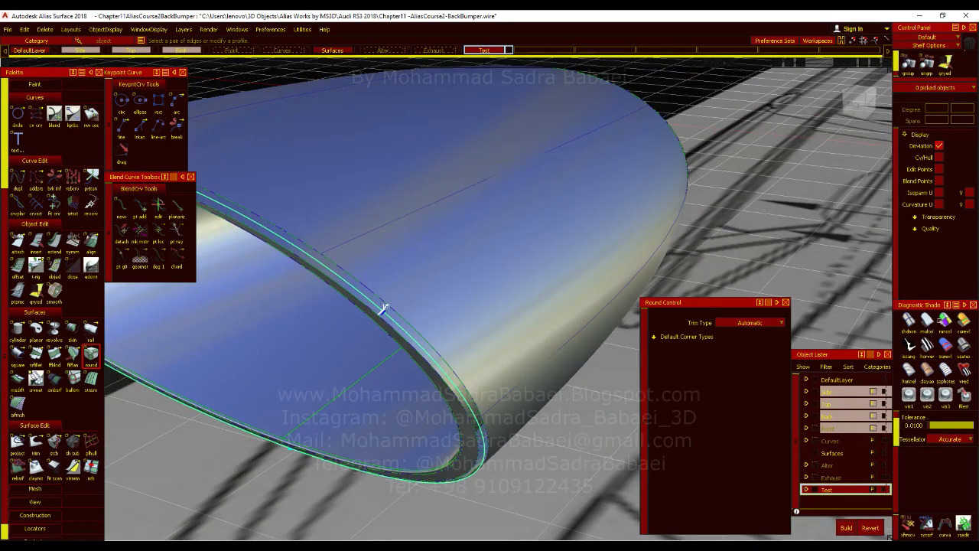
left_click(940, 321)
left_click_drag(524, 334, 523, 309, "ctrl+shift")
left_click_drag(525, 349, 530, 378, "ctrl+shift")
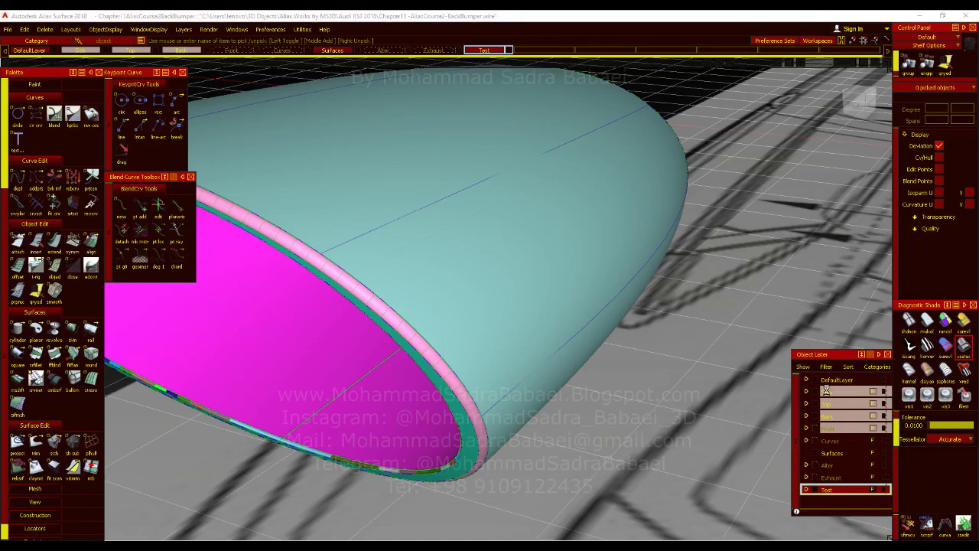
left_click(956, 350)
mouse_move(426, 357)
left_mouse_down("alt+shift")
mouse_move(494, 383)
mouse_move(619, 290)
mouse_move(697, 213)
left_mouse_up("alt+shift")
left_click_drag(410, 356, 485, 299, "alt+shift")
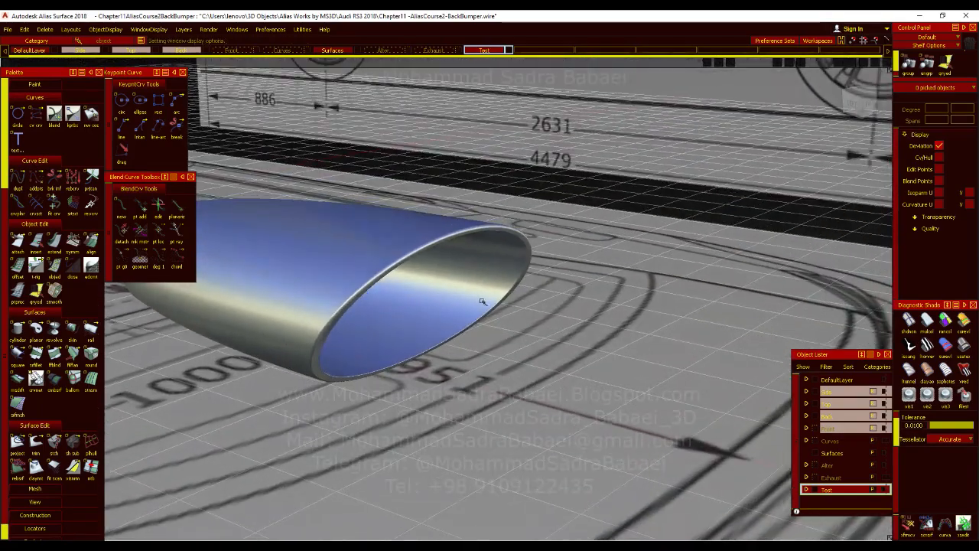
right_click_drag(485, 299, 500, 291, "alt+shift")
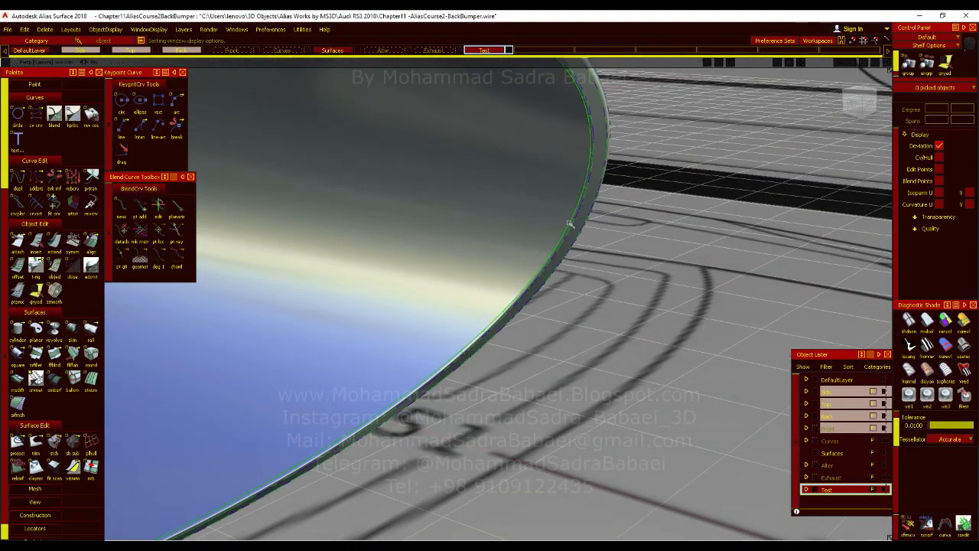
Step: Rebuild the fillet along the exhaust tip rim's inner edge with a center radius of 0.5
left_click(545, 266)
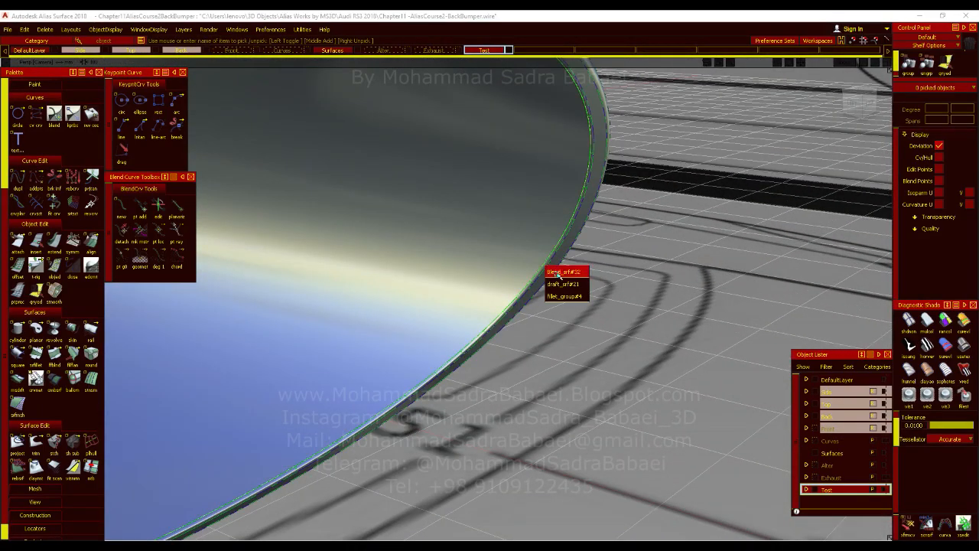
left_click(566, 296)
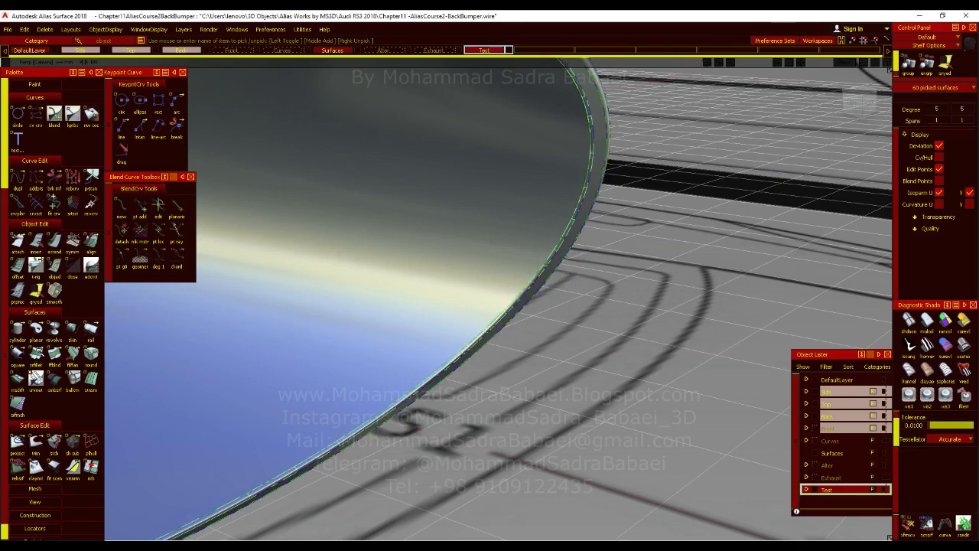
key("ctrl+q")
left_click(558, 254)
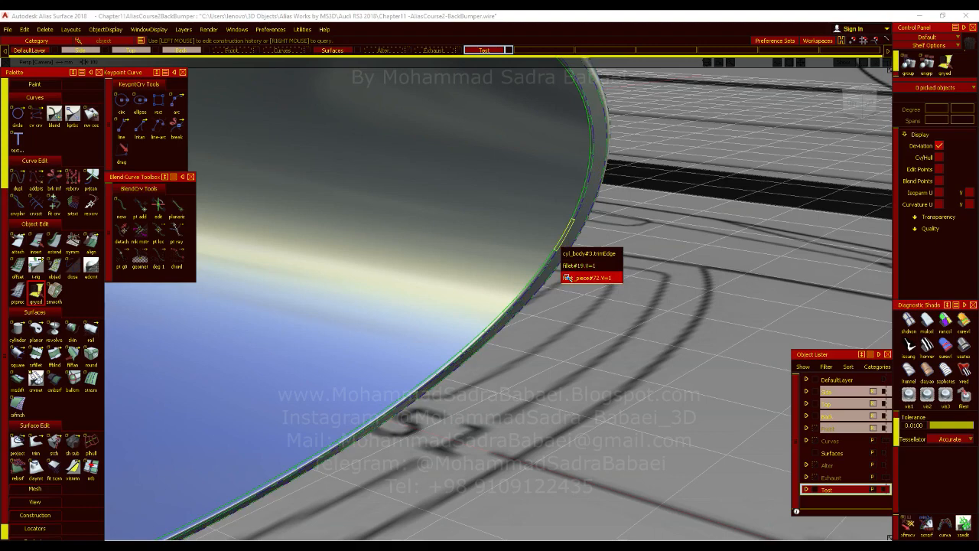
left_click(567, 278)
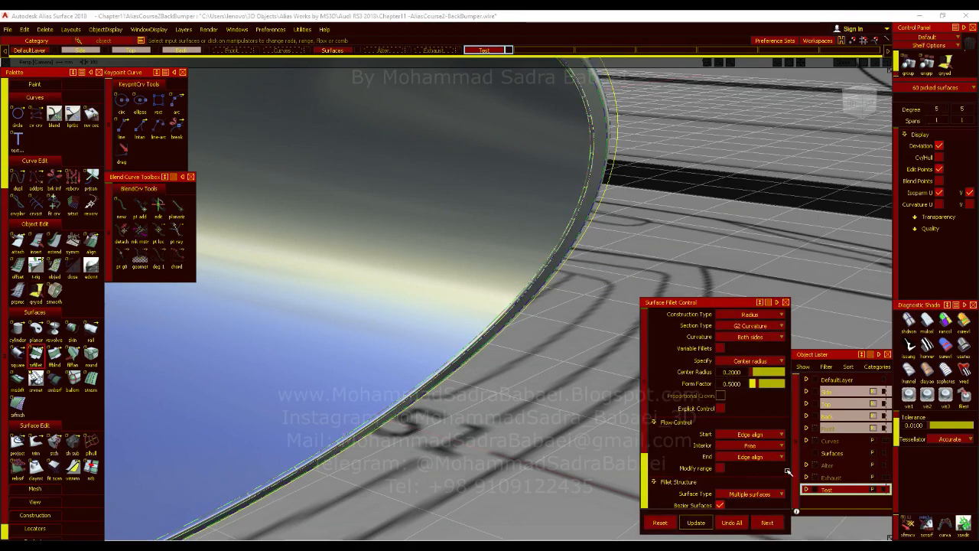
left_click(737, 373)
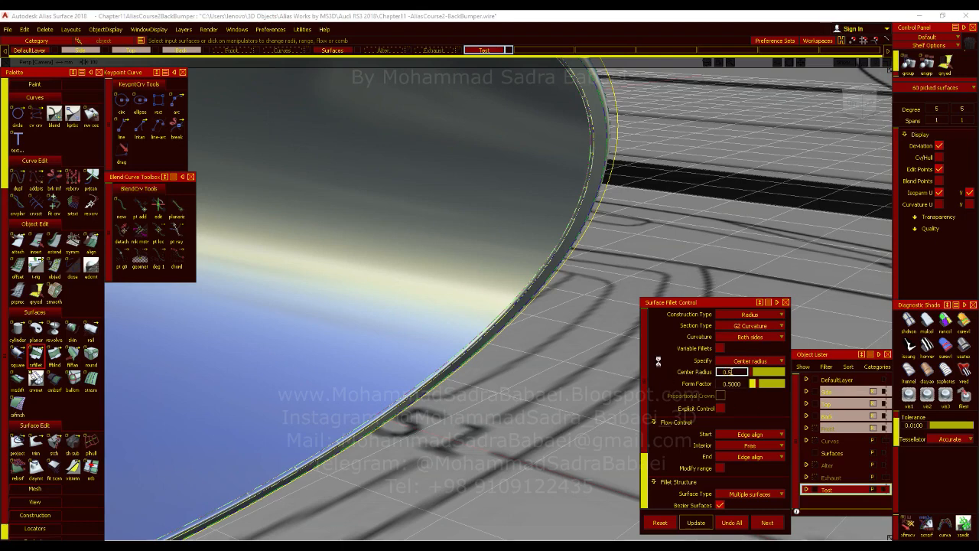
key("Return")
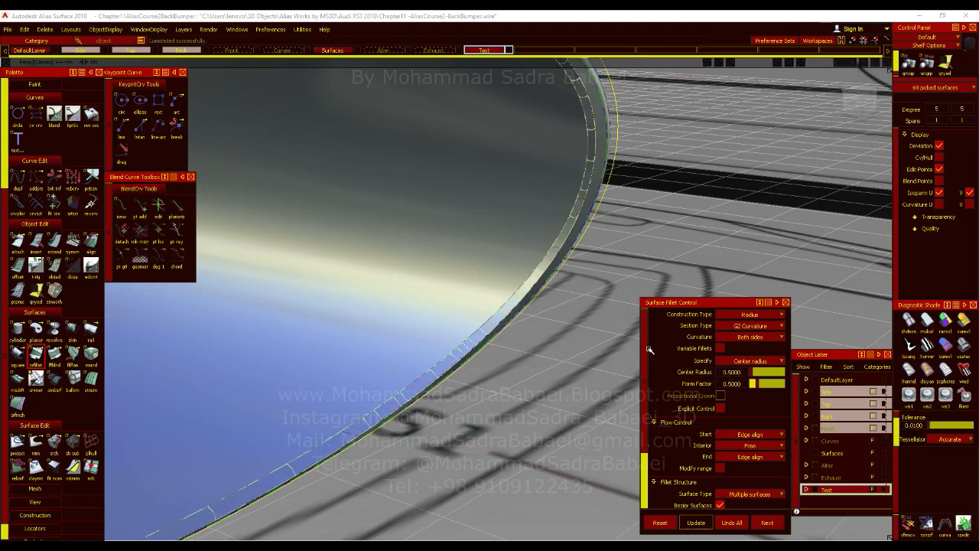
key("Escape")
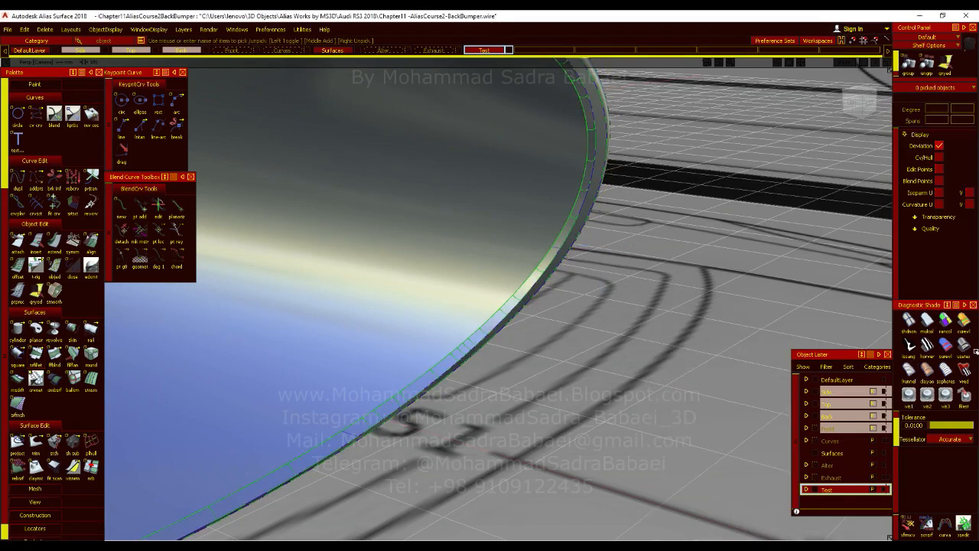
Step: Examine the exhaust tip on its own and together with the bumper, toggling the visibility of the bumper and Test layers
mouse_move(410, 332)
left_mouse_down("alt+shift")
mouse_move(533, 413)
mouse_move(345, 382)
mouse_move(540, 336)
left_mouse_up("alt+shift")
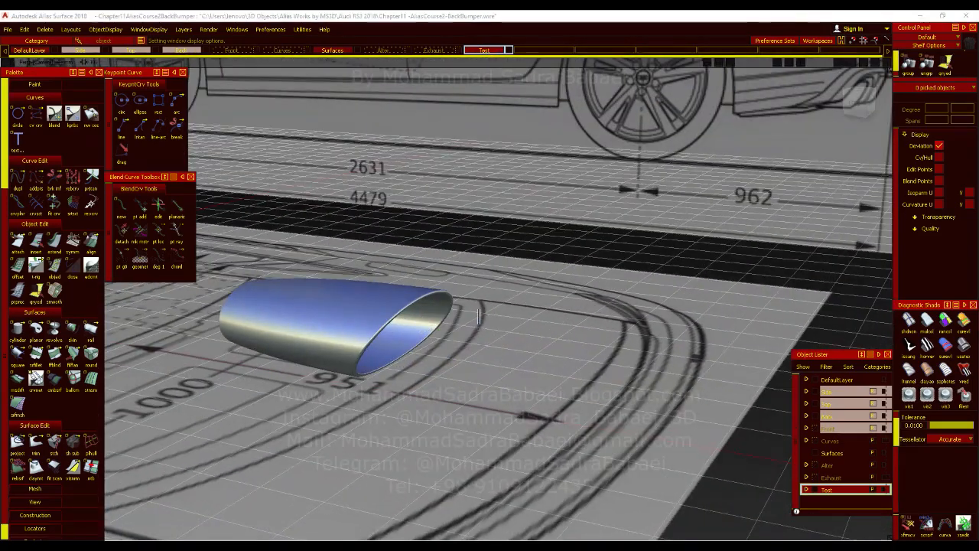
key("alt+m")
right_click_drag(539, 336, 520, 344, "alt+shift")
middle_click_drag(521, 343, 556, 375, "alt+shift")
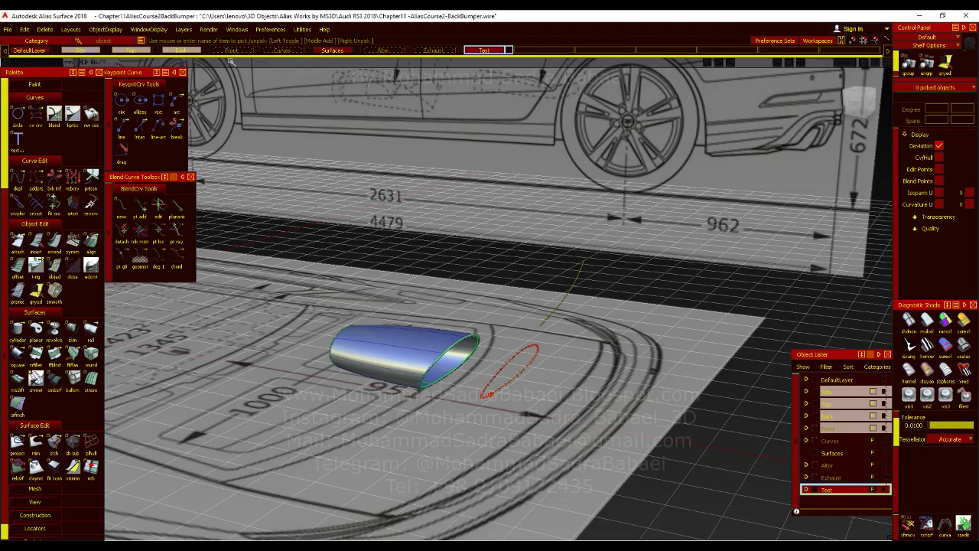
left_click(306, 54)
left_click_drag(428, 321, 413, 344, "alt+shift")
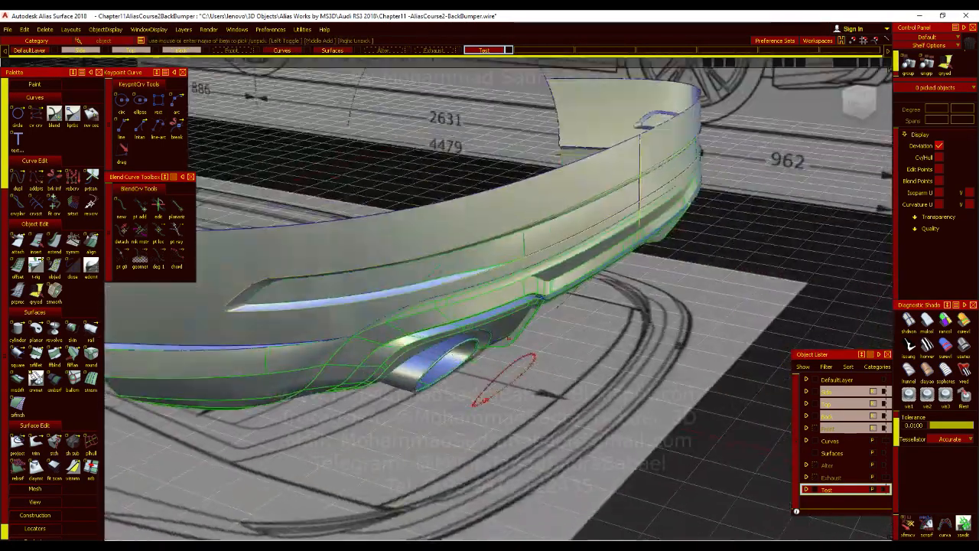
left_click(306, 51)
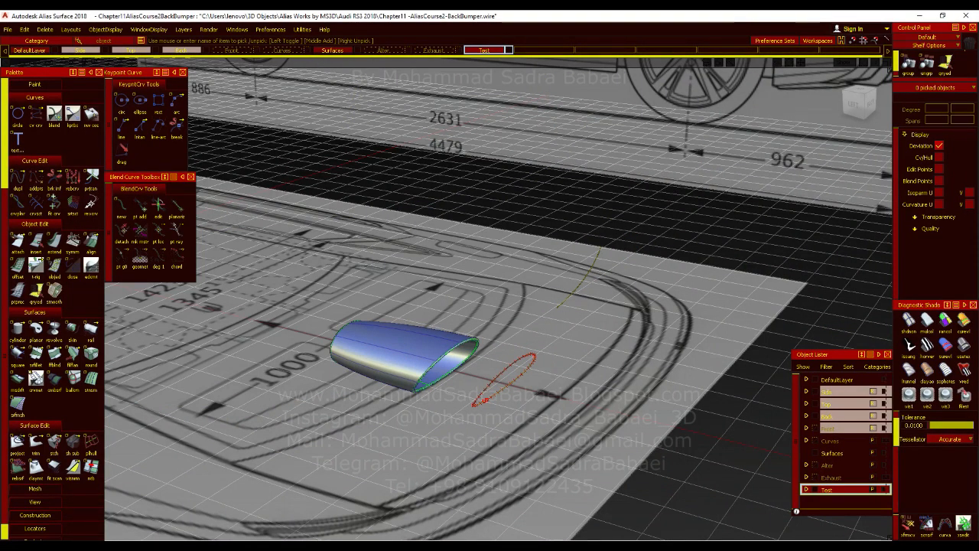
left_click(509, 50)
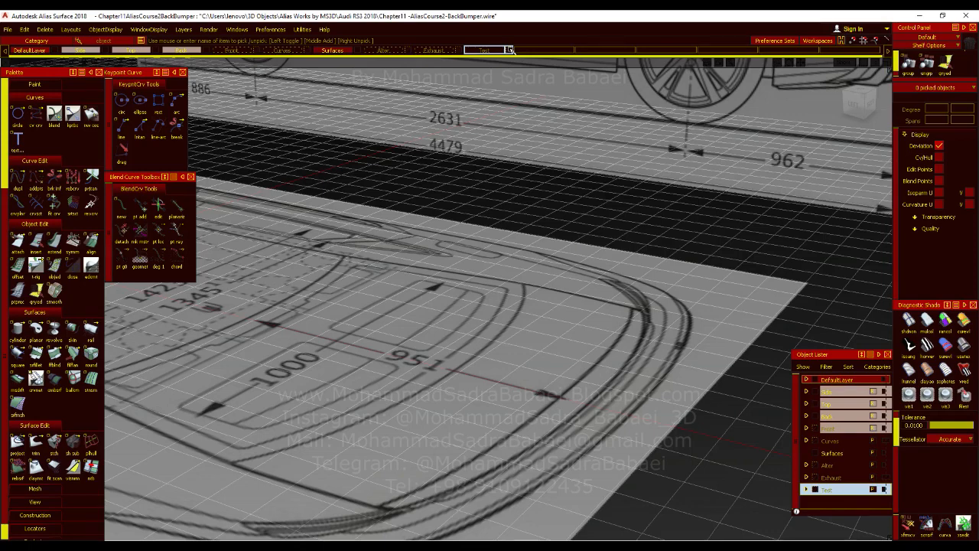
left_click(510, 50)
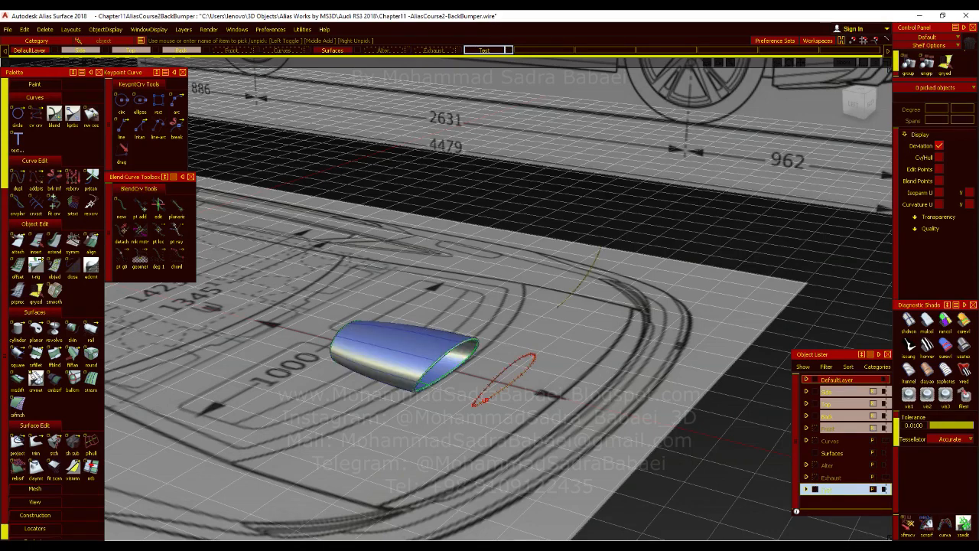
Step: Delete the construction history of all the exhaust tip's surfaces and center their pivot
left_click_drag(444, 332, 329, 424, "alt+shift")
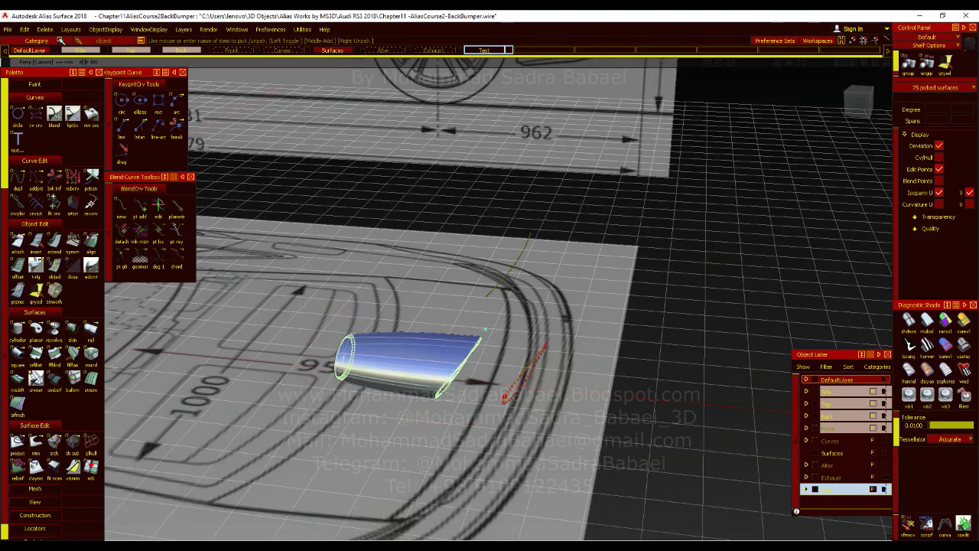
left_click(45, 29)
left_click(73, 62)
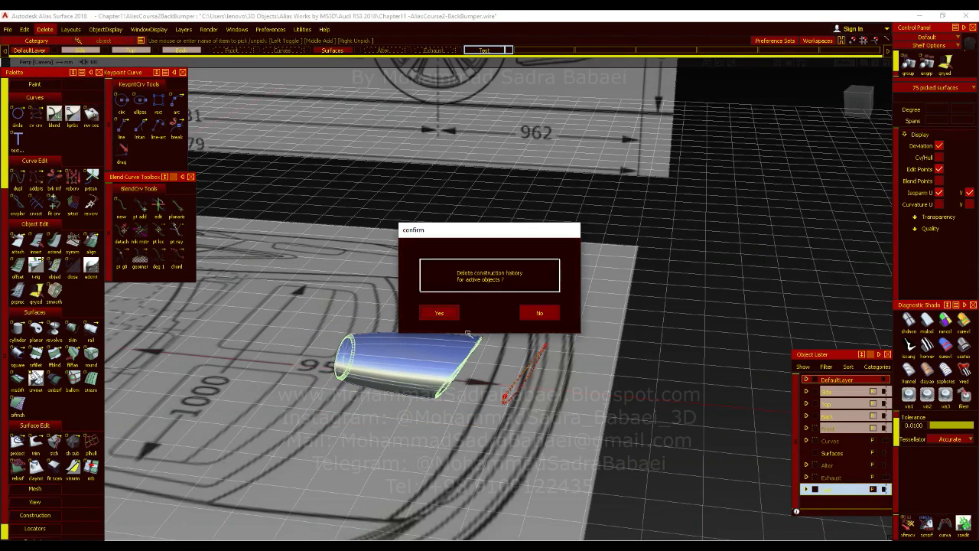
left_click(441, 314)
left_click_drag(474, 332, 399, 298, "ctrl+shift")
right_click_drag(452, 326, 499, 340, "ctrl+shift")
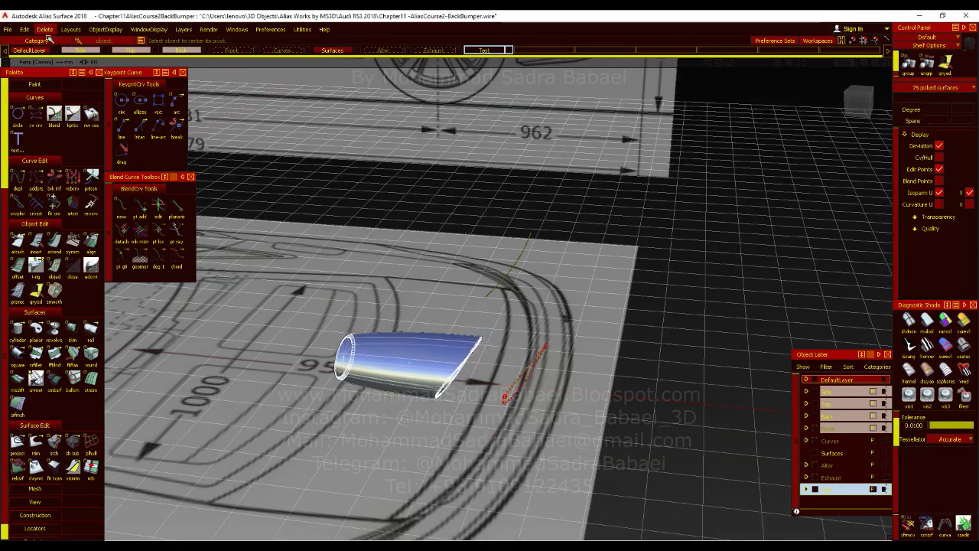
left_click(24, 29)
left_click(57, 140)
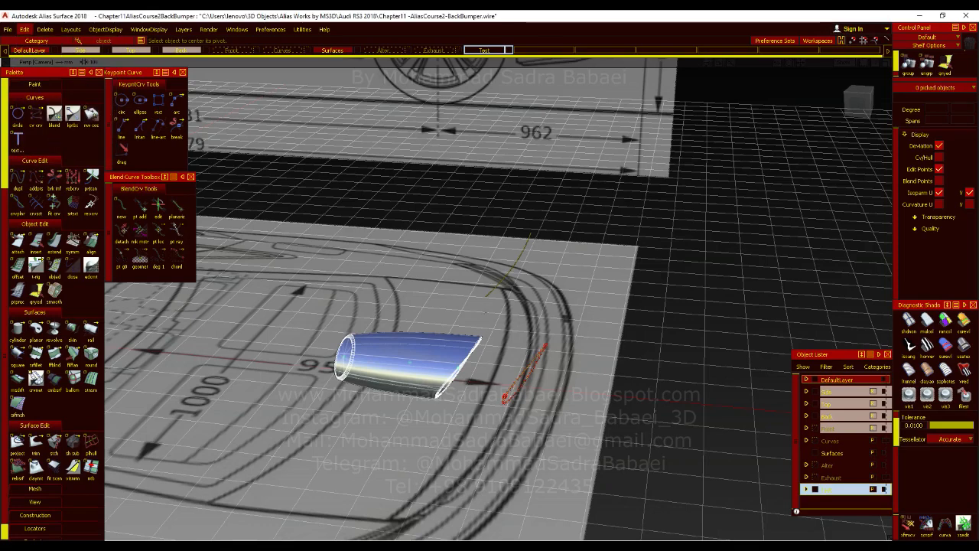
right_click_drag(489, 309, 531, 309, "ctrl+shift")
Step: Examine the finished exhaust tip from several angles, including with the bumper's layers
left_click(857, 95)
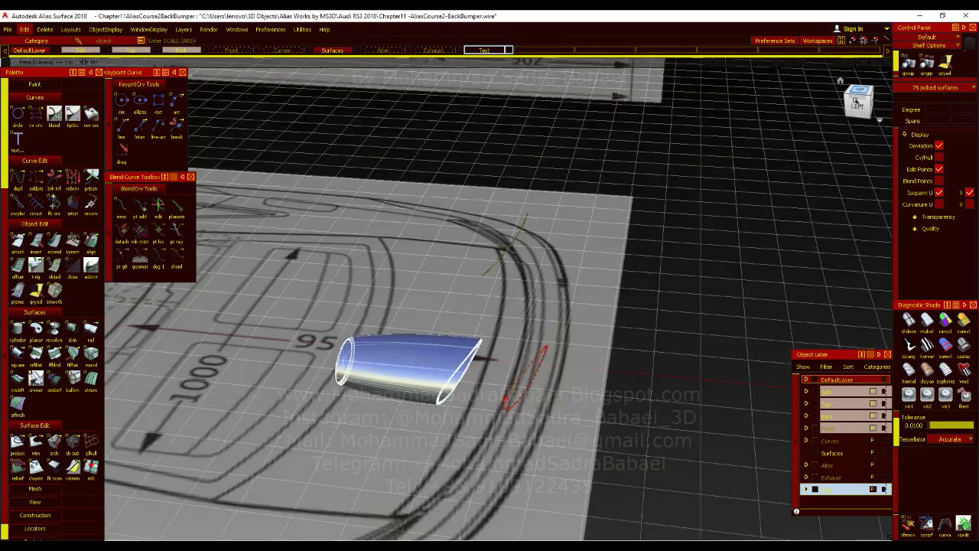
mouse_move(581, 291)
left_mouse_down()
mouse_move(653, 291)
mouse_move(483, 215)
mouse_move(536, 283)
mouse_move(590, 299)
left_mouse_up()
mouse_move(590, 299)
middle_mouse_down("ctrl+shift")
mouse_move(577, 288)
mouse_move(574, 303)
middle_mouse_up("ctrl+shift")
left_click_drag(575, 303, 238, 74, "alt+shift")
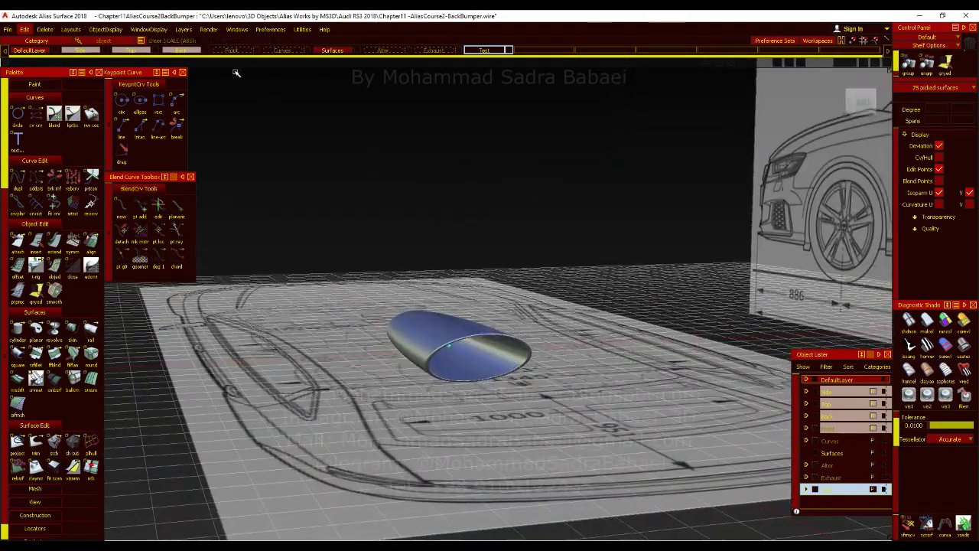
left_click(306, 51)
mouse_move(389, 214)
left_mouse_down("alt+shift")
mouse_move(525, 258)
mouse_move(332, 261)
mouse_move(601, 275)
left_mouse_up("alt+shift")
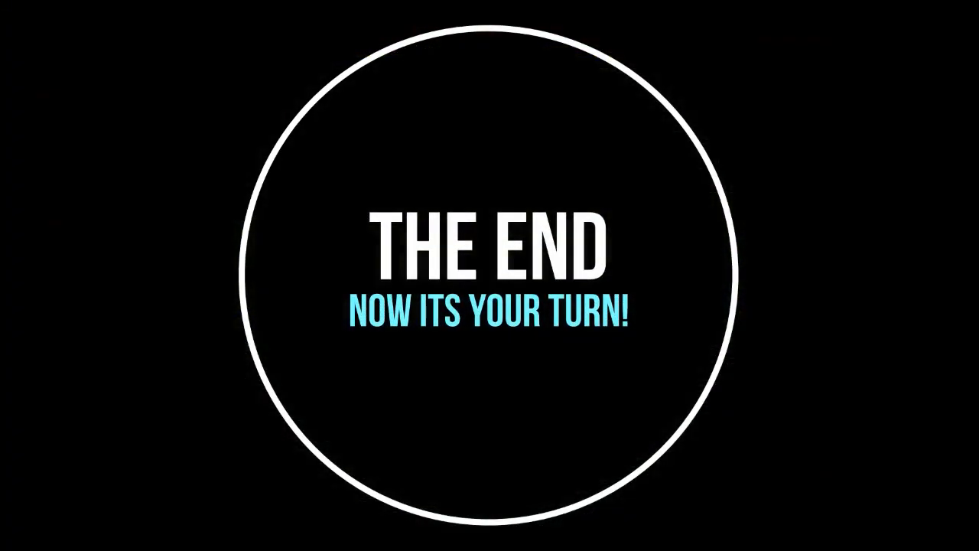